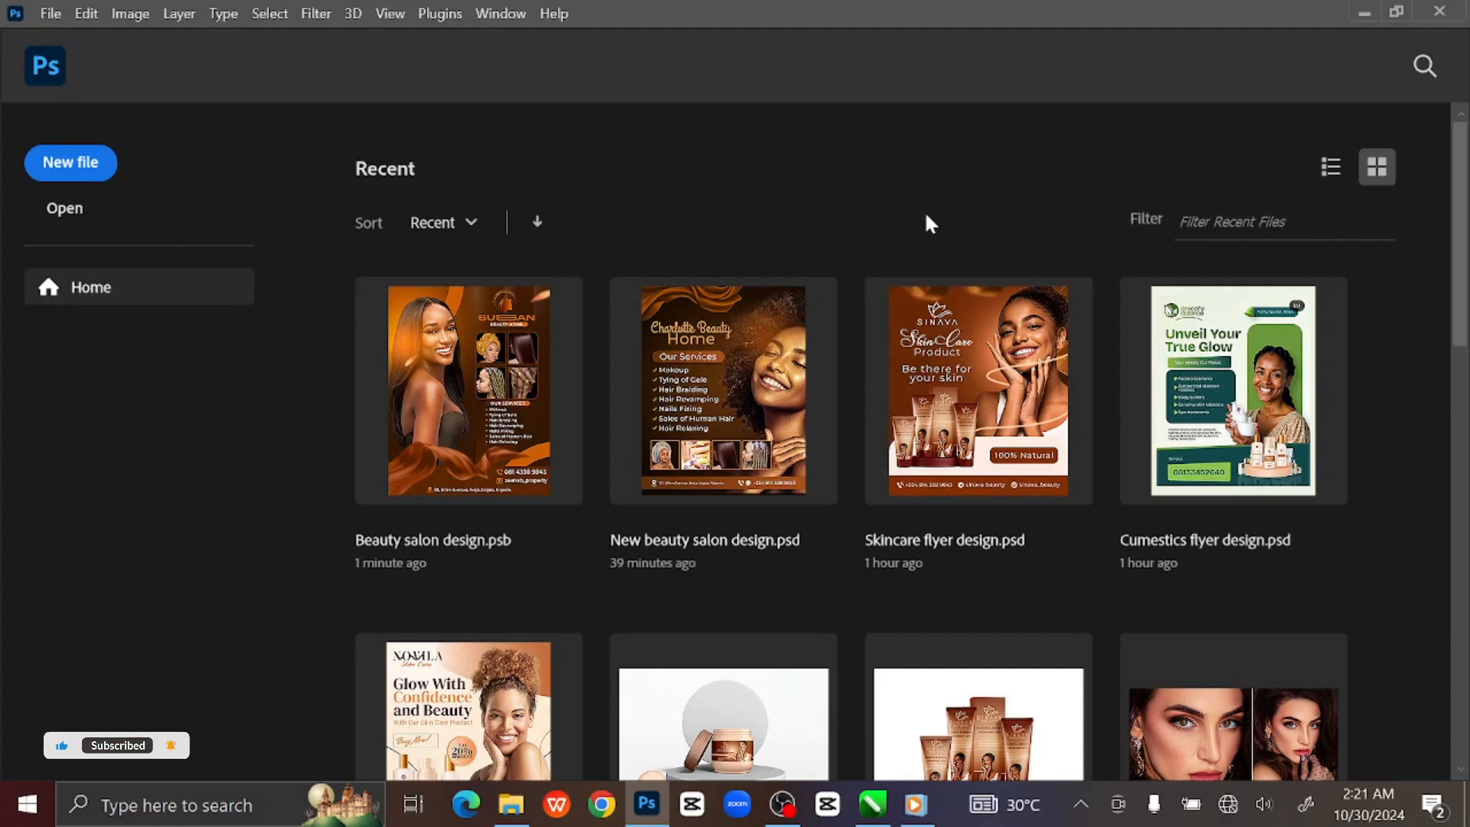
# Create an 11 × 14 in, 300 ppi (3300 × 4200 px) document named 'Cusmetics flyer design'.
pyautogui.click(71, 163)
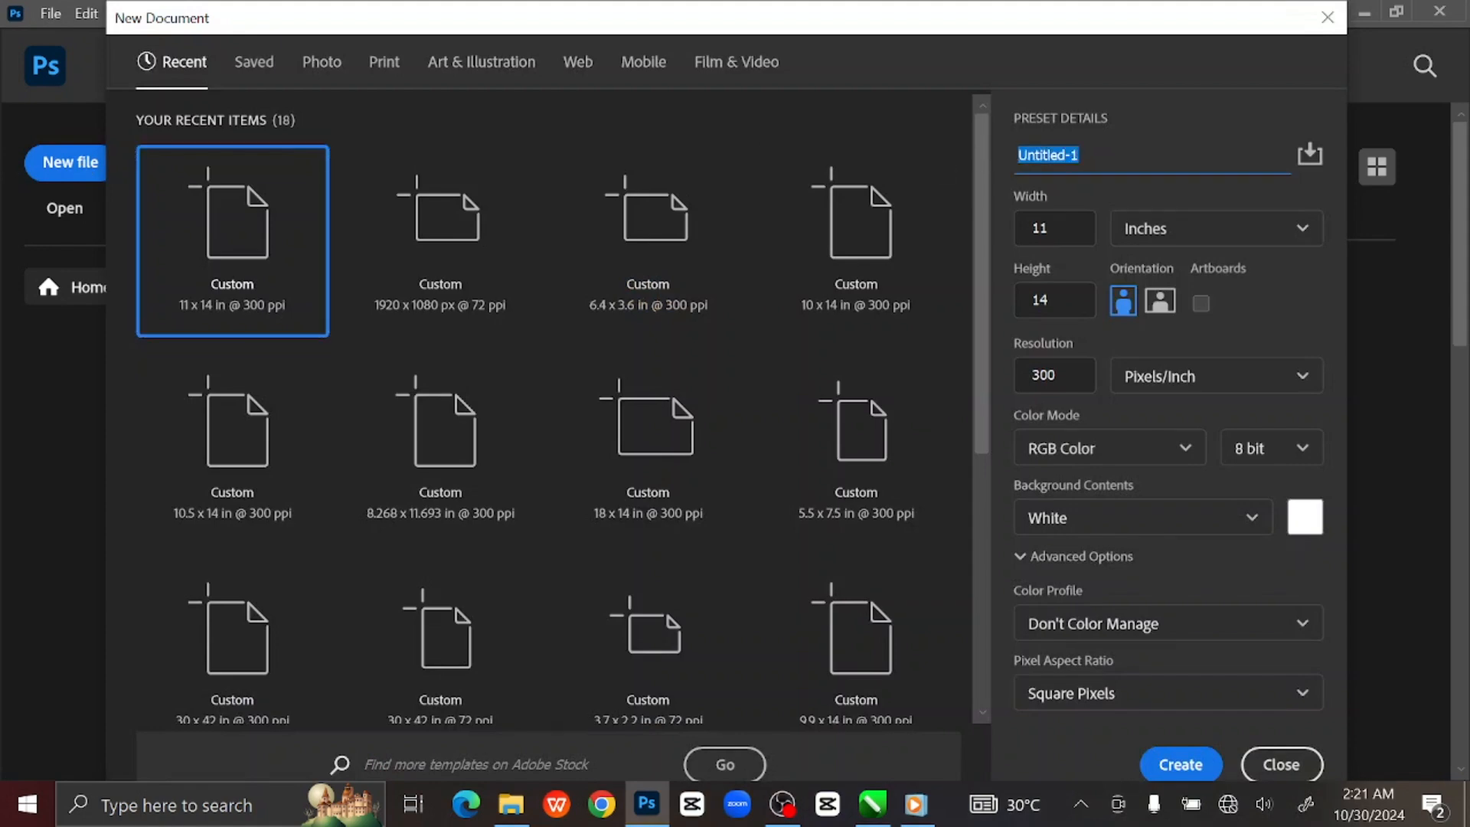
pyautogui.write('Cusmetics flyer design')
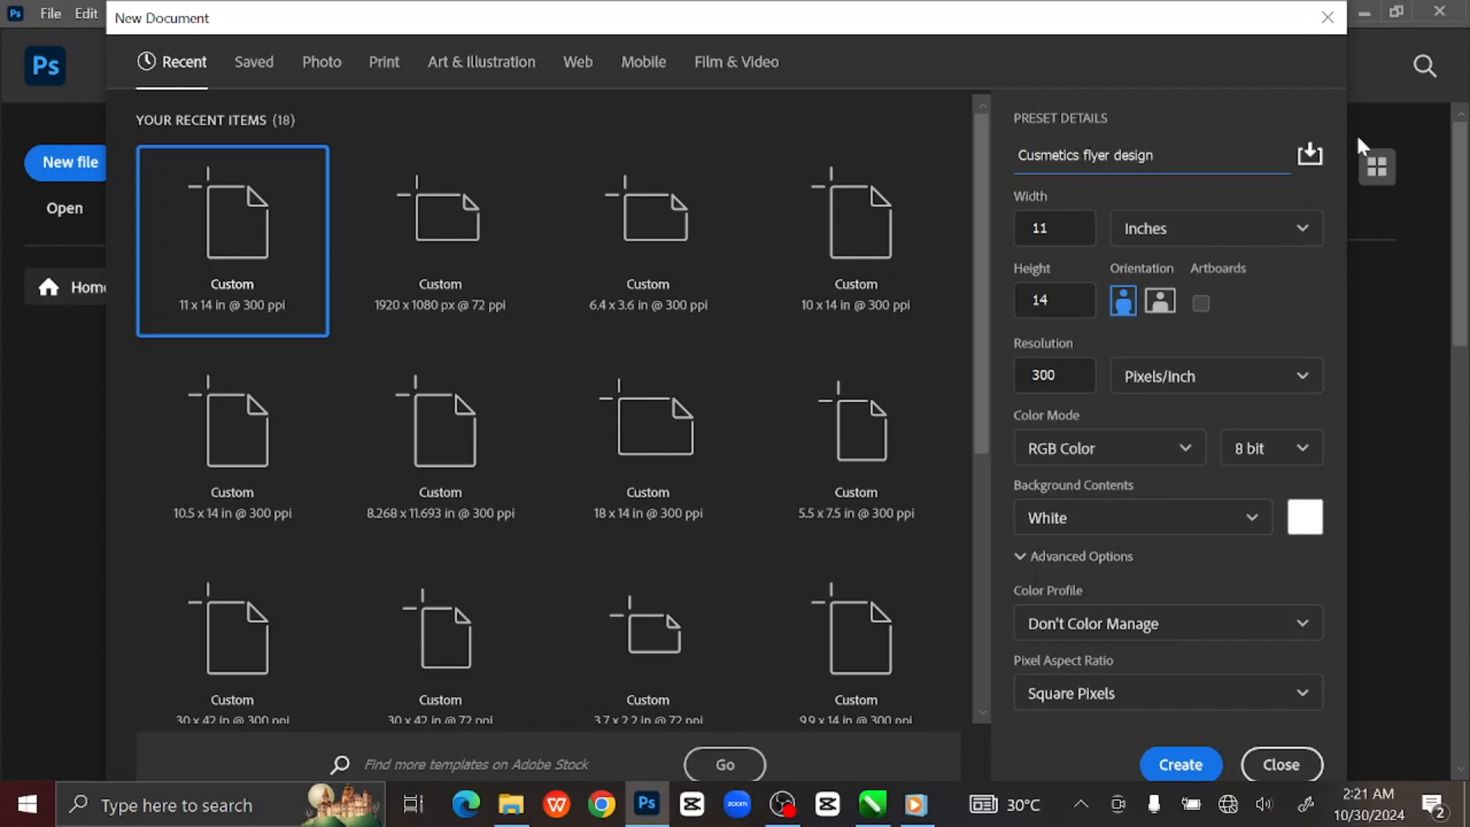
pyautogui.click(1282, 223)
pyautogui.click(1214, 317)
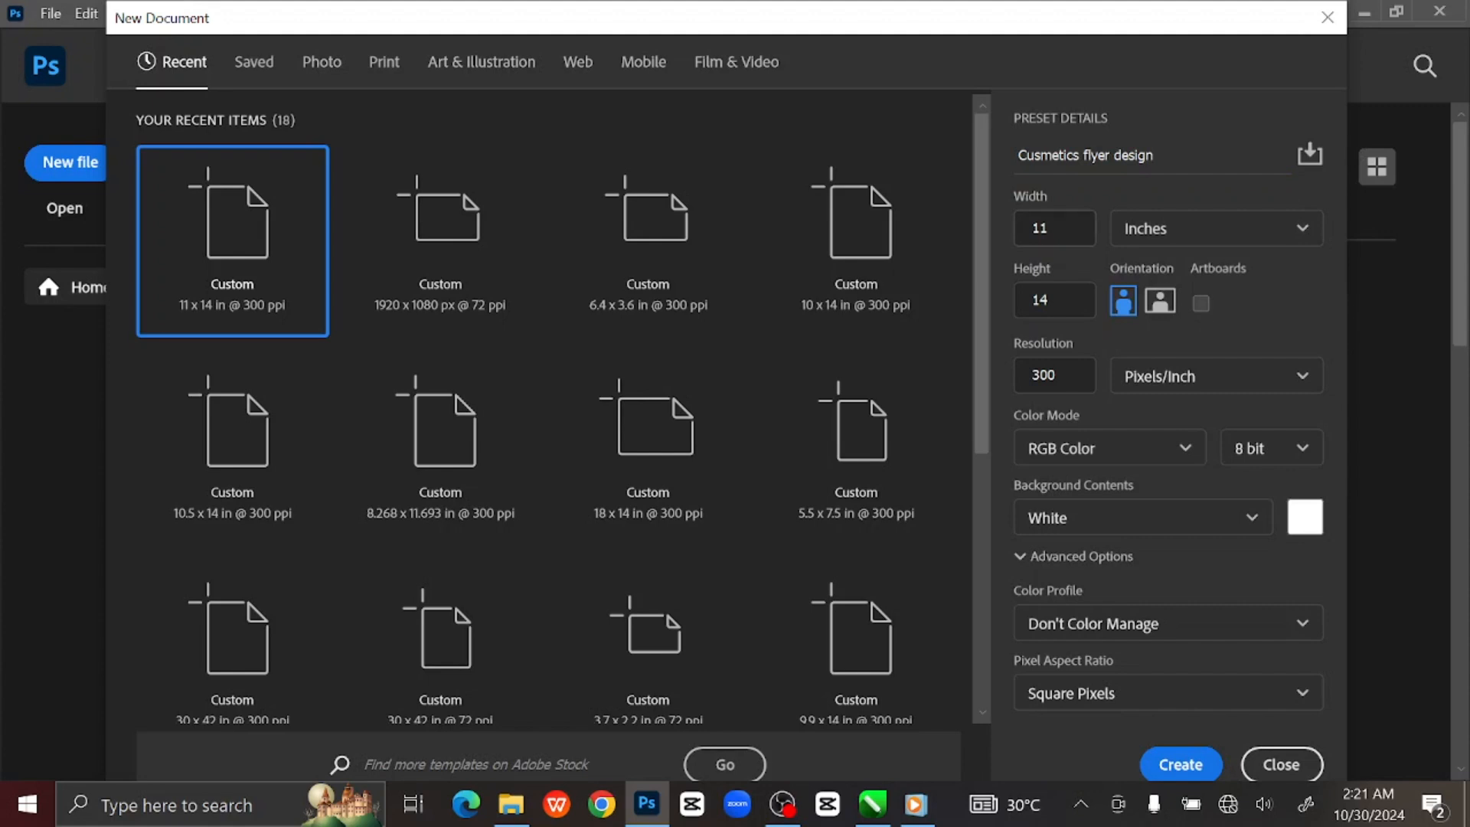
pyautogui.moveTo(1061, 229); pyautogui.dragTo(948, 268)
pyautogui.moveTo(1061, 300); pyautogui.dragTo(1002, 295)
pyautogui.moveTo(1061, 375); pyautogui.dragTo(967, 391)
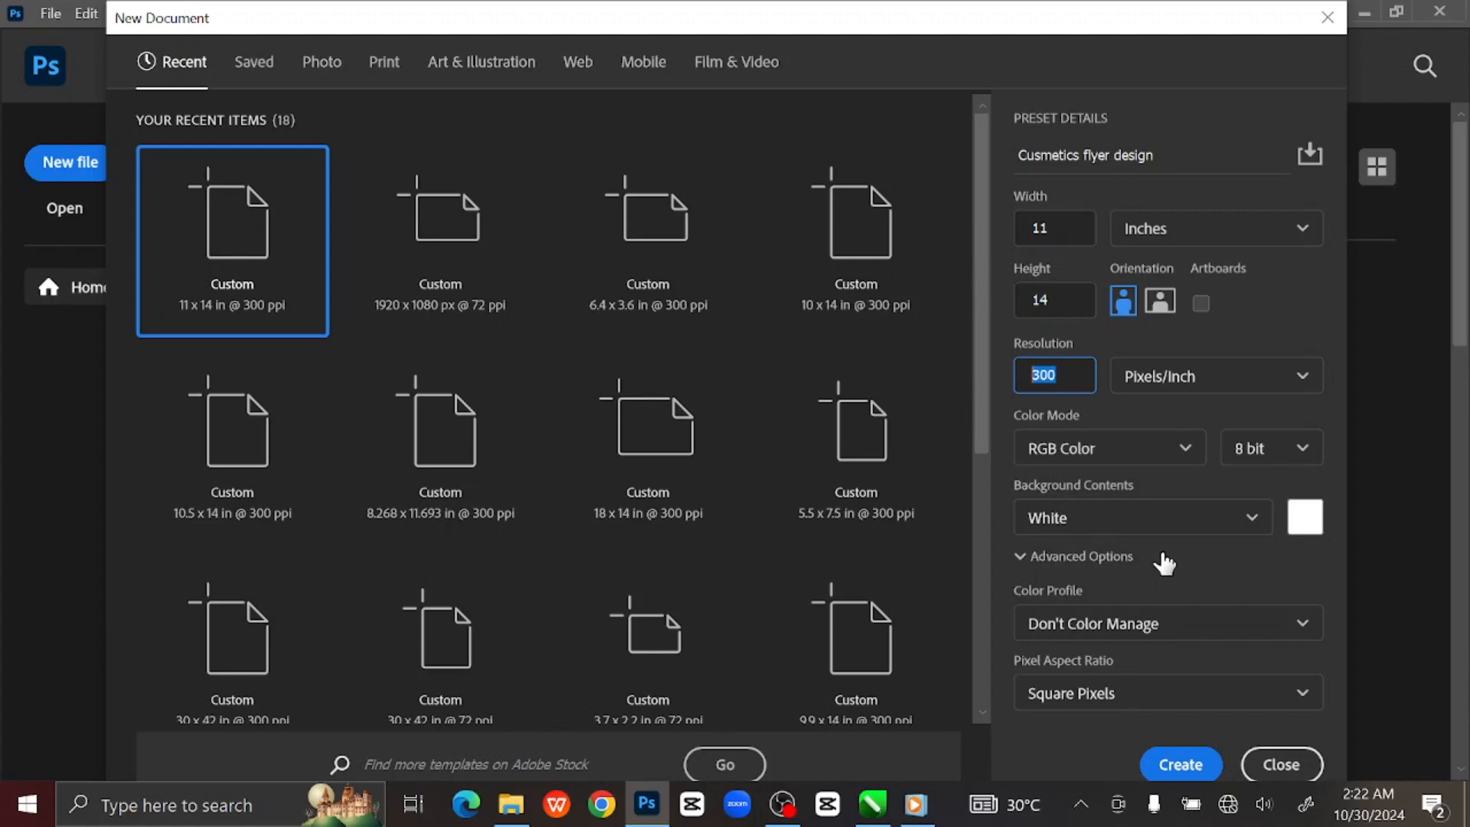
pyautogui.click(1182, 765)
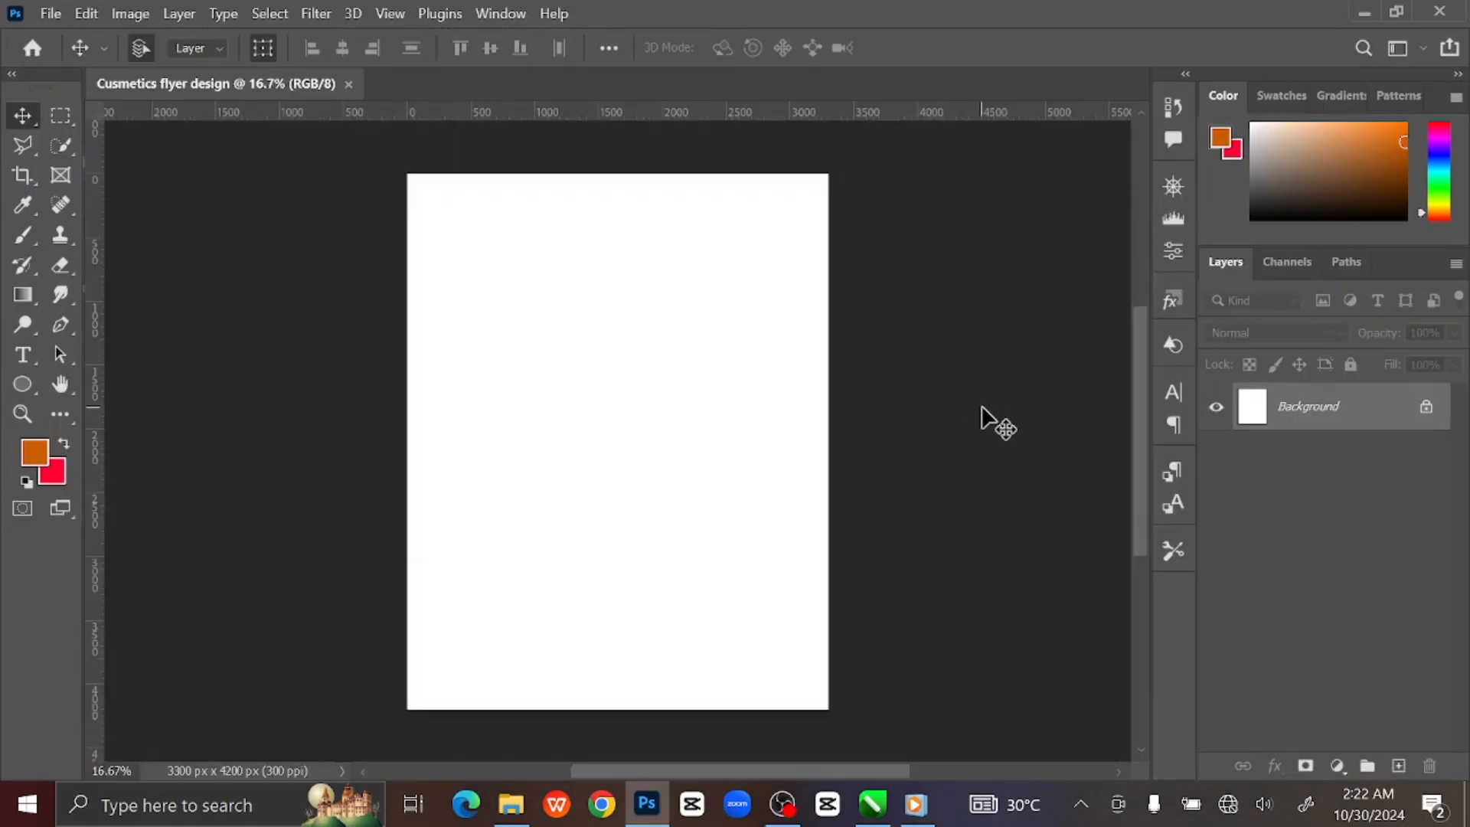
# Add a Gradient Fill layer with the Basics foreground-to-background preset in Radial style.
pyautogui.hotkey('ctrl', '0')
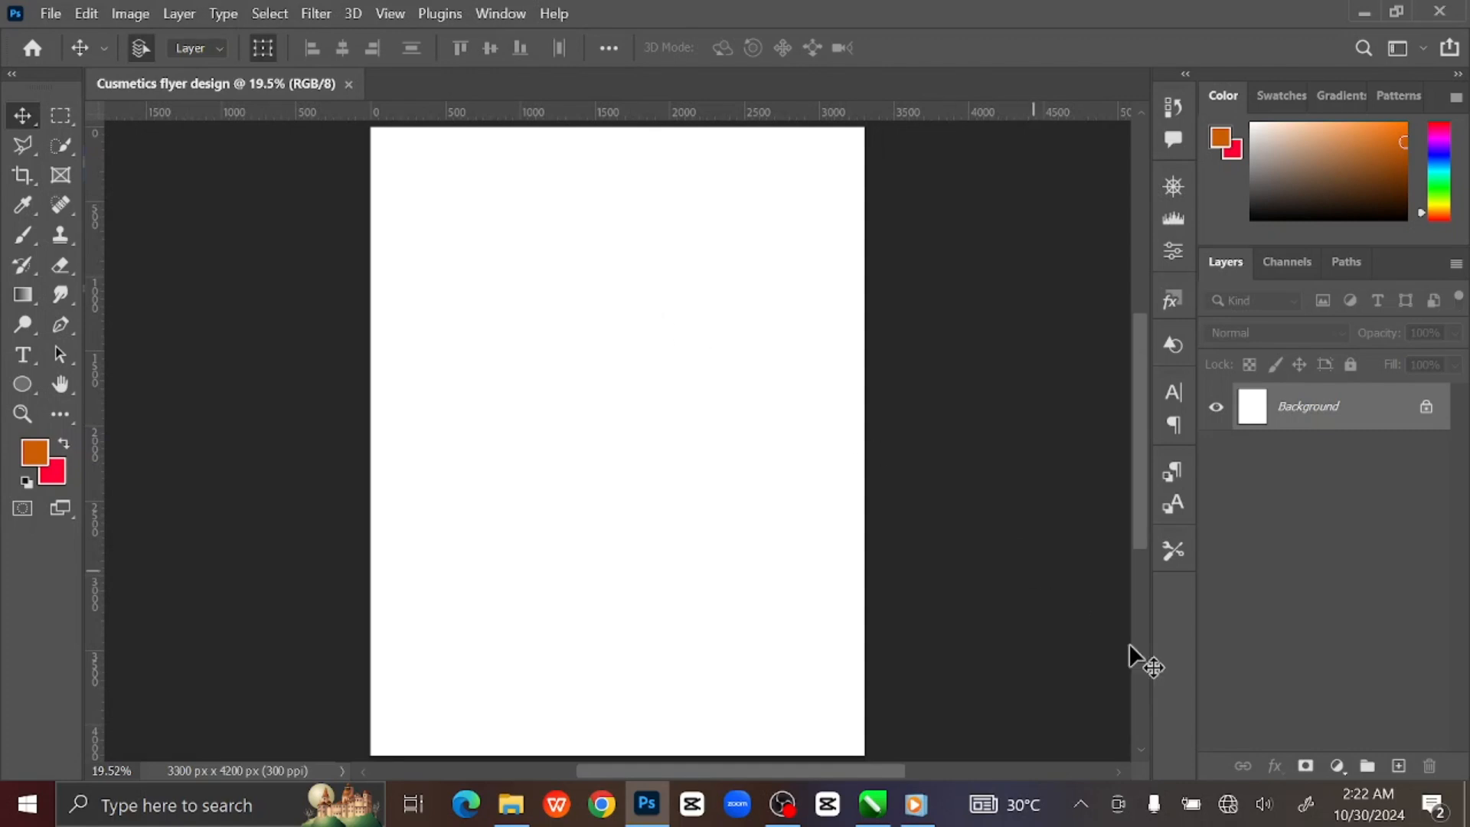
pyautogui.click(1336, 766)
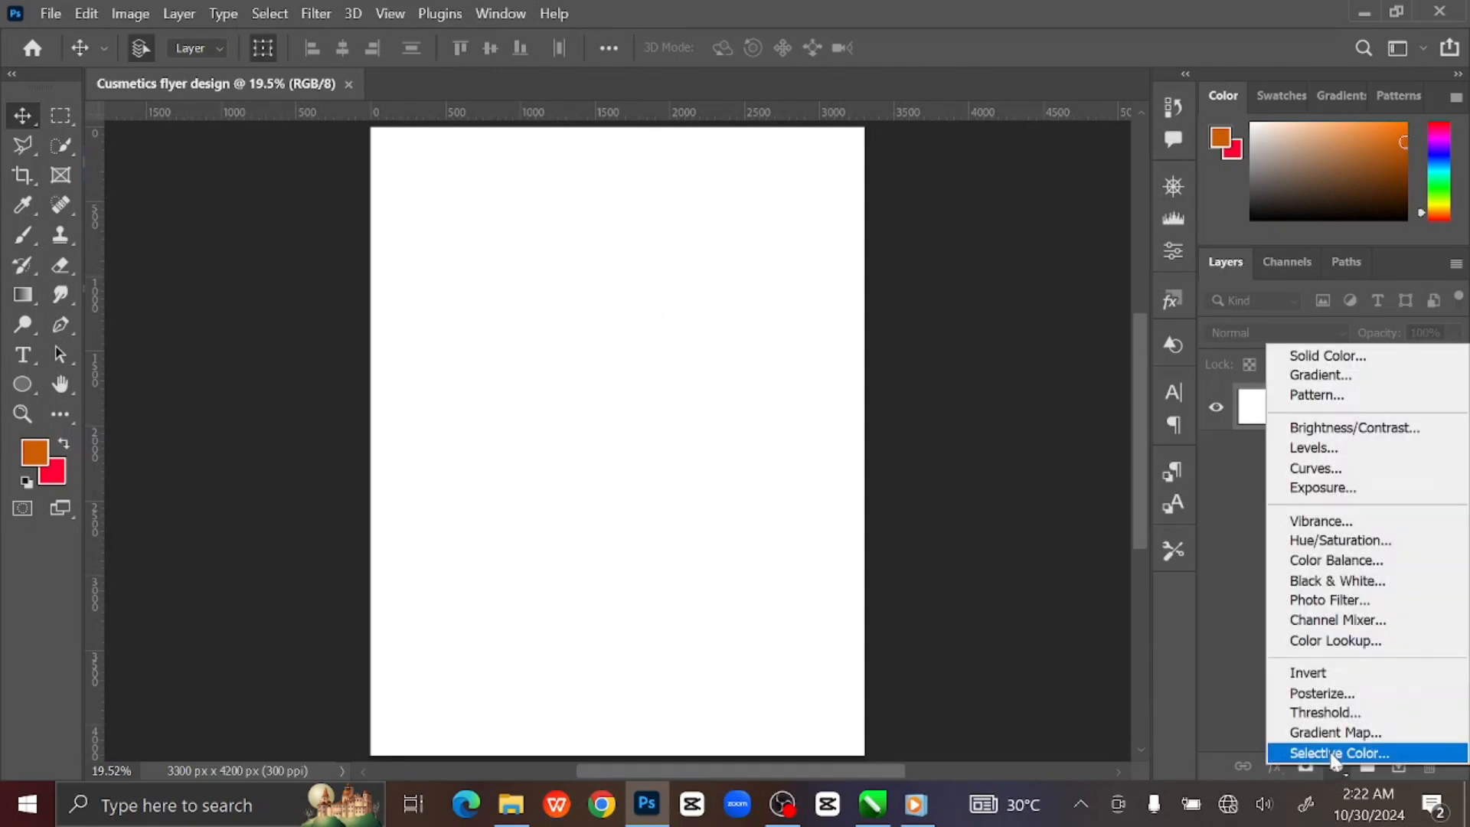
pyautogui.click(1315, 379)
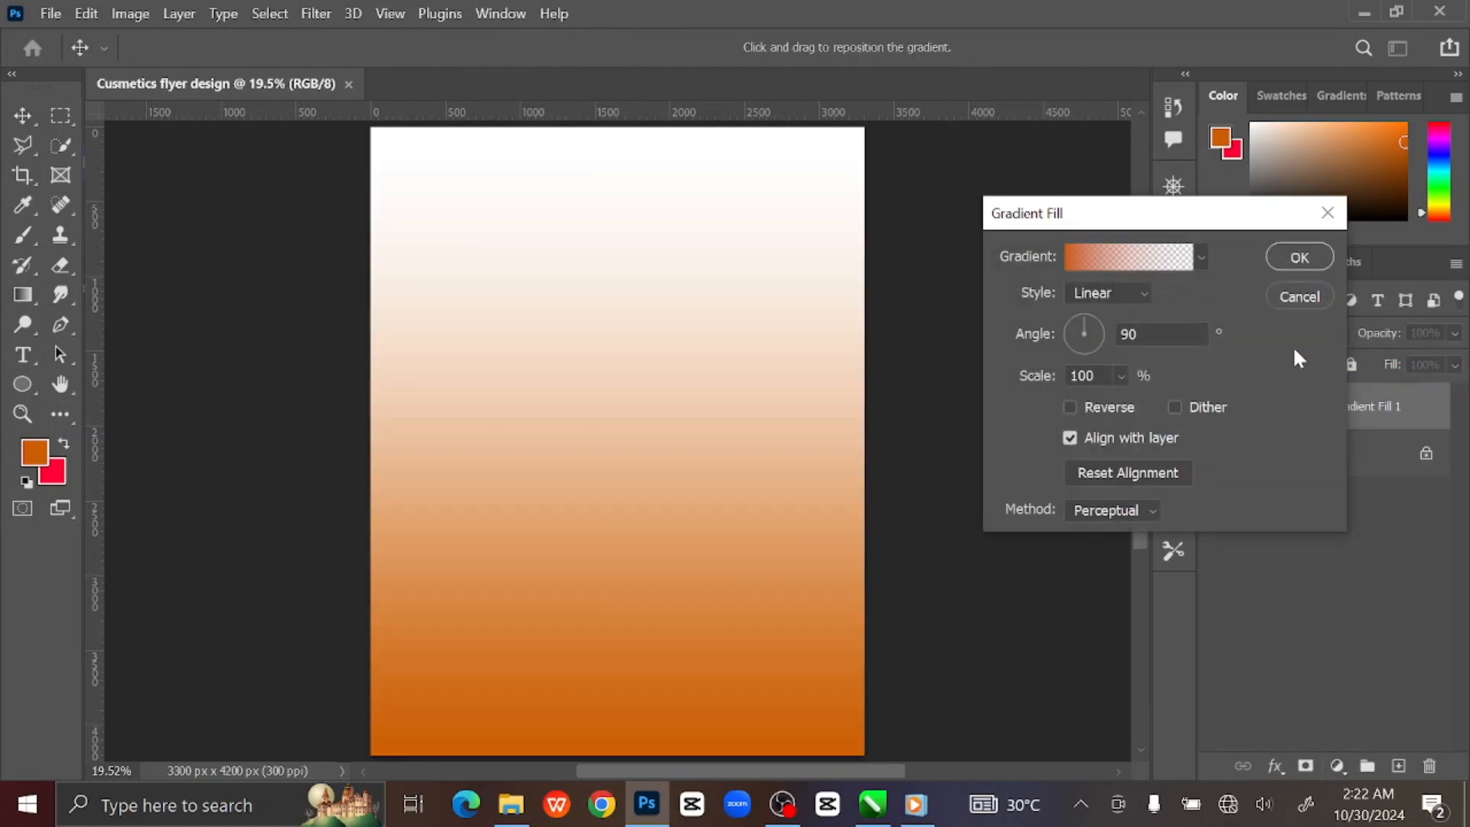
pyautogui.click(1200, 257)
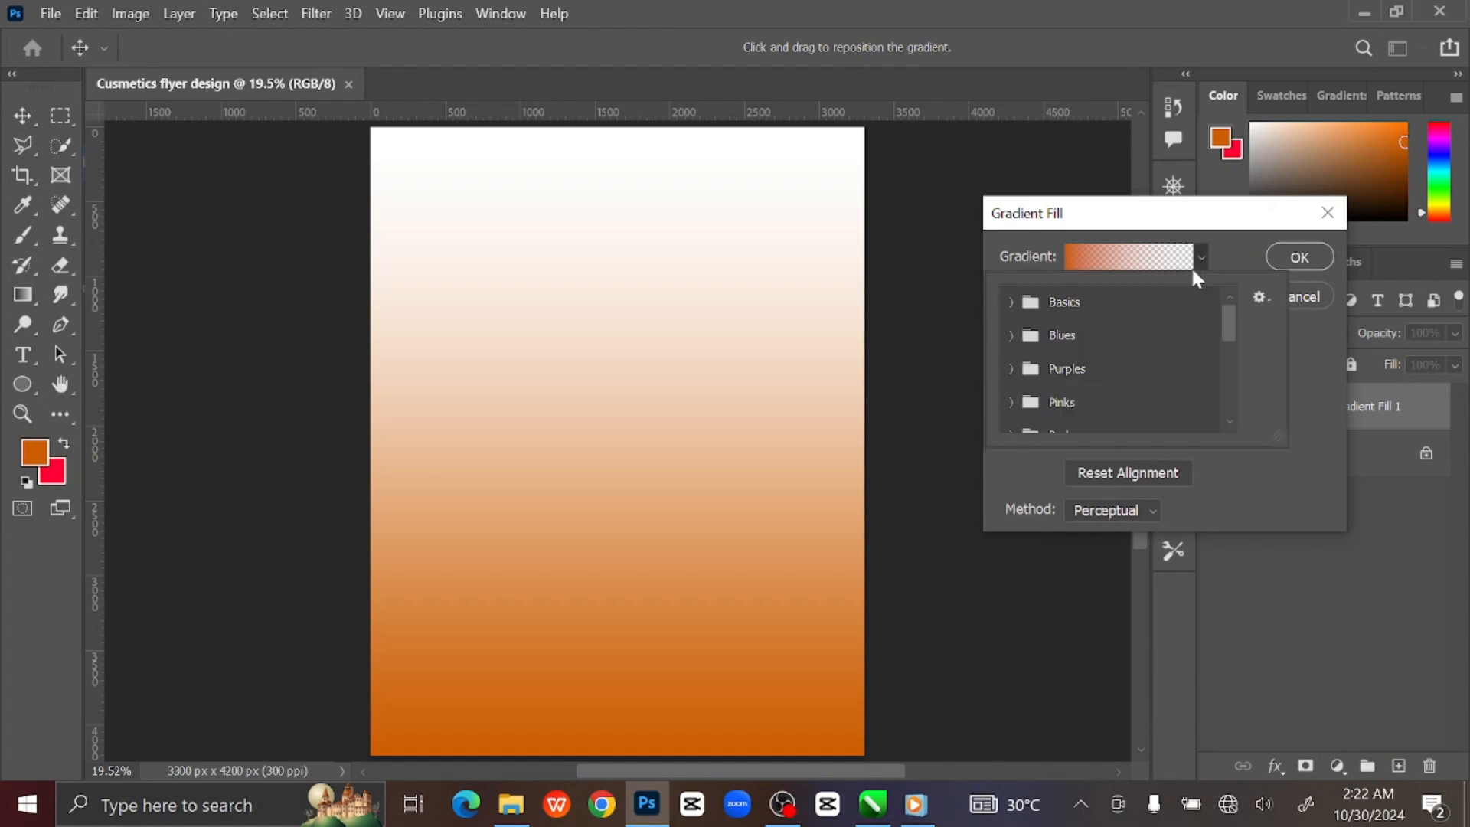
pyautogui.click(1012, 302)
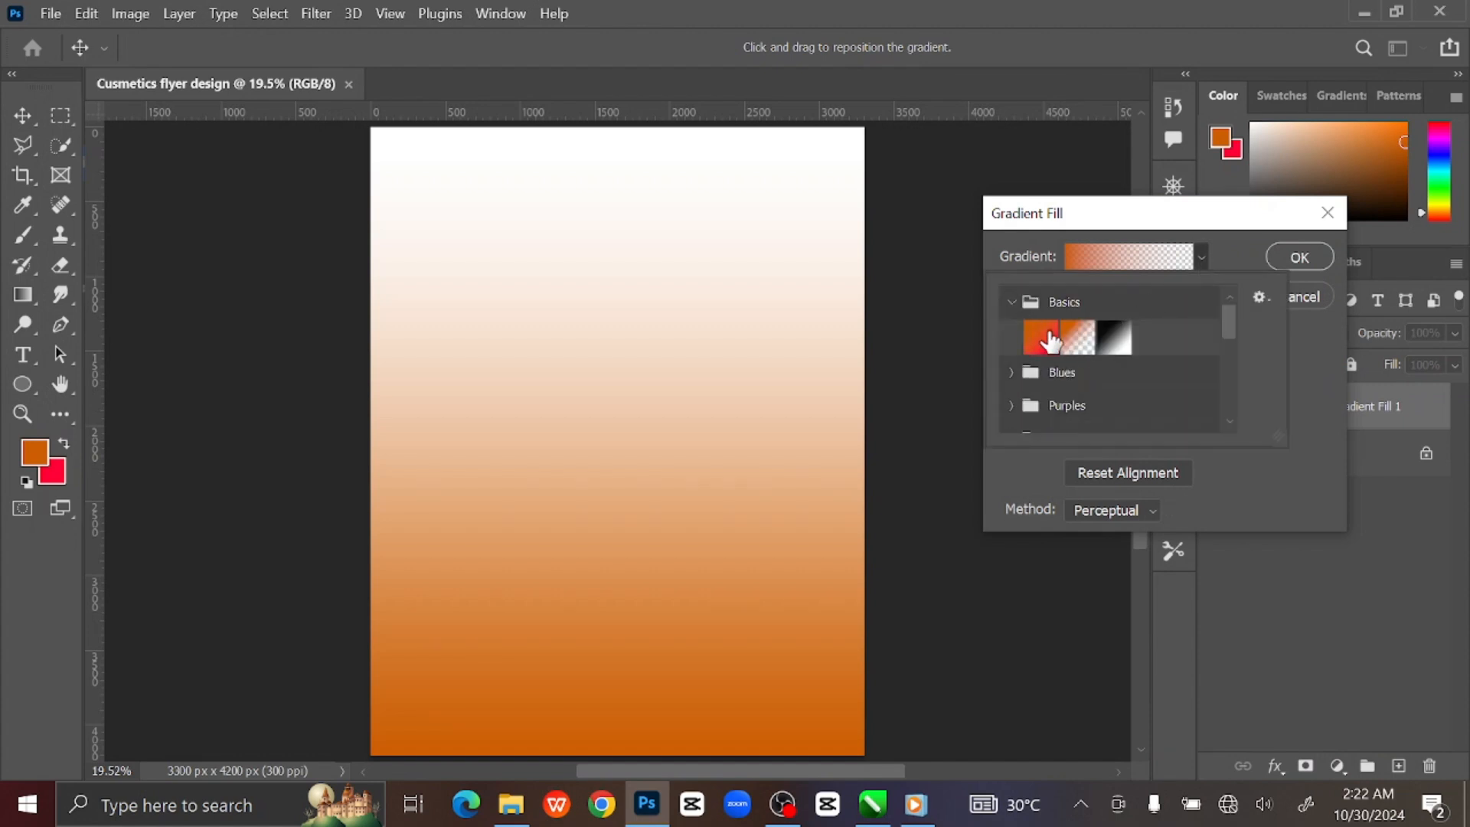
pyautogui.click(1039, 337)
pyautogui.click(1014, 304)
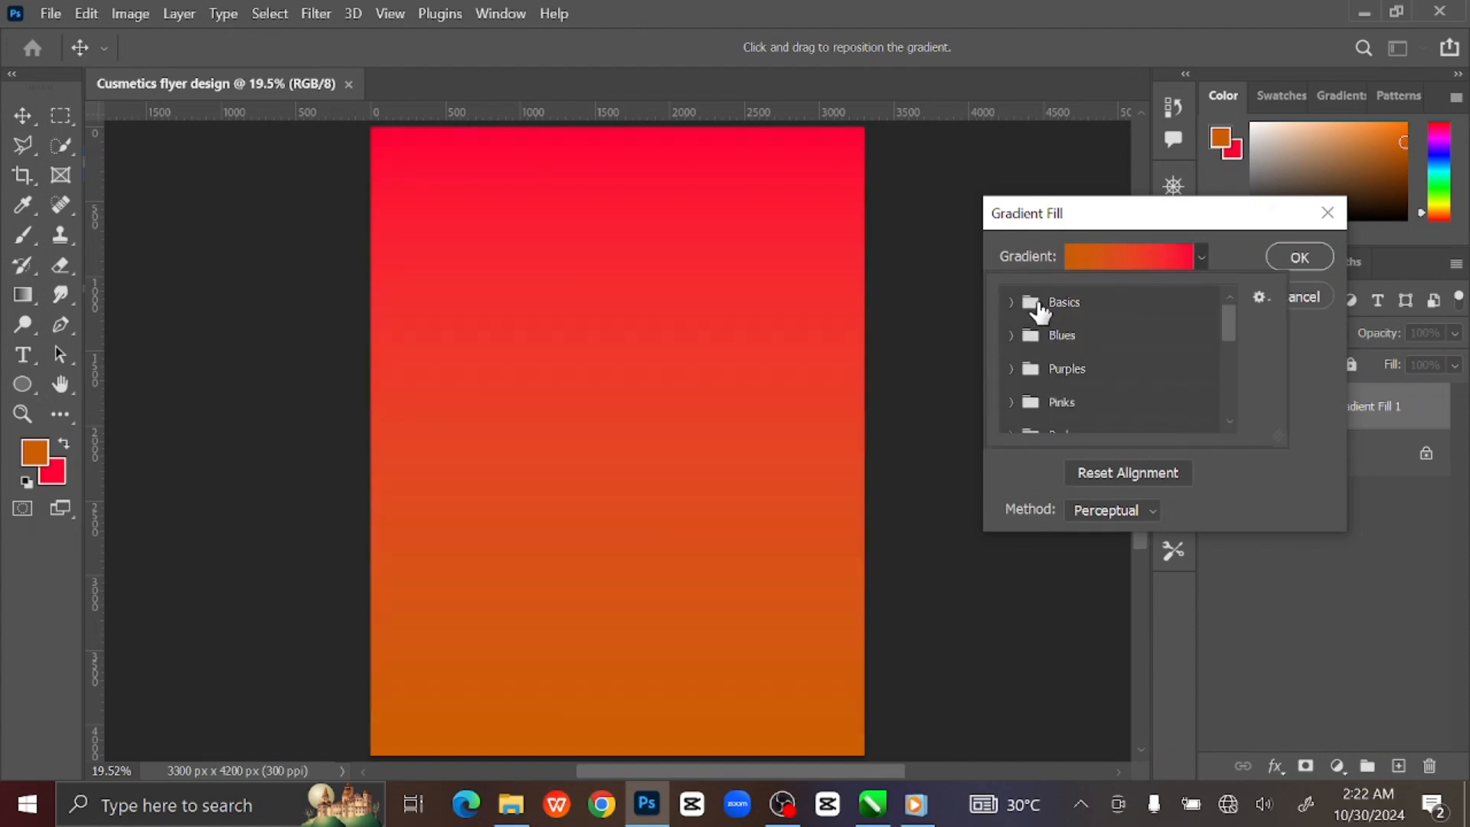
pyautogui.click(1200, 258)
pyautogui.click(1131, 296)
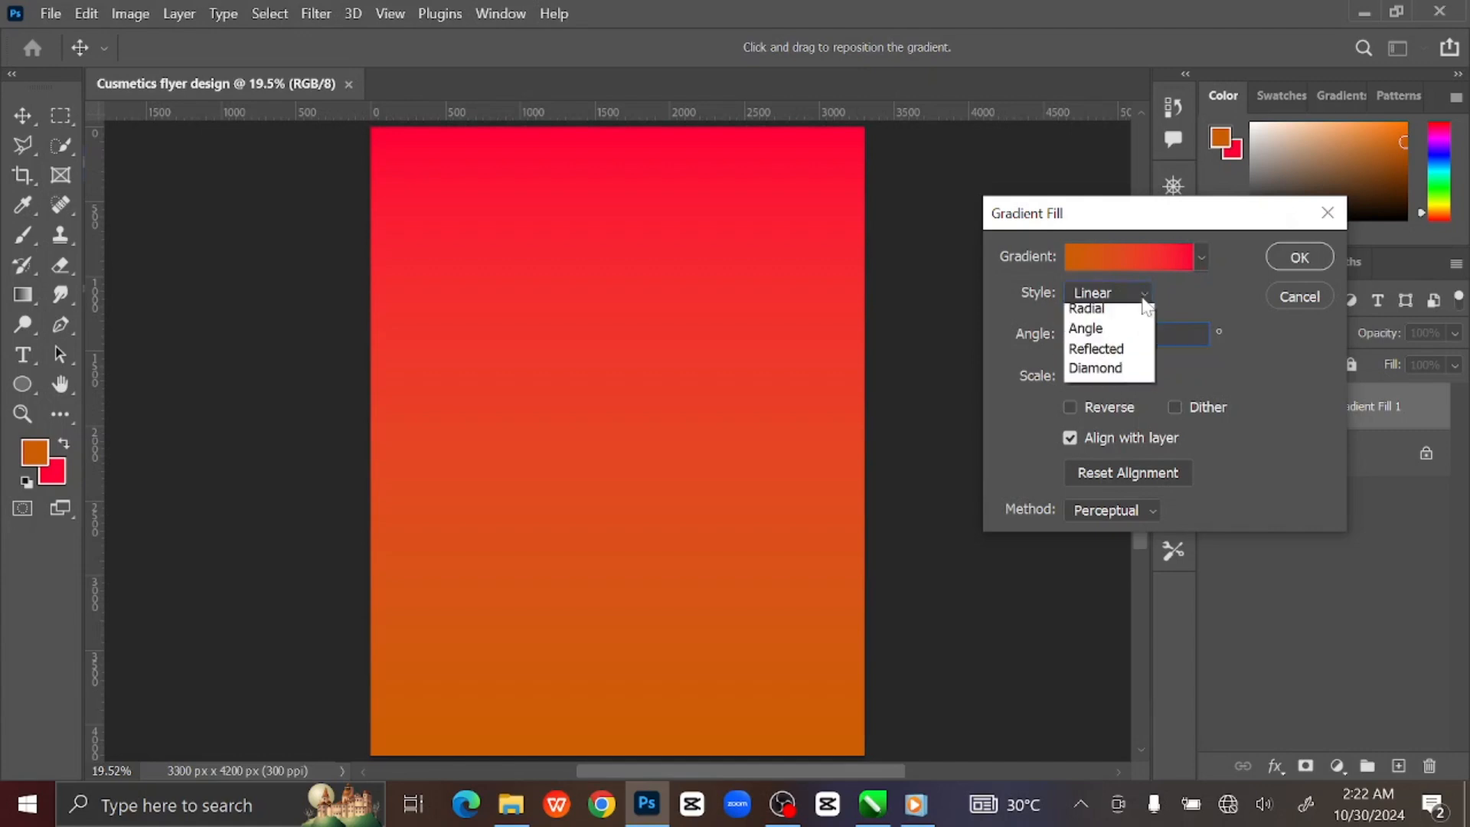
pyautogui.click(1103, 322)
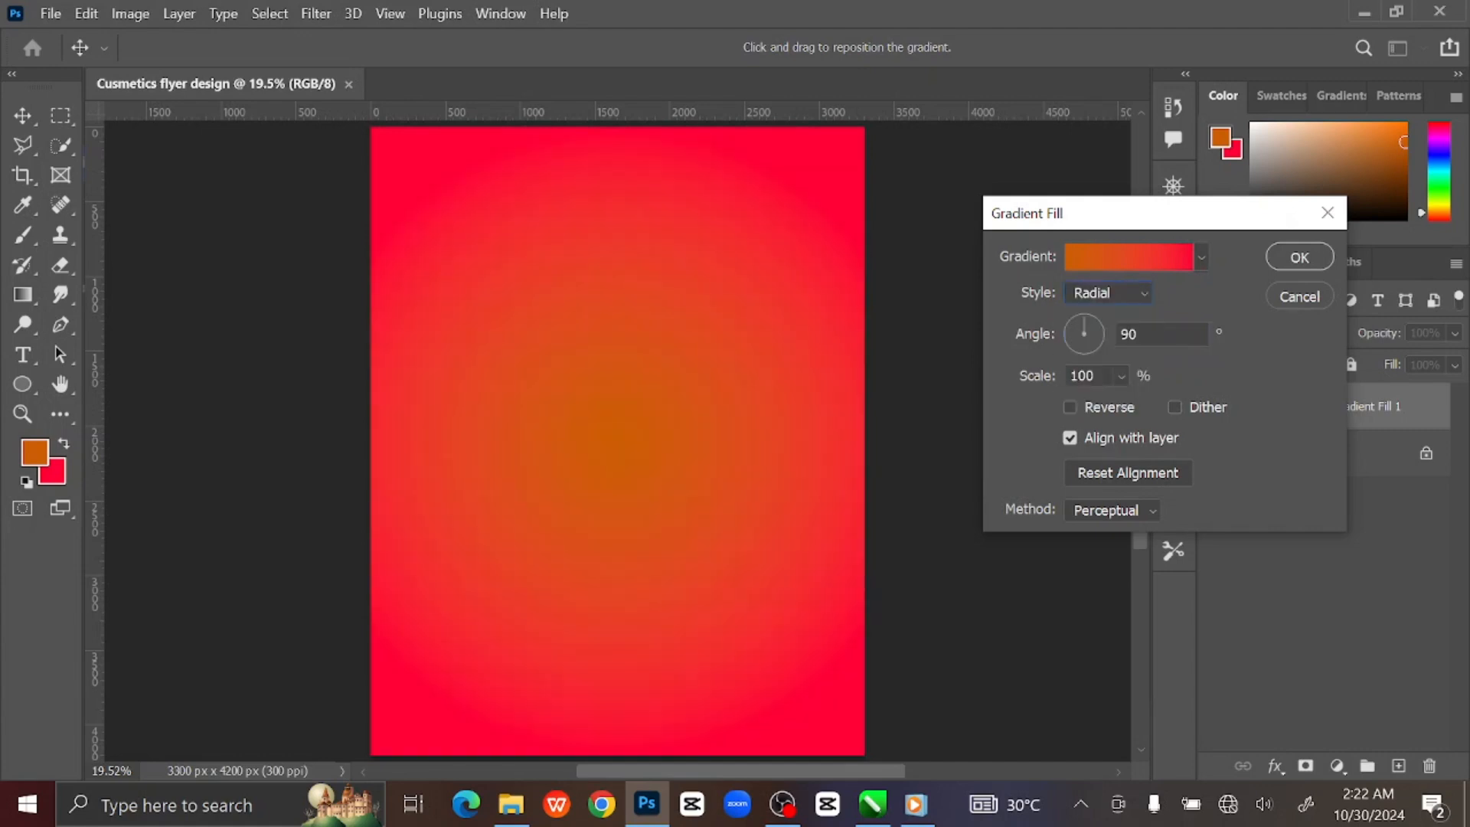
# Set the gradient's end stop to #371803 and its start stop to #cc5e02.
pyautogui.click(1145, 260)
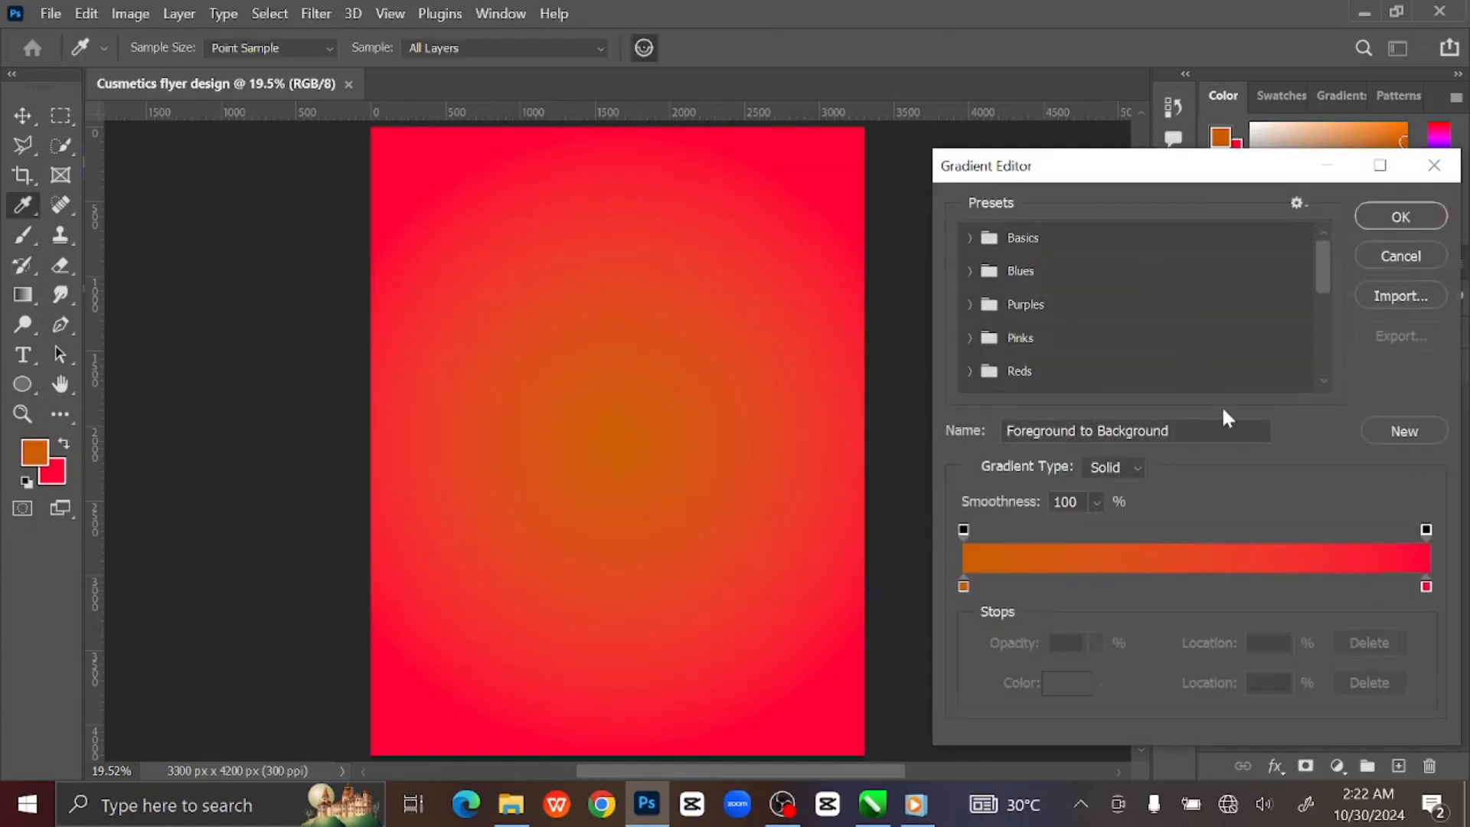
pyautogui.click(1426, 587)
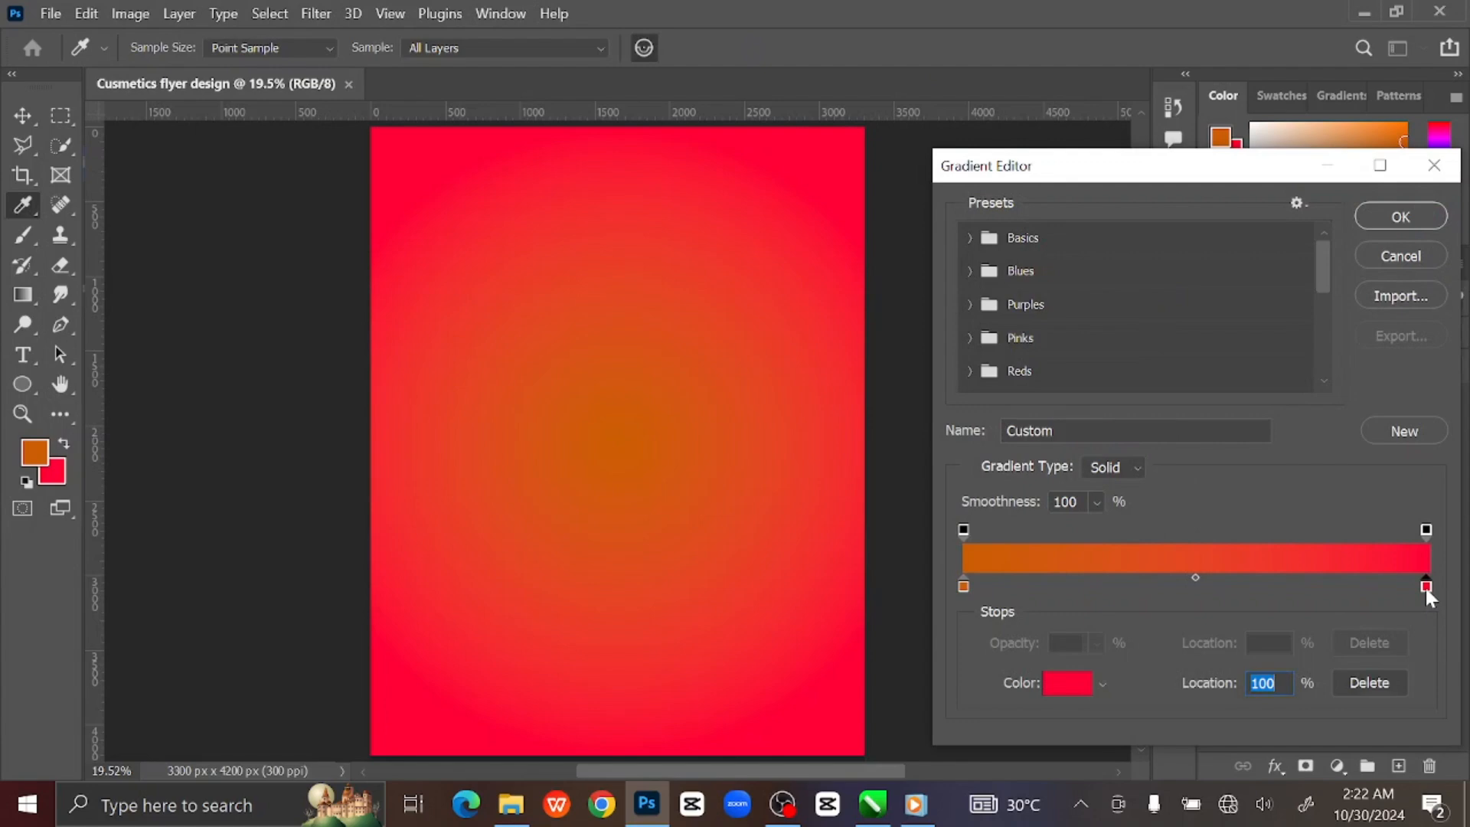
pyautogui.click(1069, 683)
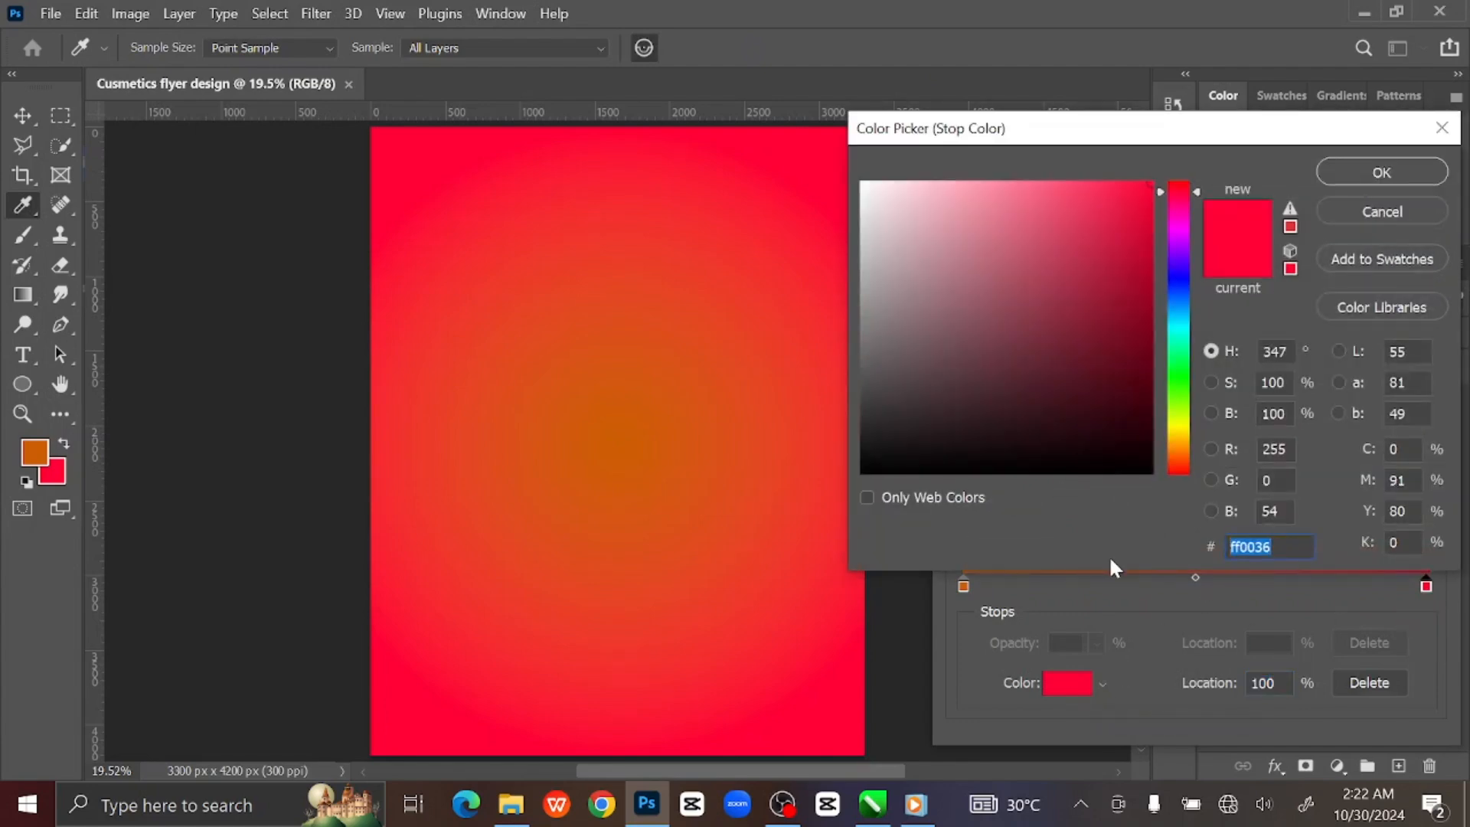
pyautogui.write('3')
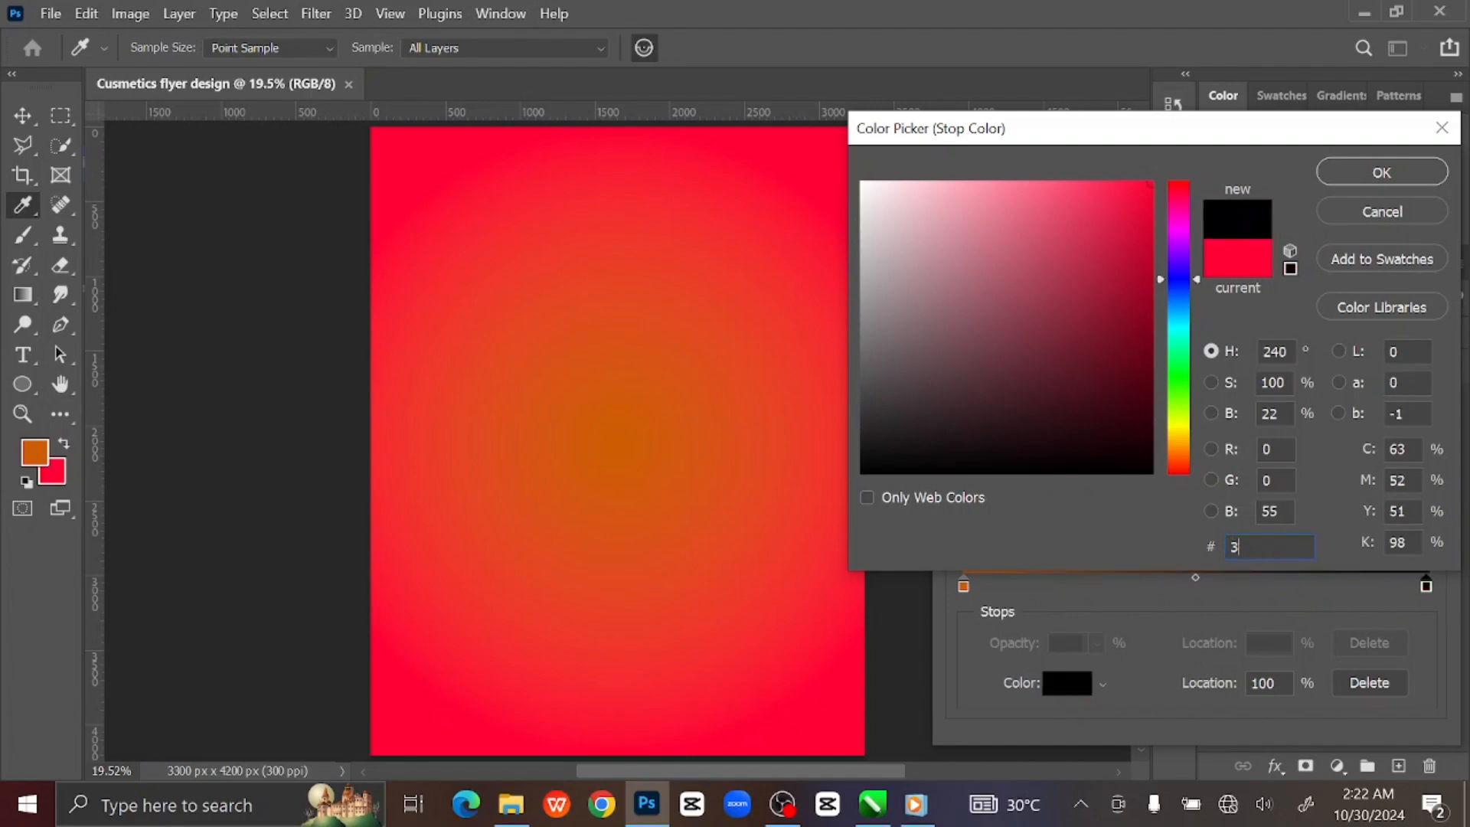
pyautogui.write('71803')
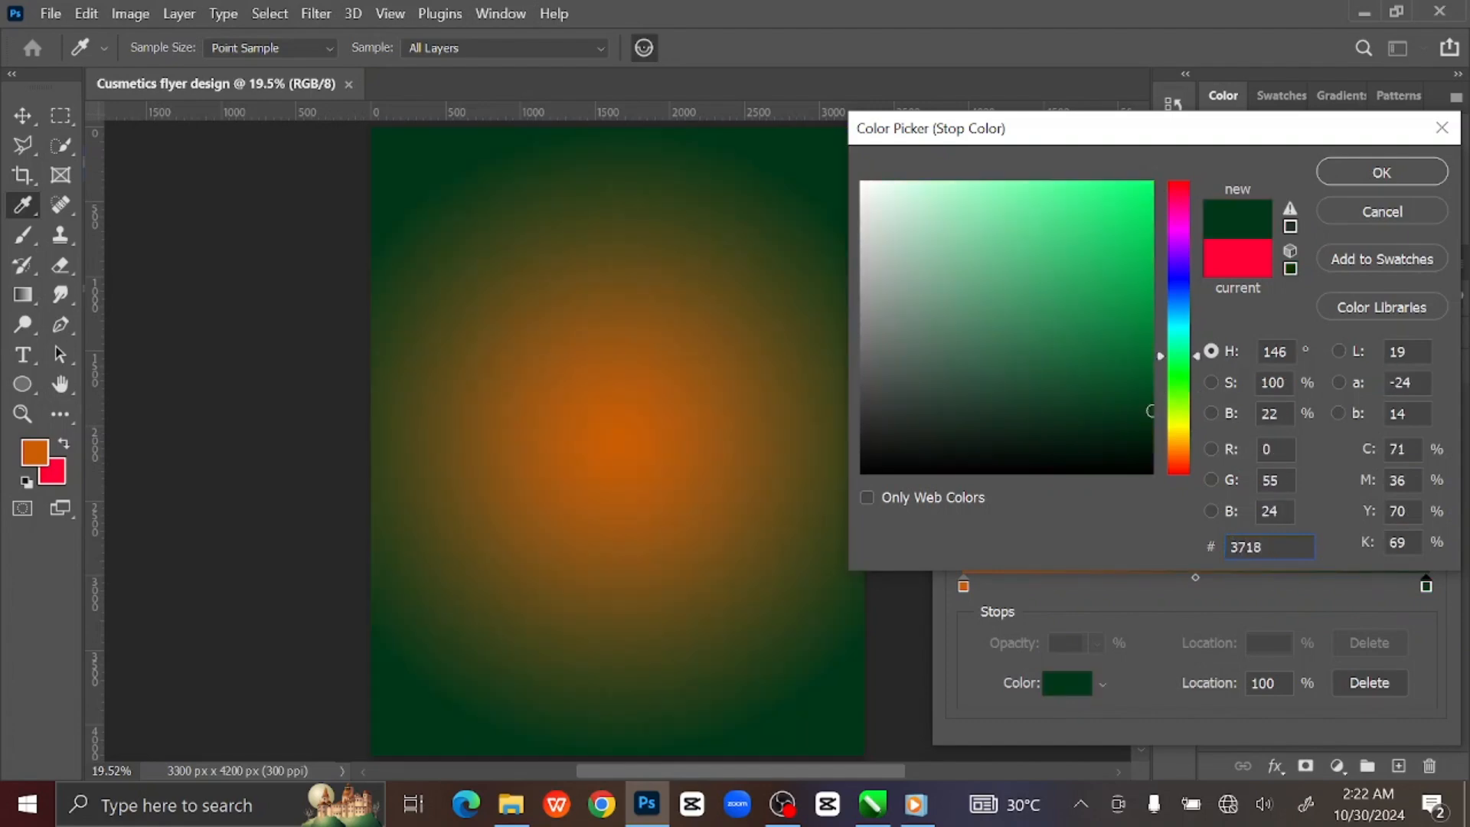
pyautogui.click(1349, 170)
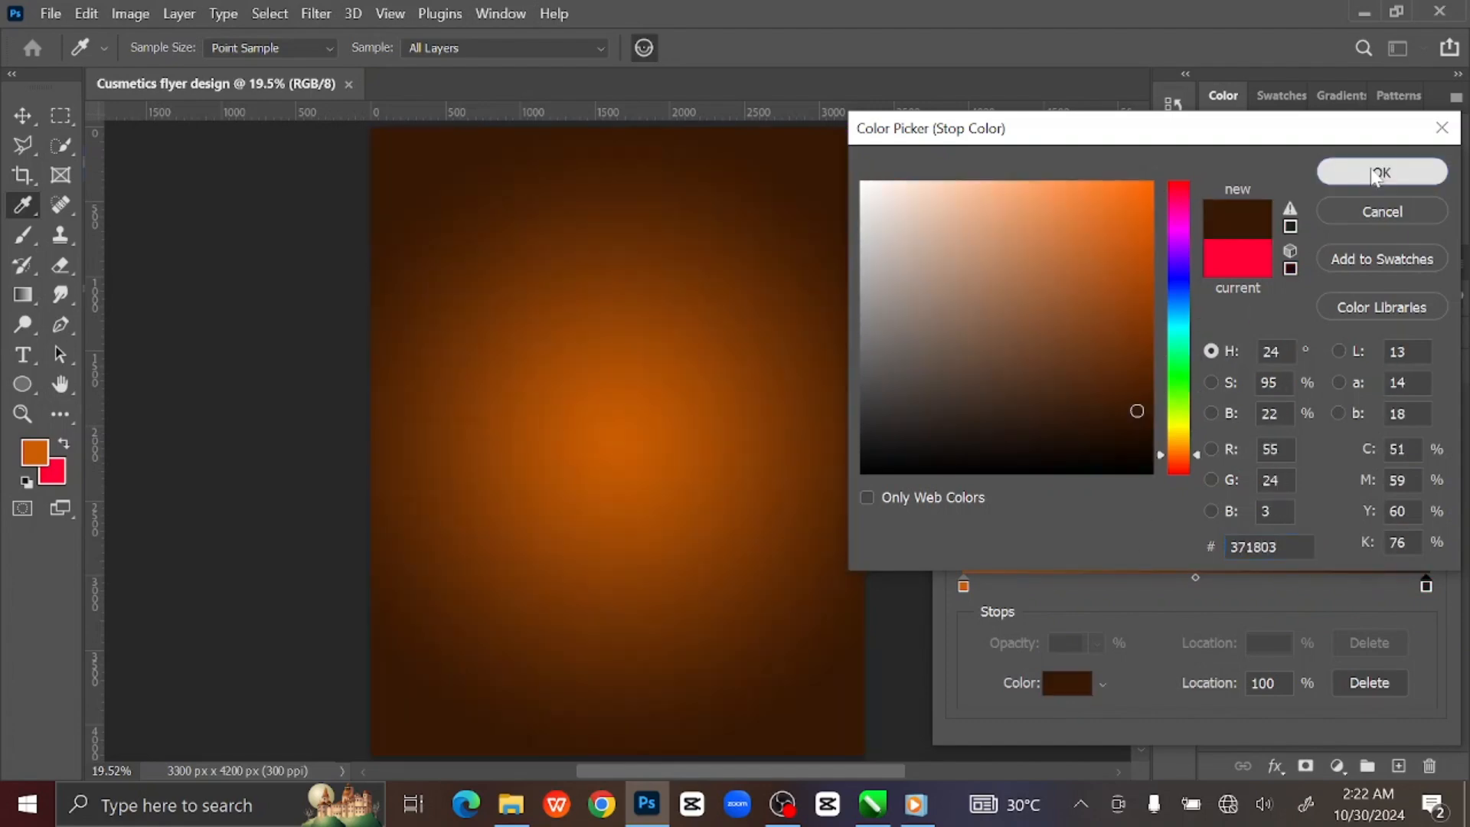
pyautogui.click(960, 587)
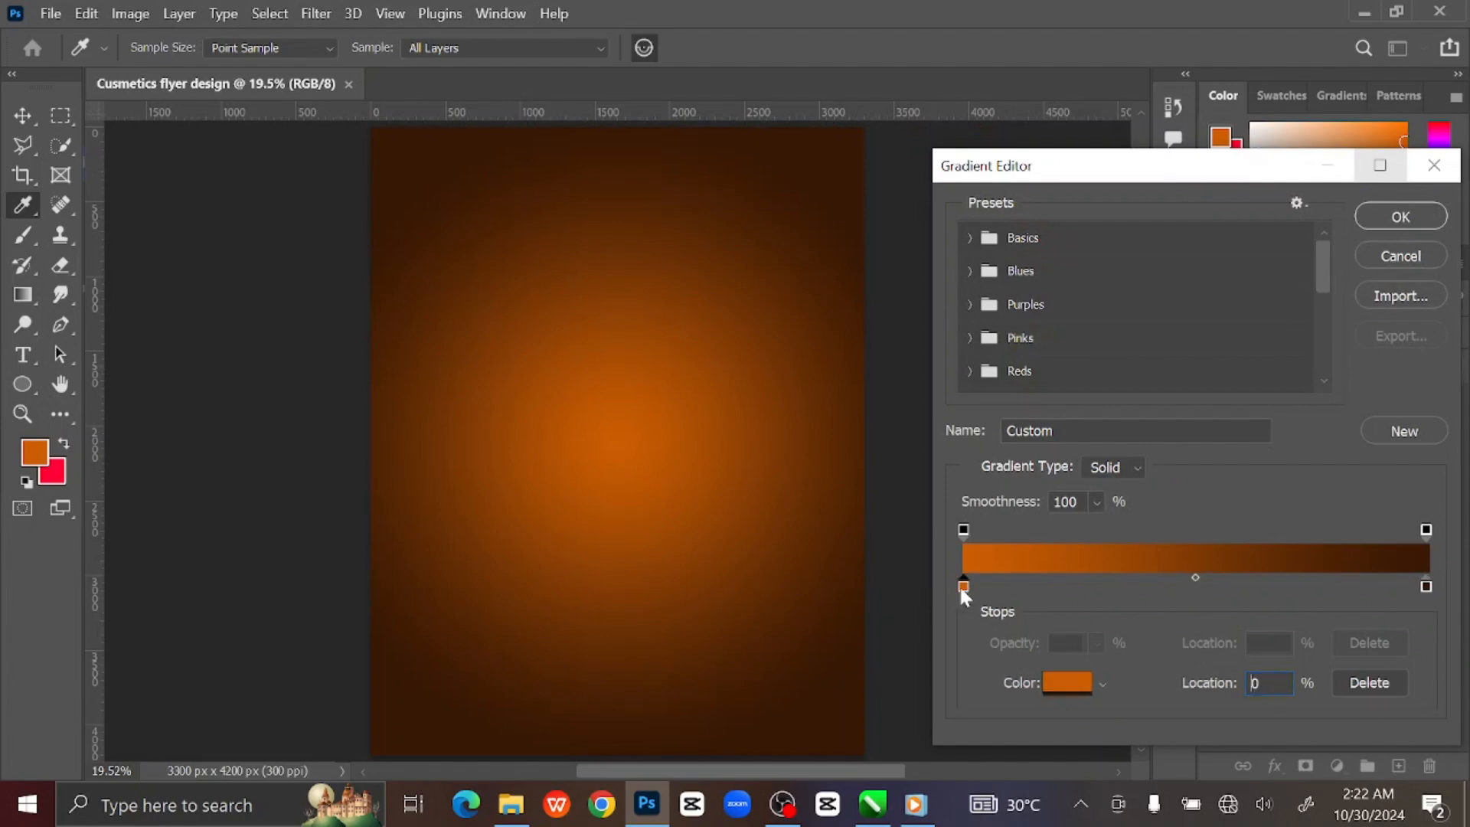
pyautogui.click(1059, 683)
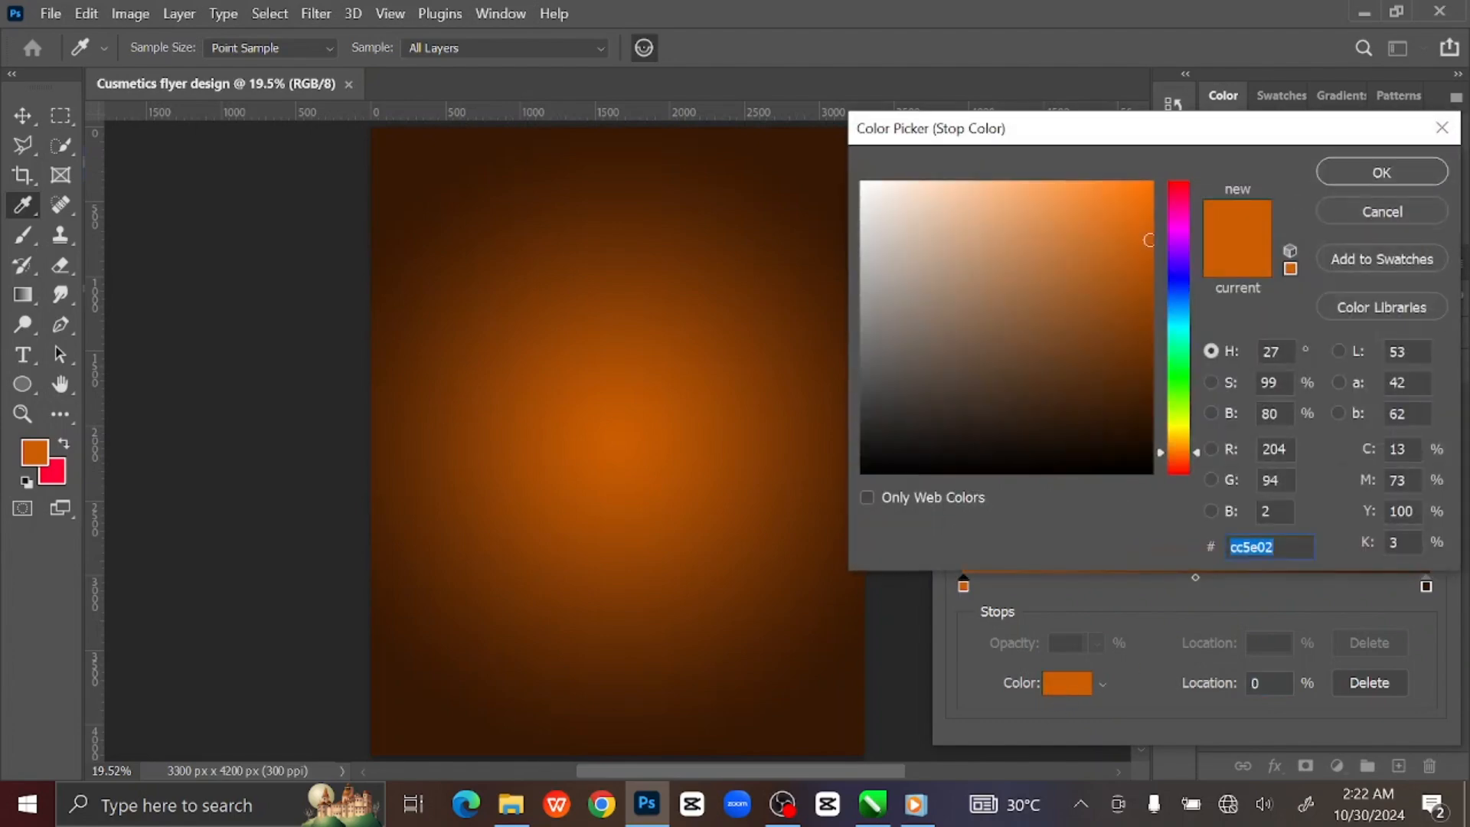
pyautogui.click(1364, 176)
pyautogui.click(1366, 218)
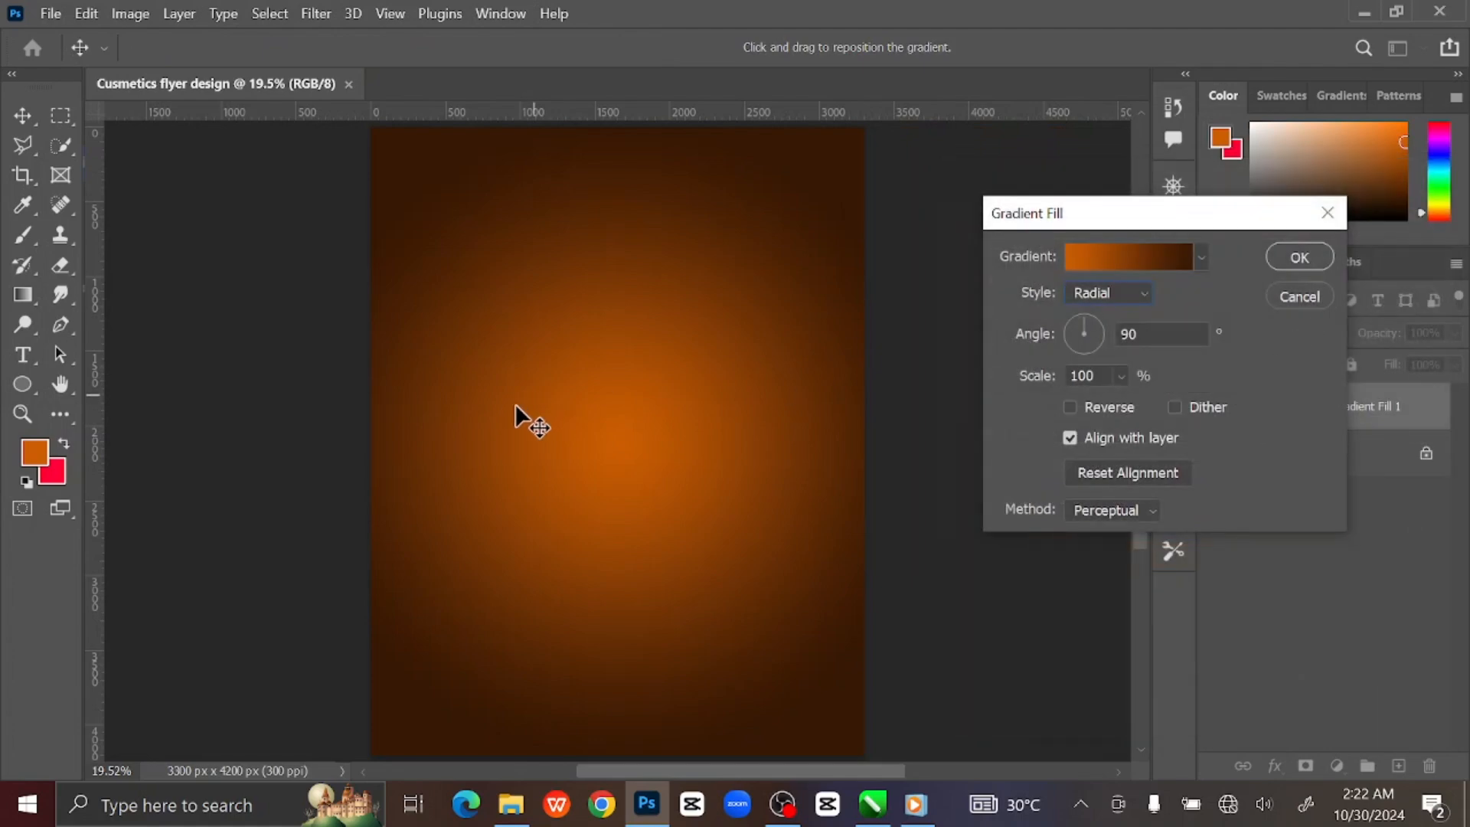
# Drag the radial glow's centre toward the top-left and commit Gradient Fill 1.
pyautogui.moveTo(579, 382); pyautogui.dragTo(494, 247)
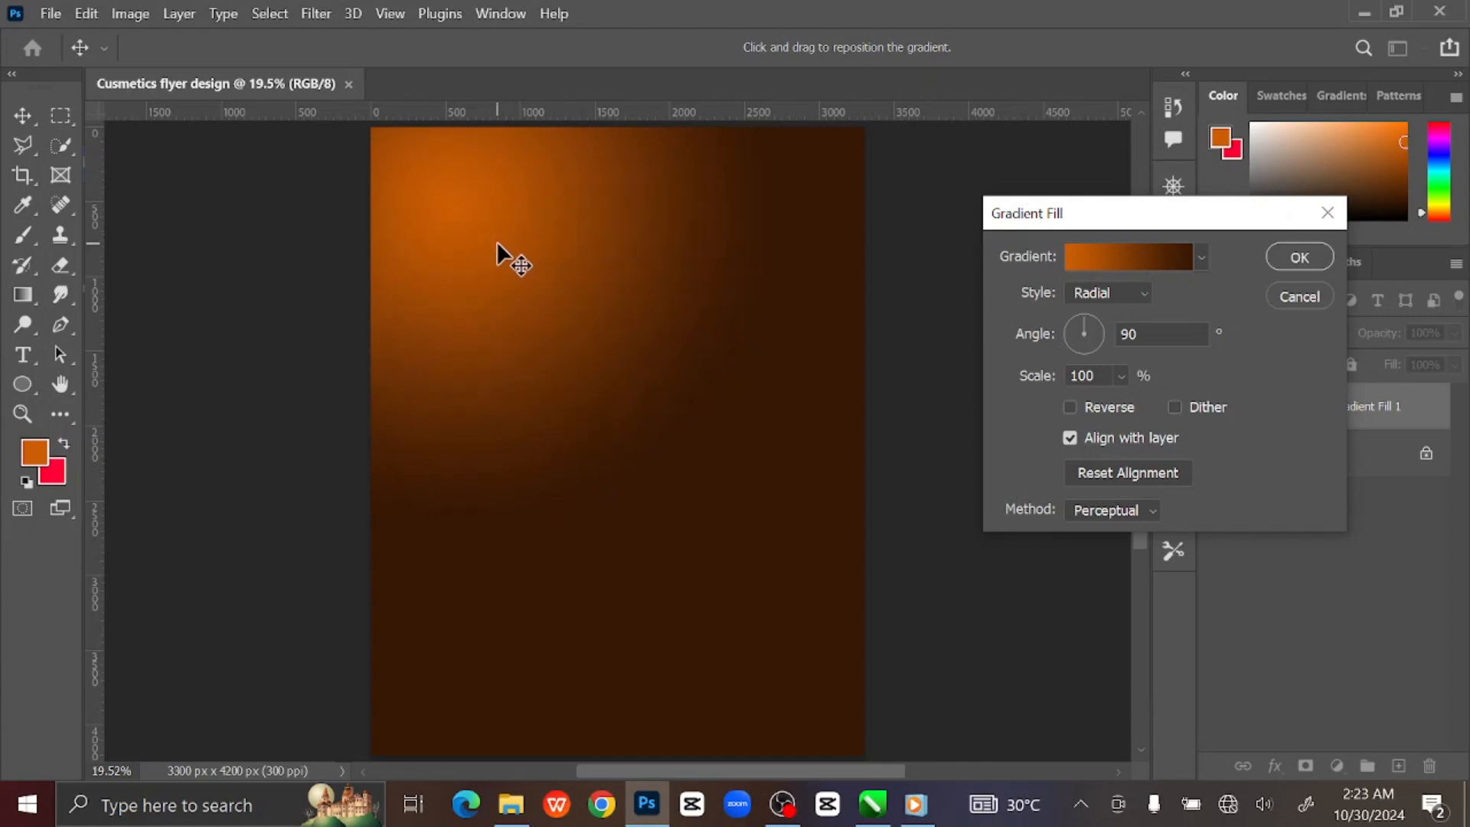
pyautogui.click(1299, 258)
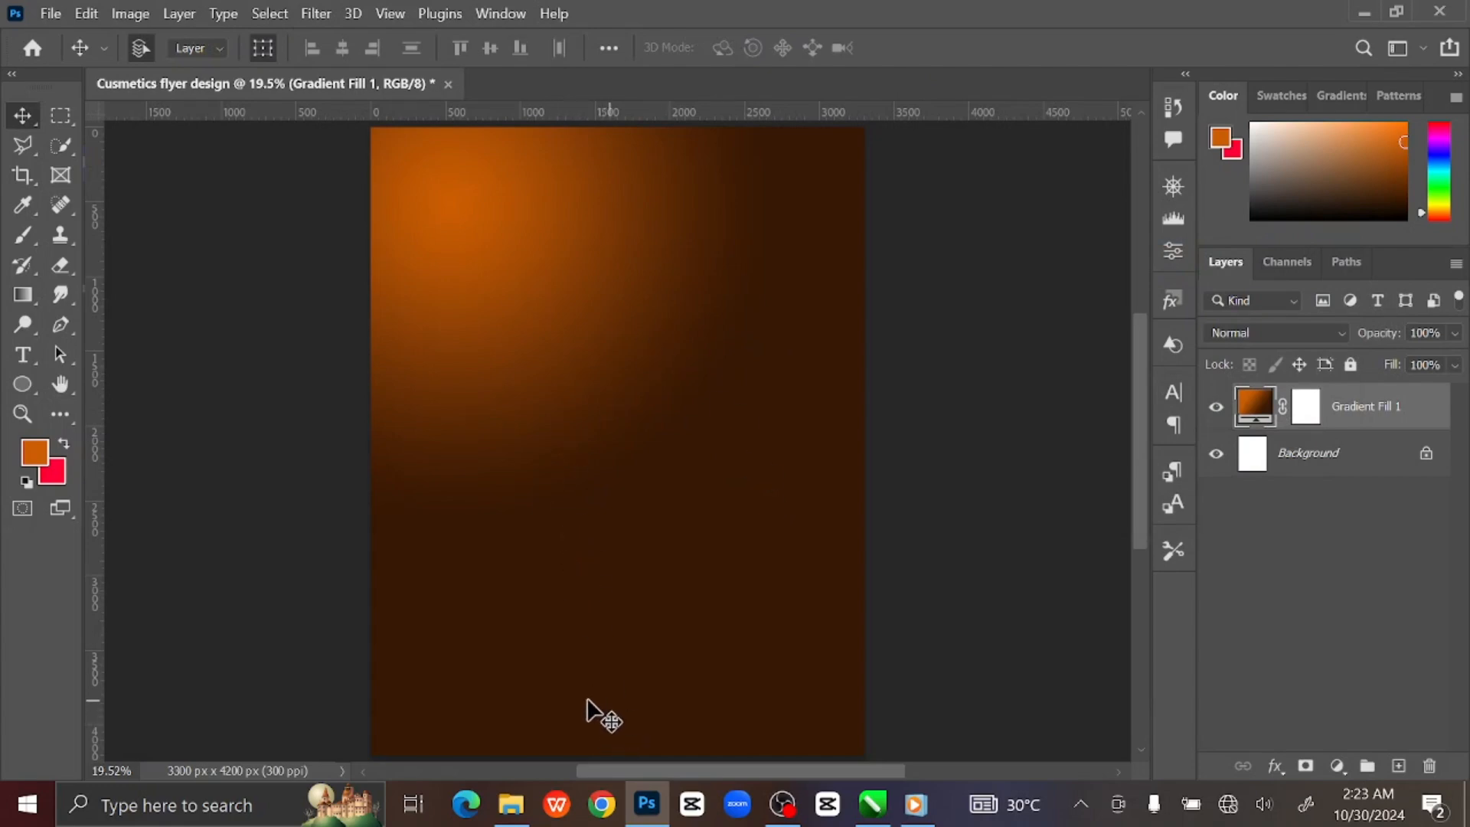
# Drag the Model photo from the Flyer design folder in File Explorer into Photoshop.
pyautogui.click(522, 814)
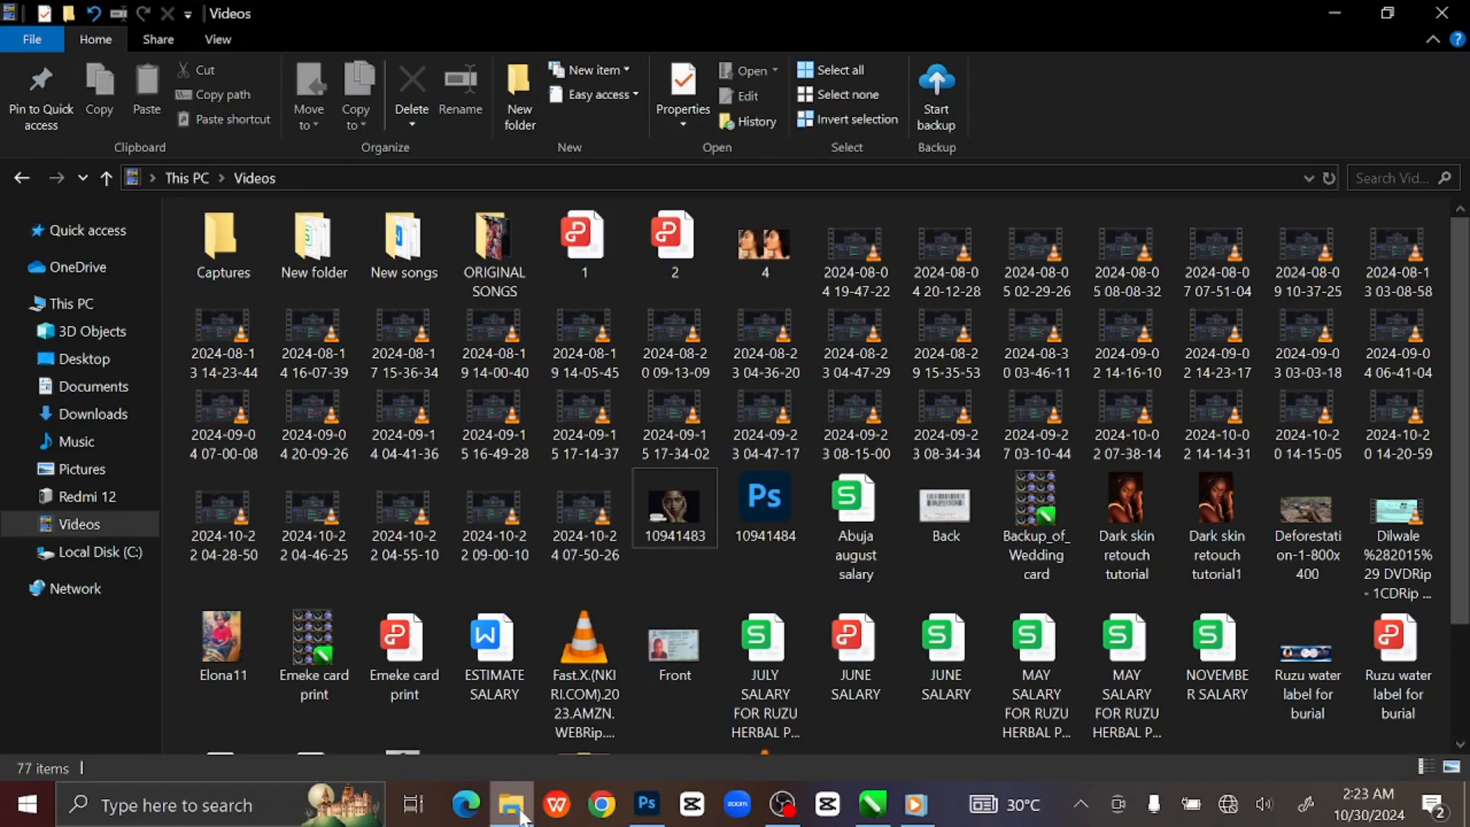
pyautogui.click(25, 182)
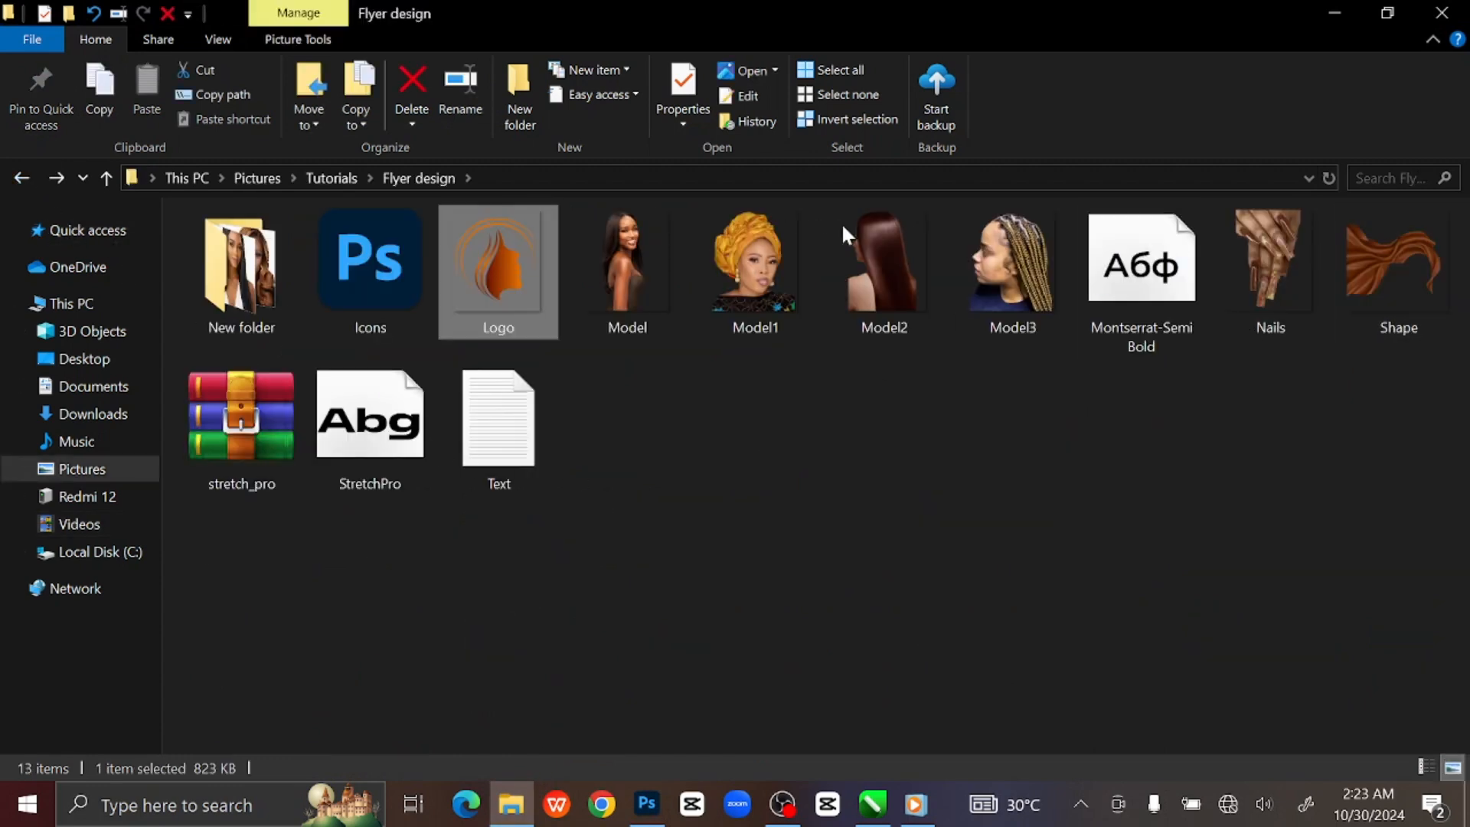
pyautogui.click(628, 279)
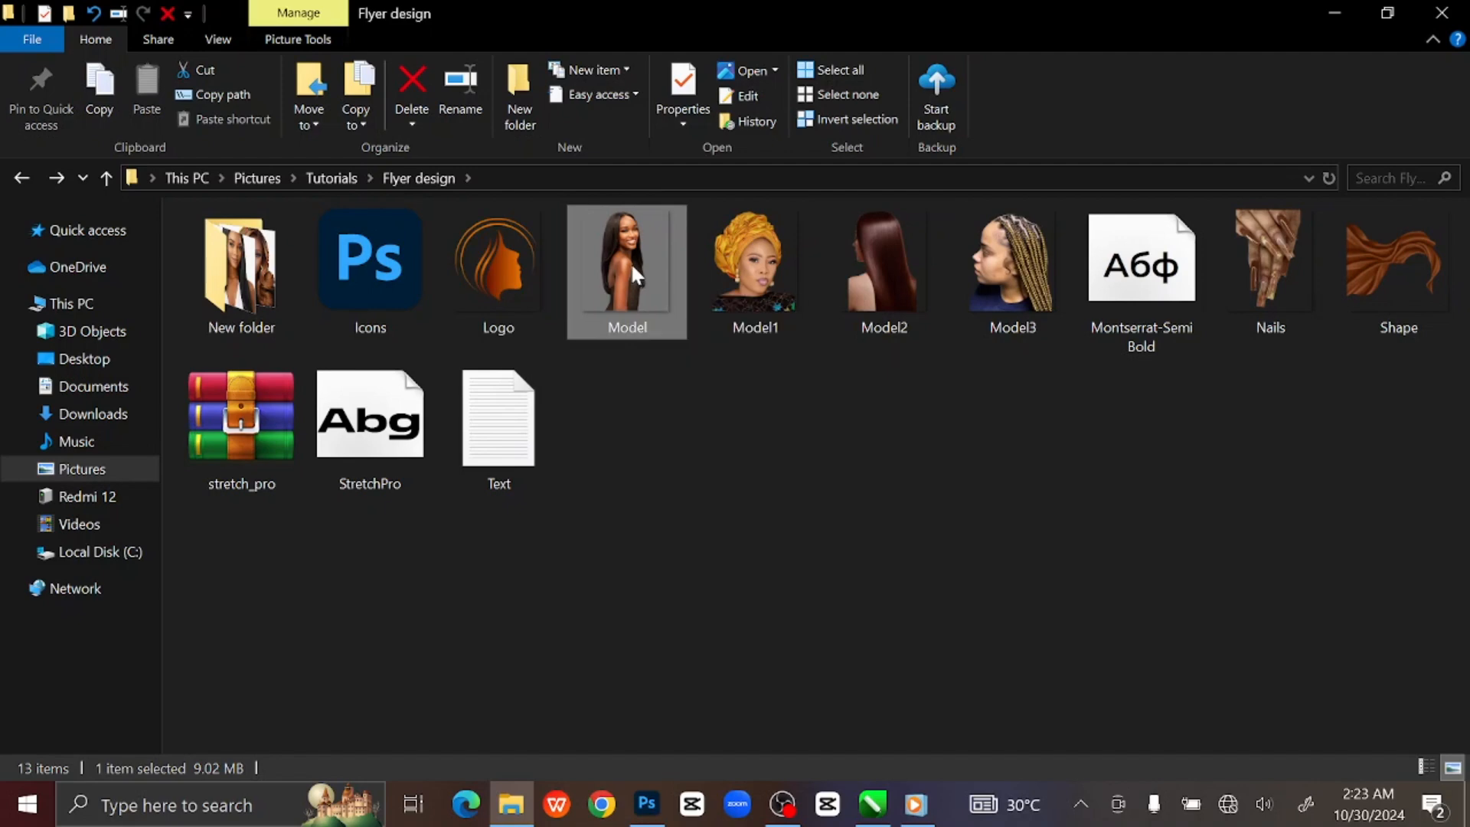
pyautogui.moveTo(631, 261); pyautogui.dragTo(573, 614)
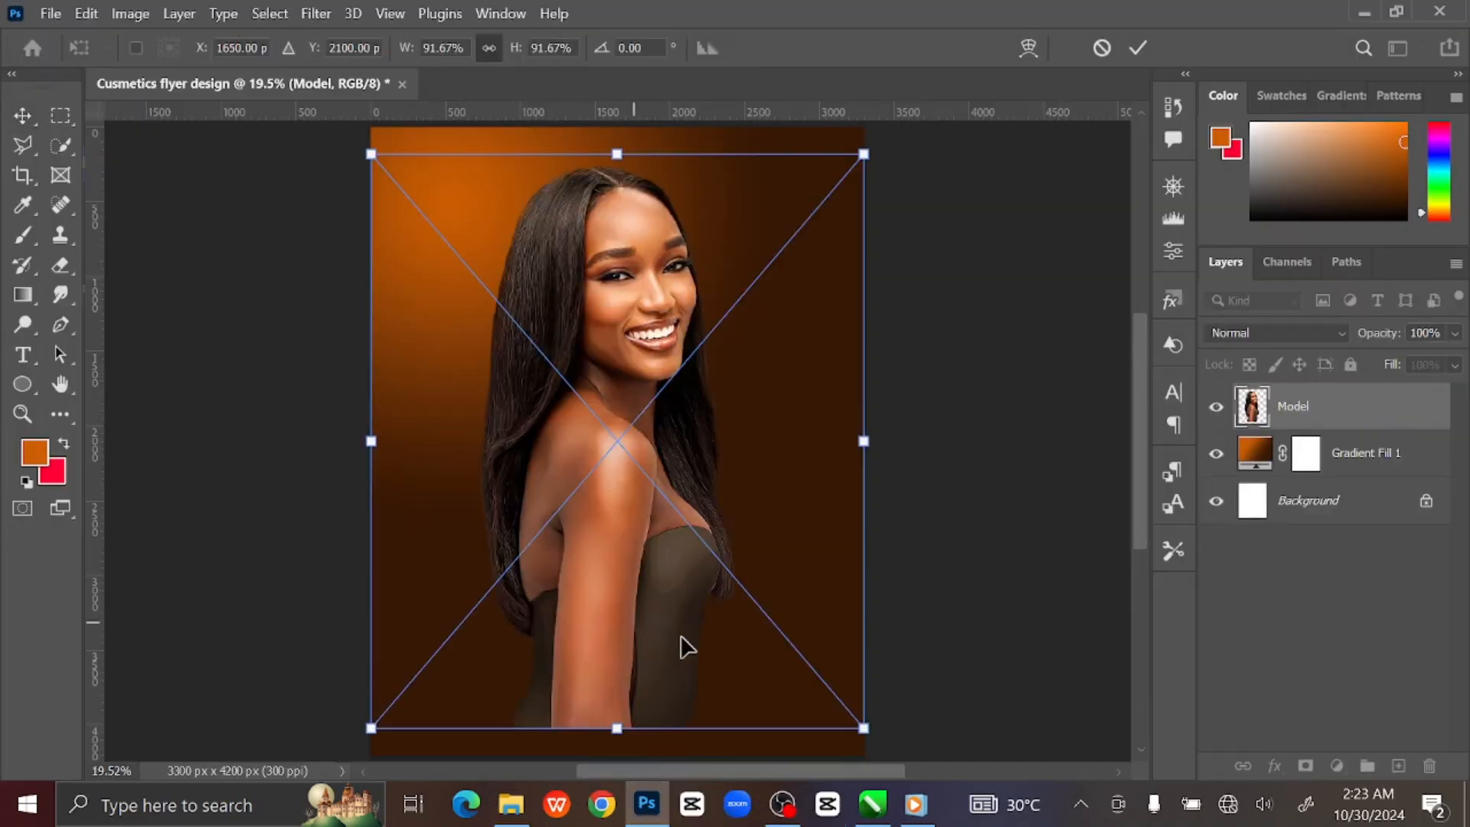
# Scale the Model photo down slightly and place it against the flyer's left edge.
pyautogui.moveTo(865, 729); pyautogui.dragTo(813, 671)
pyautogui.moveTo(590, 515); pyautogui.dragTo(516, 535)
pyautogui.click(1138, 49)
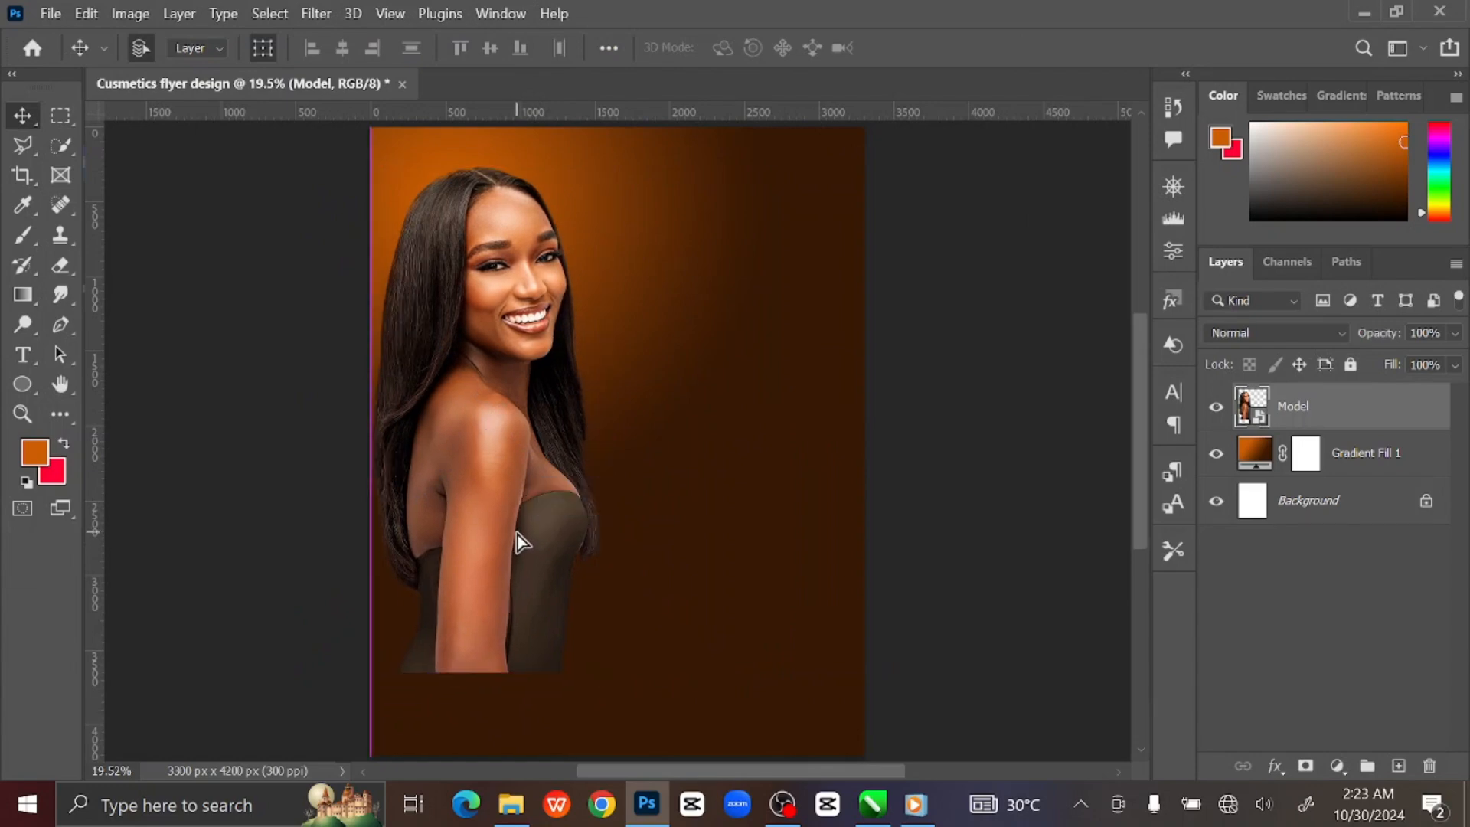
pyautogui.hotkey('shift', 'Right')
pyautogui.hotkey('shift', 'Right')
pyautogui.hotkey('shift', 'Right')
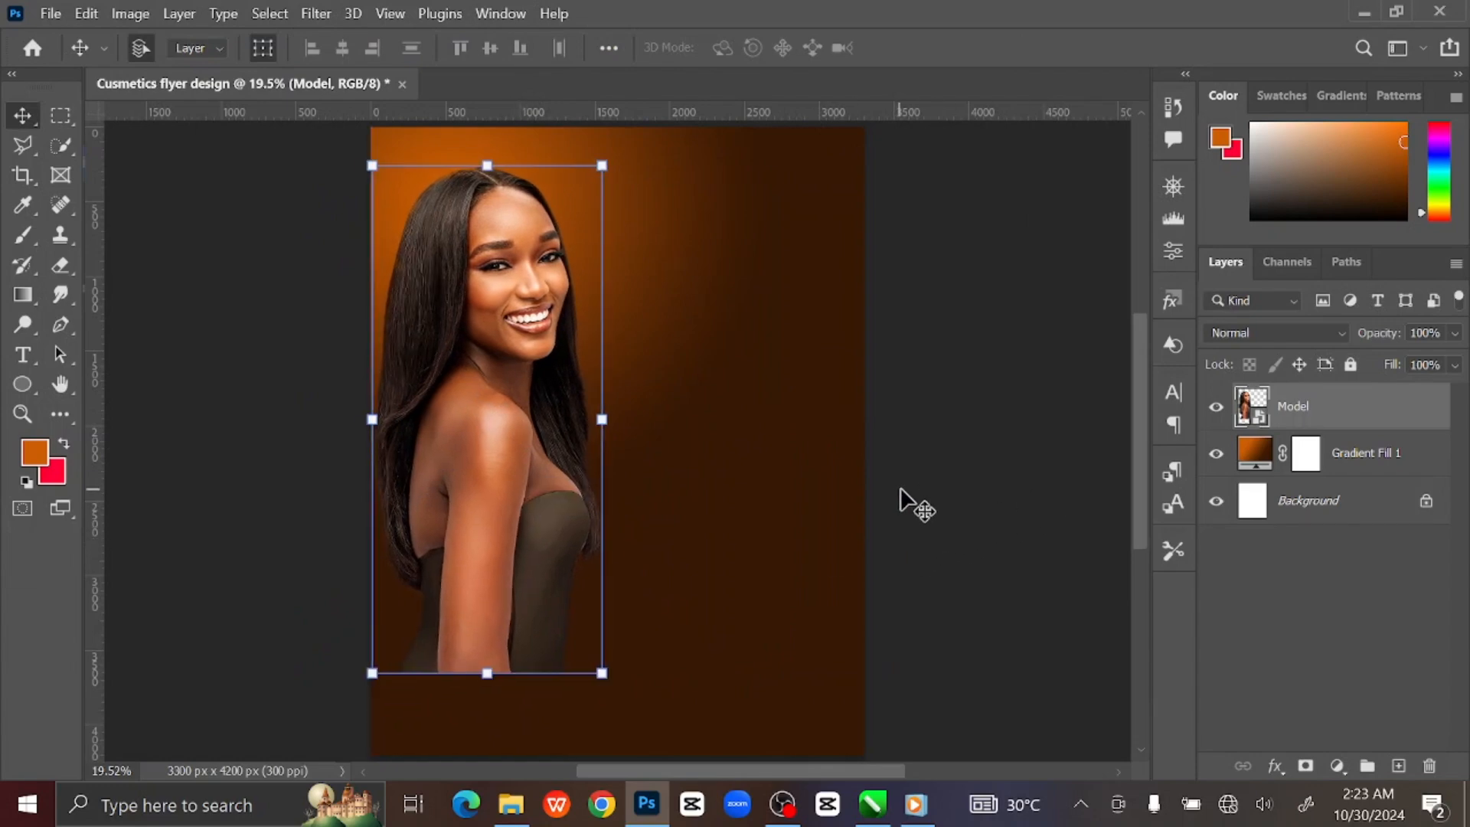
pyautogui.click(314, 11)
# Apply Camera Raw to the model: Exposure -0.15, Contrast +18, Vibrance +5, Texture +21, Clarity +16.
pyautogui.click(402, 168)
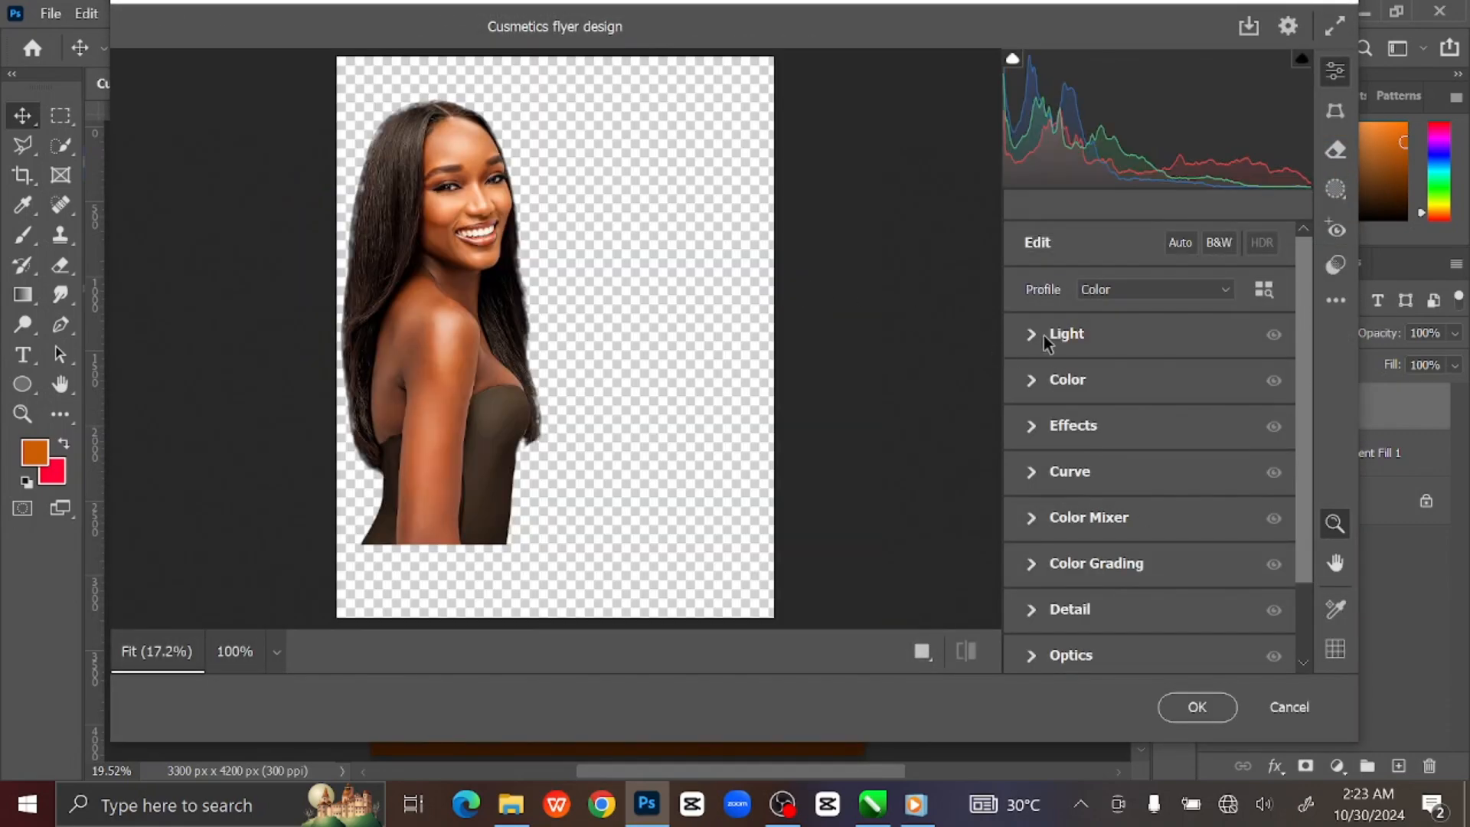
pyautogui.click(1033, 336)
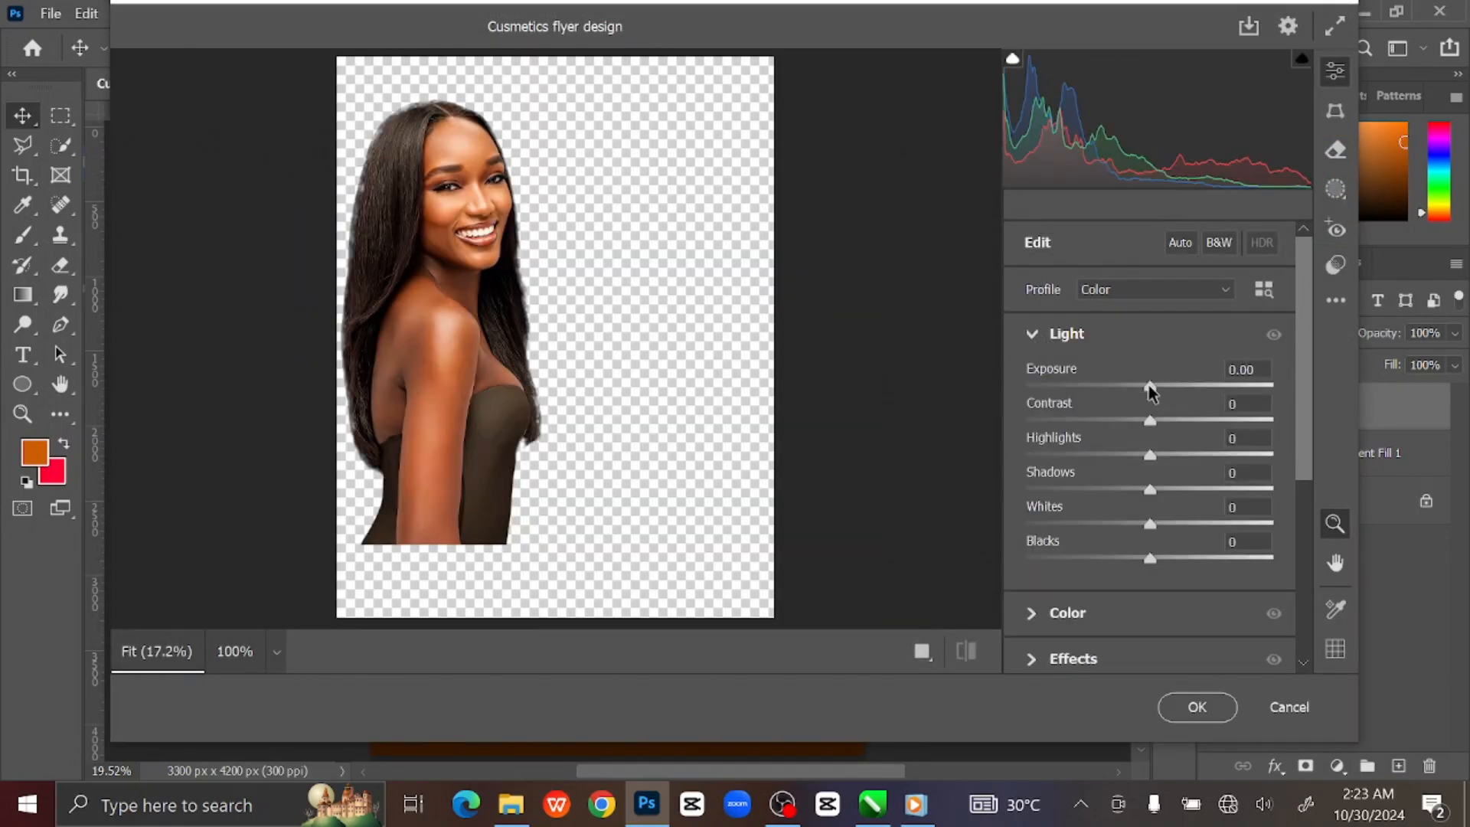
pyautogui.moveTo(1149, 385); pyautogui.dragTo(1145, 385)
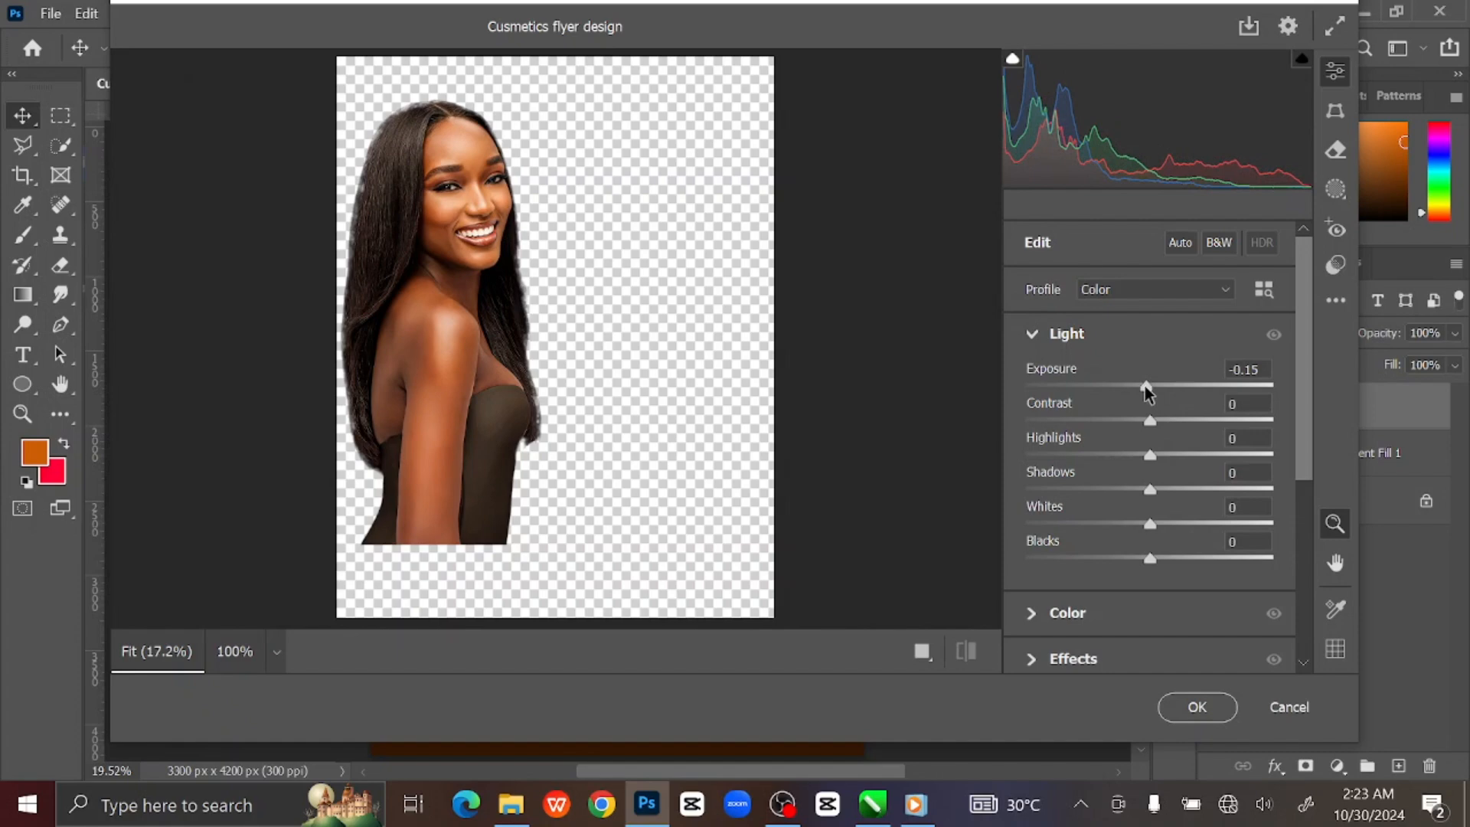
pyautogui.moveTo(1151, 421); pyautogui.dragTo(1156, 455)
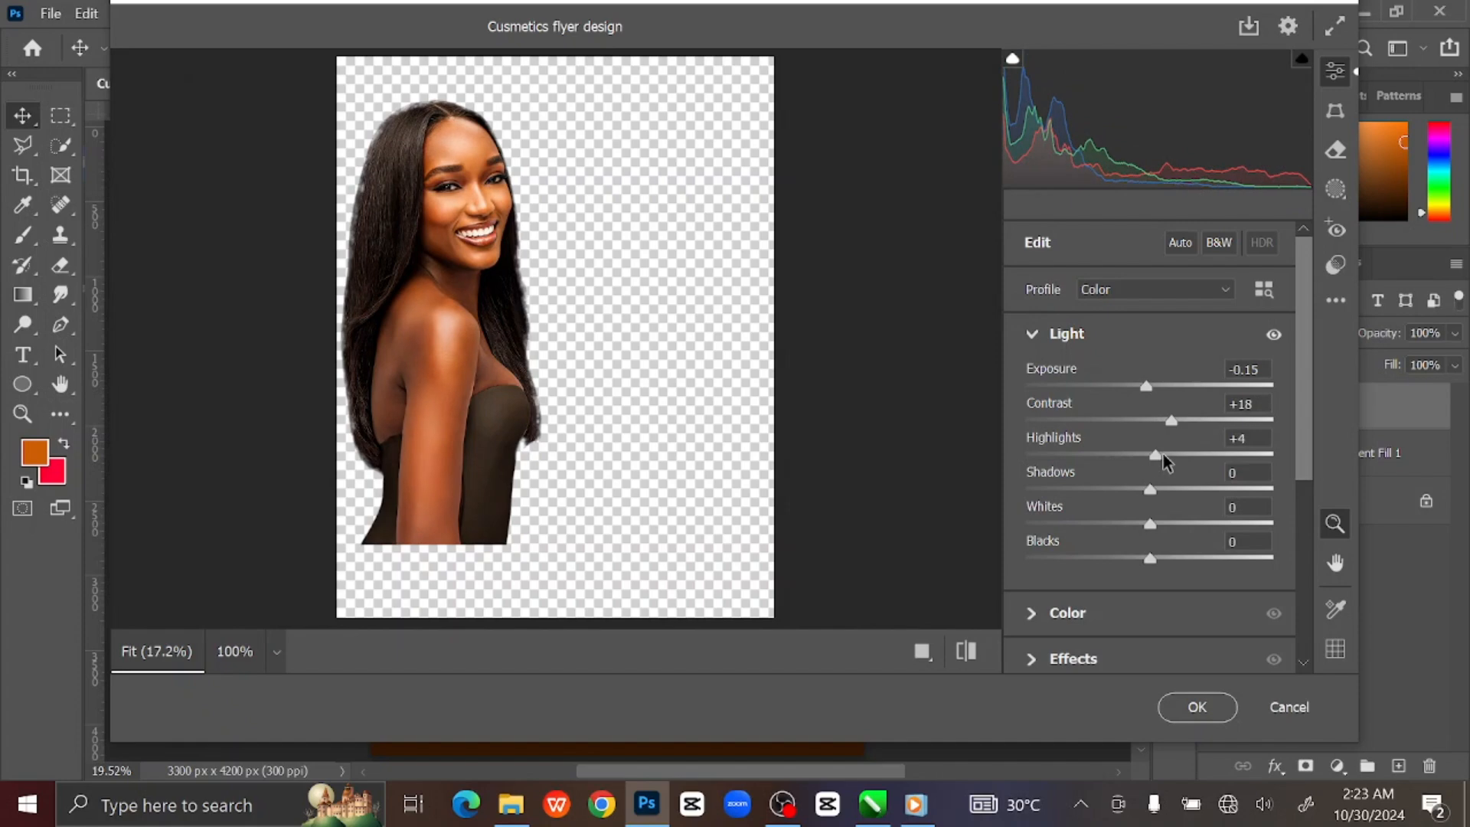
pyautogui.click(1033, 337)
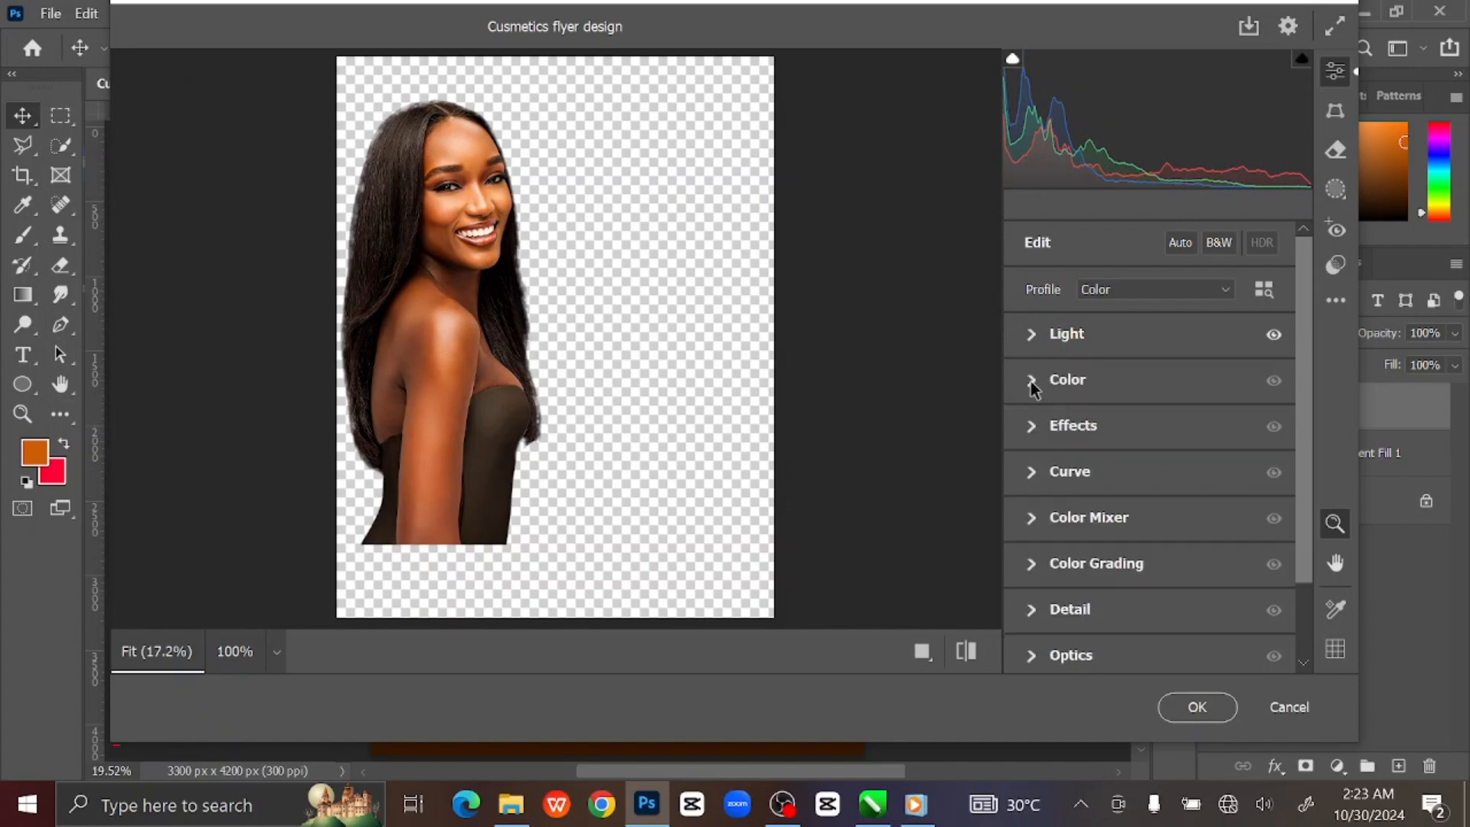
pyautogui.click(1032, 381)
pyautogui.moveTo(1151, 537); pyautogui.dragTo(1161, 545)
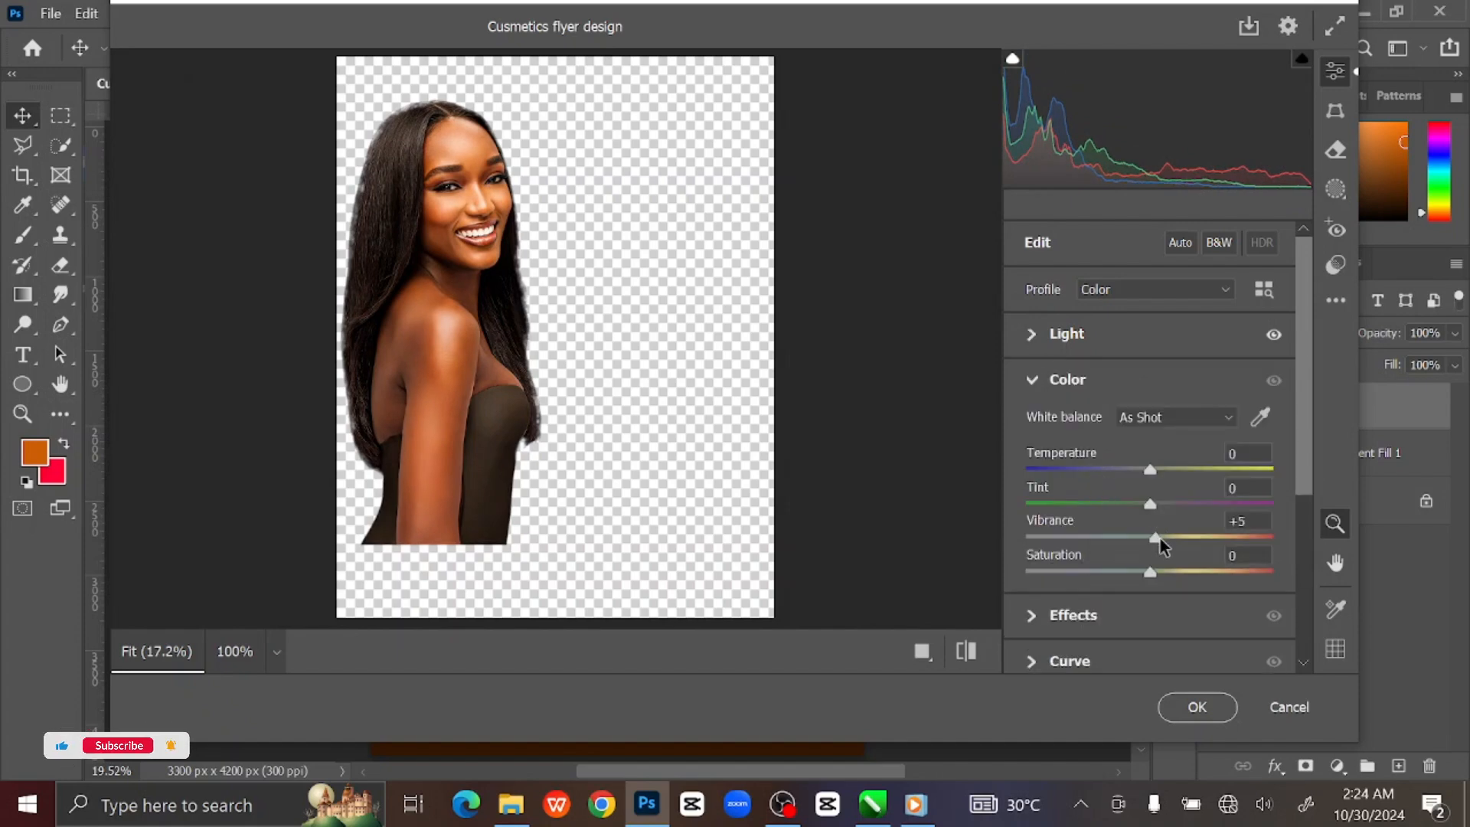
pyautogui.click(1033, 383)
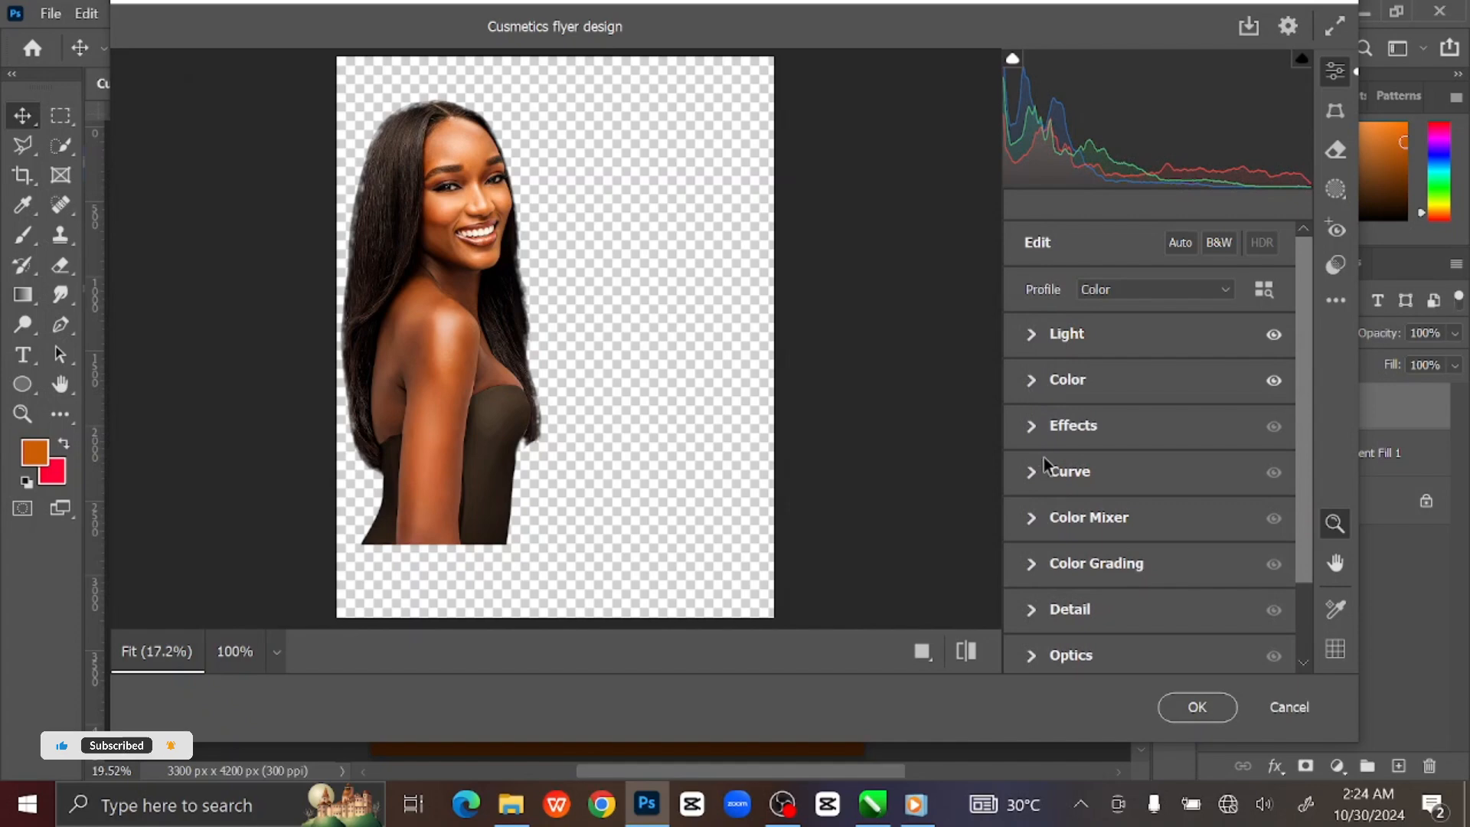
pyautogui.click(1035, 426)
pyautogui.moveTo(1150, 476); pyautogui.dragTo(1176, 475)
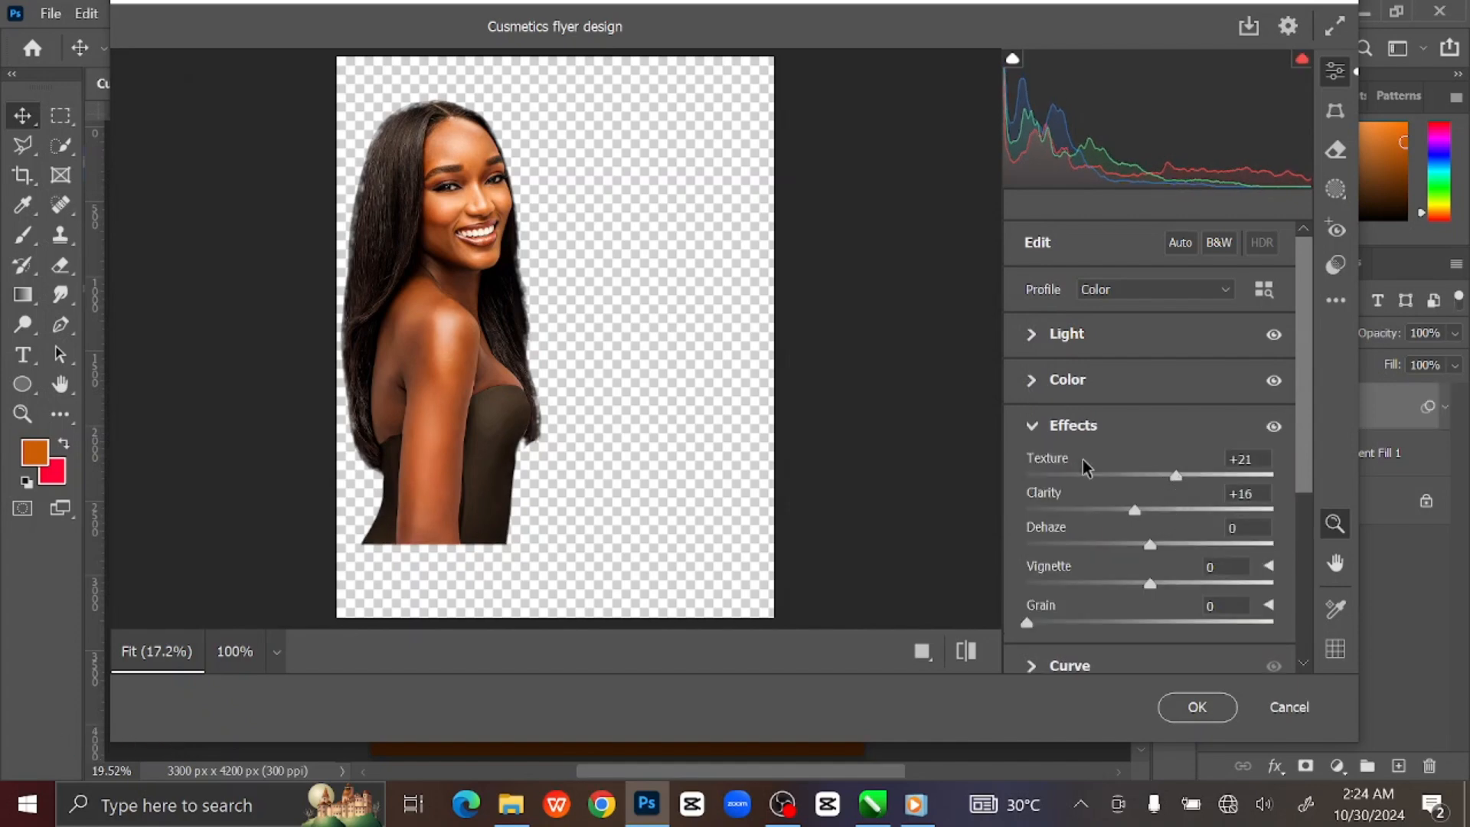
pyautogui.click(1032, 426)
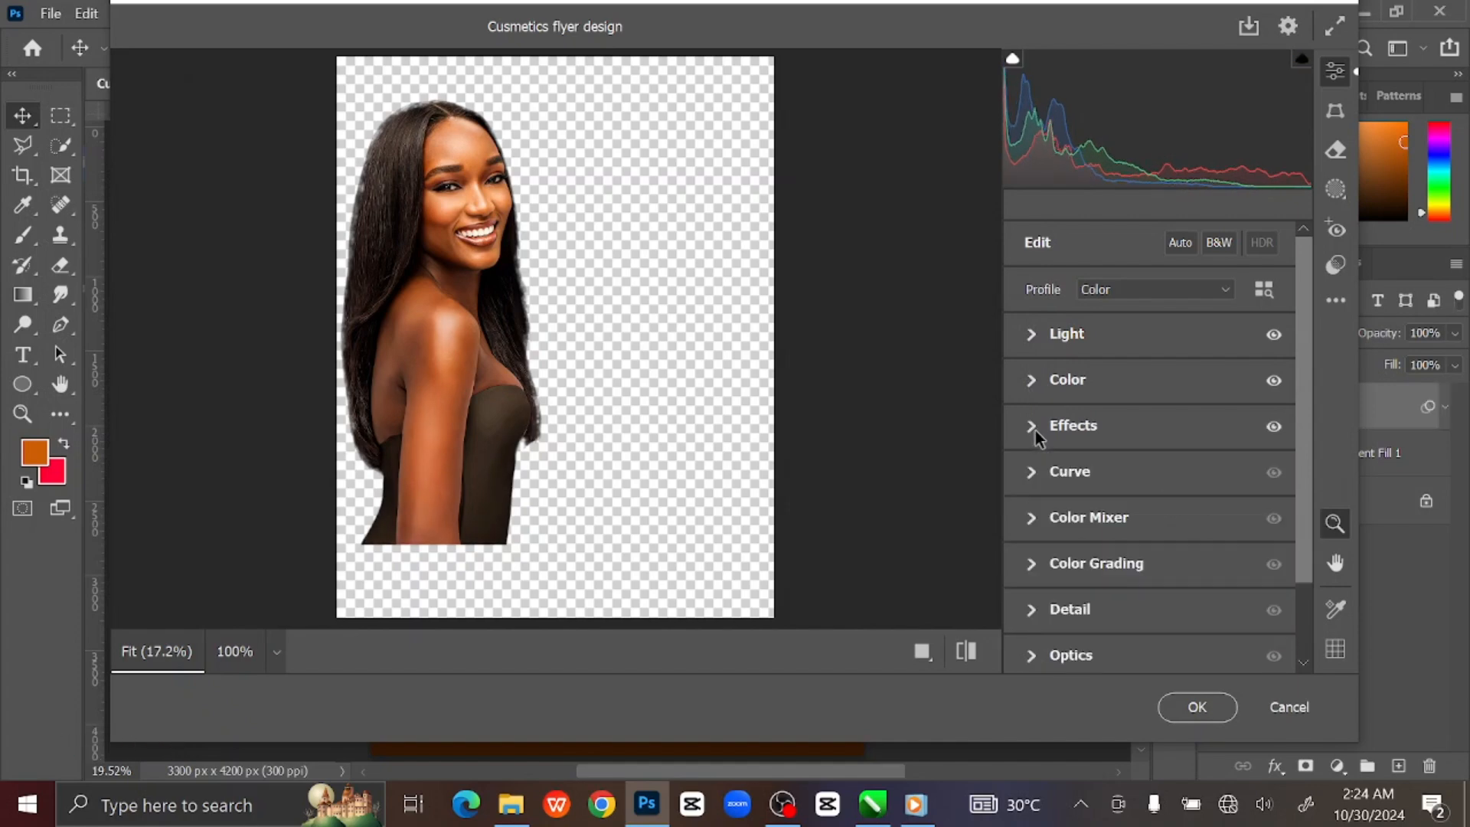
pyautogui.click(1197, 707)
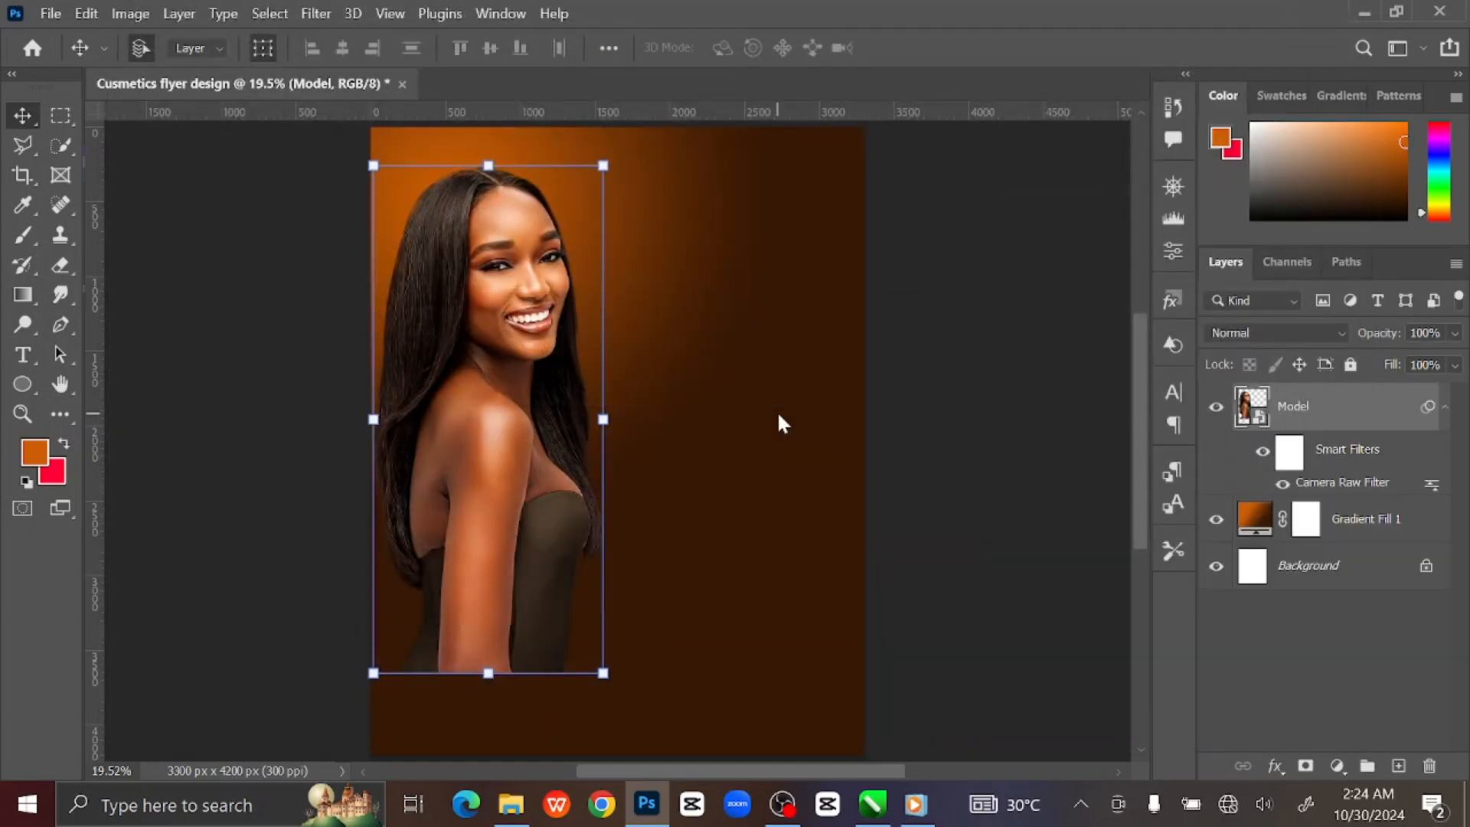
# Add an empty Layer 1 above the Model layer.
pyautogui.click(1445, 407)
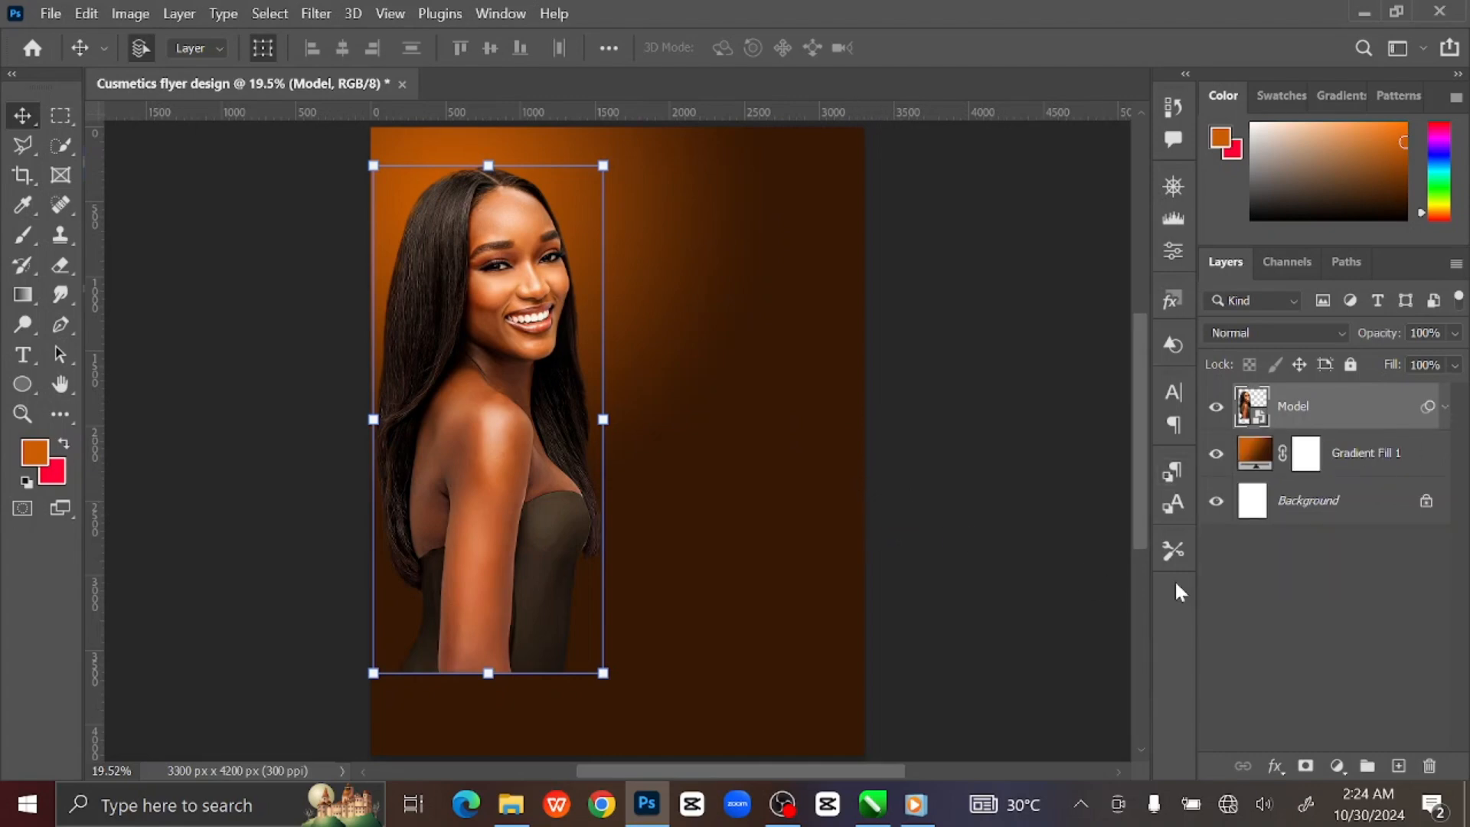
pyautogui.click(1398, 768)
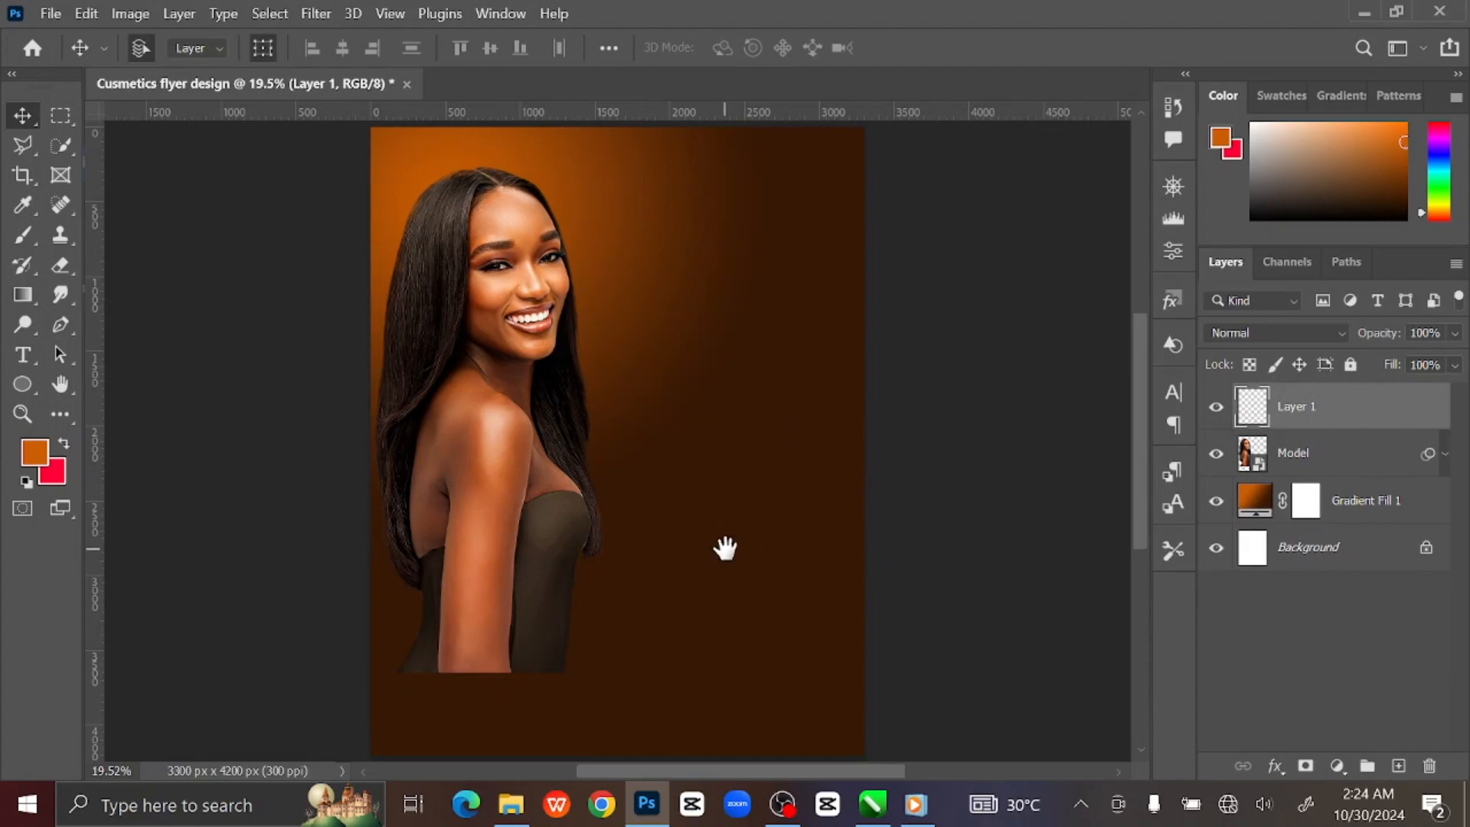
pyautogui.moveTo(725, 548); pyautogui.dragTo(712, 456)
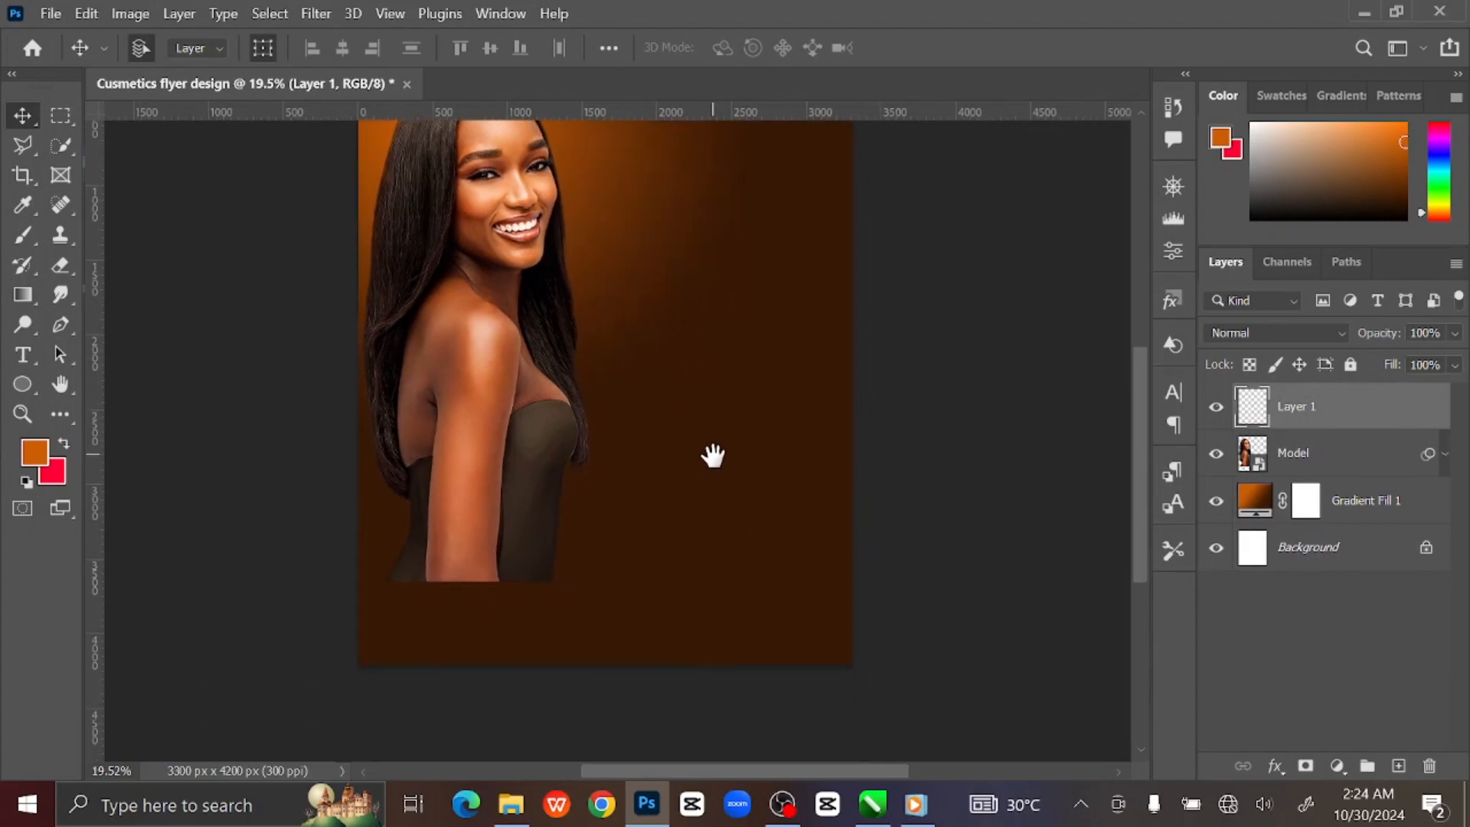
pyautogui.click(21, 384)
# Draw a 3440 × 827 px rectangle across the flyer's bottom filled with dark brown #5b2702.
pyautogui.click(127, 384)
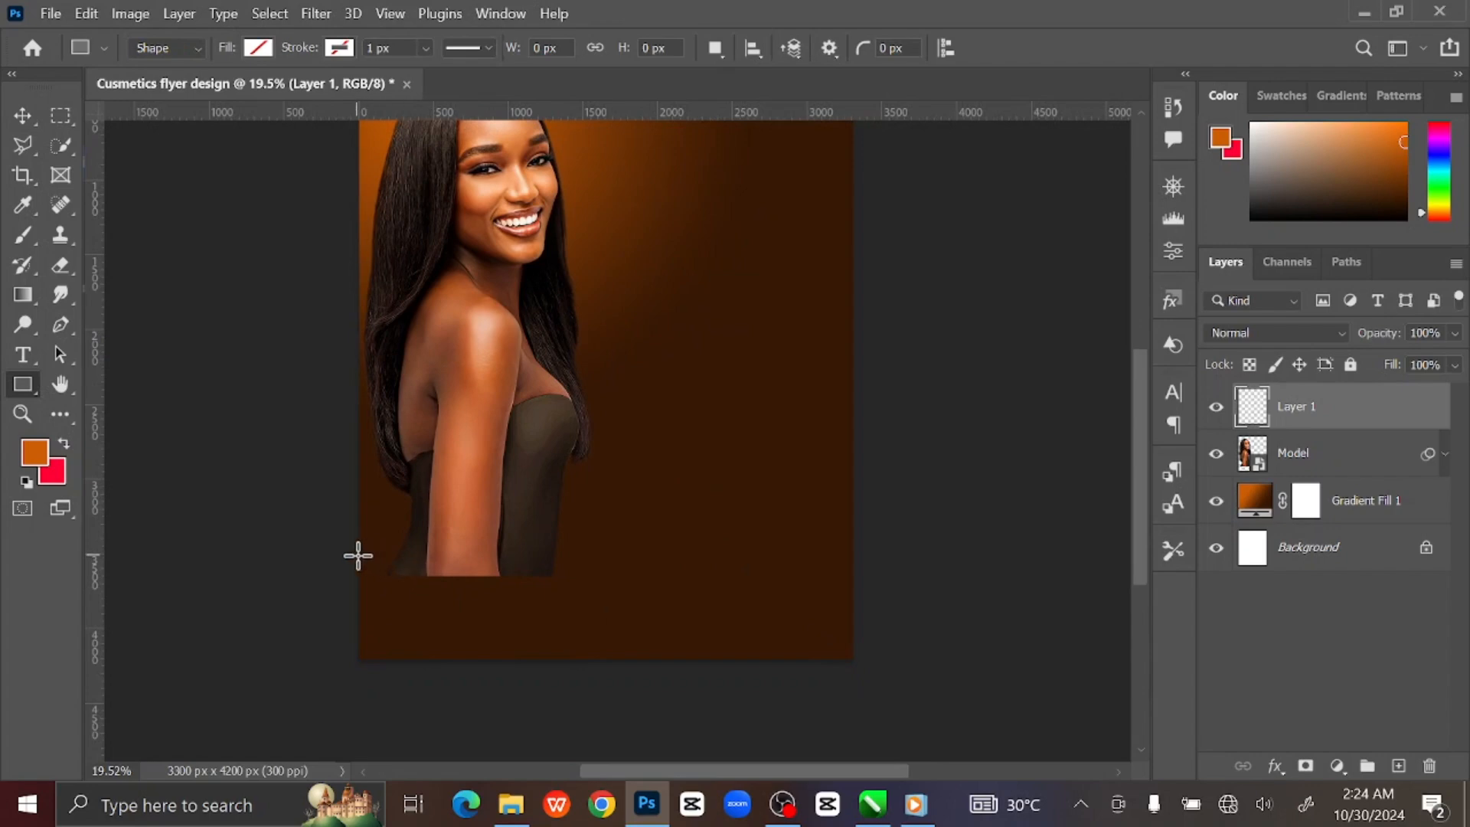
pyautogui.moveTo(348, 549); pyautogui.dragTo(863, 673)
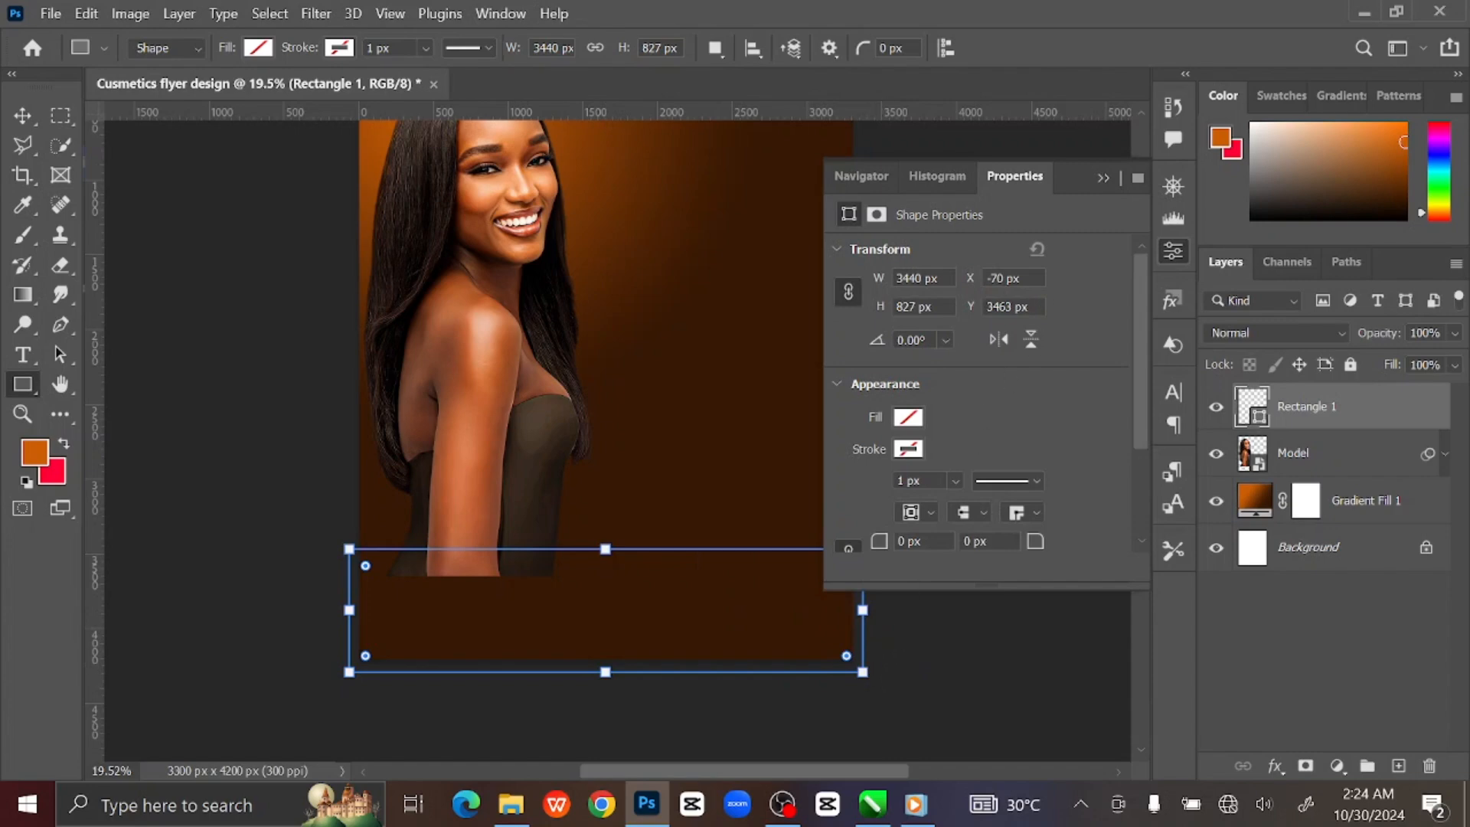
pyautogui.click(1102, 177)
pyautogui.click(256, 48)
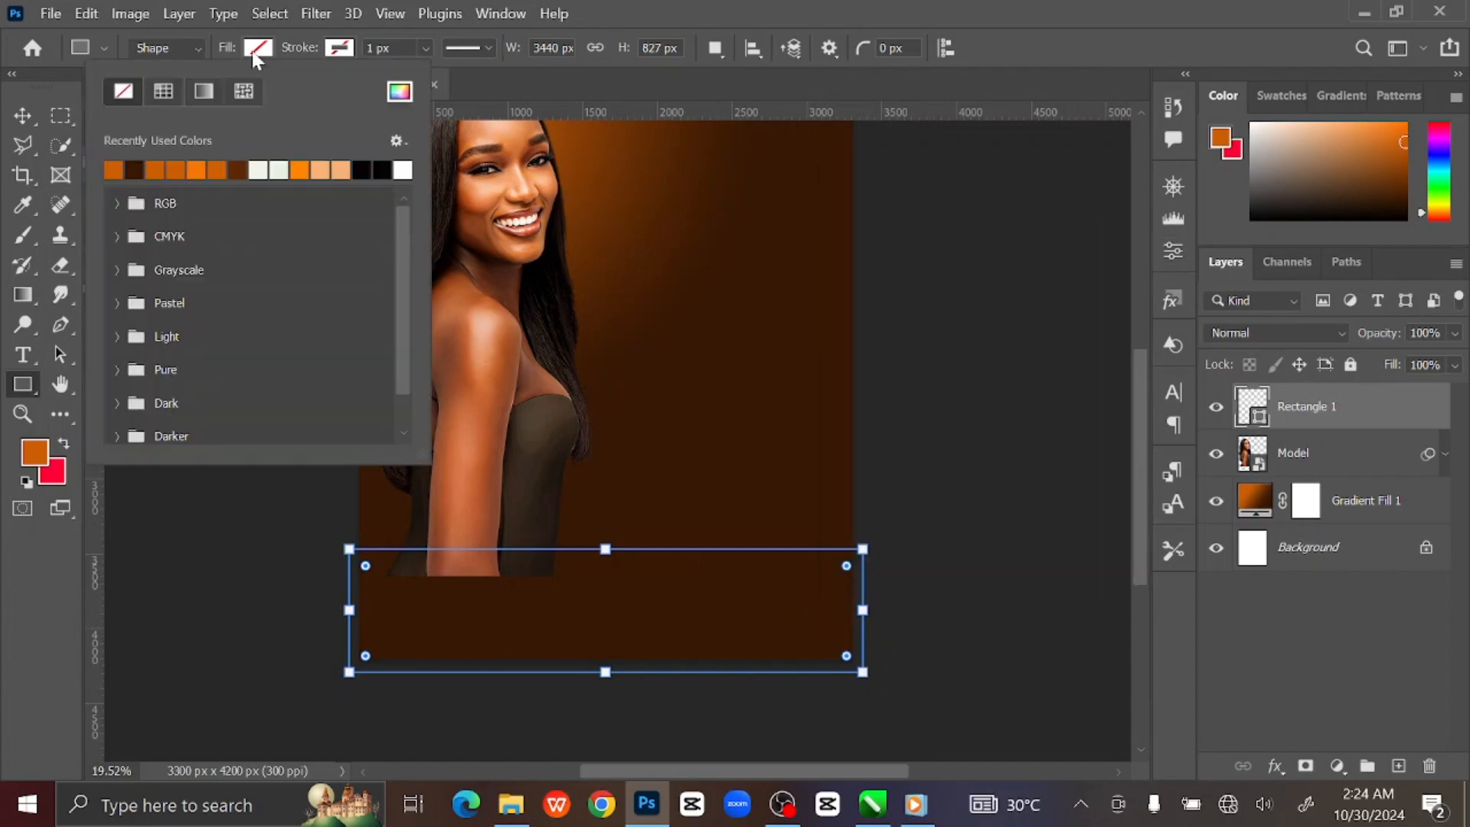
pyautogui.click(141, 168)
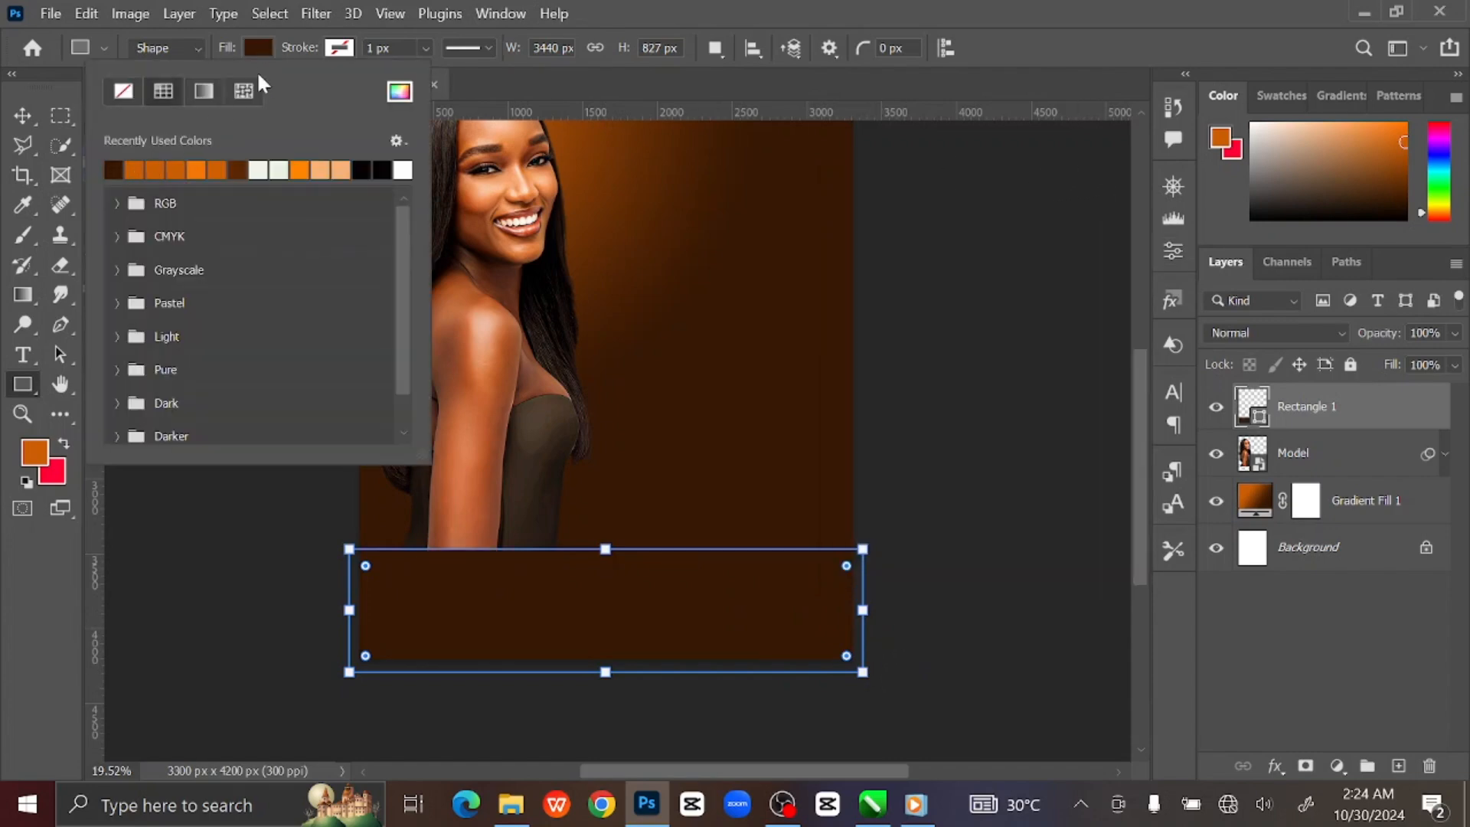
pyautogui.click(255, 47)
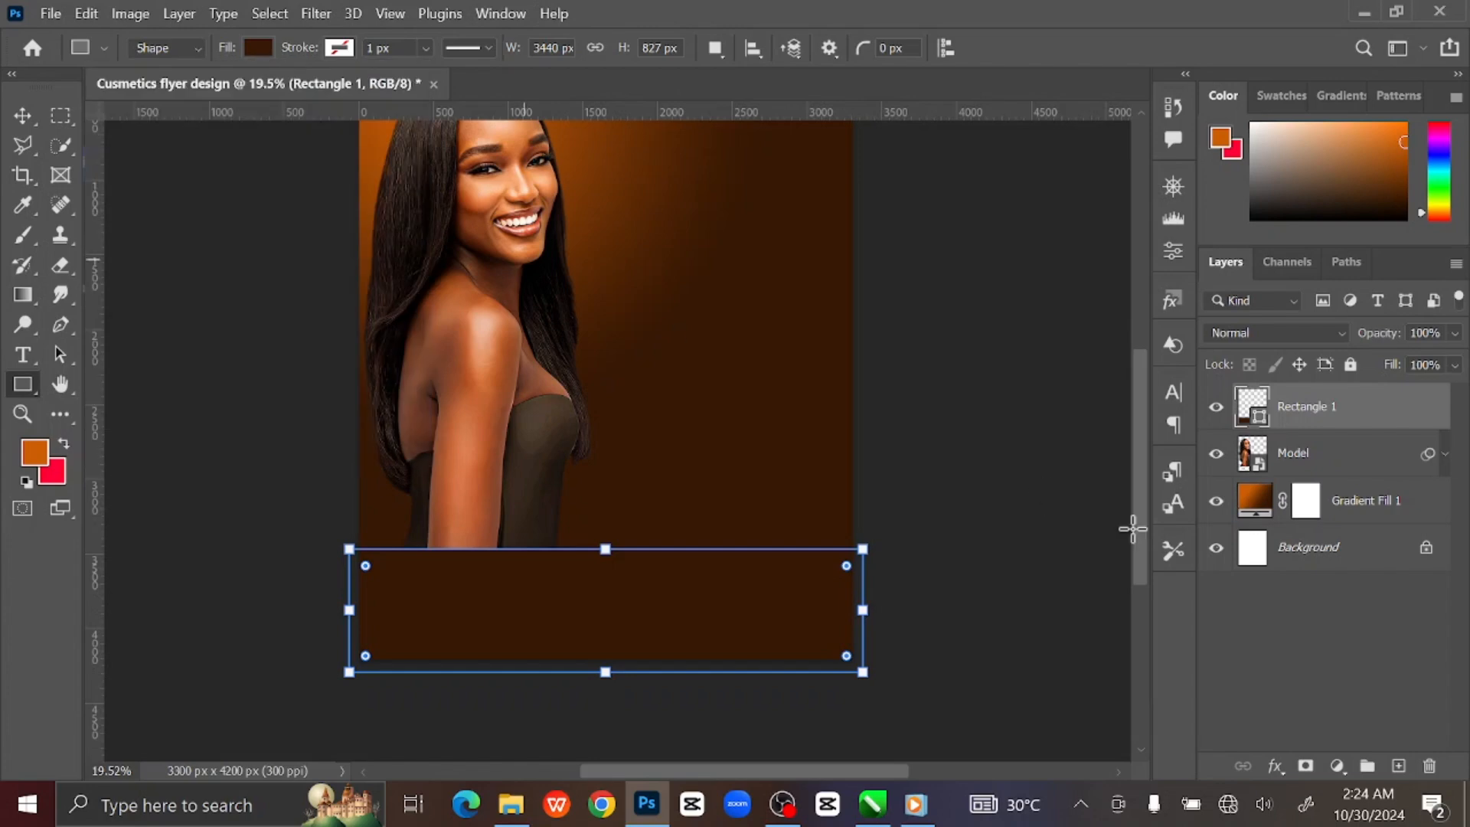
pyautogui.doubleClick(1252, 409)
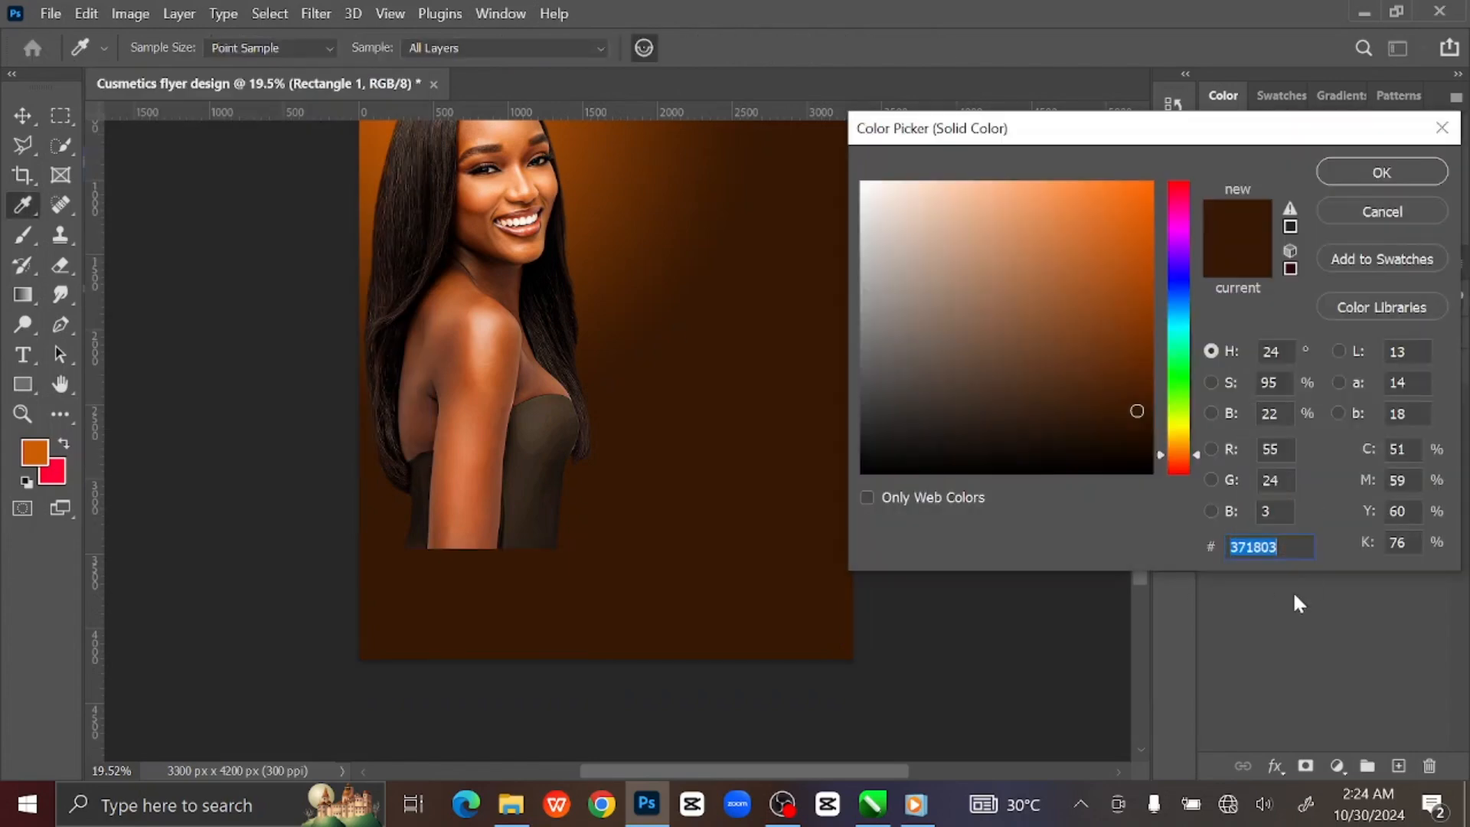
pyautogui.write('5')
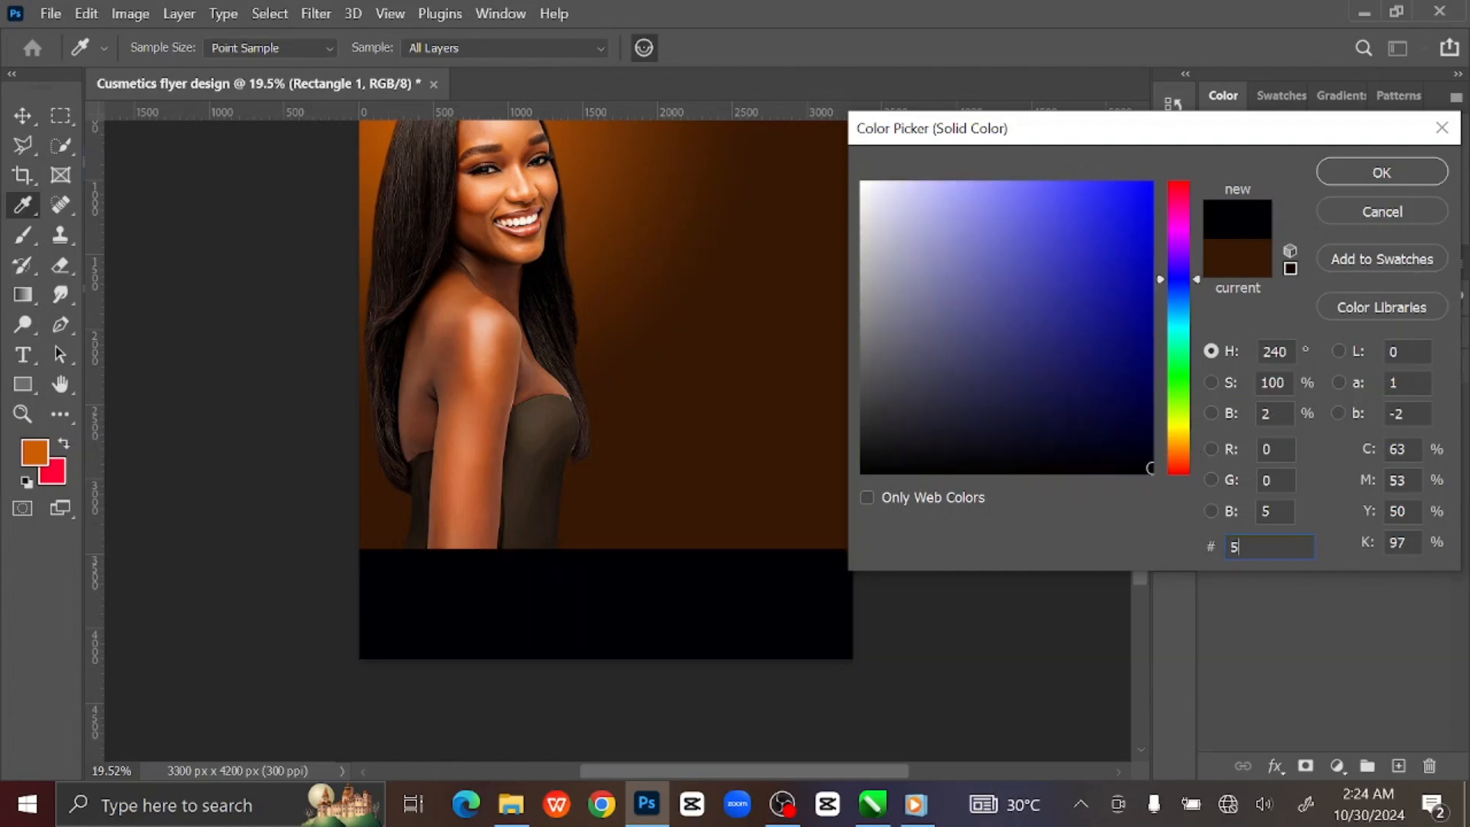
pyautogui.write('b2702')
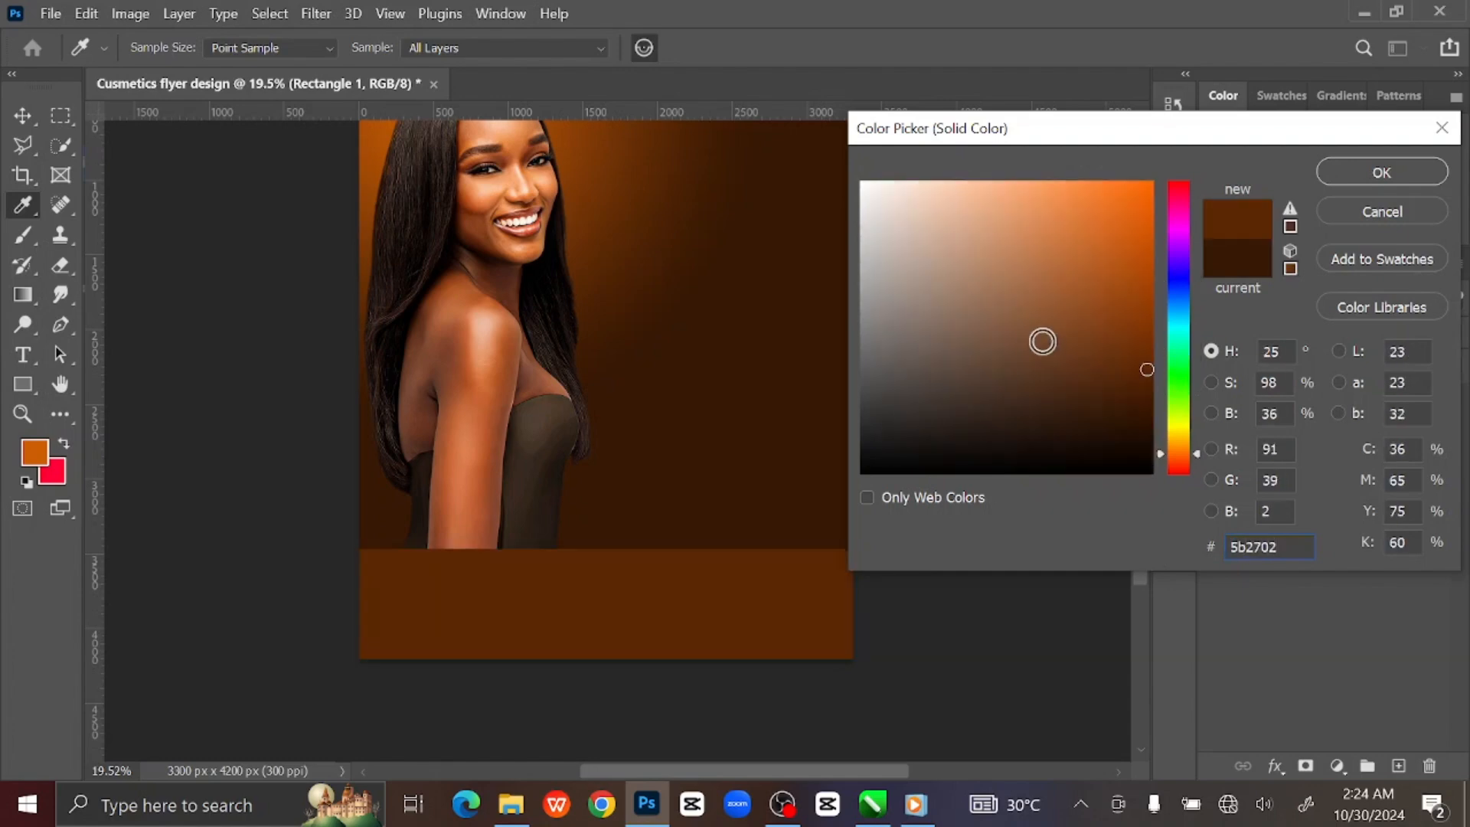
pyautogui.click(1336, 172)
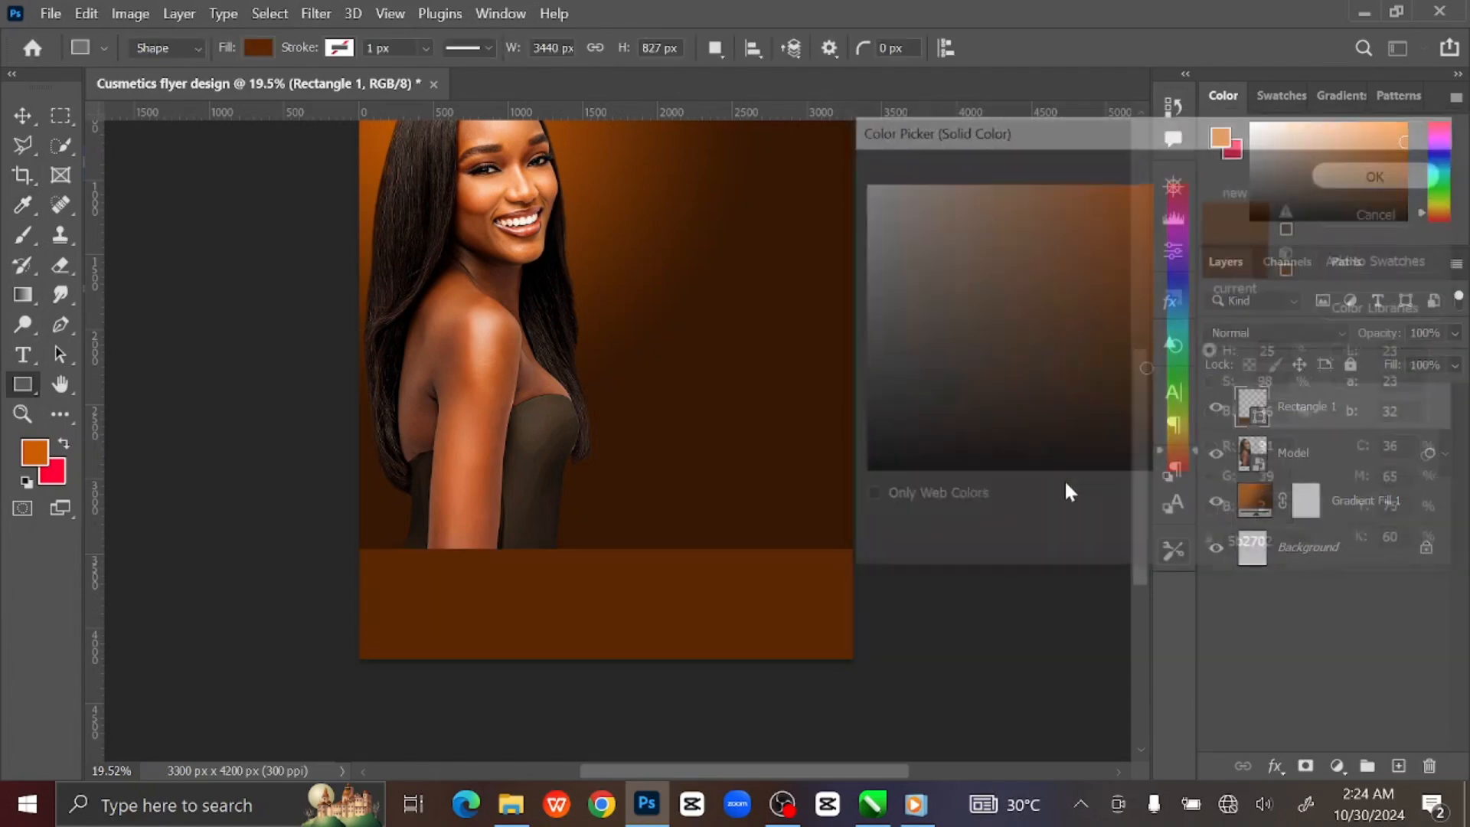
pyautogui.scroll(-1, 1023, 489)
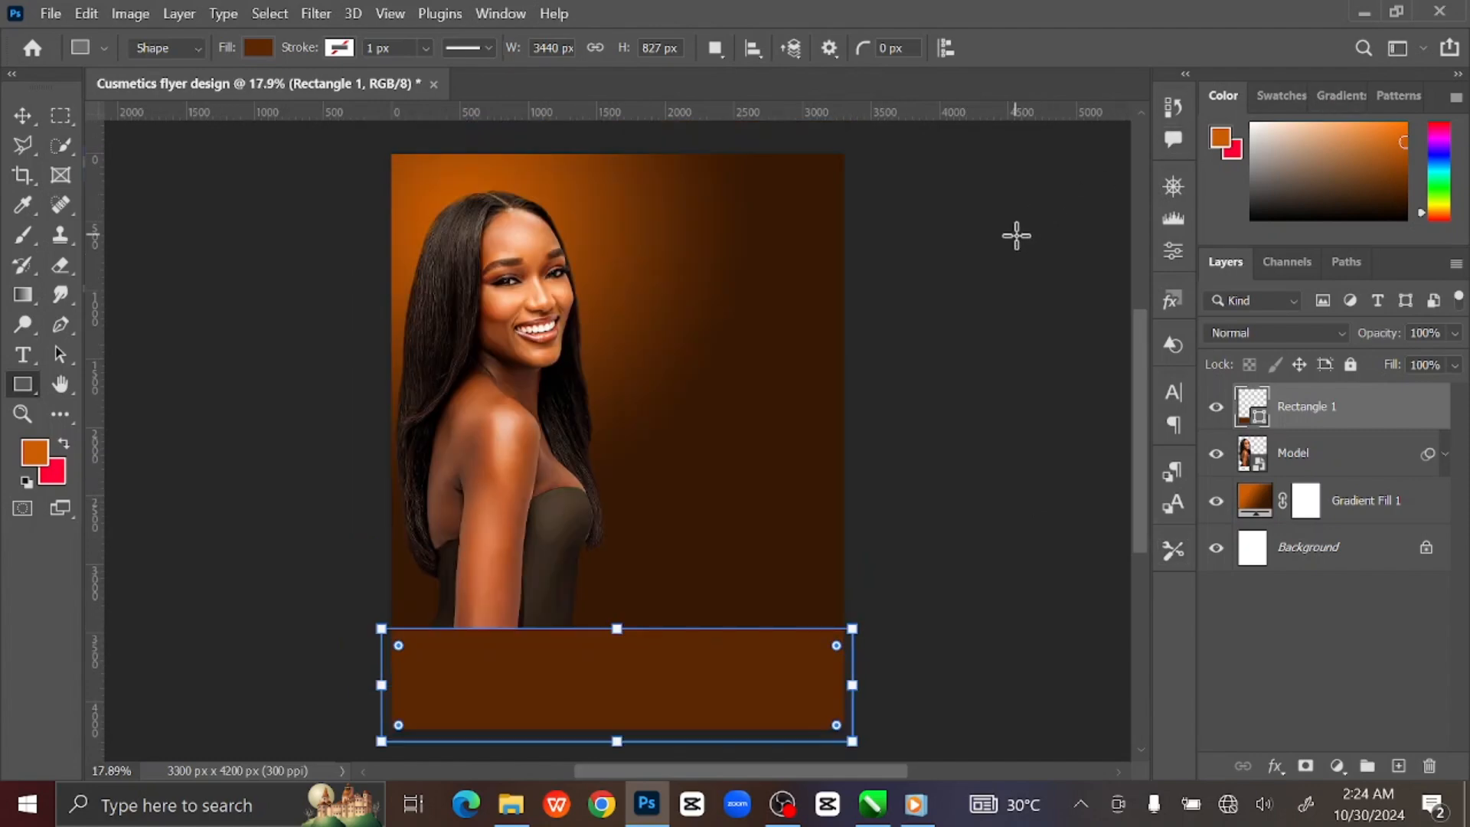
# Add a new empty layer and set the foreground colour to orange #cc5e02.
pyautogui.click(1401, 766)
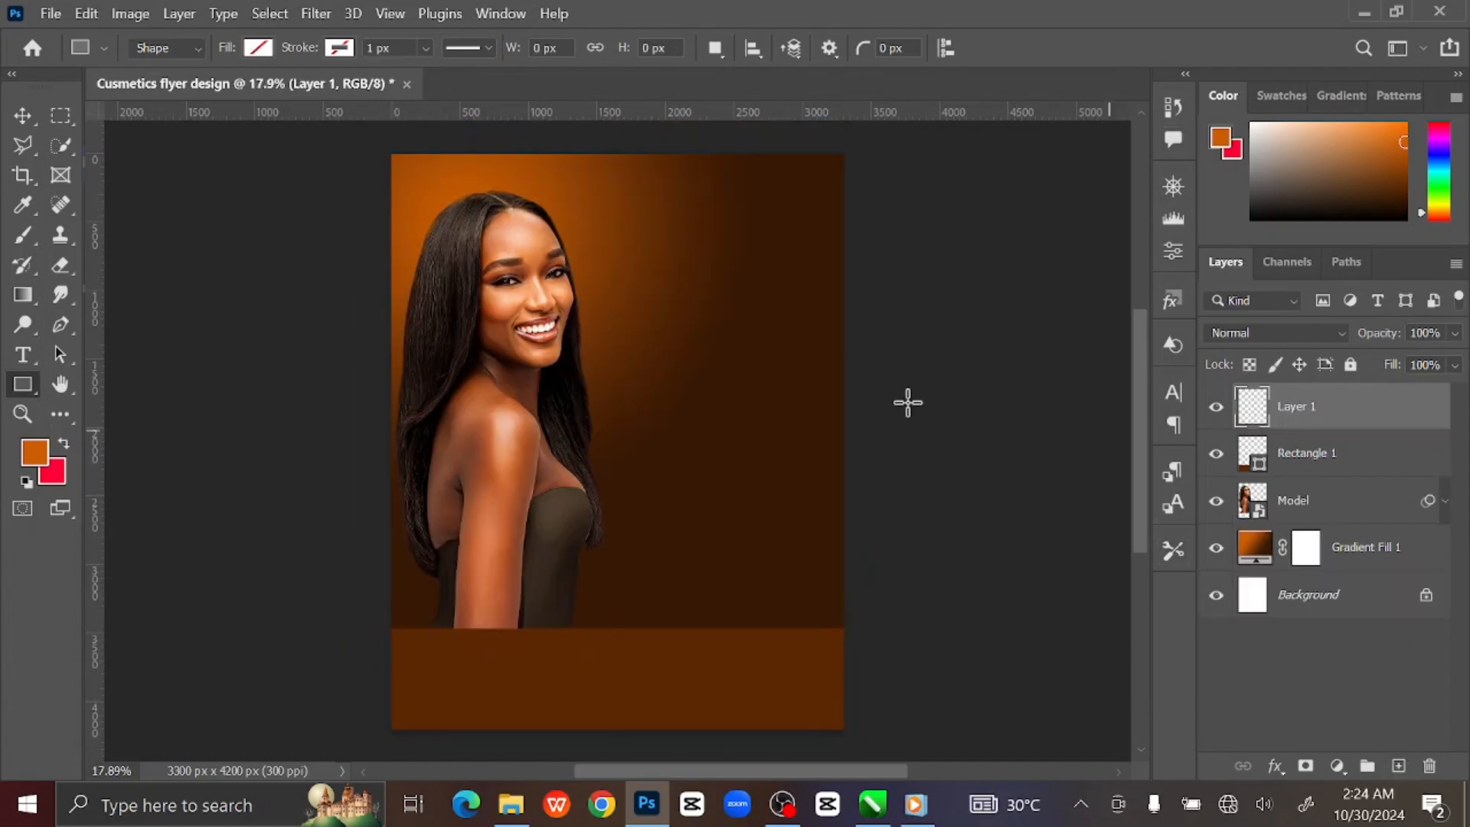
pyautogui.moveTo(844, 469); pyautogui.dragTo(831, 387)
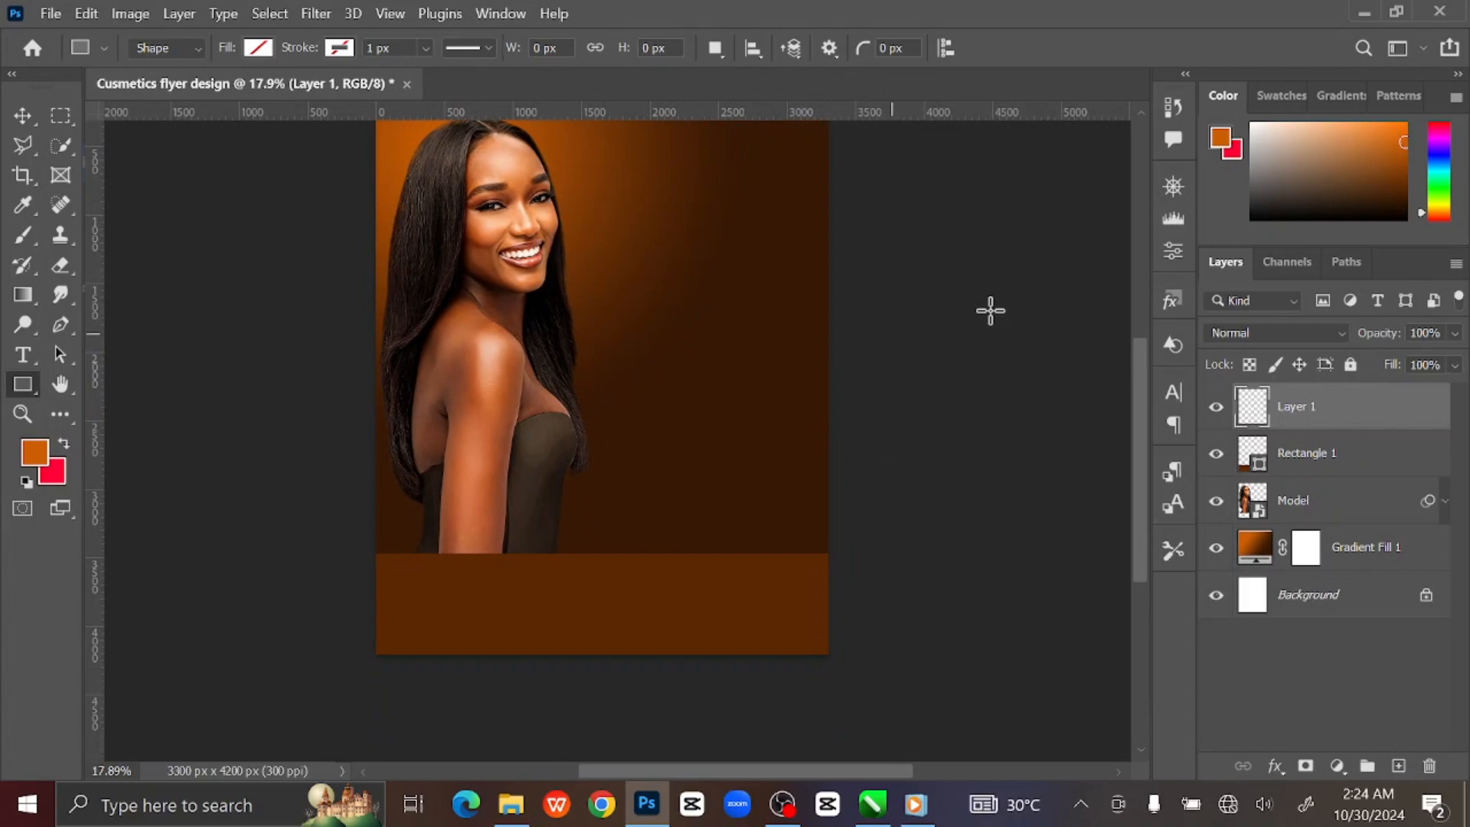
pyautogui.click(1220, 141)
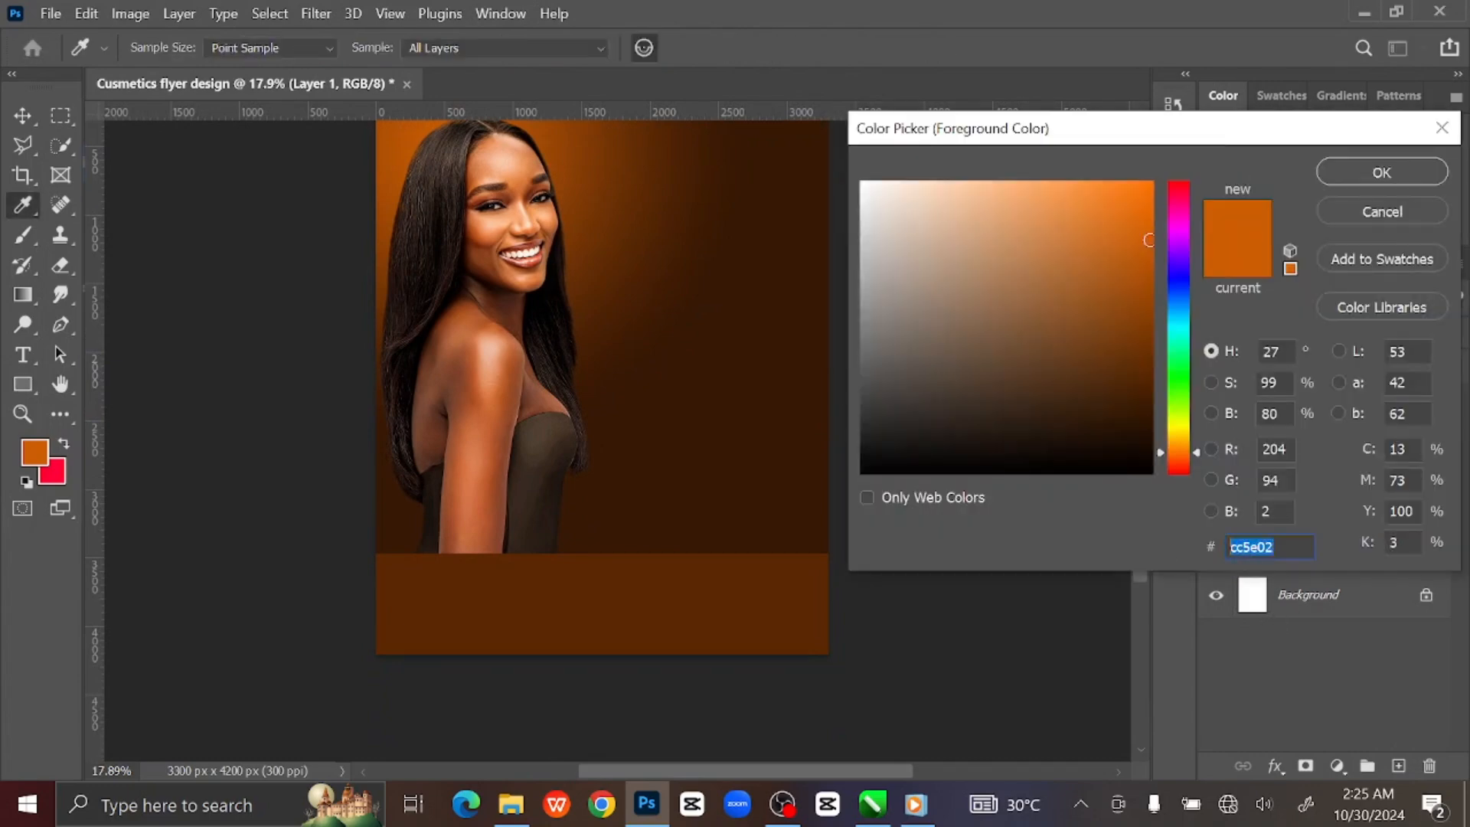
pyautogui.write('cc')
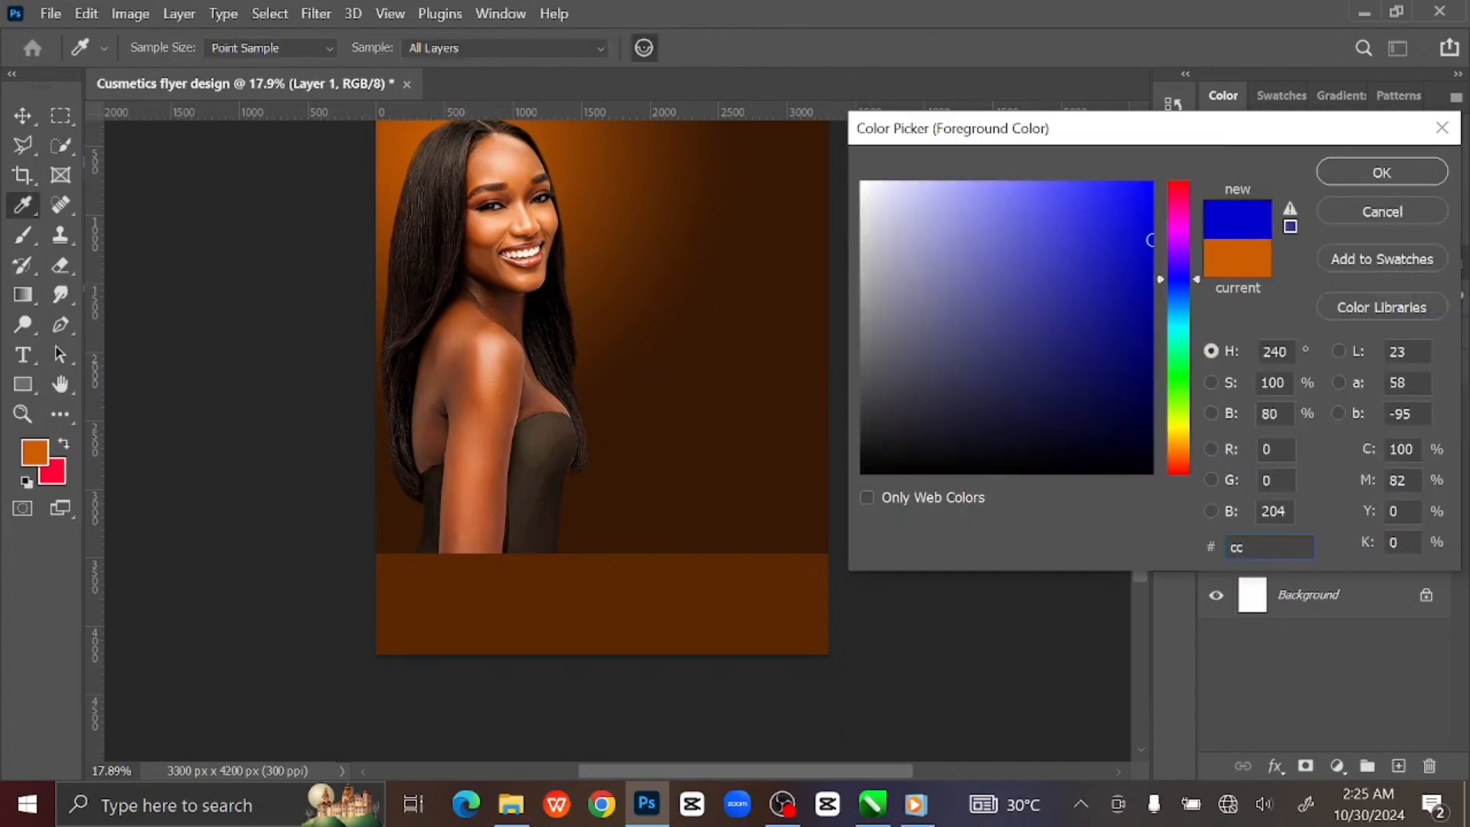
pyautogui.write('5e02')
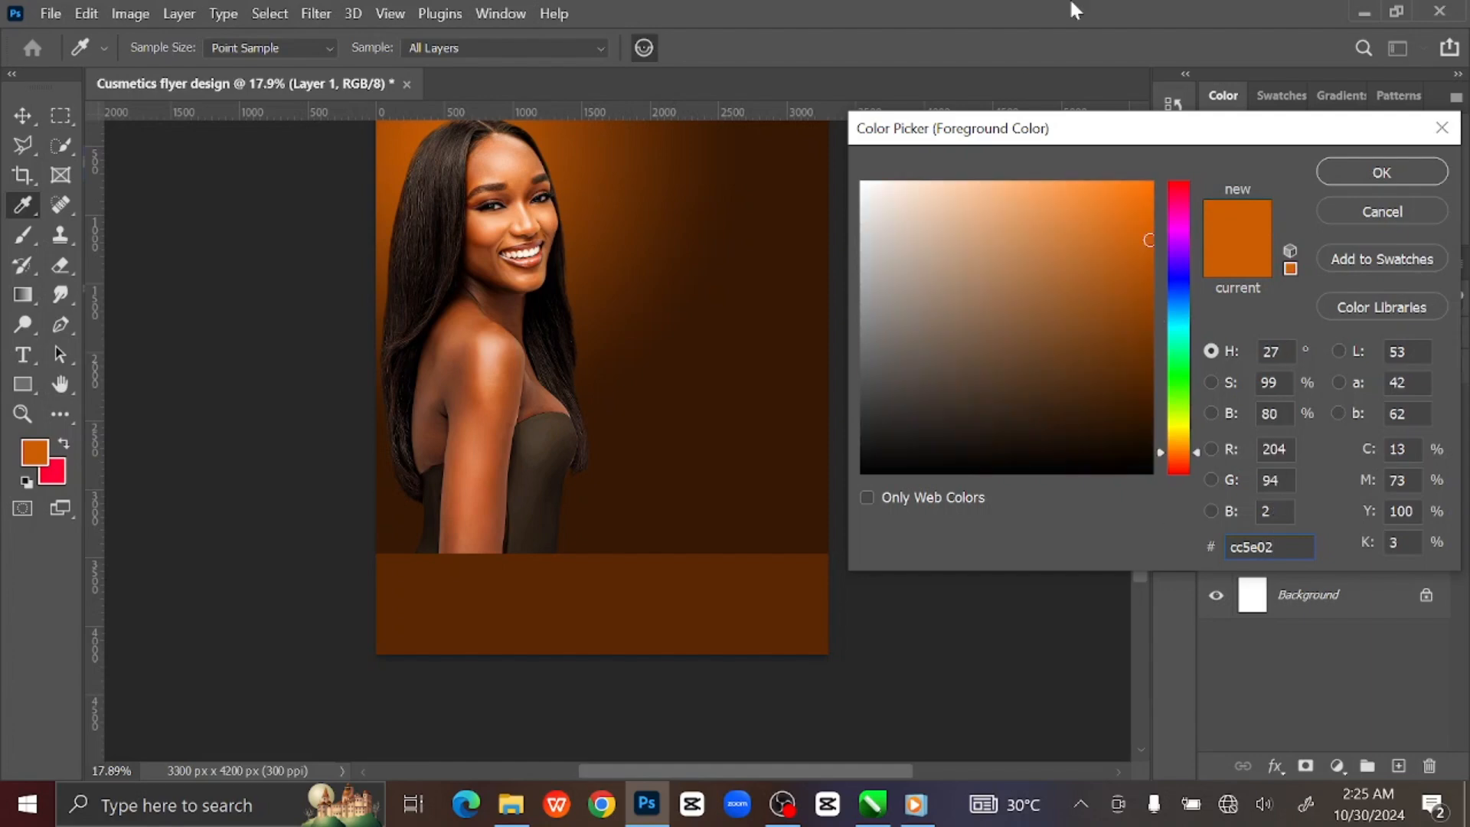
pyautogui.click(1384, 172)
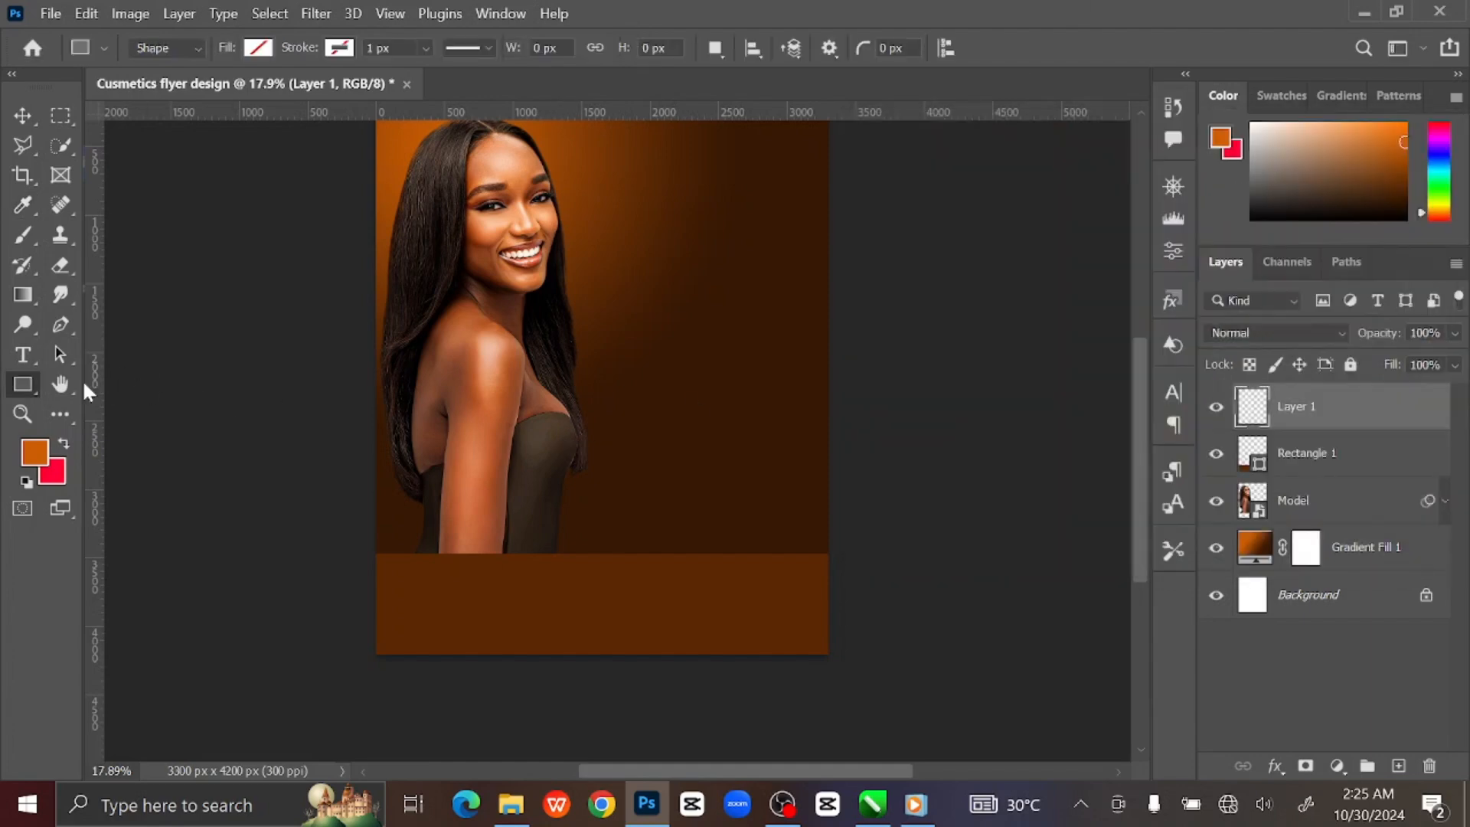
# Draw a large unfilled circle at the lower right with a thick orange stroke (about 323 px).
pyautogui.rightClick(20, 375)
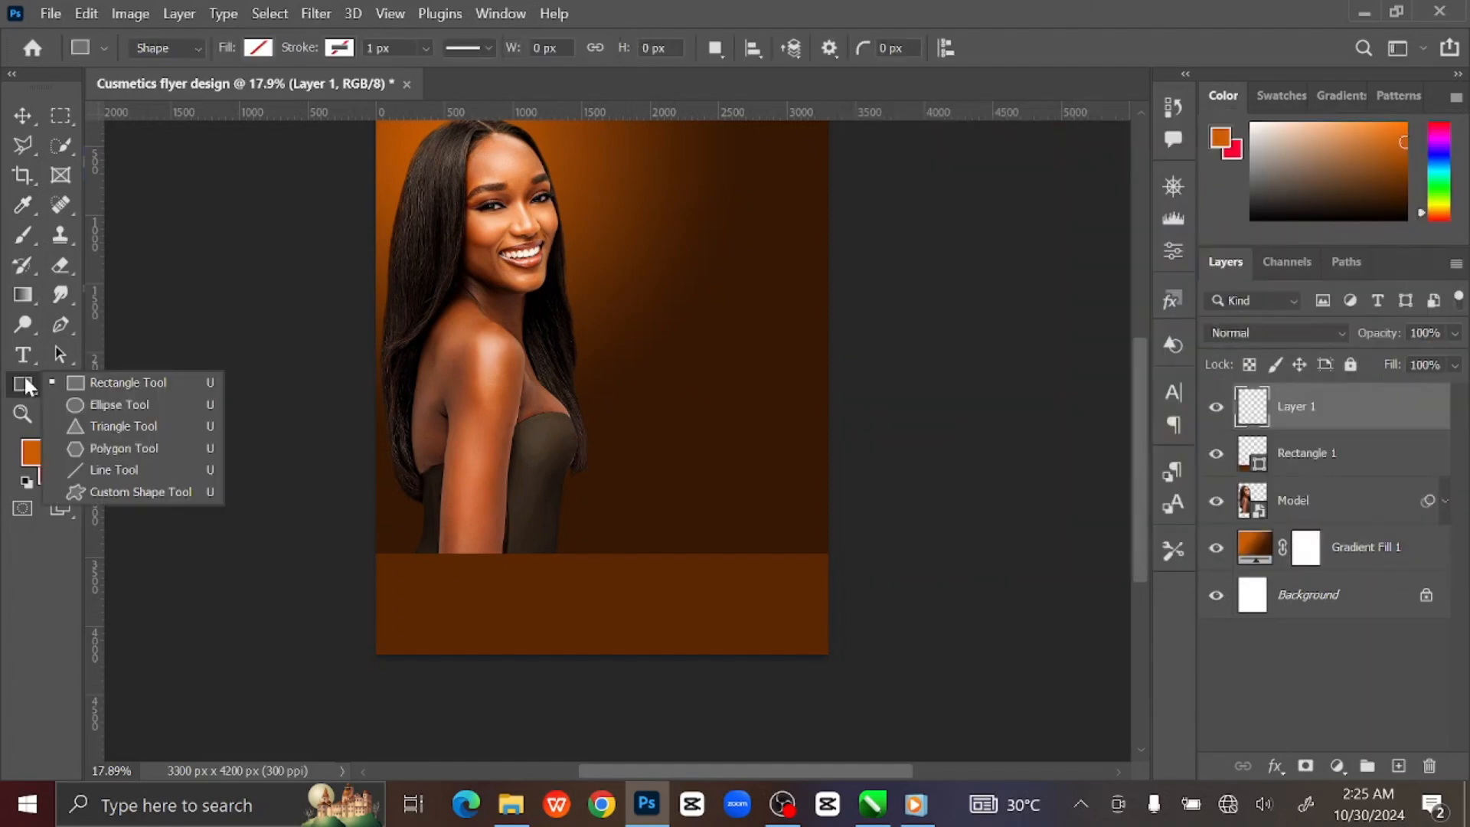
pyautogui.click(112, 398)
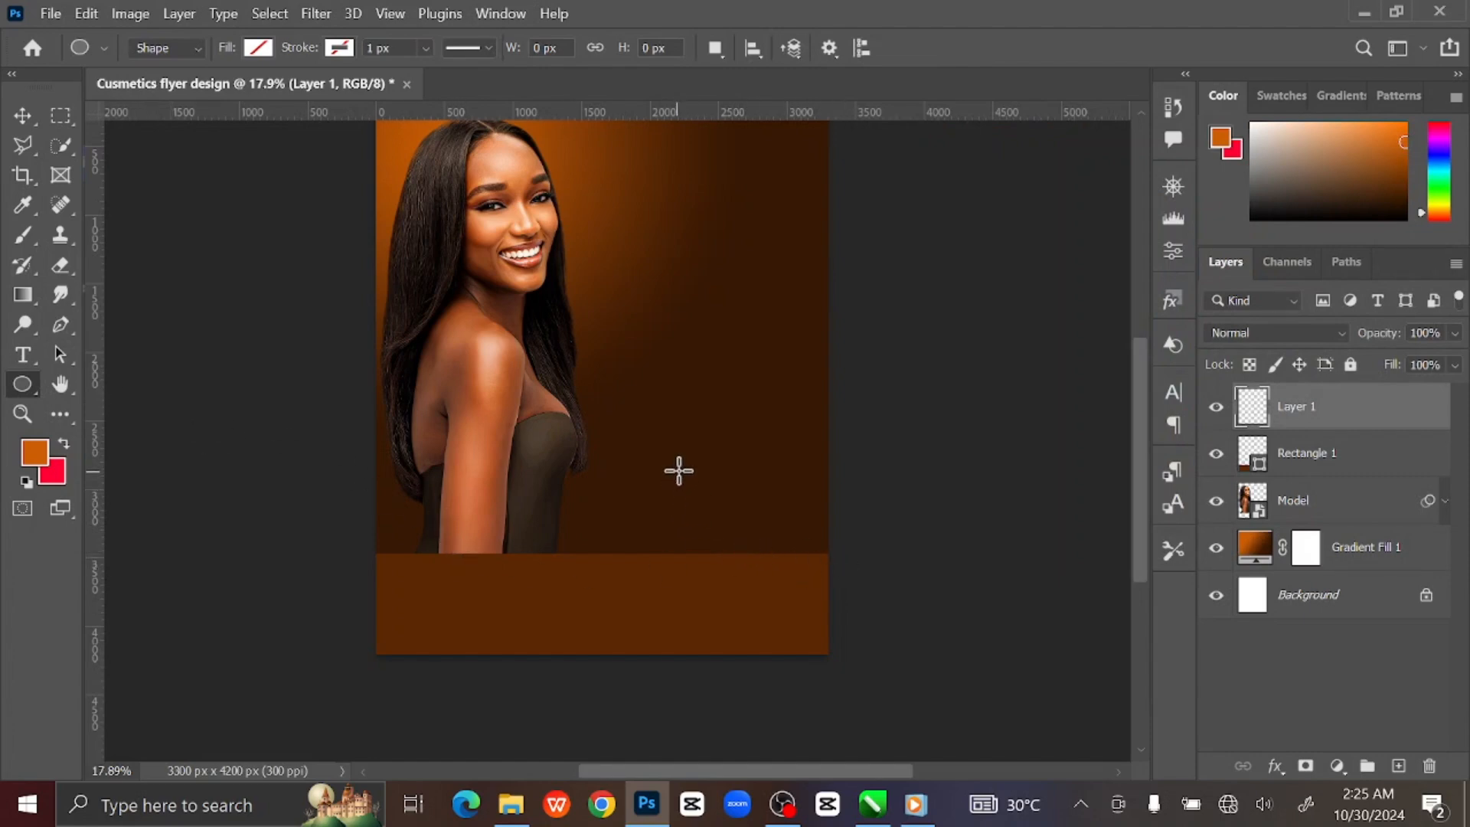
pyautogui.moveTo(669, 460); pyautogui.dragTo(940, 756)
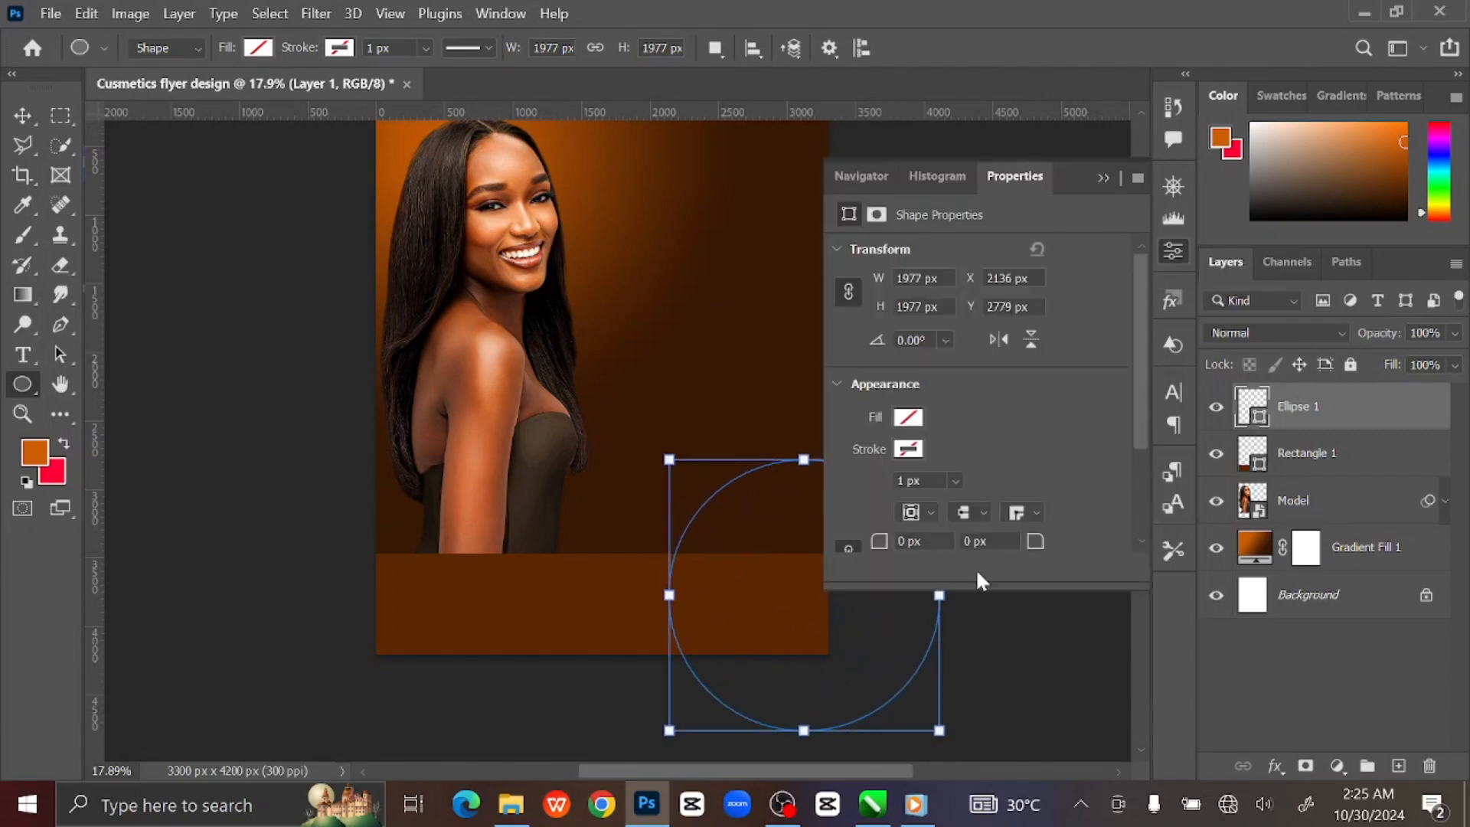
pyautogui.click(1103, 179)
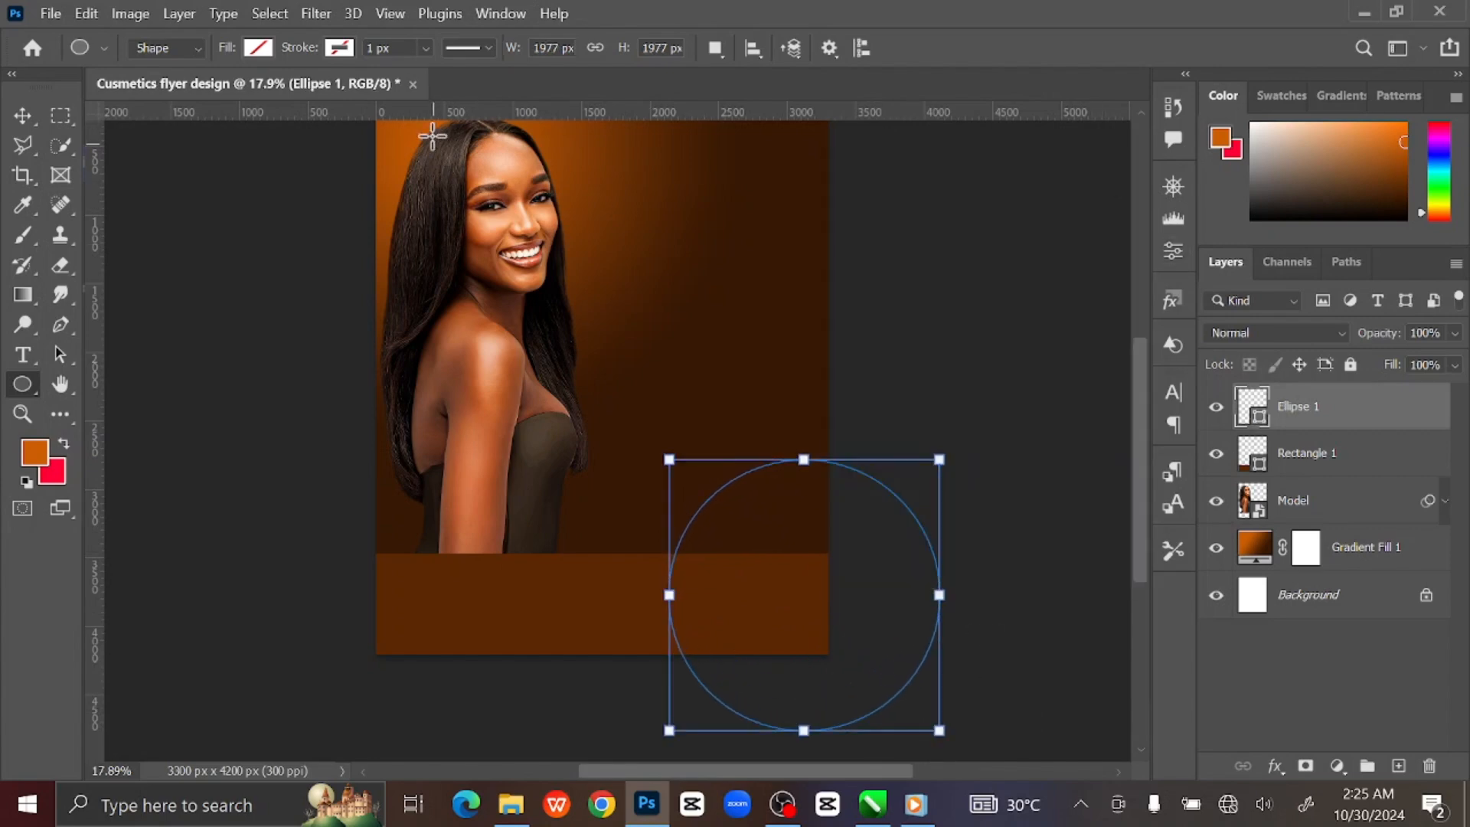
pyautogui.click(339, 48)
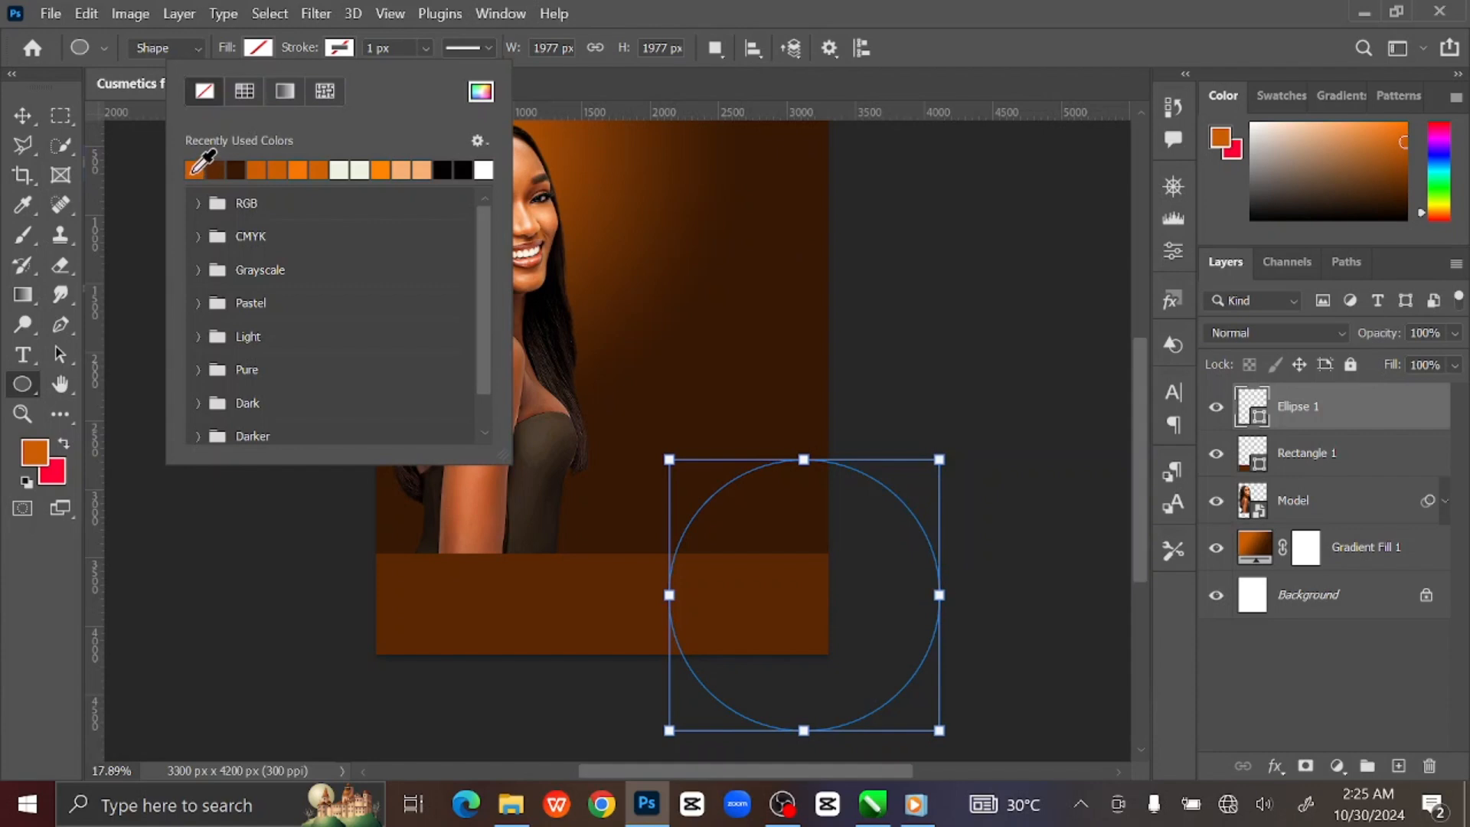
pyautogui.click(195, 170)
pyautogui.click(426, 47)
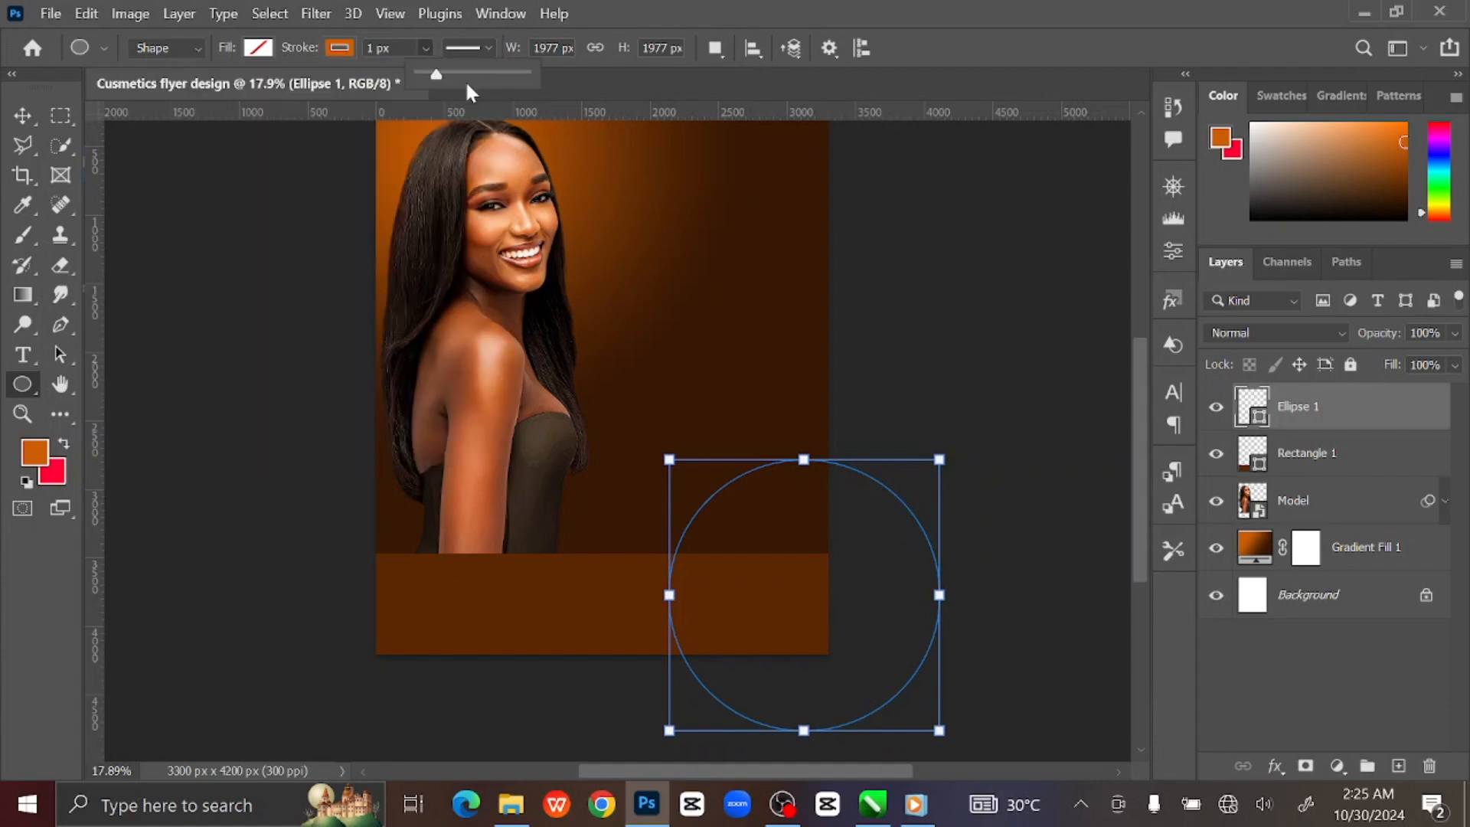
pyautogui.moveTo(443, 75)
pyautogui.mouseDown()
pyautogui.moveTo(517, 75)
pyautogui.moveTo(502, 76)
pyautogui.mouseUp()
# Move Ellipse 1 below the Model layer, shift it down-right and thin its stroke.
pyautogui.press('v')
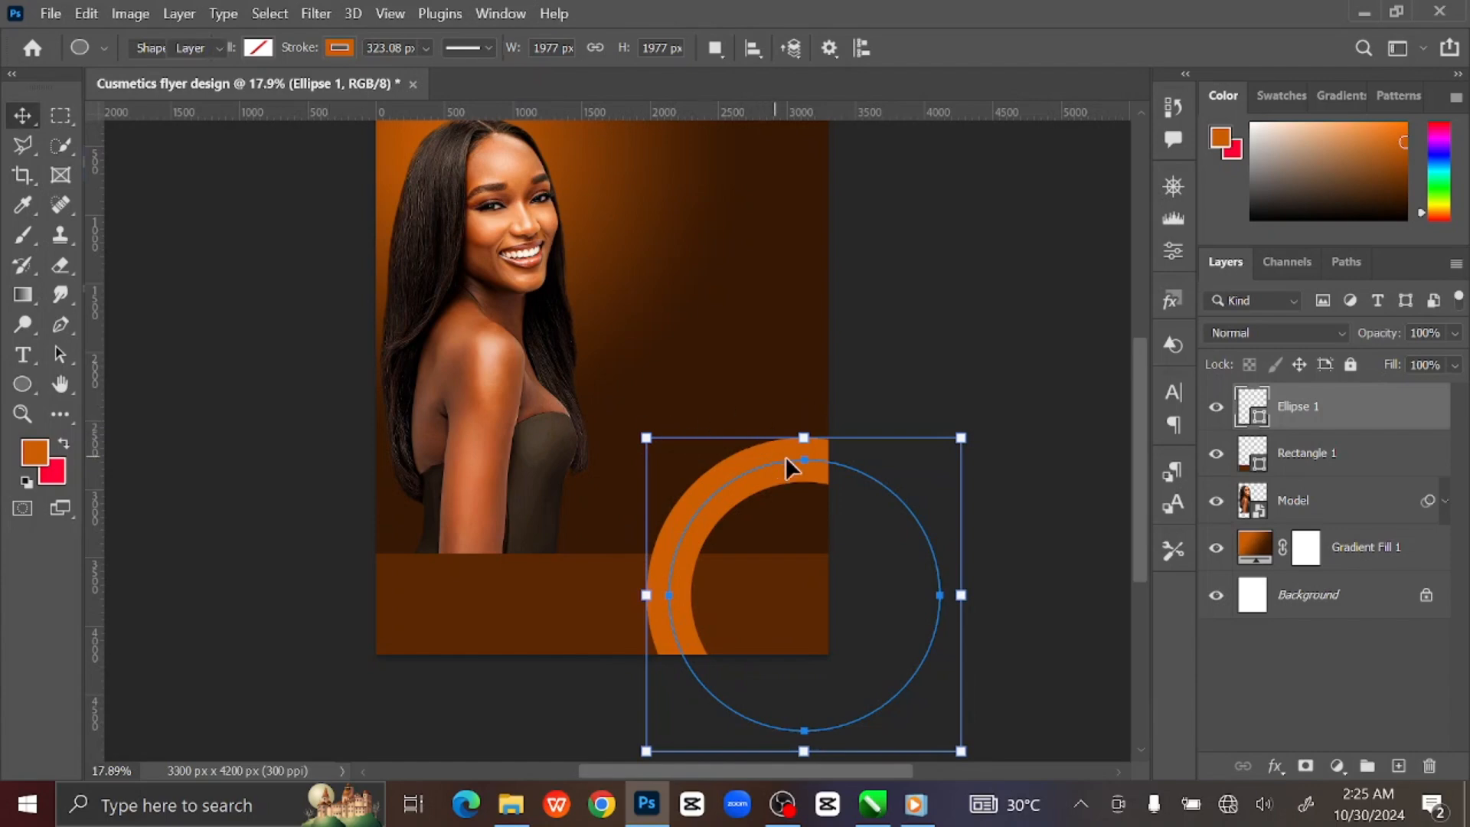
pyautogui.moveTo(1348, 414); pyautogui.dragTo(1344, 520)
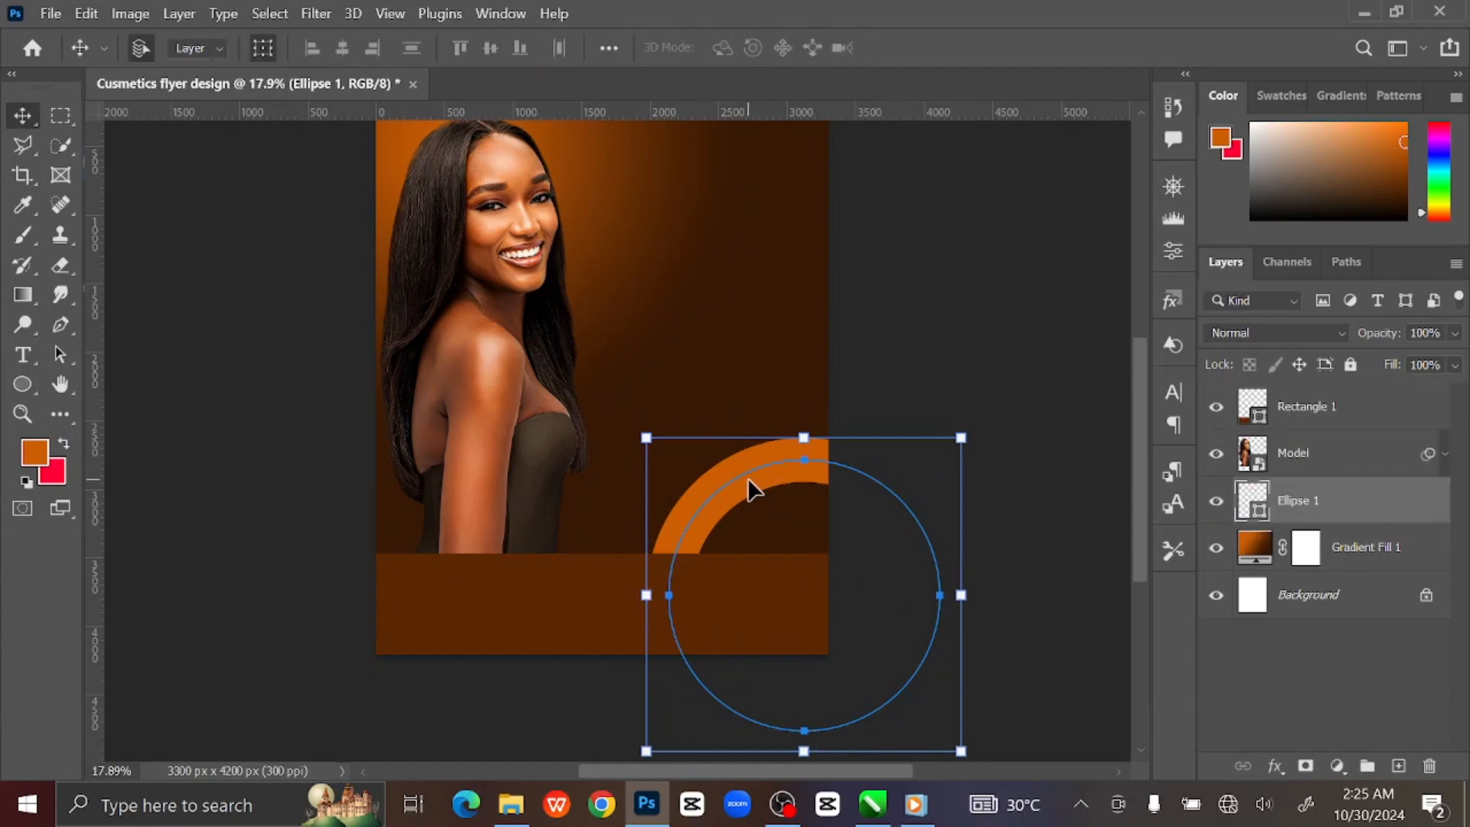
pyautogui.moveTo(751, 490); pyautogui.dragTo(760, 525)
pyautogui.click(22, 384)
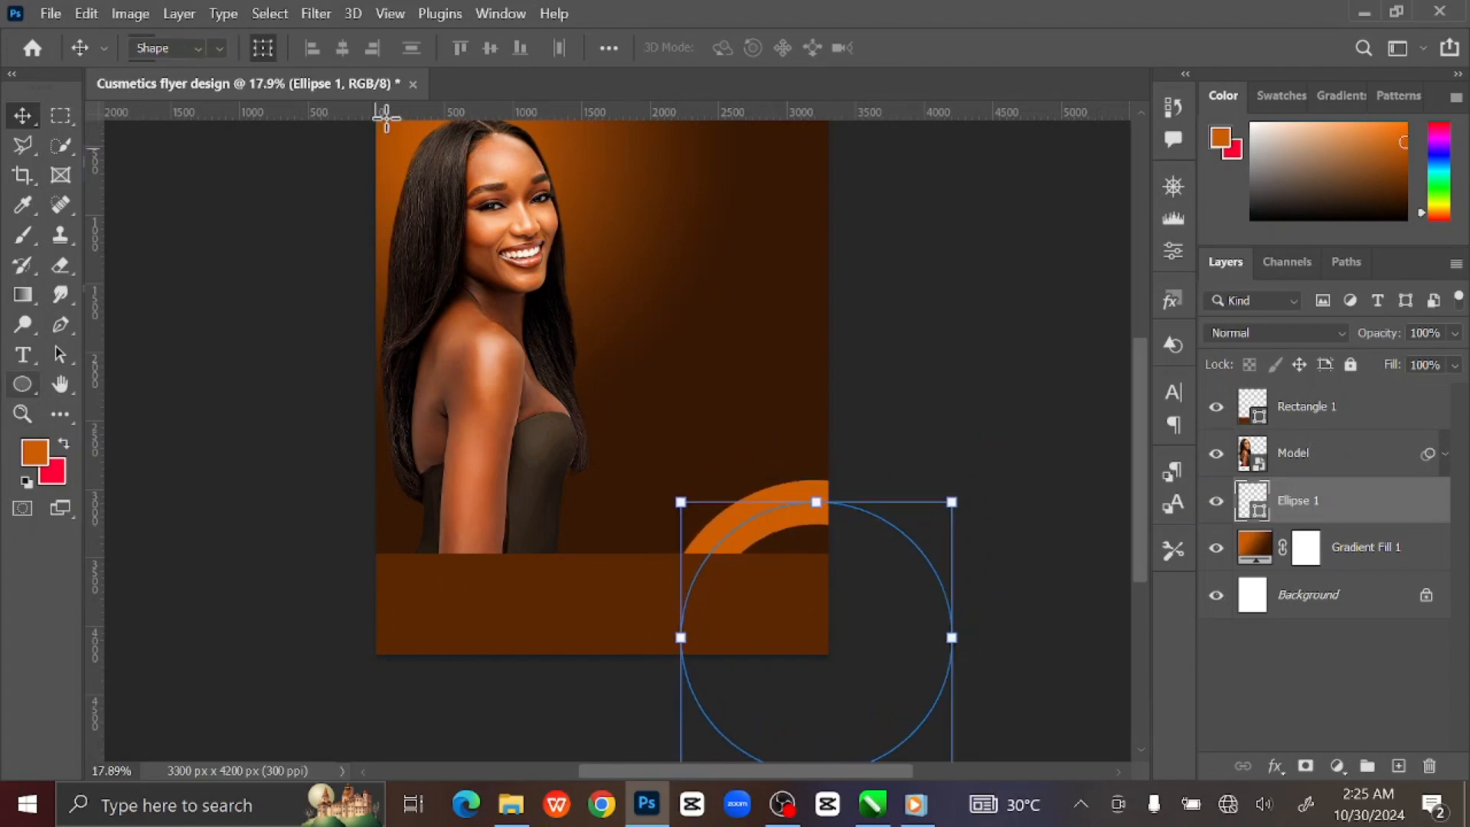
pyautogui.click(425, 47)
pyautogui.moveTo(457, 76); pyautogui.dragTo(463, 75)
# Fine-tune the ring's position slightly right and down at the lower right.
pyautogui.press('v')
pyautogui.click(180, 370)
pyautogui.click(813, 503)
pyautogui.click(35, 382)
pyautogui.press('v')
pyautogui.click(188, 313)
pyautogui.hotkey('ctrl', '0')
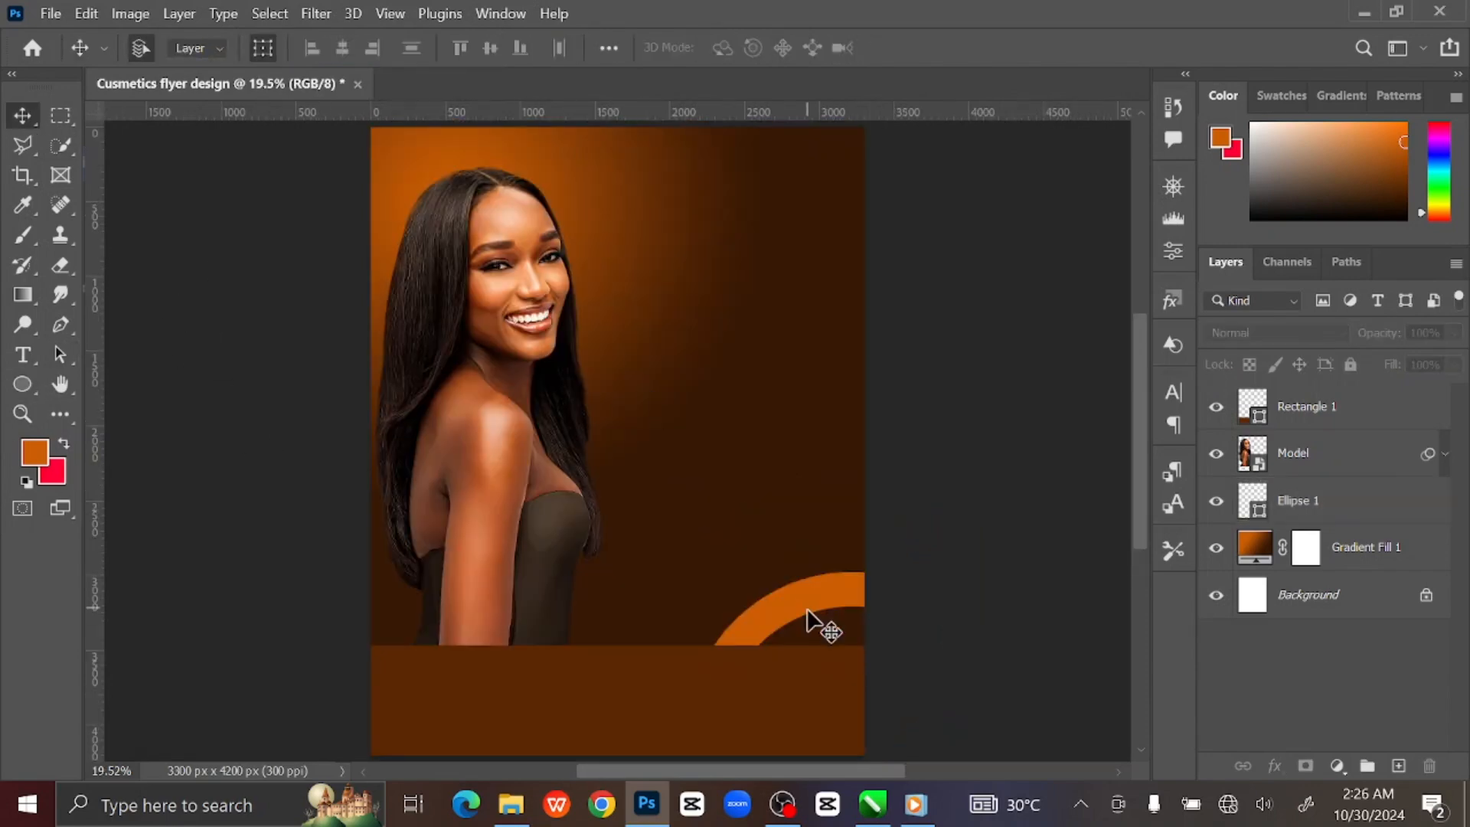
pyautogui.click(841, 597)
pyautogui.moveTo(841, 598)
pyautogui.mouseDown()
pyautogui.moveTo(850, 584)
pyautogui.moveTo(801, 568)
pyautogui.moveTo(830, 613)
pyautogui.moveTo(853, 604)
pyautogui.mouseUp()
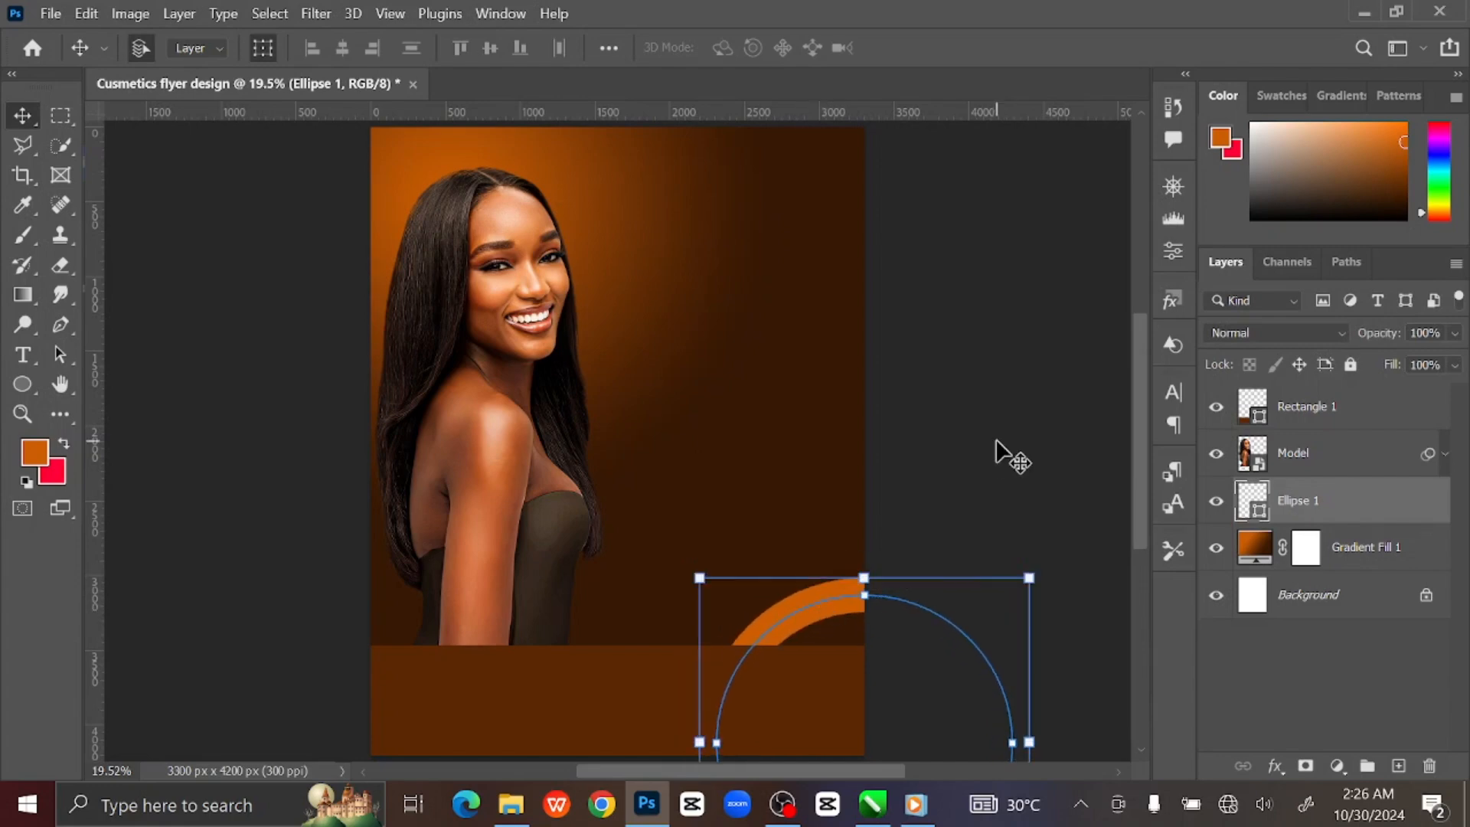
# Duplicate the ring and place the copy behind the model's head at the top left.
pyautogui.hotkey('ctrl', 'j')
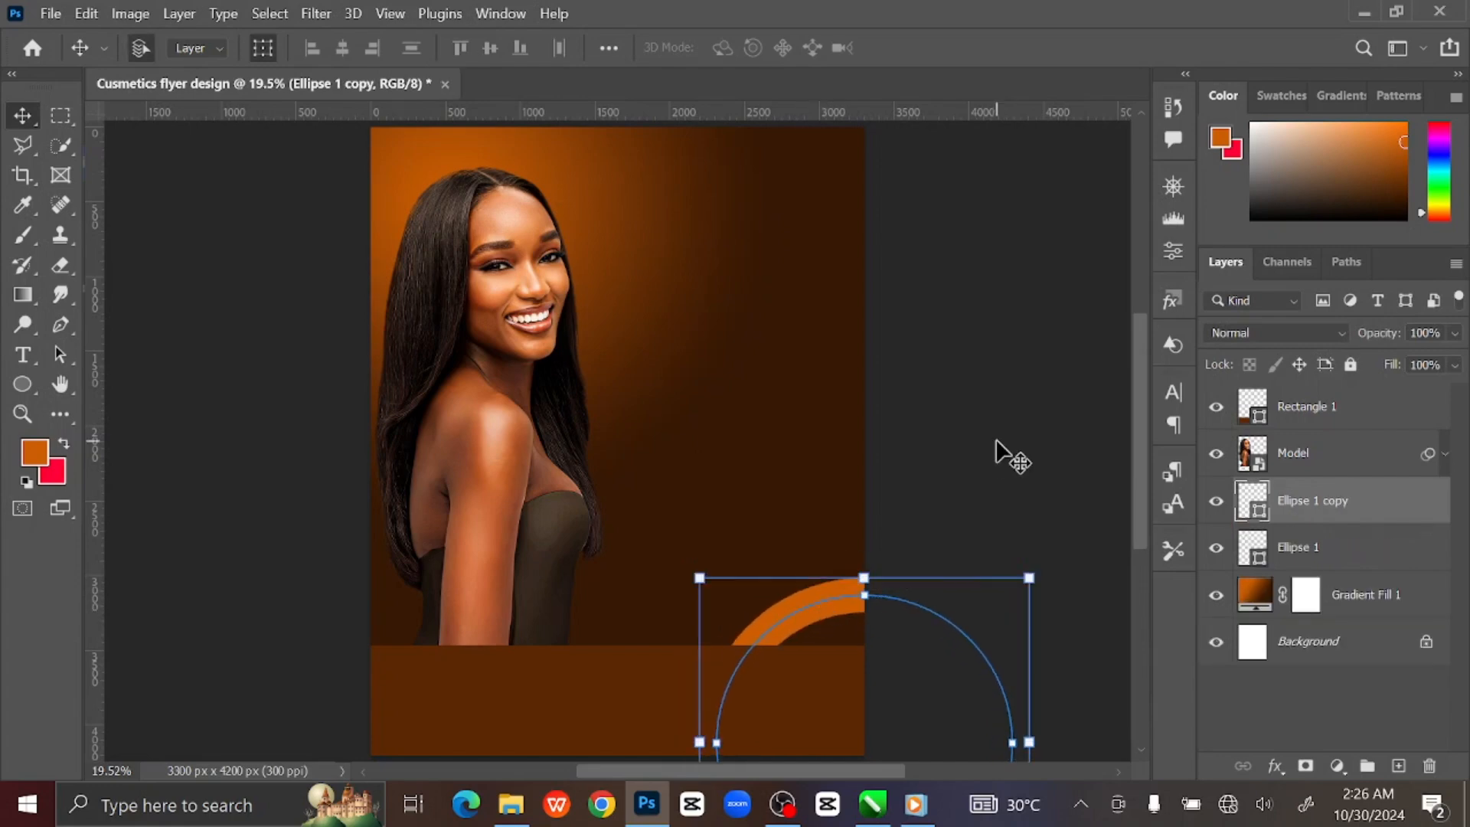
pyautogui.moveTo(825, 599); pyautogui.dragTo(446, 150)
pyautogui.moveTo(603, 201); pyautogui.dragTo(573, 137)
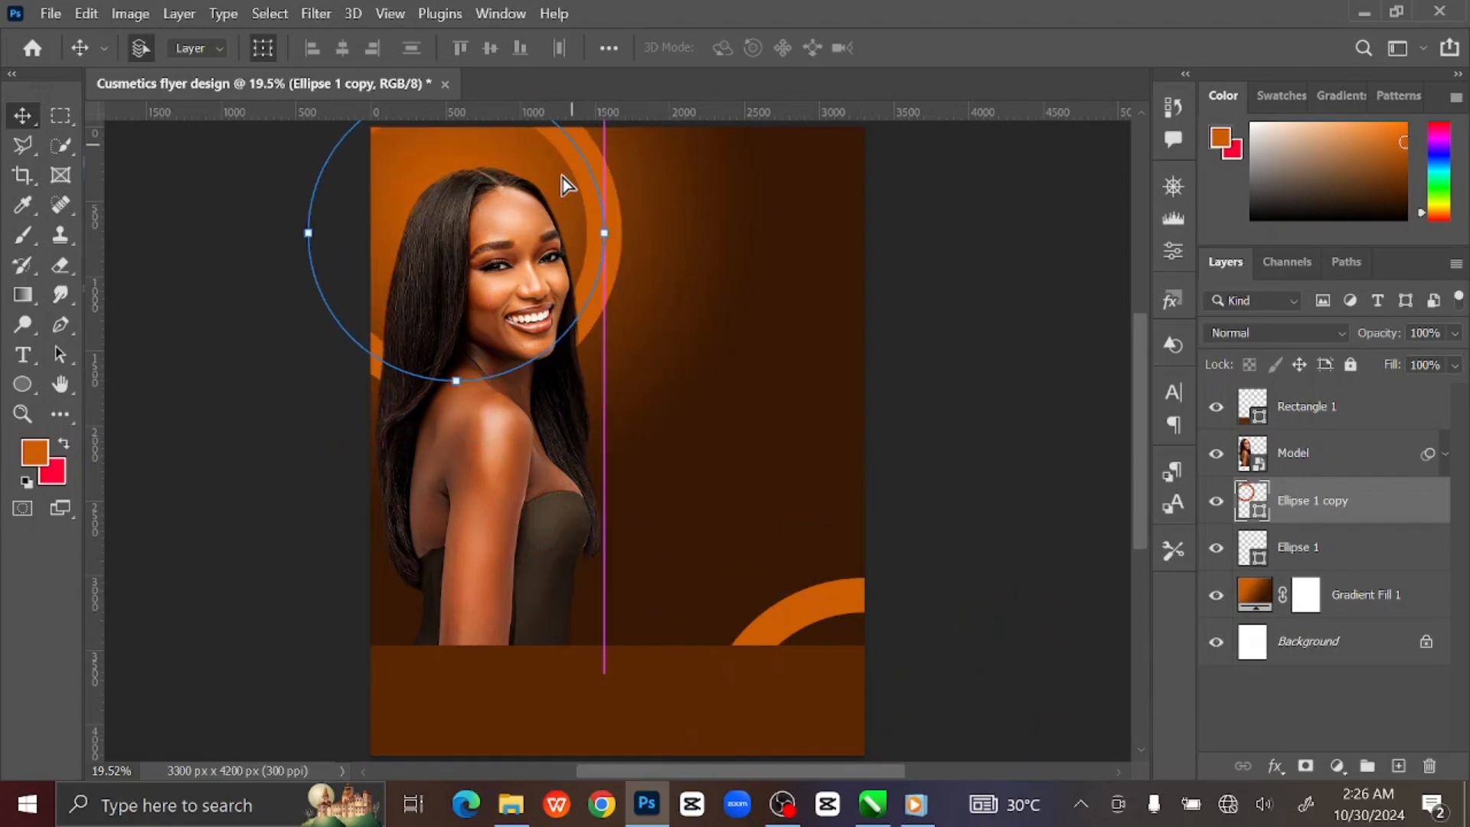
pyautogui.press('space')
pyautogui.moveTo(530, 239); pyautogui.dragTo(596, 329)
# Add a new empty layer above the Model layer.
pyautogui.click(999, 355)
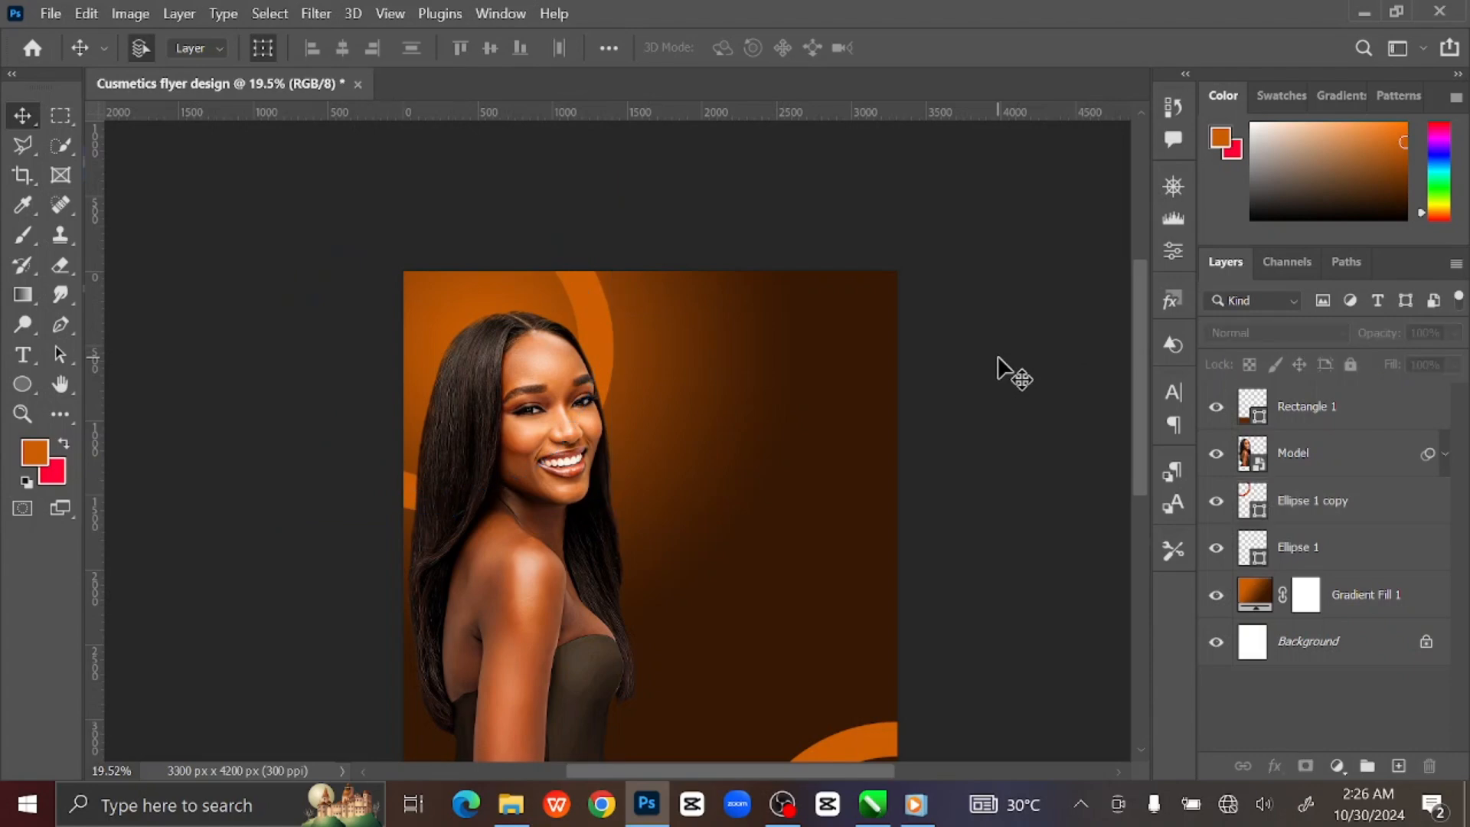
pyautogui.scroll(-3, 998, 356)
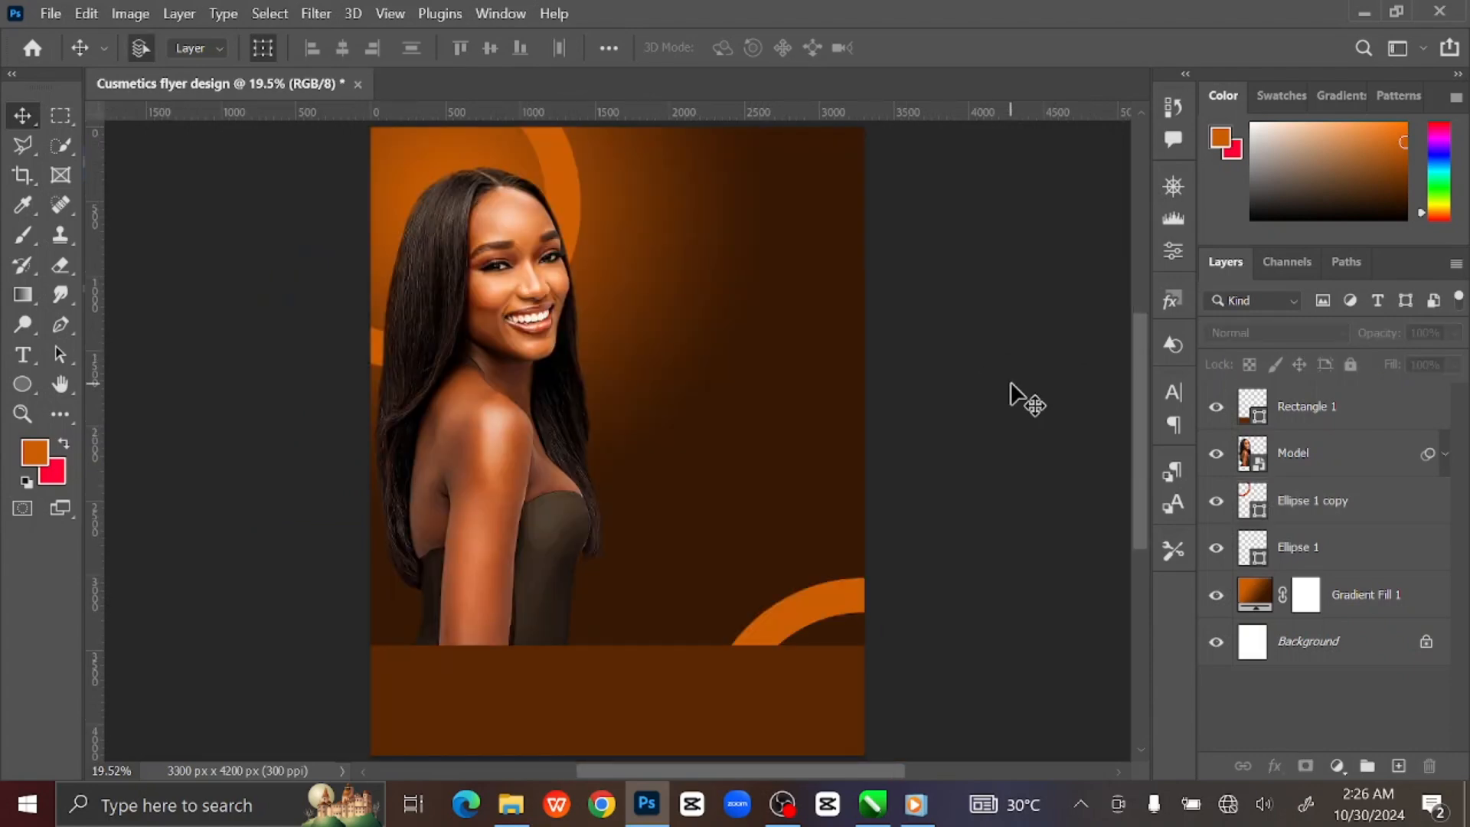
pyautogui.click(1332, 458)
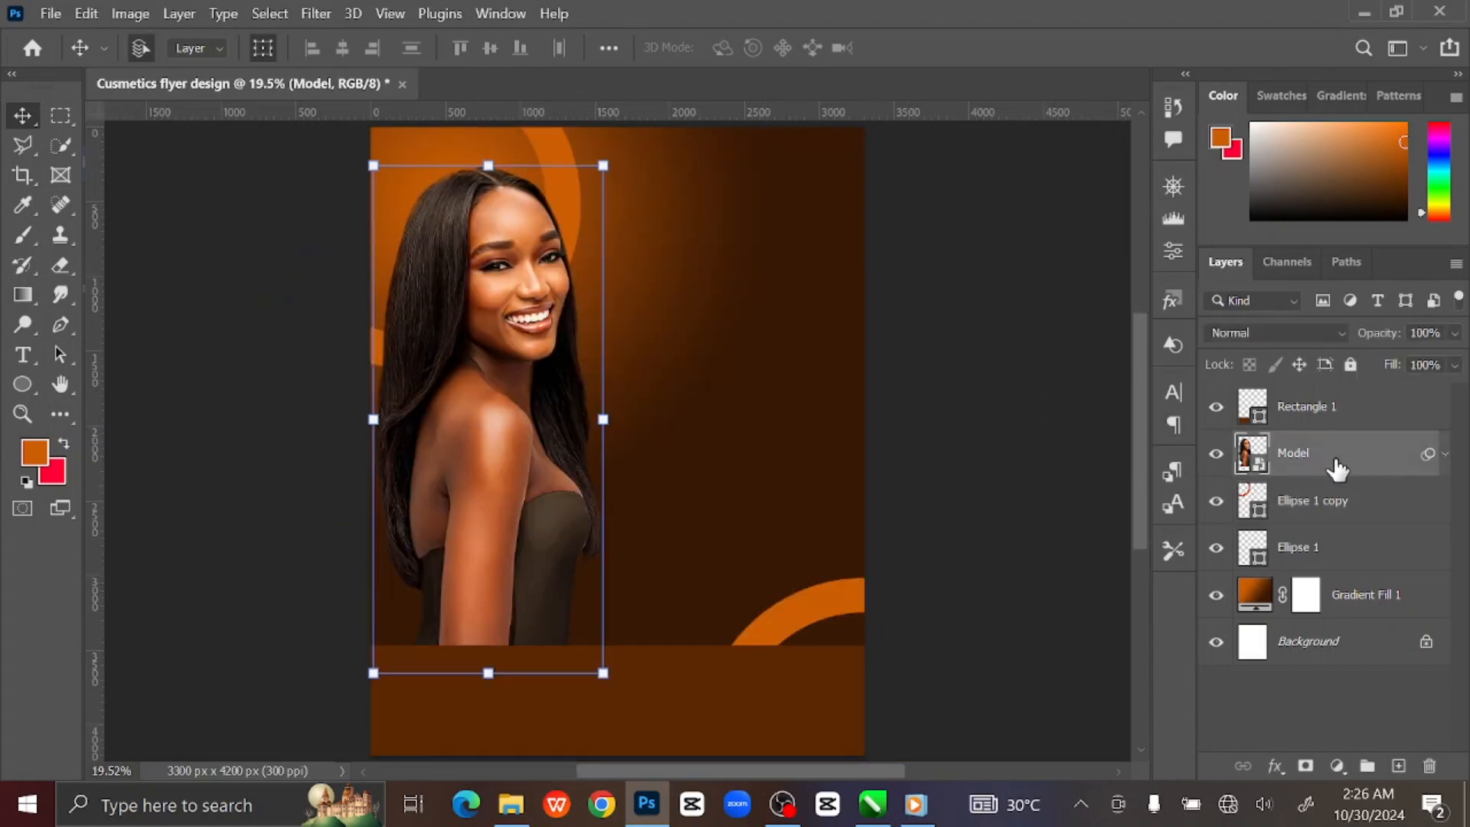
pyautogui.click(1398, 767)
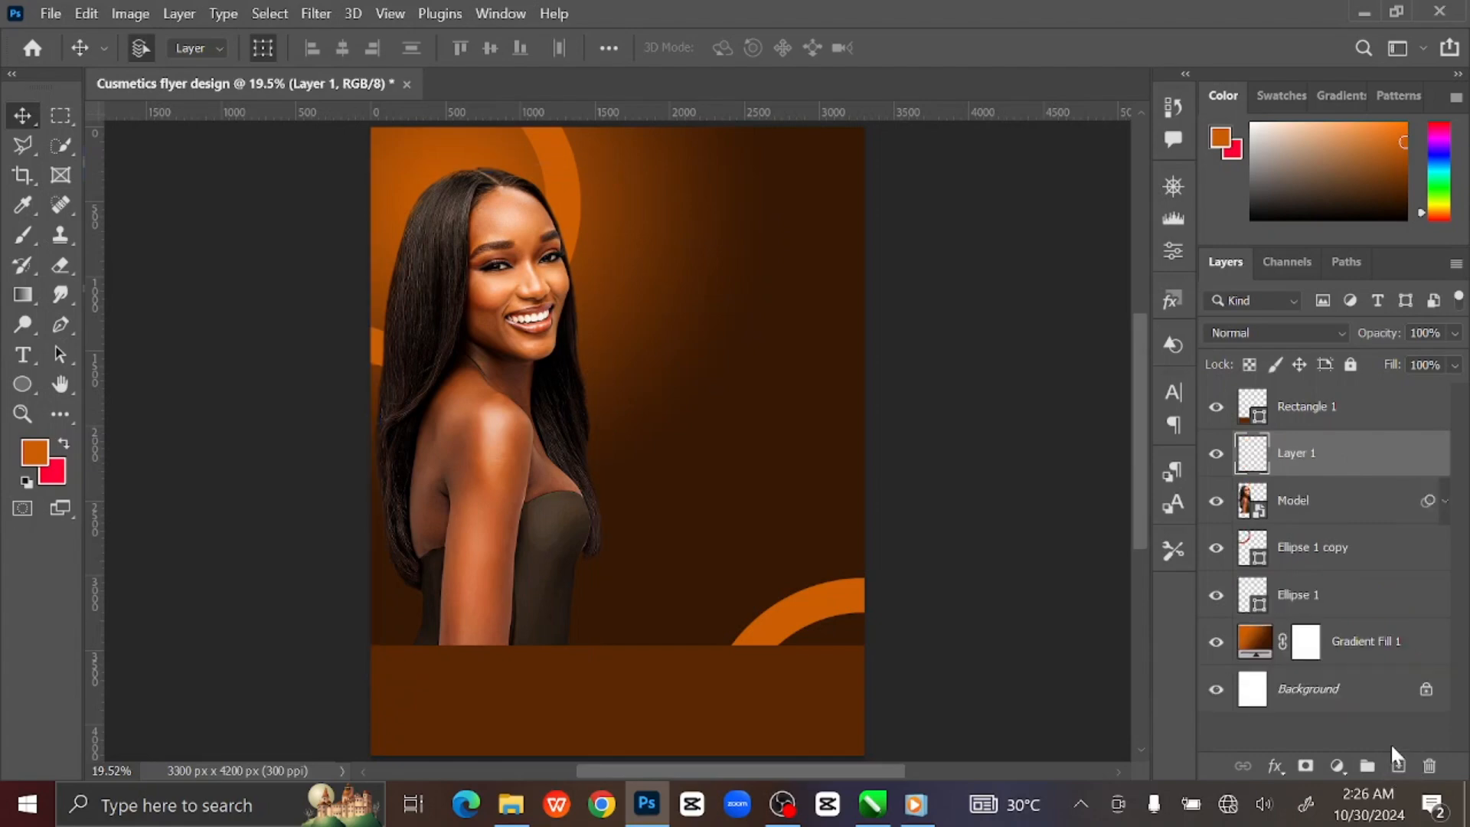
# Choose the Brush and set the foreground colour to a bright, slightly yellowish orange.
pyautogui.moveTo(23, 236); pyautogui.dragTo(133, 235)
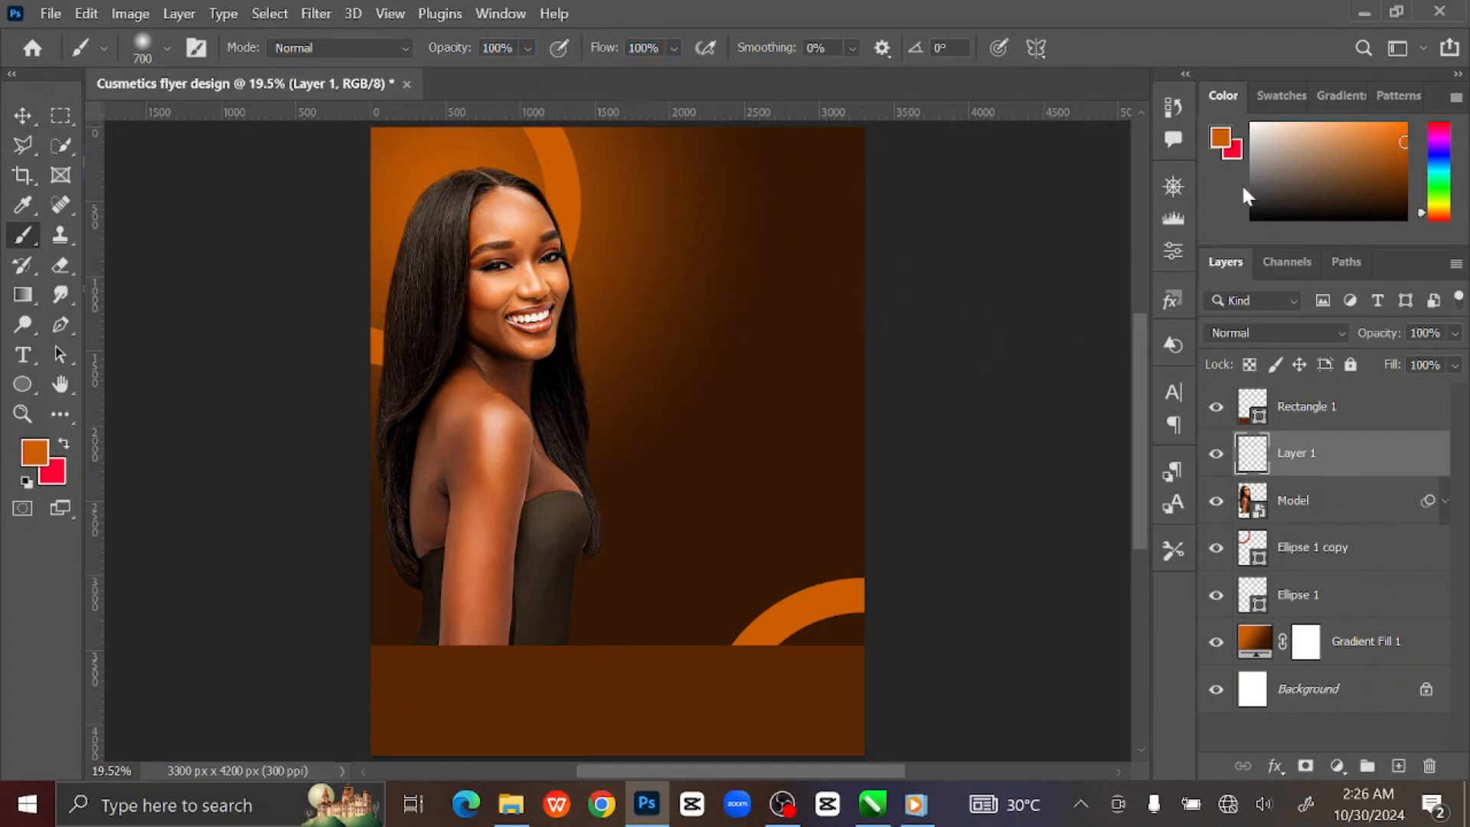
pyautogui.click(1223, 142)
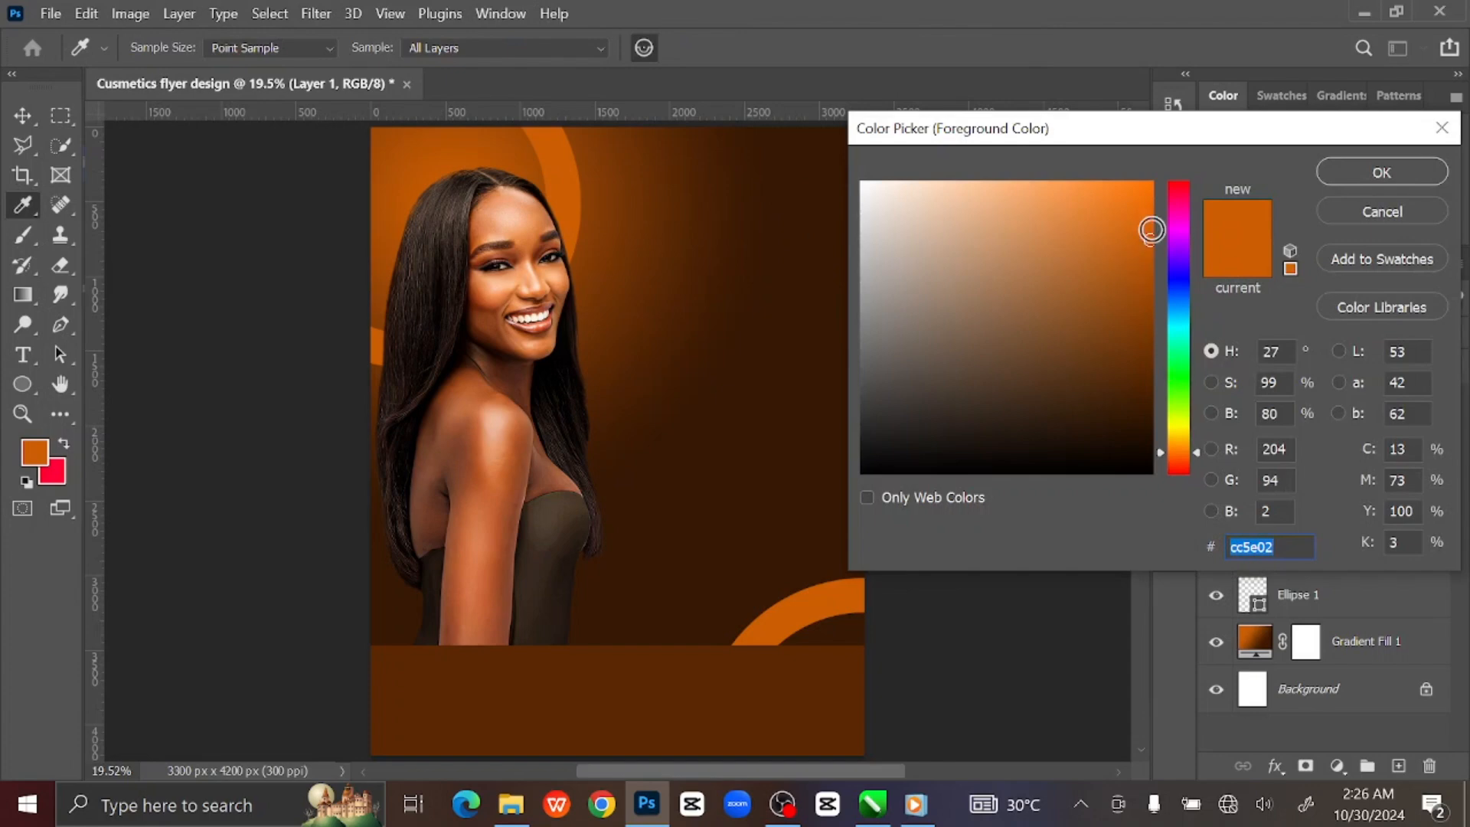
pyautogui.moveTo(1148, 204); pyautogui.dragTo(1150, 183)
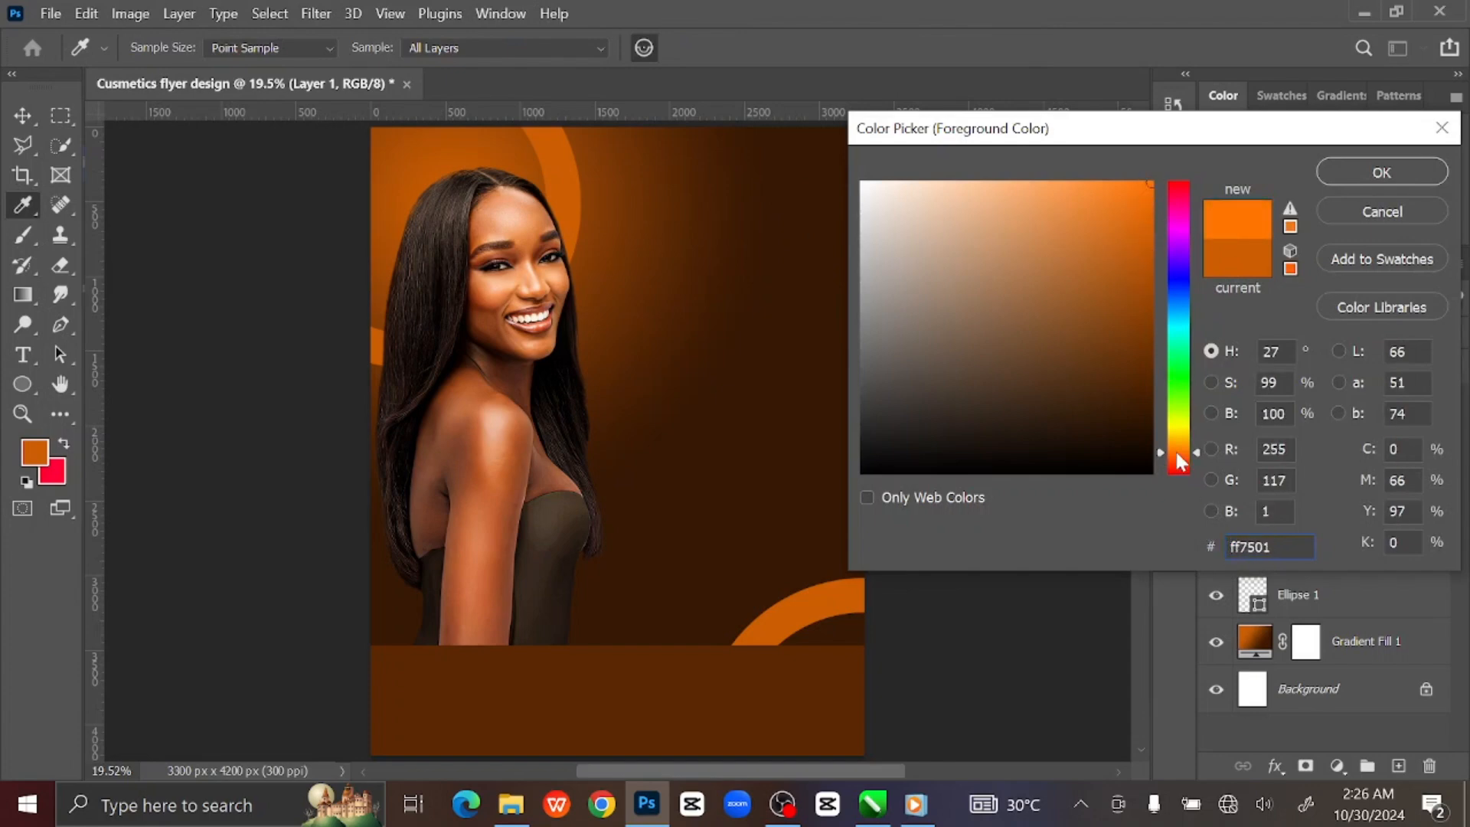
pyautogui.moveTo(1177, 448); pyautogui.dragTo(1178, 444)
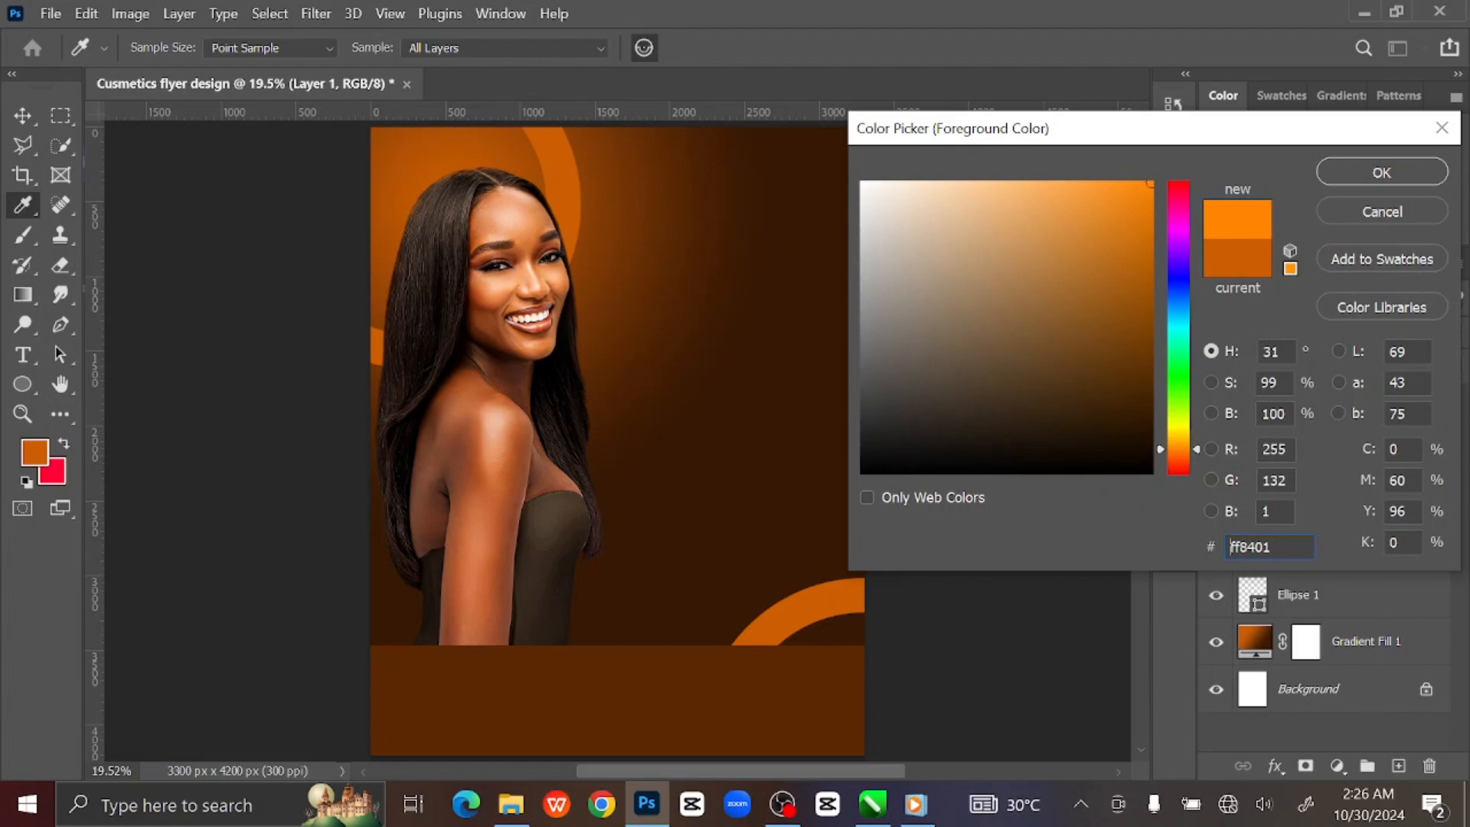
pyautogui.doubleClick(1231, 546)
pyautogui.click(1361, 175)
# Paint a 2000 px soft orange glow left of the face in Screen blend mode.
pyautogui.press('b')
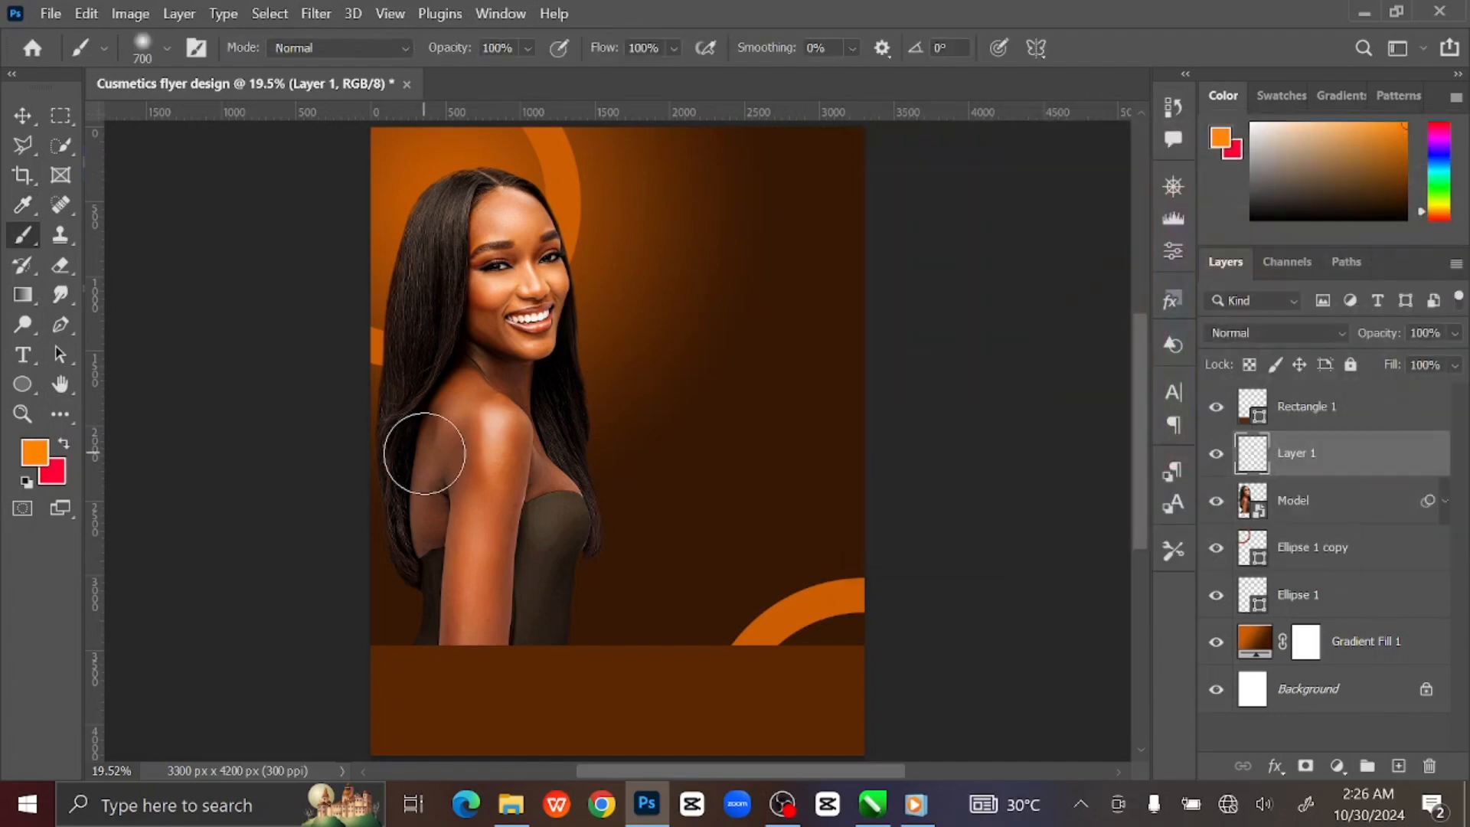
pyautogui.press(']')
pyautogui.press(']')
pyautogui.press(']')
pyautogui.press(']')
pyautogui.press(']')
pyautogui.press(']')
pyautogui.press(']')
pyautogui.press(']')
pyautogui.press(']')
pyautogui.press(']')
pyautogui.press(']')
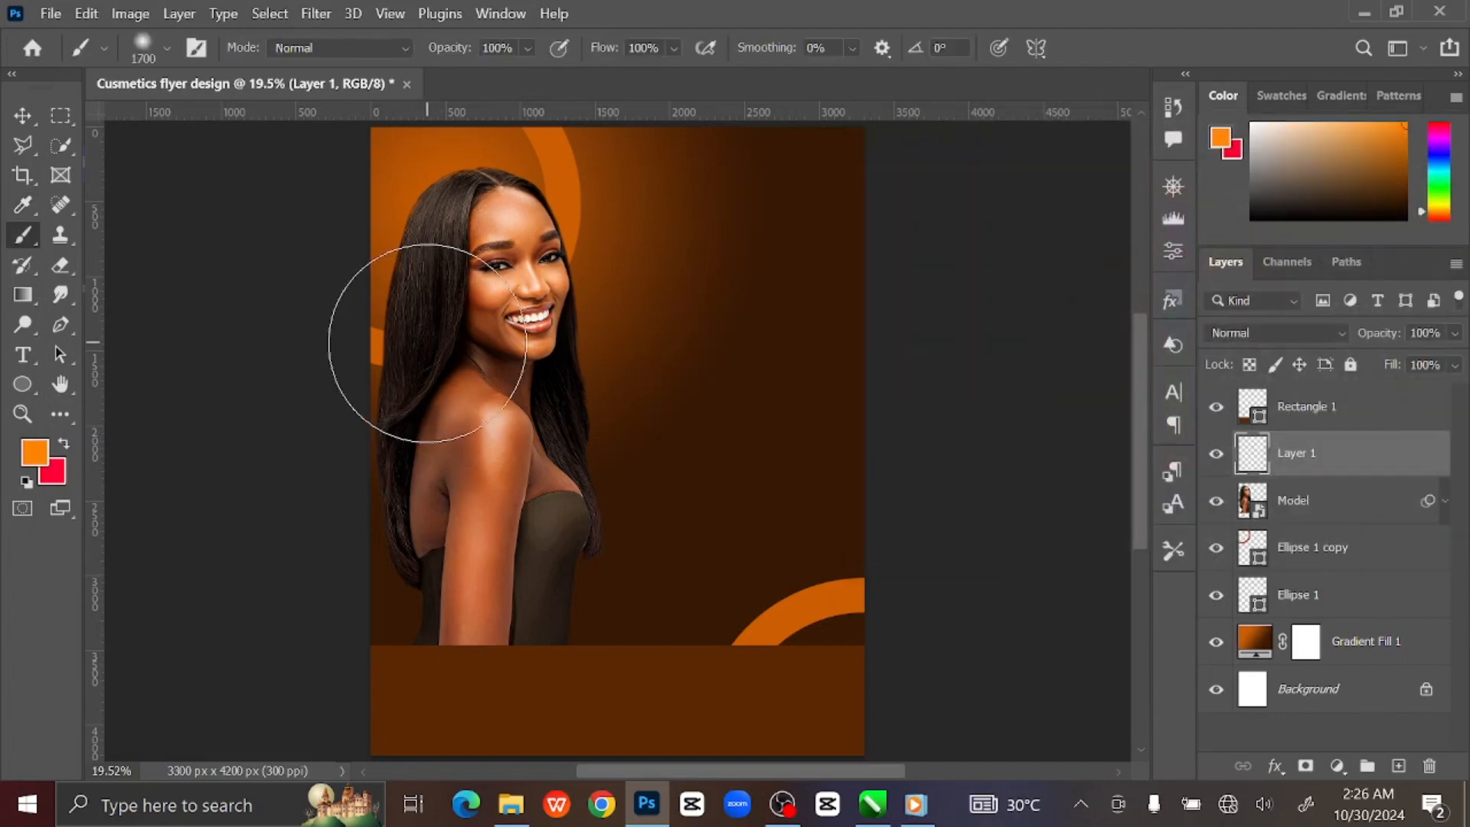
pyautogui.press(']')
pyautogui.press(']')
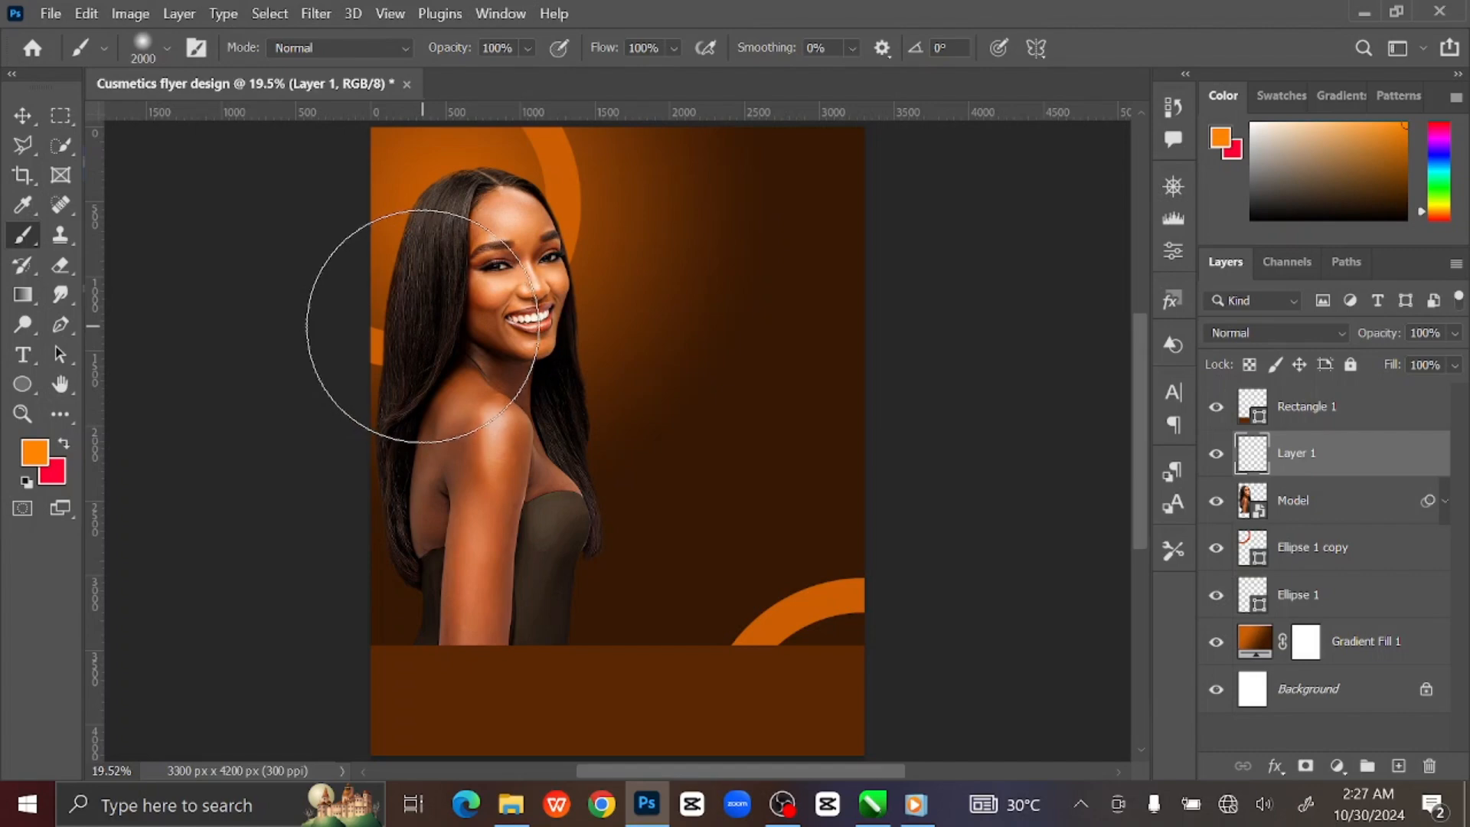
pyautogui.click(423, 326)
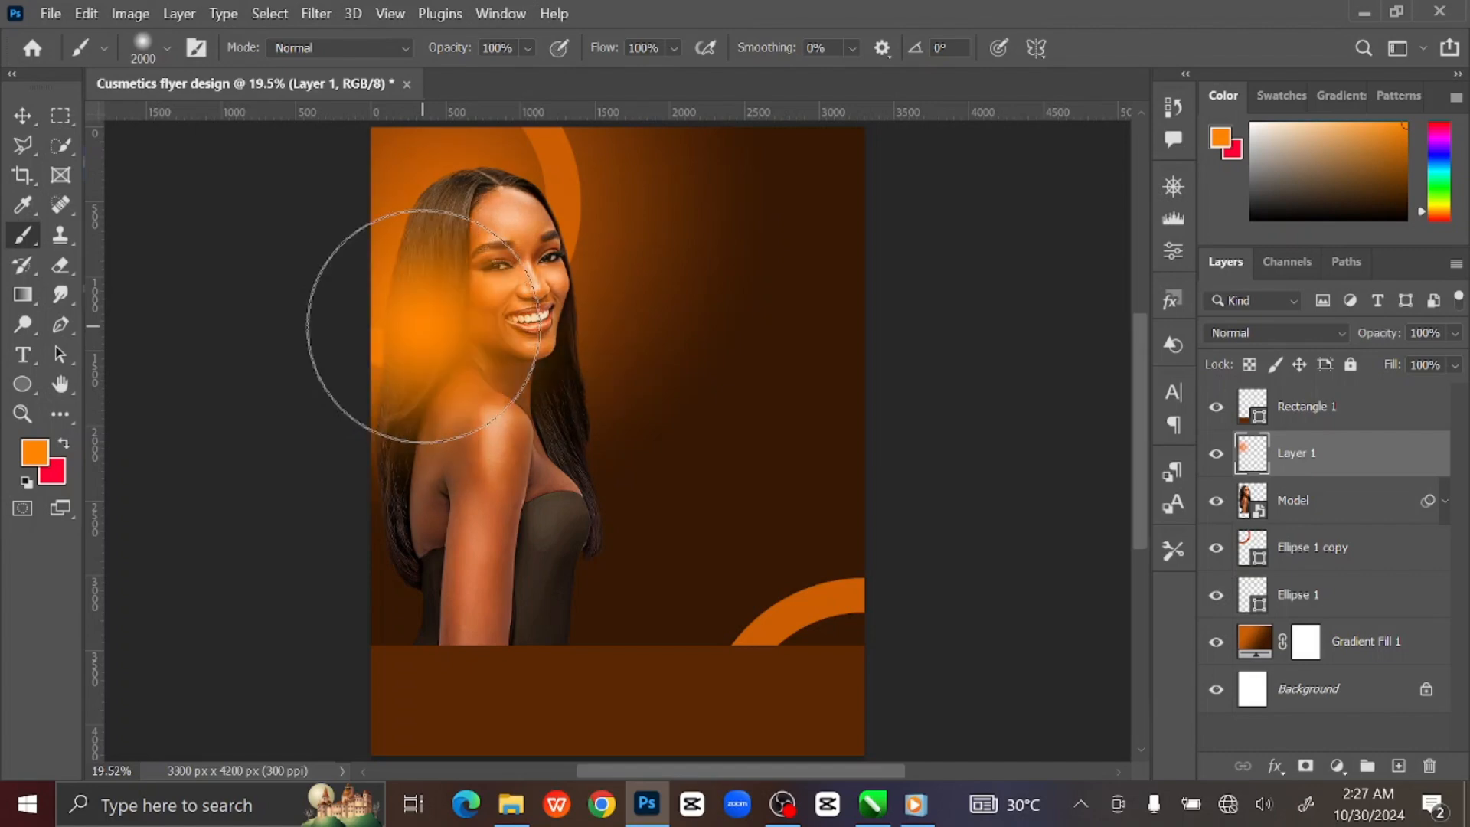
pyautogui.click(1276, 332)
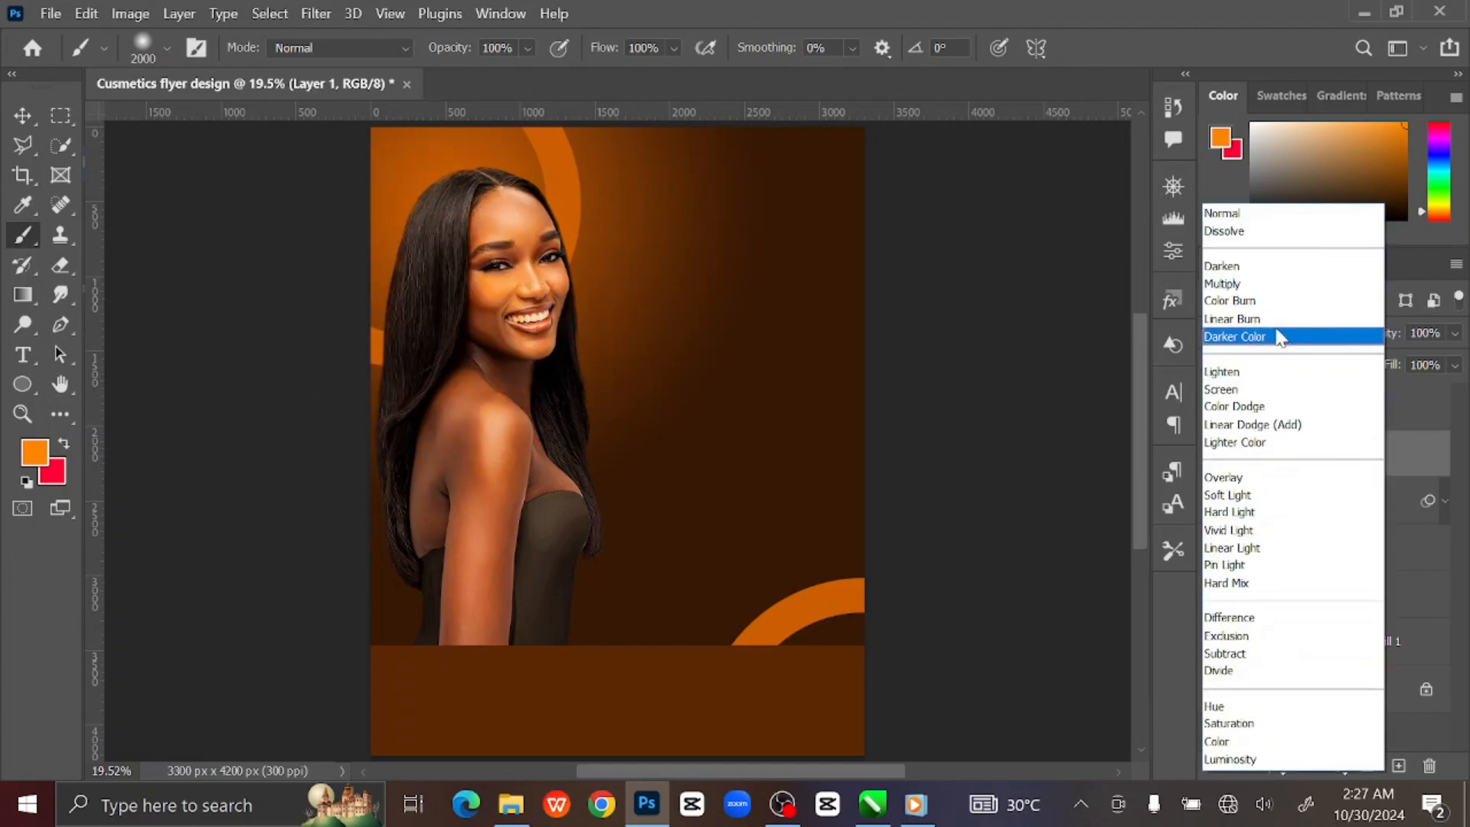
pyautogui.click(1259, 389)
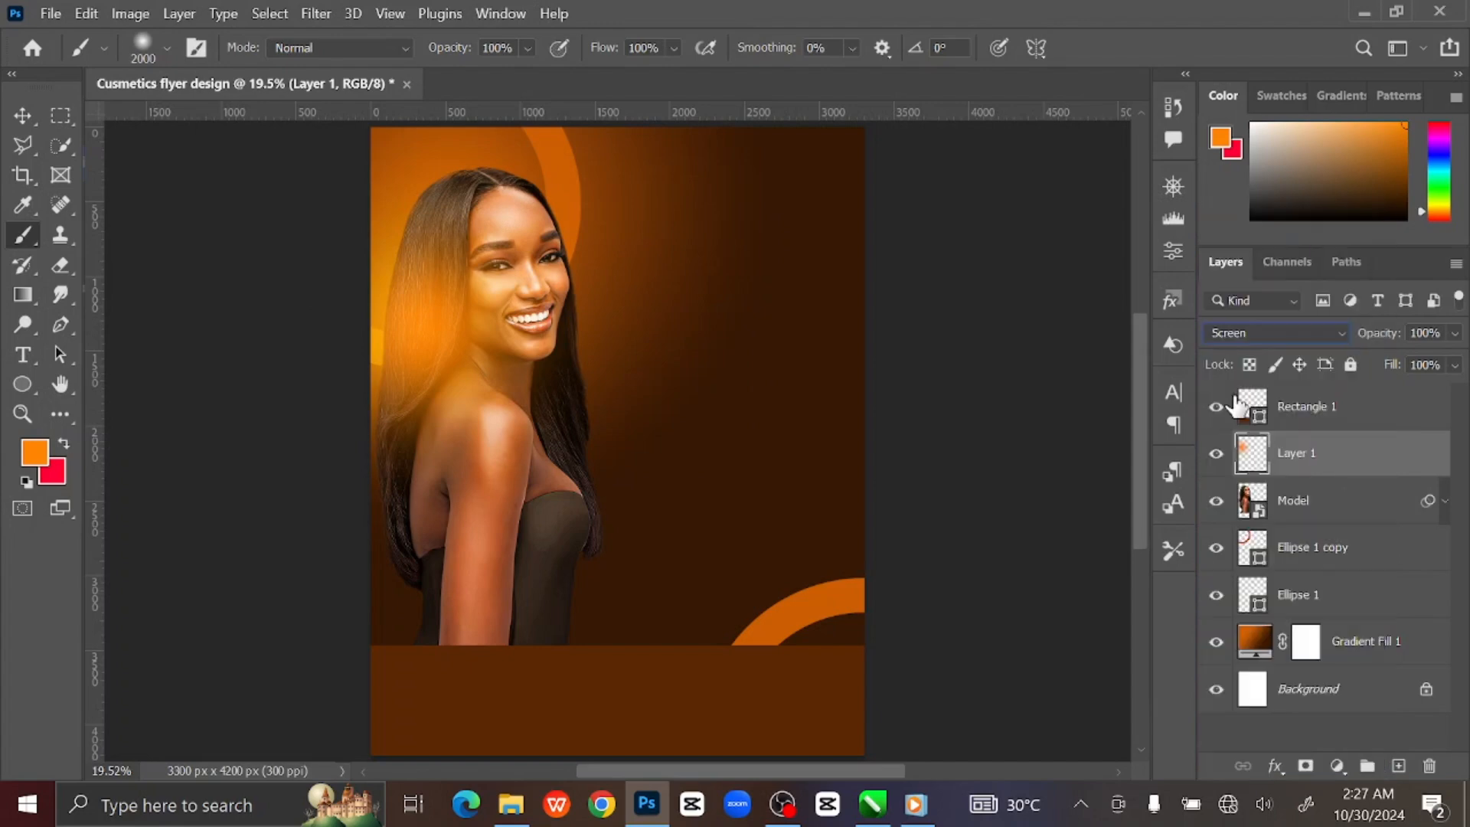
# Shrink the brush to 600 and shift the orange glow over the model.
pyautogui.press('[')
pyautogui.press('[')
pyautogui.press('[')
pyautogui.press('[')
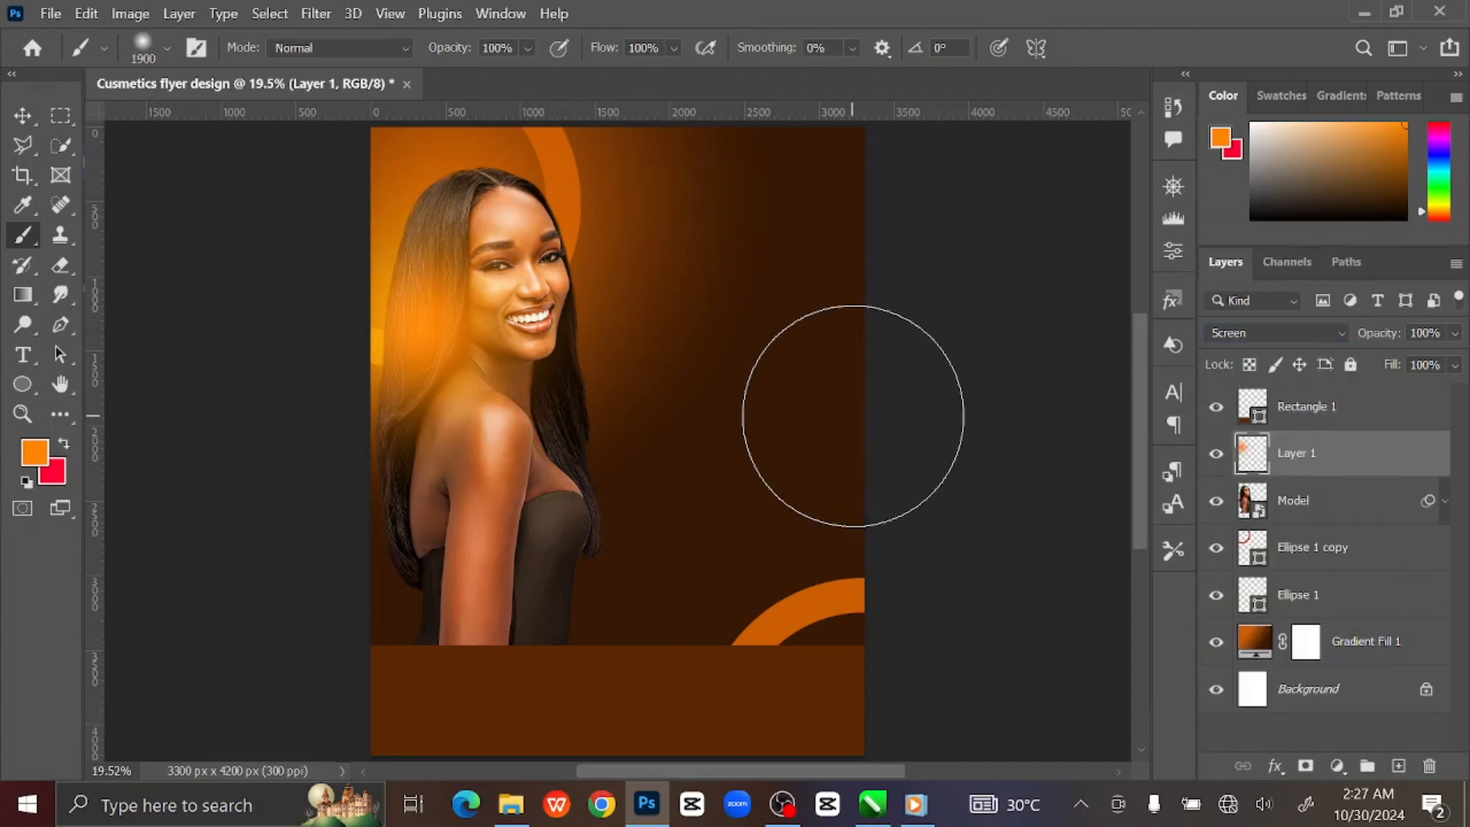
pyautogui.press('[')
pyautogui.press('[')
pyautogui.press('[')
pyautogui.press('[')
pyautogui.press('[')
pyautogui.press('[')
pyautogui.press('[')
pyautogui.press('[')
pyautogui.press('[')
pyautogui.press('[')
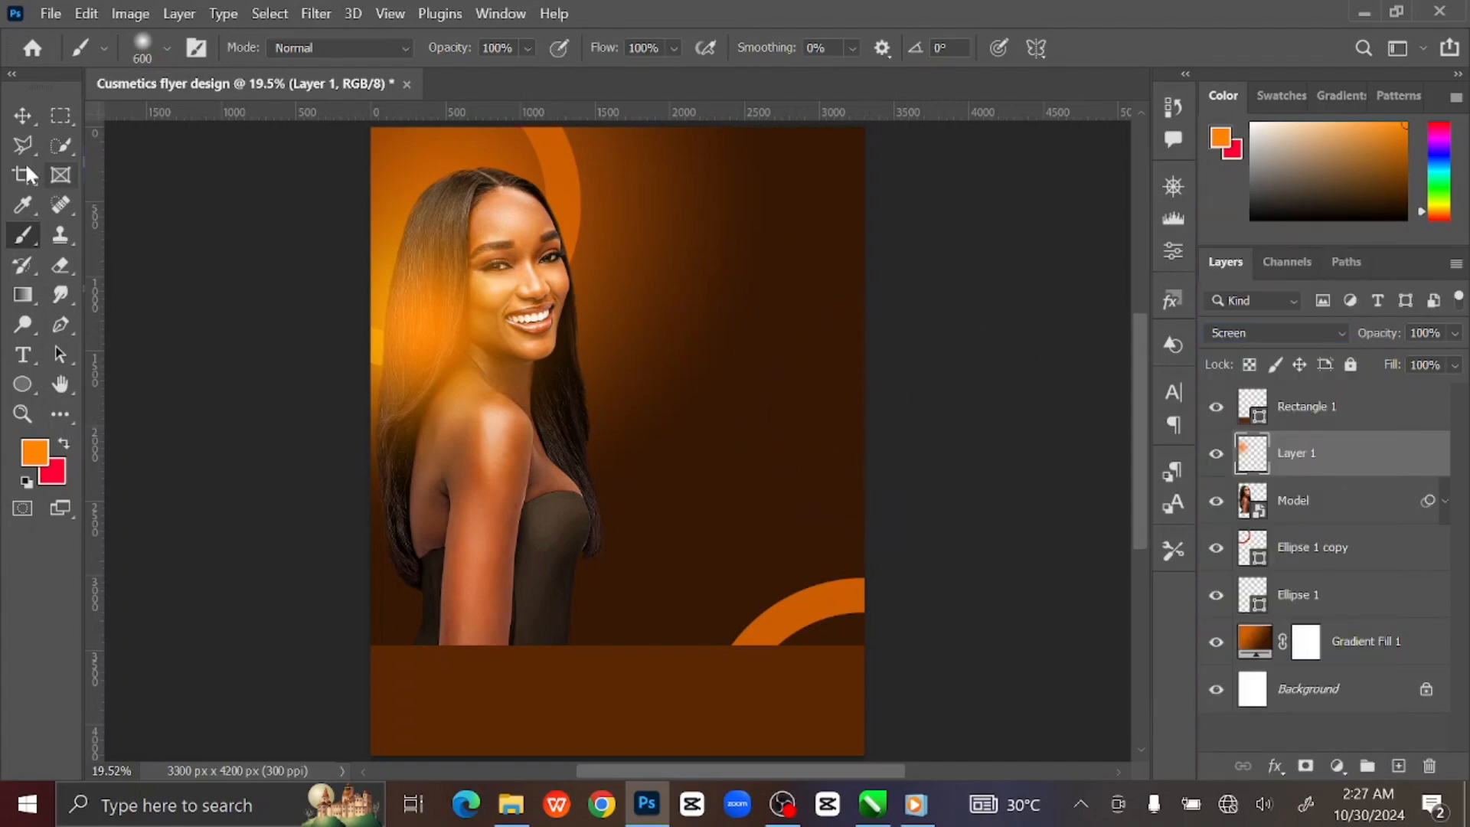
pyautogui.click(23, 117)
pyautogui.moveTo(461, 344); pyautogui.dragTo(455, 323)
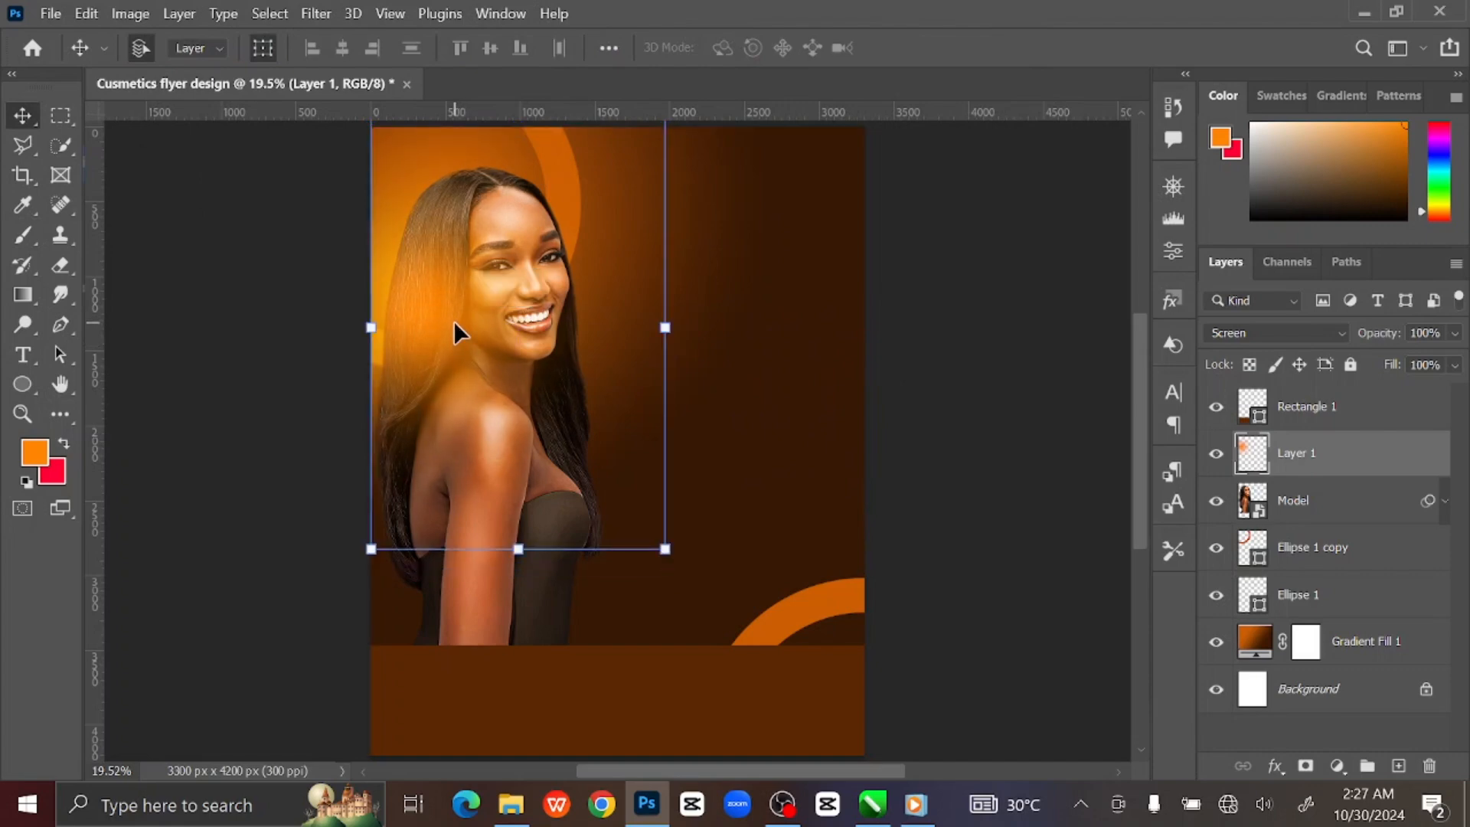
pyautogui.click(1009, 336)
# Select Rectangle 1 and drag the Logo file from the Flyer design folder into the flyer.
pyautogui.click(1402, 412)
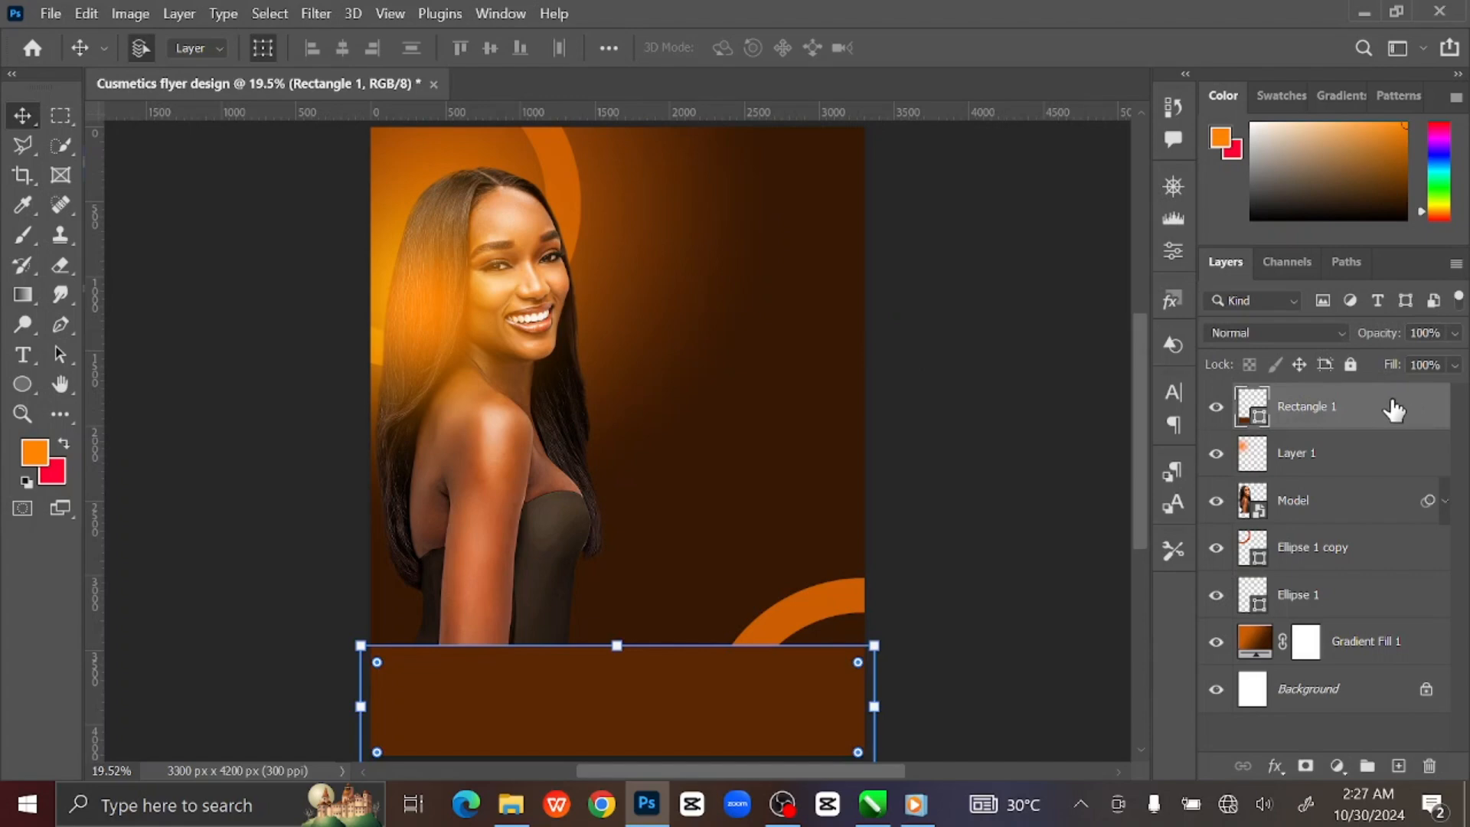
pyautogui.click(514, 810)
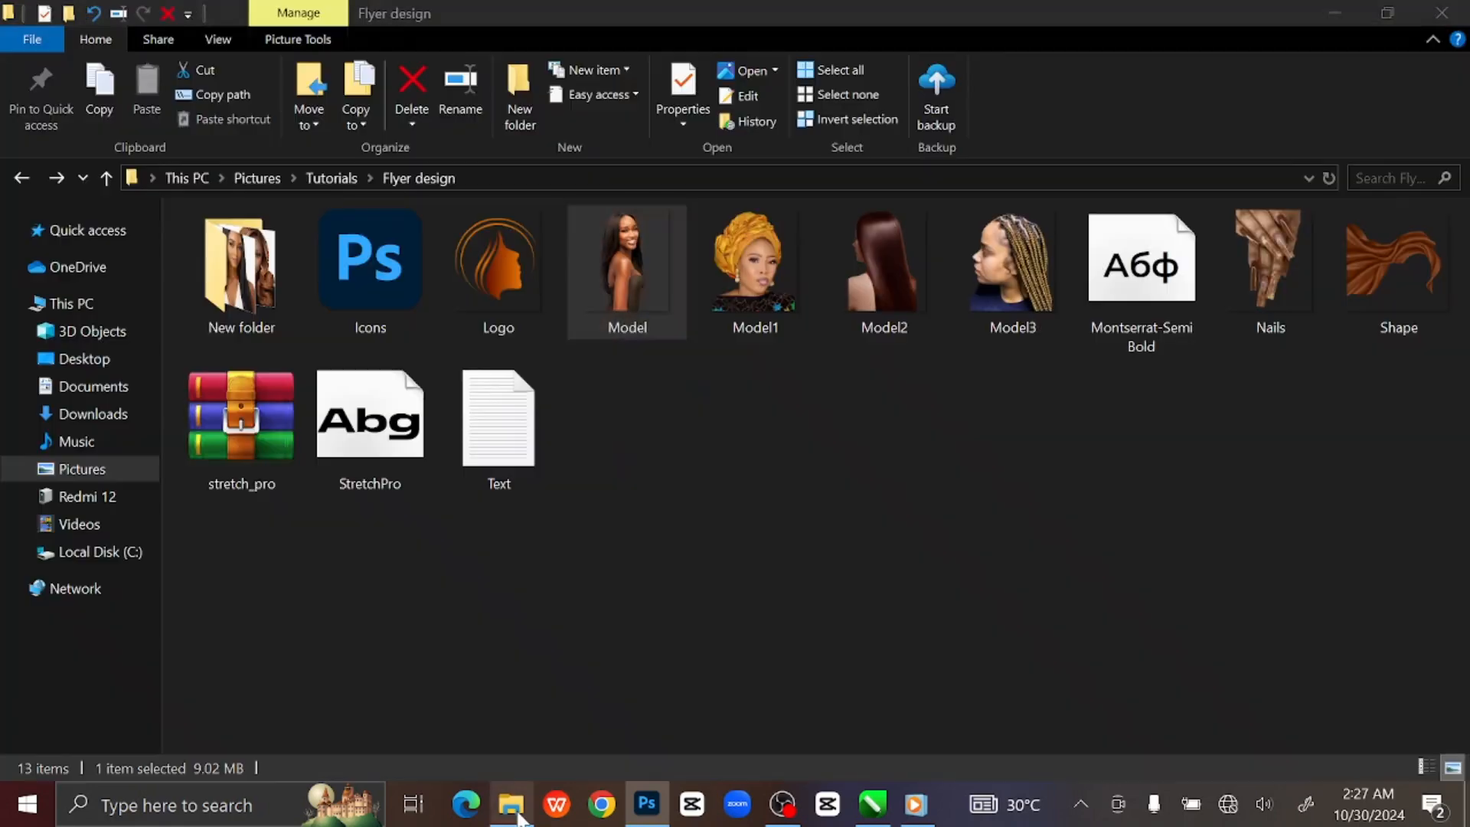
pyautogui.click(512, 293)
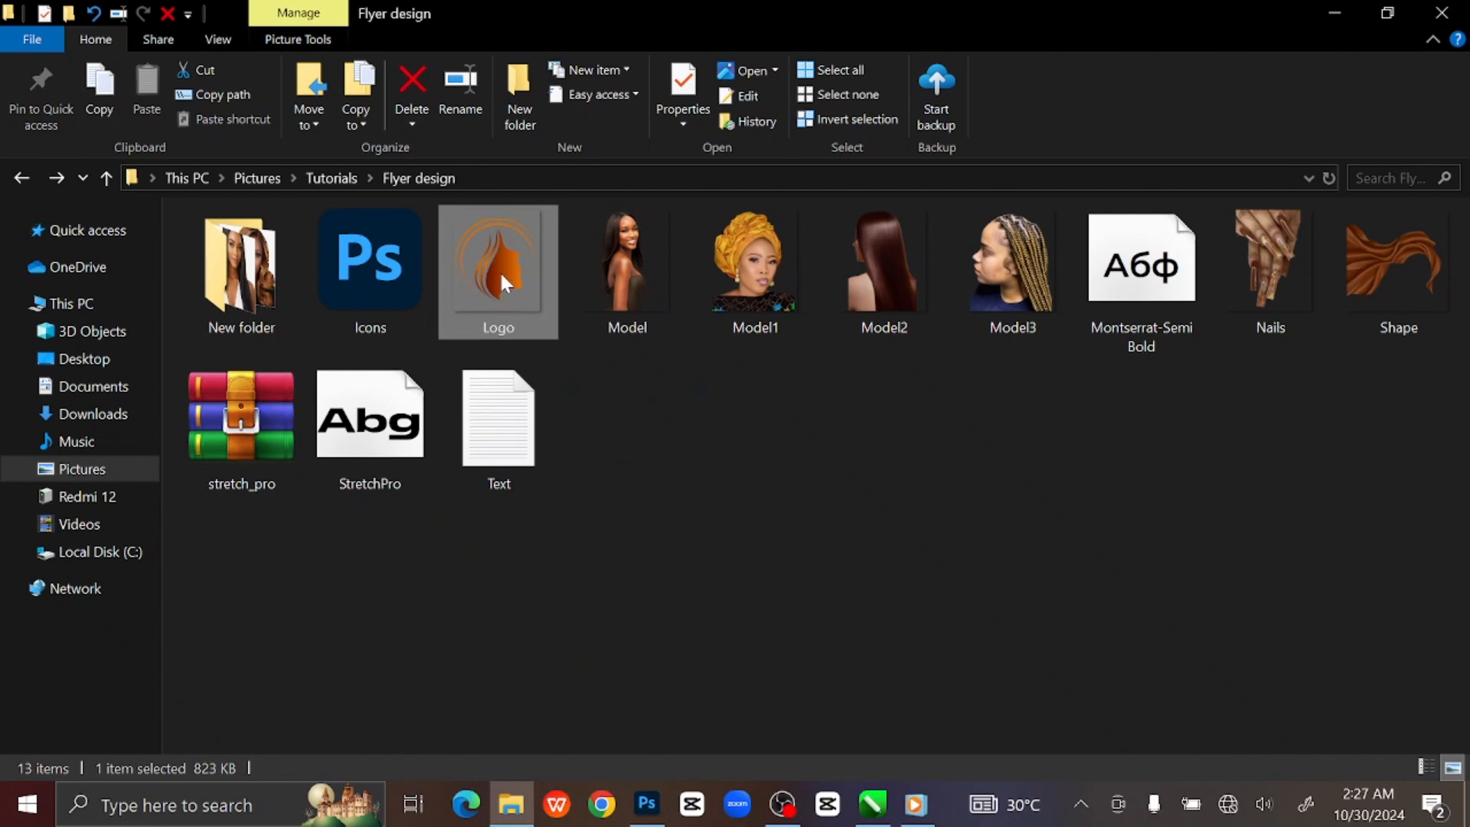
pyautogui.moveTo(499, 270); pyautogui.dragTo(675, 482)
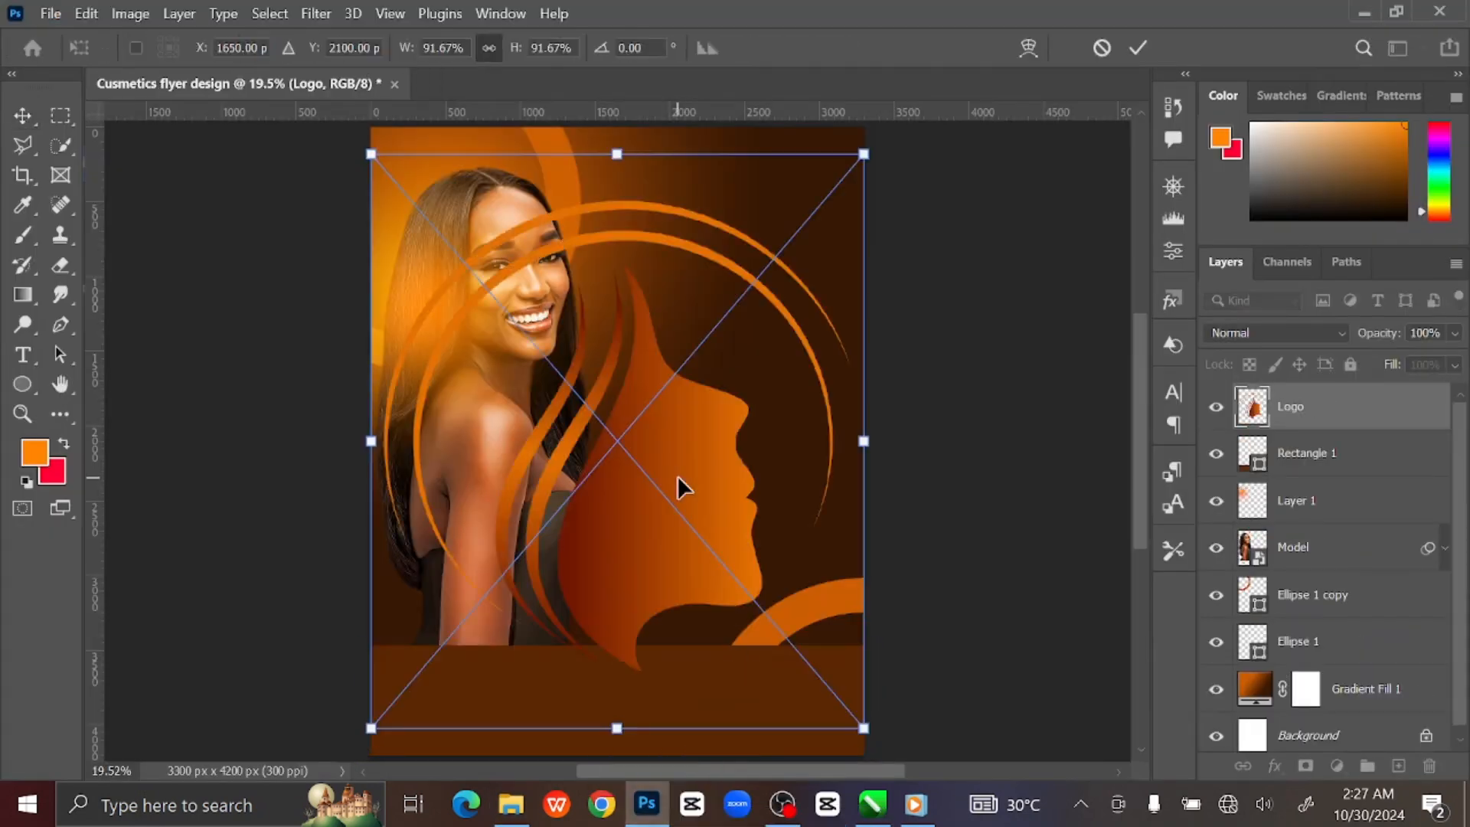
# Scale the logo to about 12.6%, move it near the top, and add a new layer above it.
pyautogui.moveTo(864, 728); pyautogui.dragTo(641, 494)
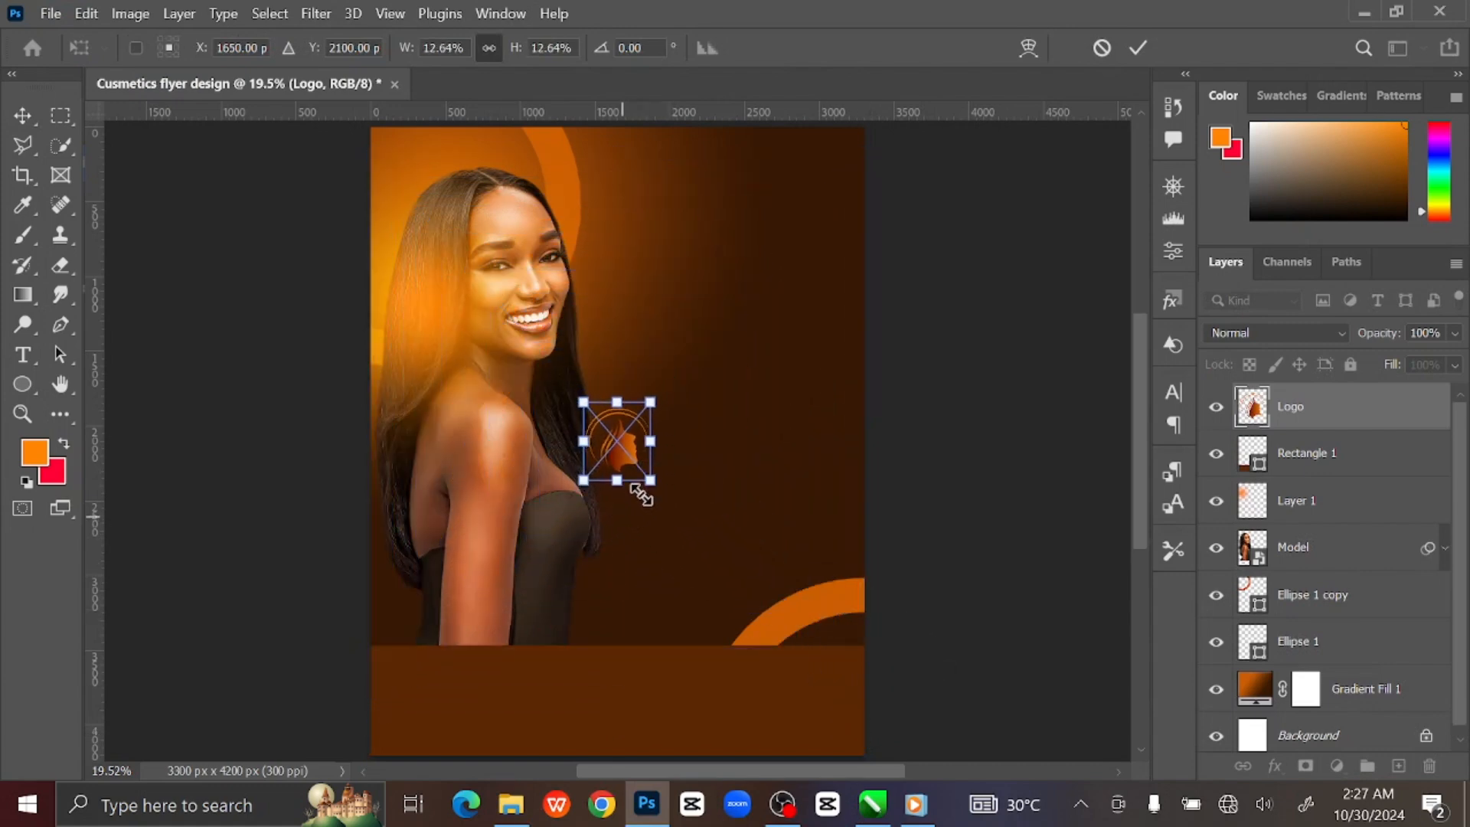
pyautogui.moveTo(611, 447); pyautogui.dragTo(710, 161)
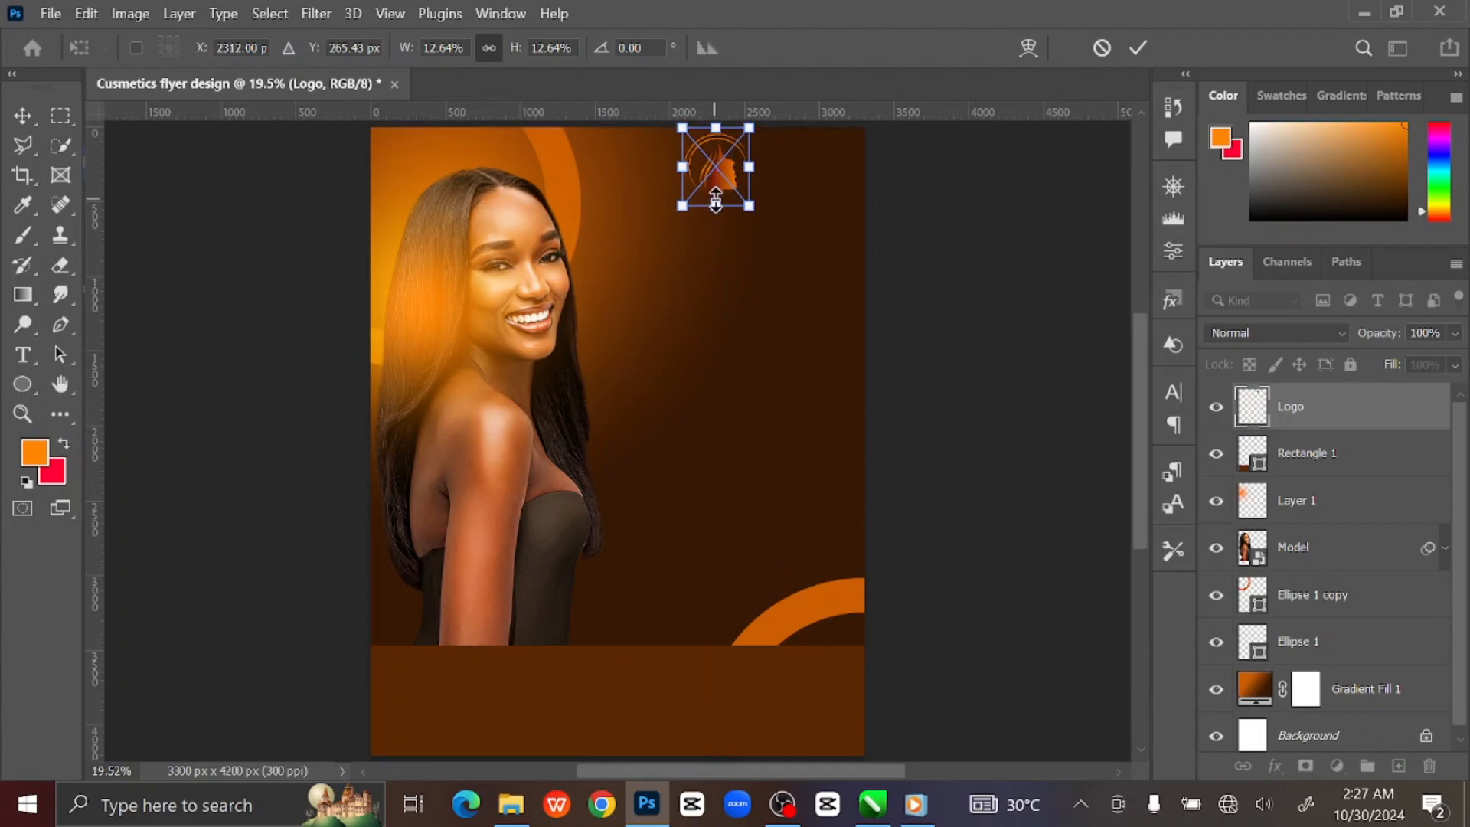
pyautogui.press('Down')
pyautogui.press('Down')
pyautogui.press('Down')
pyautogui.press('Down')
pyautogui.press('Down')
pyautogui.press('Down')
pyautogui.press('Down')
pyautogui.press('Down')
pyautogui.press('Down')
pyautogui.press('Down')
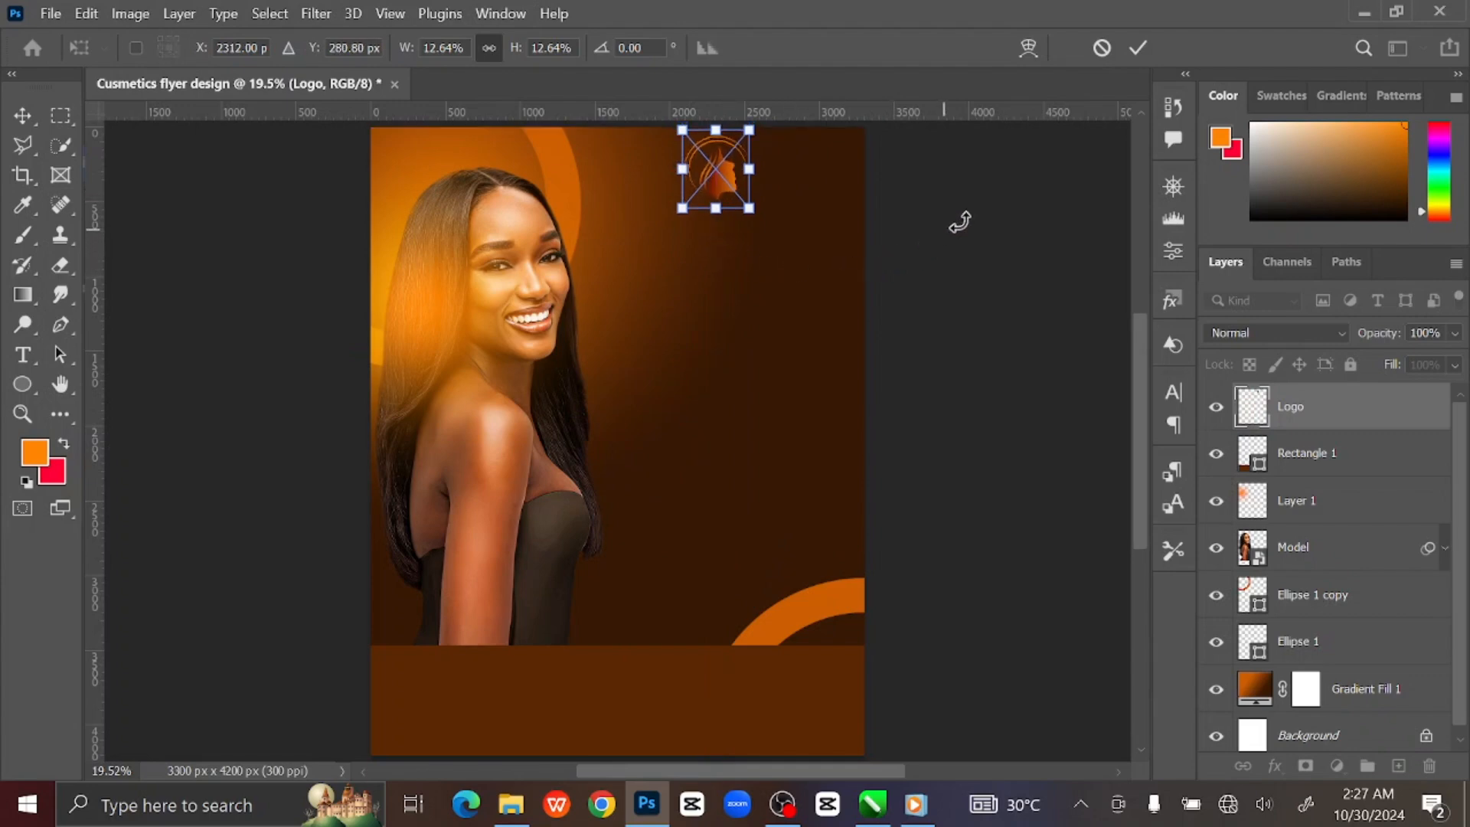
pyautogui.click(1138, 48)
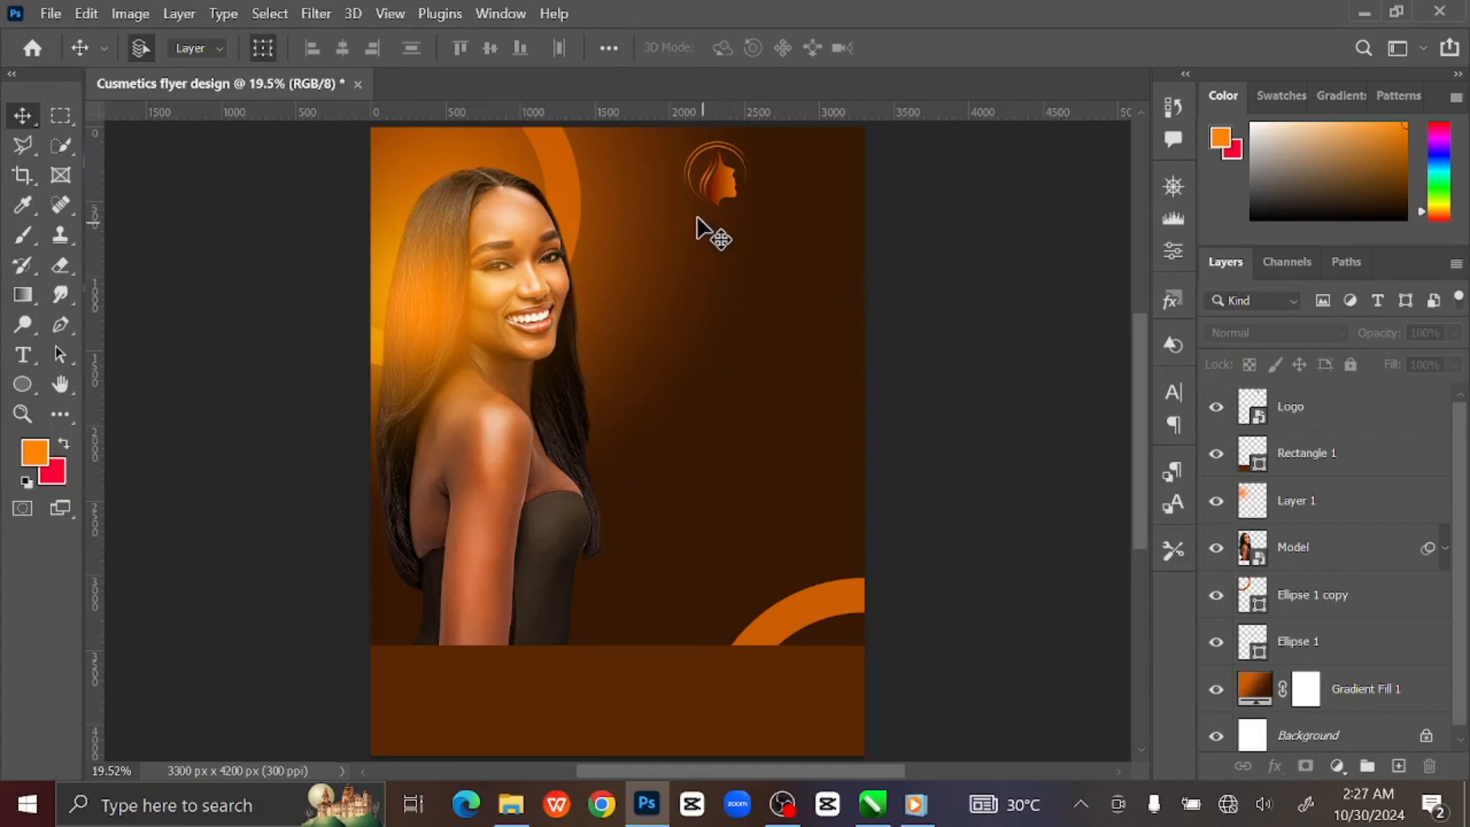
pyautogui.click(718, 183)
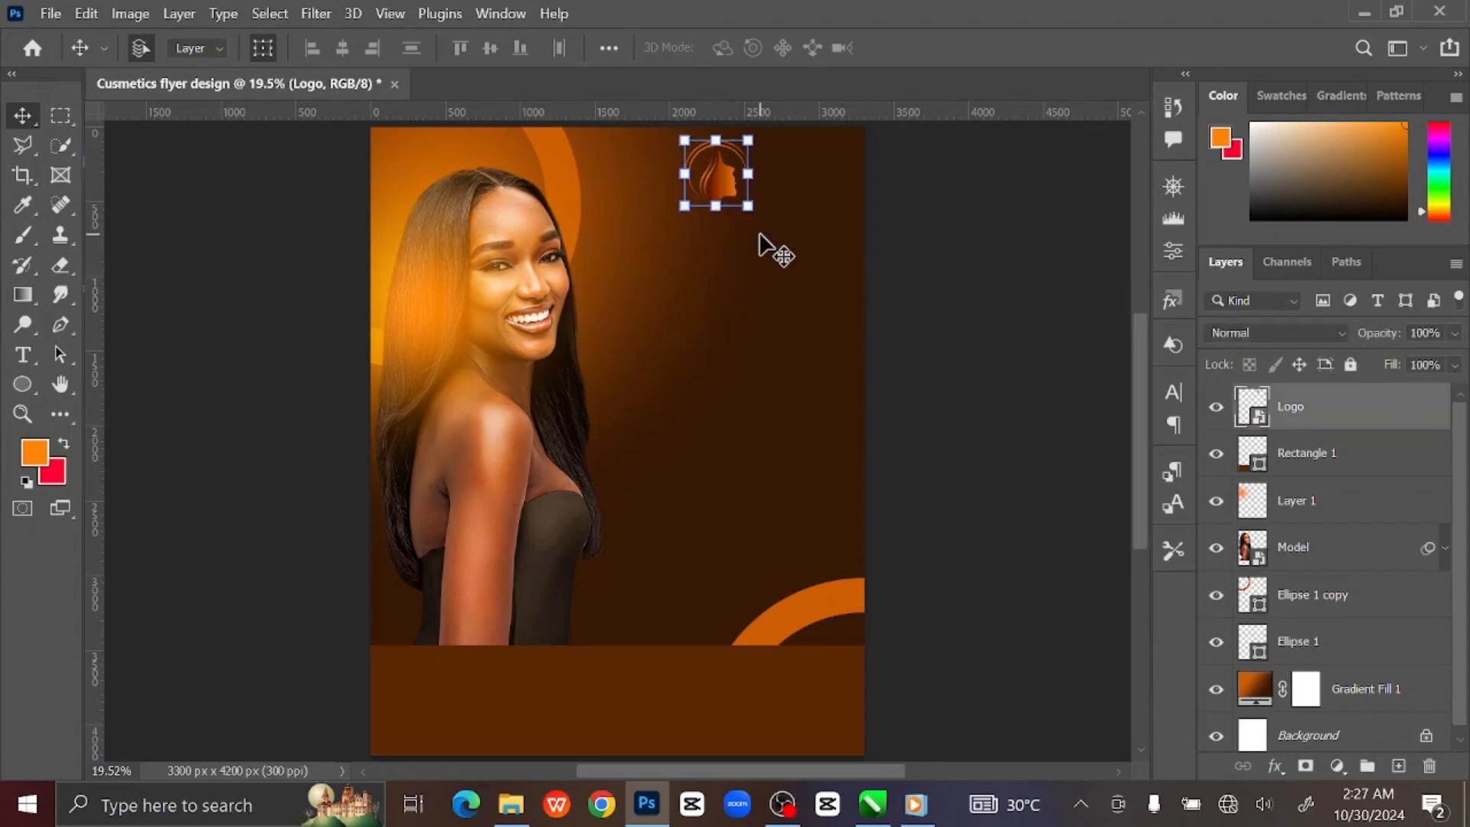
pyautogui.click(1398, 767)
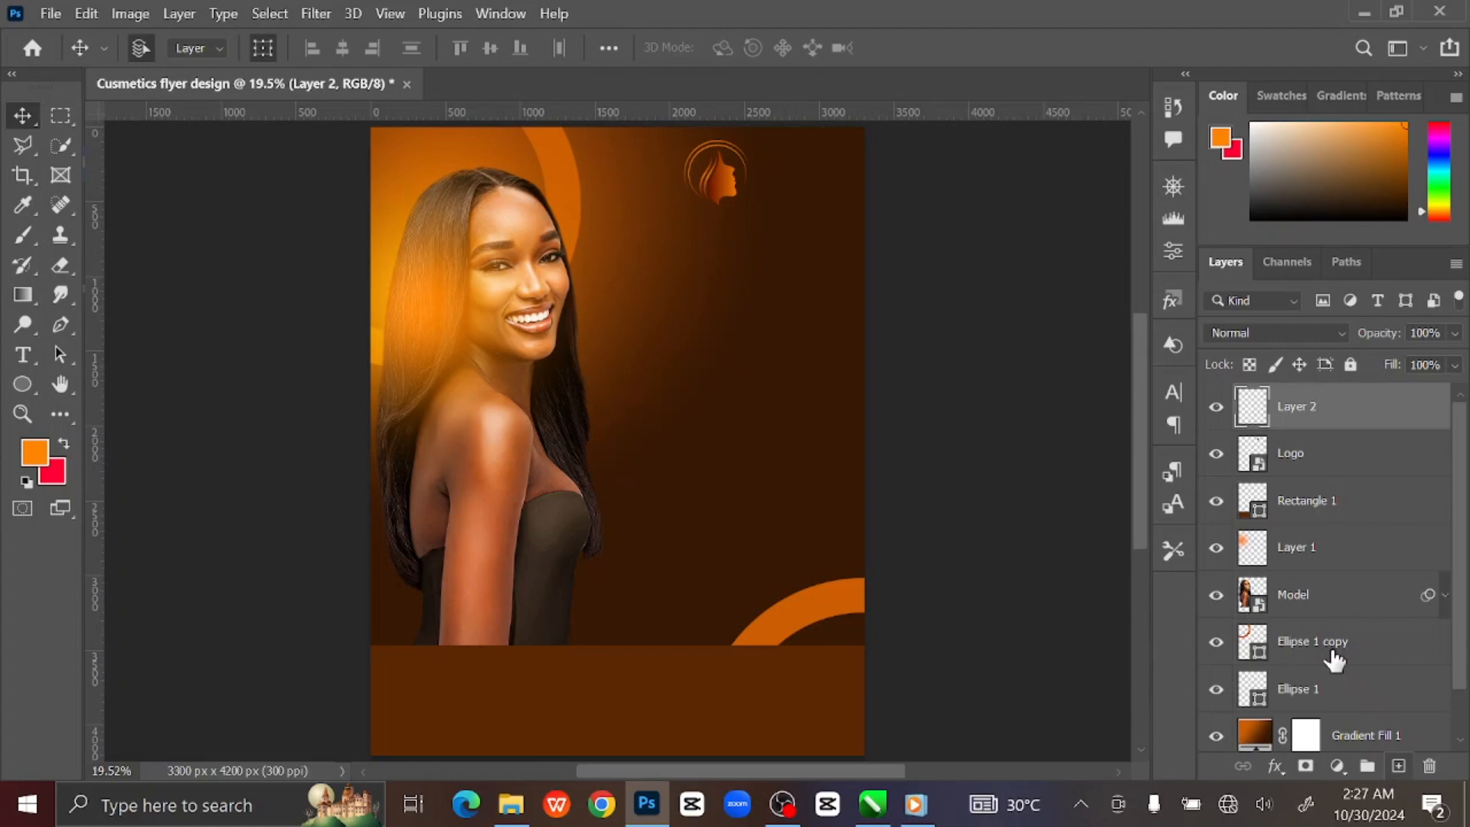
# Type the title SUSSAN below the logo and set it in Stretch Pro Regular.
pyautogui.click(25, 357)
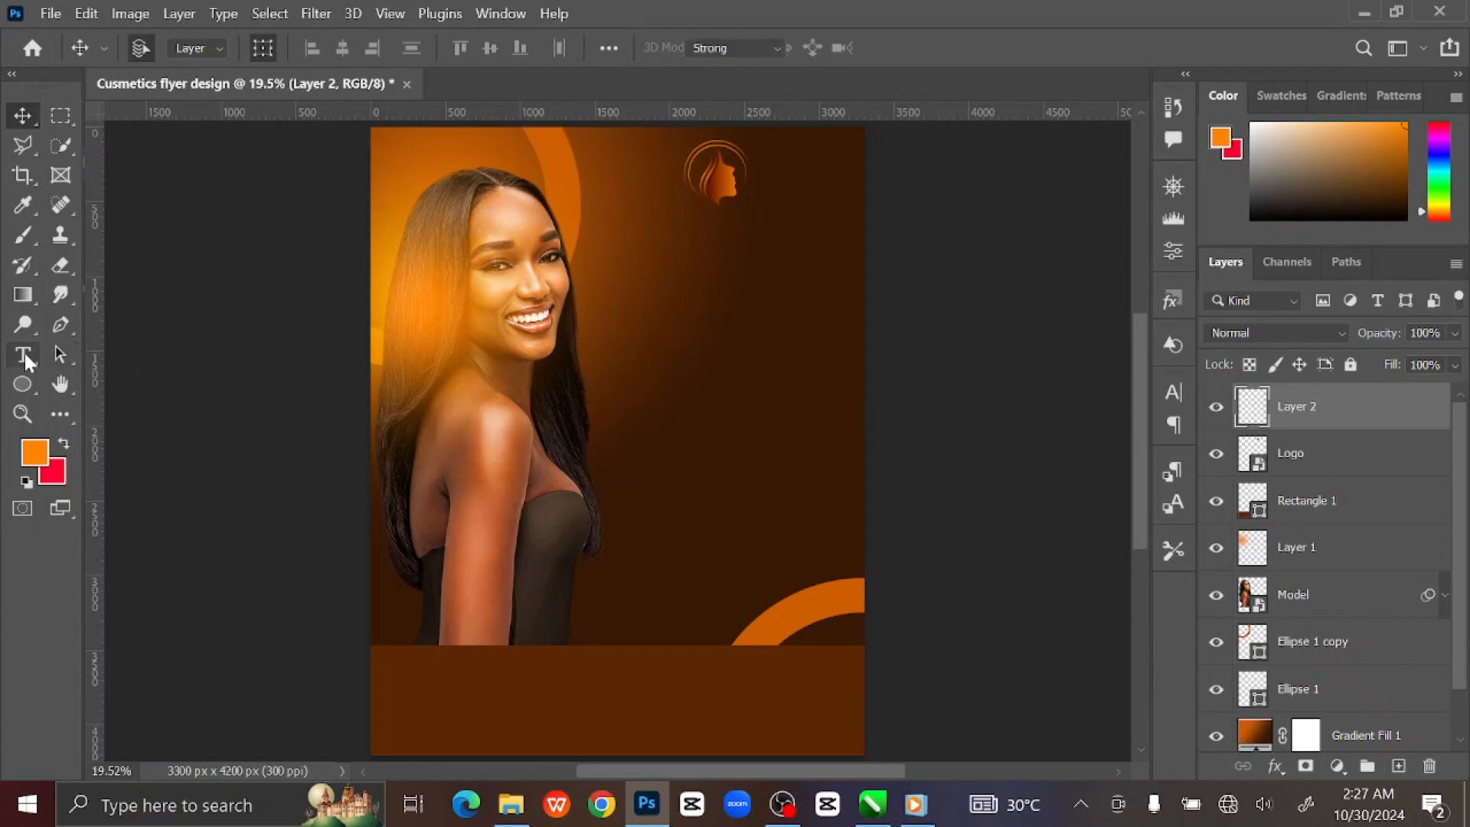
pyautogui.click(154, 353)
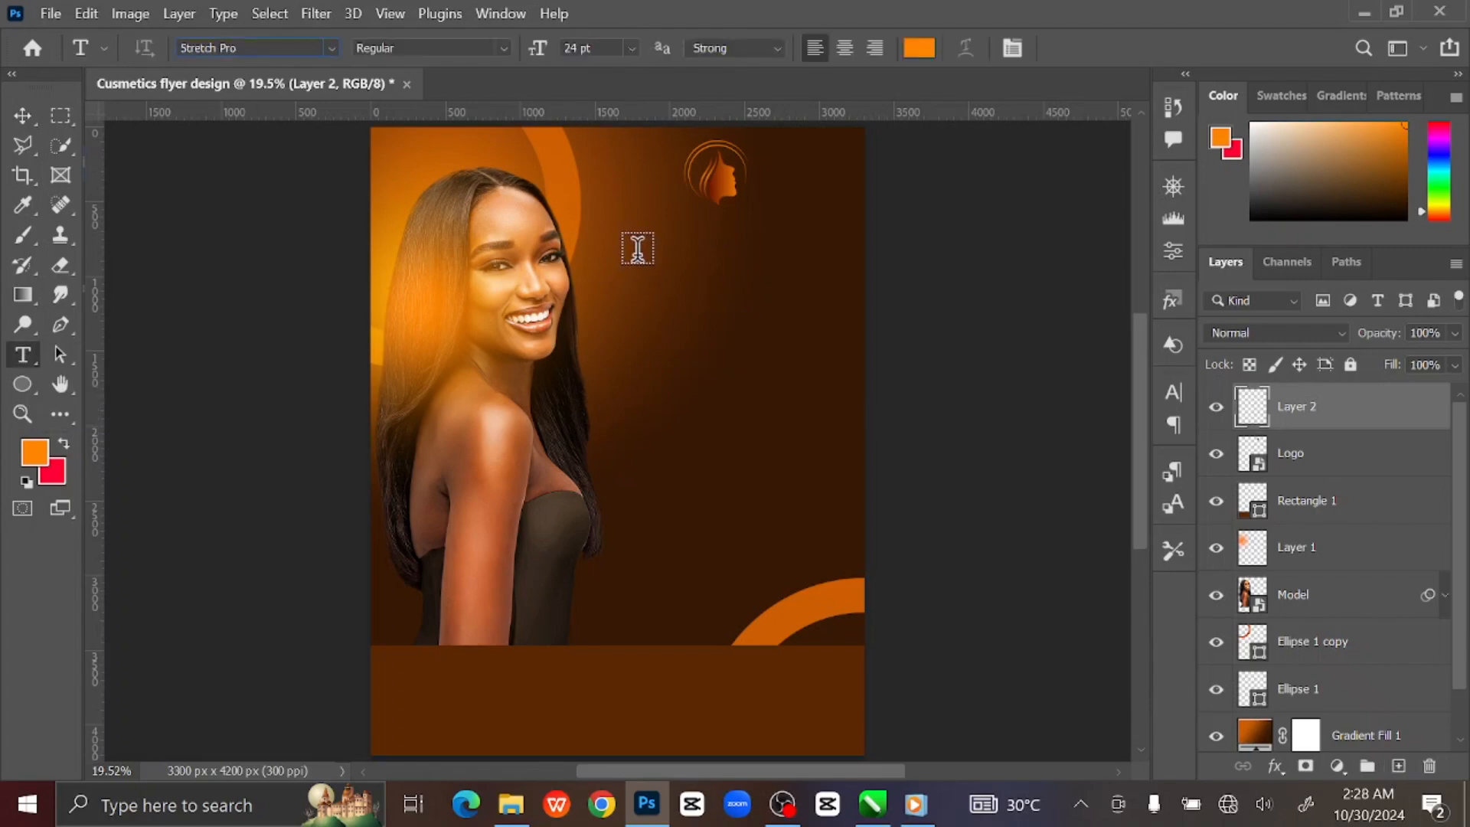
pyautogui.click(637, 248)
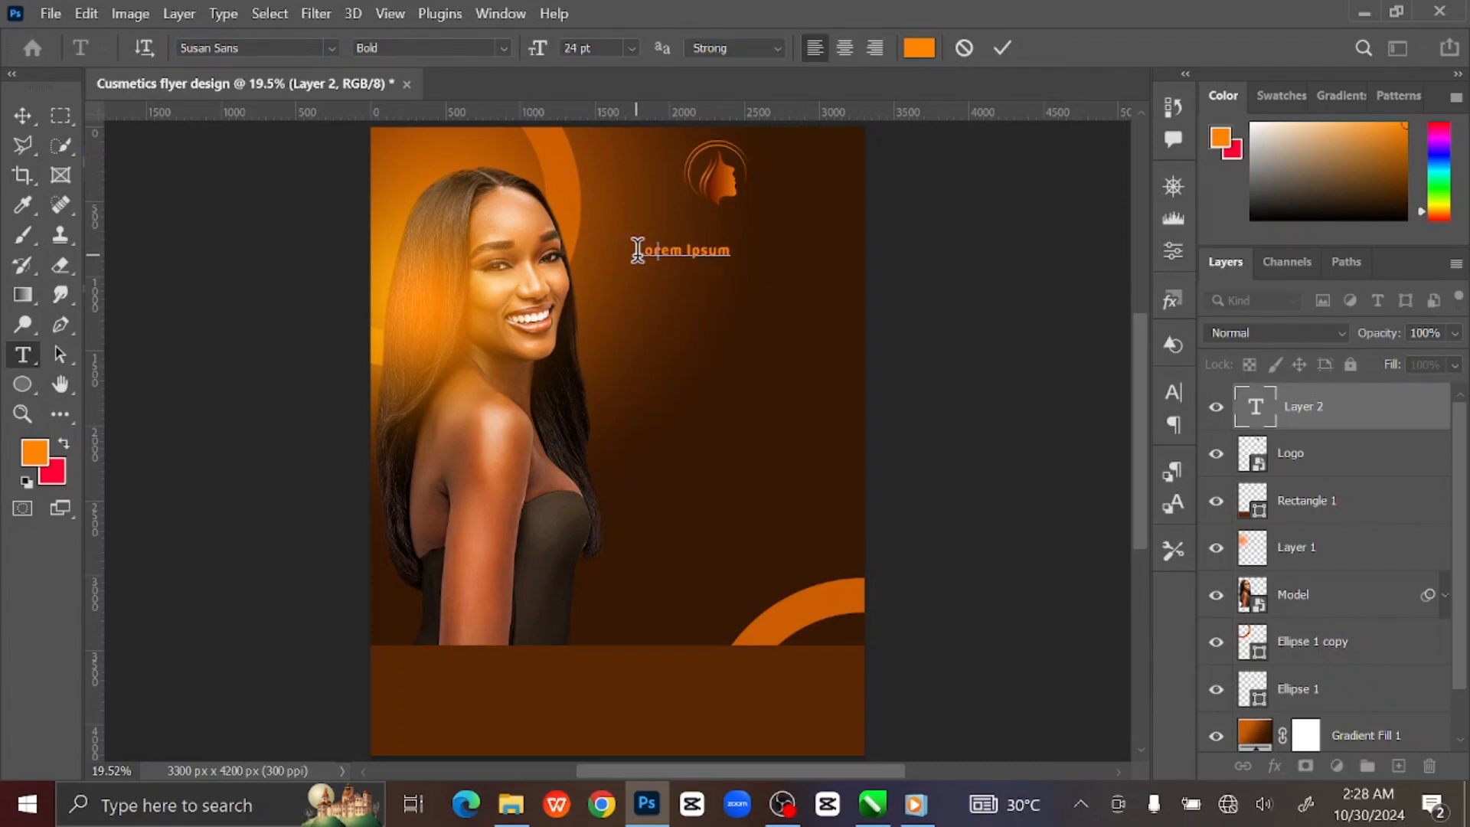
pyautogui.write('Su')
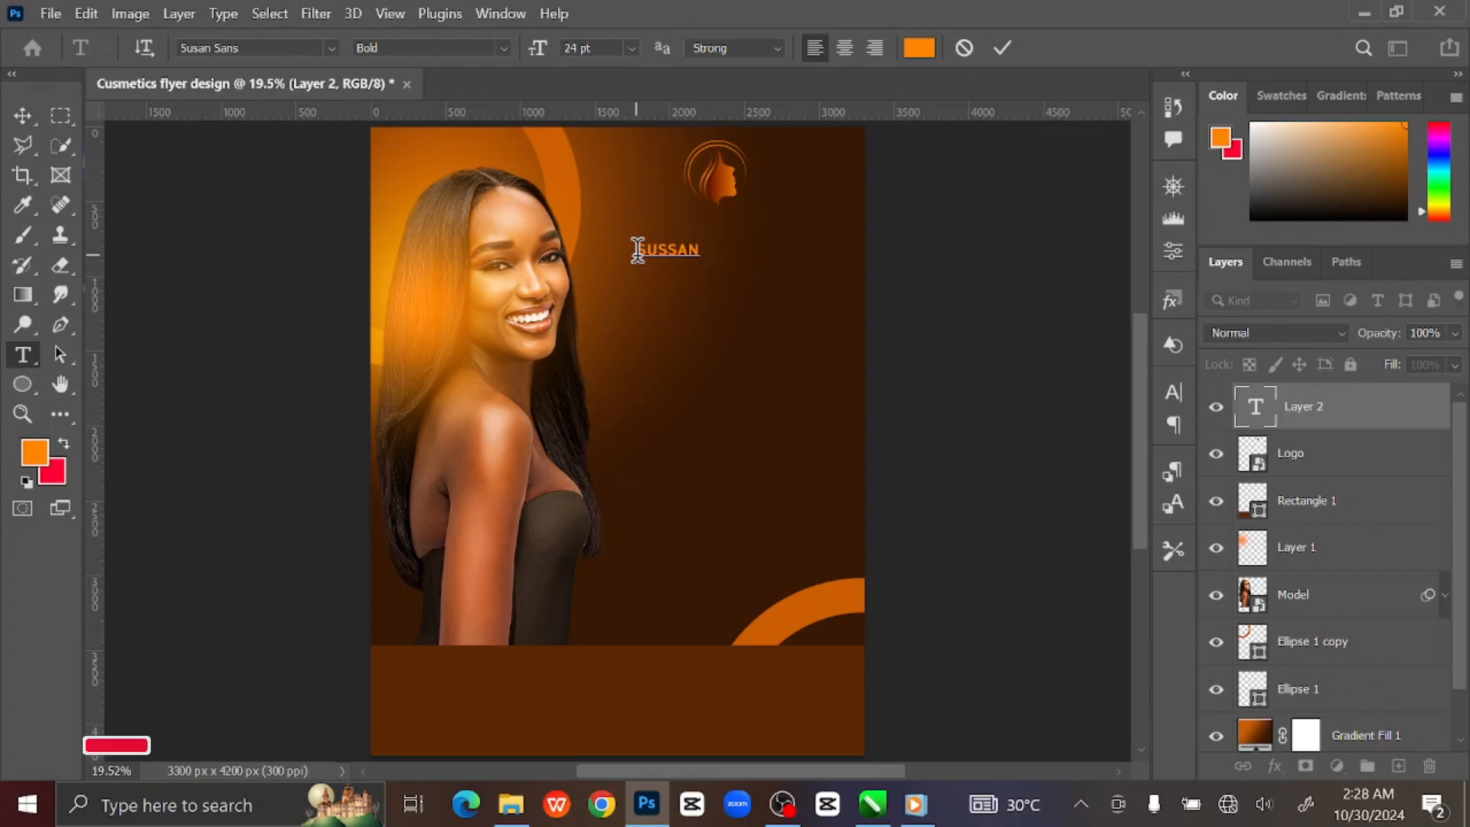
pyautogui.press('ctrl')
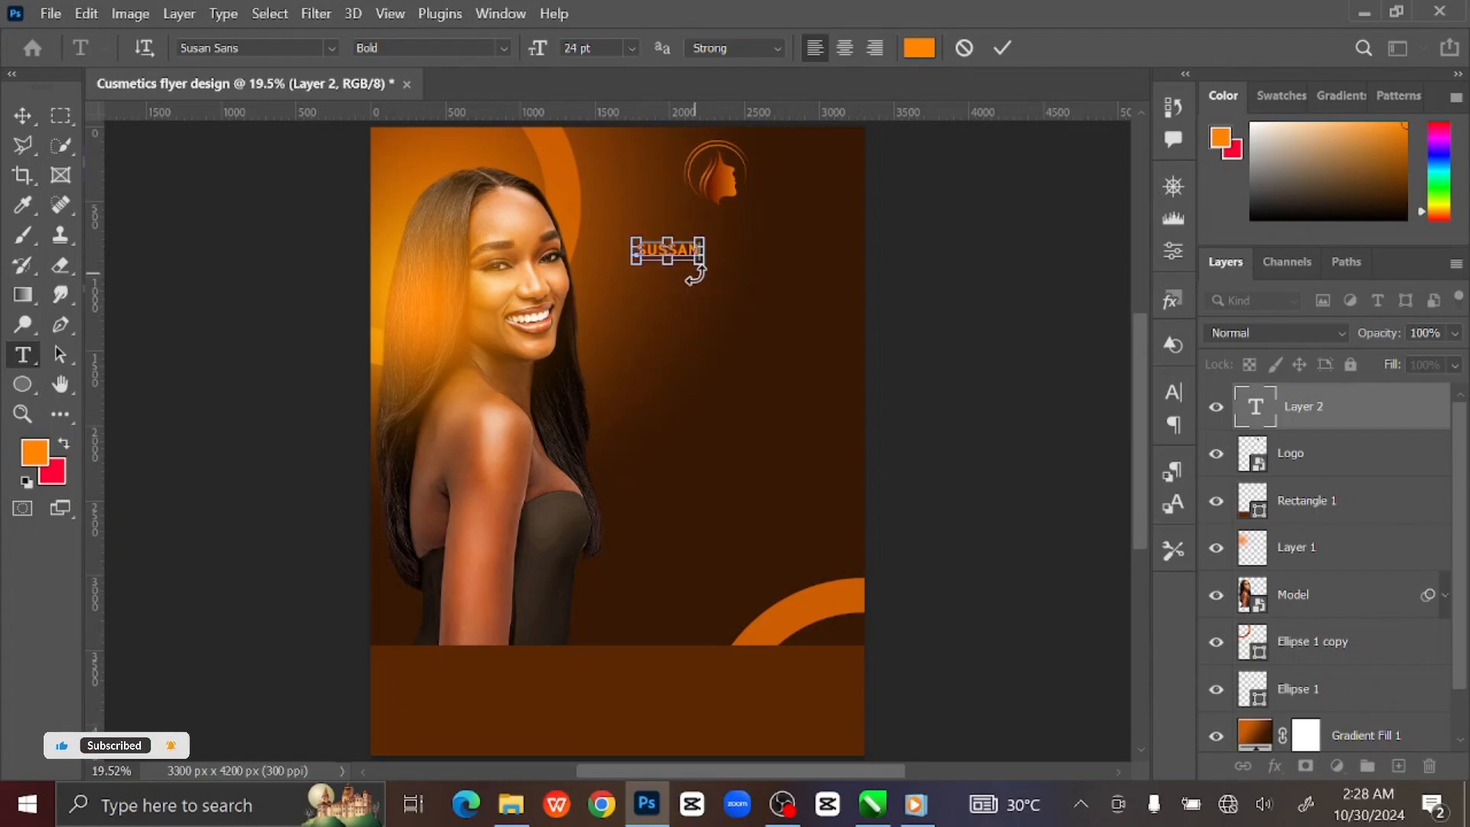
pyautogui.hotkey('ctrl', 'a')
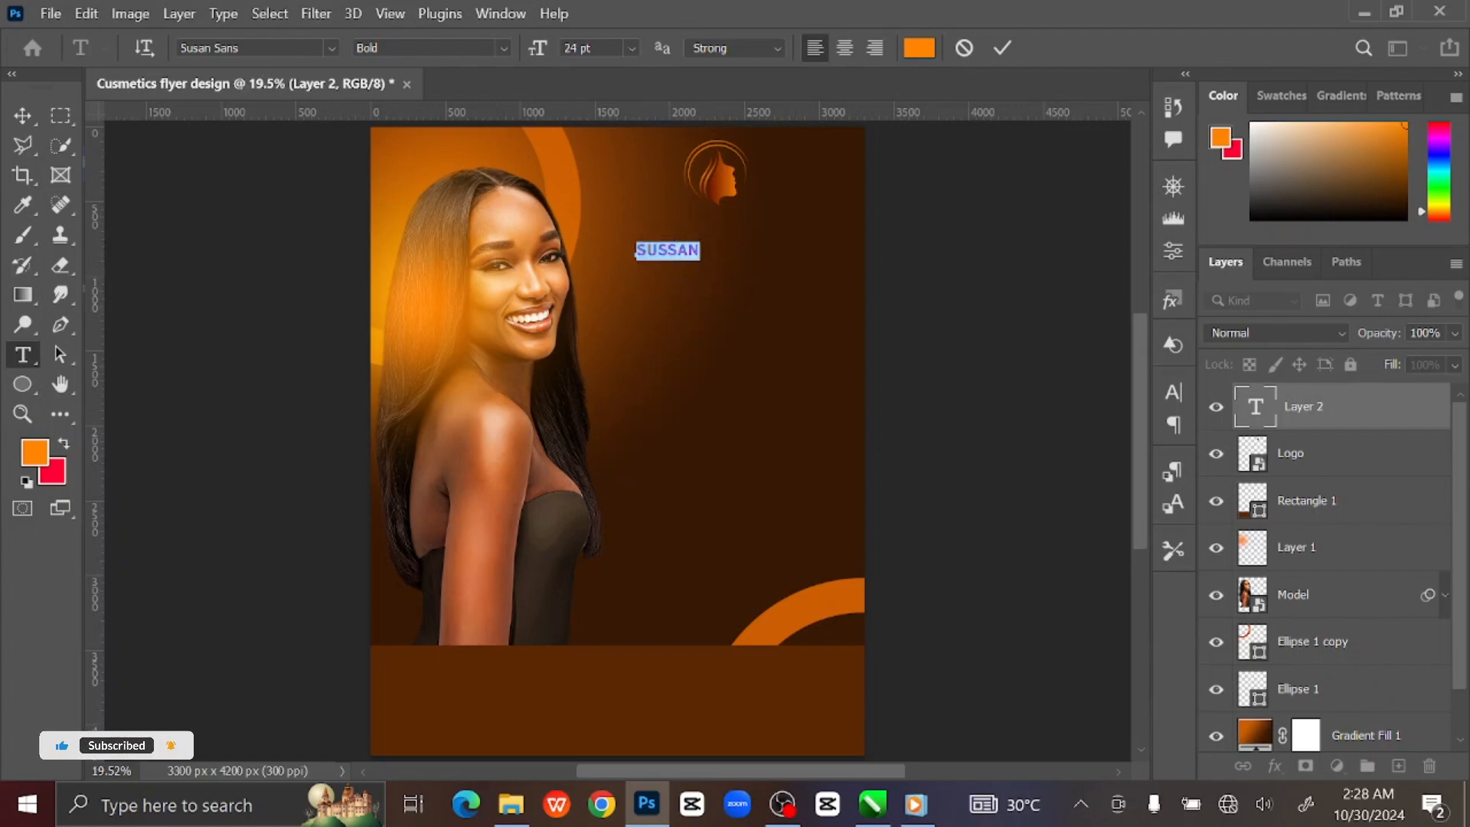
pyautogui.click(257, 49)
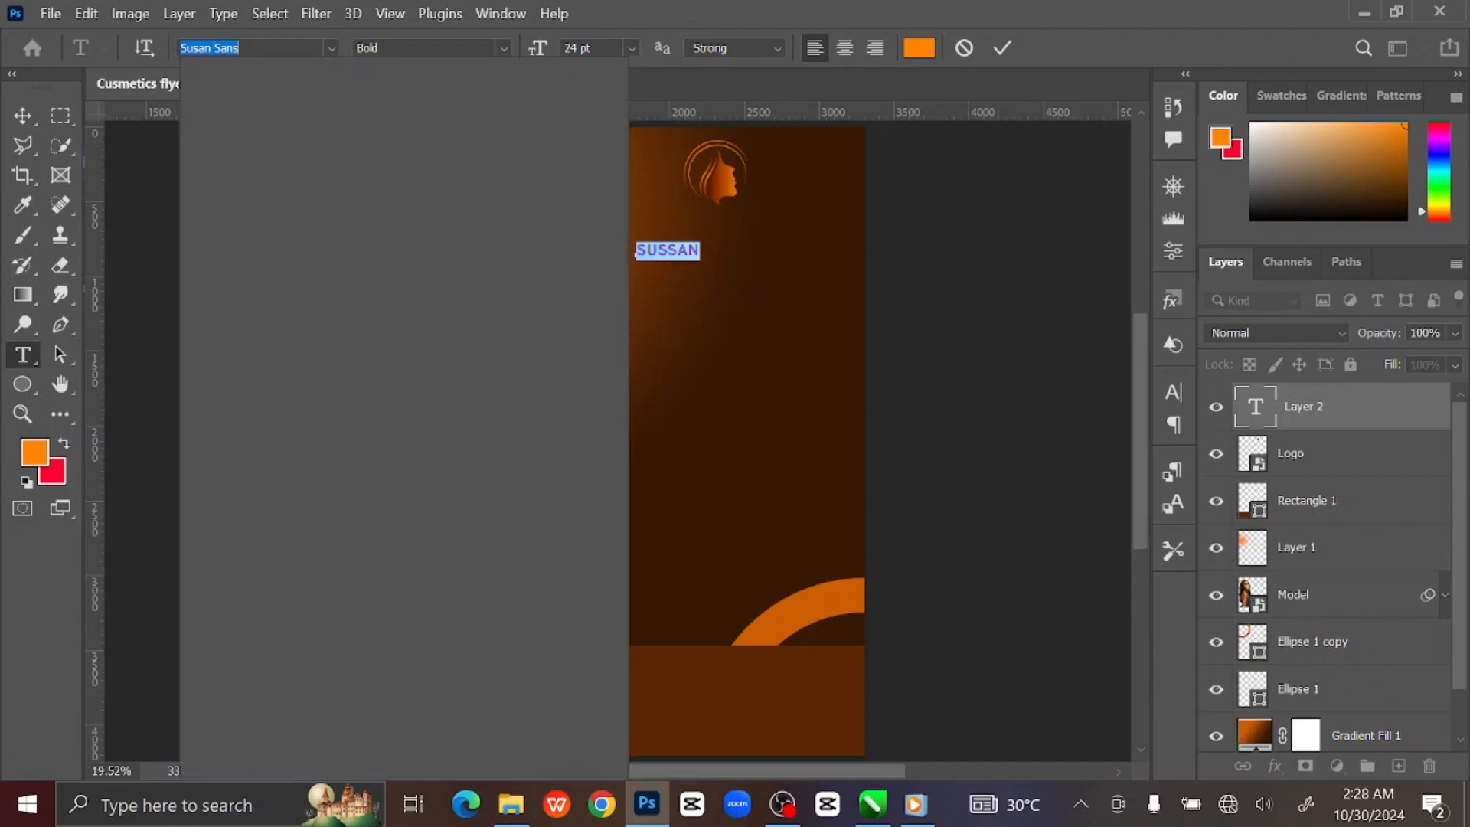
pyautogui.write('STR')
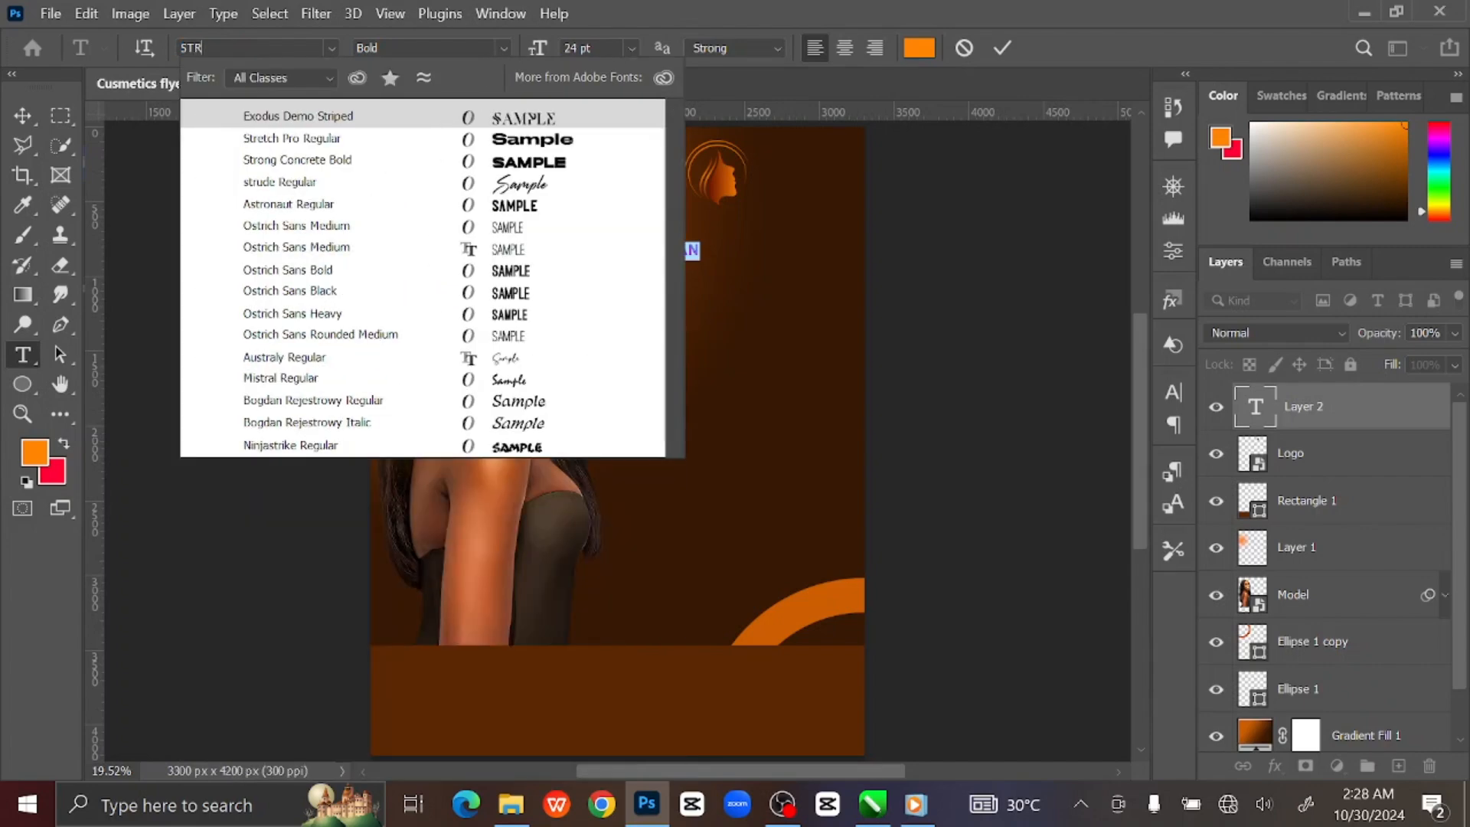
pyautogui.write('E')
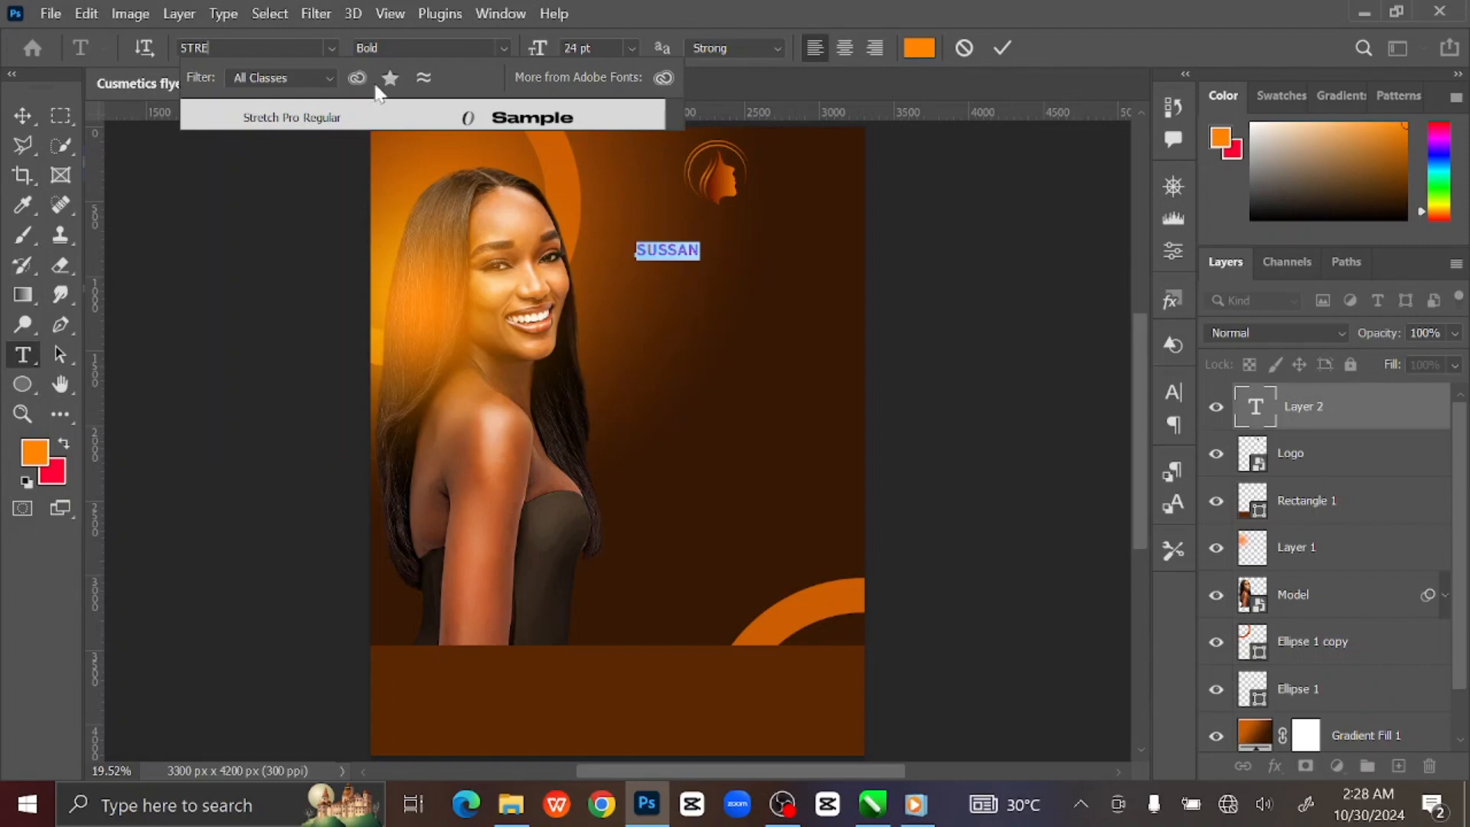
pyautogui.click(357, 122)
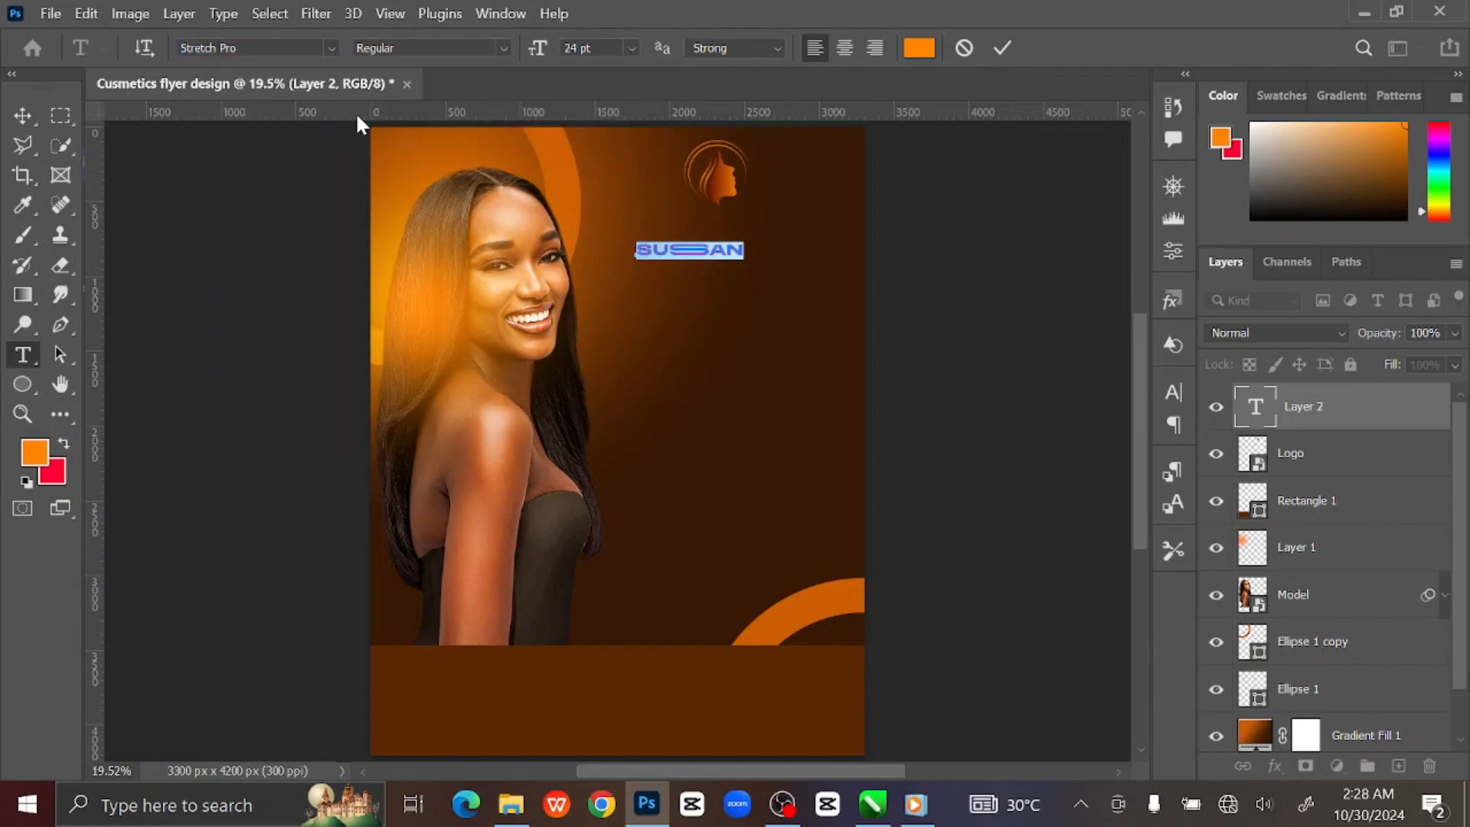
pyautogui.click(1003, 47)
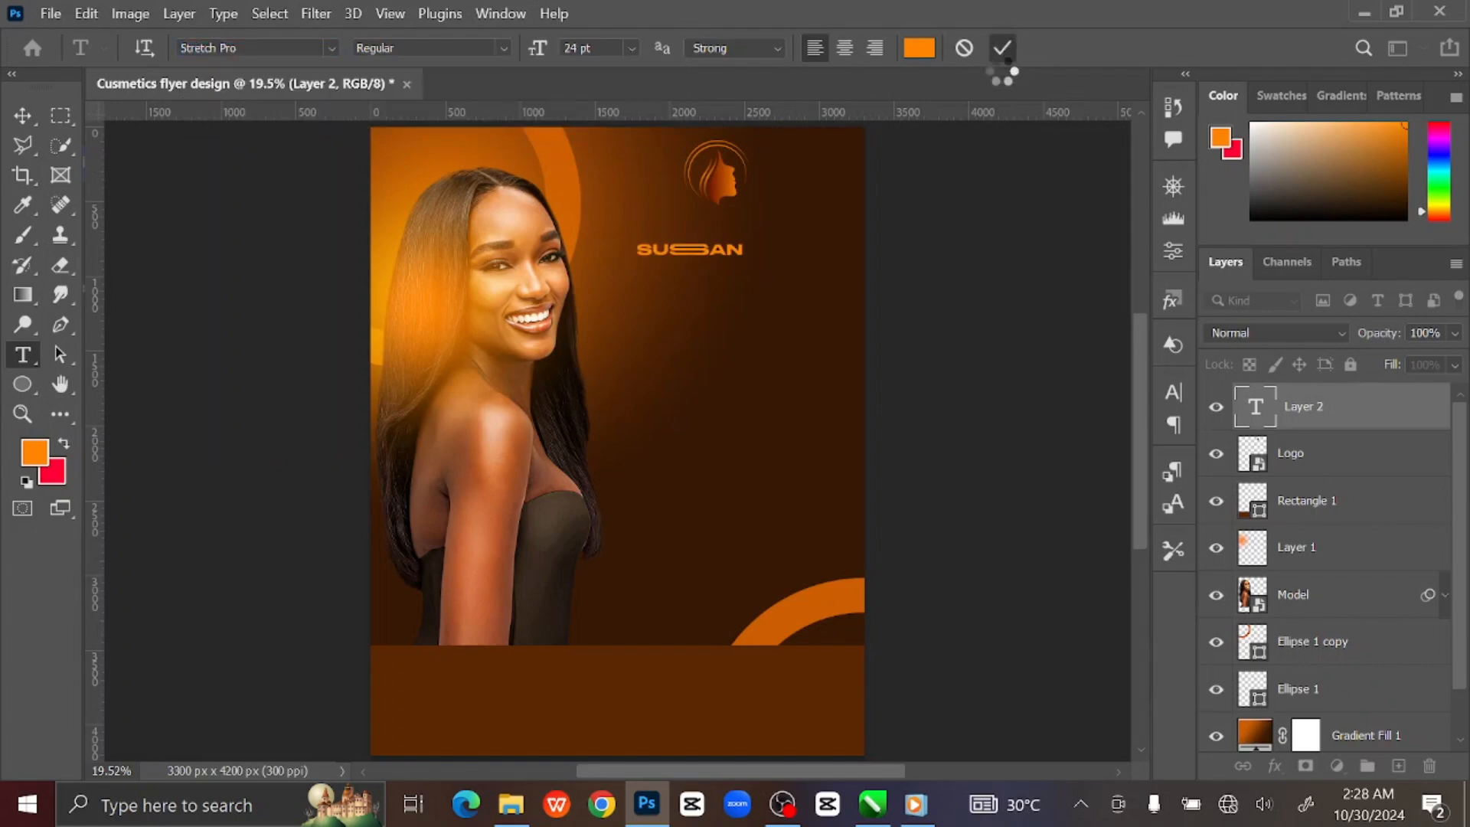
# Scale the SUSSAN title to 154.59% under the logo, then zoom in to check it.
pyautogui.click(23, 115)
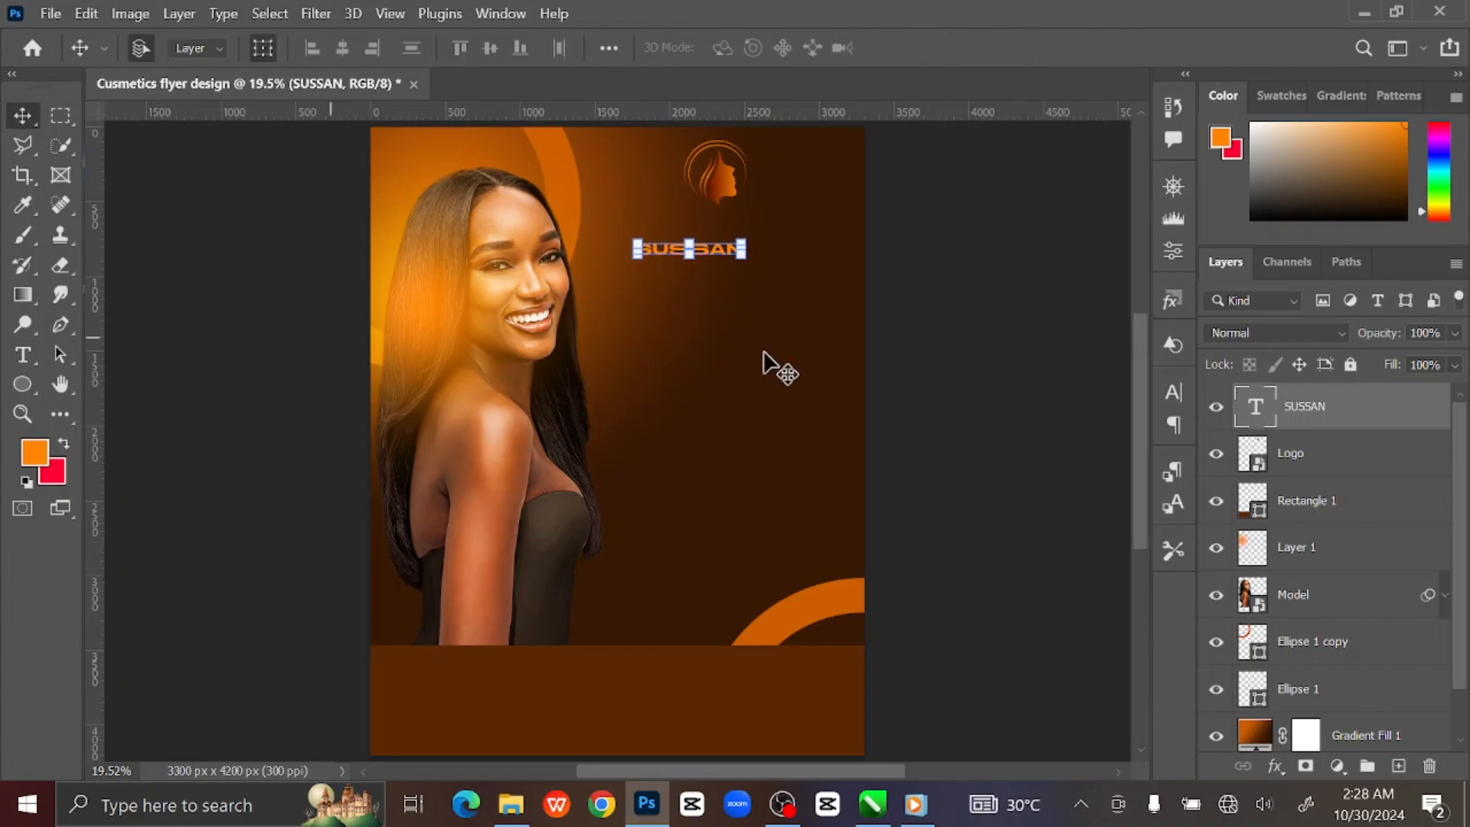
pyautogui.click(739, 251)
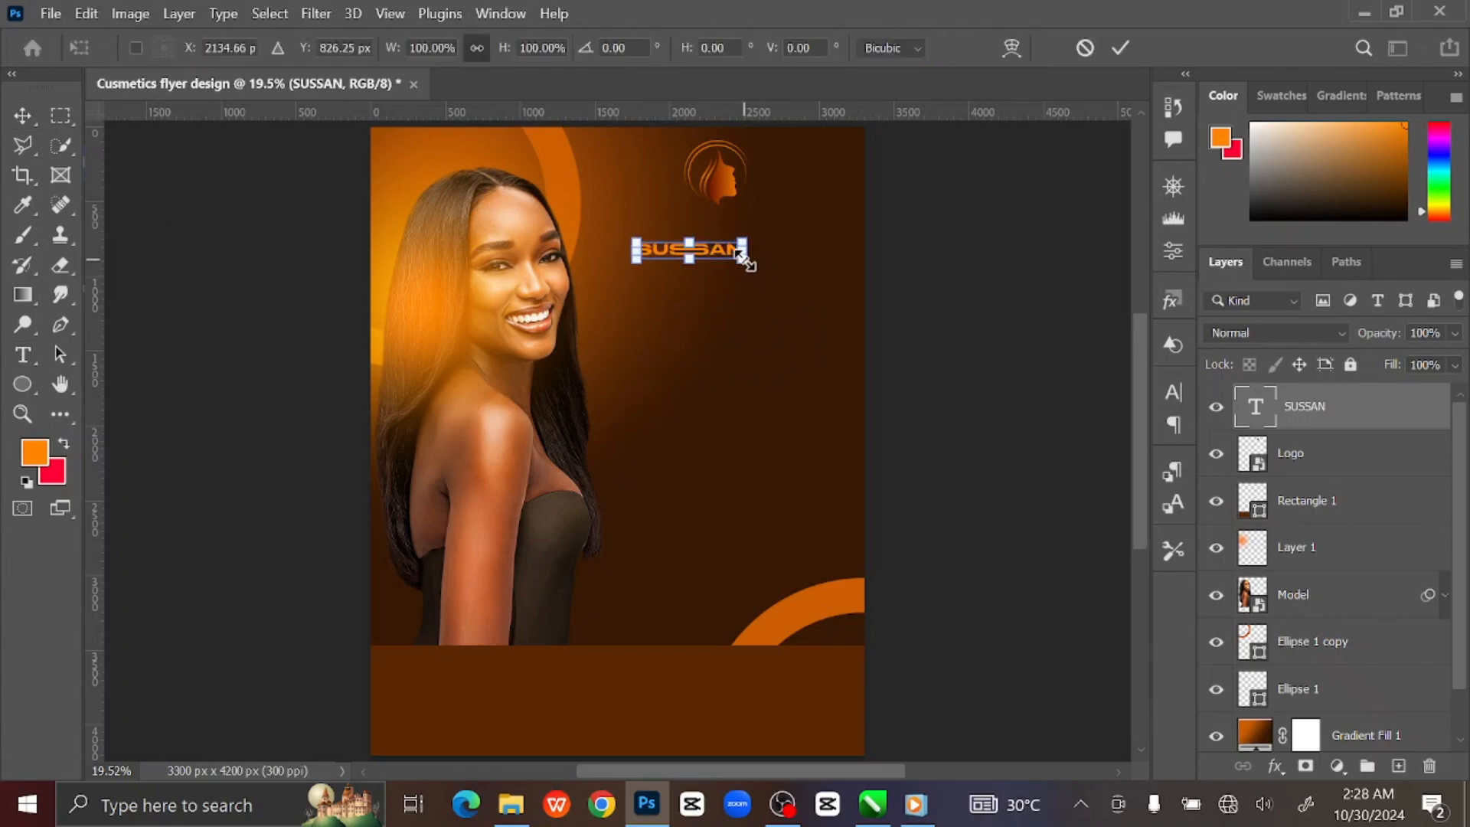
pyautogui.moveTo(740, 255)
pyautogui.mouseDown()
pyautogui.moveTo(774, 265)
pyautogui.moveTo(727, 252)
pyautogui.moveTo(748, 230)
pyautogui.mouseUp()
pyautogui.click(1121, 48)
pyautogui.click(983, 270)
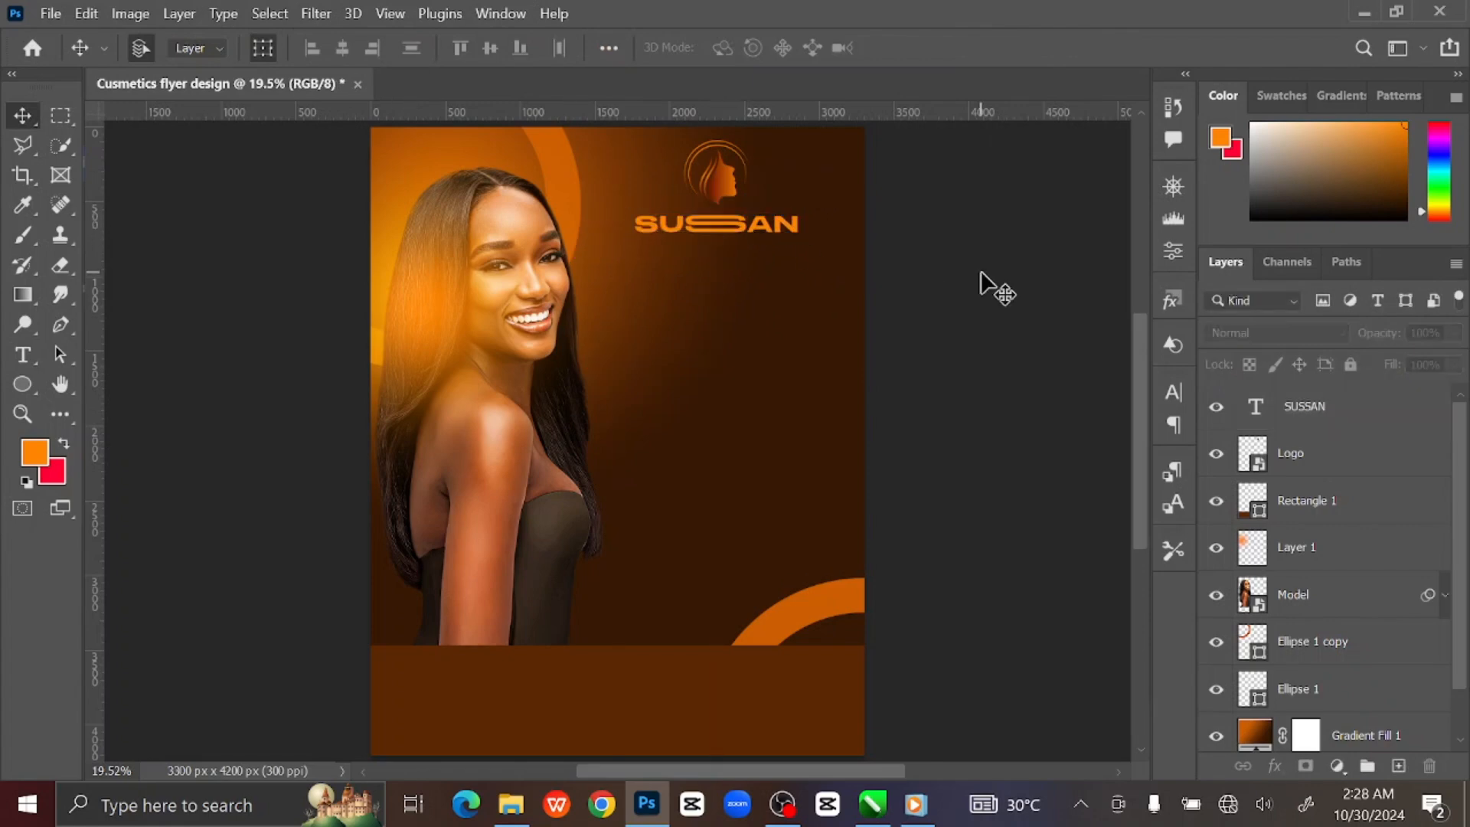
pyautogui.hotkey('ctrl', '+')
pyautogui.hotkey('ctrl', '+')
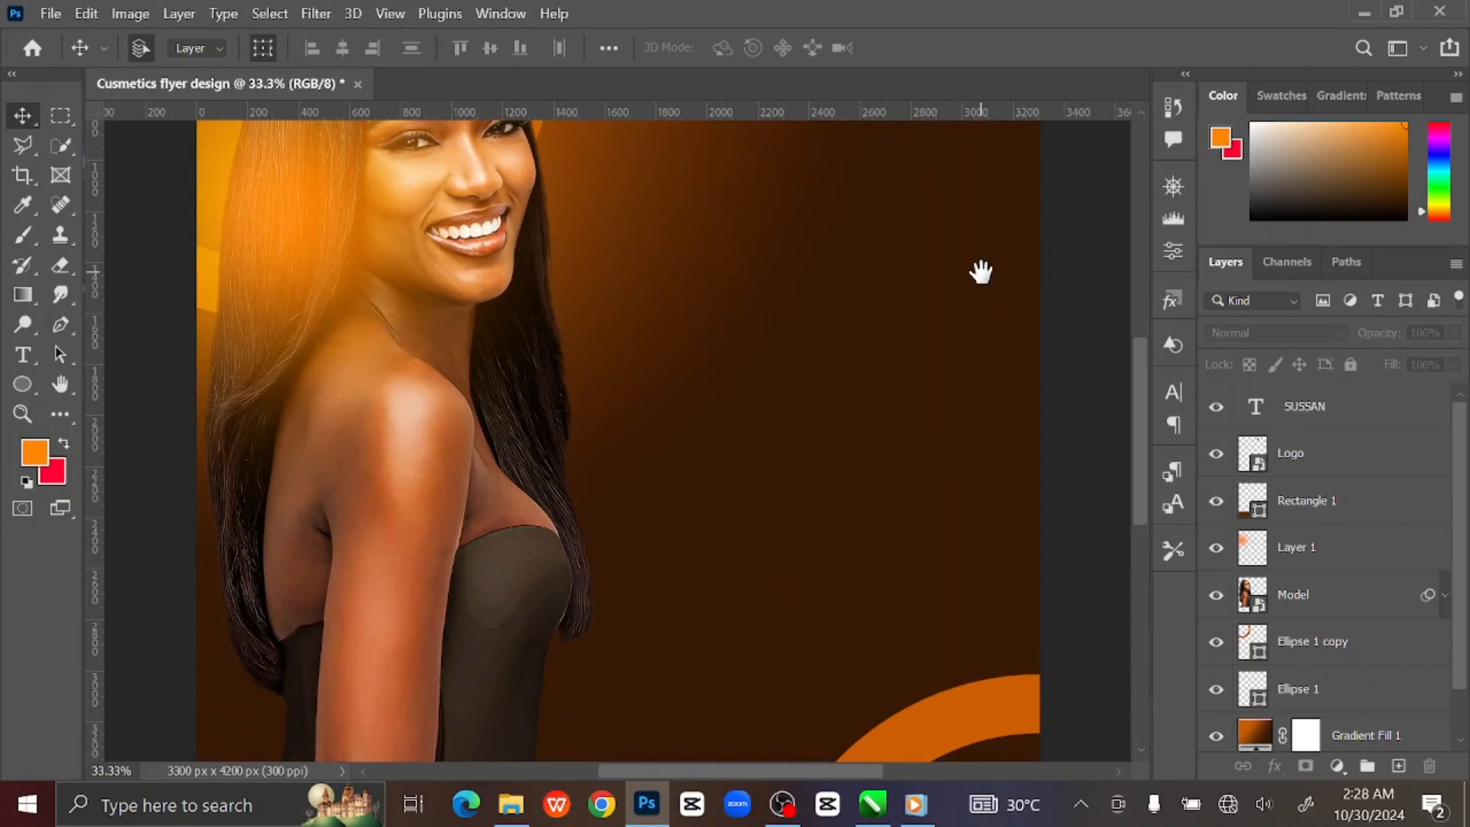
pyautogui.moveTo(981, 272); pyautogui.dragTo(934, 591)
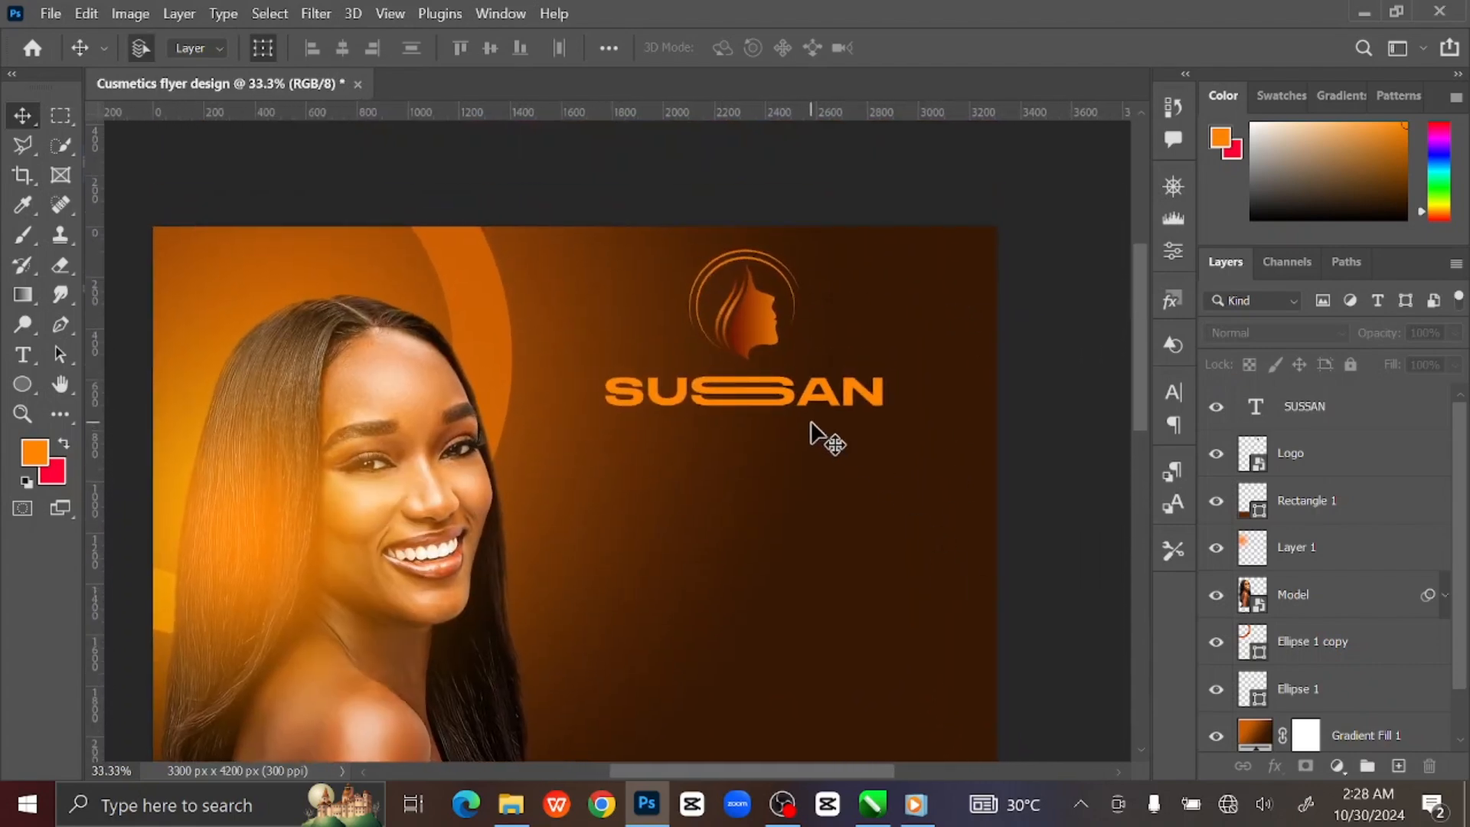
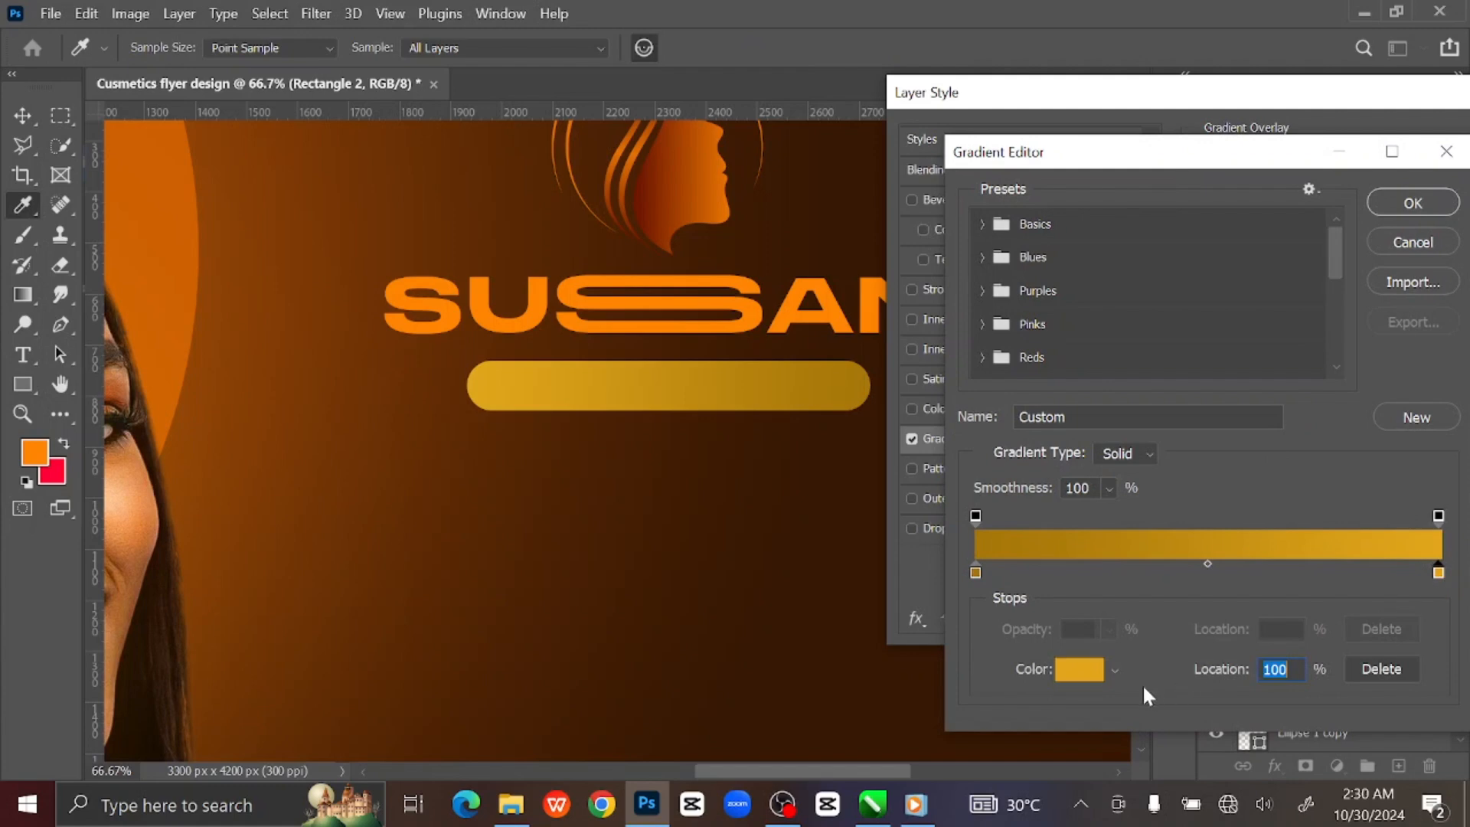
# Set the right gradient stop to the SUSSAN orange and the left stop to dark brown #592804.
pyautogui.click(1080, 671)
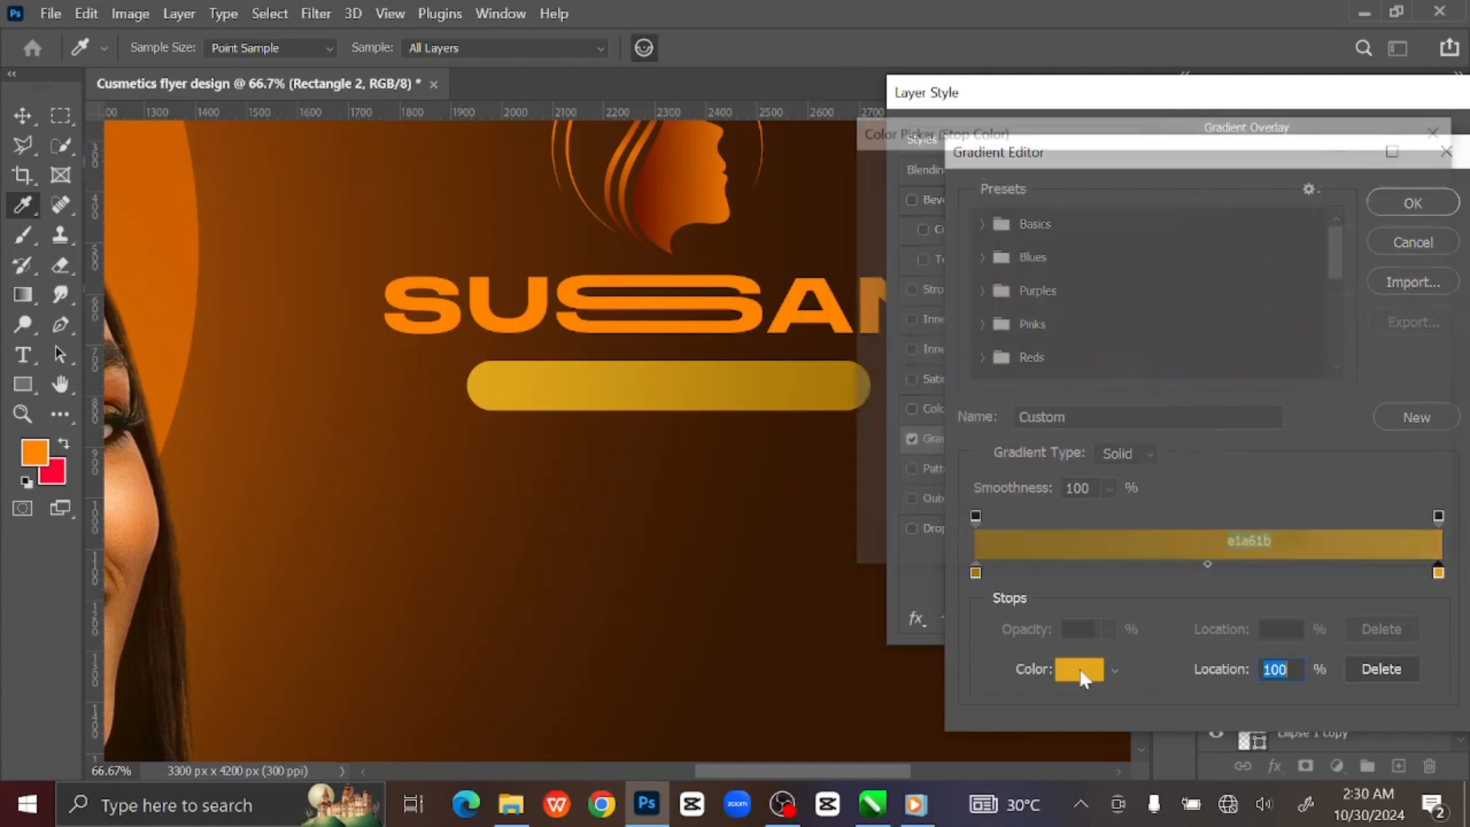
pyautogui.click(756, 312)
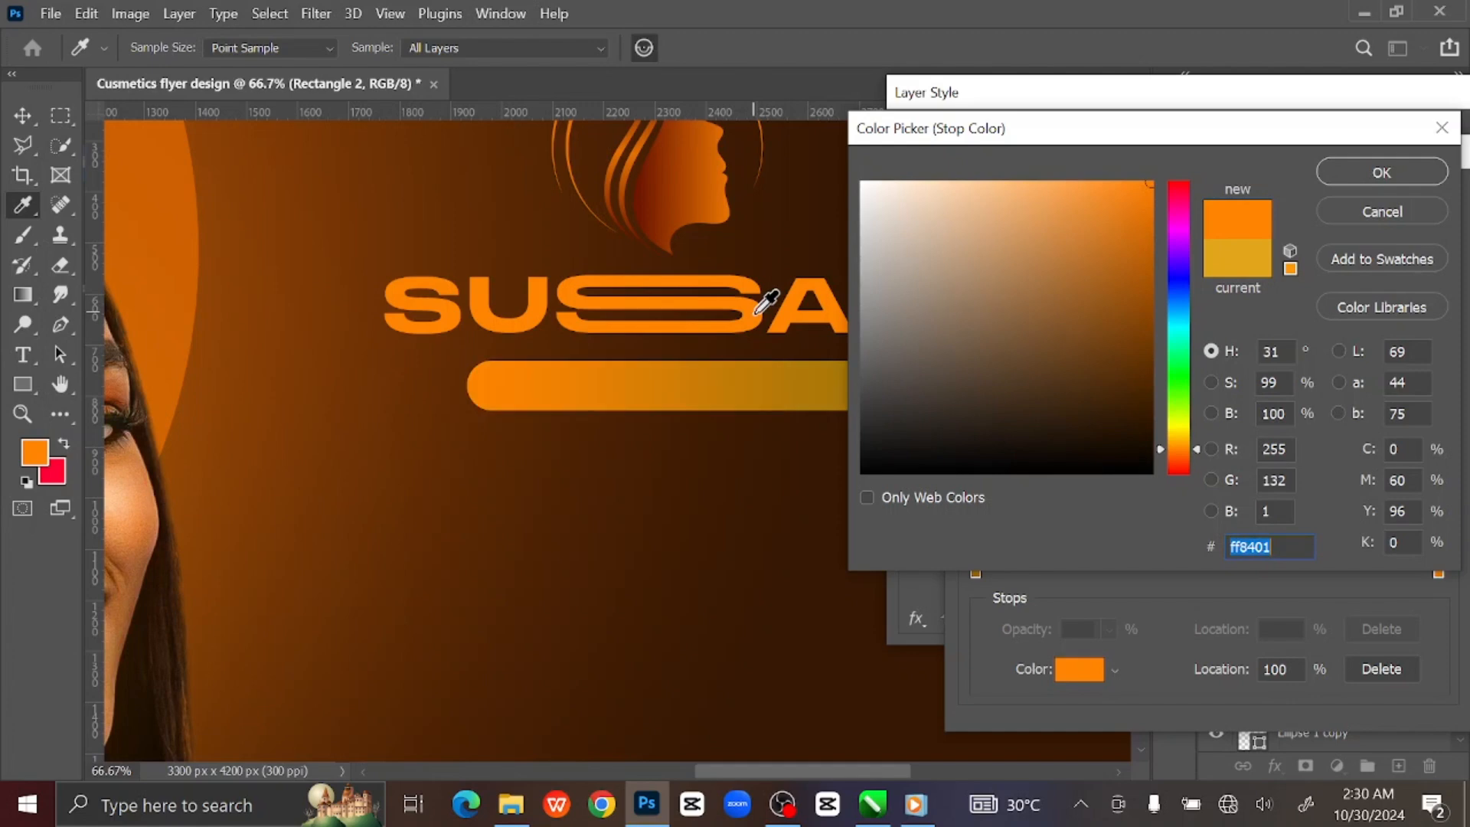
pyautogui.click(1407, 174)
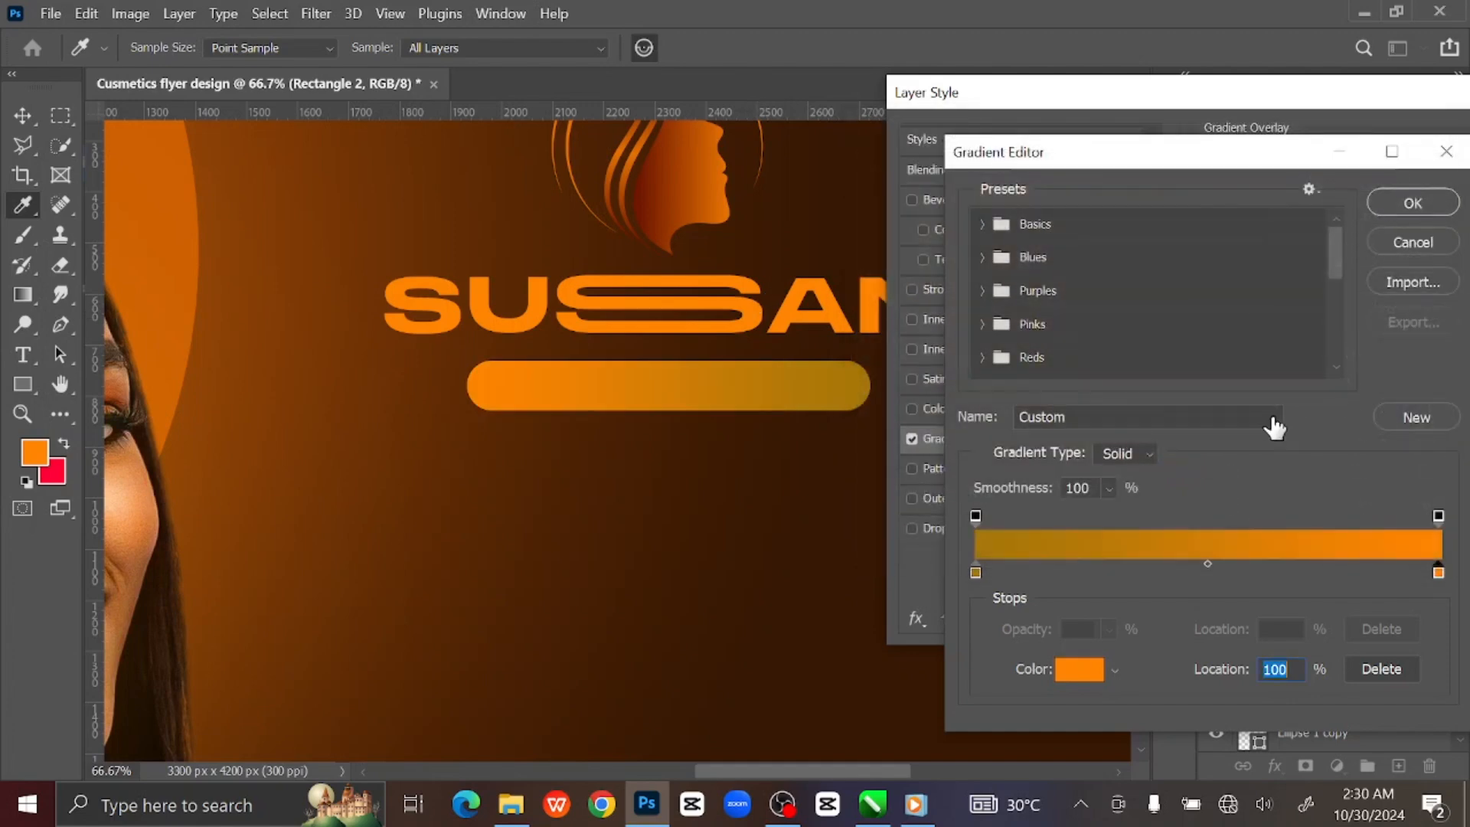
pyautogui.click(975, 571)
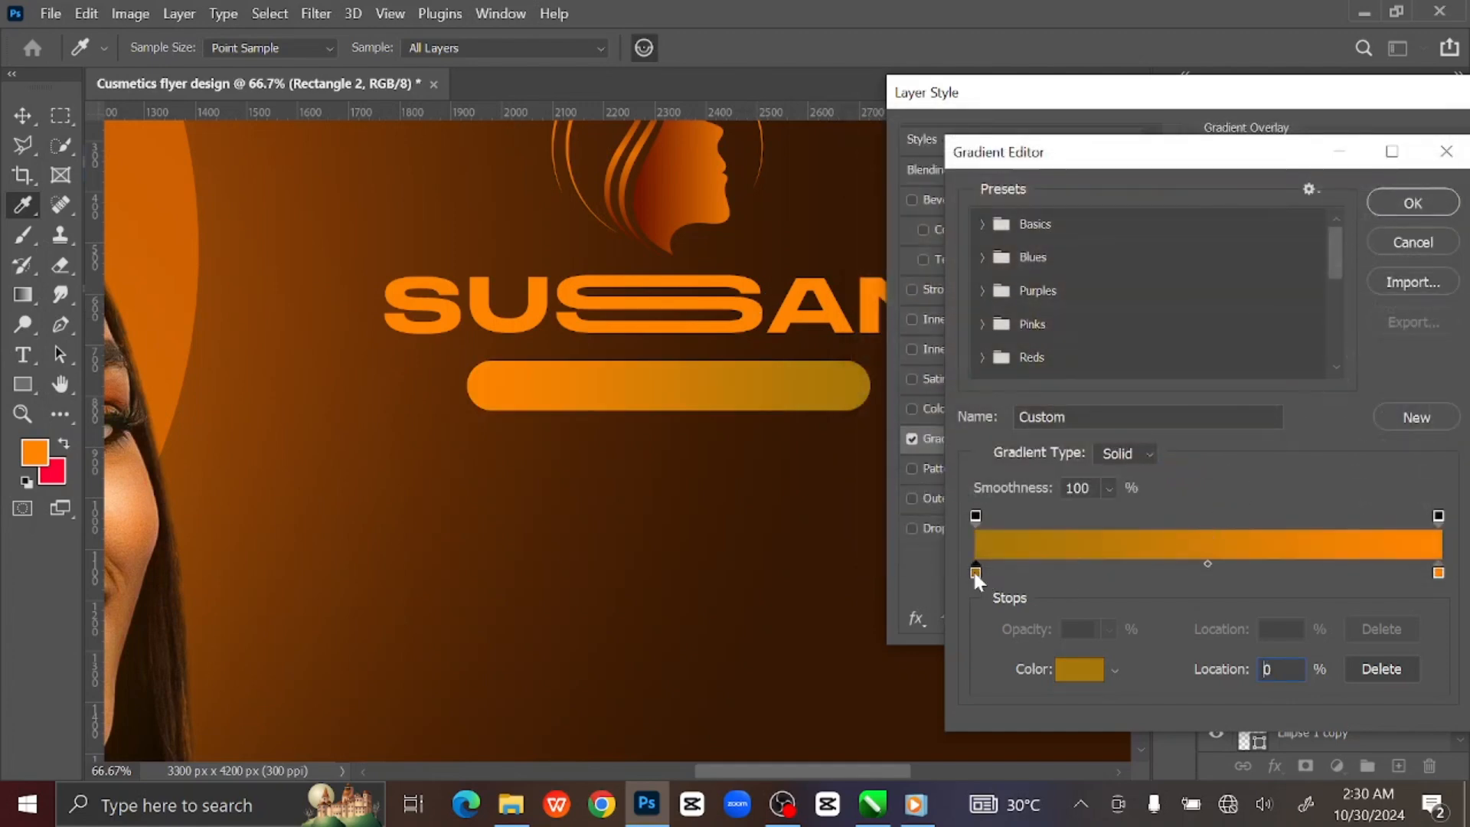
pyautogui.click(1073, 672)
pyautogui.click(485, 441)
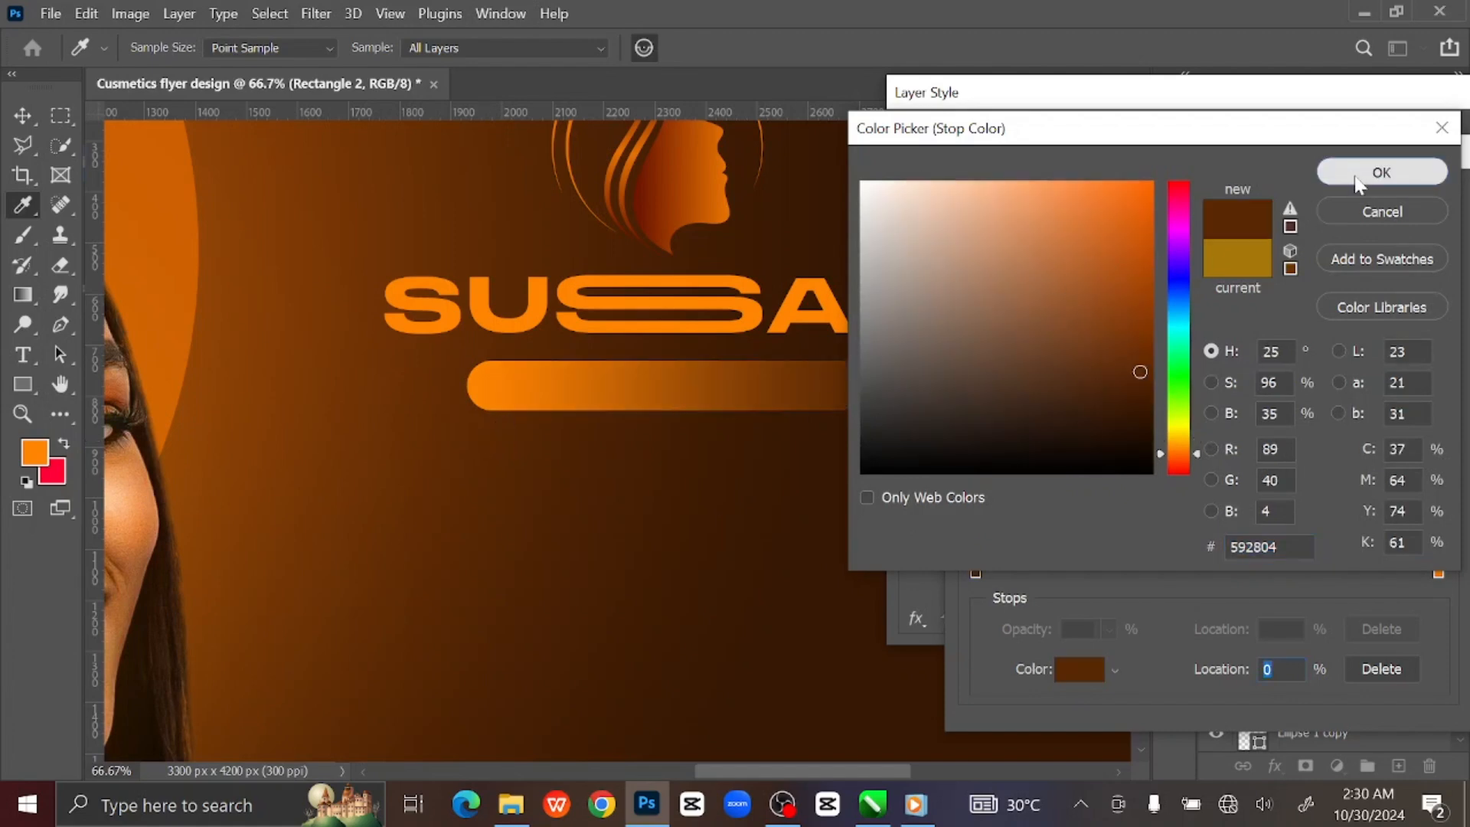
pyautogui.click(1378, 176)
pyautogui.click(1411, 204)
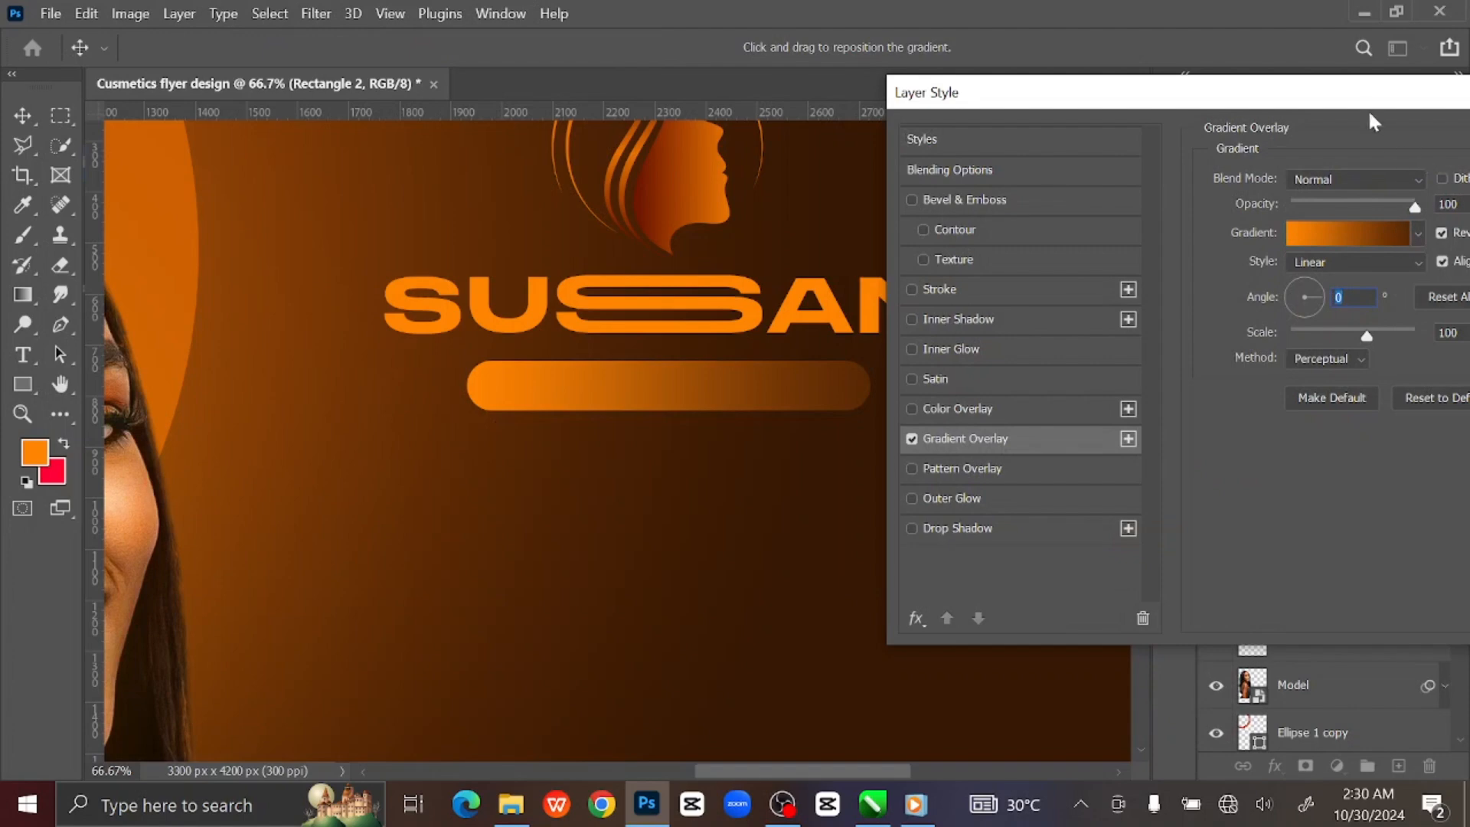
# Uncheck Reverse and apply the brown-to-orange Gradient Overlay to the Rectangle 2 bar.
pyautogui.moveTo(1370, 107); pyautogui.dragTo(1296, 117)
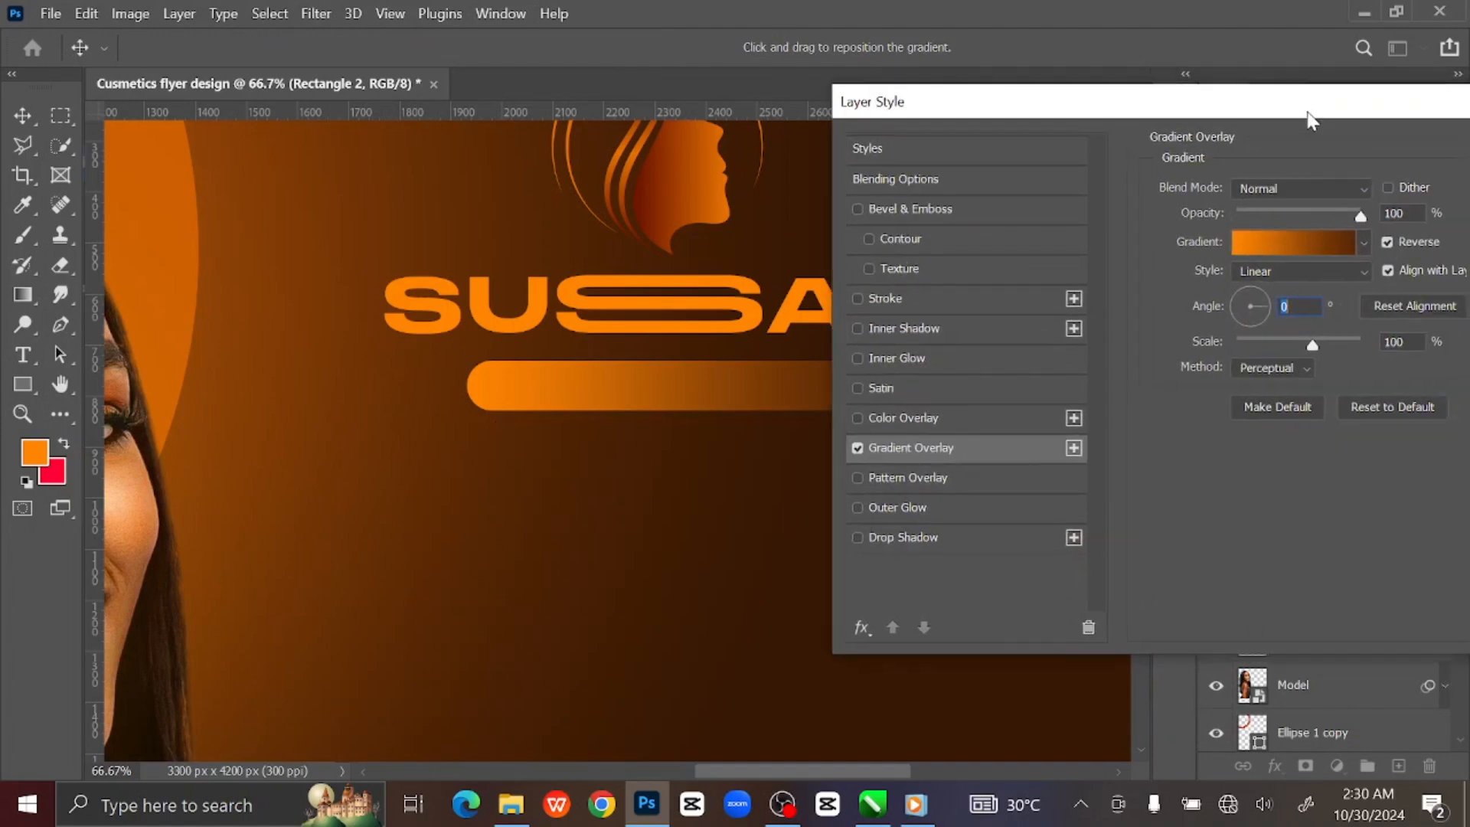
pyautogui.click(1366, 242)
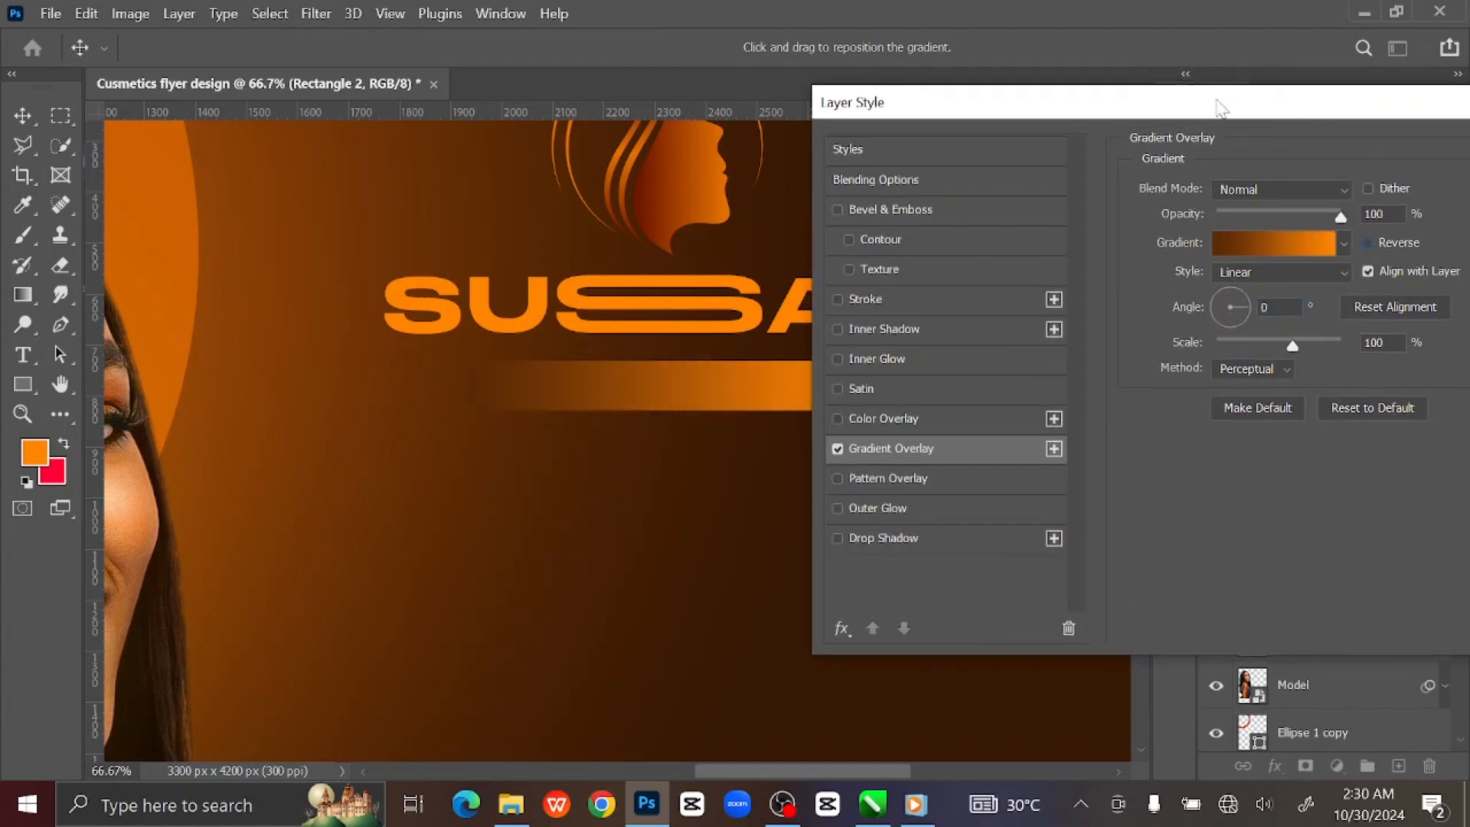
pyautogui.moveTo(1223, 108); pyautogui.dragTo(677, 211)
pyautogui.click(1019, 257)
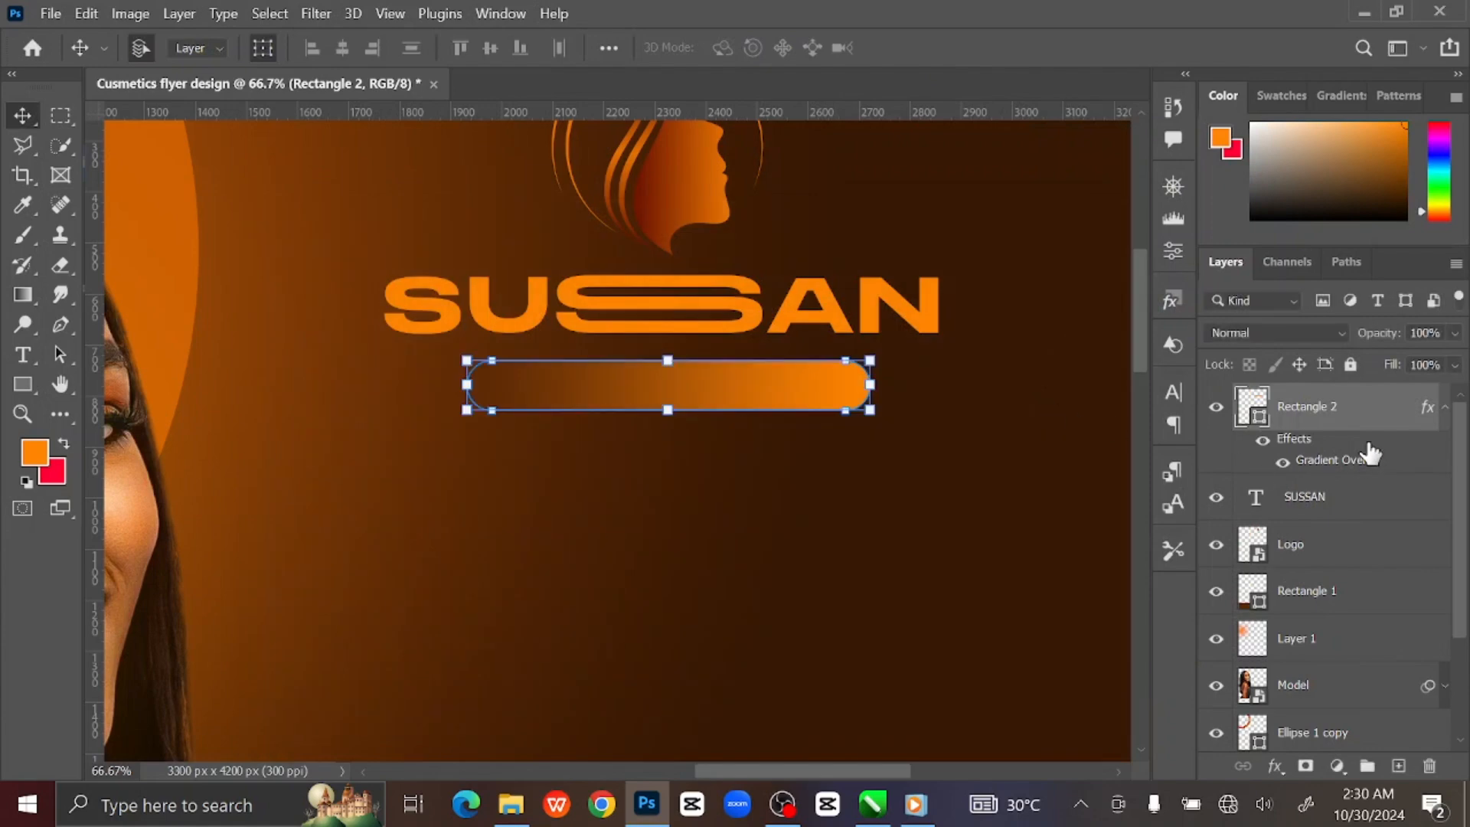
# Add a new layer and pick the Horizontal Type Tool with the Montserrat SemiBold font.
pyautogui.click(1443, 418)
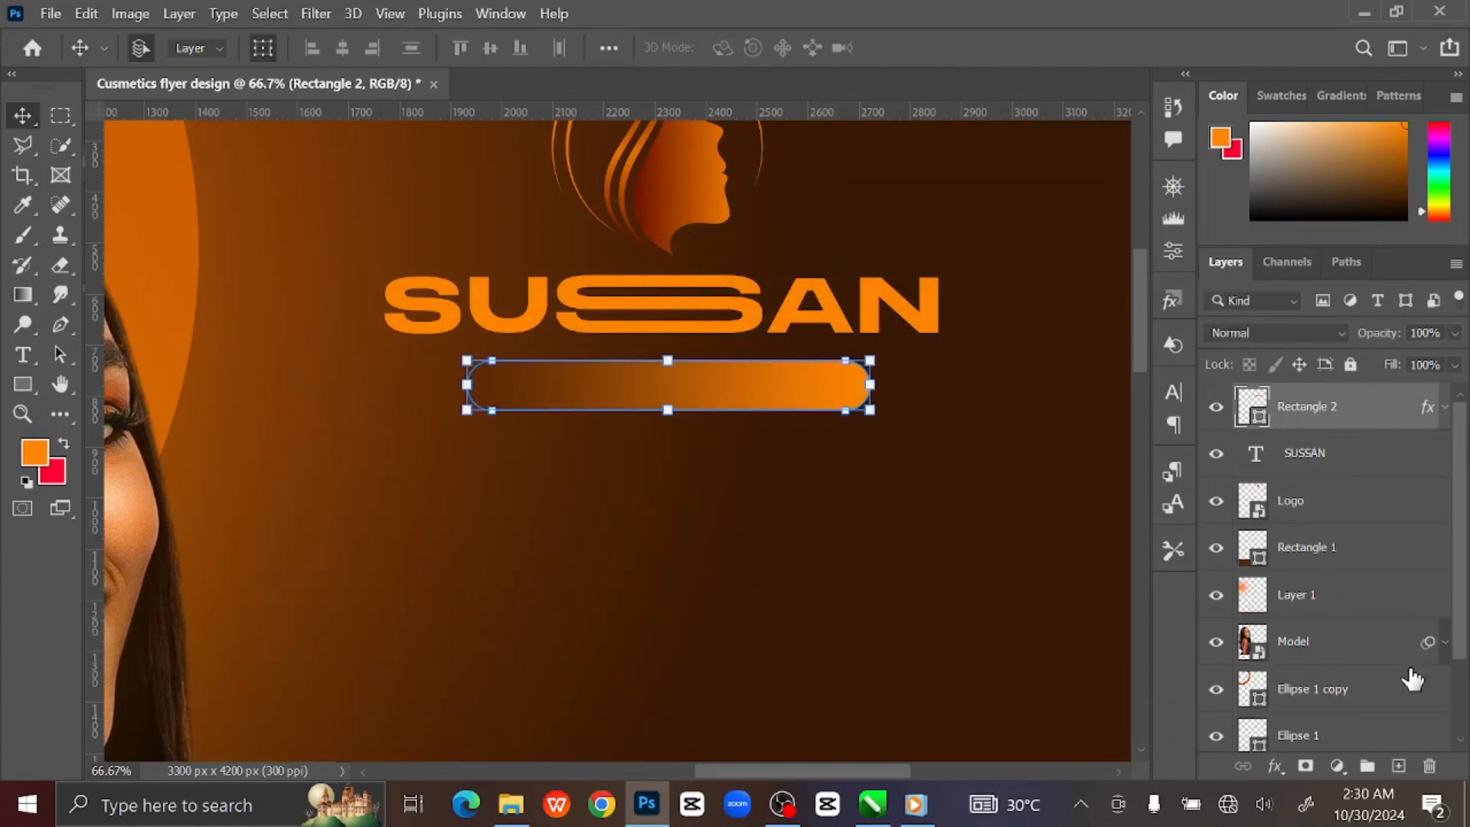
pyautogui.click(1398, 766)
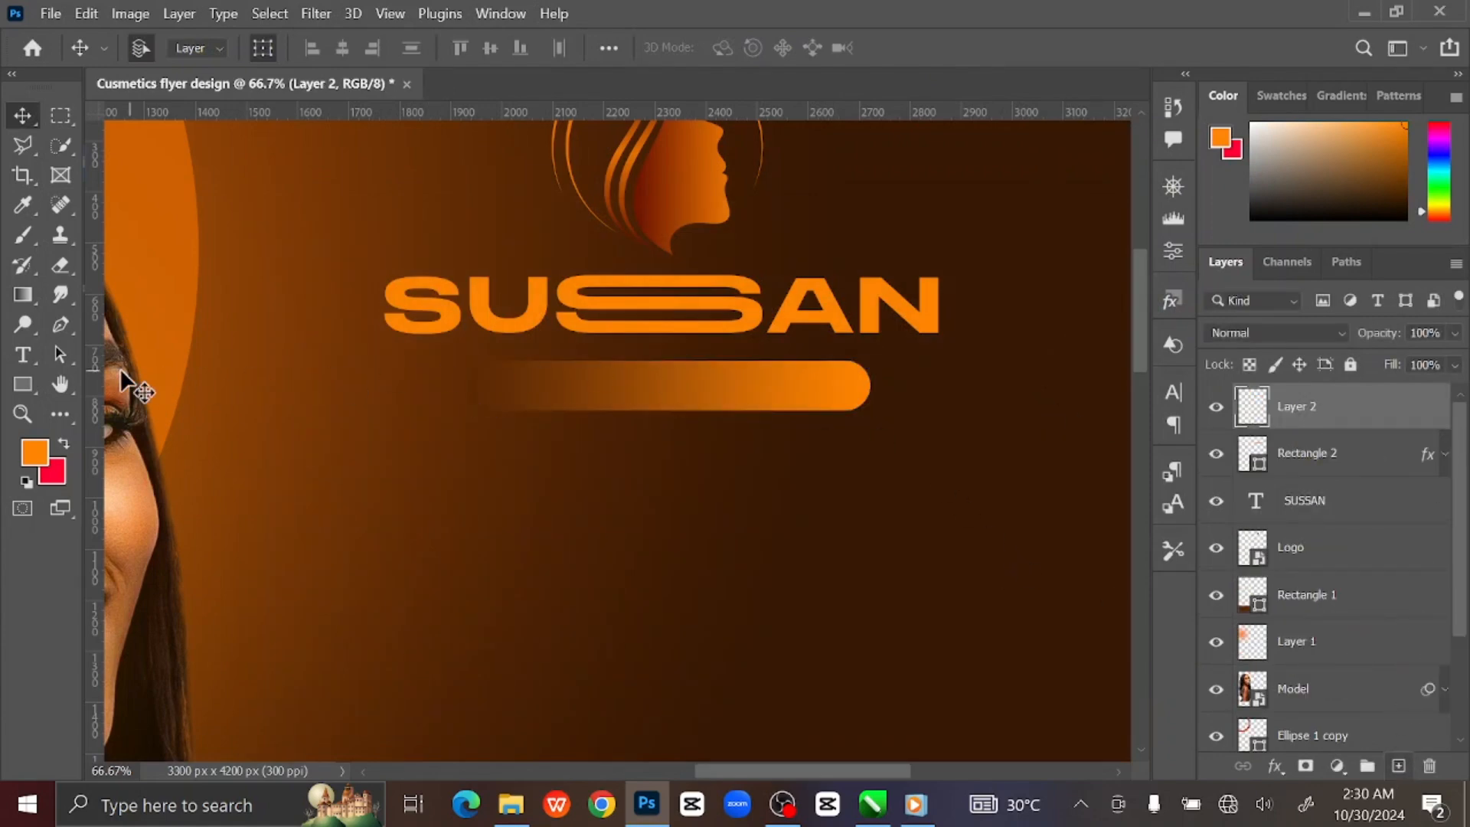
pyautogui.rightClick(25, 360)
pyautogui.click(123, 351)
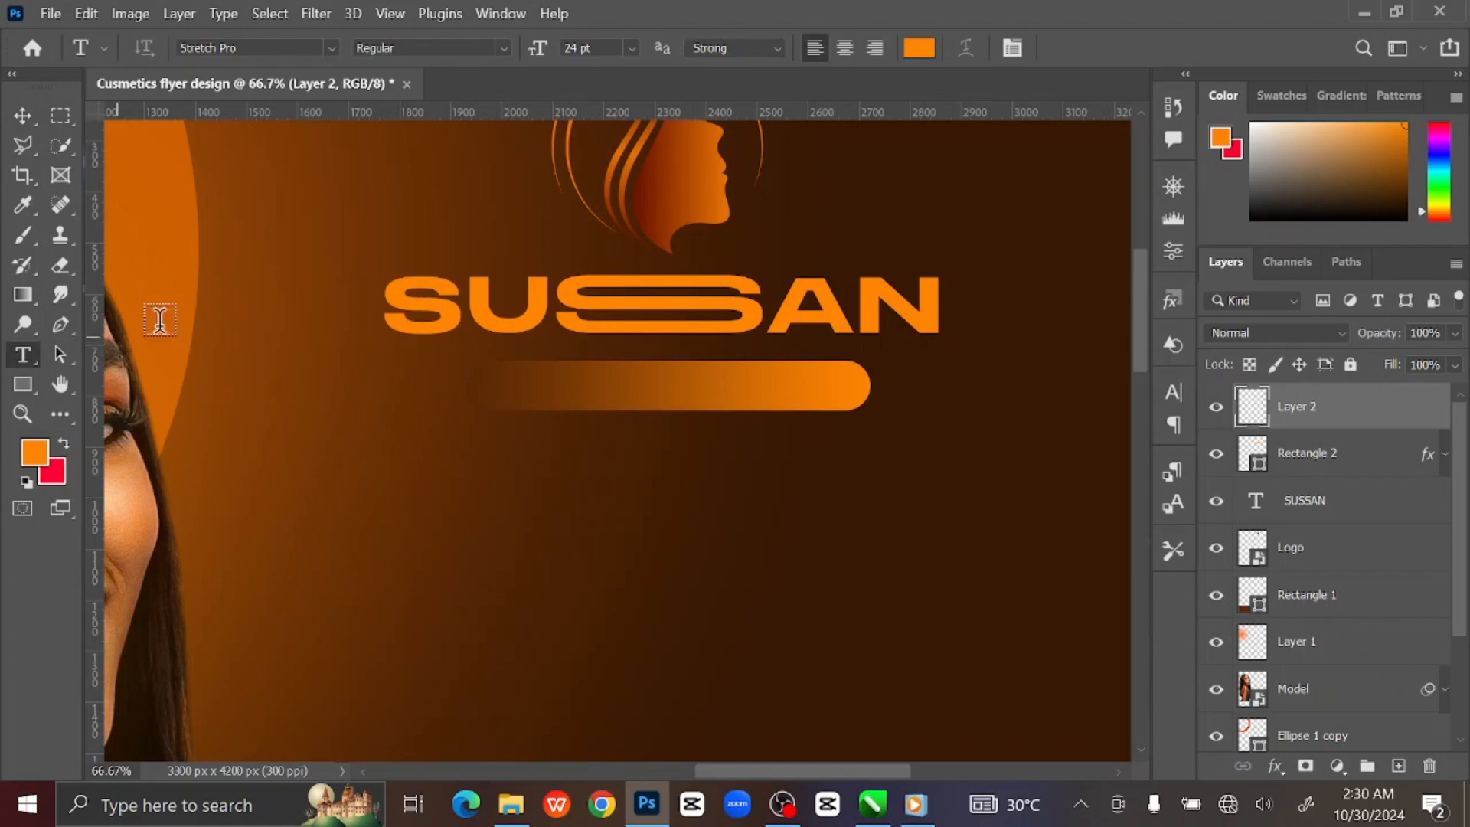
pyautogui.click(276, 48)
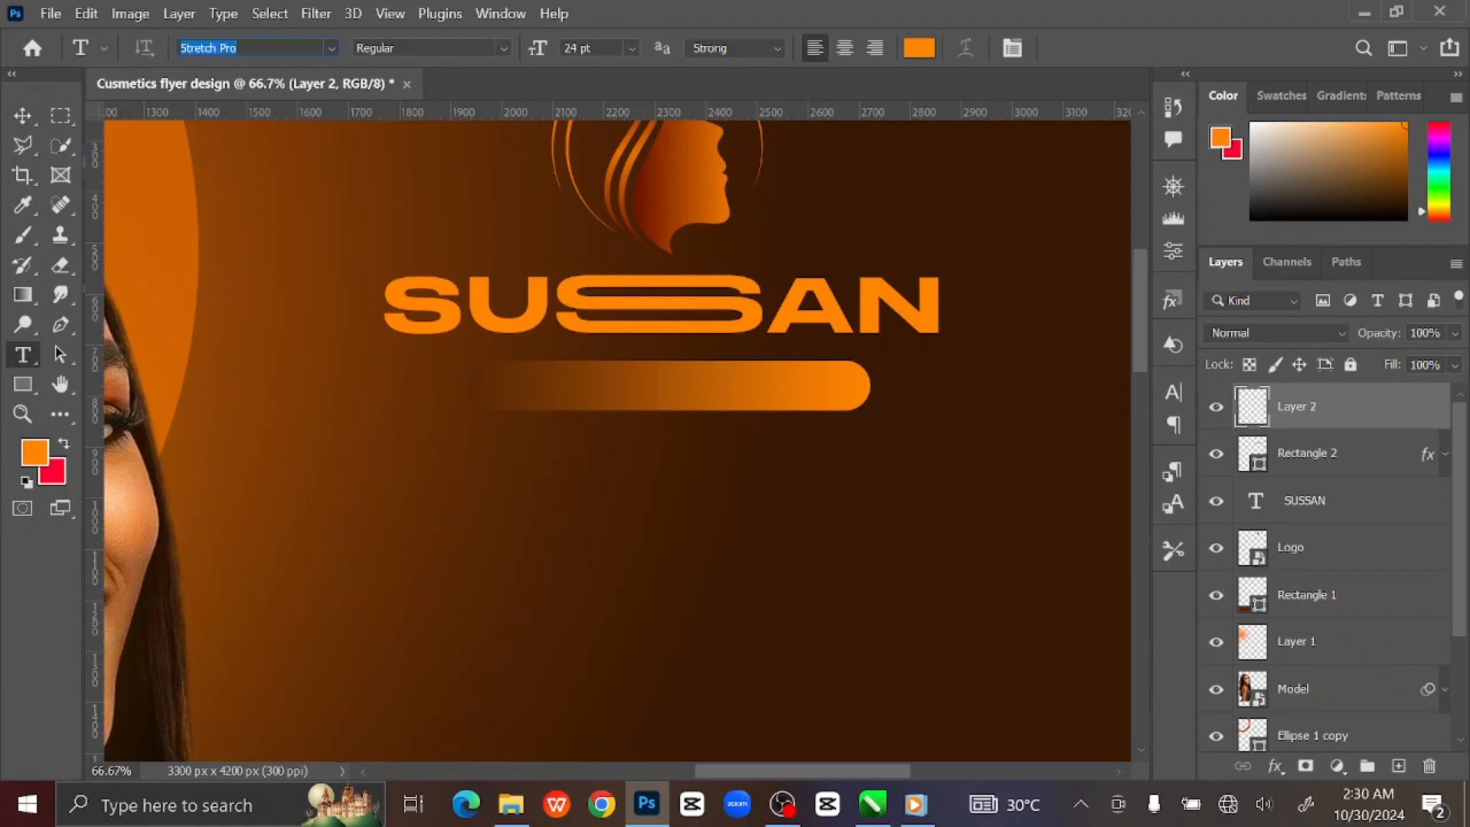
pyautogui.write('monts')
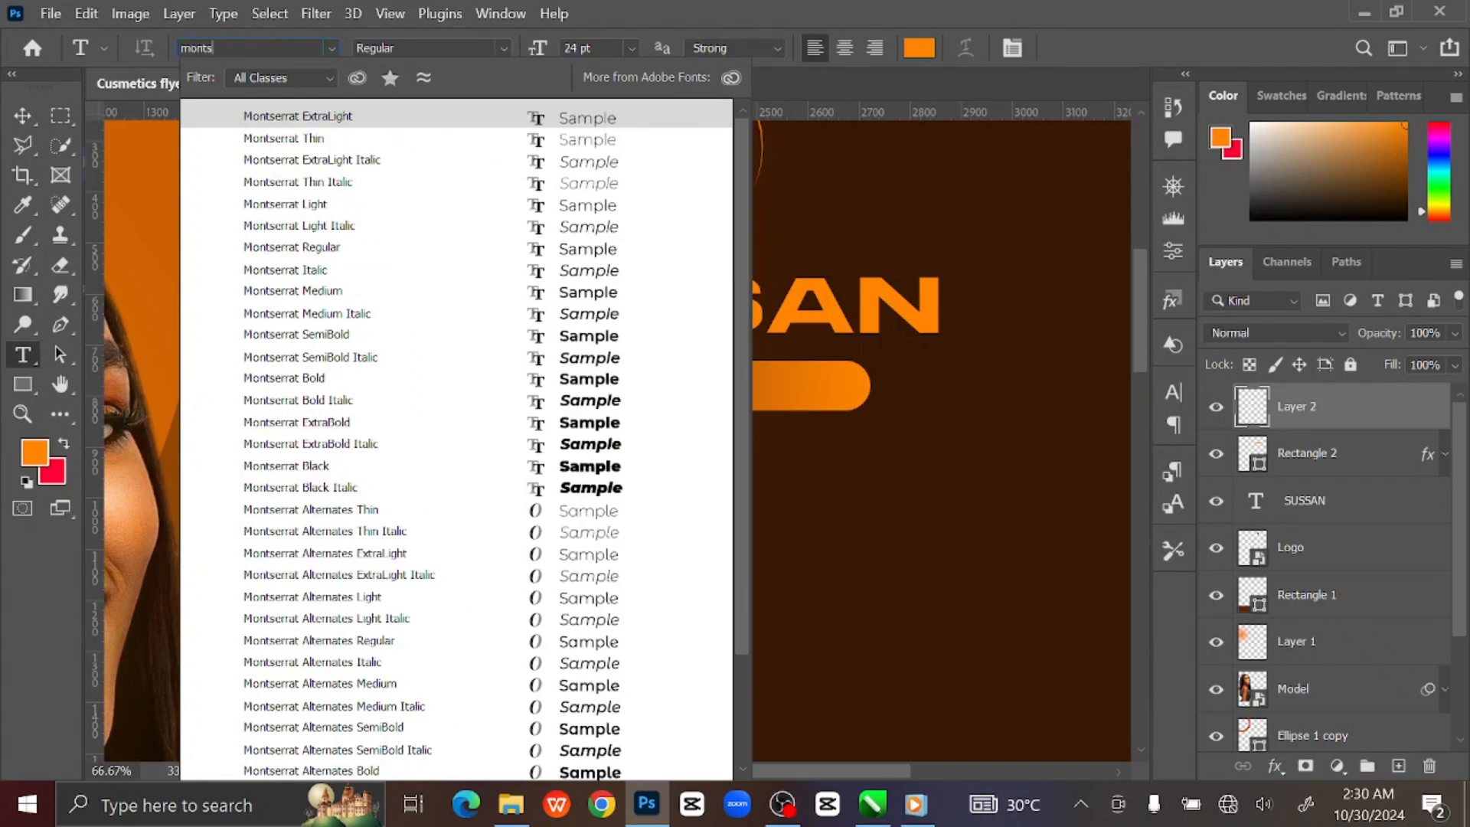
pyautogui.click(595, 338)
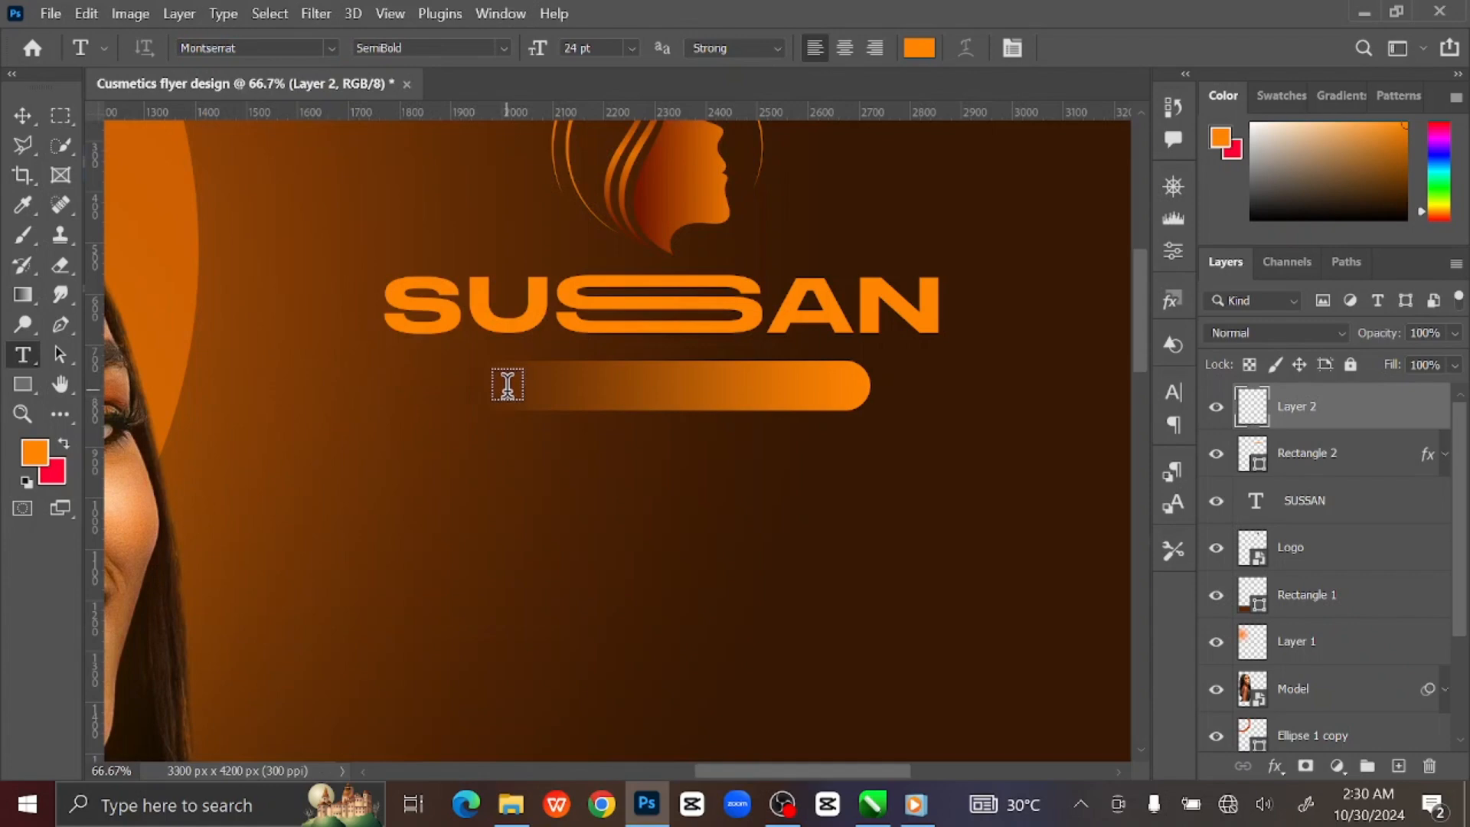
# Set the text colour to white (ffffff) and type BEAUTY HOME on the gradient bar.
pyautogui.click(919, 48)
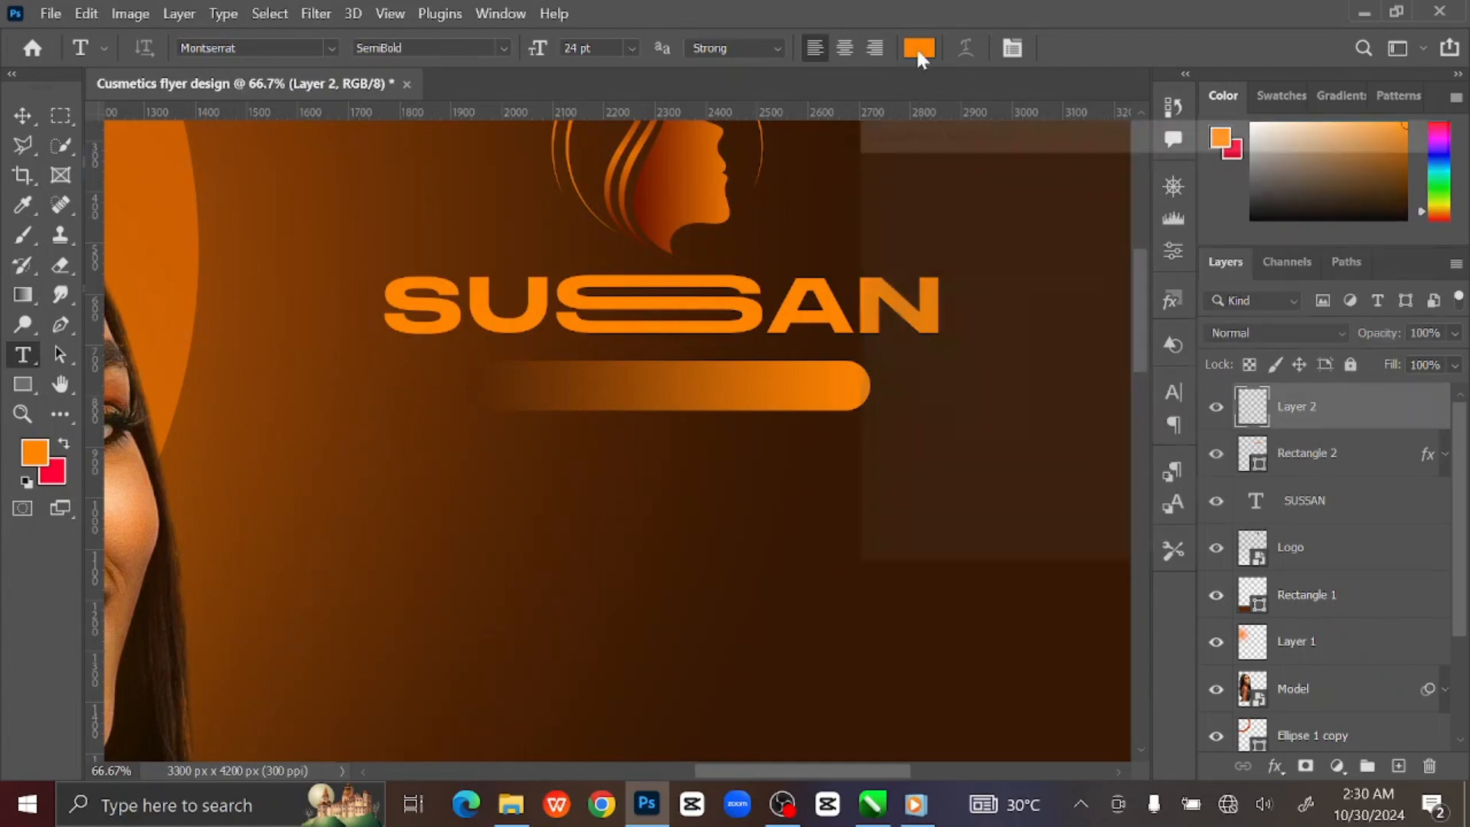
pyautogui.write('ffffff')
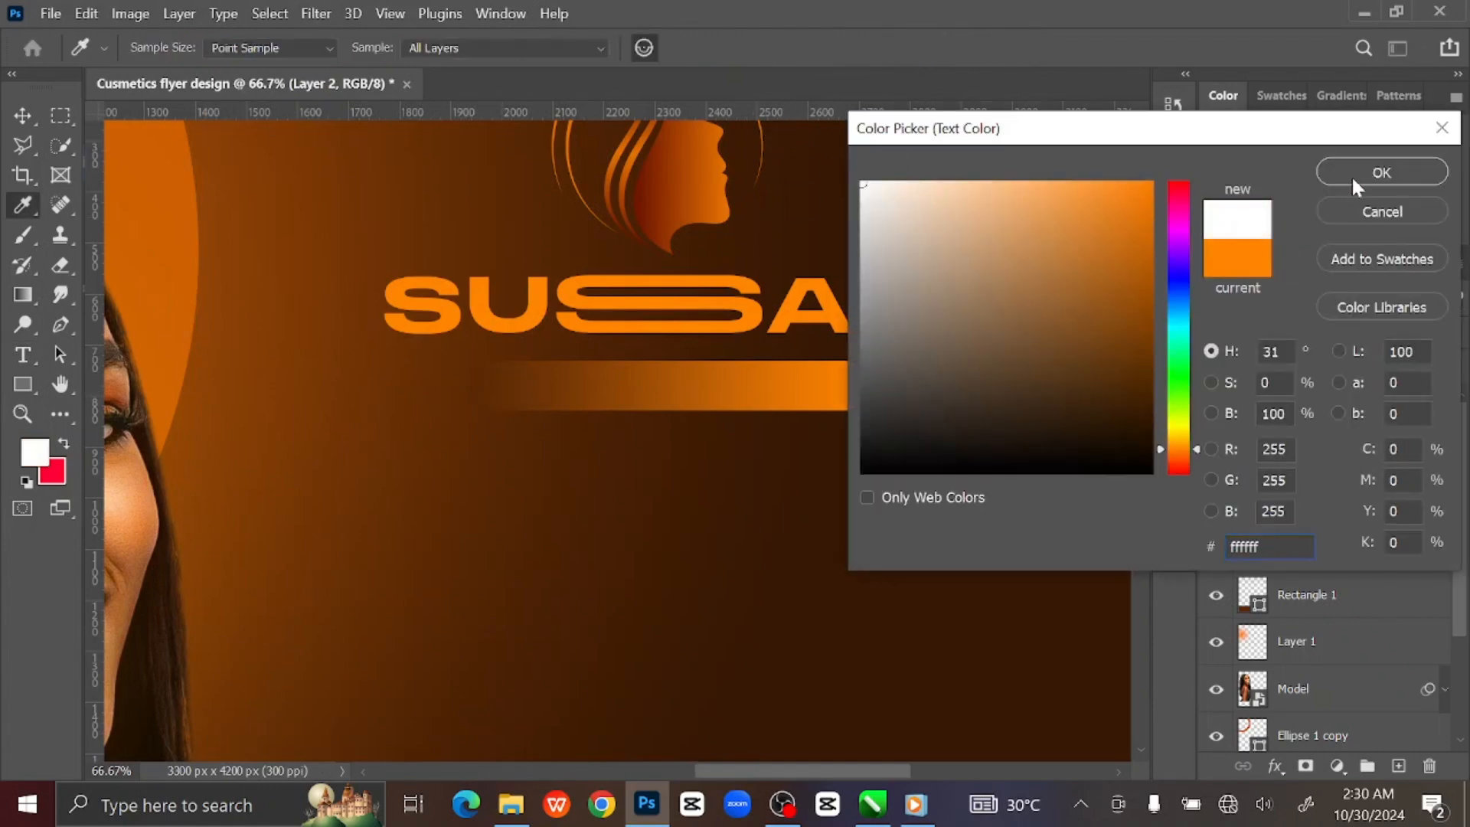
pyautogui.click(1352, 176)
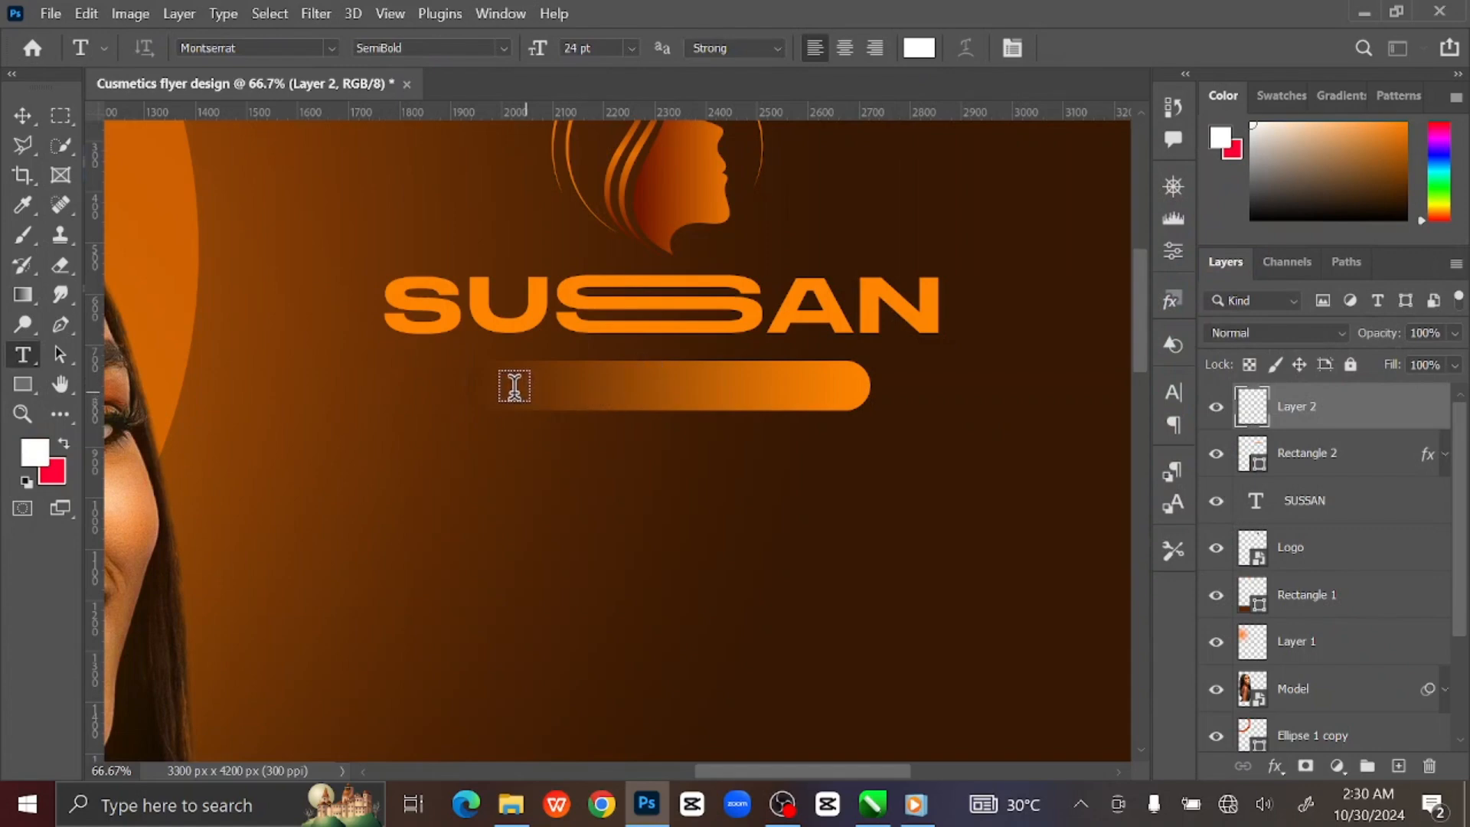
pyautogui.click(512, 384)
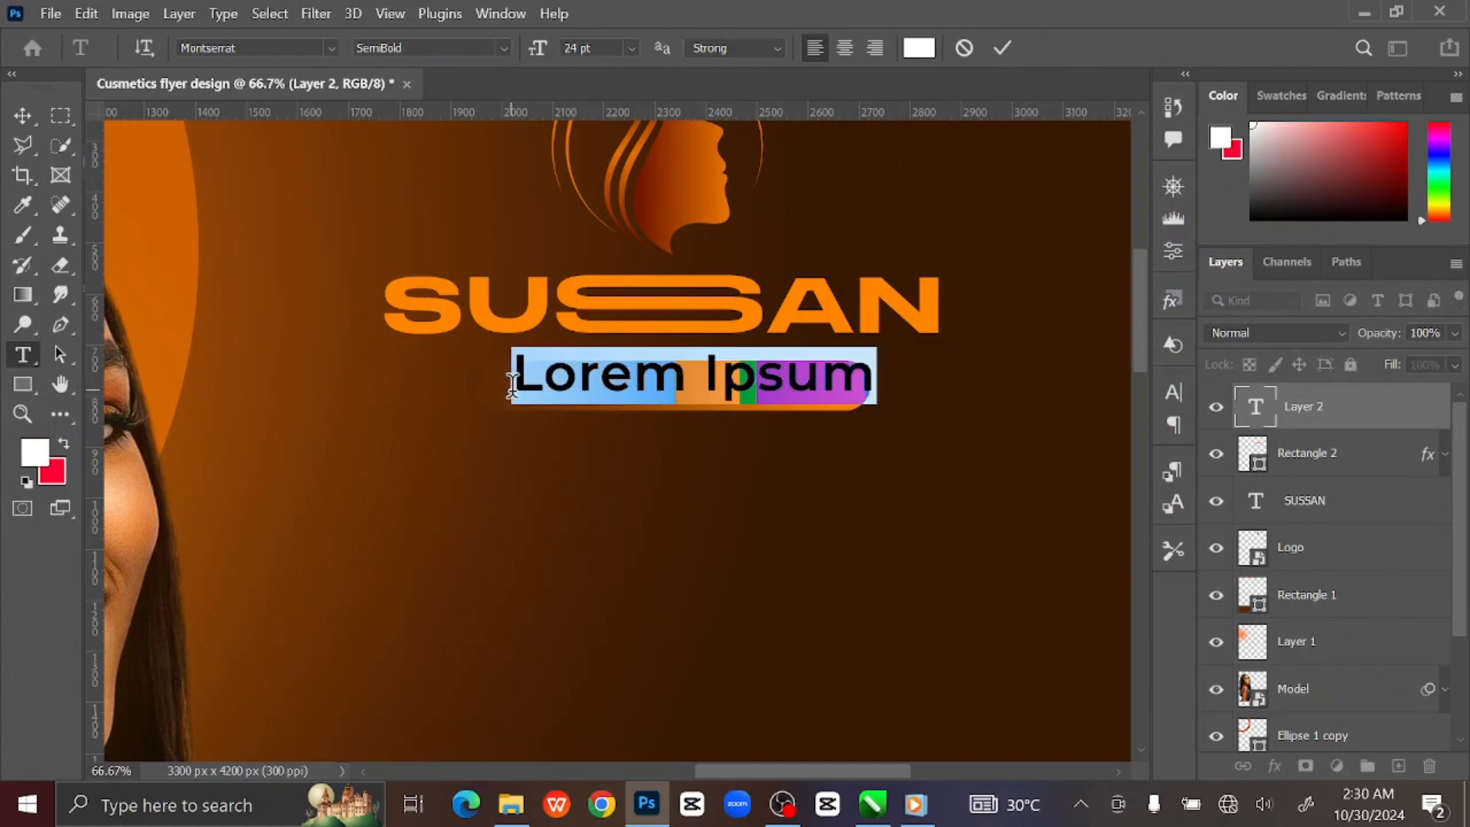
pyautogui.write('COS')
pyautogui.write('UTY')
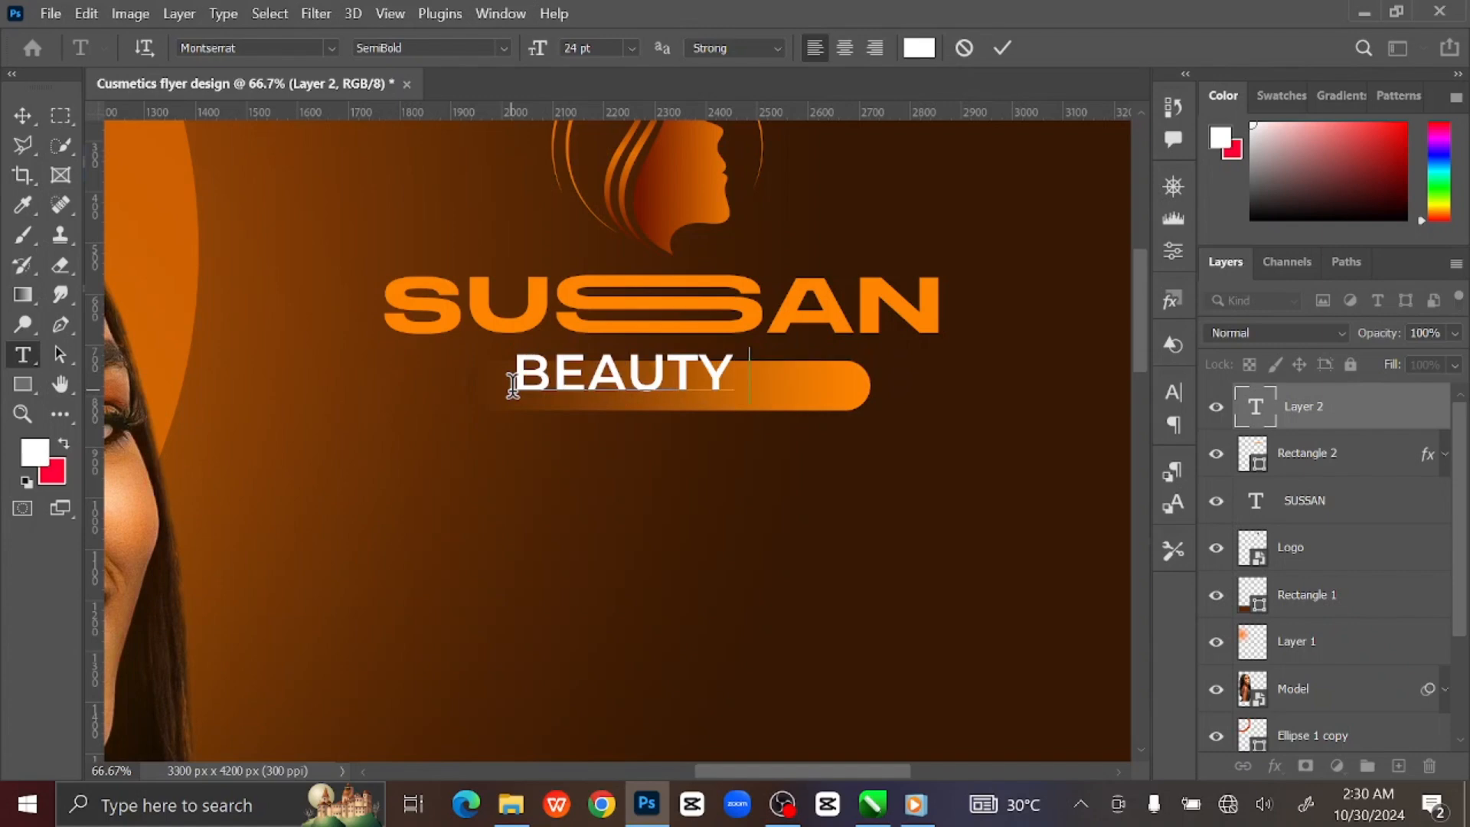
pyautogui.write(' HOME')
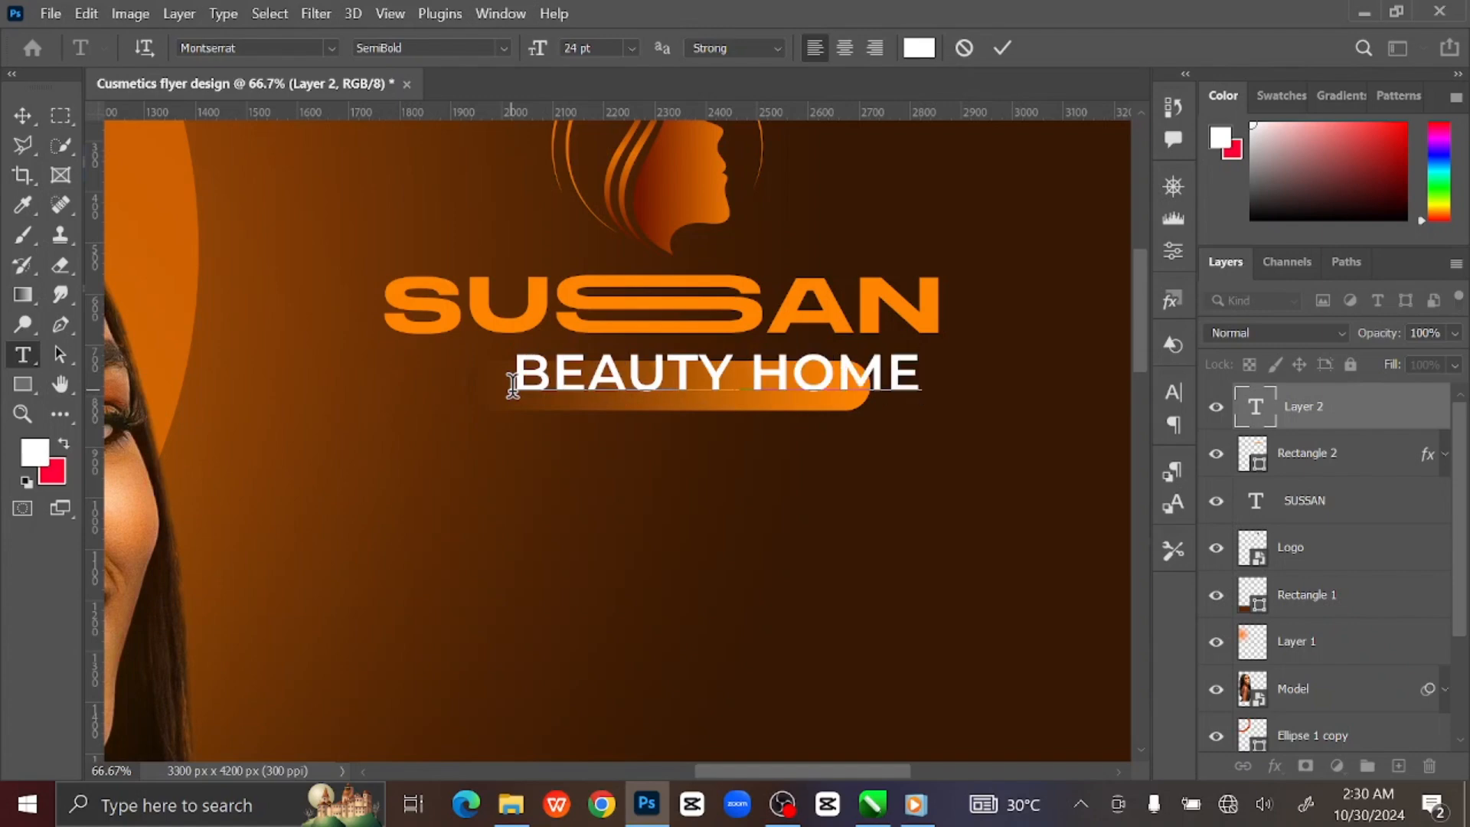
pyautogui.click(1000, 51)
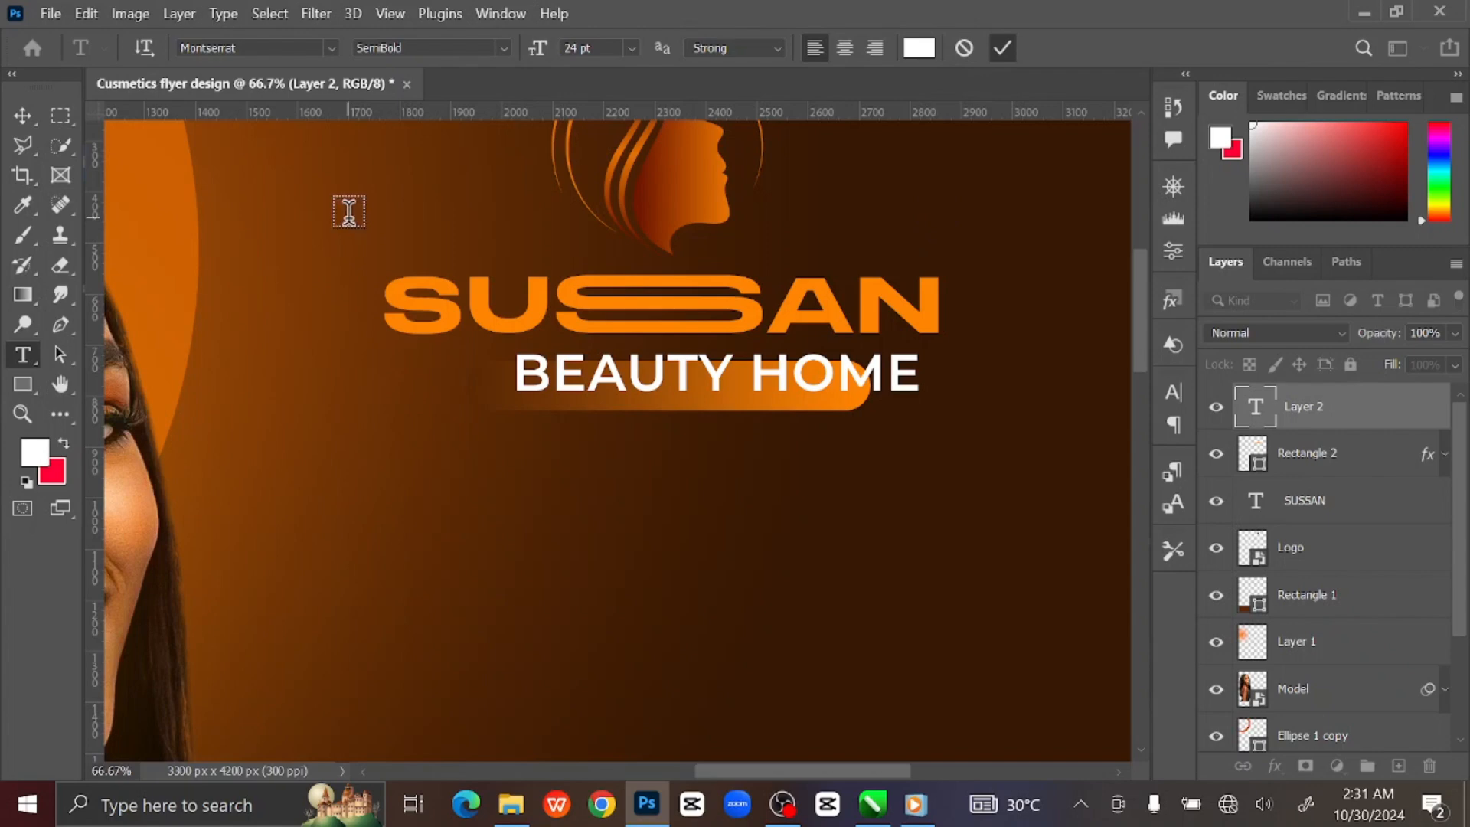
pyautogui.click(22, 117)
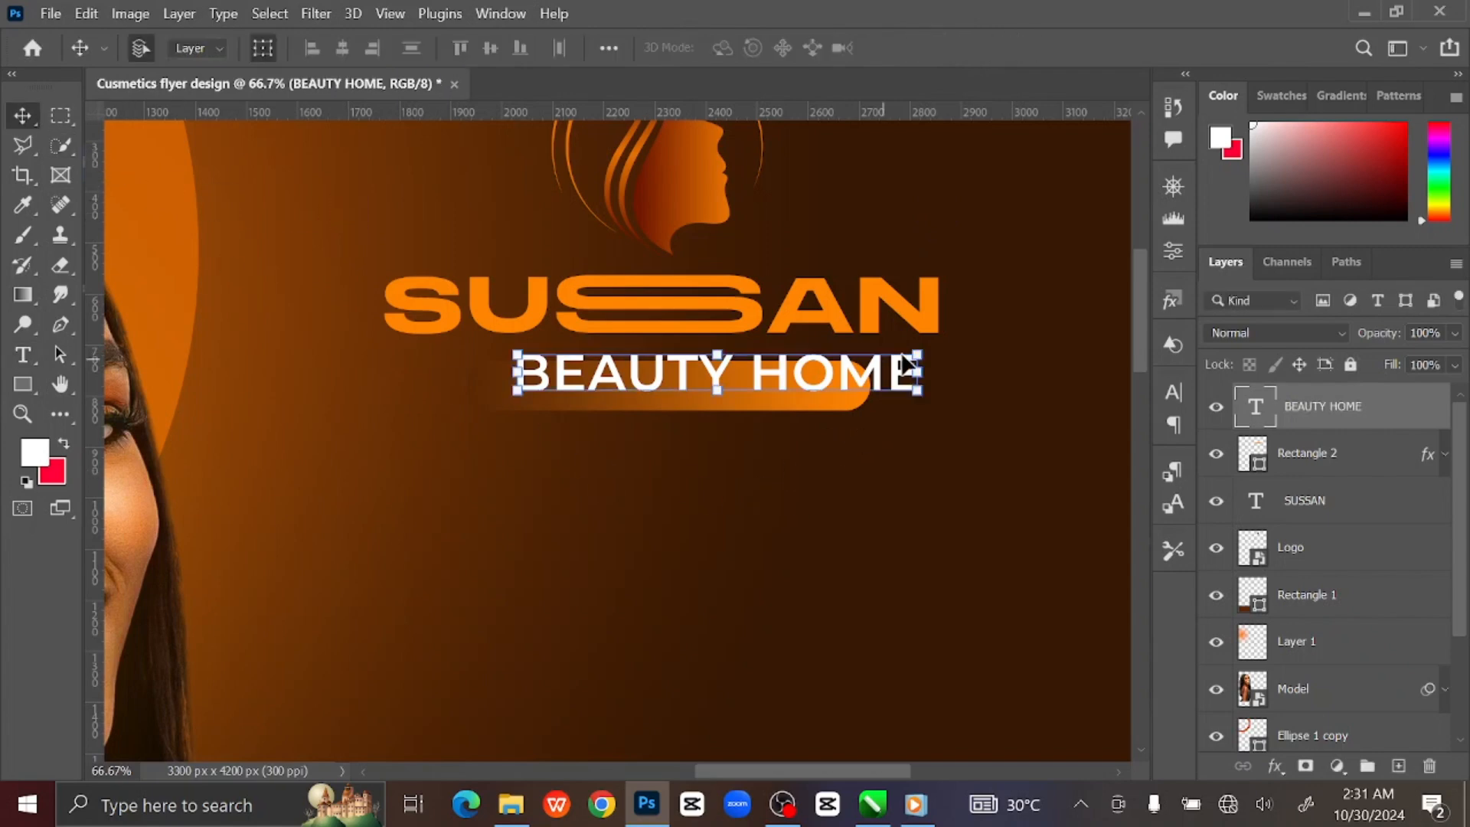
# Scale BEAUTY HOME down to fit inside the orange bar and view the whole flyer.
pyautogui.moveTo(922, 351); pyautogui.dragTo(778, 386)
pyautogui.click(1120, 47)
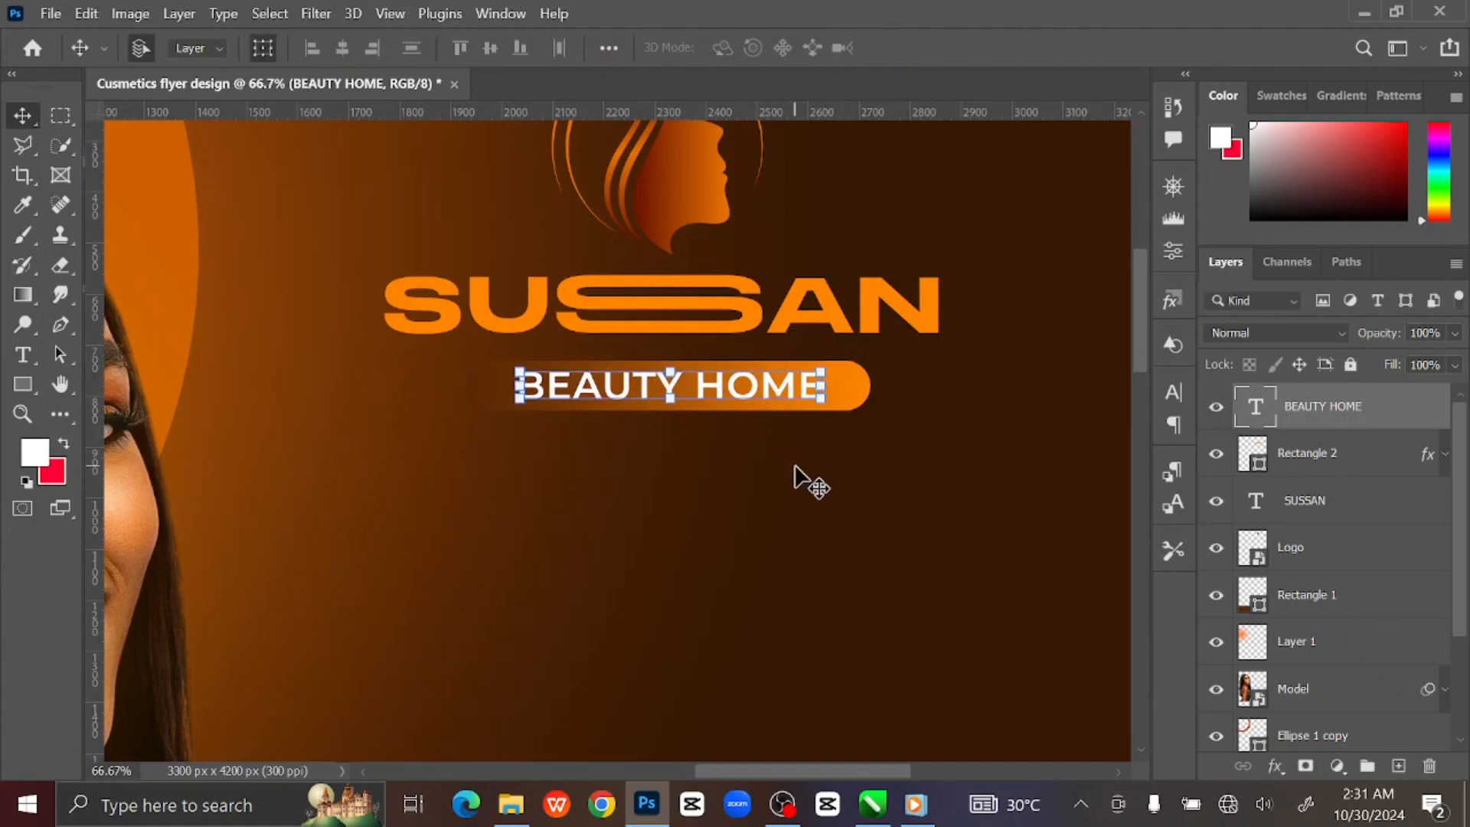
pyautogui.hotkey('ctrl', '0')
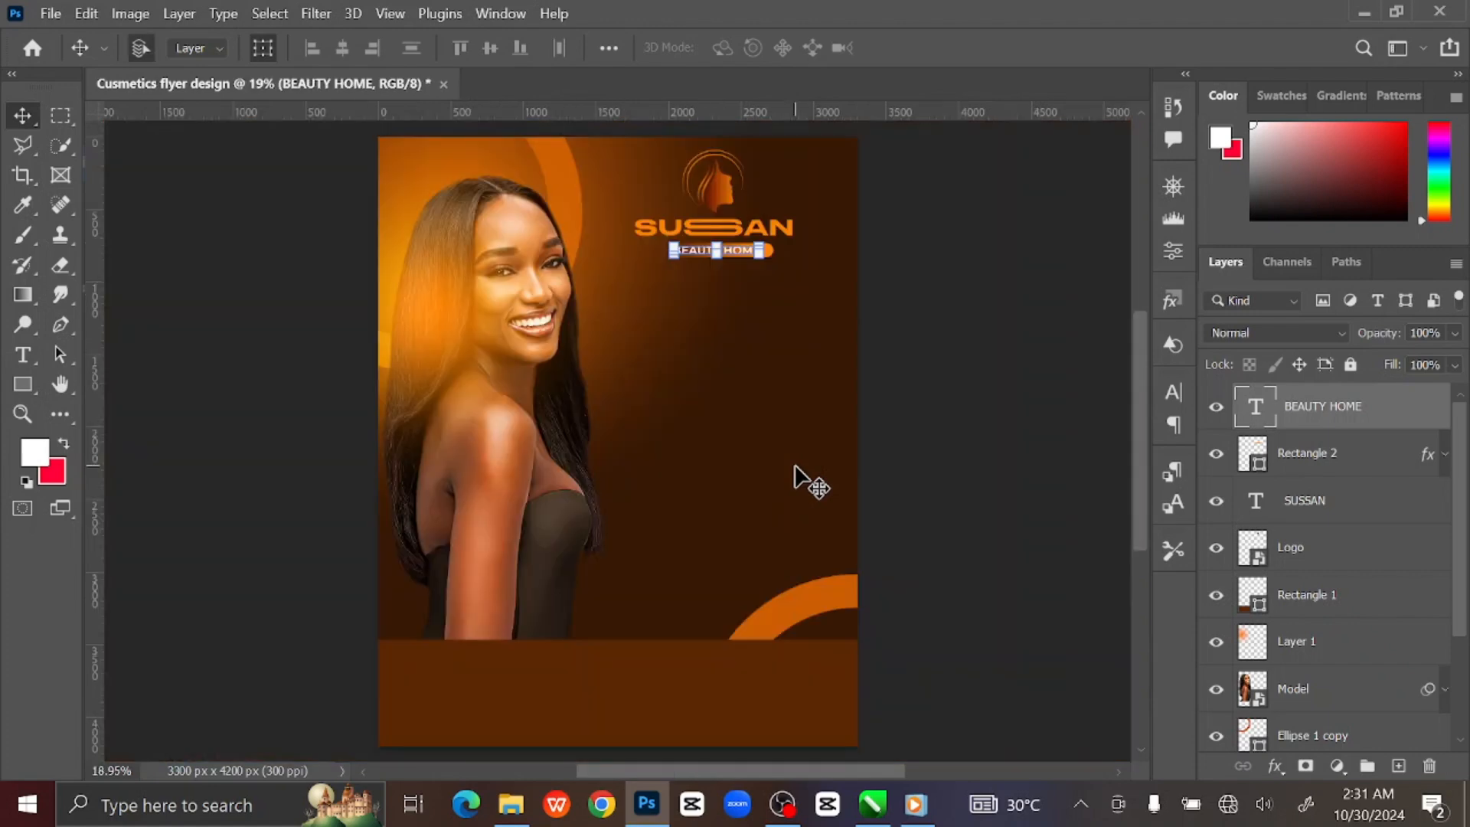
pyautogui.click(1028, 337)
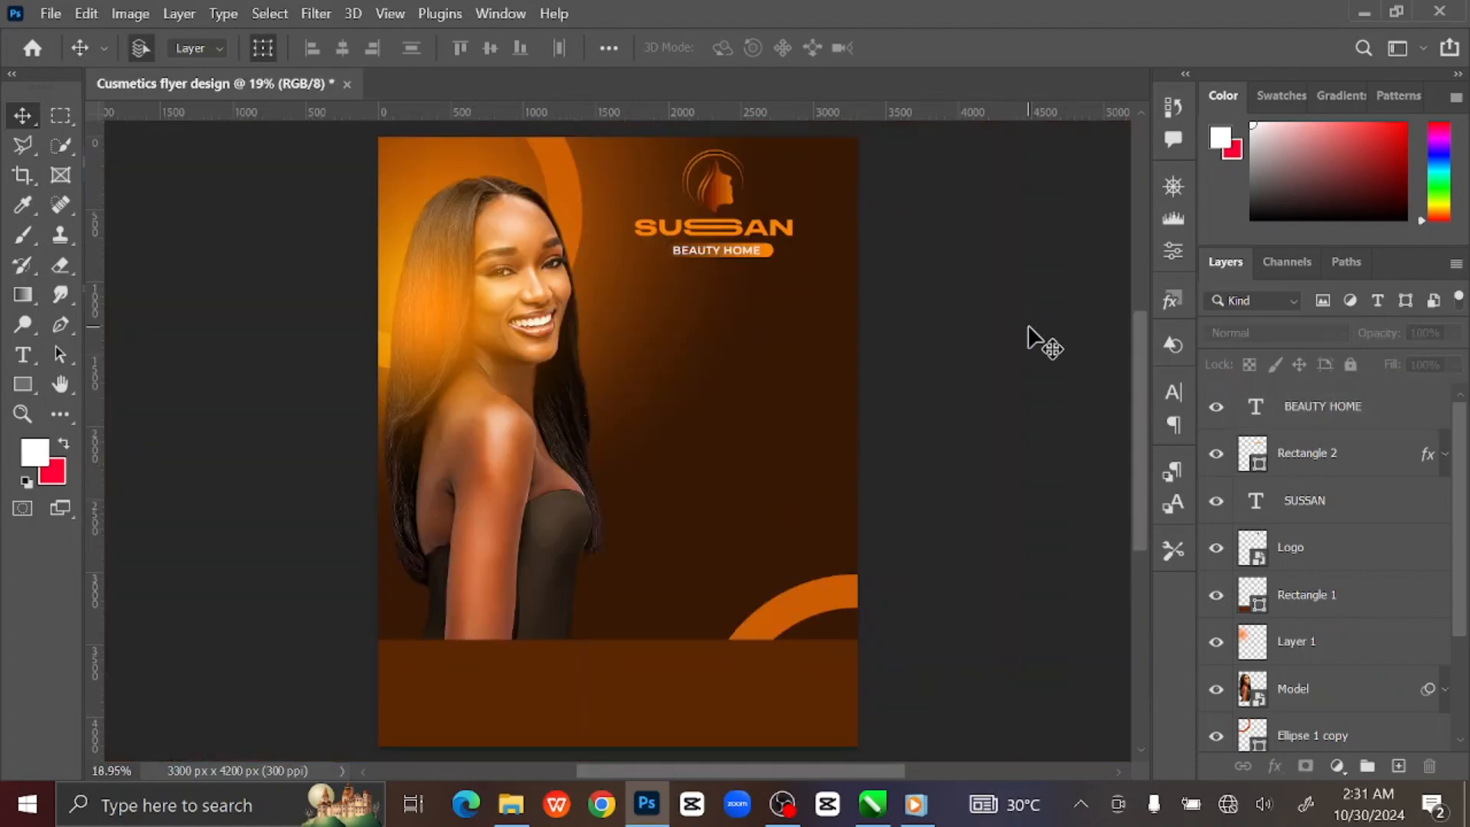
# Select the BEAUTY HOME layer and add a new empty layer above it.
pyautogui.click(723, 203)
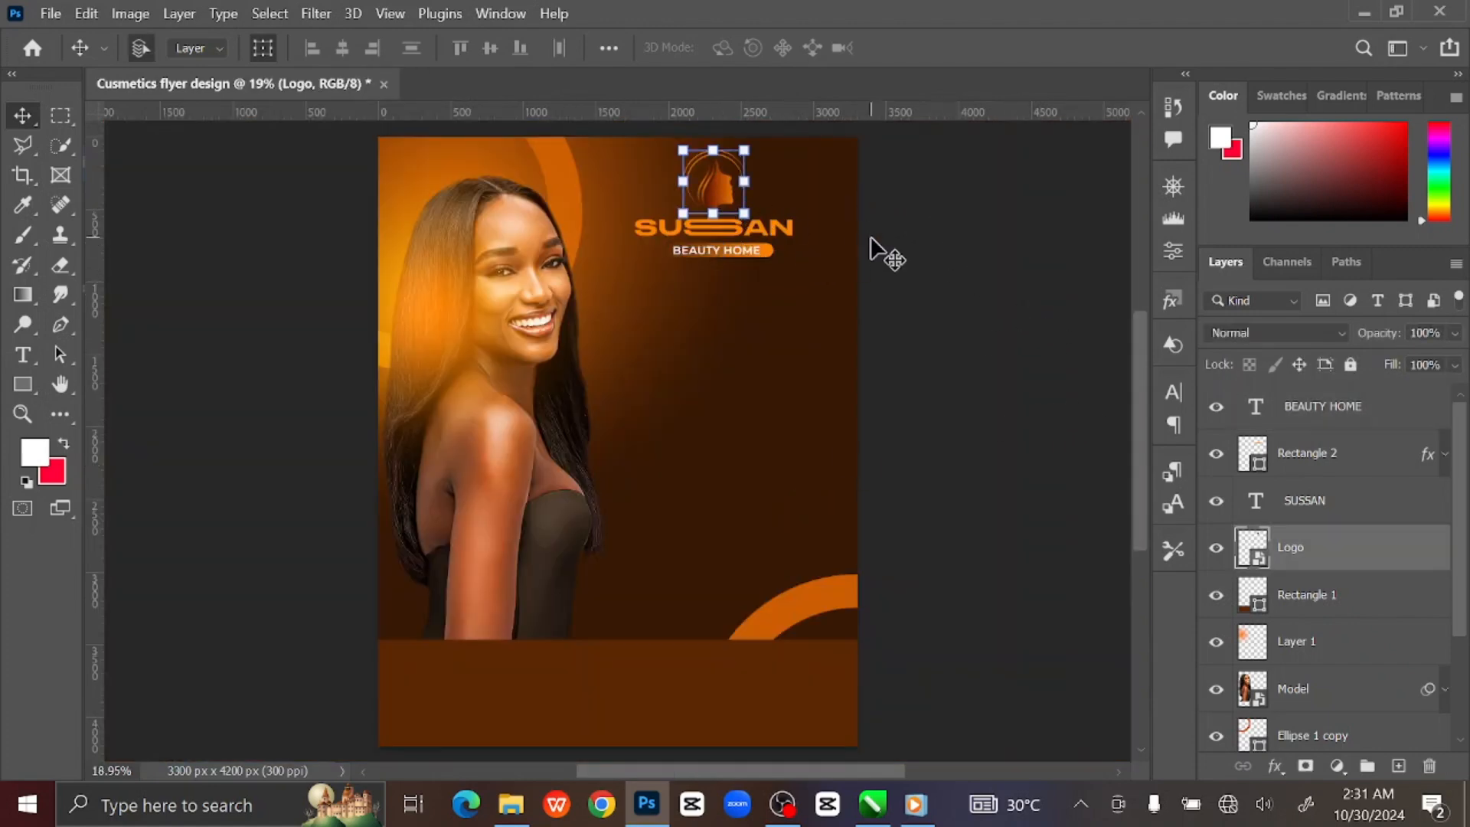
pyautogui.click(925, 253)
pyautogui.click(1397, 418)
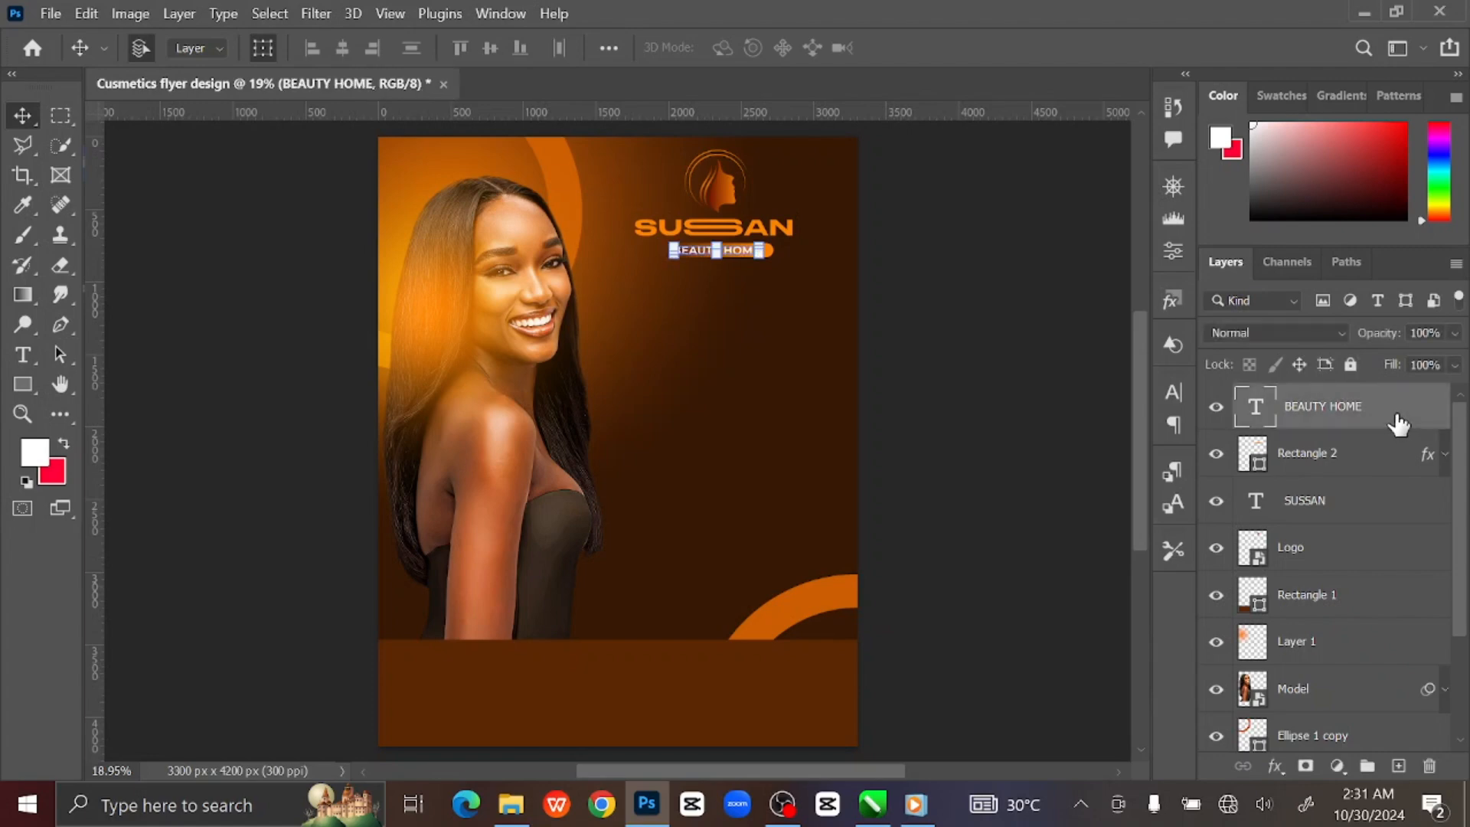
pyautogui.click(1398, 766)
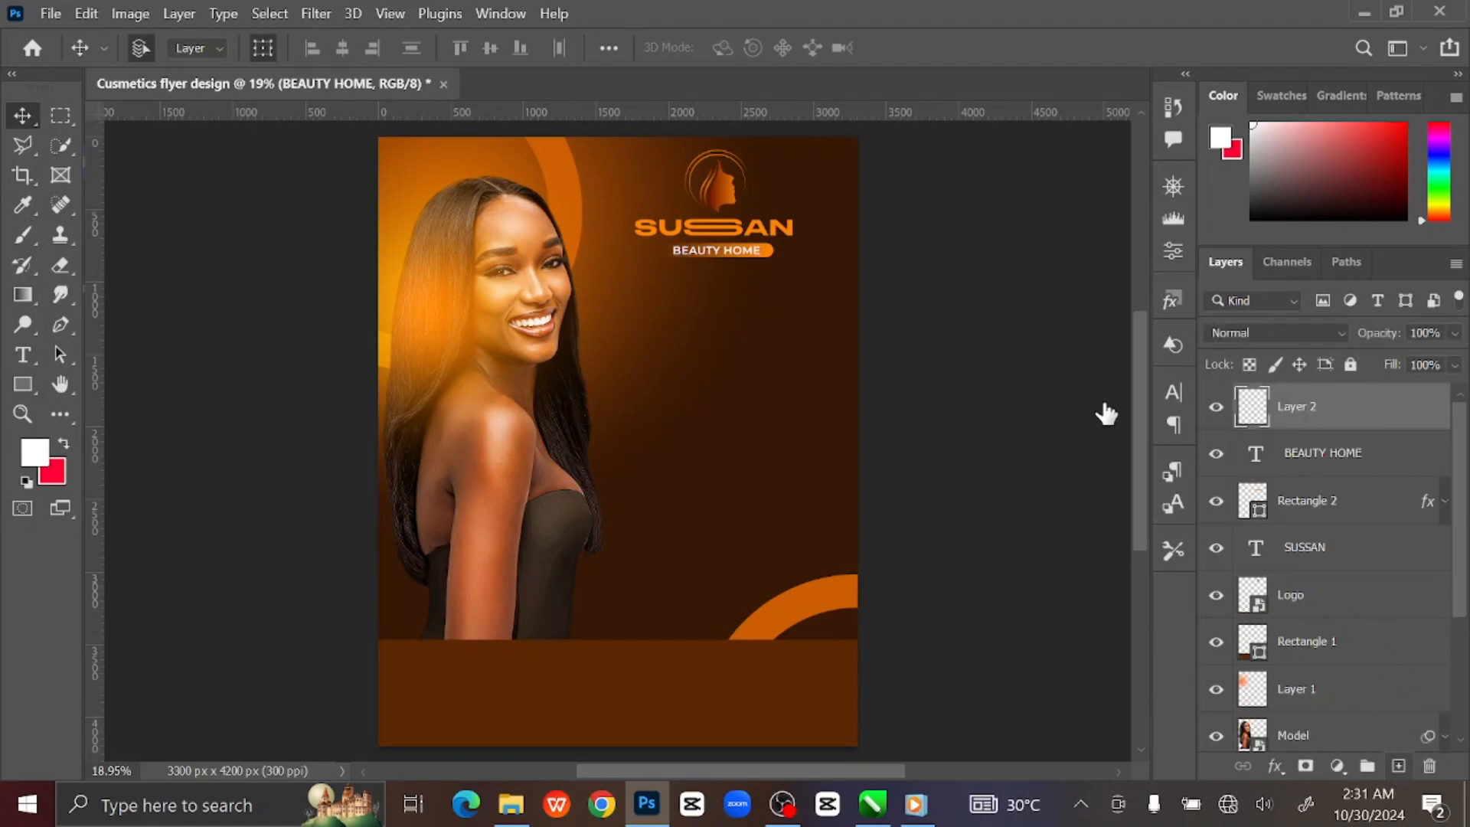
# Draw a dark-filled square with the Rectangle Tool to the right of the model's face.
pyautogui.click(21, 392)
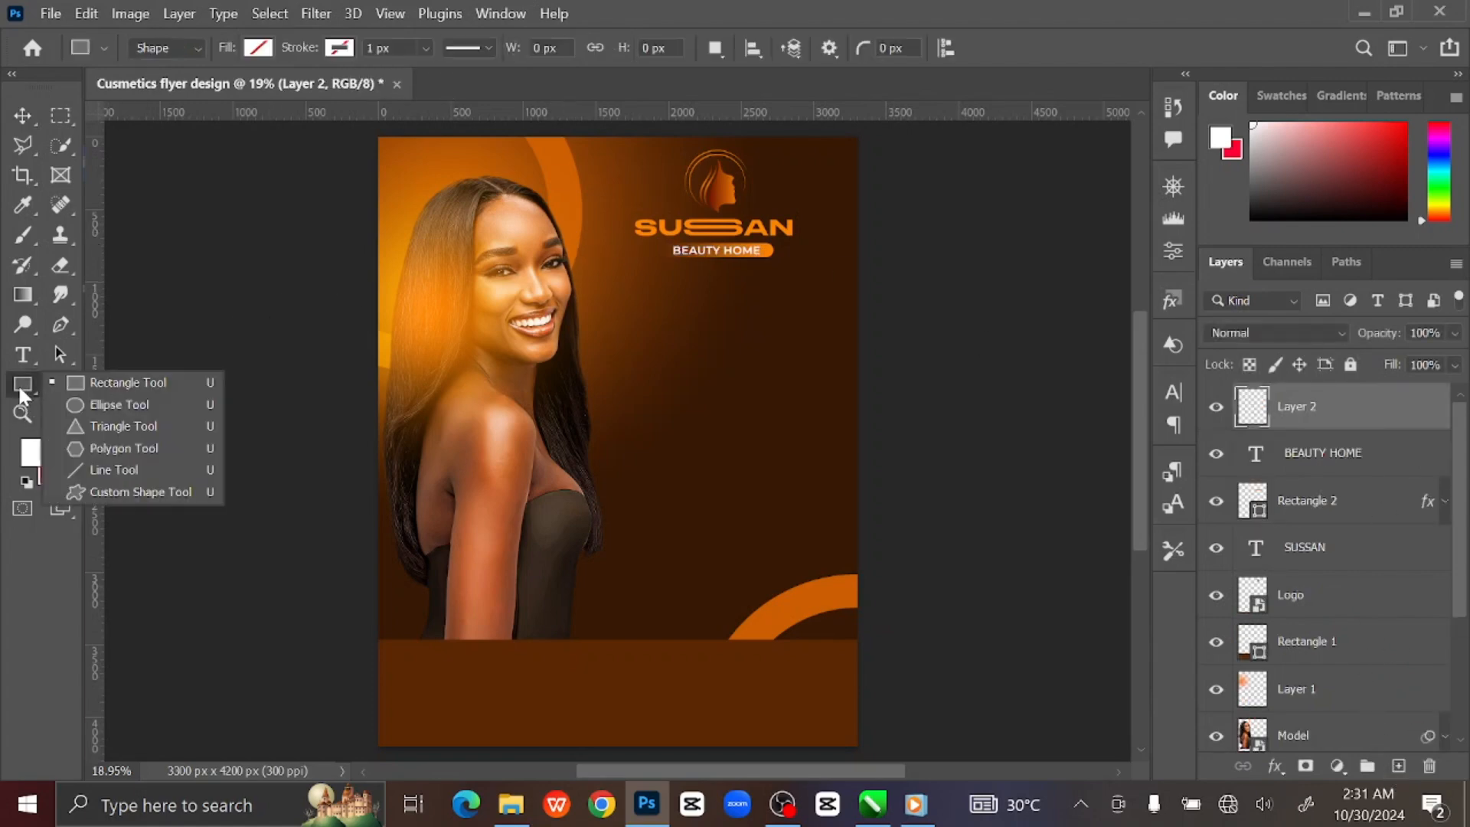
pyautogui.click(100, 383)
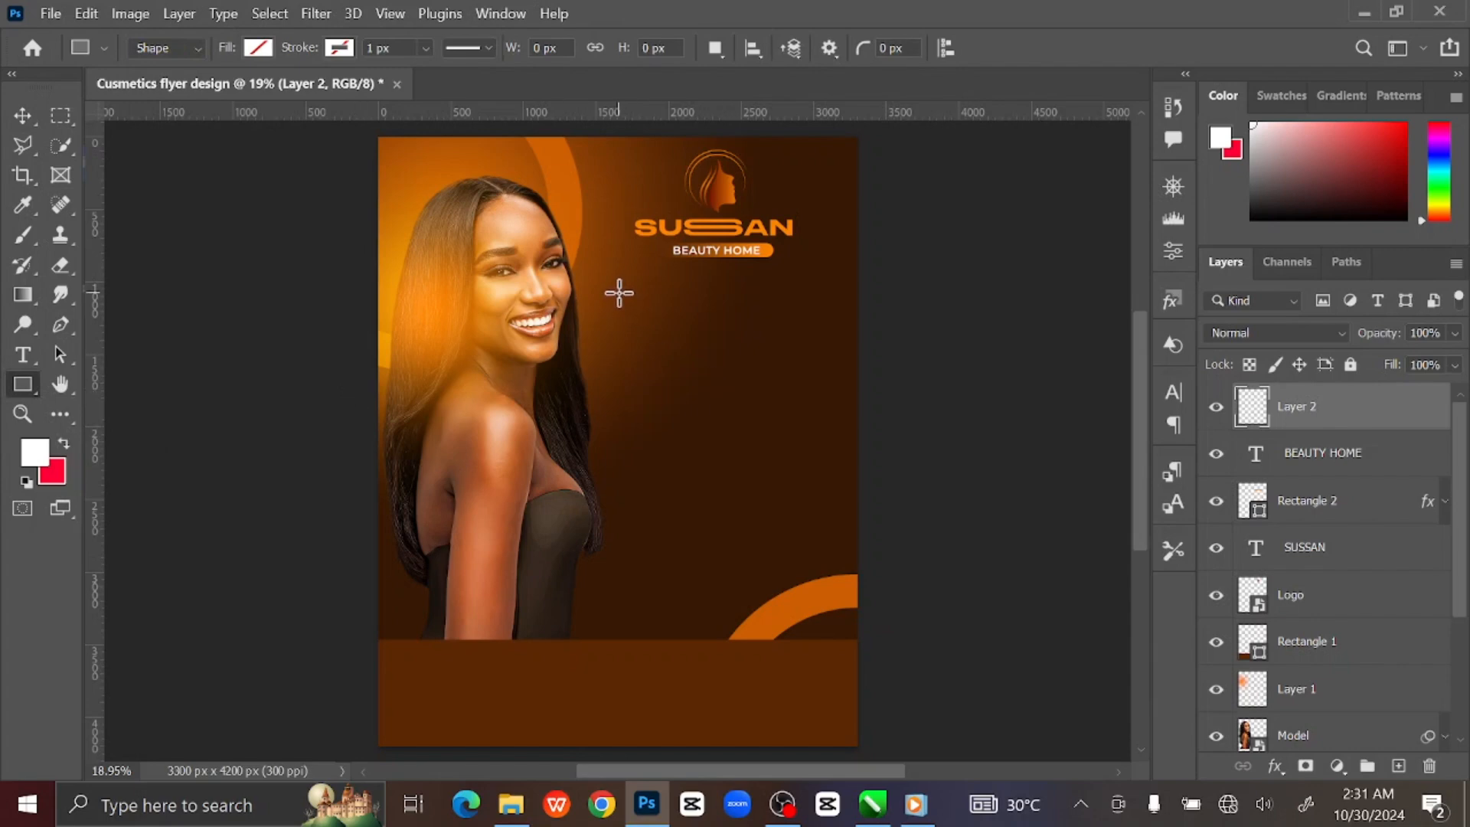
pyautogui.moveTo(618, 292); pyautogui.dragTo(703, 381)
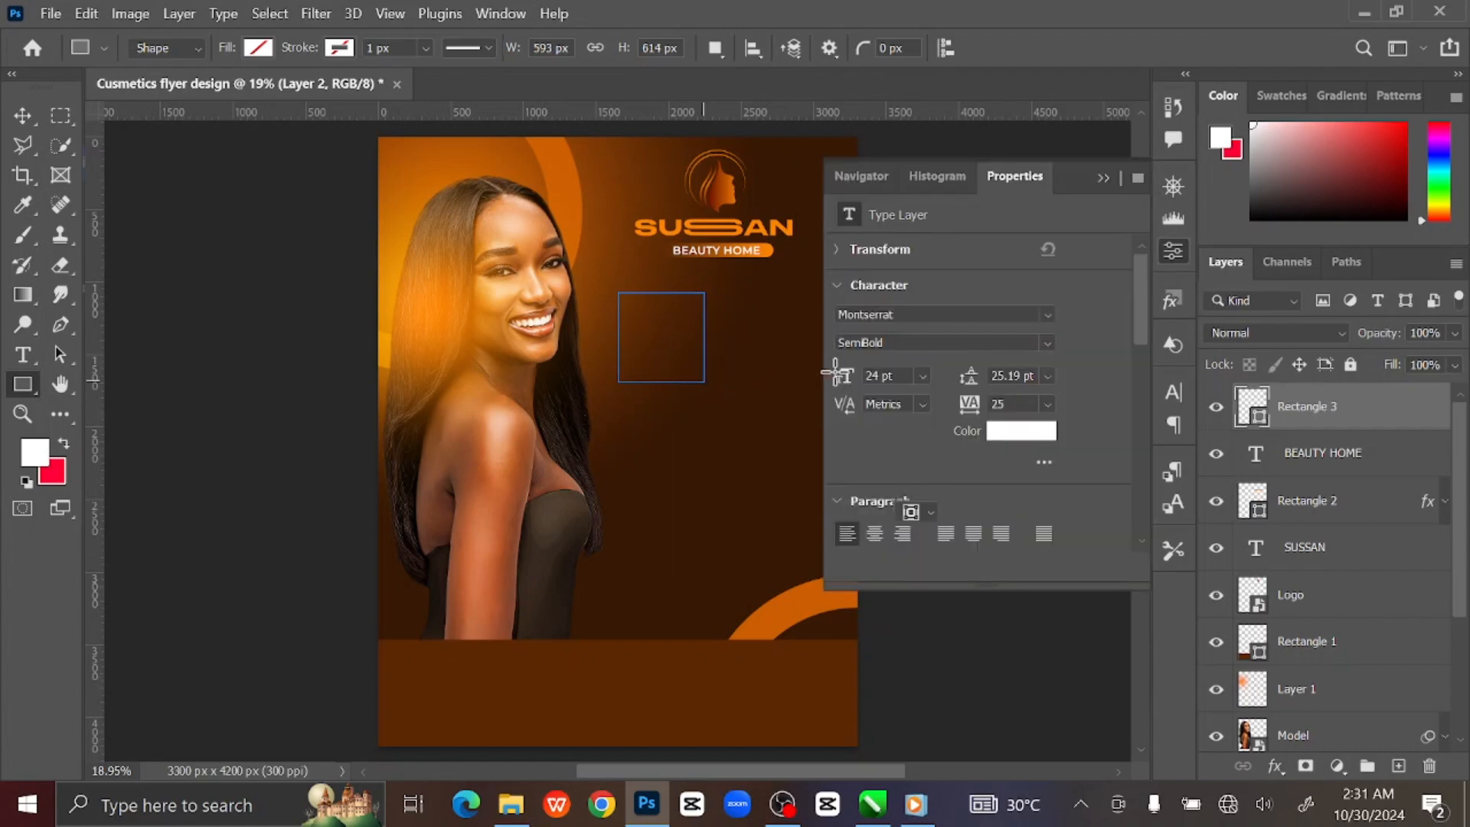
pyautogui.click(1103, 178)
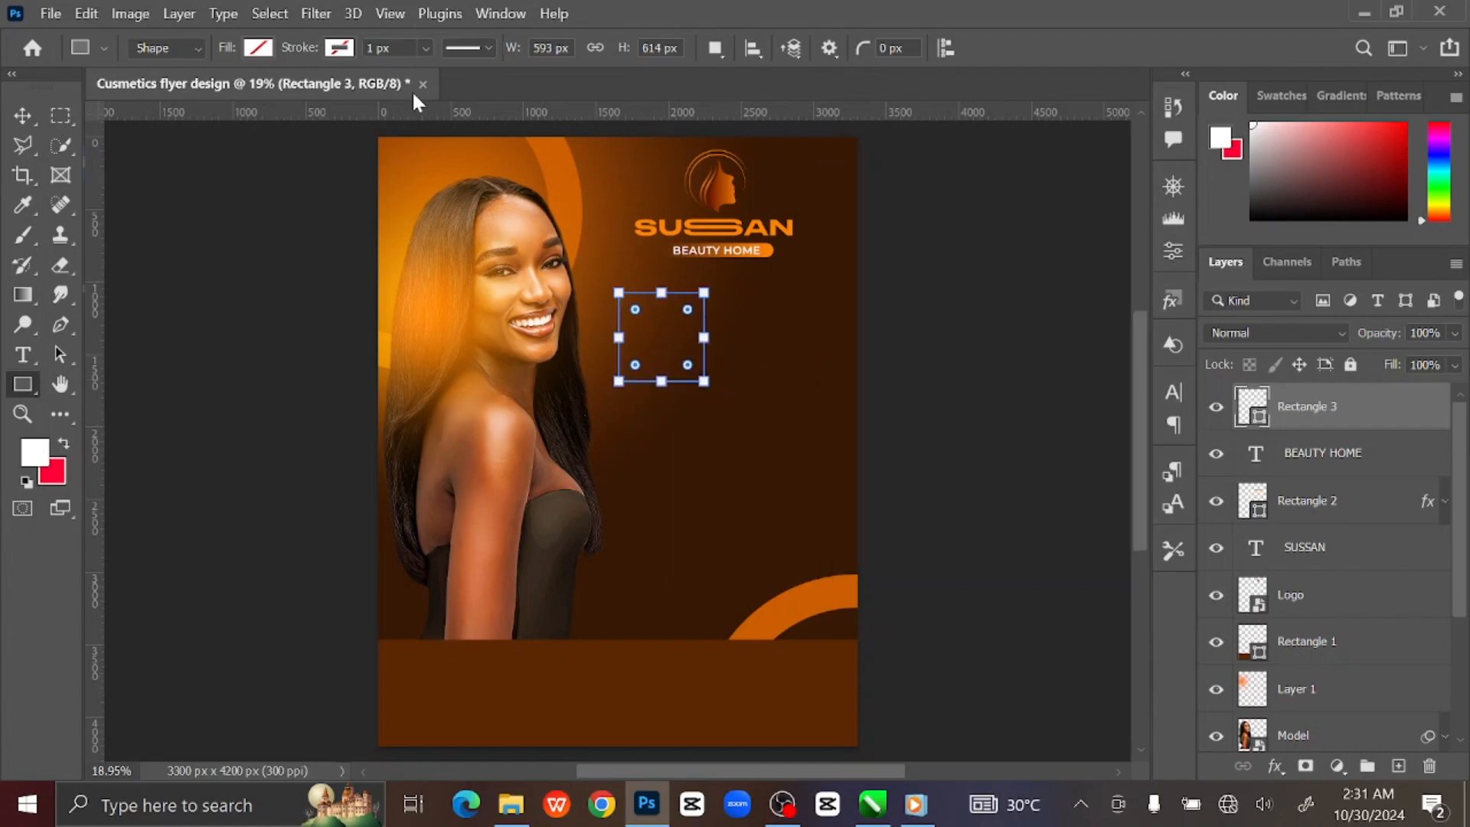
pyautogui.click(259, 49)
pyautogui.click(264, 169)
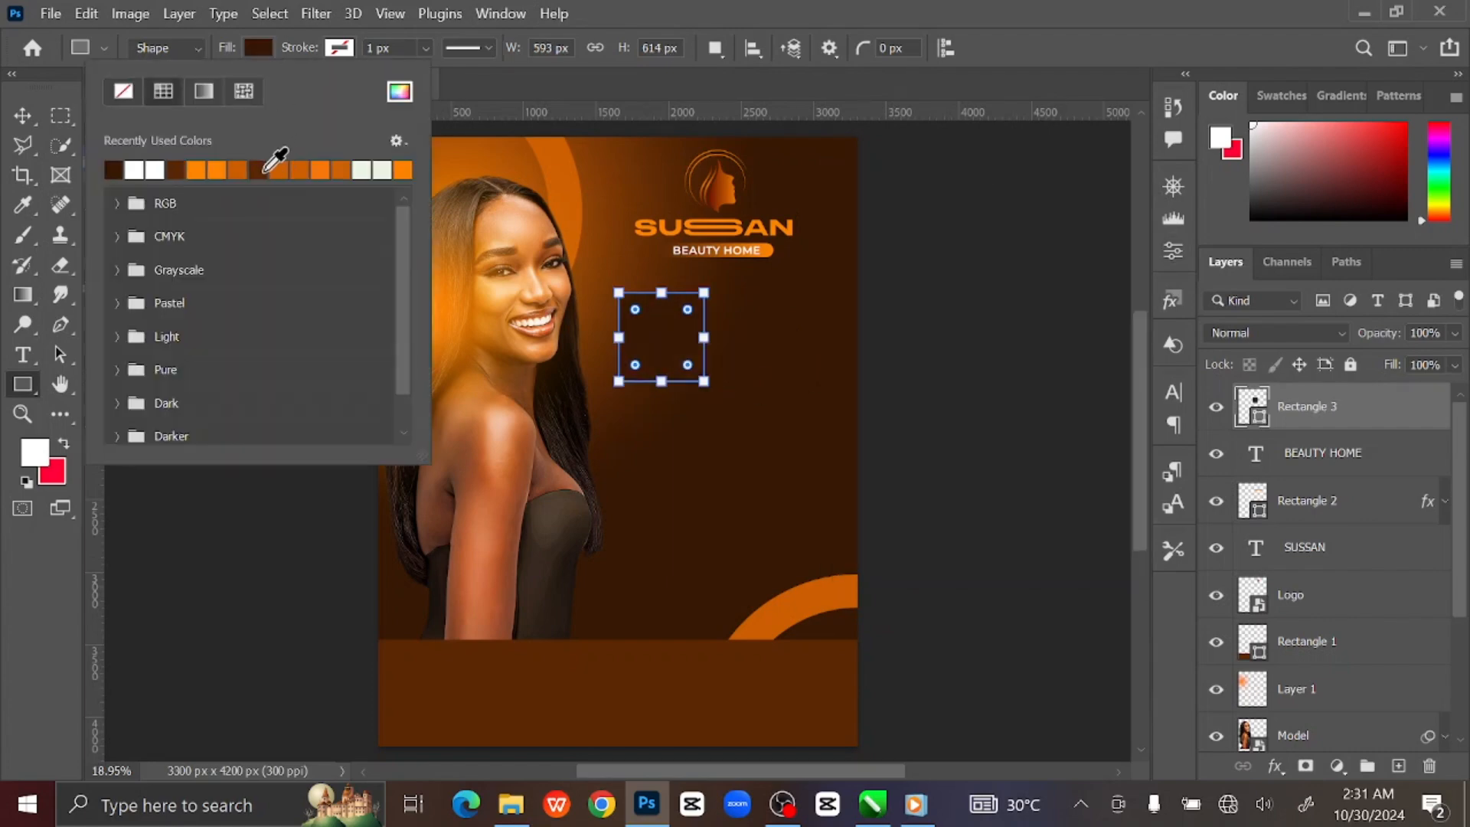
pyautogui.click(399, 92)
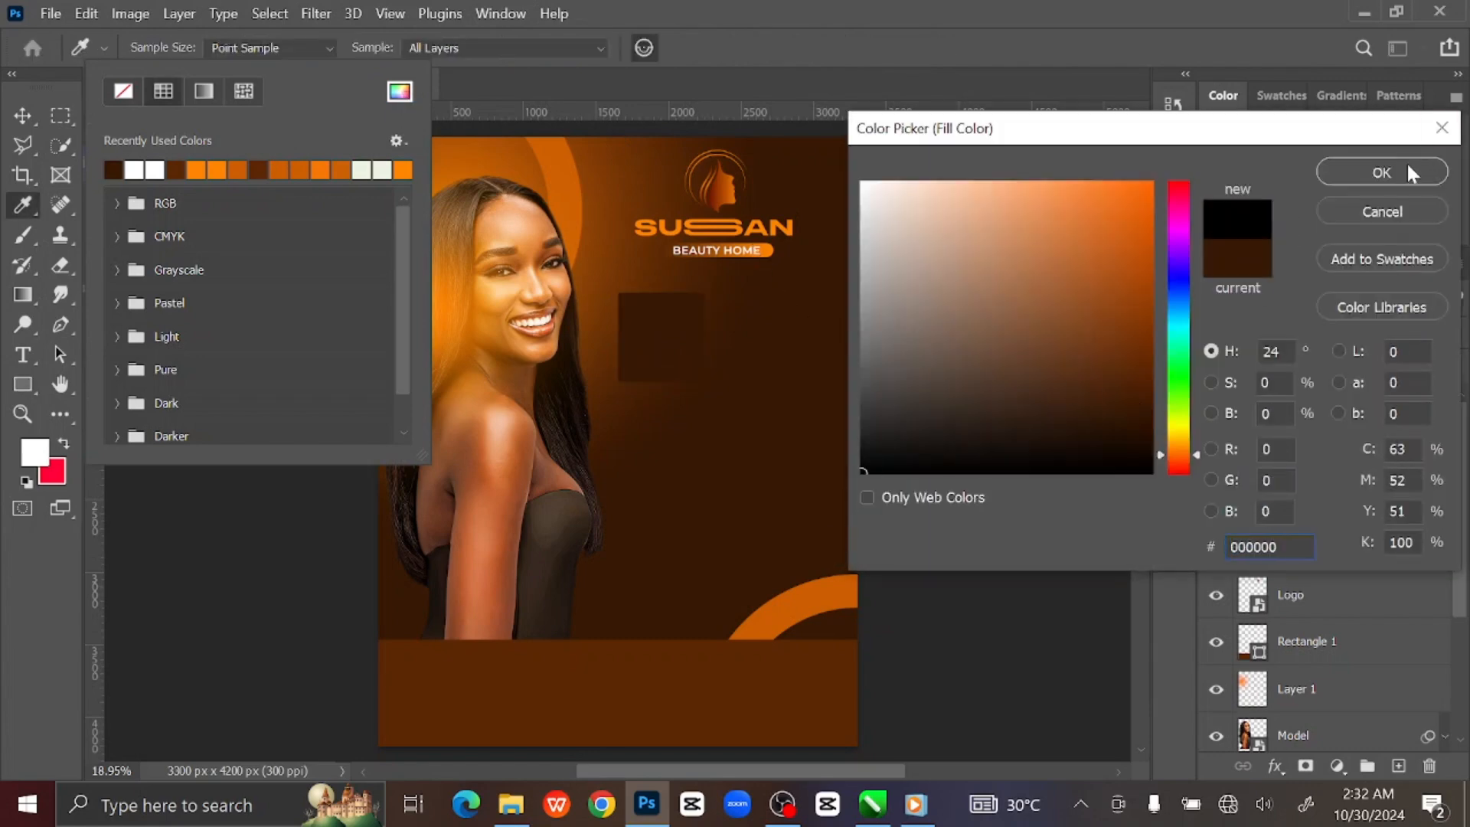
pyautogui.click(1408, 170)
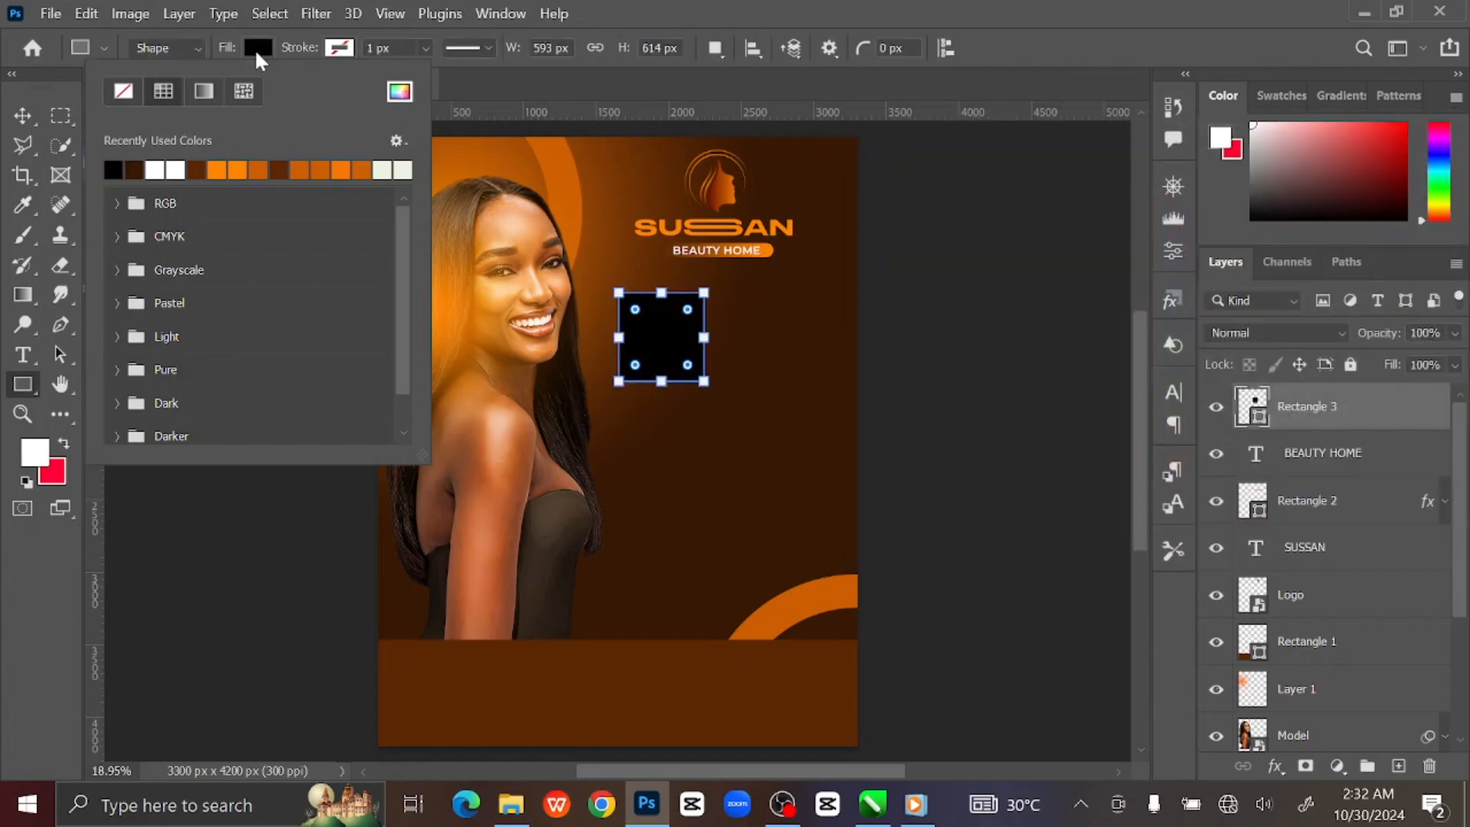
# Change the square's fill to near-black #170a01 in the Color Picker.
pyautogui.click(257, 48)
pyautogui.click(23, 115)
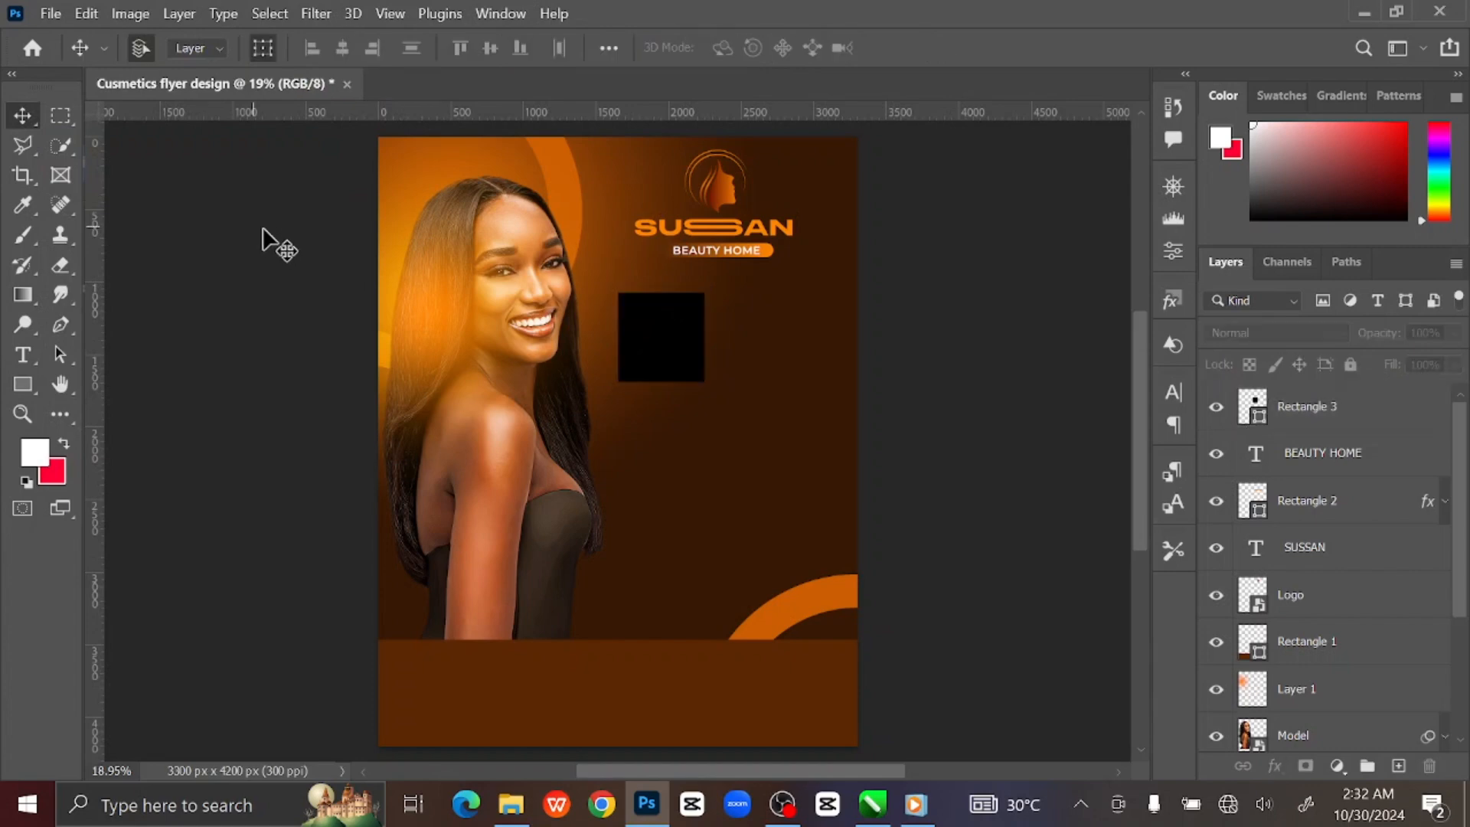
pyautogui.click(673, 354)
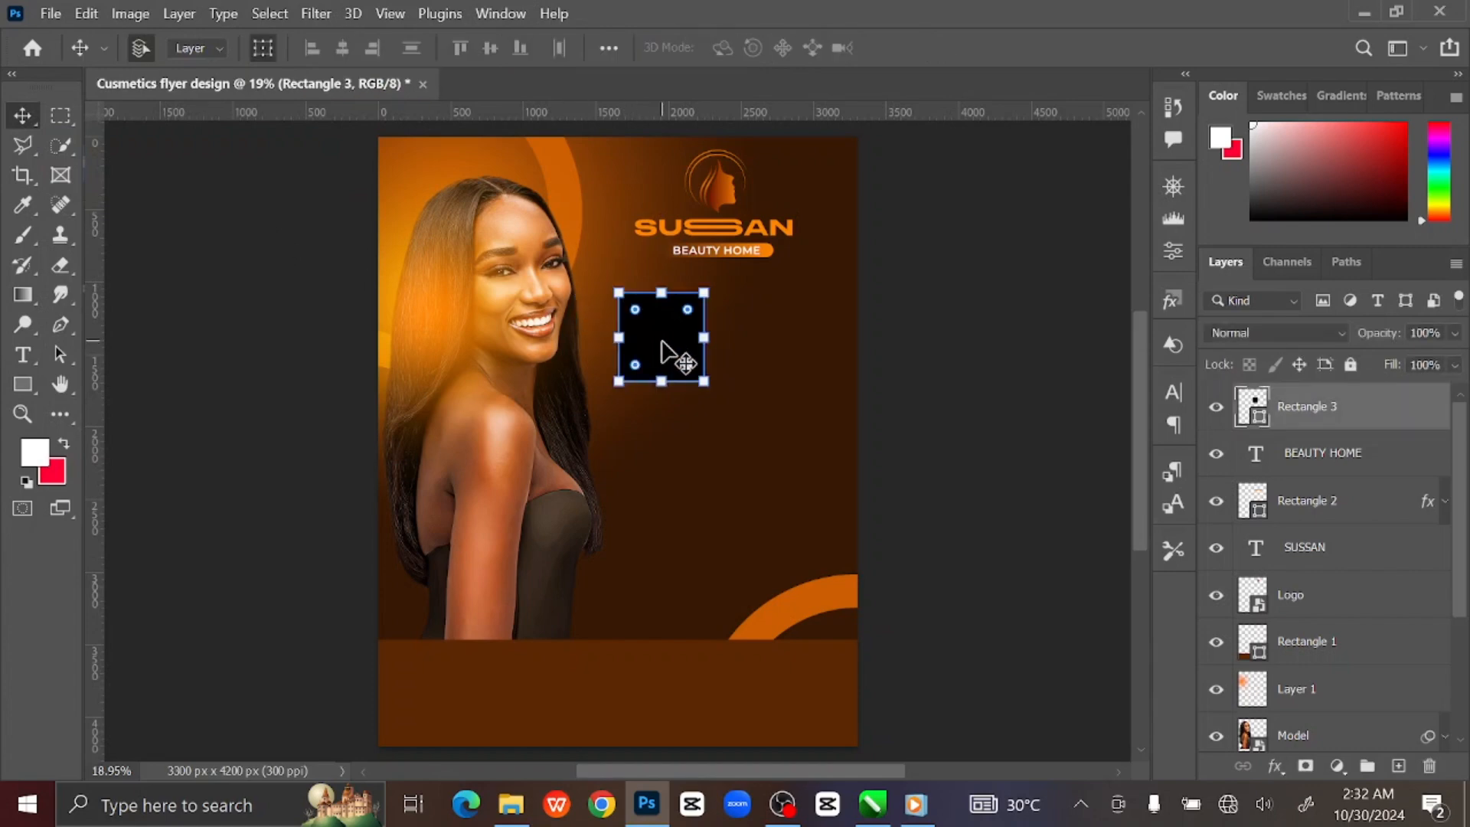
pyautogui.doubleClick(1253, 406)
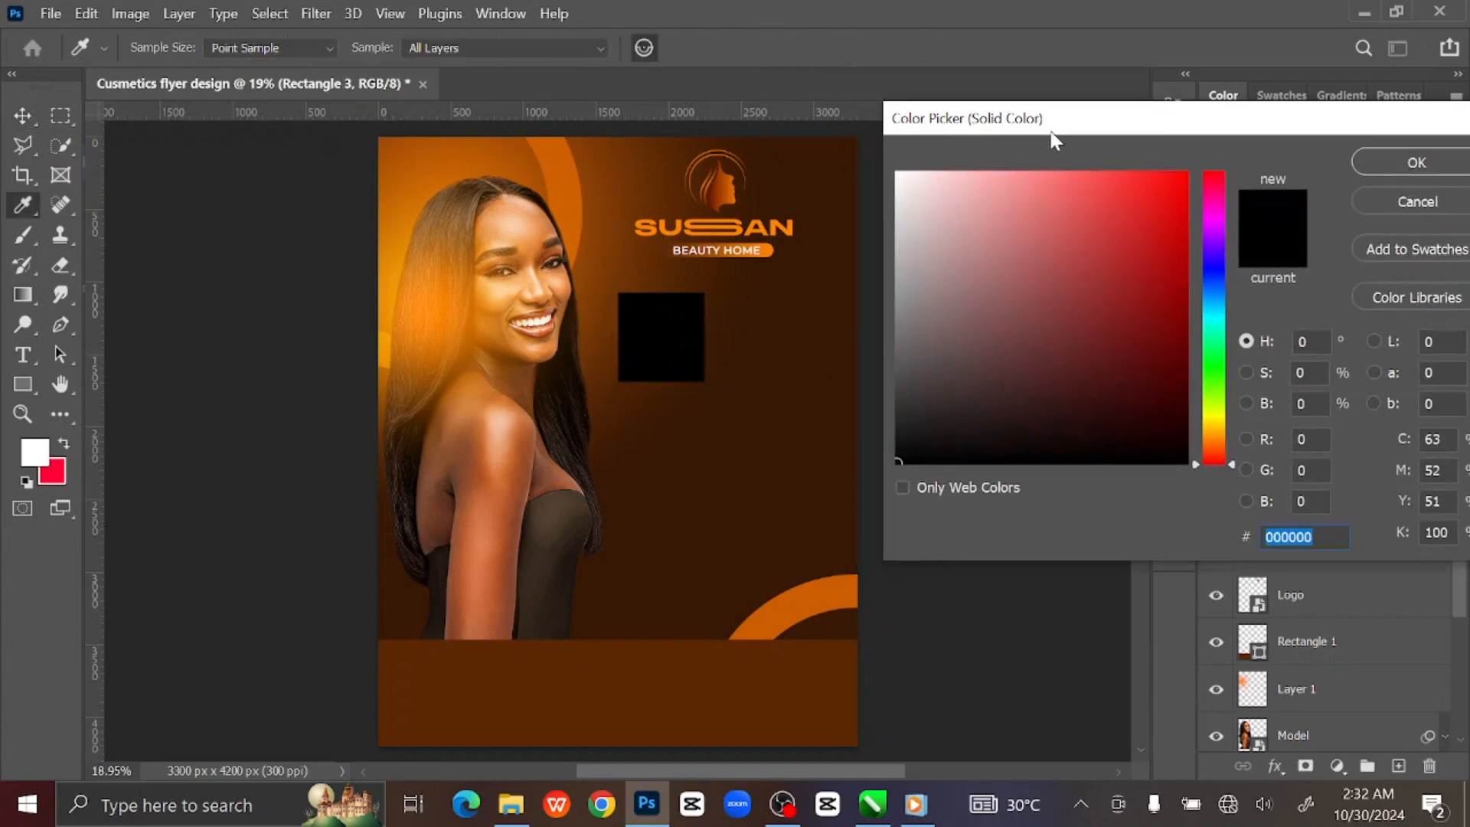
pyautogui.click(817, 349)
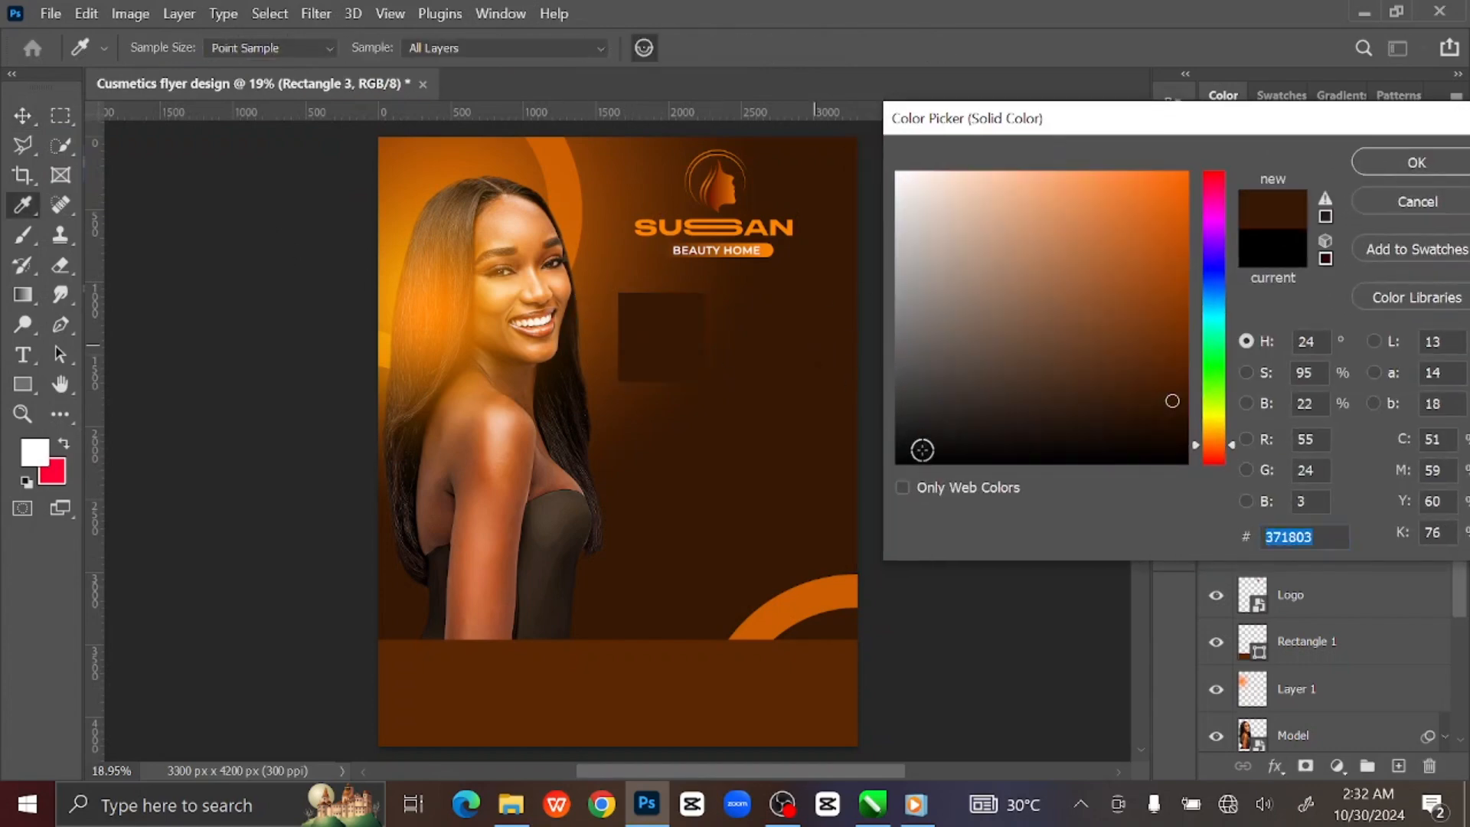
pyautogui.moveTo(1178, 431); pyautogui.dragTo(1179, 443)
pyautogui.click(1180, 438)
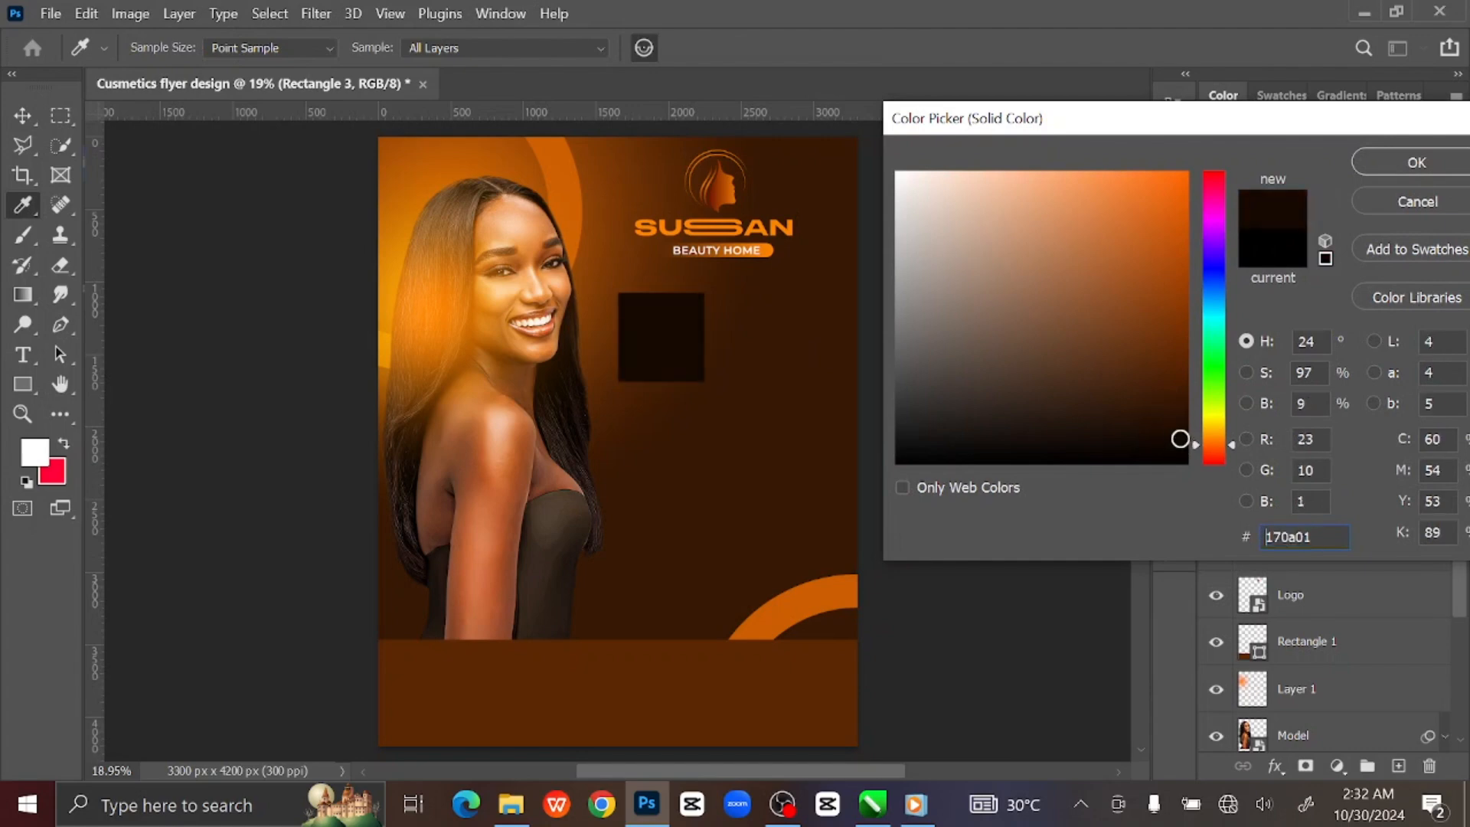
pyautogui.click(1417, 162)
# Round only the square's top-left corner to 200 px.
pyautogui.click(898, 190)
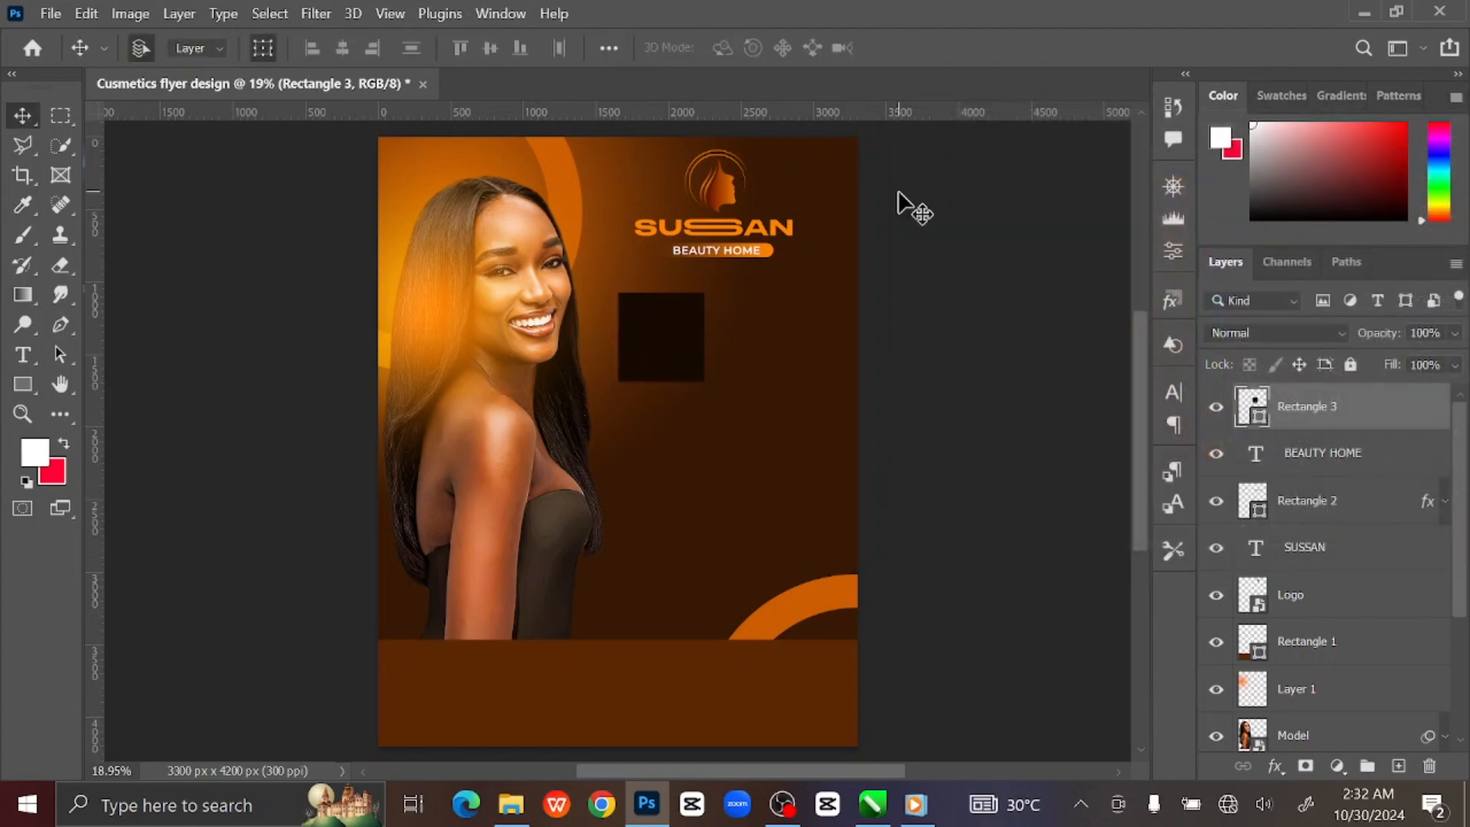
pyautogui.click(666, 366)
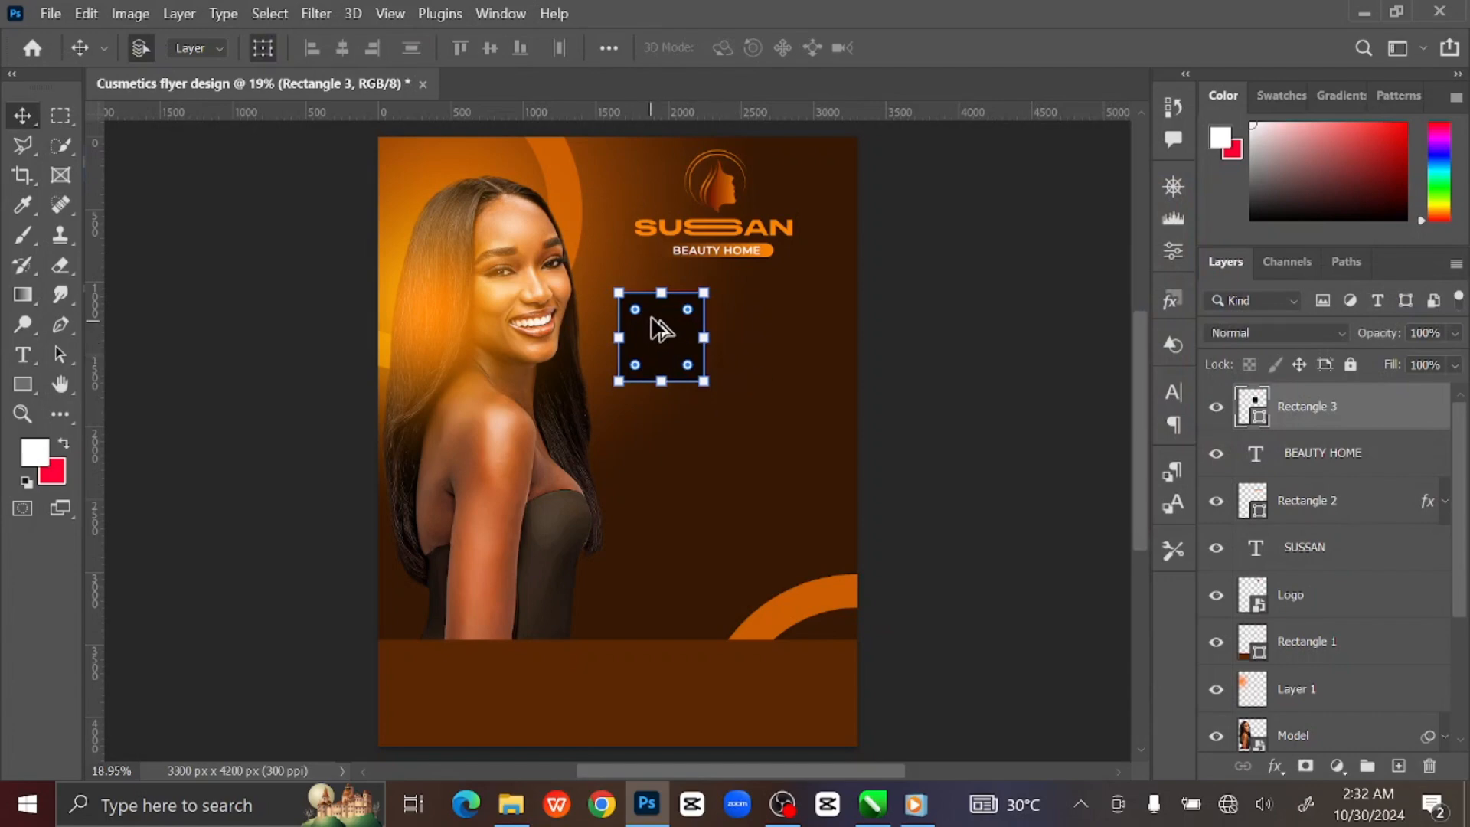
pyautogui.moveTo(635, 310); pyautogui.dragTo(647, 322)
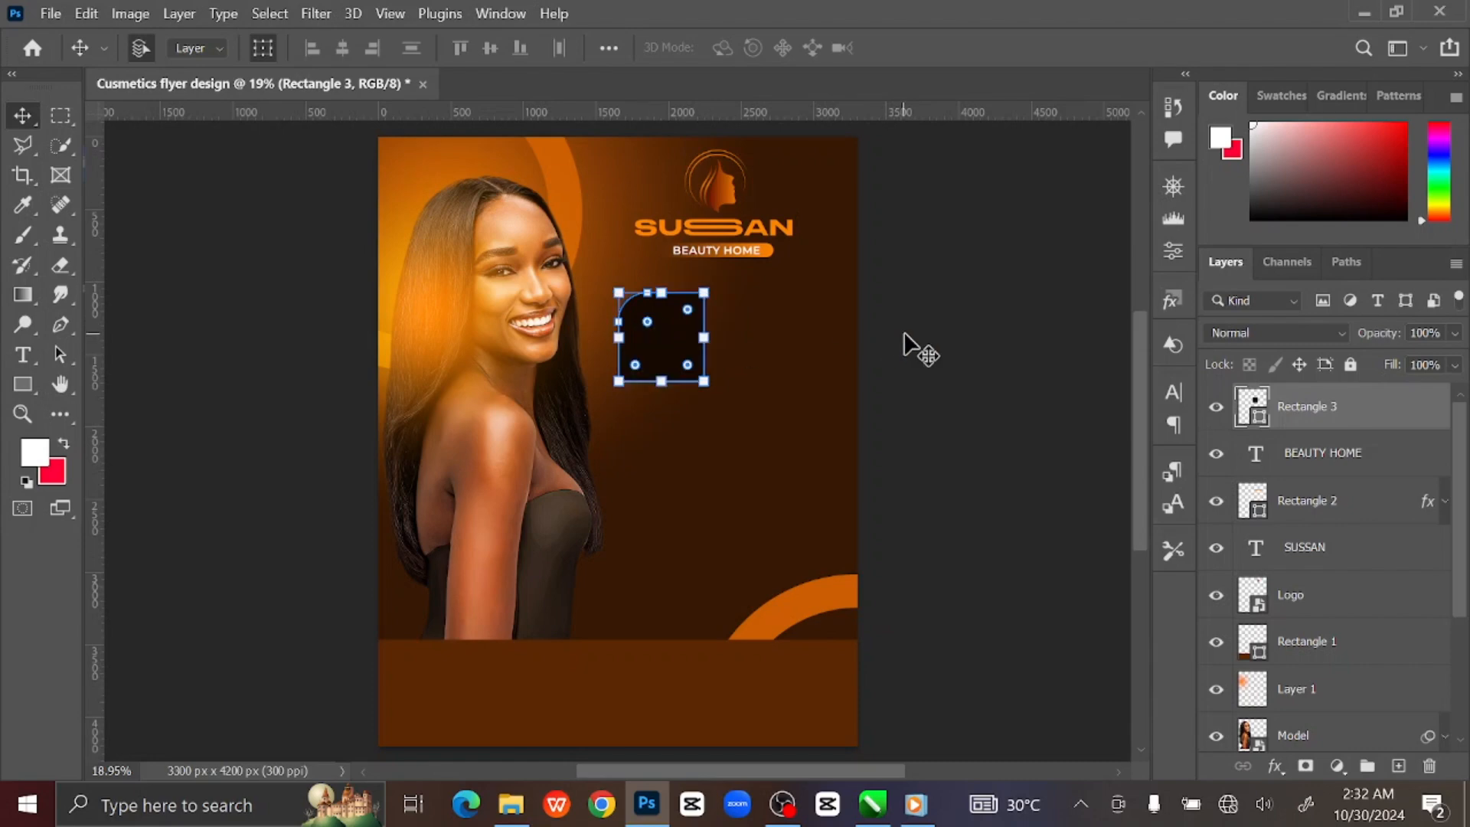
pyautogui.click(943, 339)
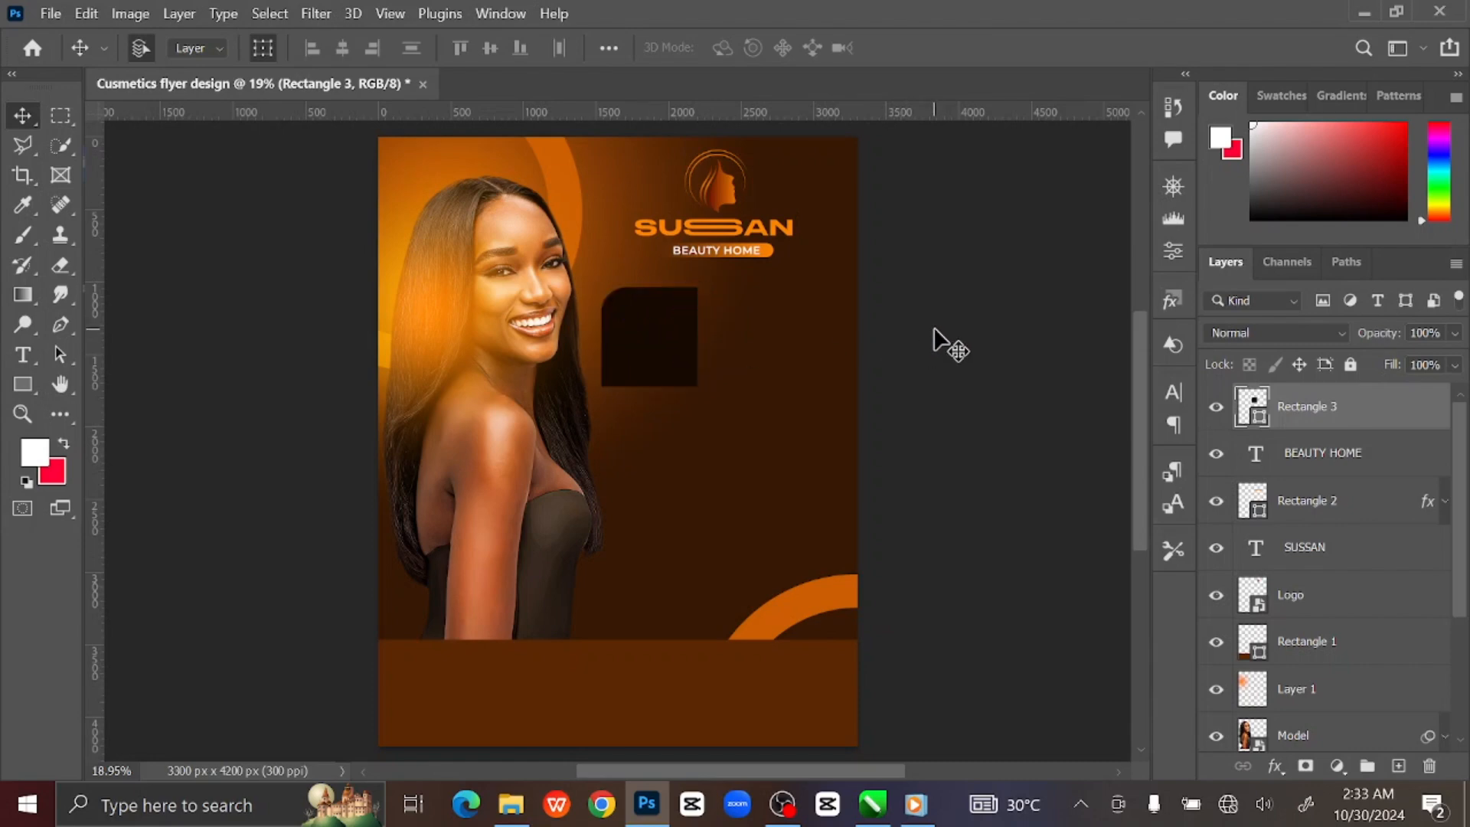
# Duplicate the rounded square and remove the copy's fill.
pyautogui.click(693, 365)
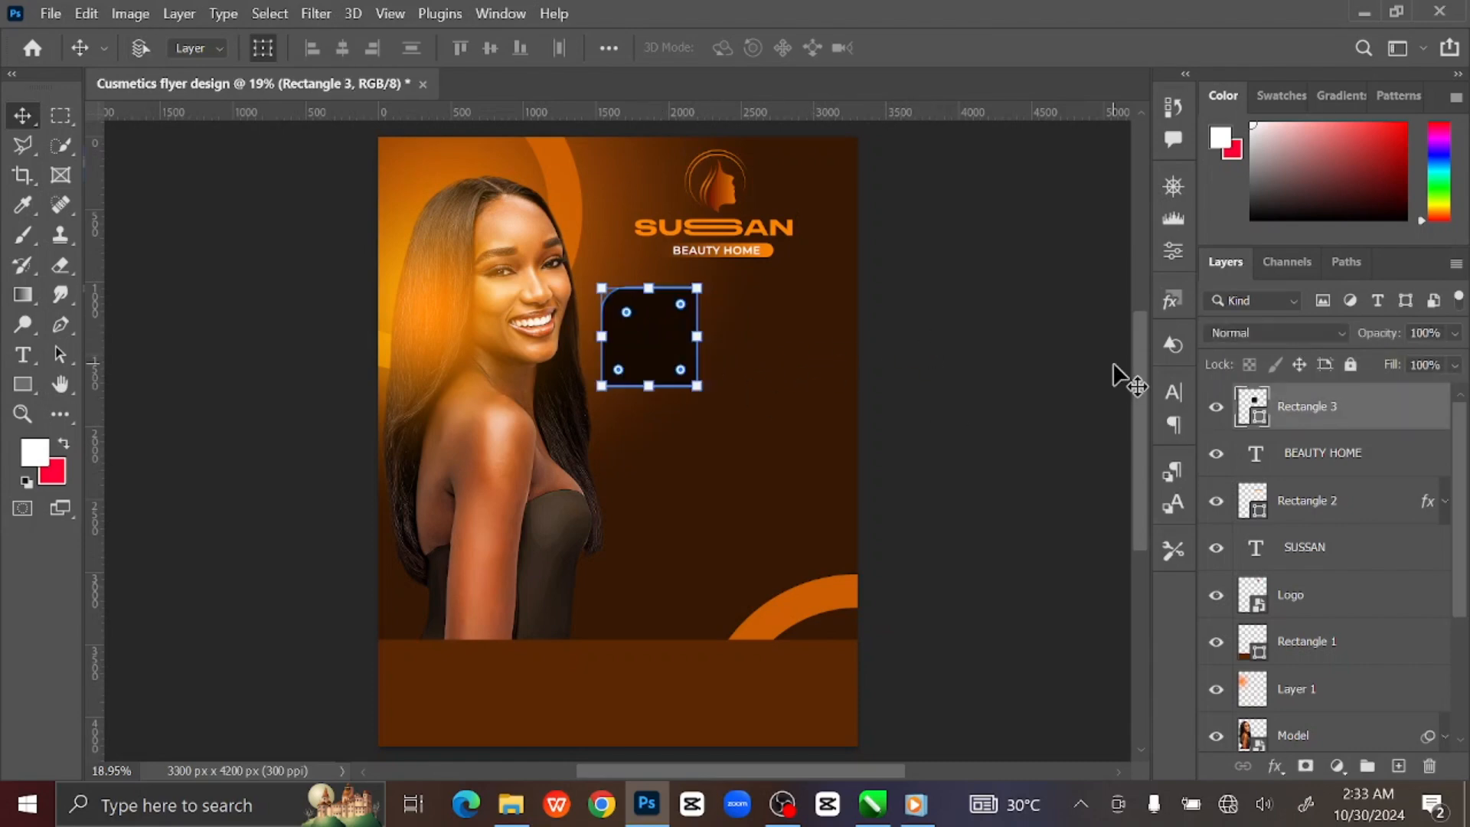
pyautogui.hotkey('ctrl', 'j')
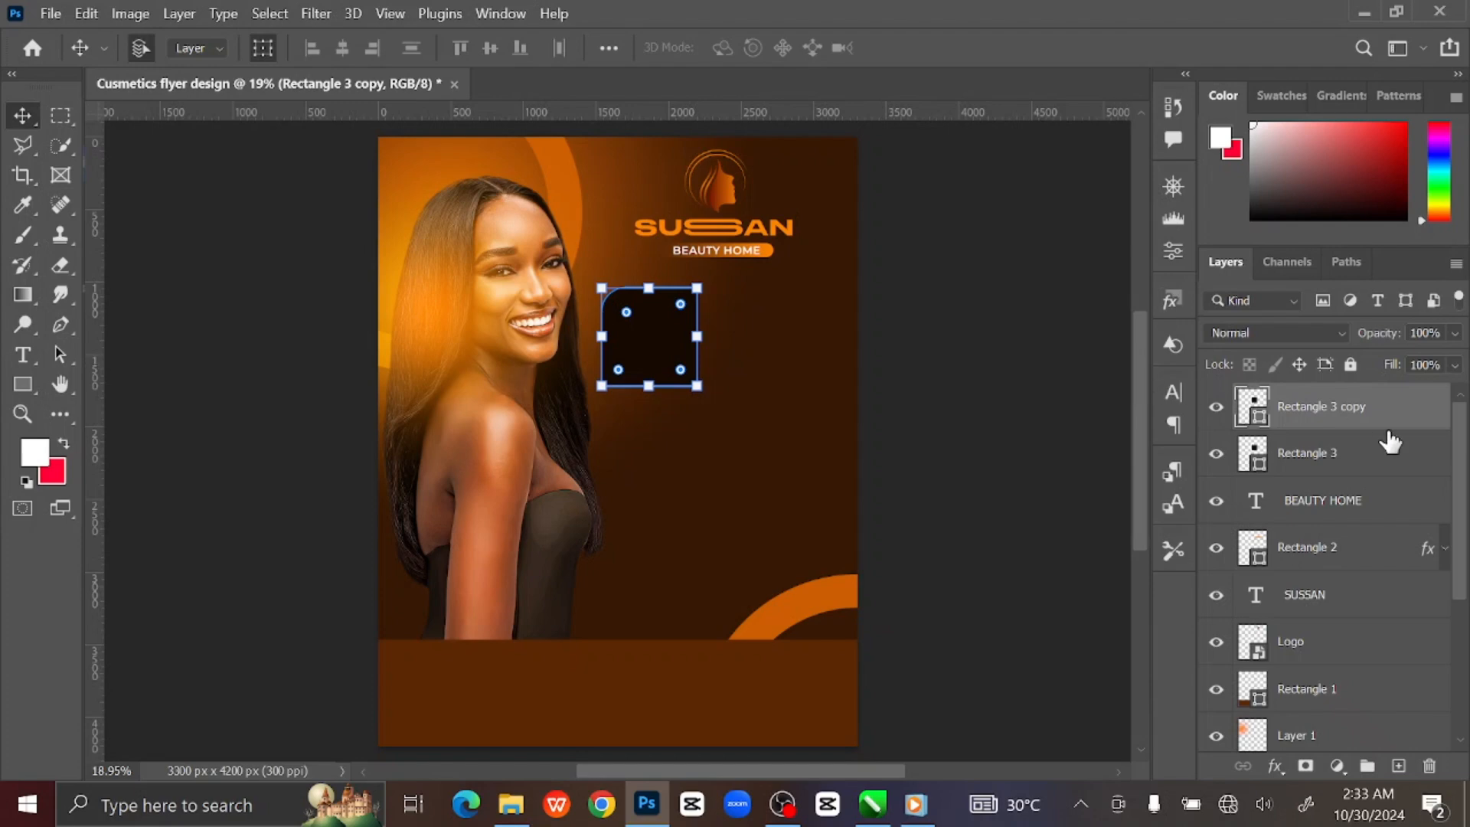
pyautogui.moveTo(1371, 411); pyautogui.dragTo(1375, 475)
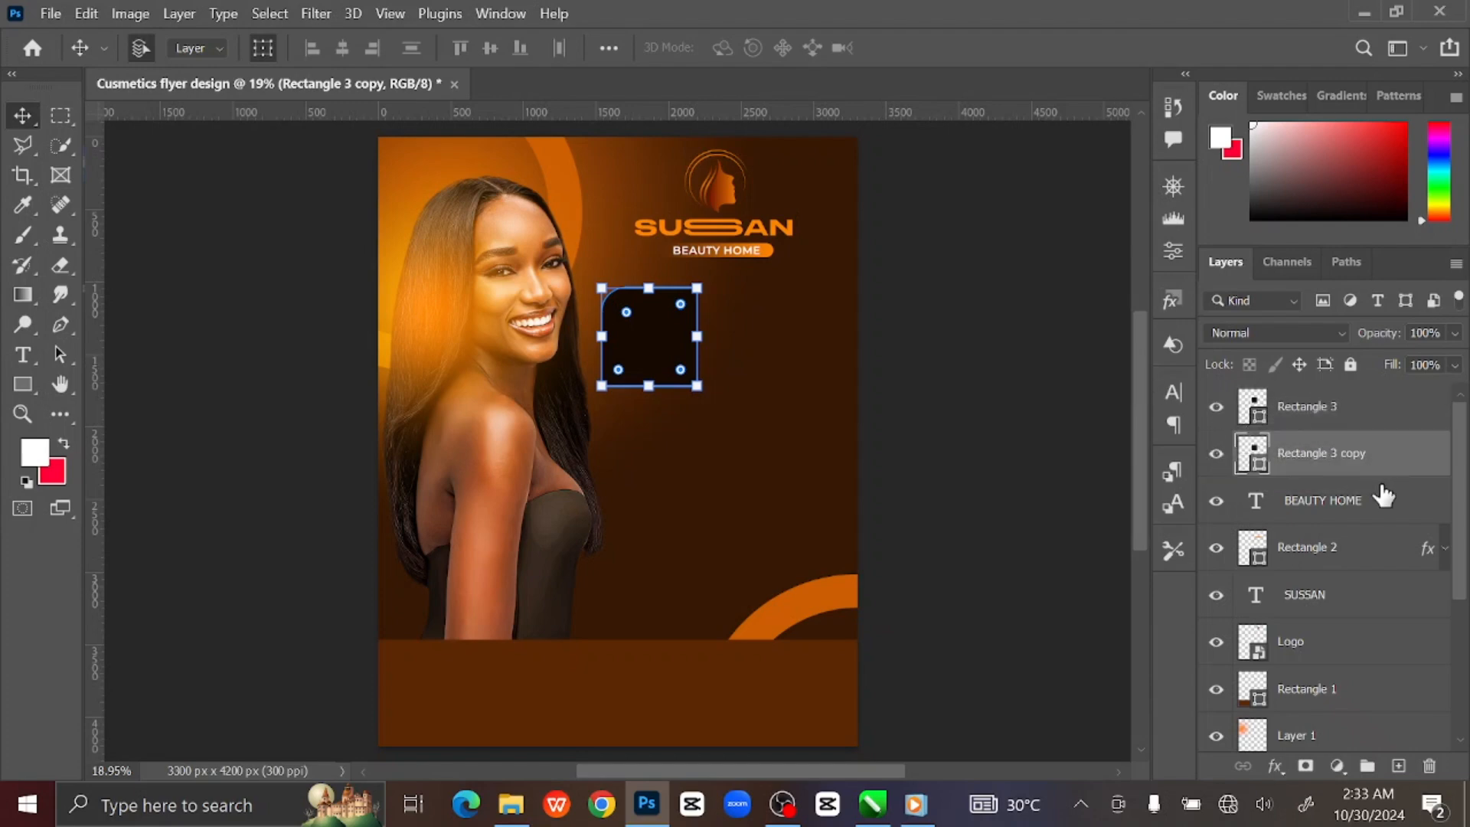
pyautogui.click(23, 385)
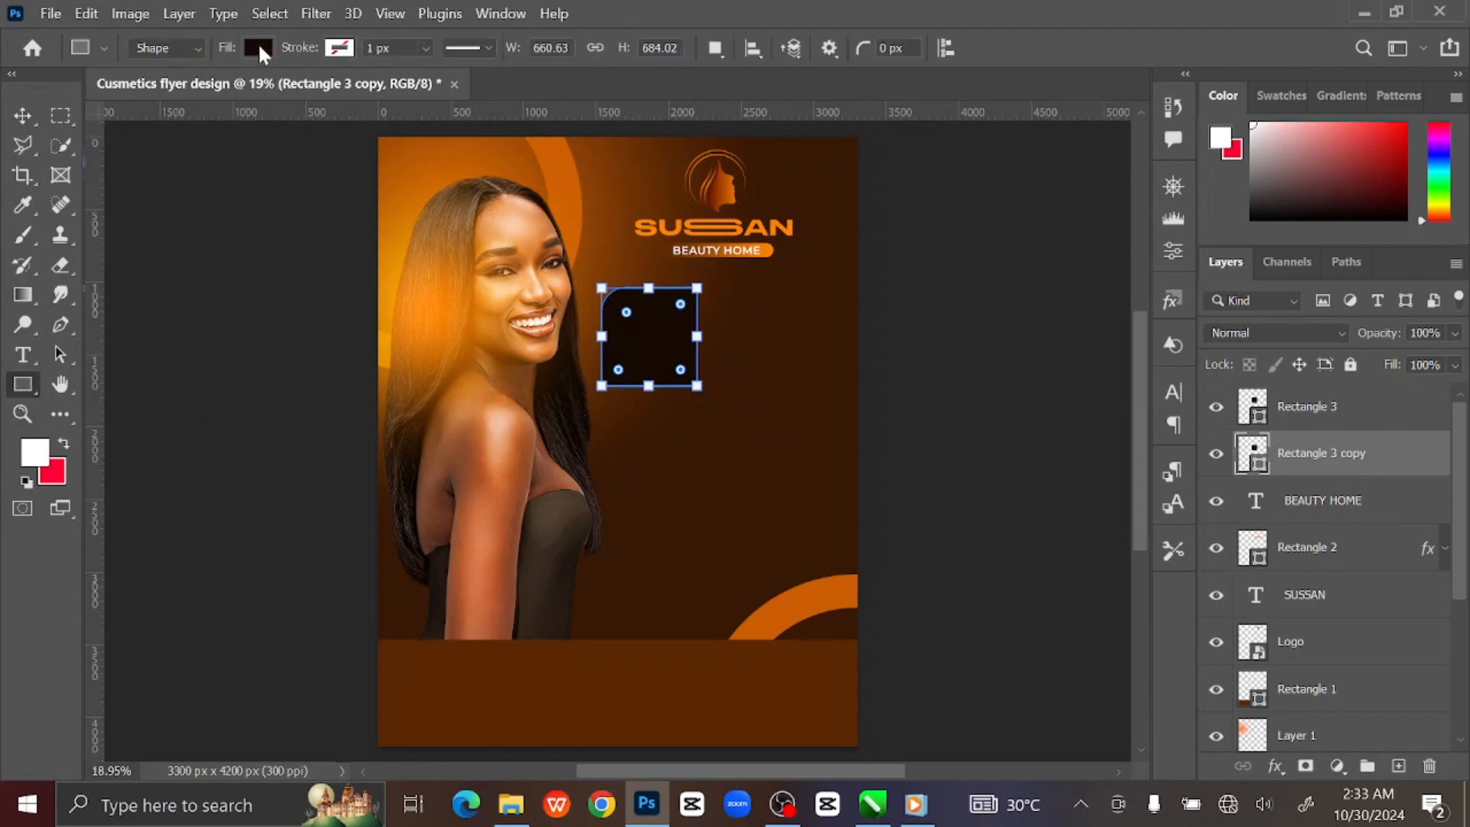
pyautogui.click(259, 47)
pyautogui.click(123, 92)
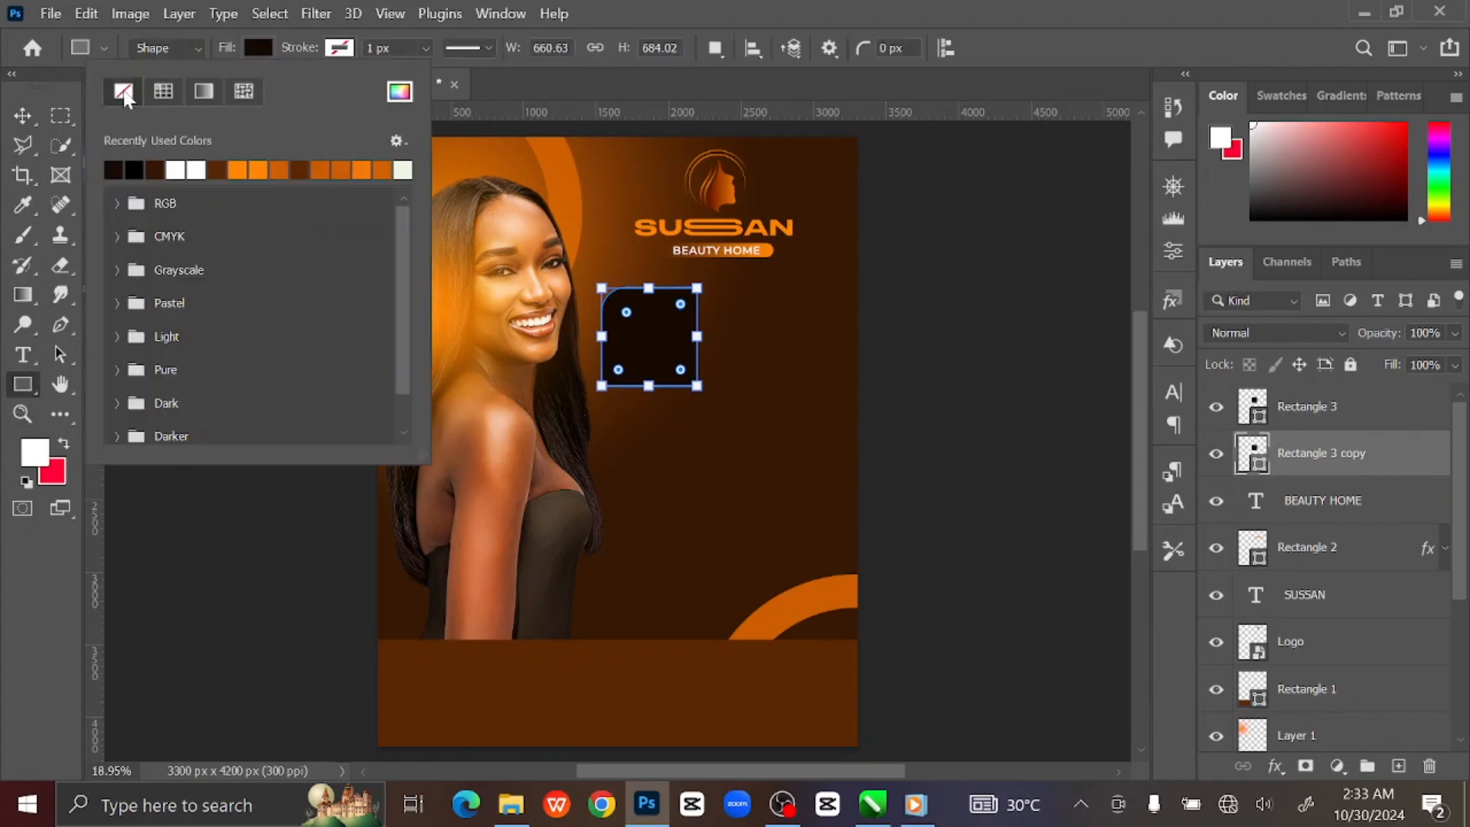
pyautogui.click(341, 49)
# Give the copy an orange 18.33 px outline and enlarge it slightly around the square.
pyautogui.click(341, 48)
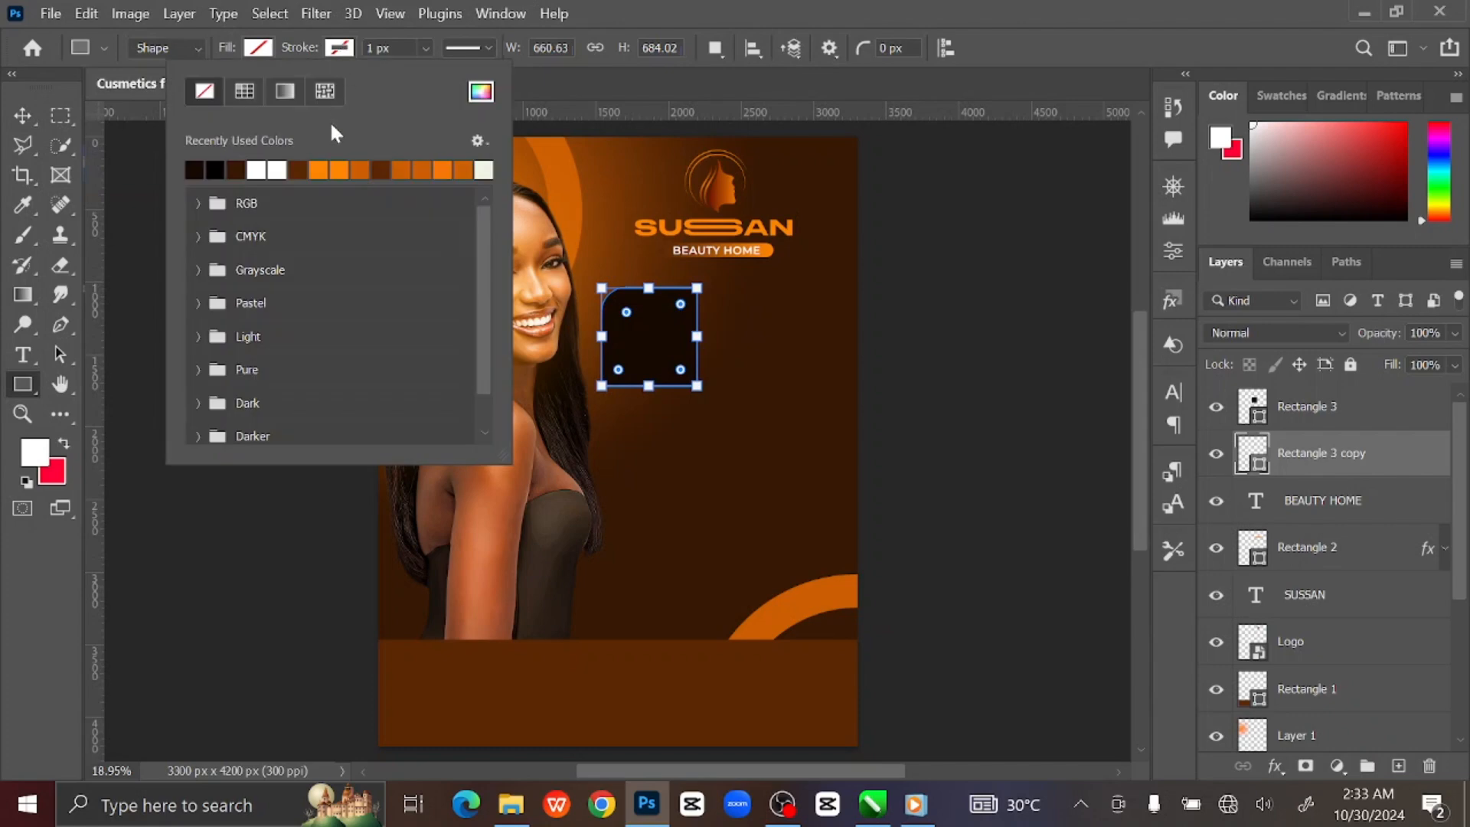
pyautogui.click(320, 168)
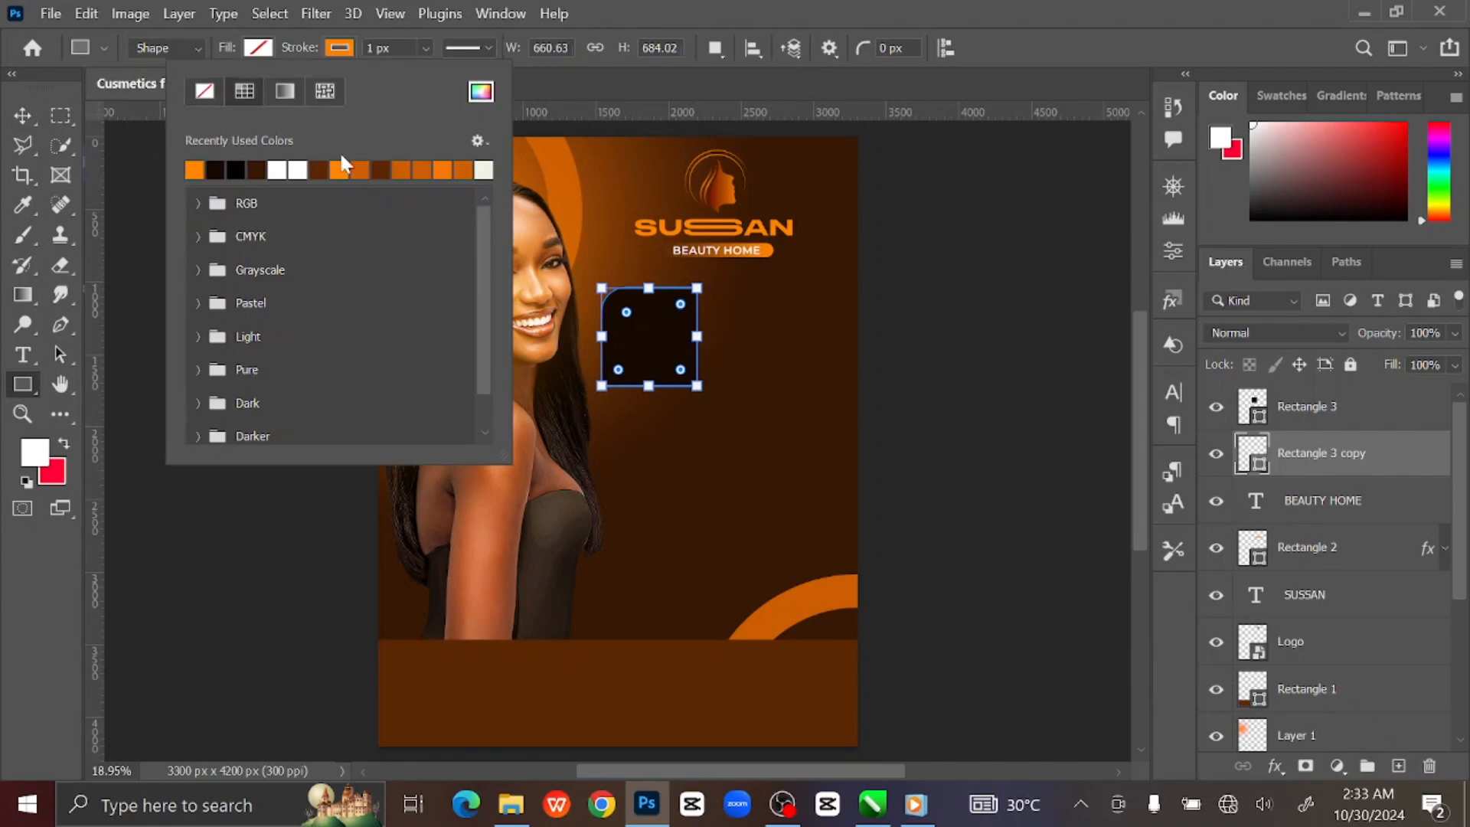
pyautogui.click(351, 50)
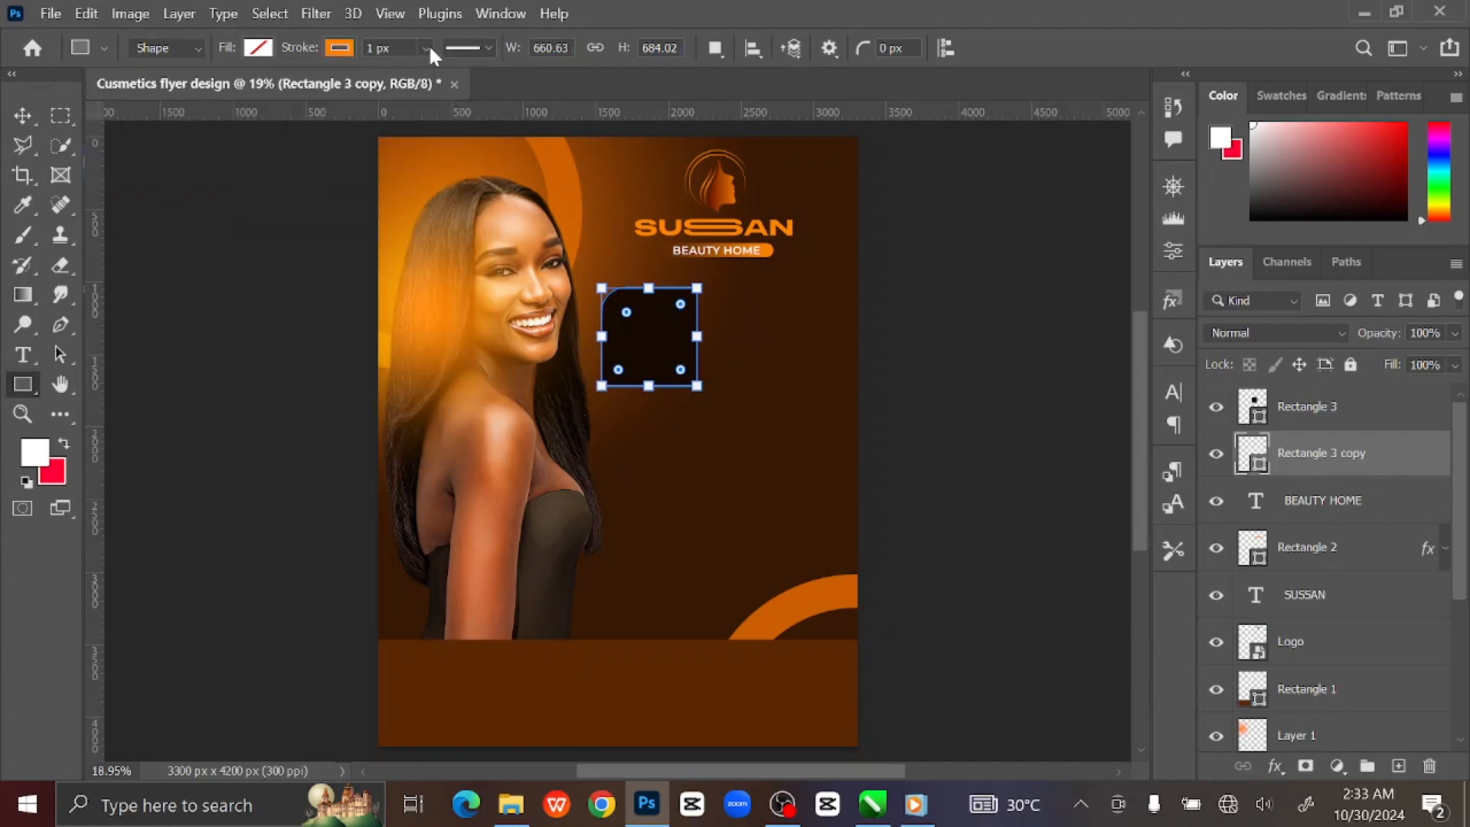
pyautogui.click(426, 48)
pyautogui.moveTo(443, 75); pyautogui.dragTo(444, 75)
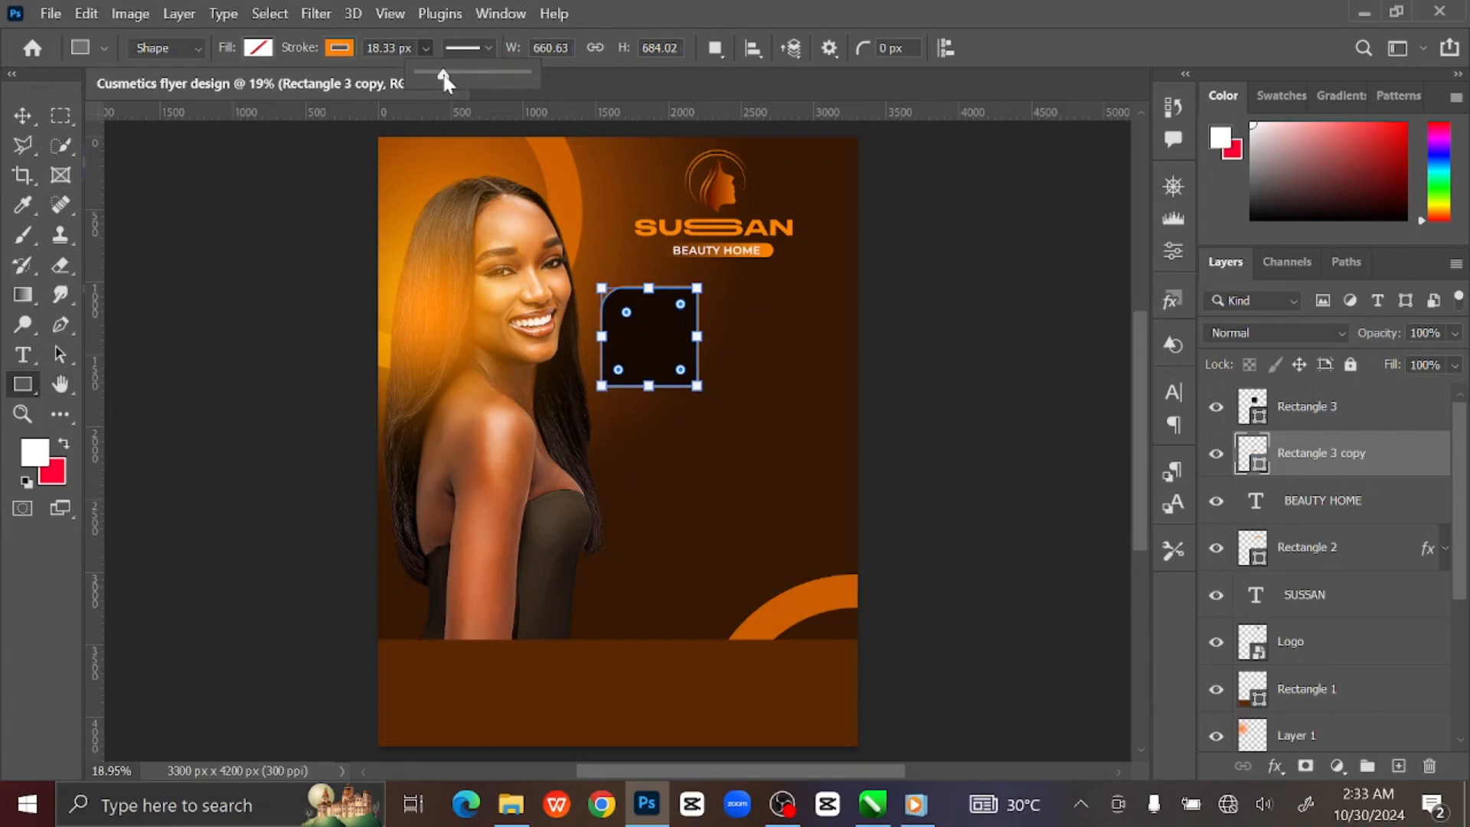
pyautogui.press('v')
pyautogui.click(696, 387)
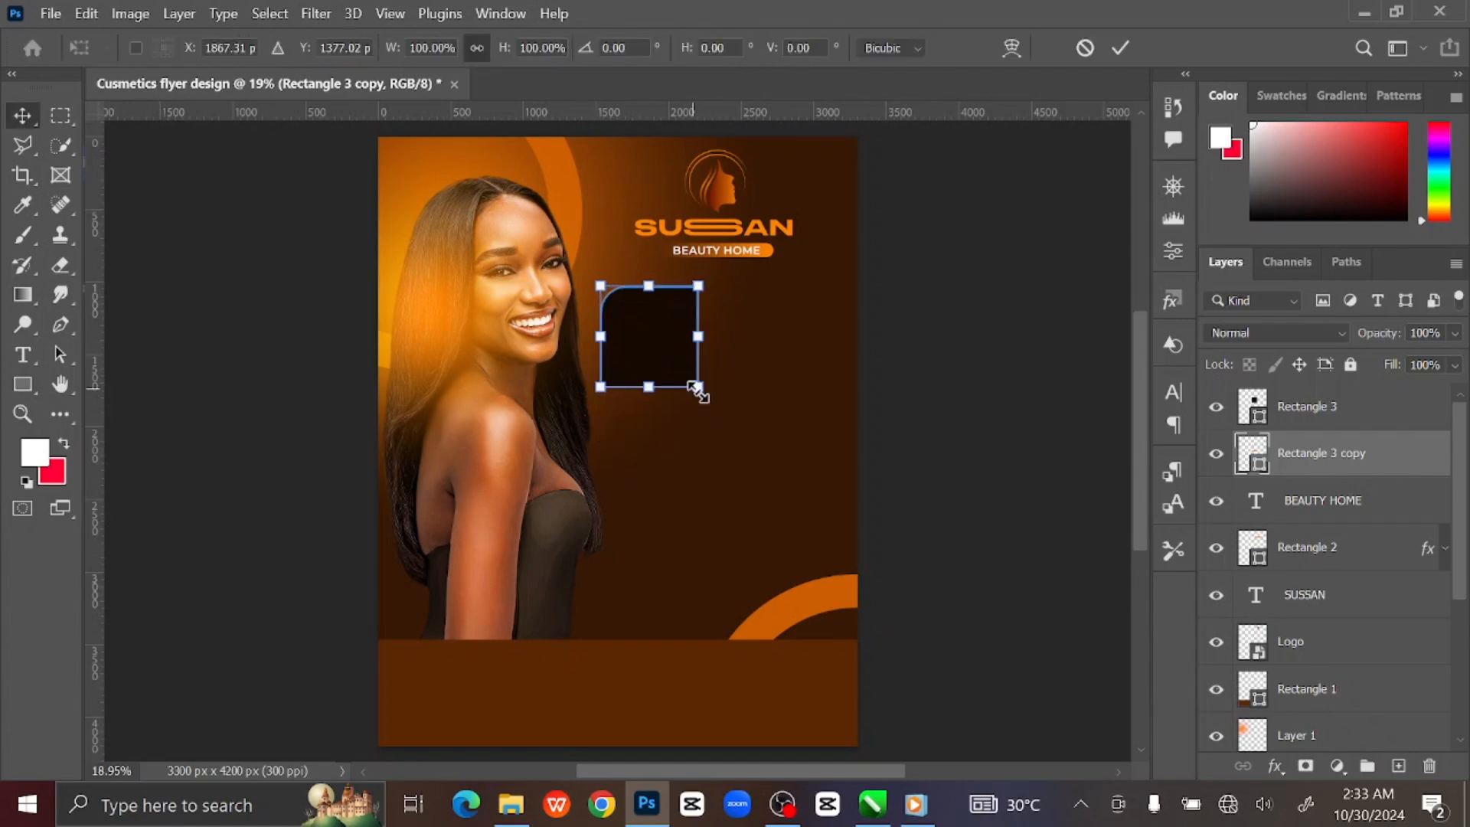
pyautogui.moveTo(696, 388); pyautogui.dragTo(699, 390)
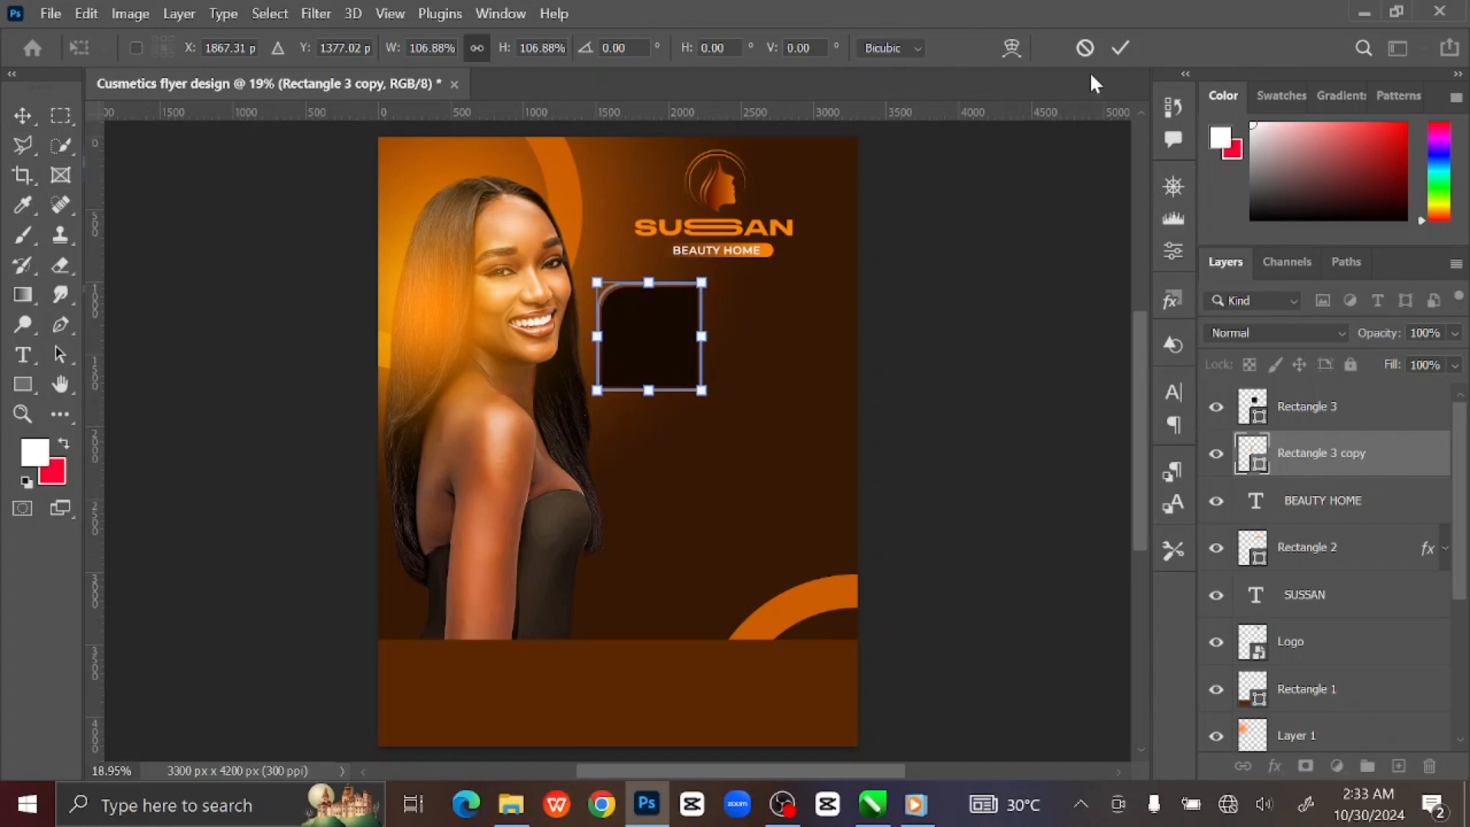
pyautogui.click(953, 244)
# Thin the frame's orange outline from 18.33 px to about 7 px.
pyautogui.click(940, 329)
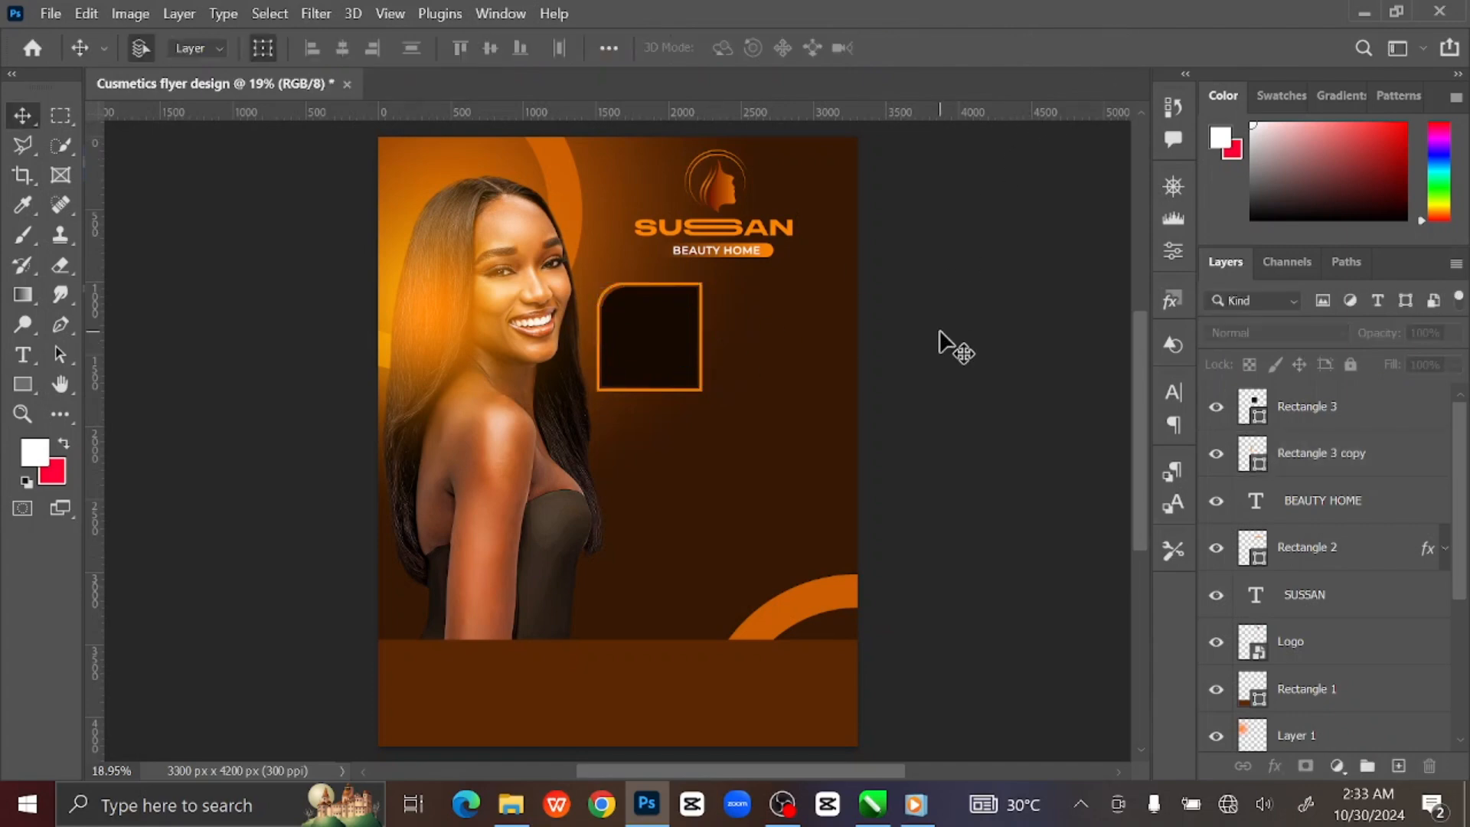
pyautogui.hotkey('ctrl', '+')
pyautogui.hotkey('ctrl', '+')
pyautogui.hotkey('ctrl', '+')
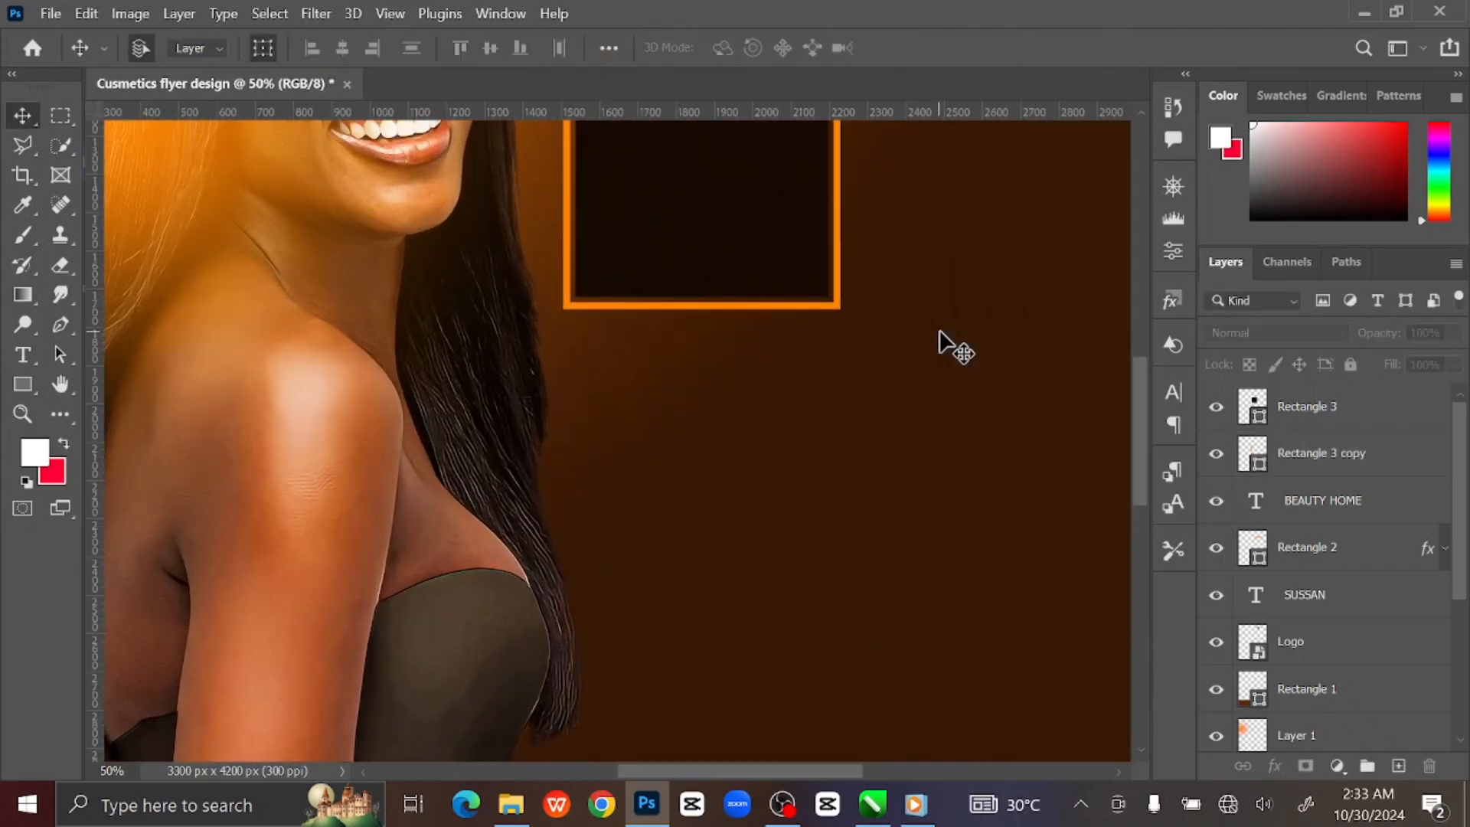
pyautogui.moveTo(962, 322); pyautogui.dragTo(903, 581)
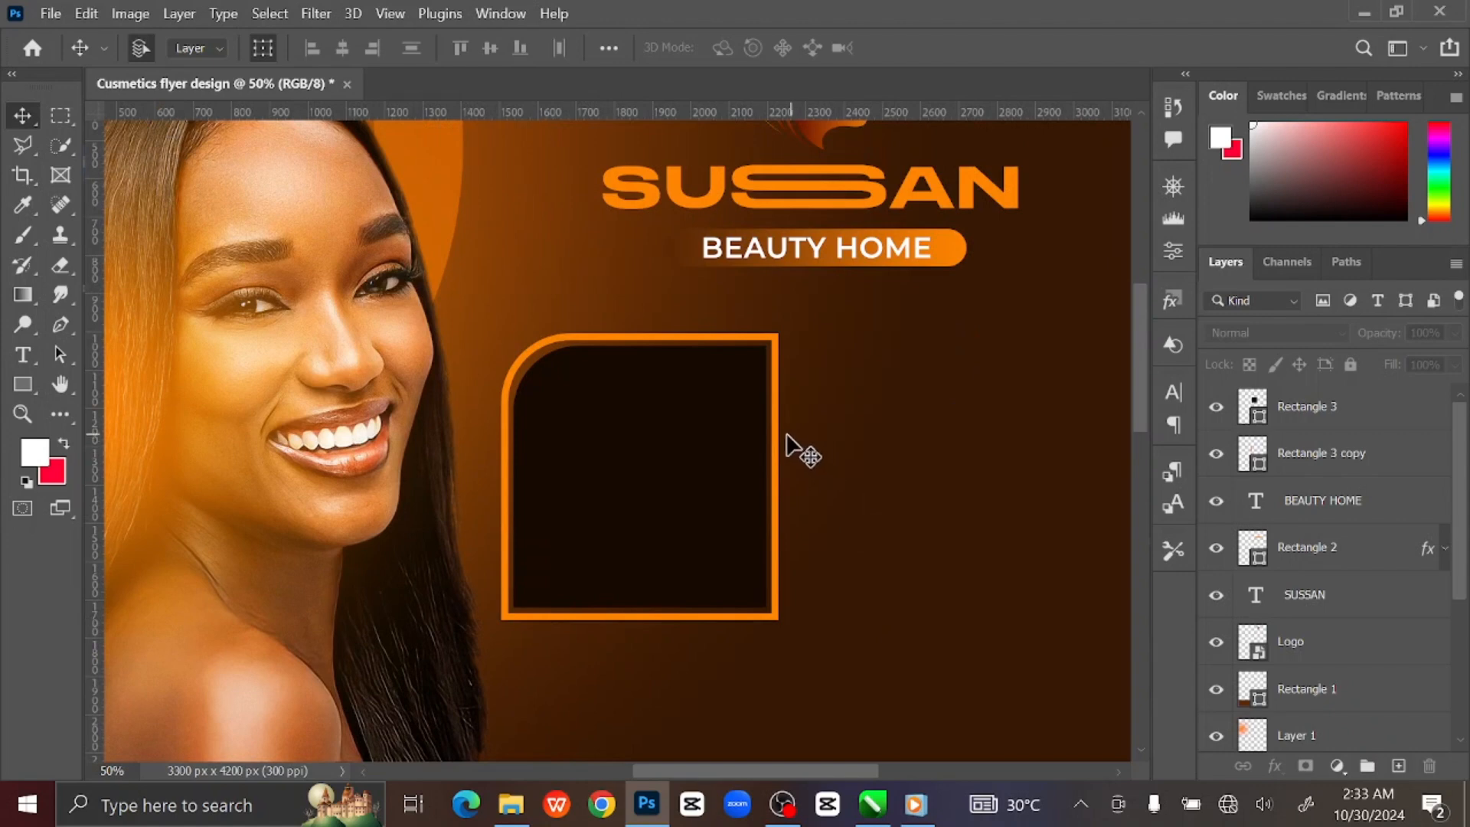
pyautogui.click(776, 432)
pyautogui.click(22, 384)
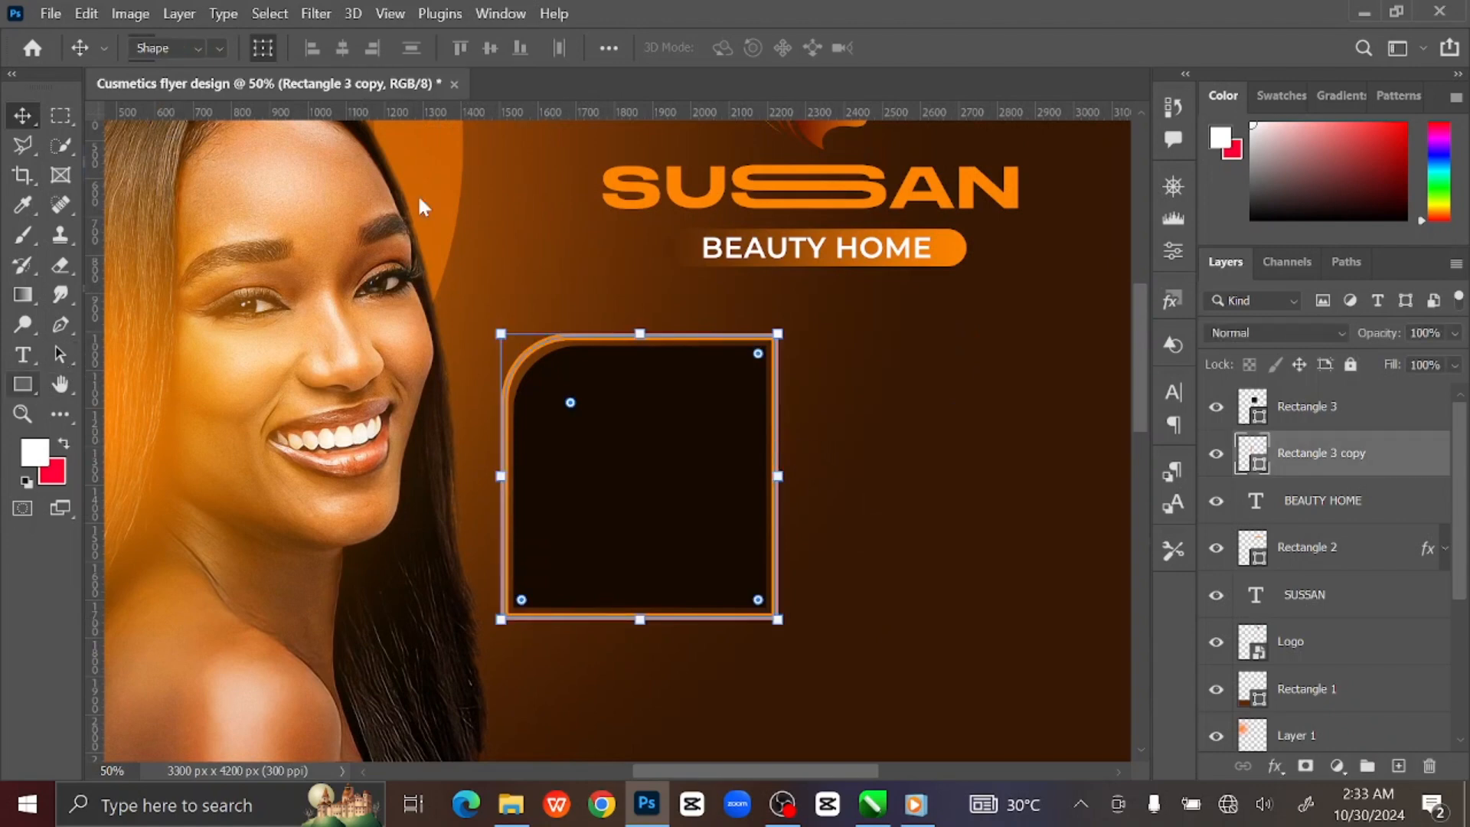
pyautogui.click(425, 48)
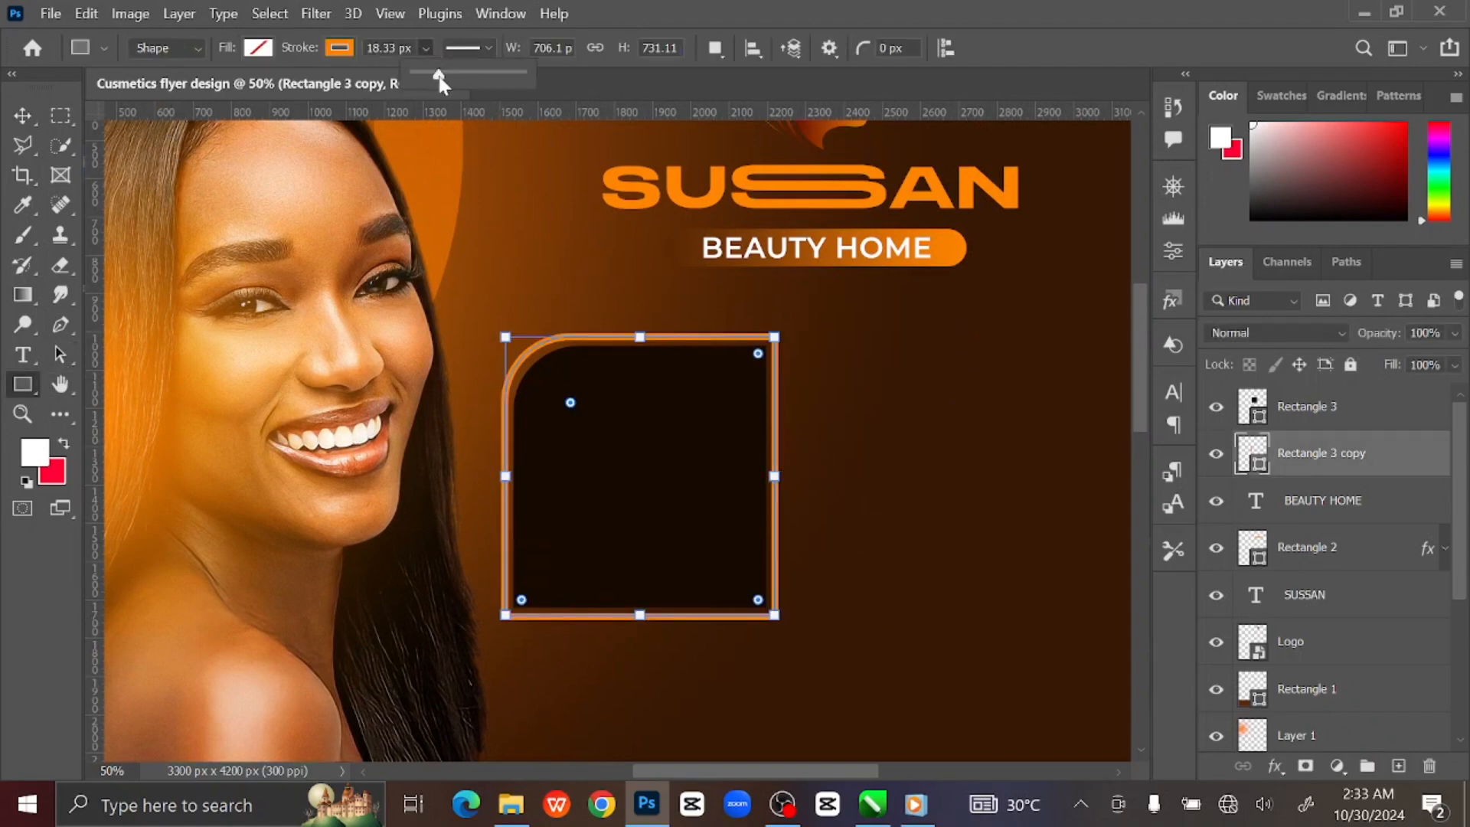
pyautogui.moveTo(440, 78); pyautogui.dragTo(436, 77)
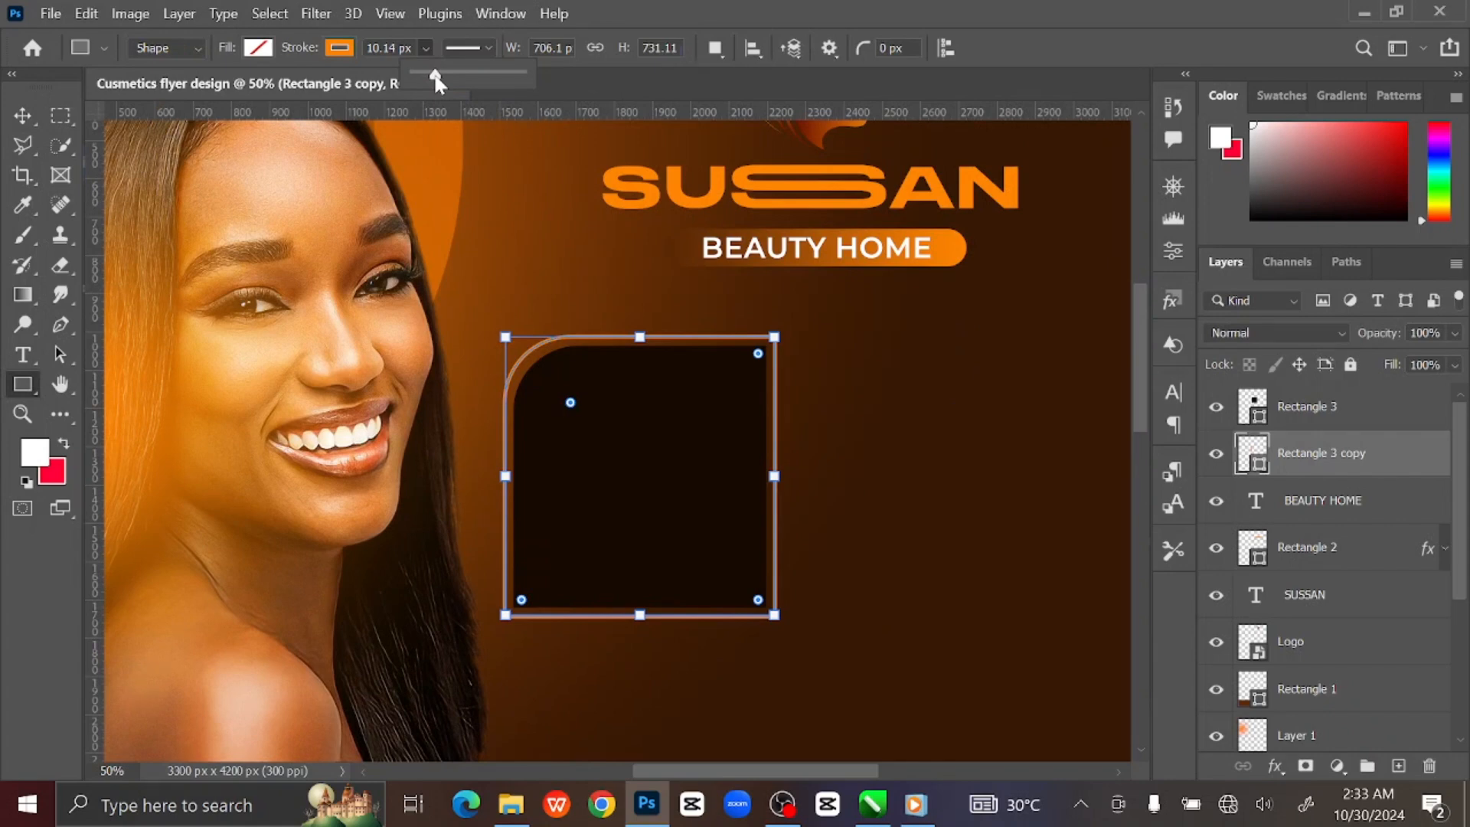
pyautogui.press('v')
pyautogui.click(375, 466)
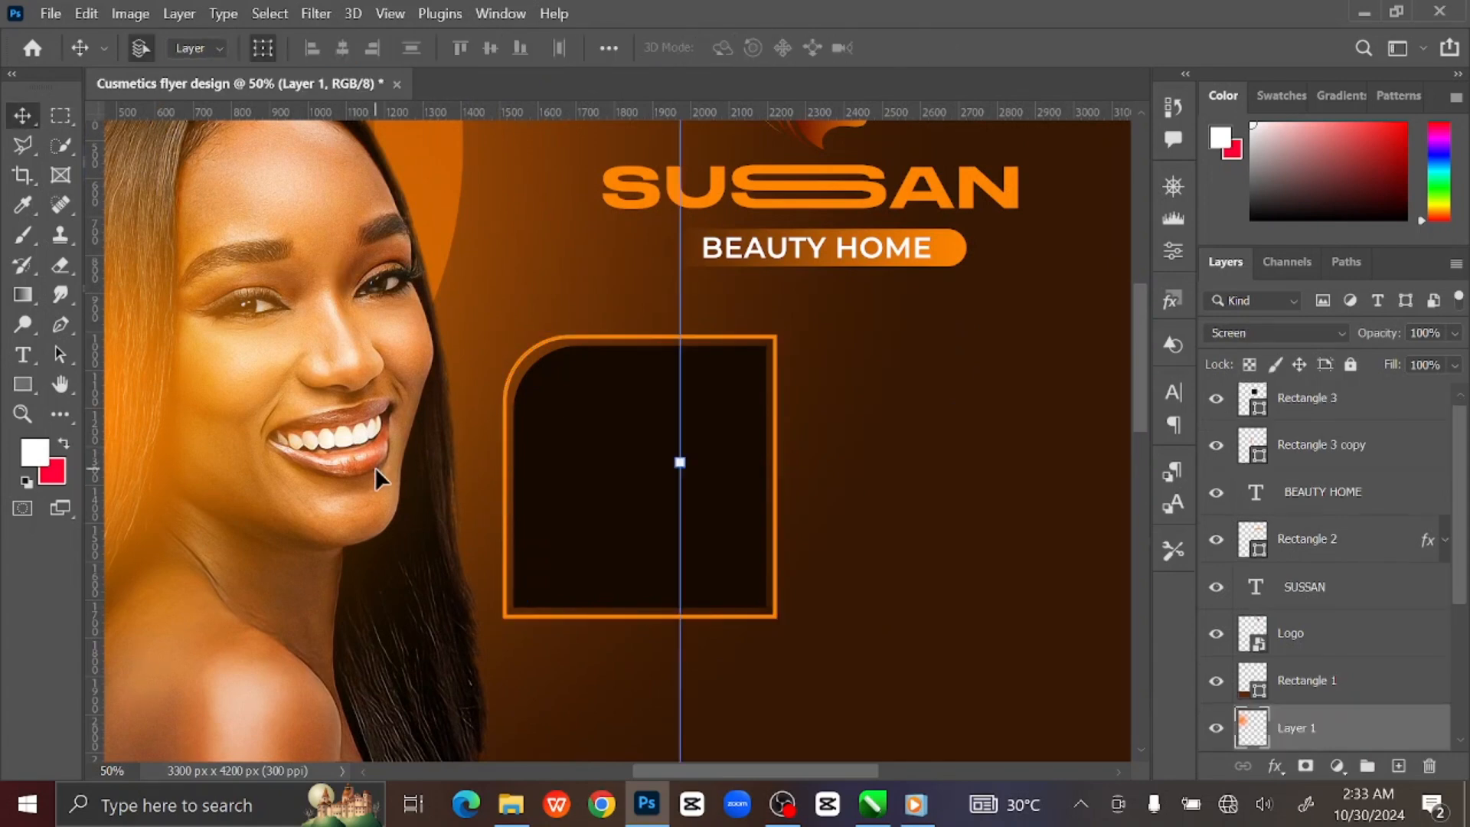
# Duplicate both Rectangle 3 layers, flip the copy horizontally, and place it right of the original.
pyautogui.hotkey('ctrl', '0')
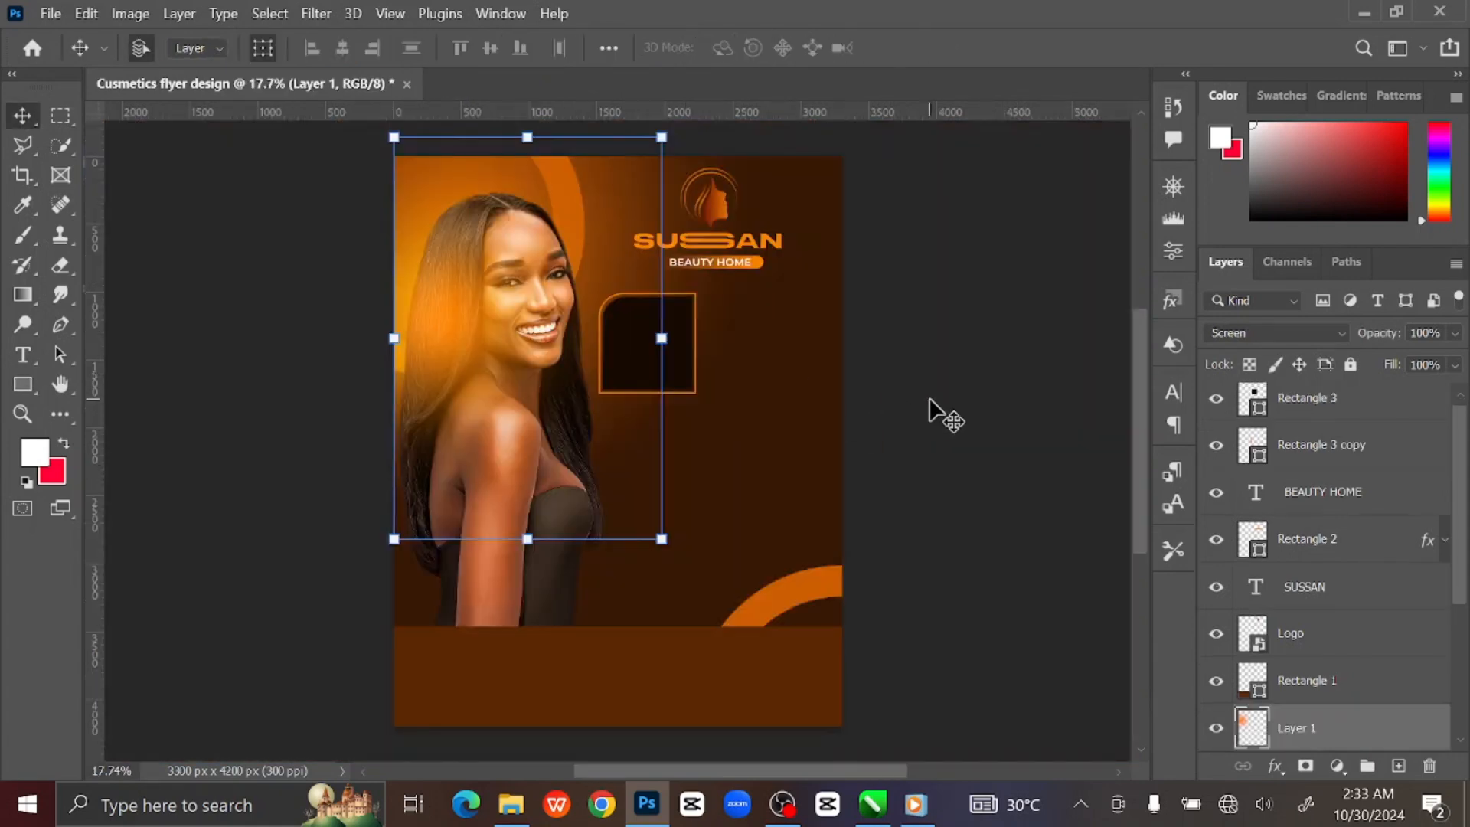
pyautogui.click(652, 366)
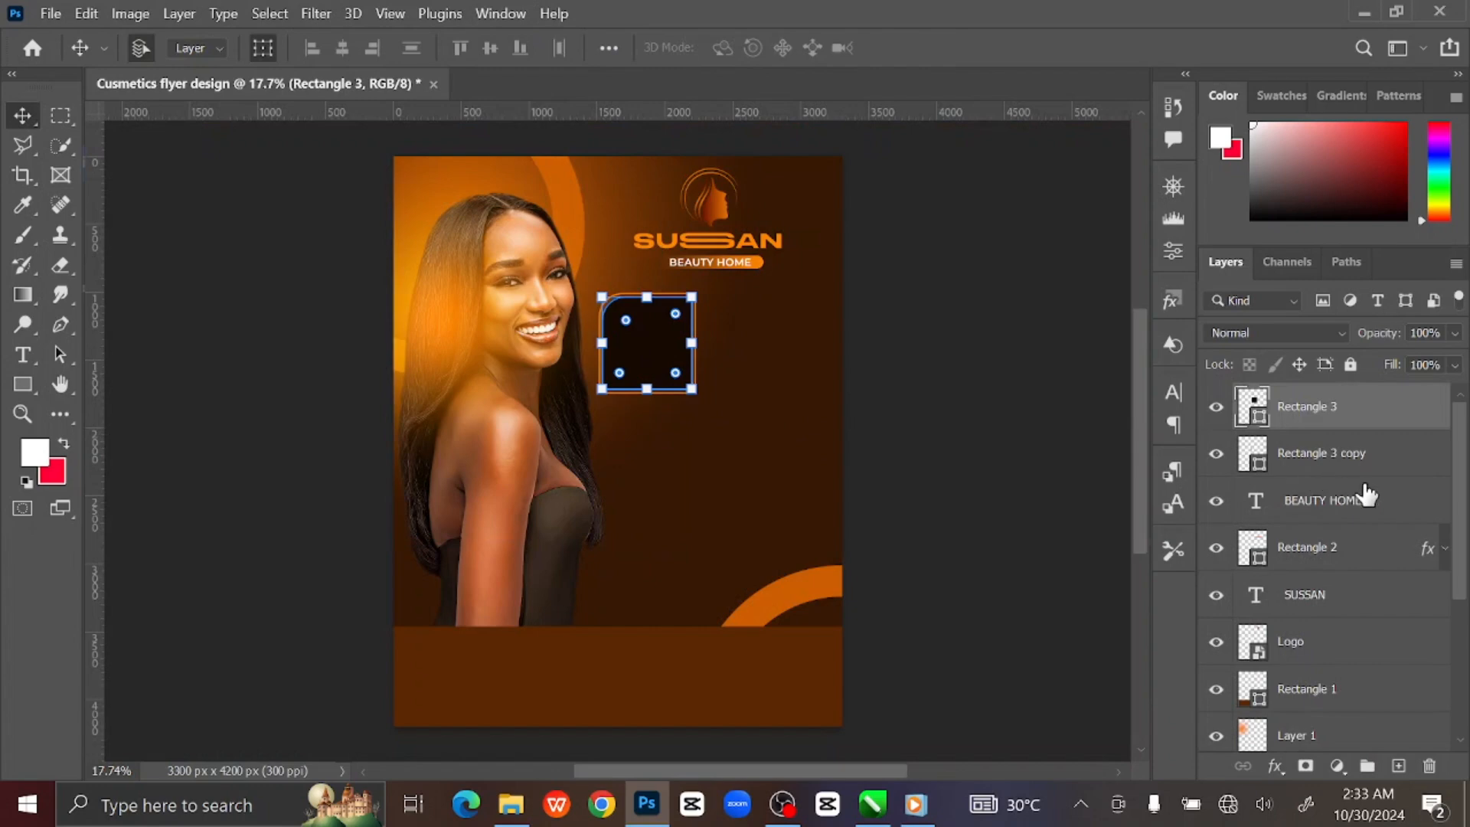
pyautogui.keyDown('shift'); pyautogui.click(1393, 464); pyautogui.keyUp('shift')
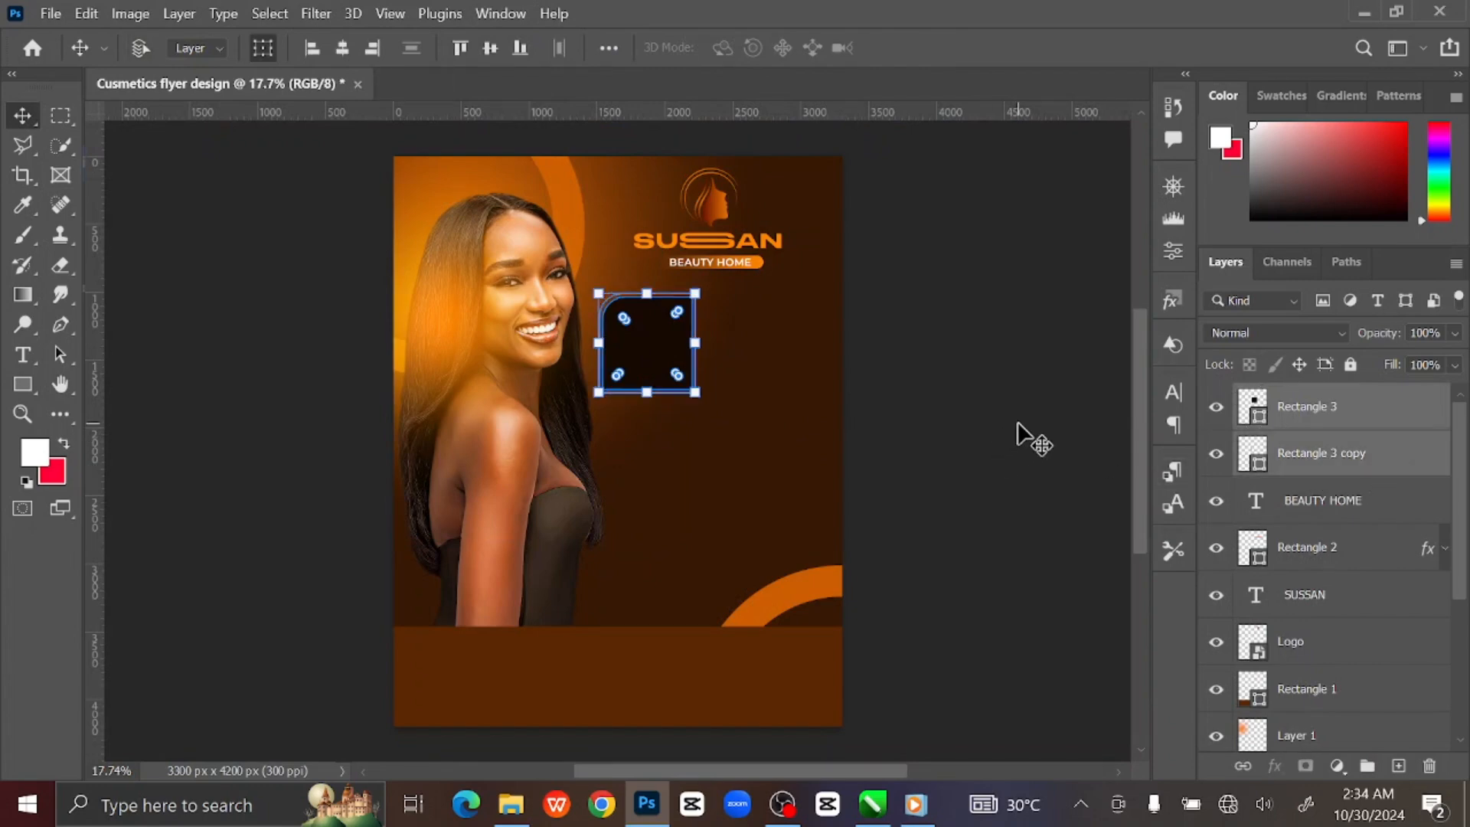
pyautogui.hotkey('ctrl', 'j')
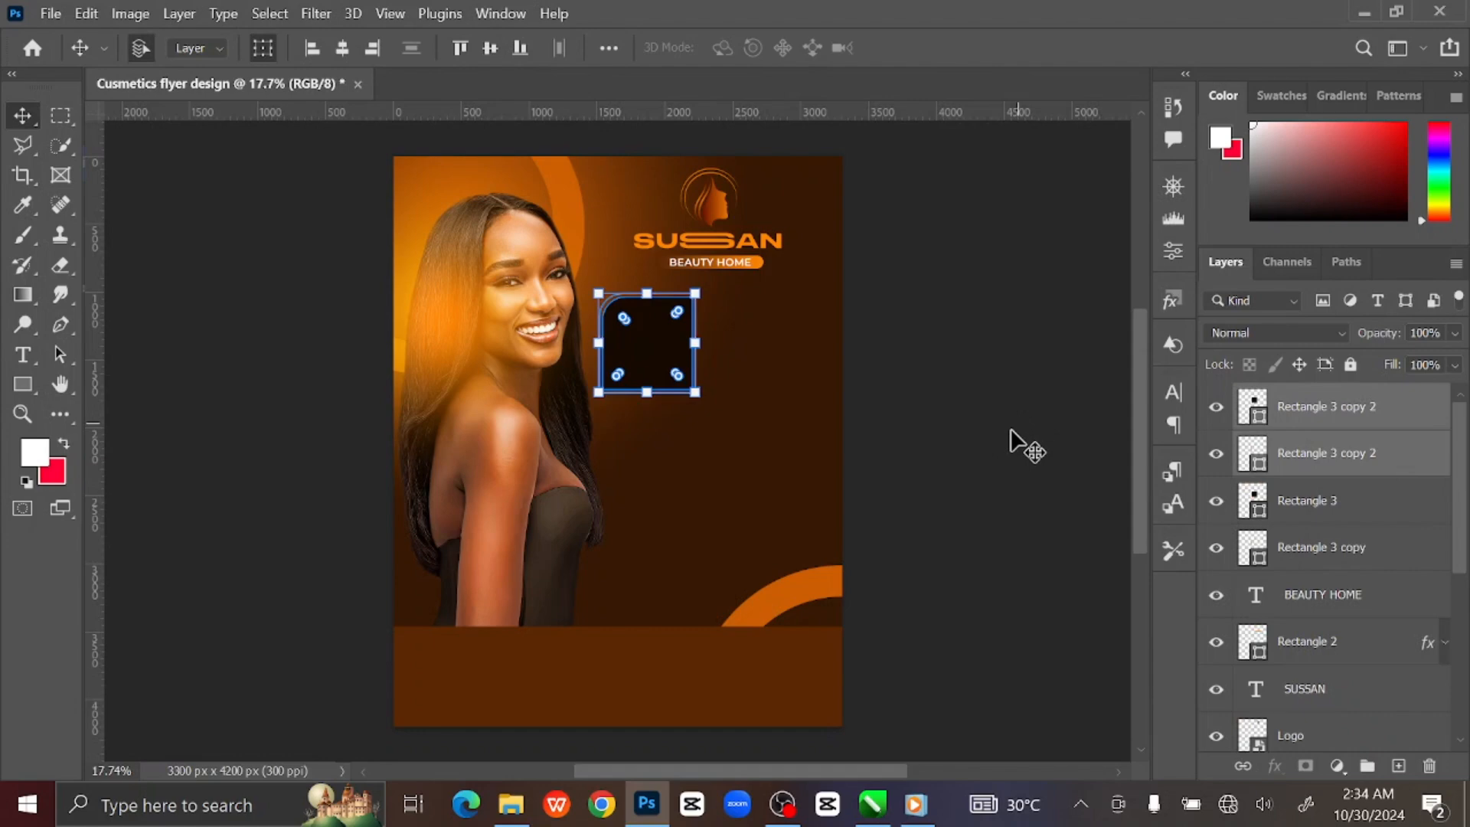
pyautogui.click(697, 343)
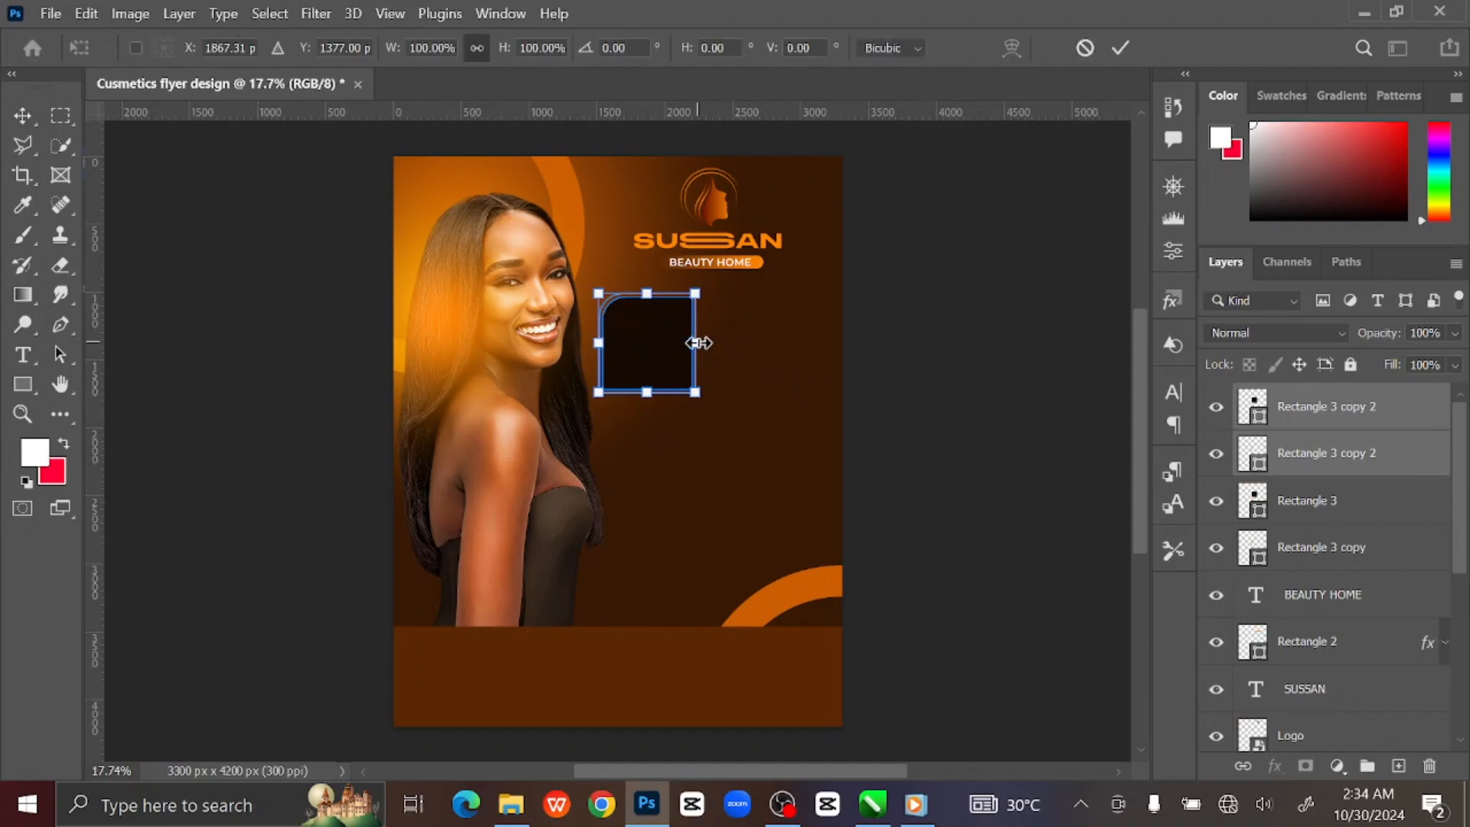
pyautogui.rightClick(663, 361)
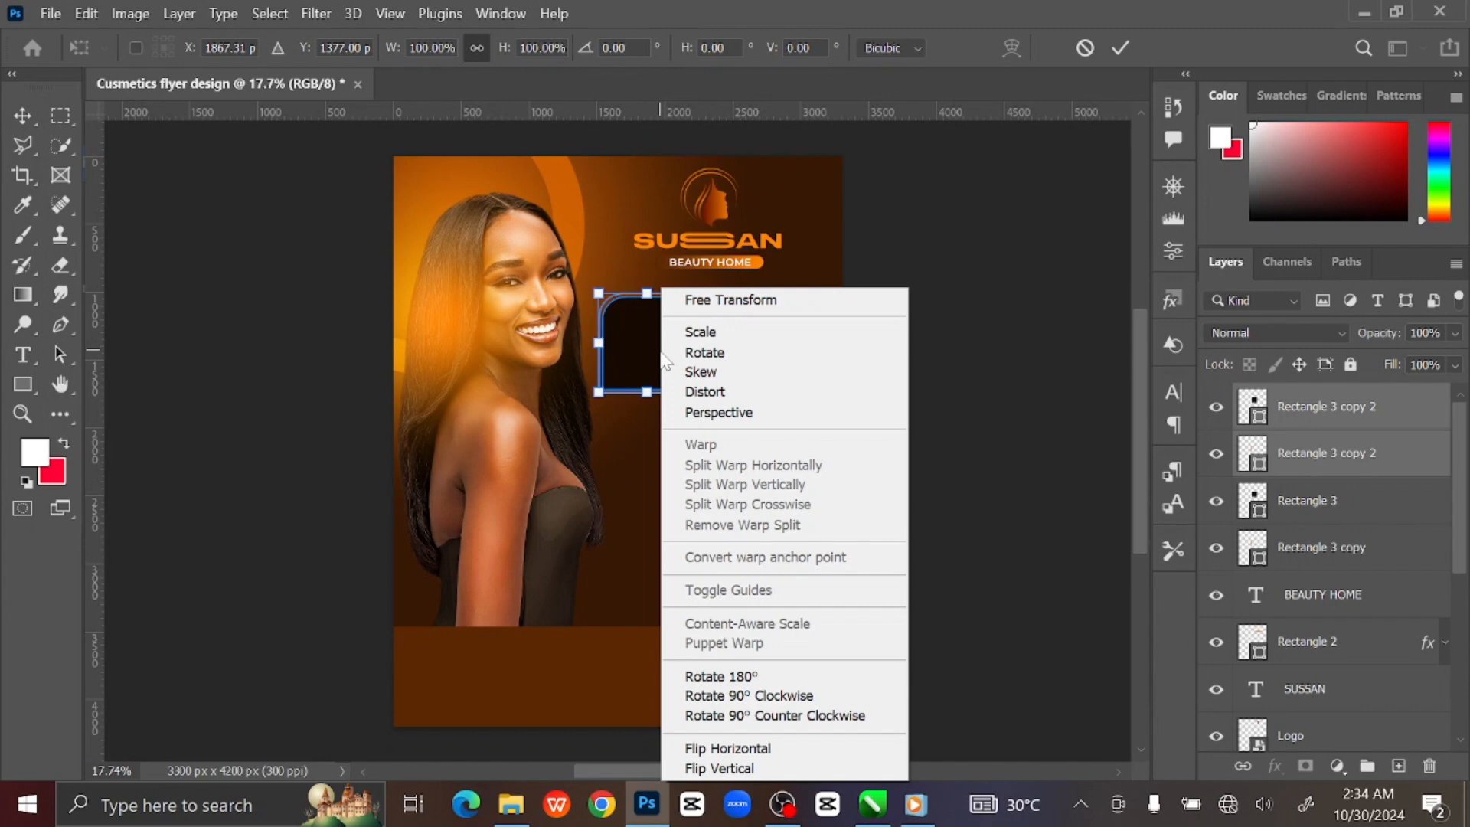
pyautogui.click(762, 747)
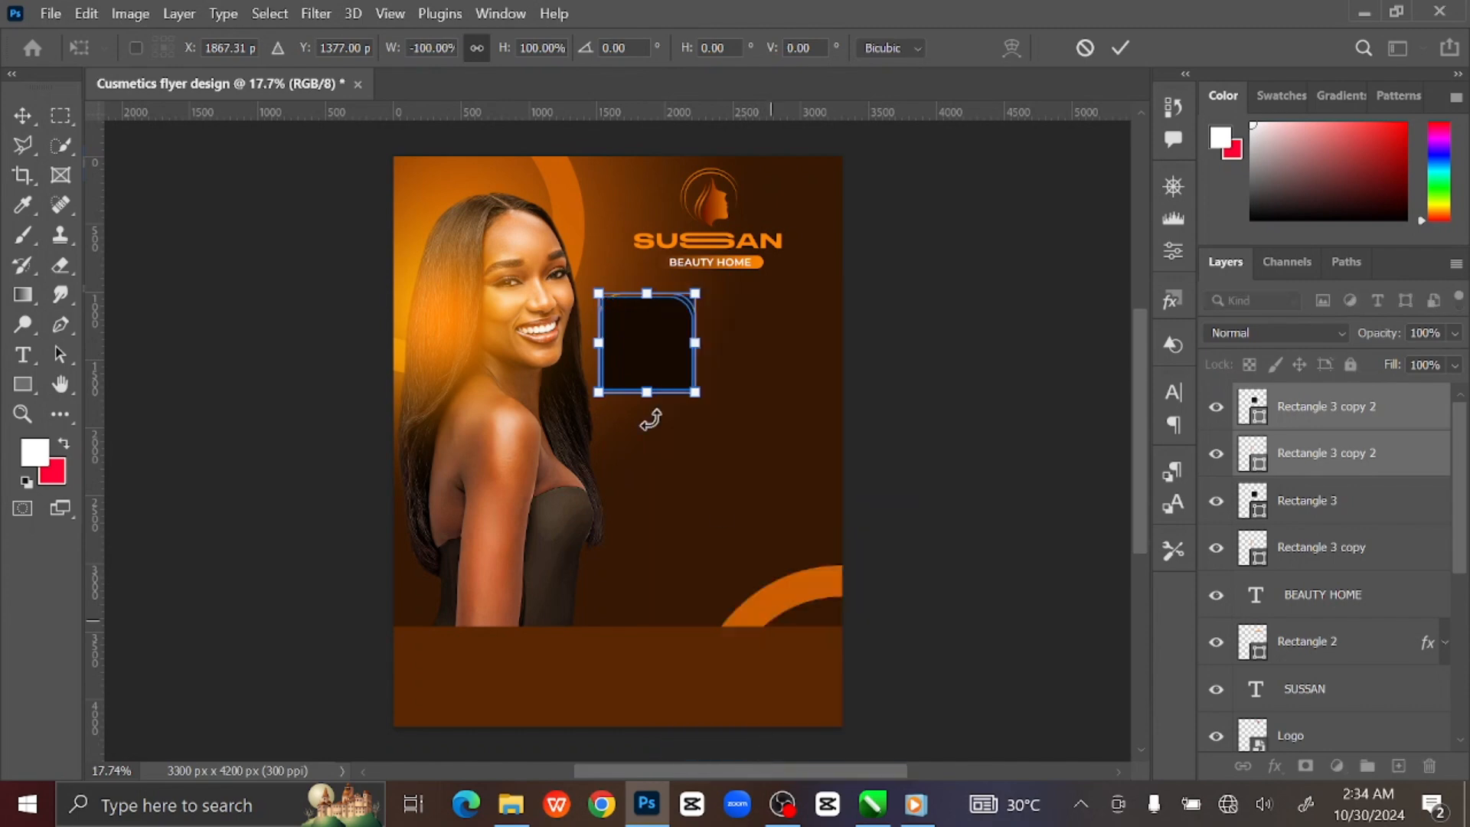
pyautogui.moveTo(647, 358); pyautogui.dragTo(754, 363)
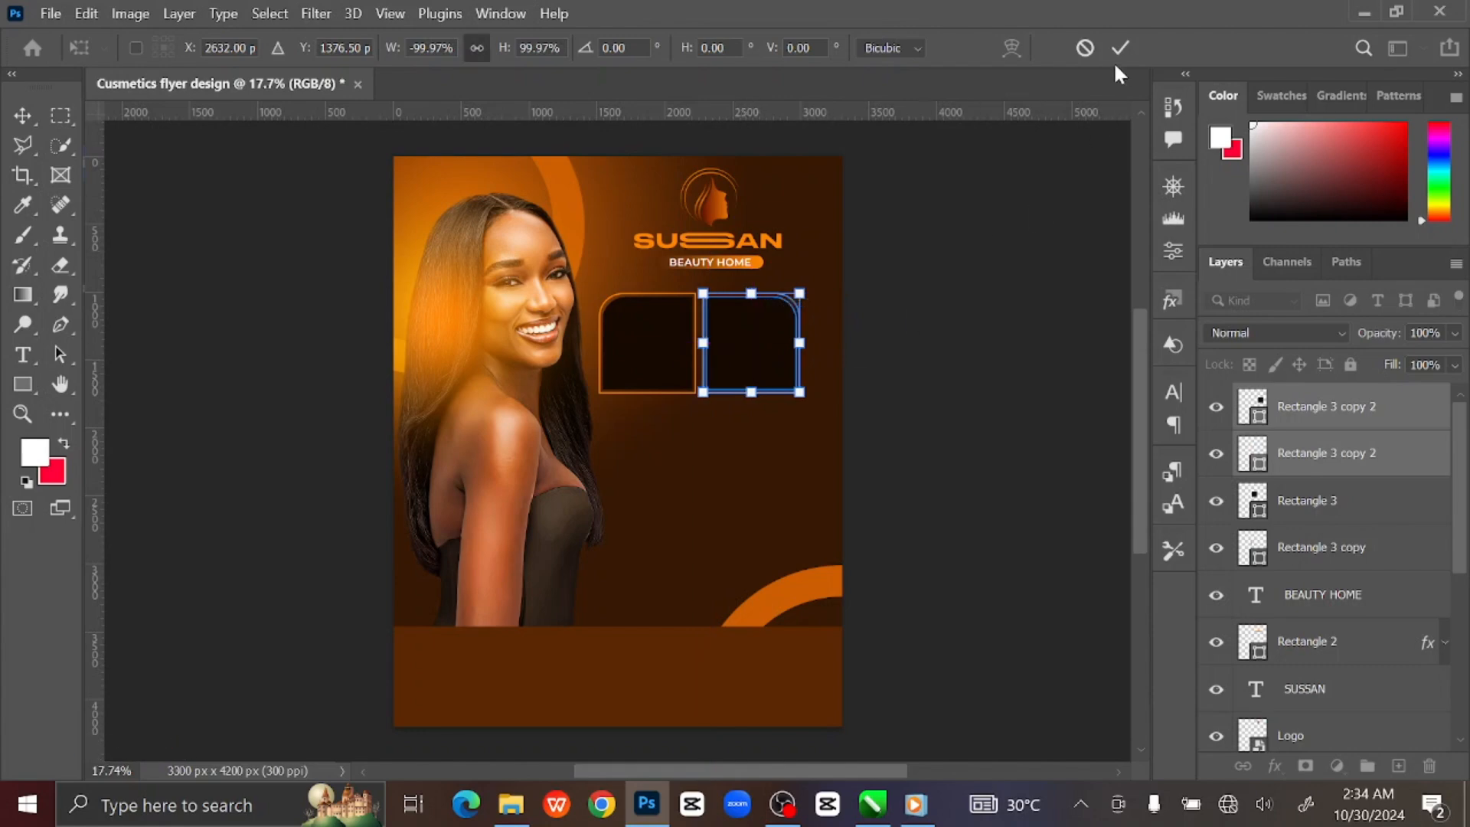
pyautogui.press('Return')
pyautogui.click(1066, 237)
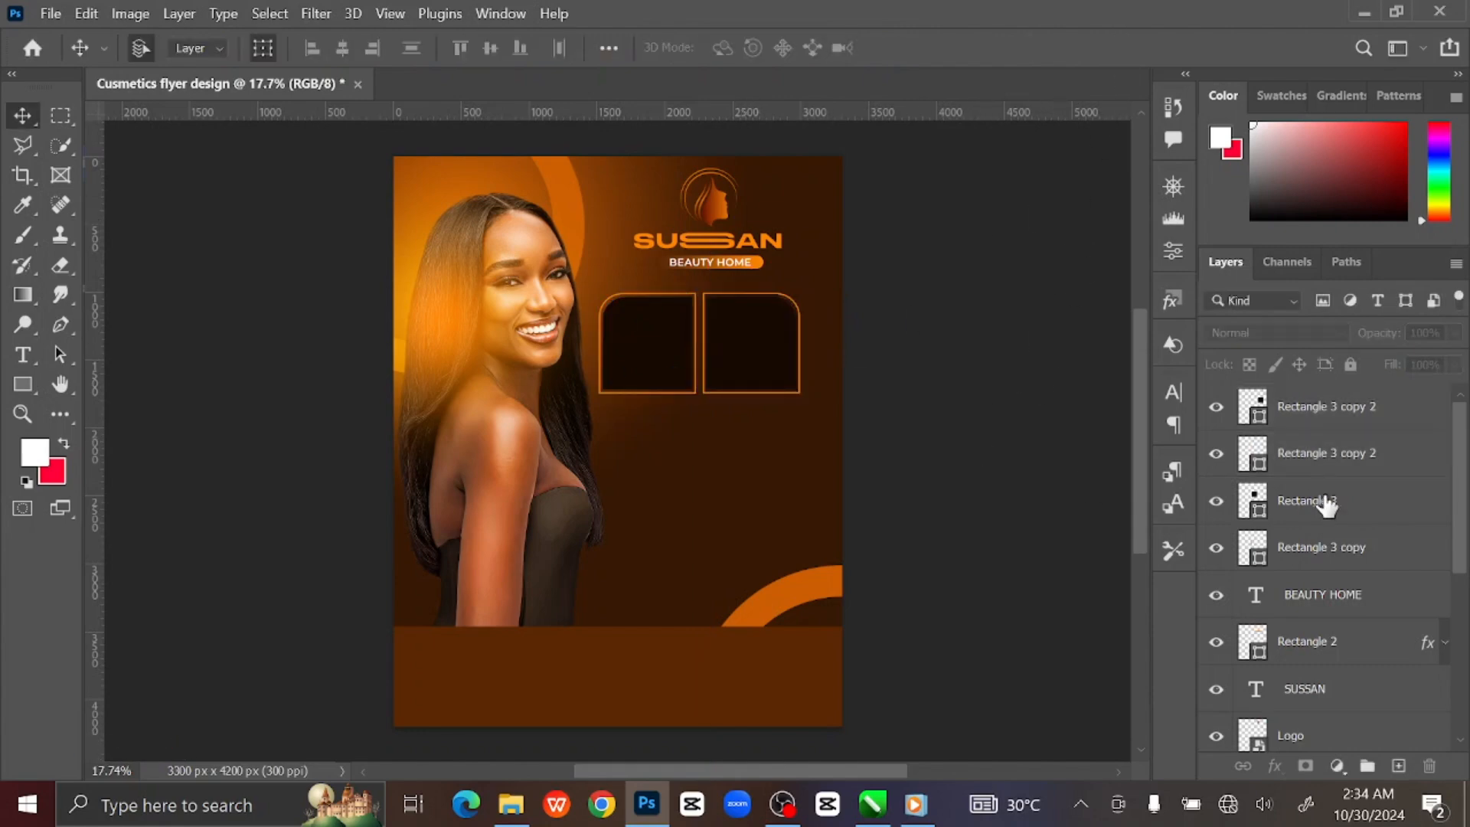
# Duplicate the four frame layers, rotate them 180°, and set them below the top pair.
pyautogui.click(1352, 420)
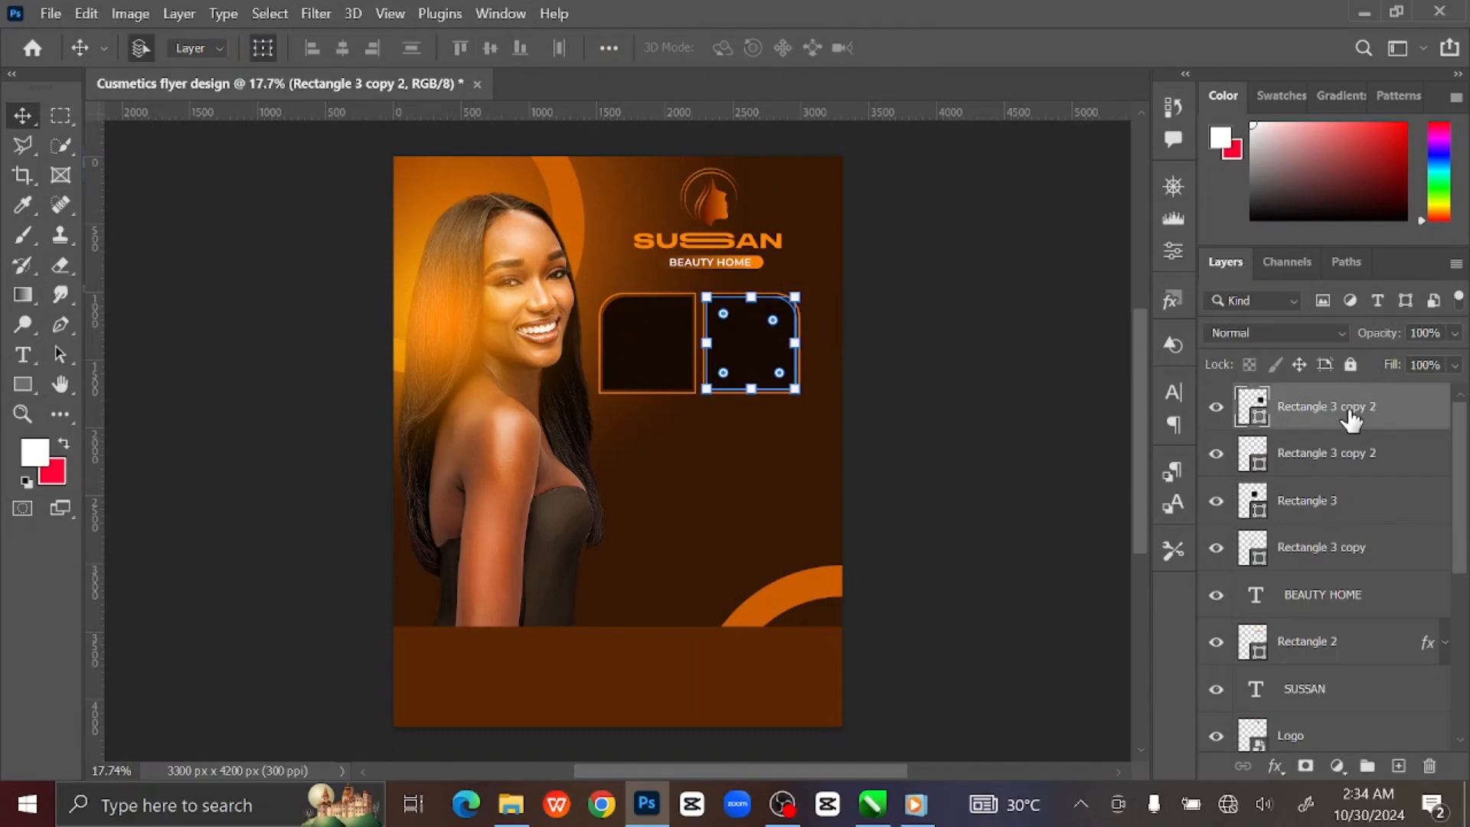
pyautogui.keyDown('shift'); pyautogui.click(1376, 553); pyautogui.keyUp('shift')
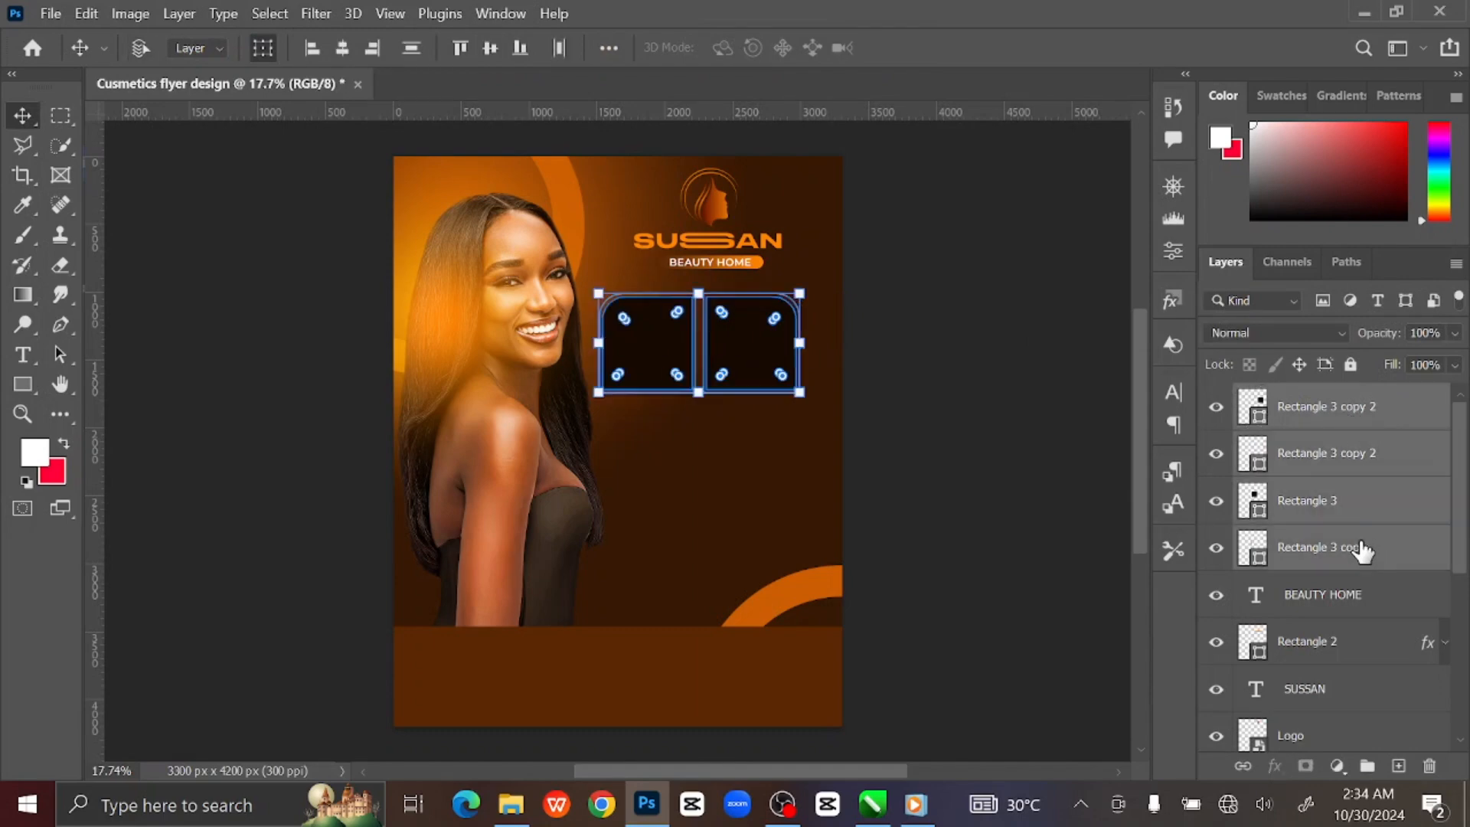
pyautogui.hotkey('ctrl', 'j')
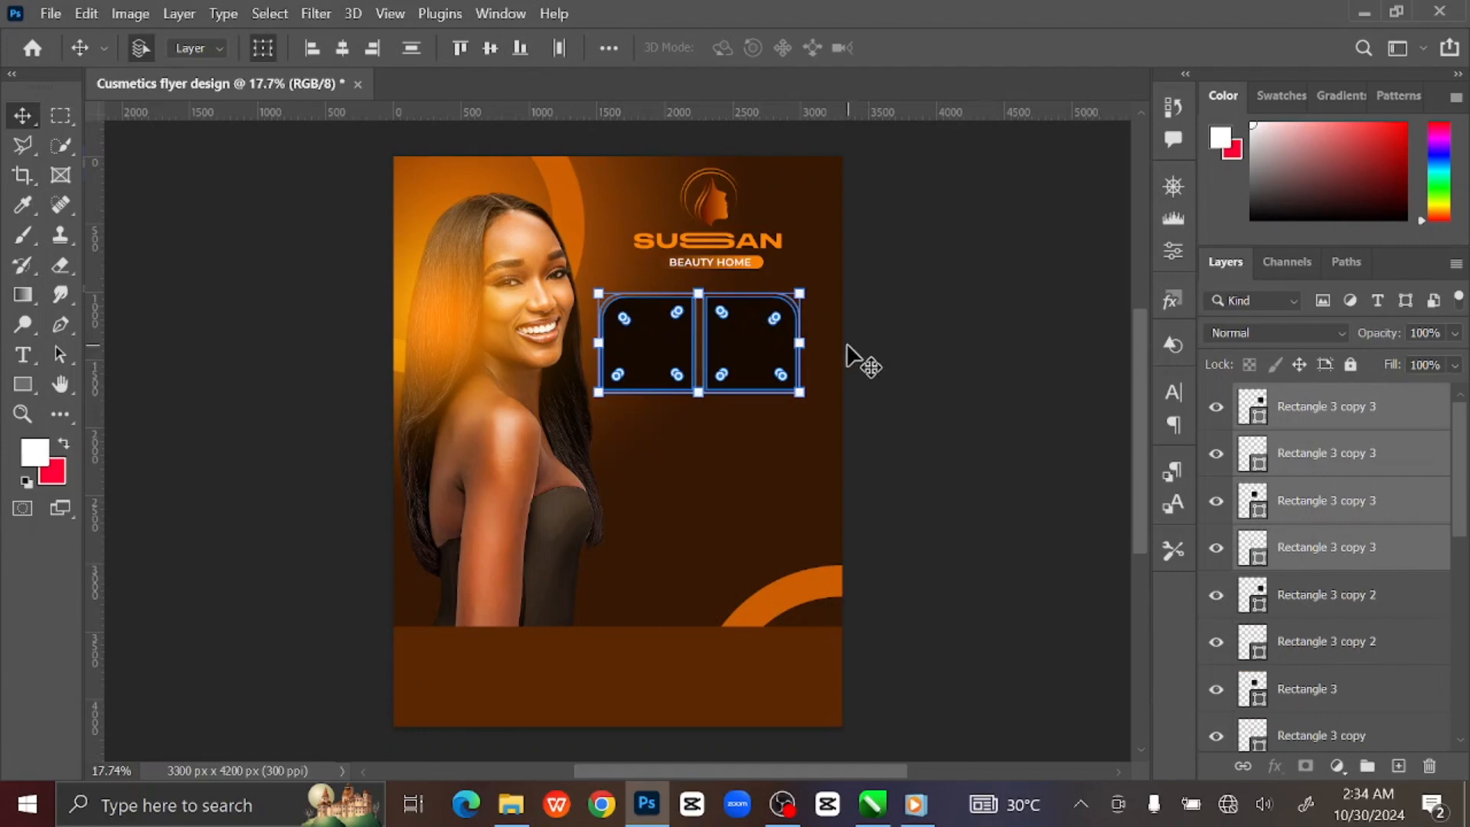
pyautogui.hotkey('ctrl', 't')
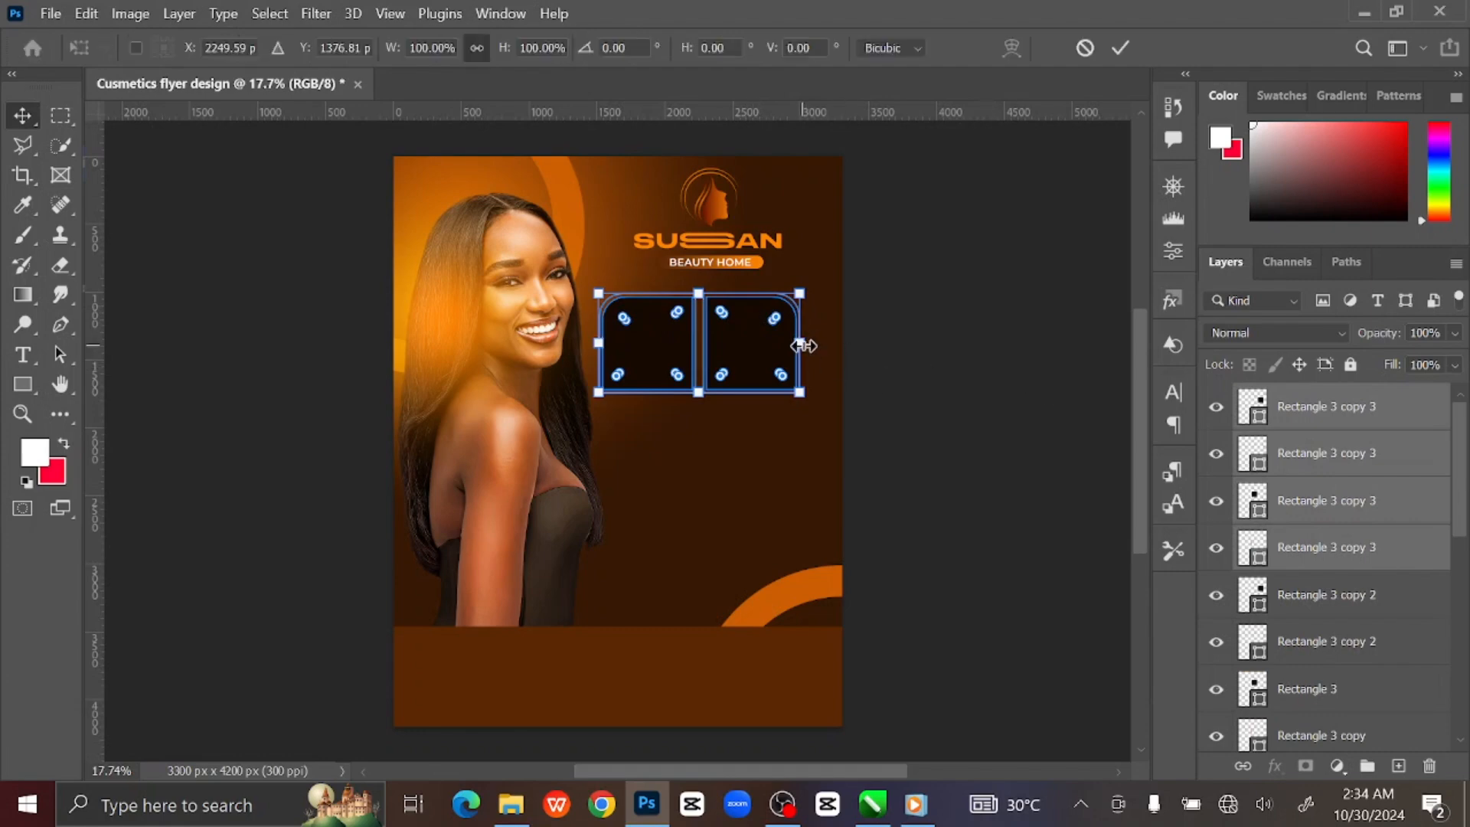
pyautogui.rightClick(755, 351)
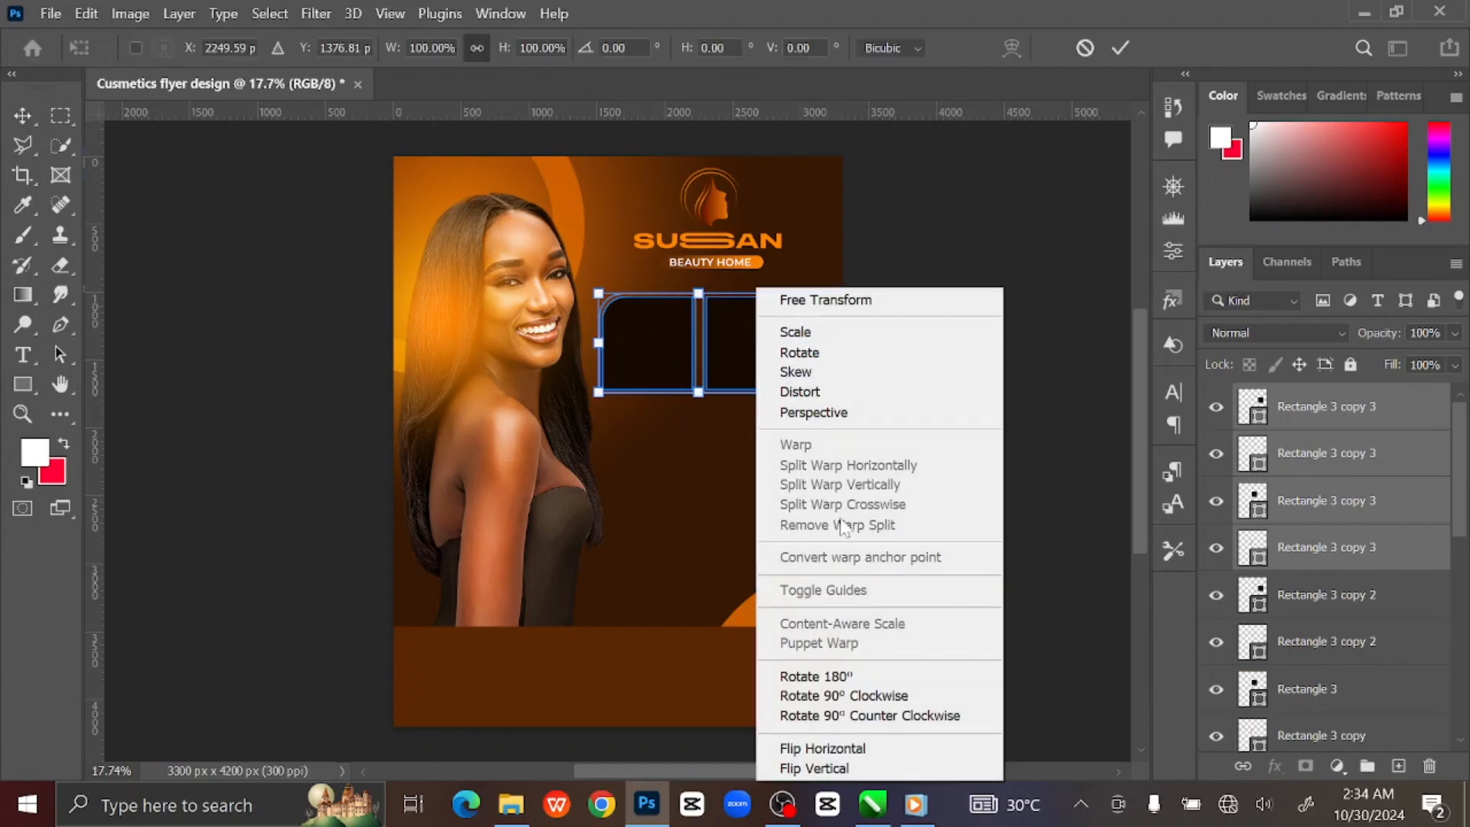
pyautogui.click(824, 674)
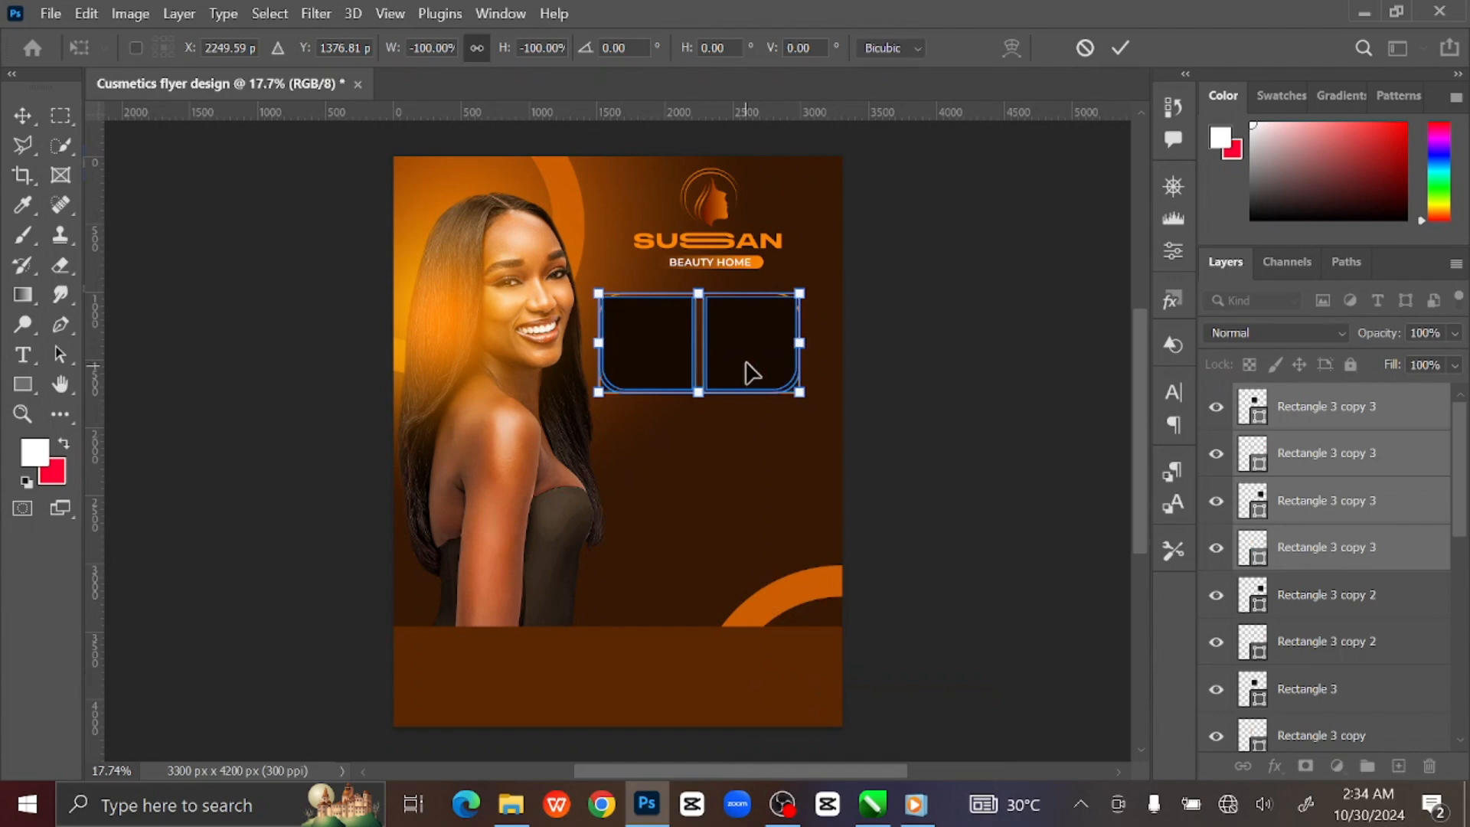
pyautogui.moveTo(748, 371); pyautogui.dragTo(739, 464)
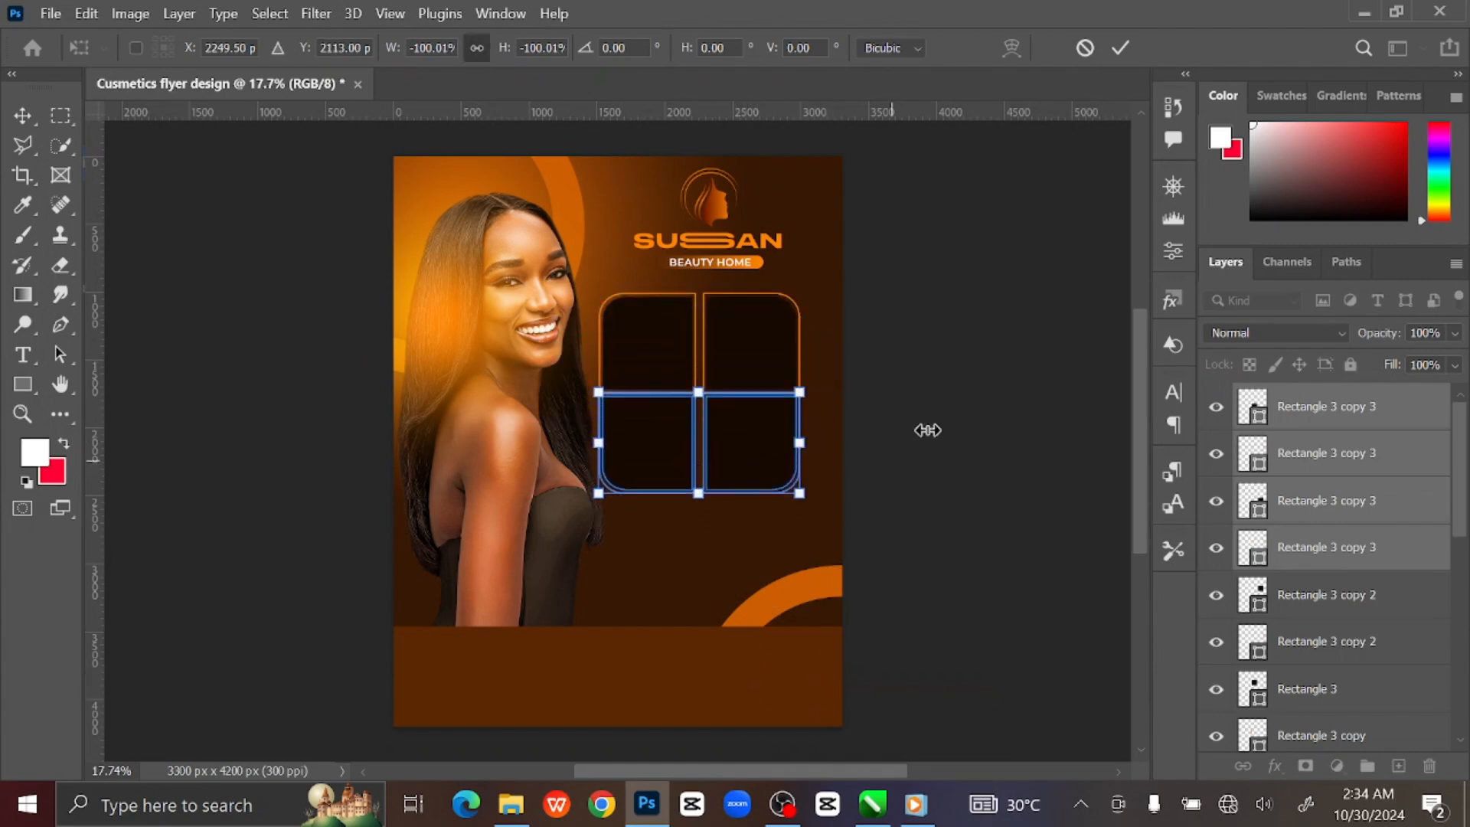
pyautogui.press('Down')
pyautogui.press('Down')
pyautogui.press('Down')
pyautogui.press('Down')
pyautogui.press('Down')
pyautogui.press('Down')
pyautogui.press('Down')
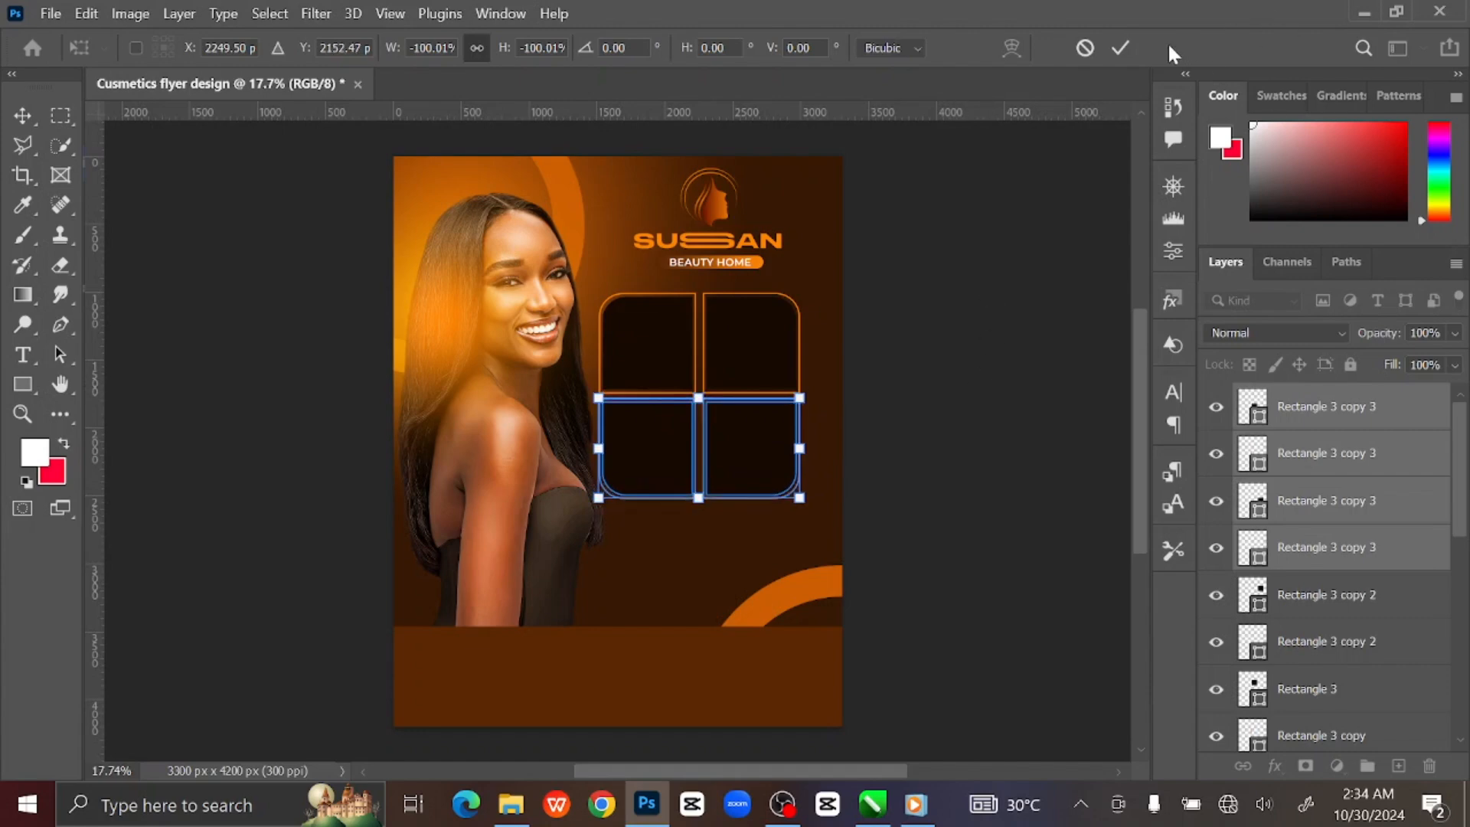
pyautogui.click(1121, 47)
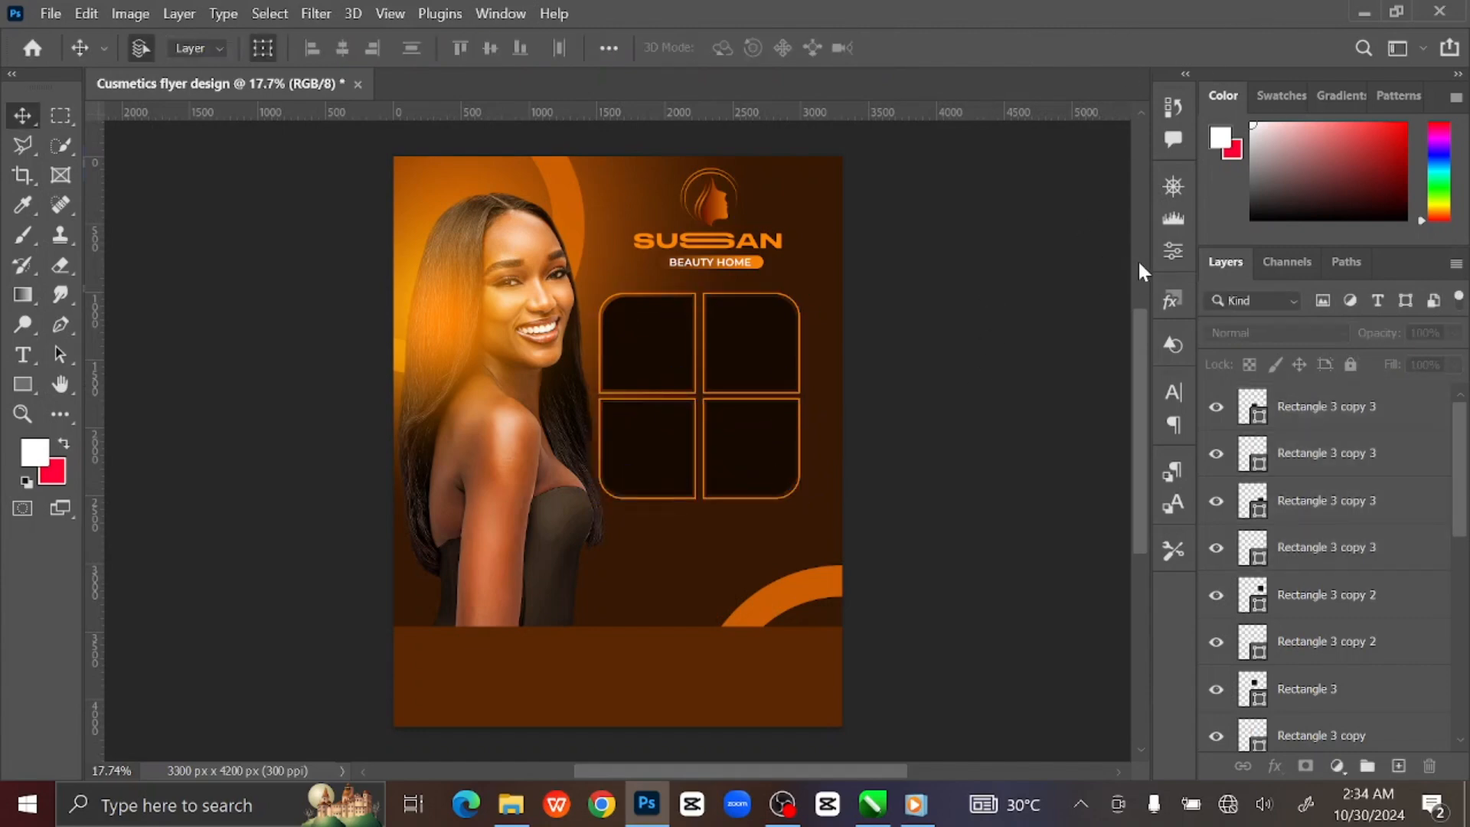
pyautogui.click(649, 346)
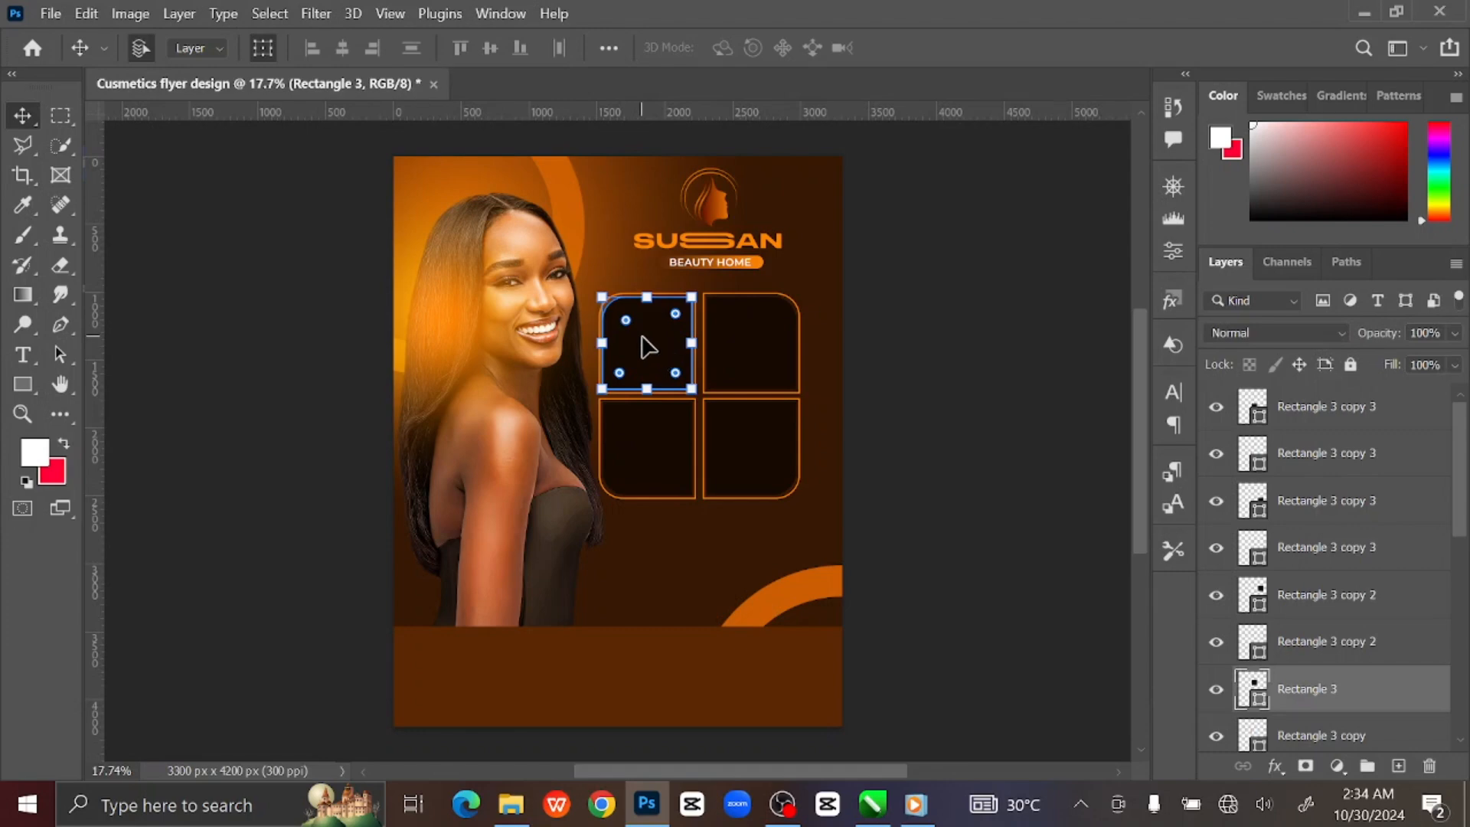
# Place the Model1 photo from the assets folder and clip it into the top-left frame.
pyautogui.click(511, 804)
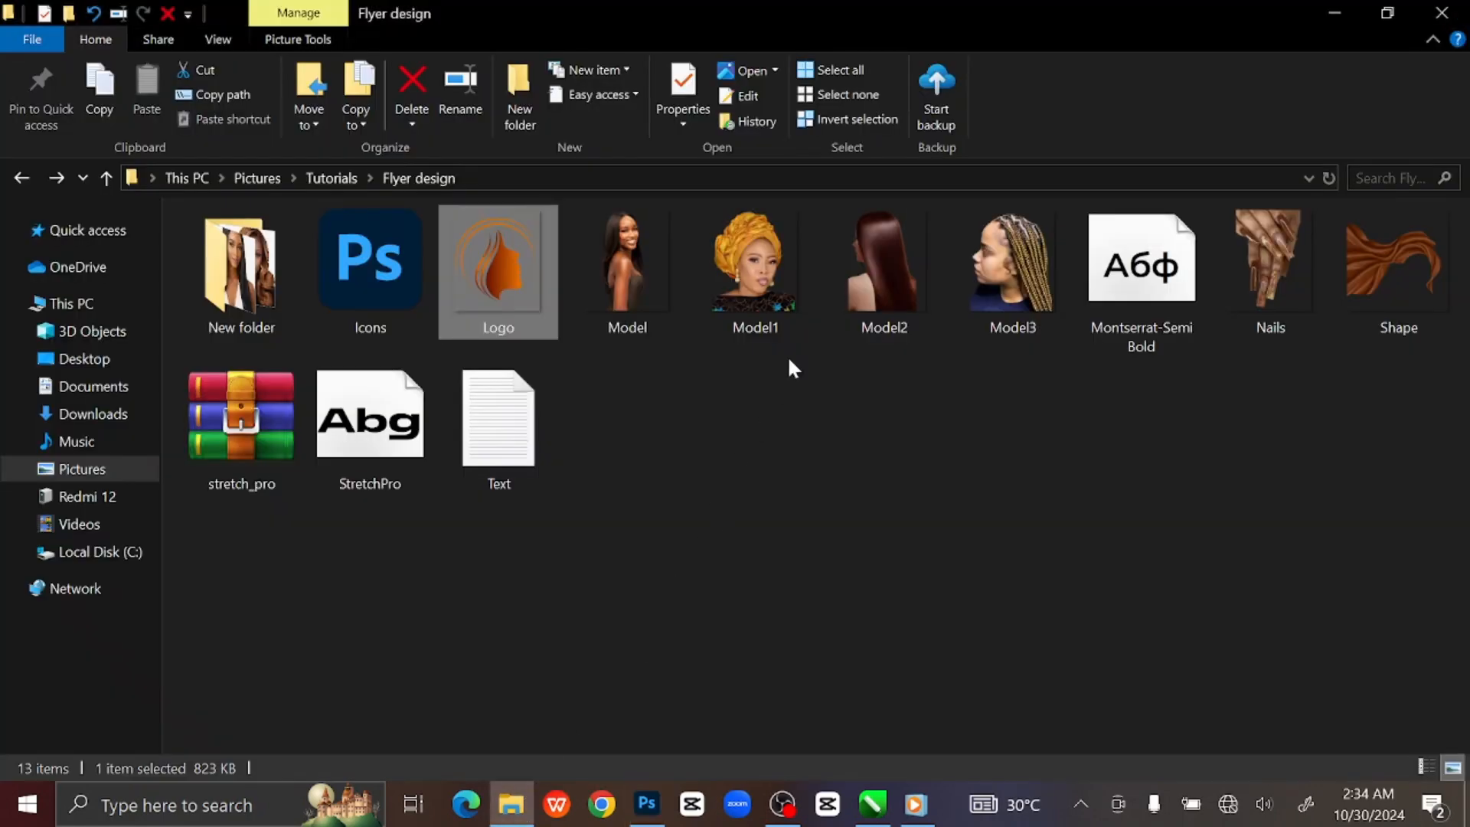
pyautogui.click(759, 285)
pyautogui.moveTo(756, 282); pyautogui.dragTo(653, 461)
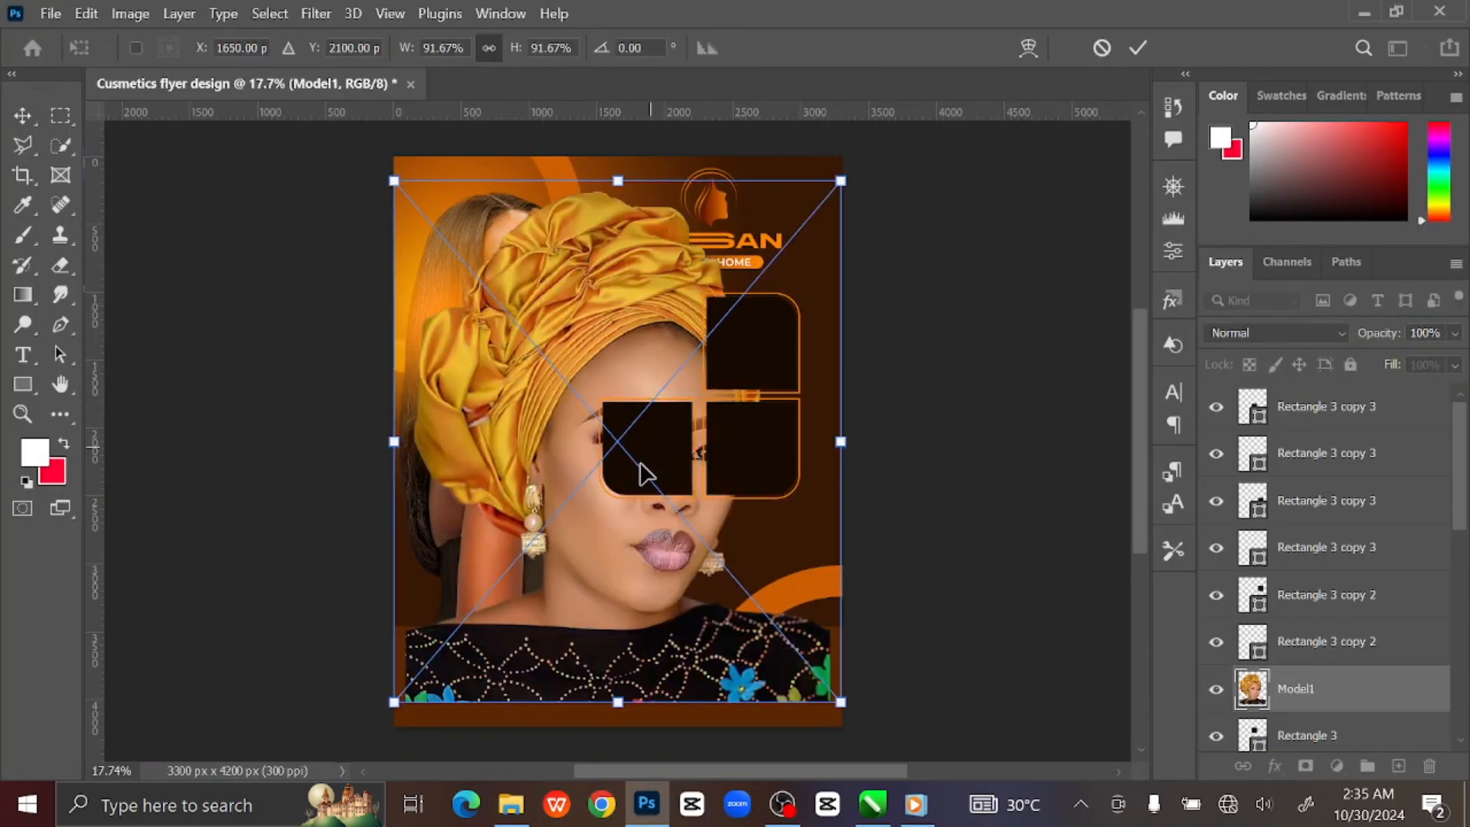
pyautogui.moveTo(394, 704); pyautogui.dragTo(647, 386)
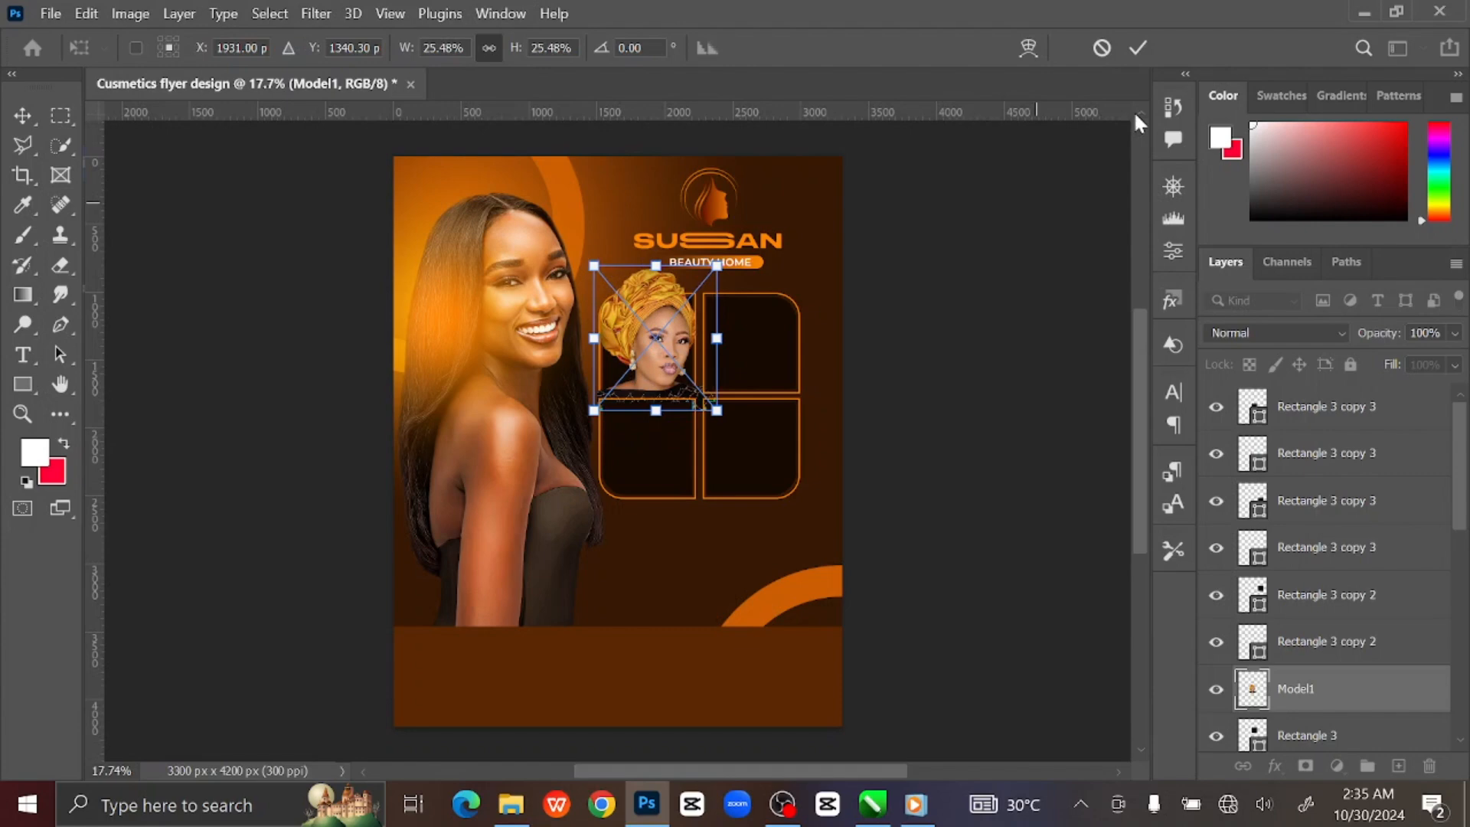
pyautogui.click(1138, 48)
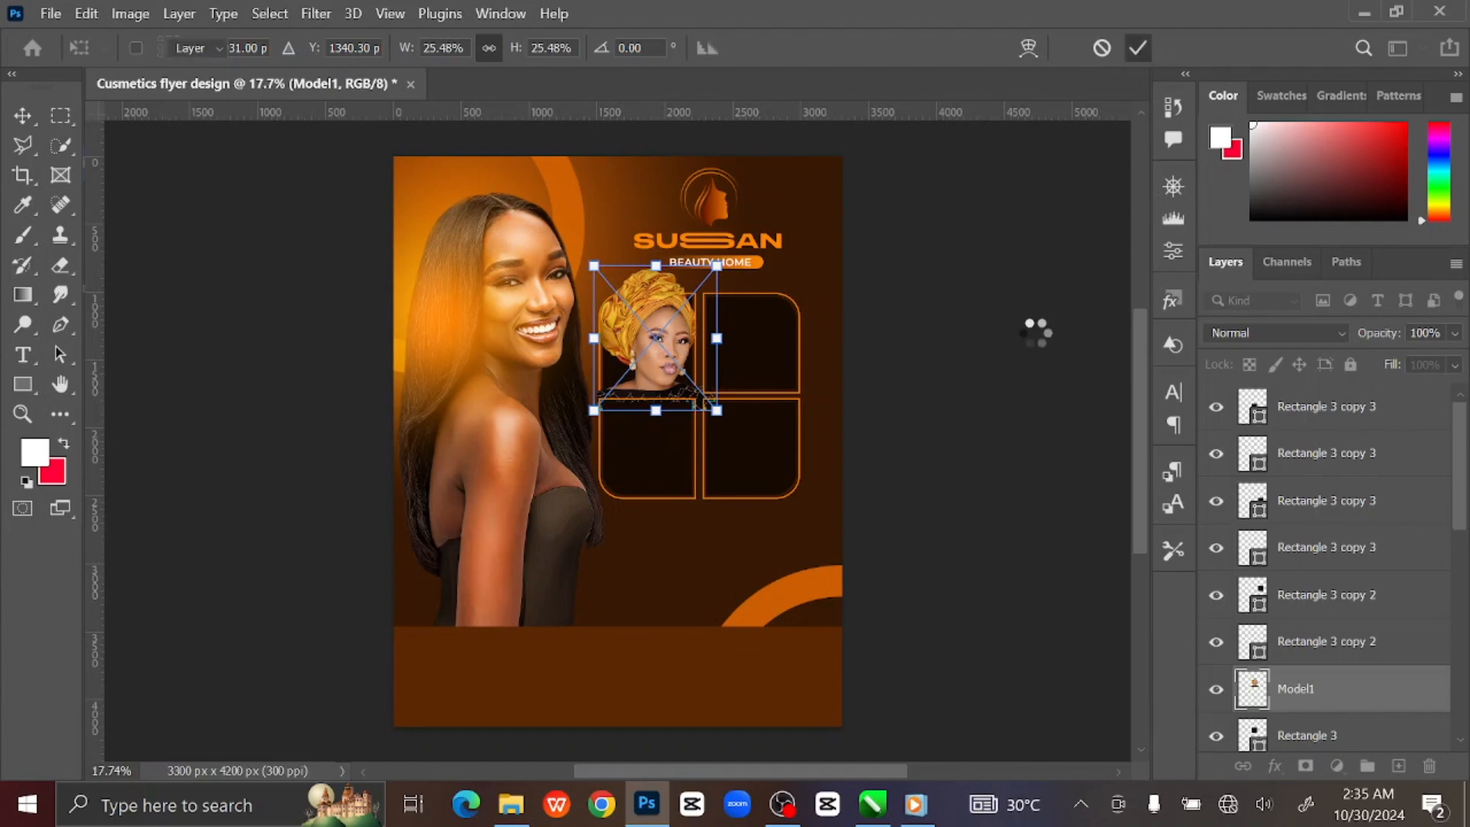
pyautogui.rightClick(1357, 698)
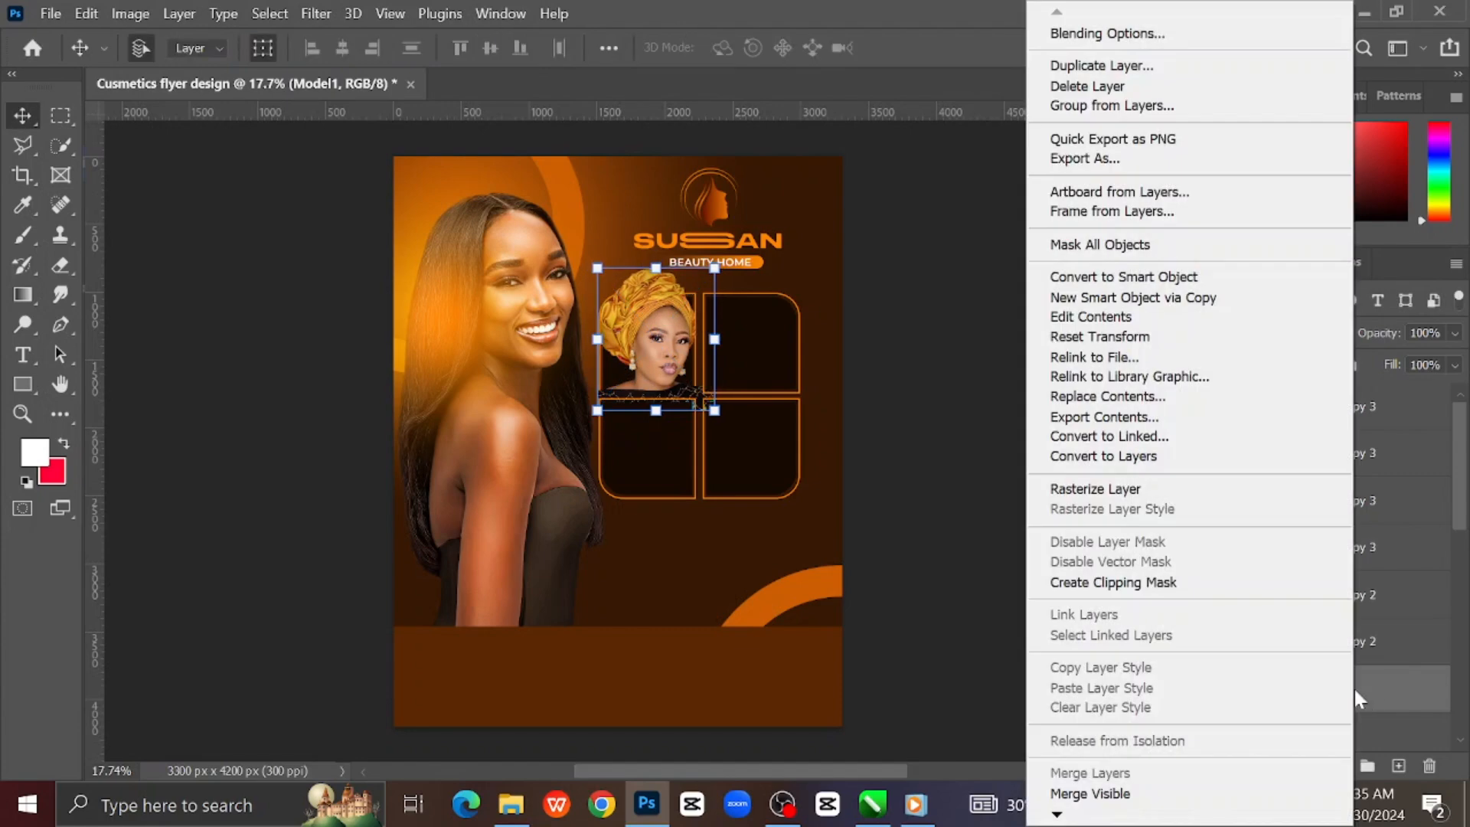
pyautogui.click(1165, 581)
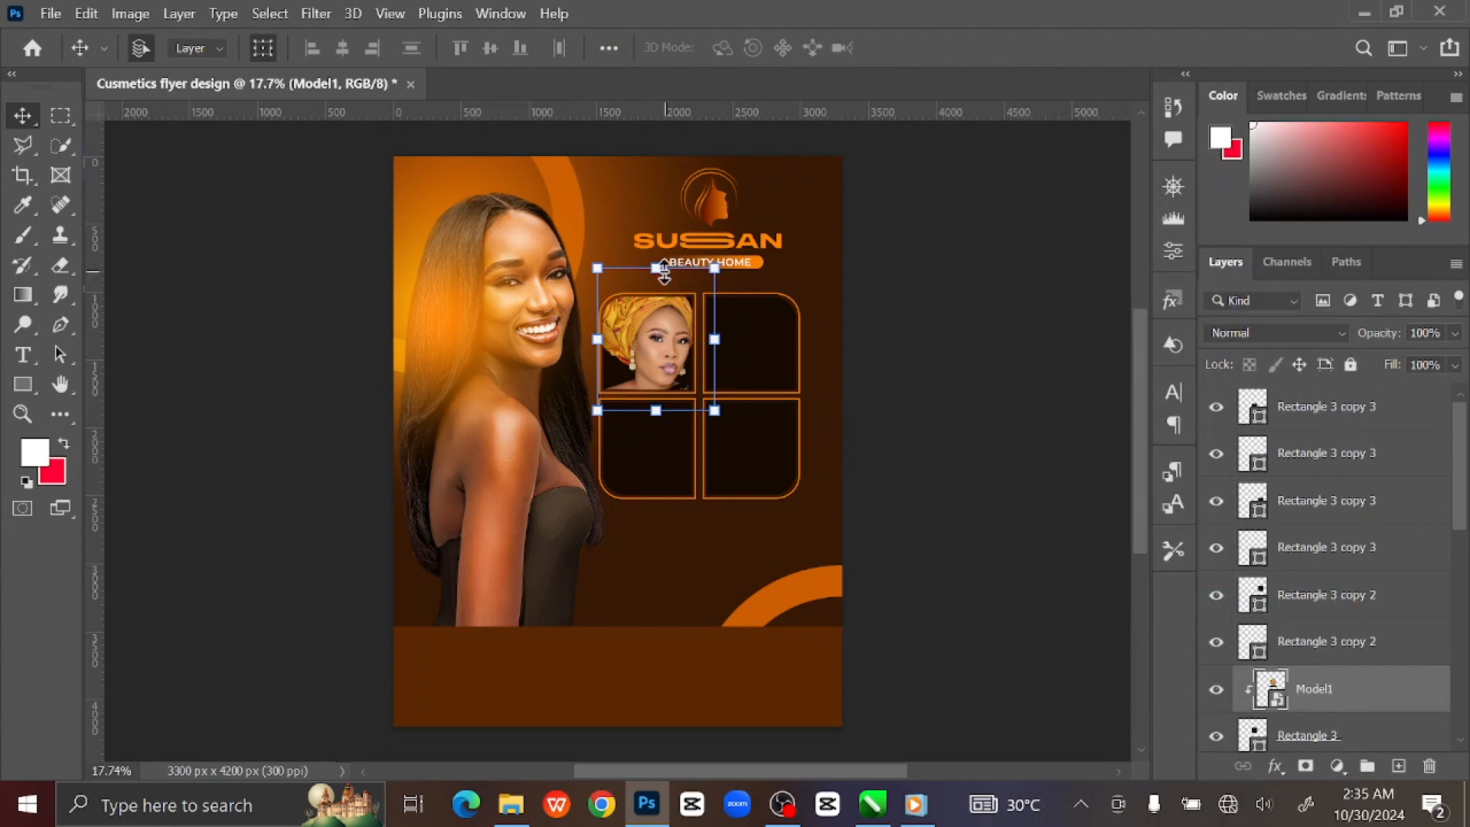
# Scale the turban photo down to about 18% so it fits the top-left frame.
pyautogui.moveTo(656, 267); pyautogui.dragTo(654, 292)
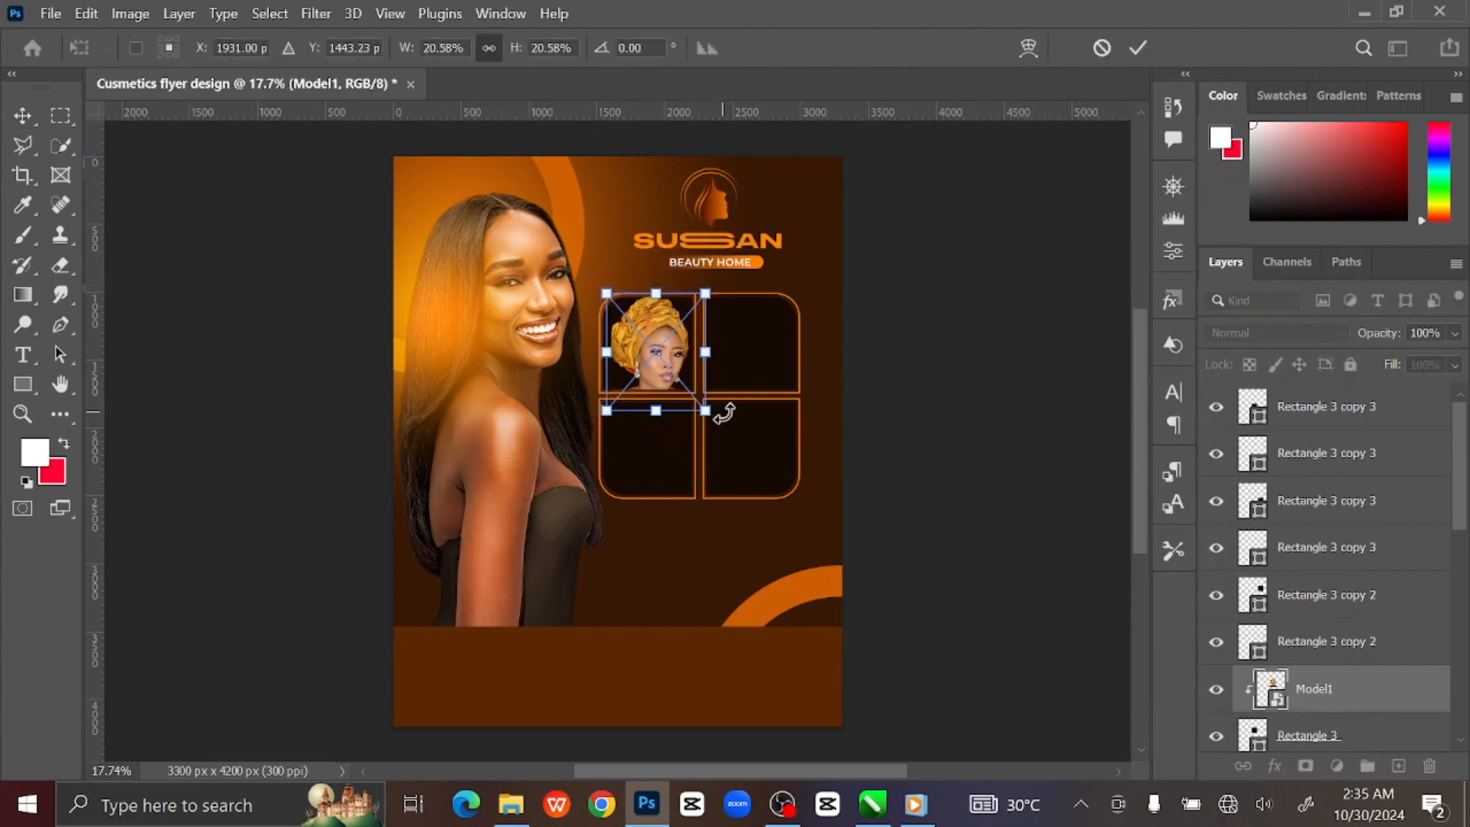
pyautogui.moveTo(705, 410); pyautogui.dragTo(695, 404)
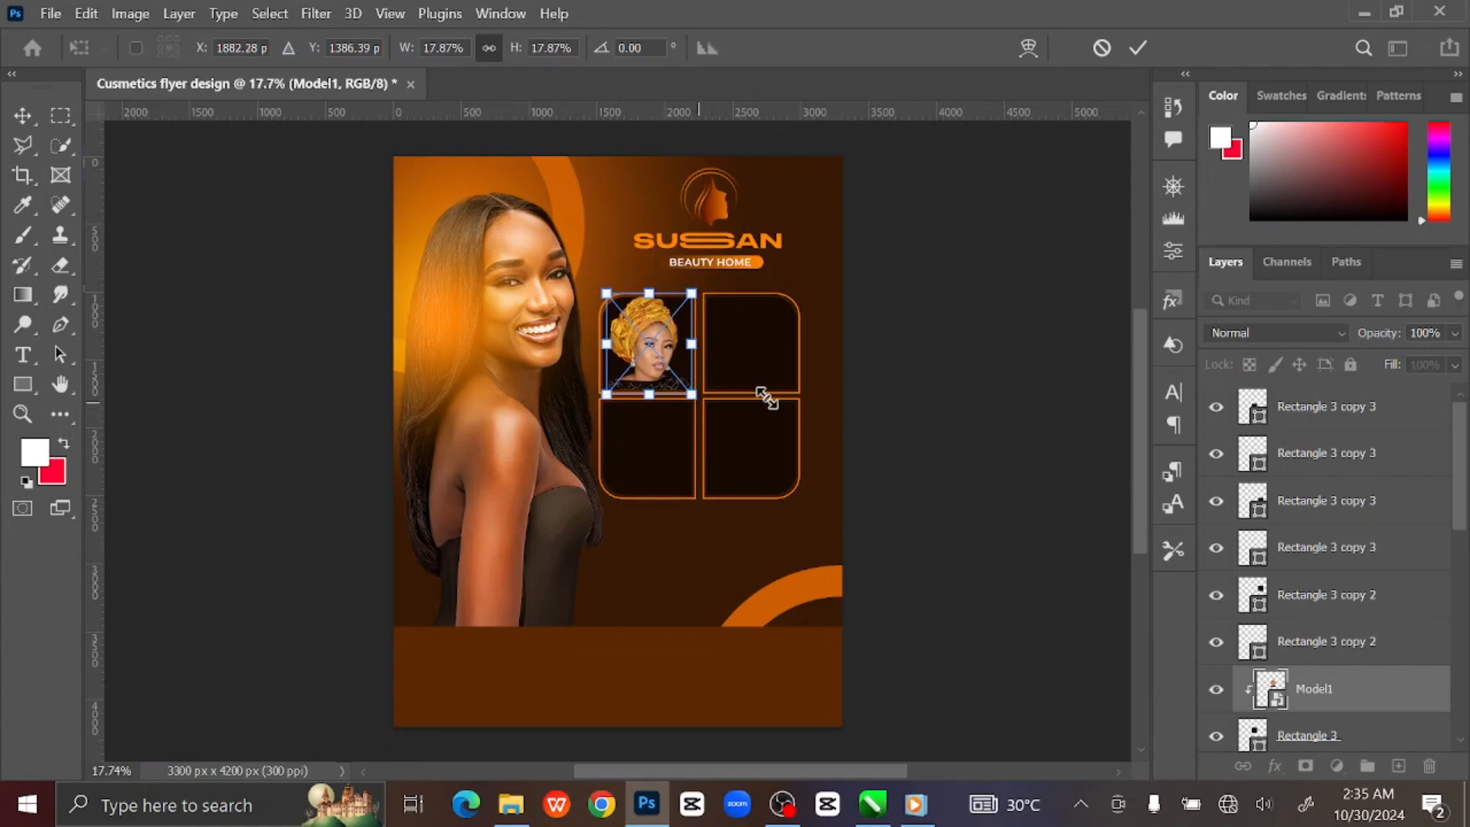
pyautogui.click(1139, 48)
pyautogui.click(934, 380)
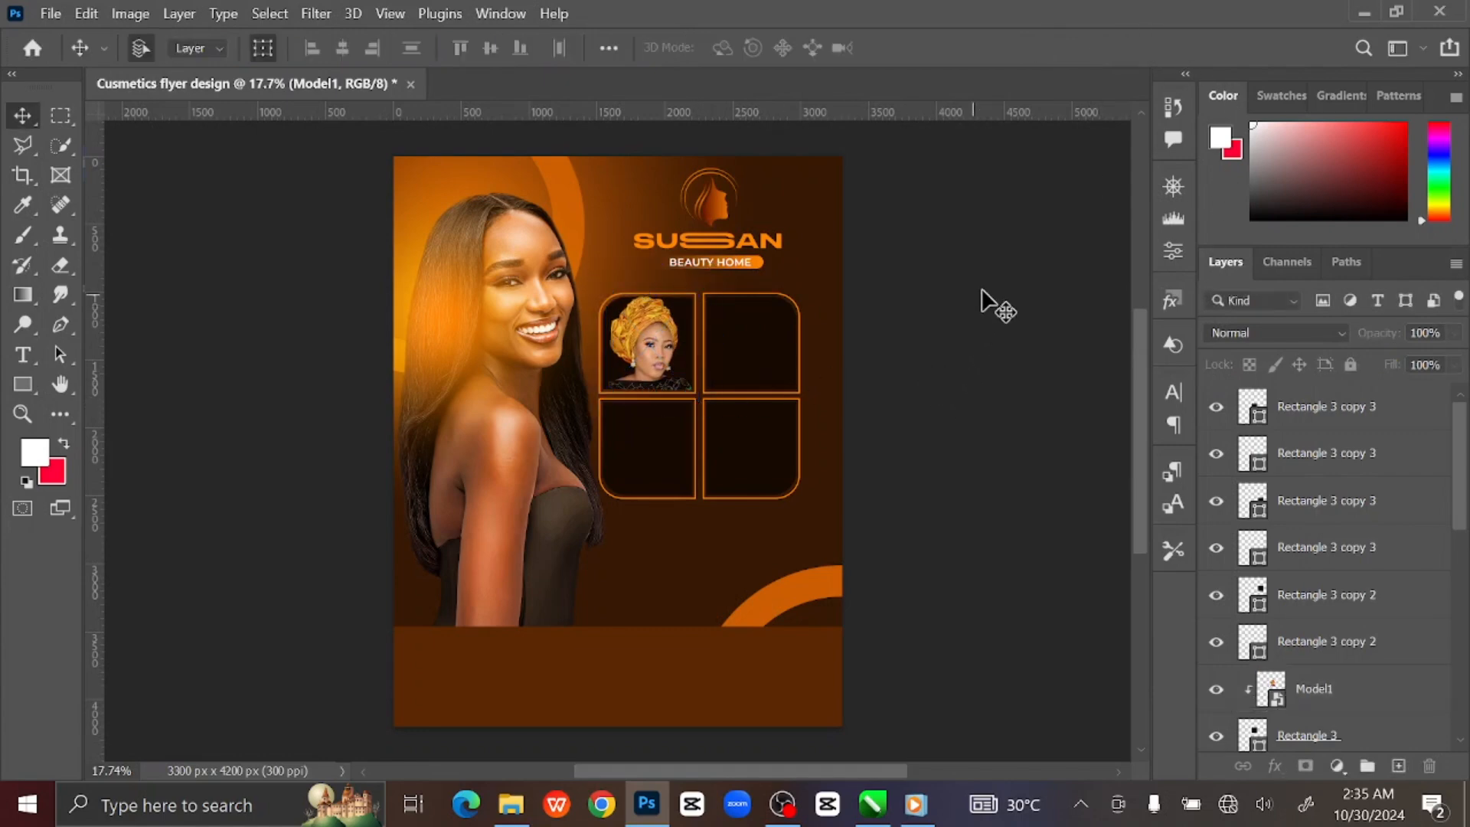
pyautogui.hotkey('ctrl', '+')
pyautogui.hotkey('ctrl', '+')
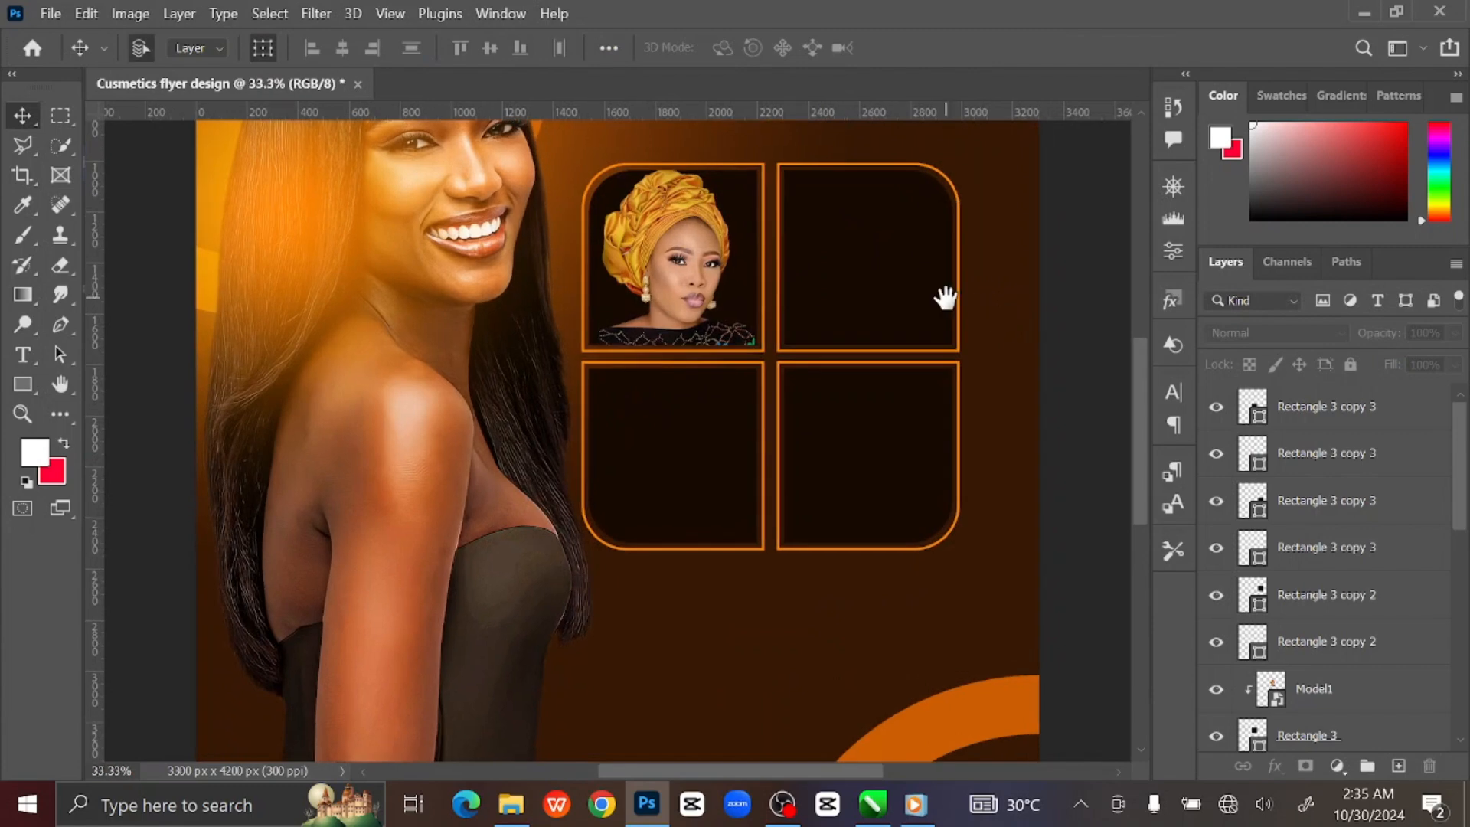
pyautogui.moveTo(946, 298); pyautogui.dragTo(900, 333)
pyautogui.keyDown('ctrl'); pyautogui.click(653, 291); pyautogui.keyUp('ctrl')
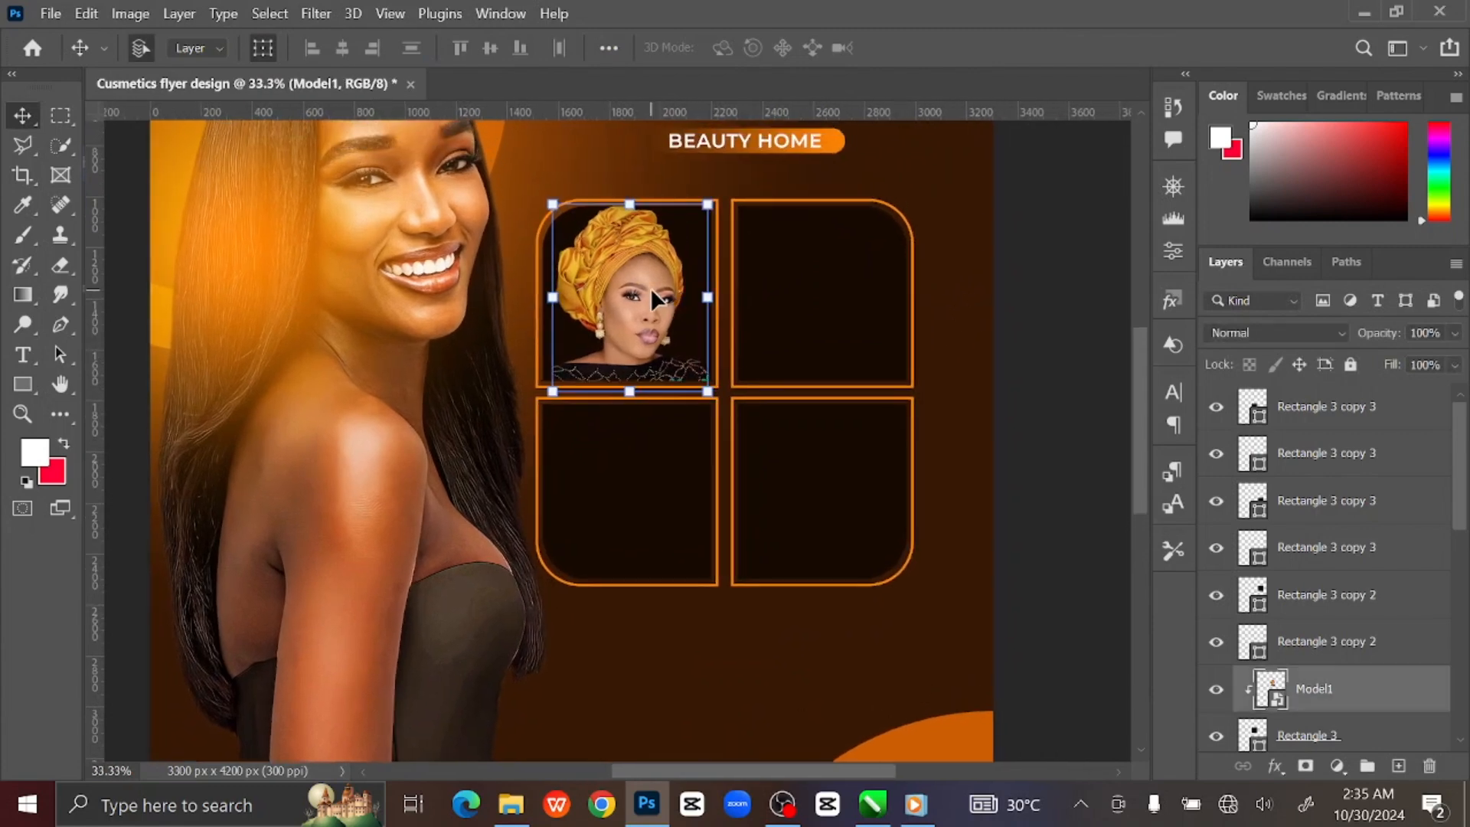
pyautogui.keyDown('ctrl'); pyautogui.click(849, 291); pyautogui.keyUp('ctrl')
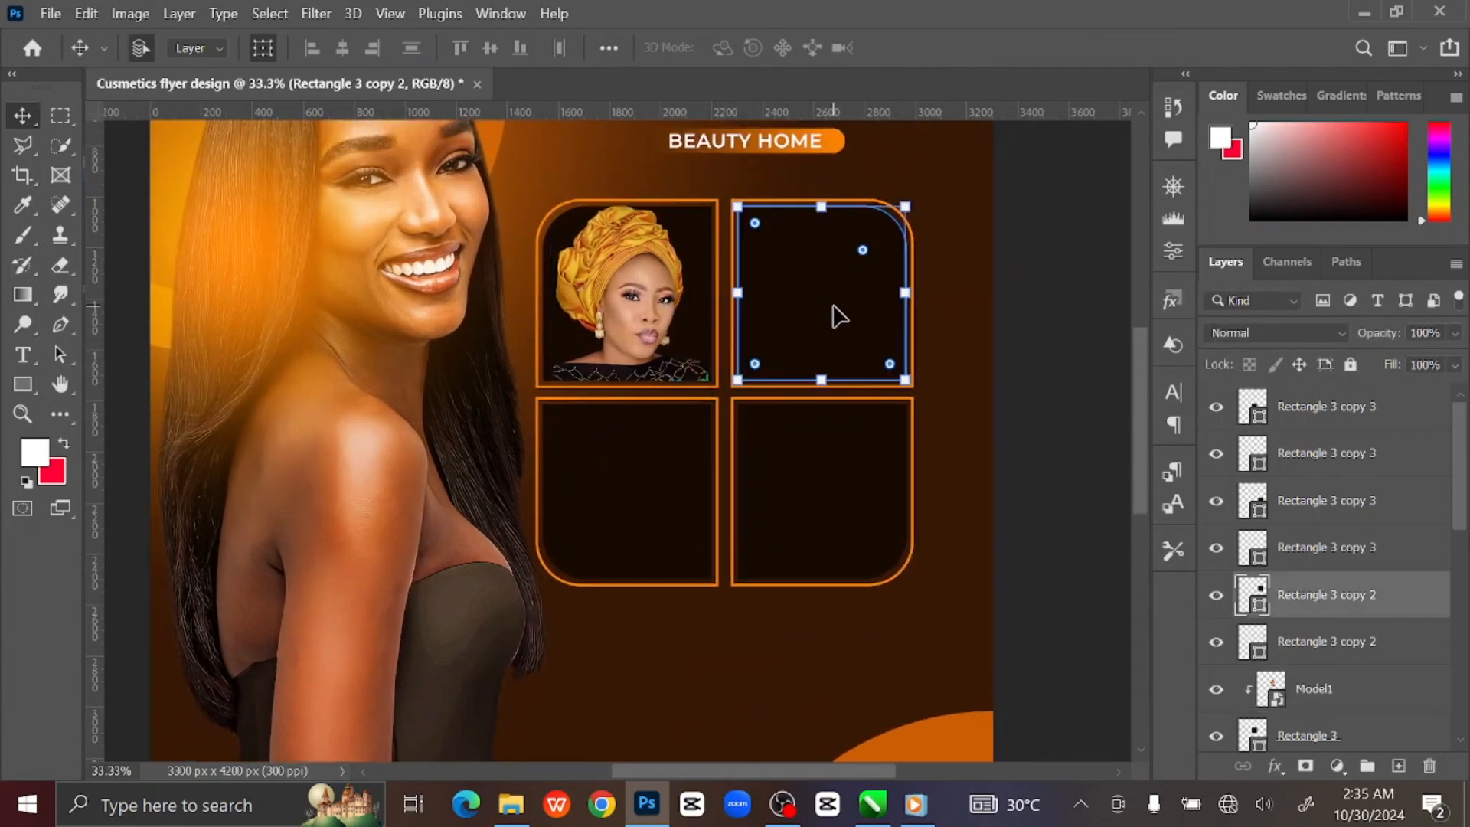
# Place the Model2 long-hair photo over the top-right frame and clip it into it.
pyautogui.click(512, 804)
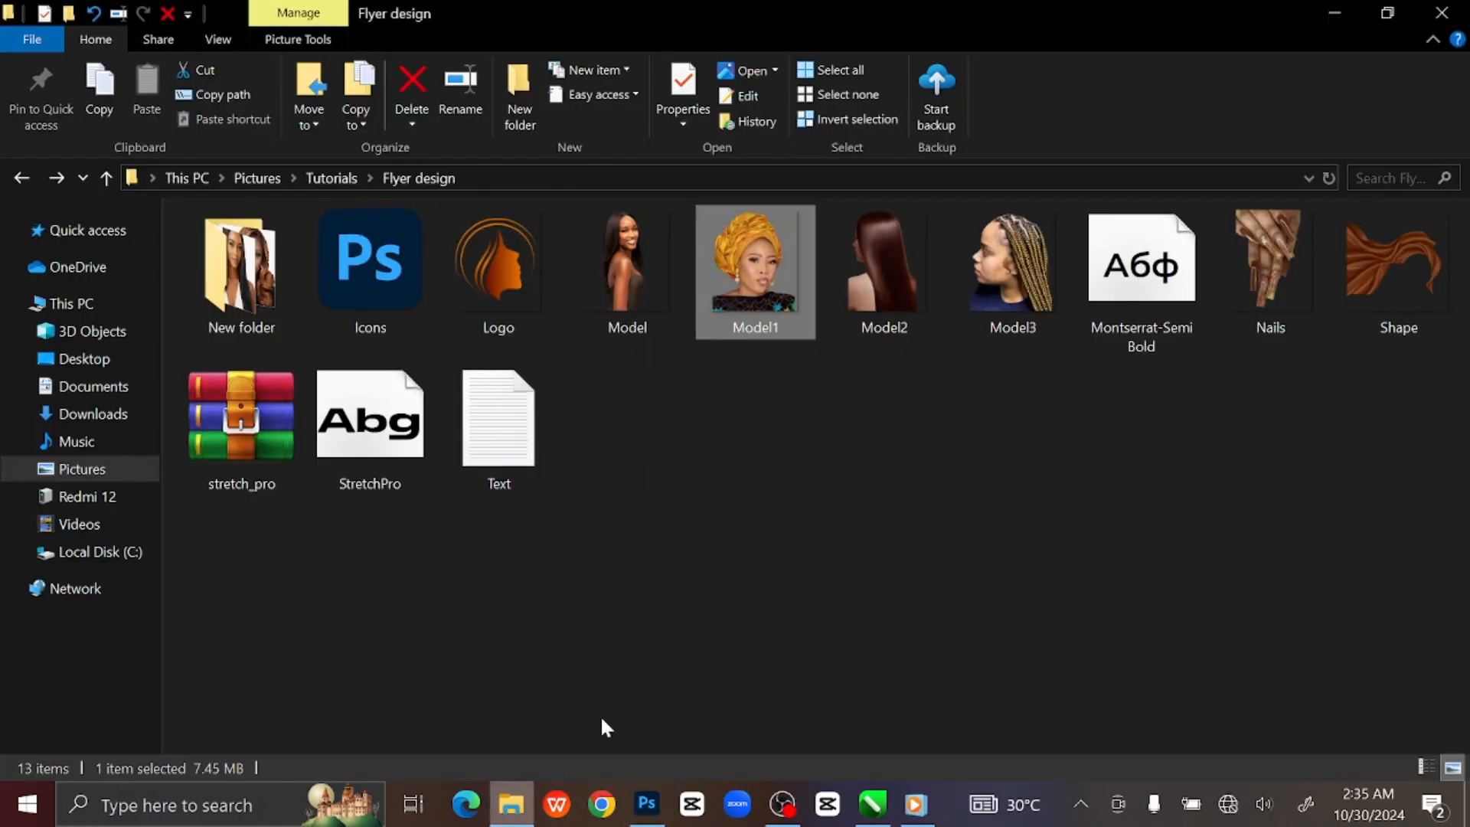
pyautogui.moveTo(884, 268); pyautogui.dragTo(736, 482)
pyautogui.moveTo(992, 440); pyautogui.dragTo(648, 441)
pyautogui.press('Return')
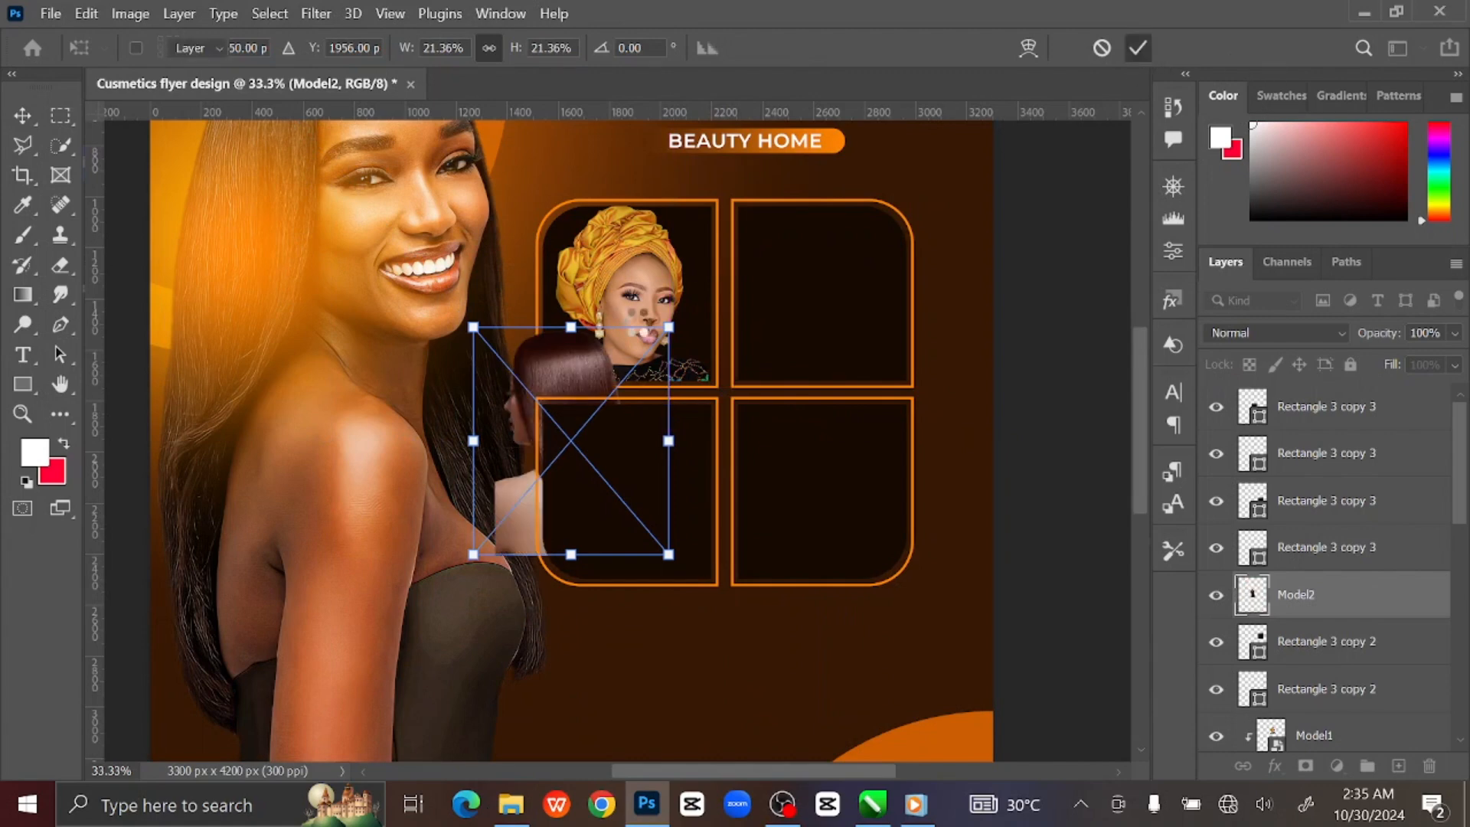
pyautogui.moveTo(587, 389); pyautogui.dragTo(836, 229)
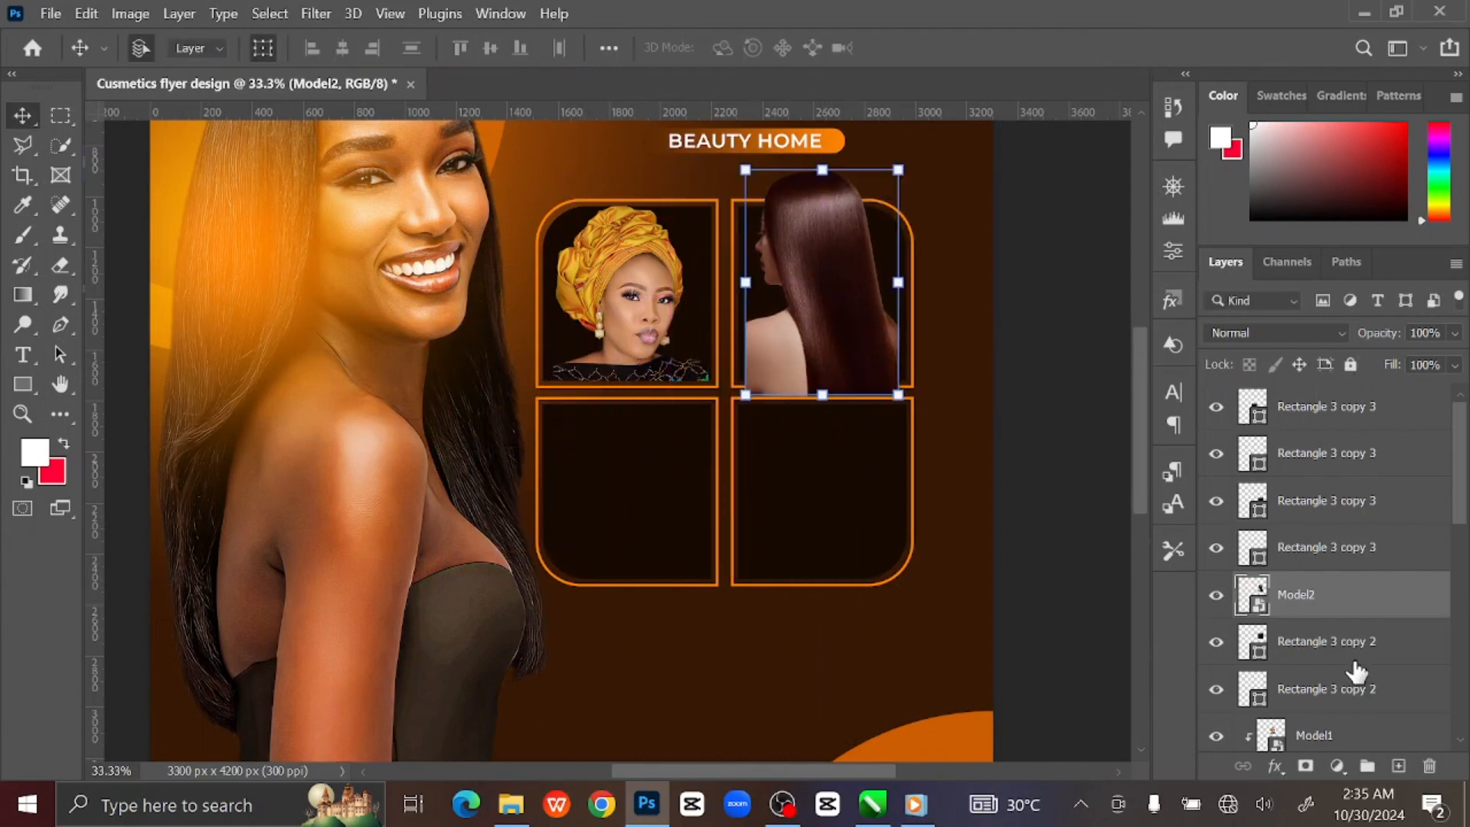
pyautogui.rightClick(1361, 605)
pyautogui.click(1133, 582)
# Scale and shift the hair photo to about 23.93% so it fills the frame.
pyautogui.hotkey('ctrl', 't')
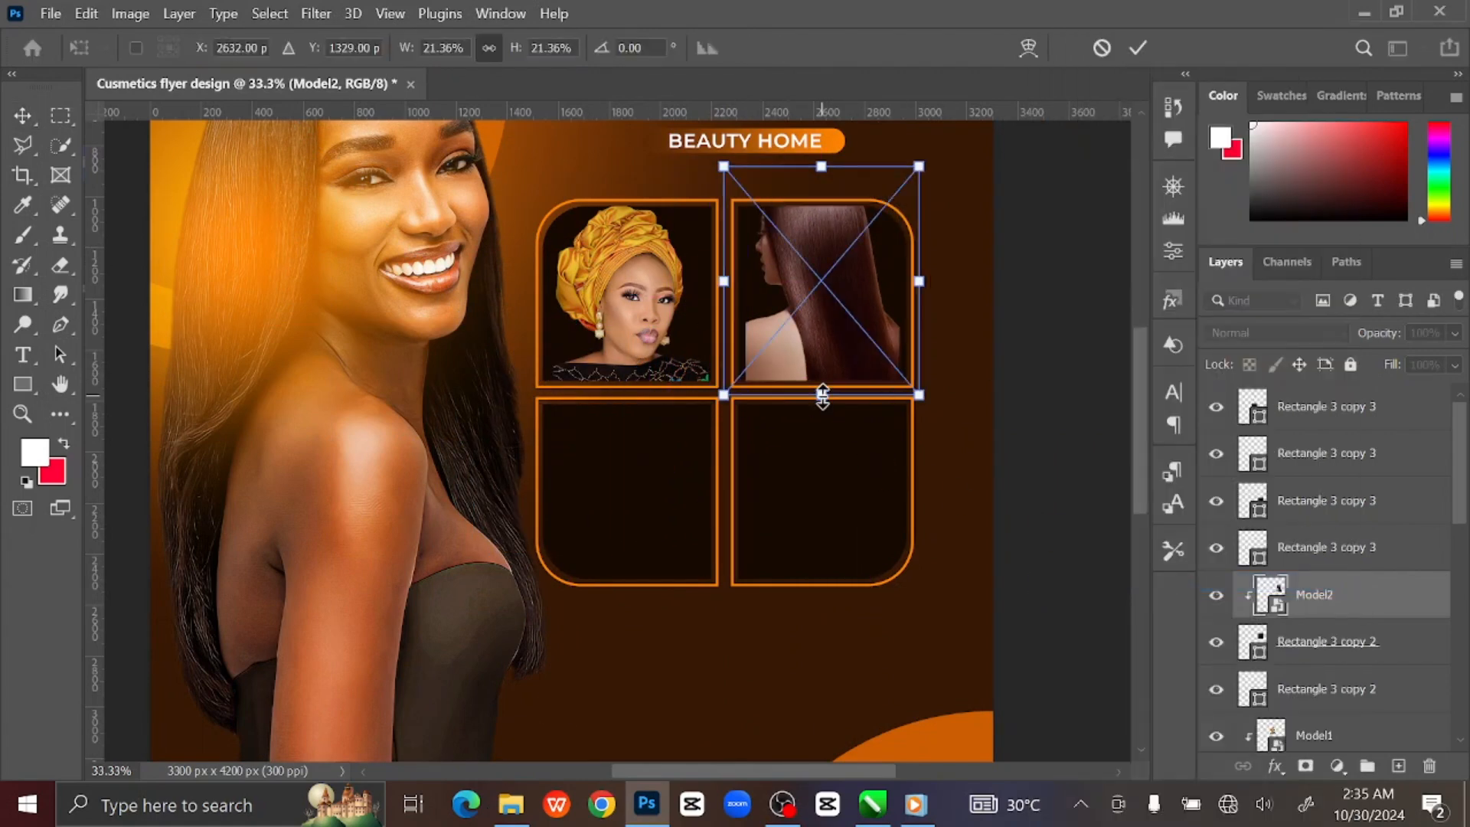
pyautogui.moveTo(820, 393)
pyautogui.mouseDown()
pyautogui.moveTo(821, 426)
pyautogui.moveTo(825, 413)
pyautogui.mouseUp()
pyautogui.click(1137, 48)
pyautogui.moveTo(846, 314); pyautogui.dragTo(847, 357)
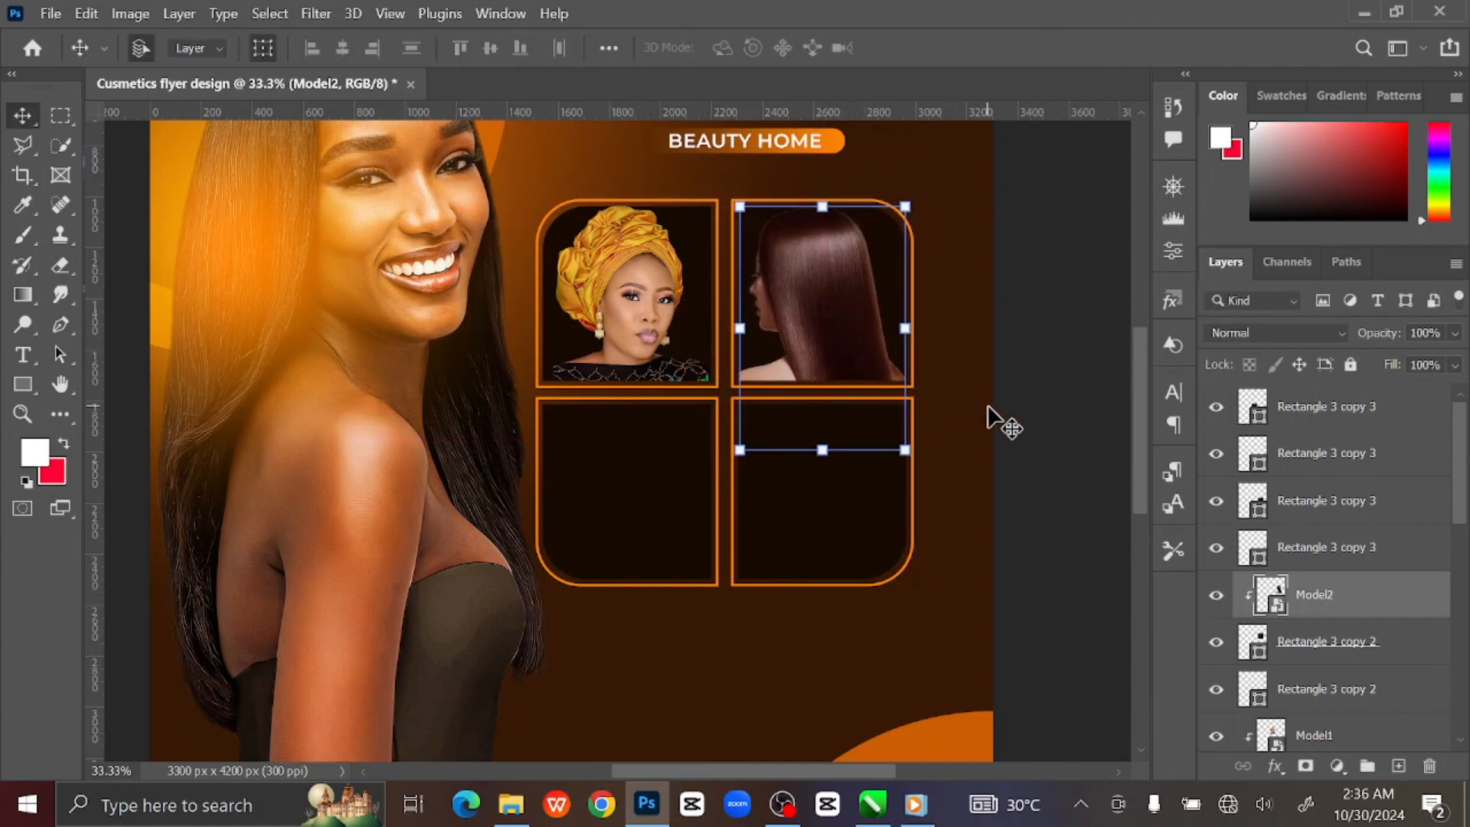
pyautogui.click(906, 453)
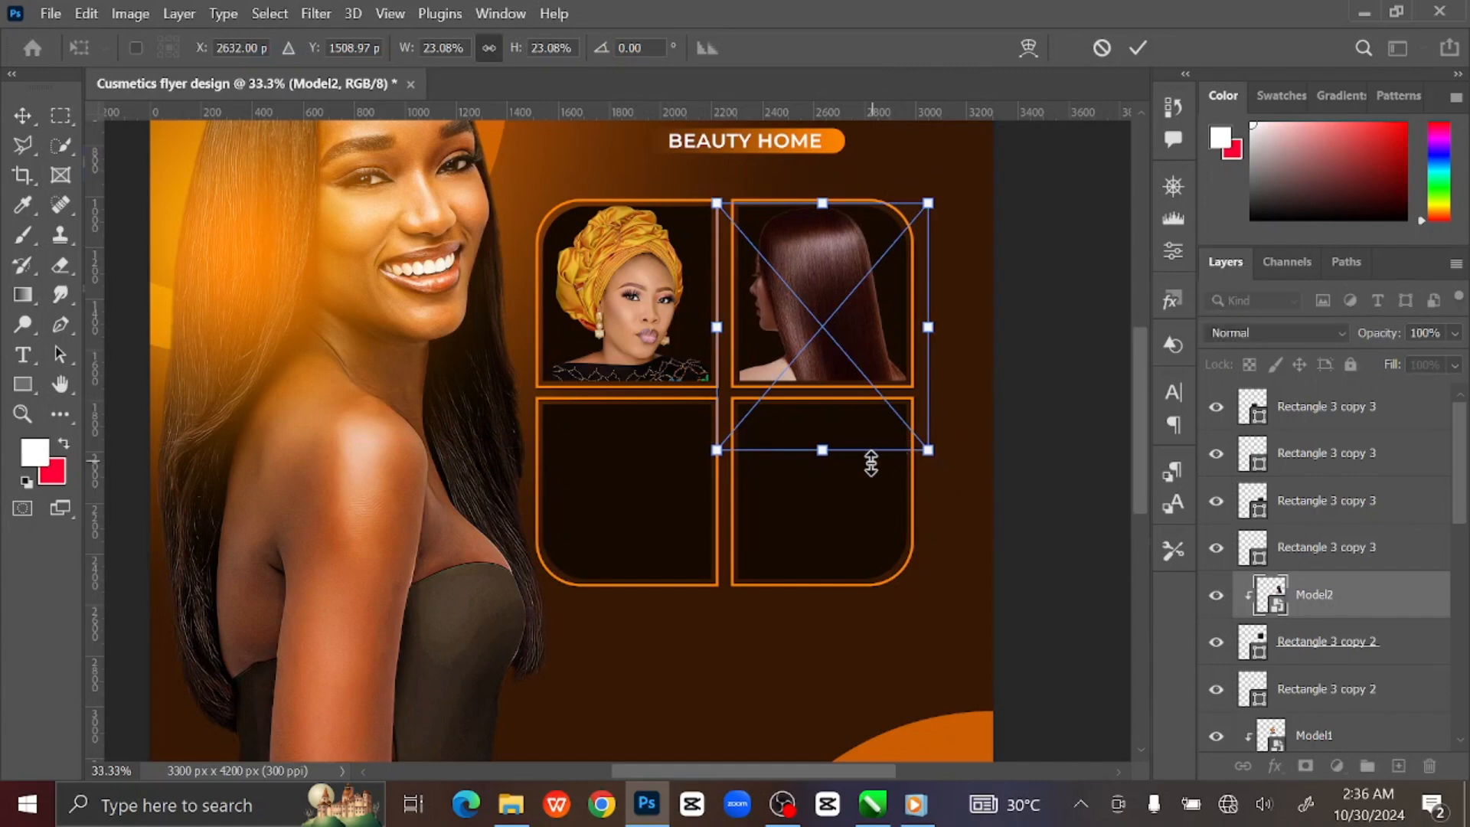
pyautogui.moveTo(823, 453); pyautogui.dragTo(823, 463)
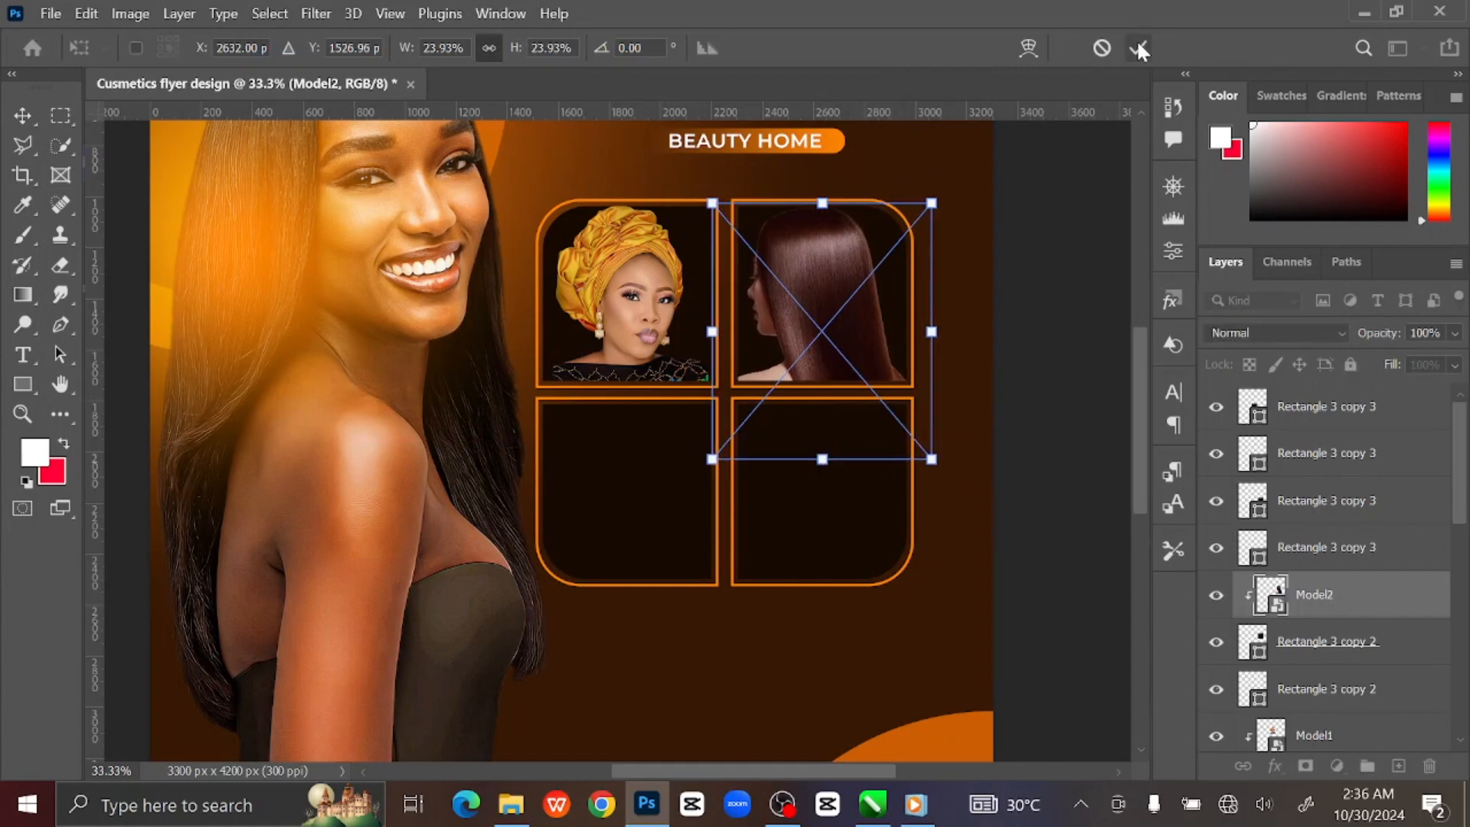
pyautogui.click(1138, 49)
pyautogui.scroll(-2, 686, 450)
# Place the Model3 braids photo at about 18% and clip it into the bottom-left frame.
pyautogui.click(681, 442)
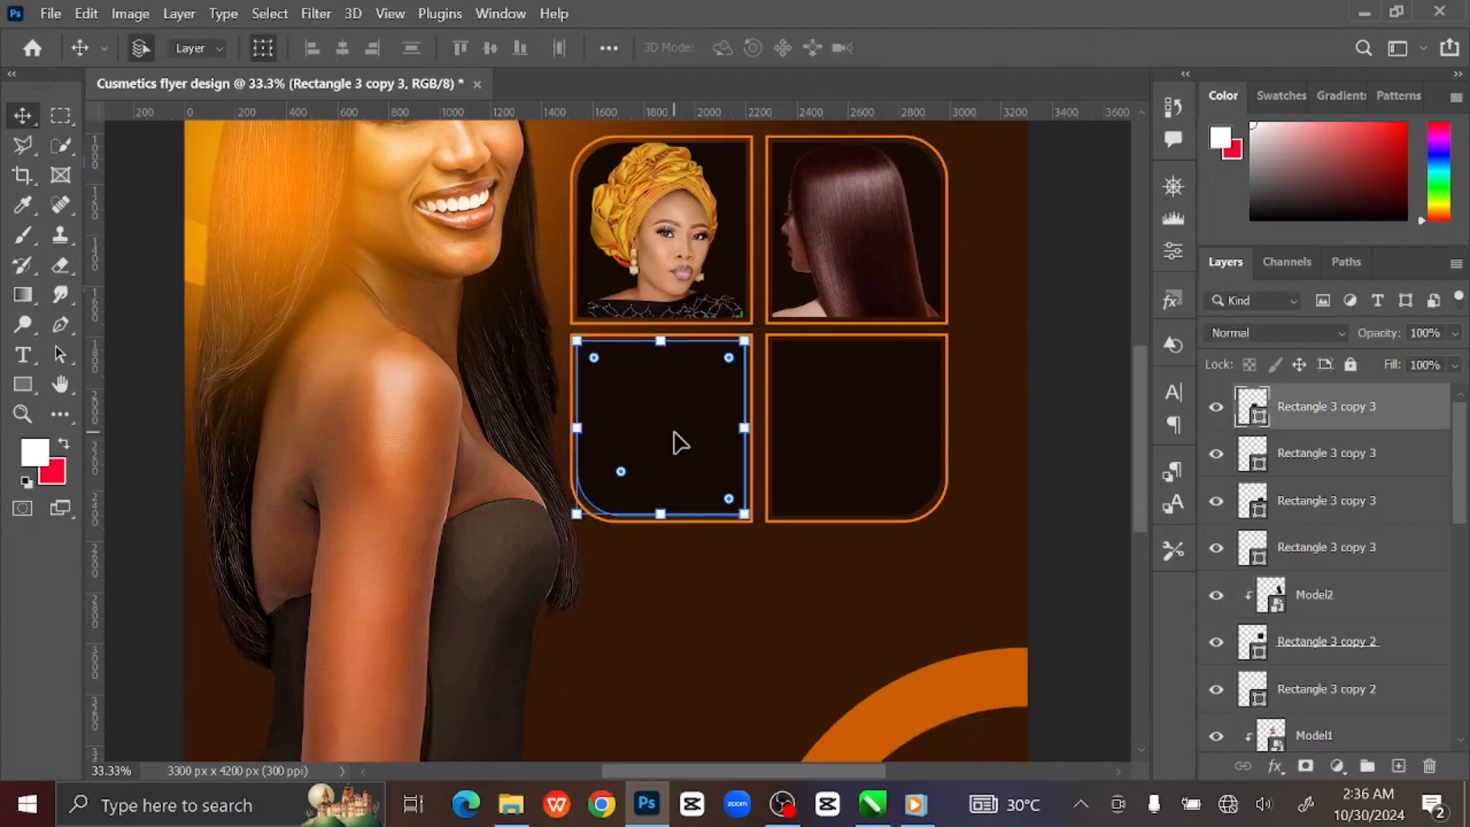
pyautogui.click(511, 803)
pyautogui.moveTo(977, 315); pyautogui.dragTo(710, 499)
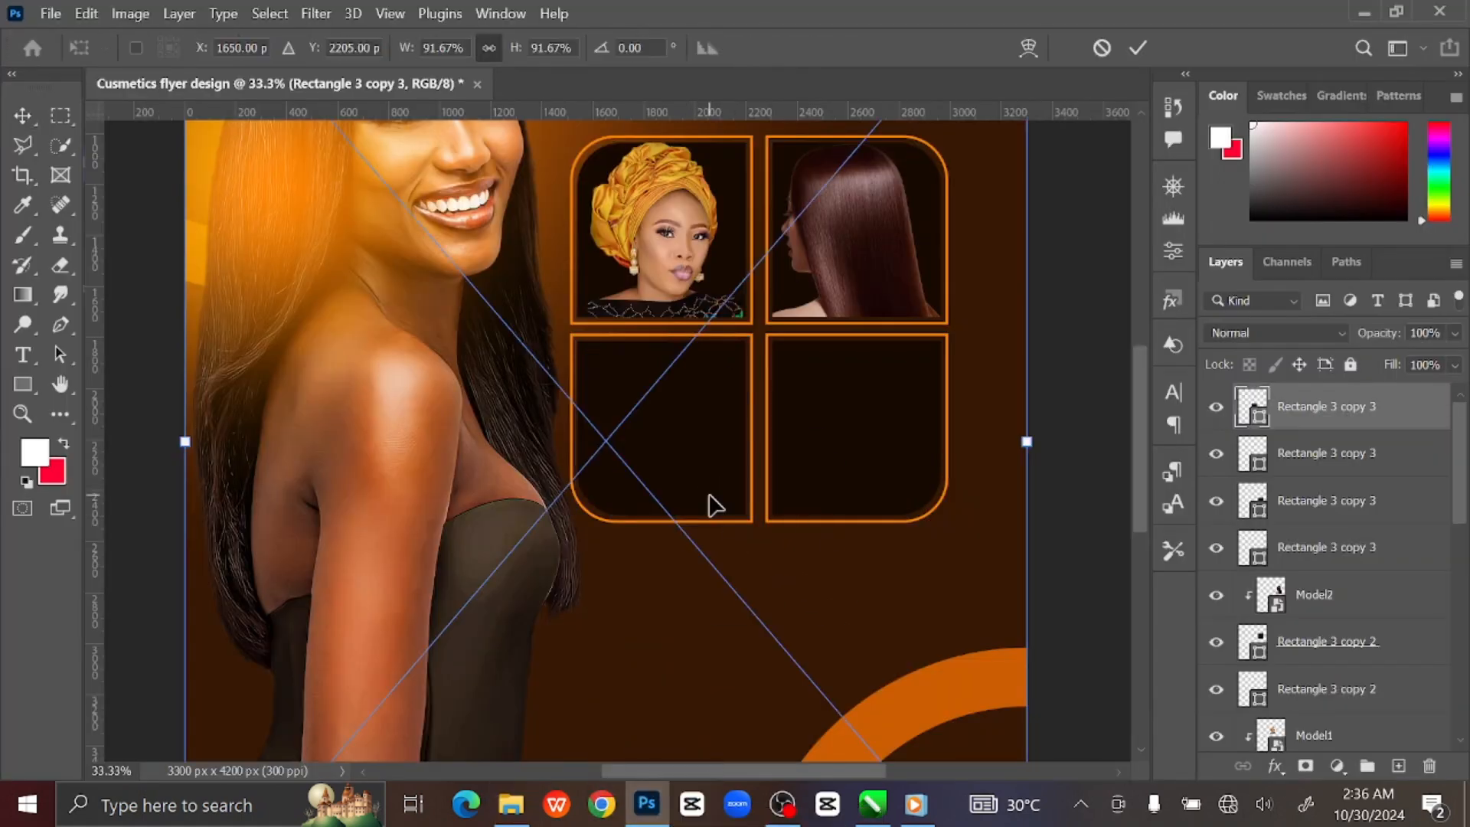
pyautogui.moveTo(1031, 442); pyautogui.dragTo(712, 450)
pyautogui.press('Return')
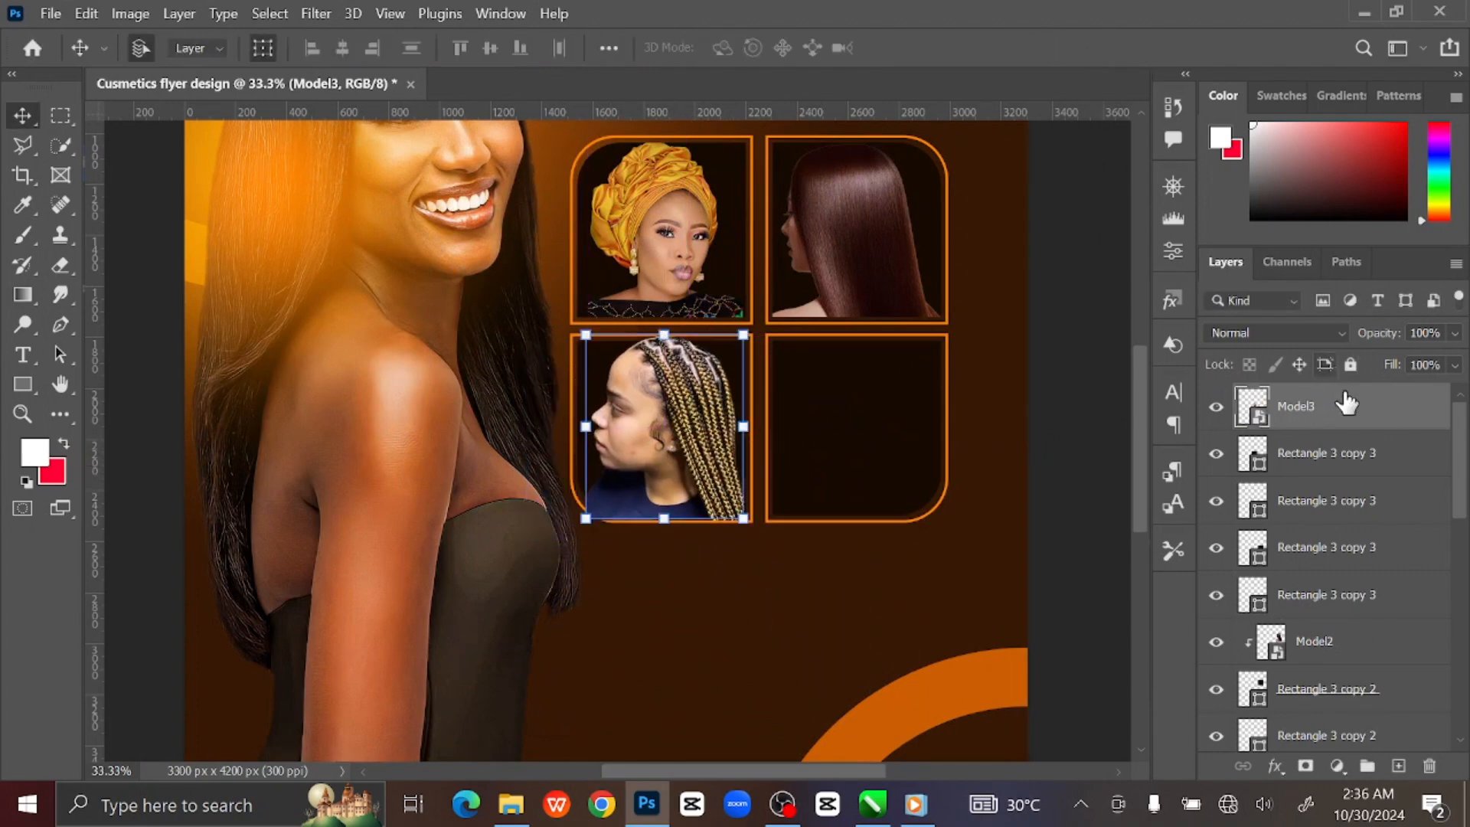
pyautogui.rightClick(1347, 405)
pyautogui.click(1202, 587)
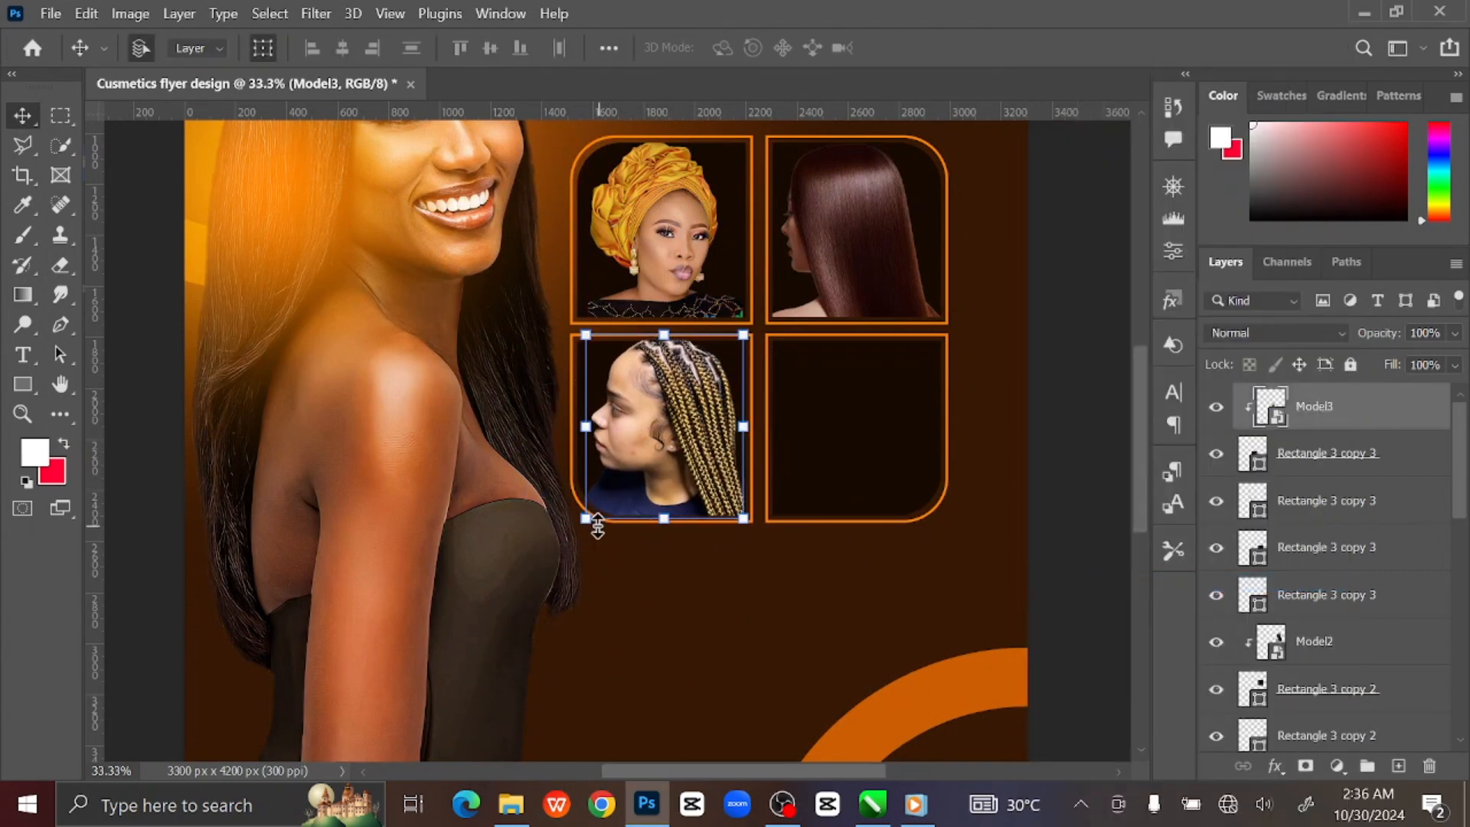
pyautogui.moveTo(588, 520); pyautogui.dragTo(571, 536)
pyautogui.moveTo(750, 539); pyautogui.dragTo(754, 545)
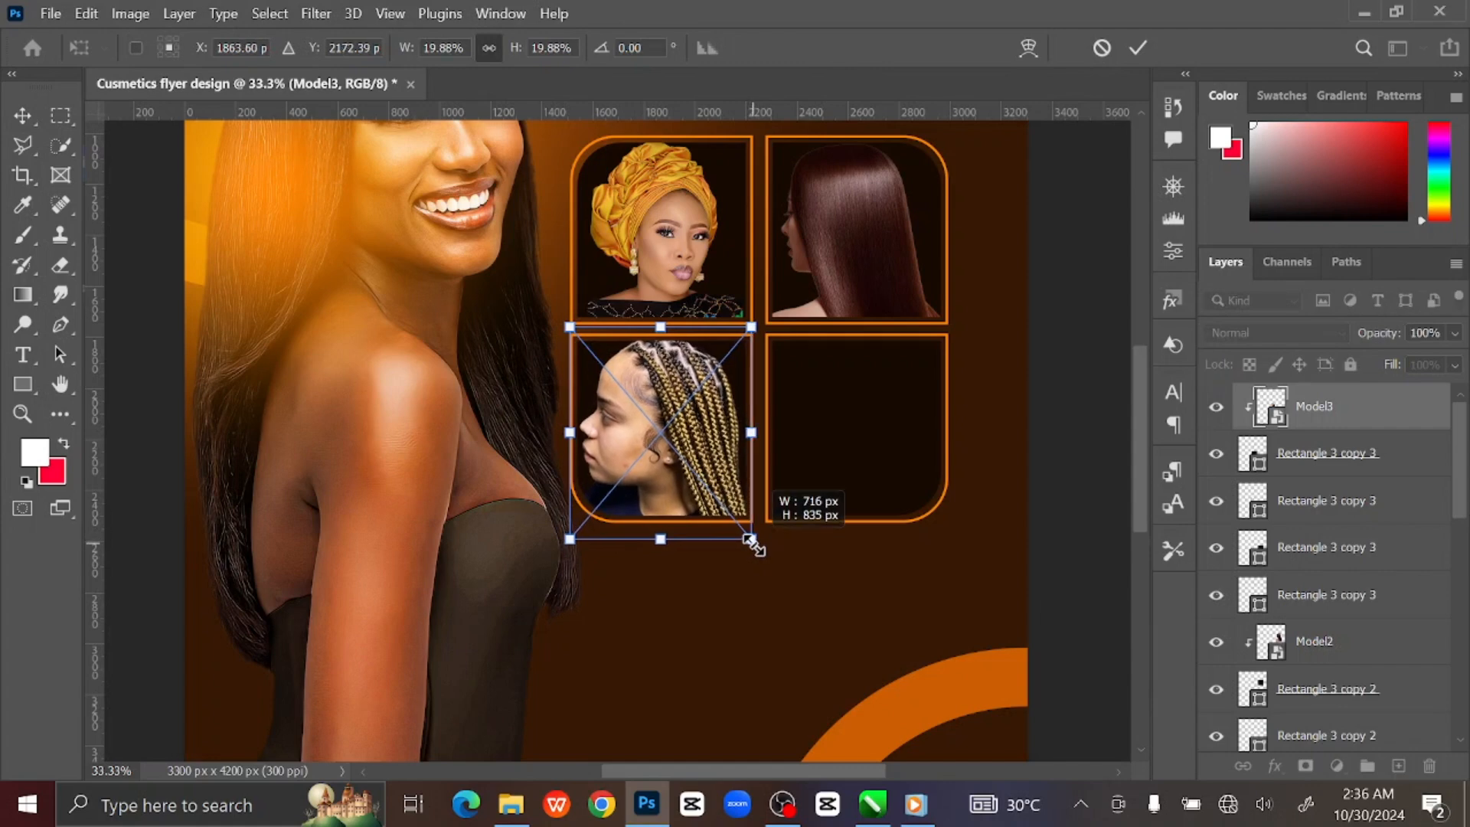
pyautogui.press('Return')
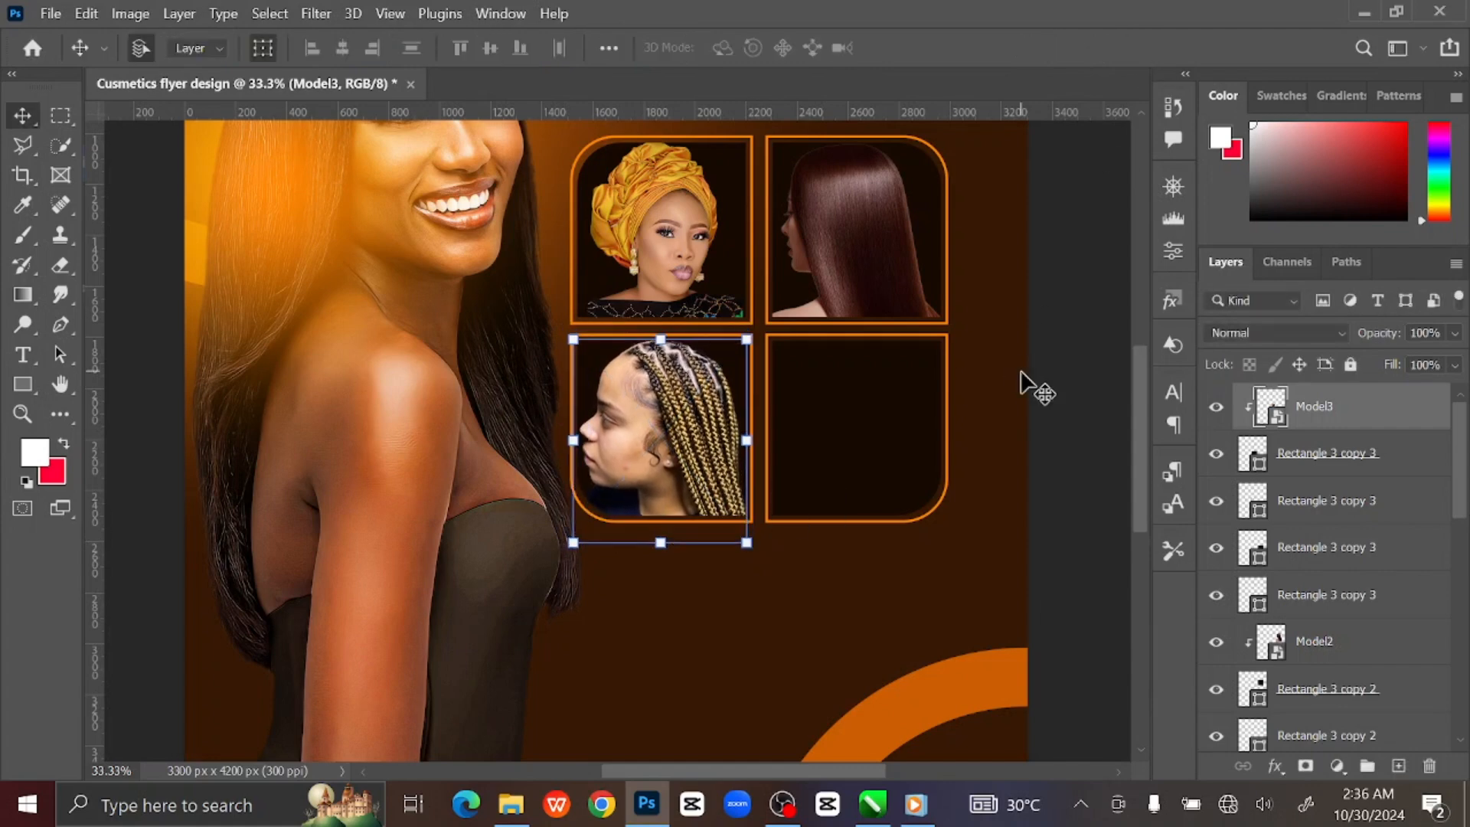
# Place the Nails photo at about 18.72% and clip it into the bottom-right frame.
pyautogui.click(872, 436)
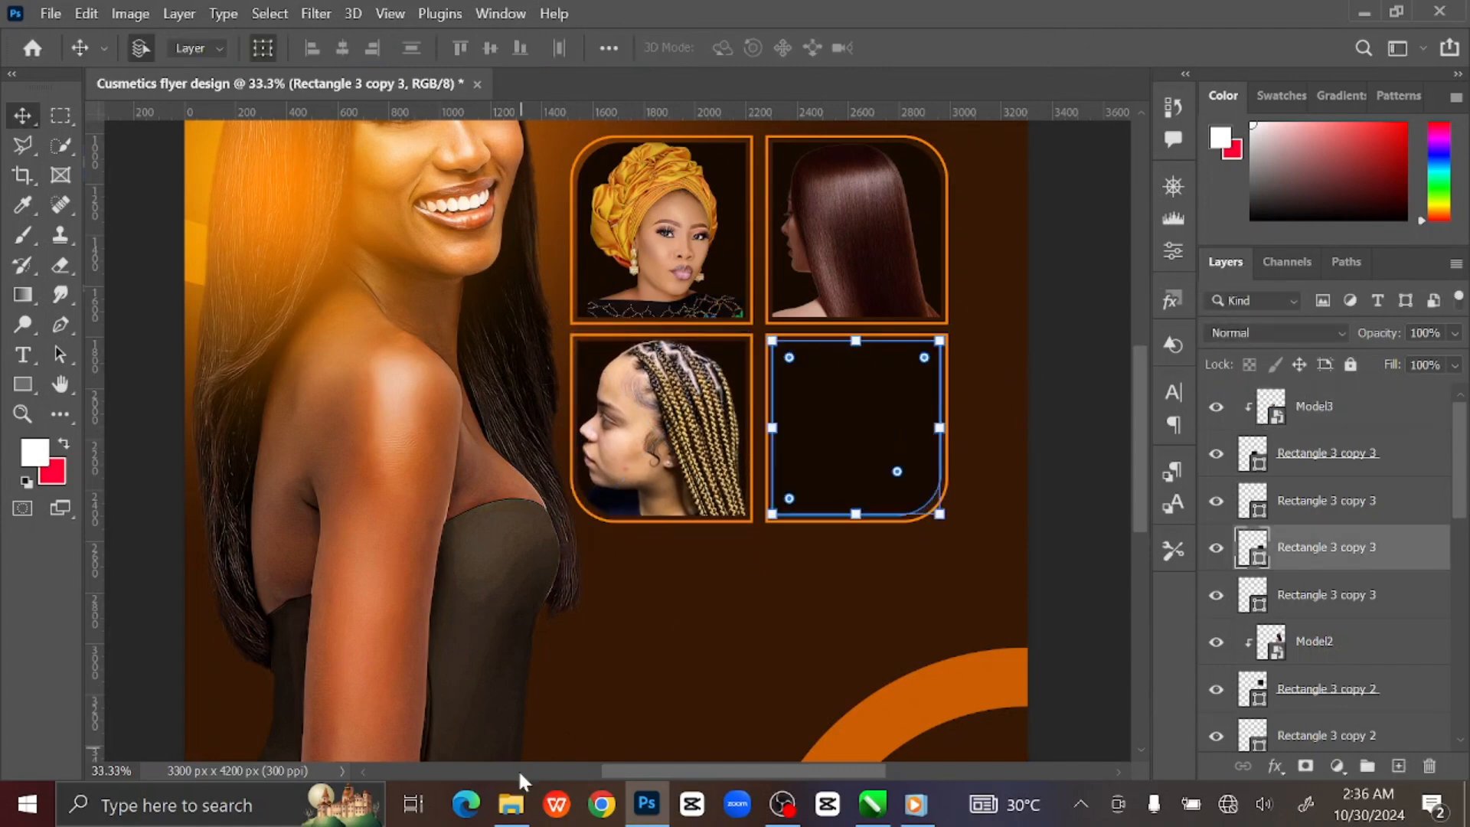
pyautogui.click(511, 803)
pyautogui.moveTo(1263, 314); pyautogui.dragTo(813, 486)
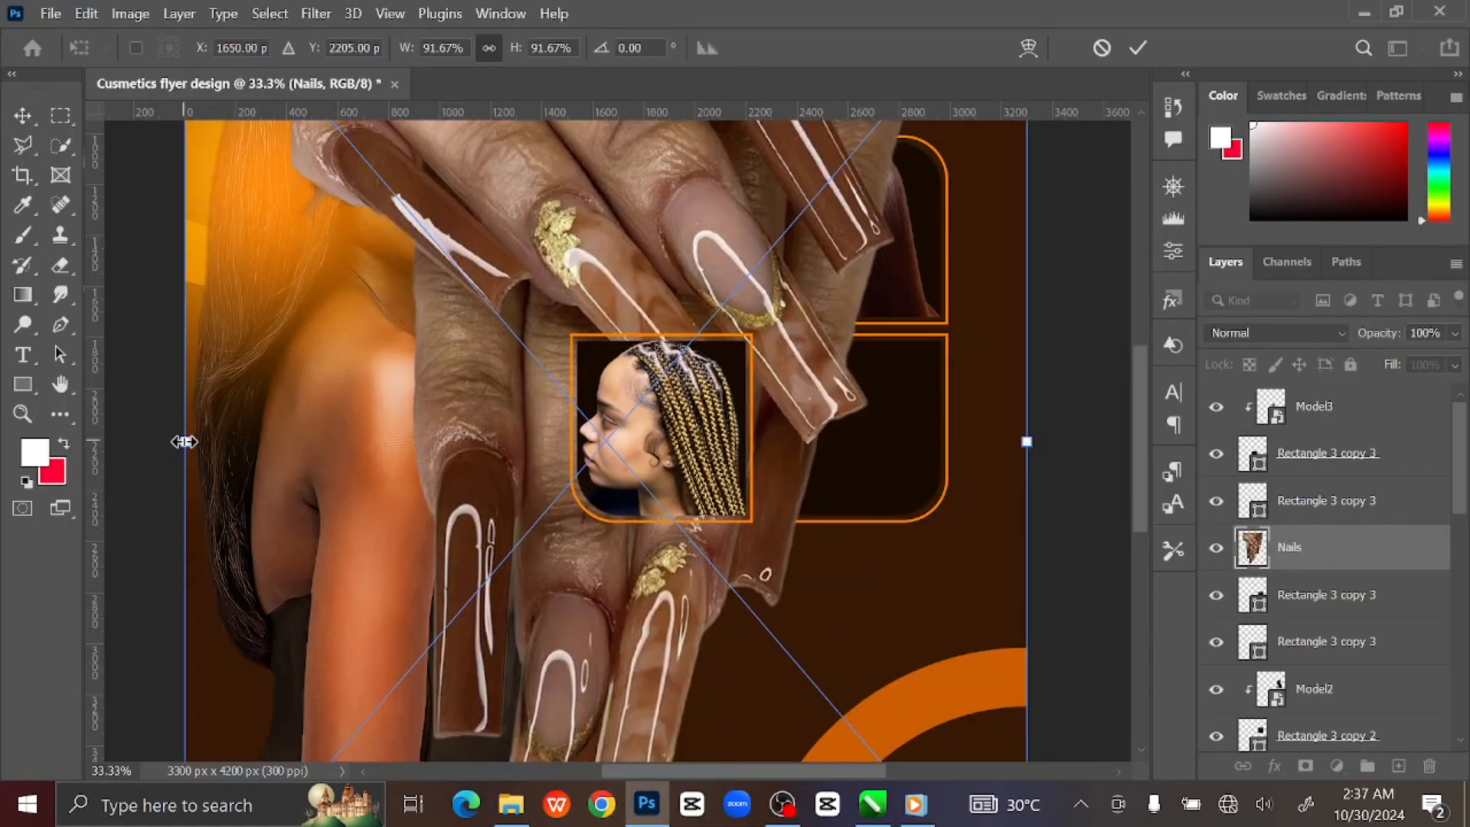
pyautogui.moveTo(184, 441); pyautogui.dragTo(510, 525)
pyautogui.moveTo(607, 435); pyautogui.dragTo(848, 418)
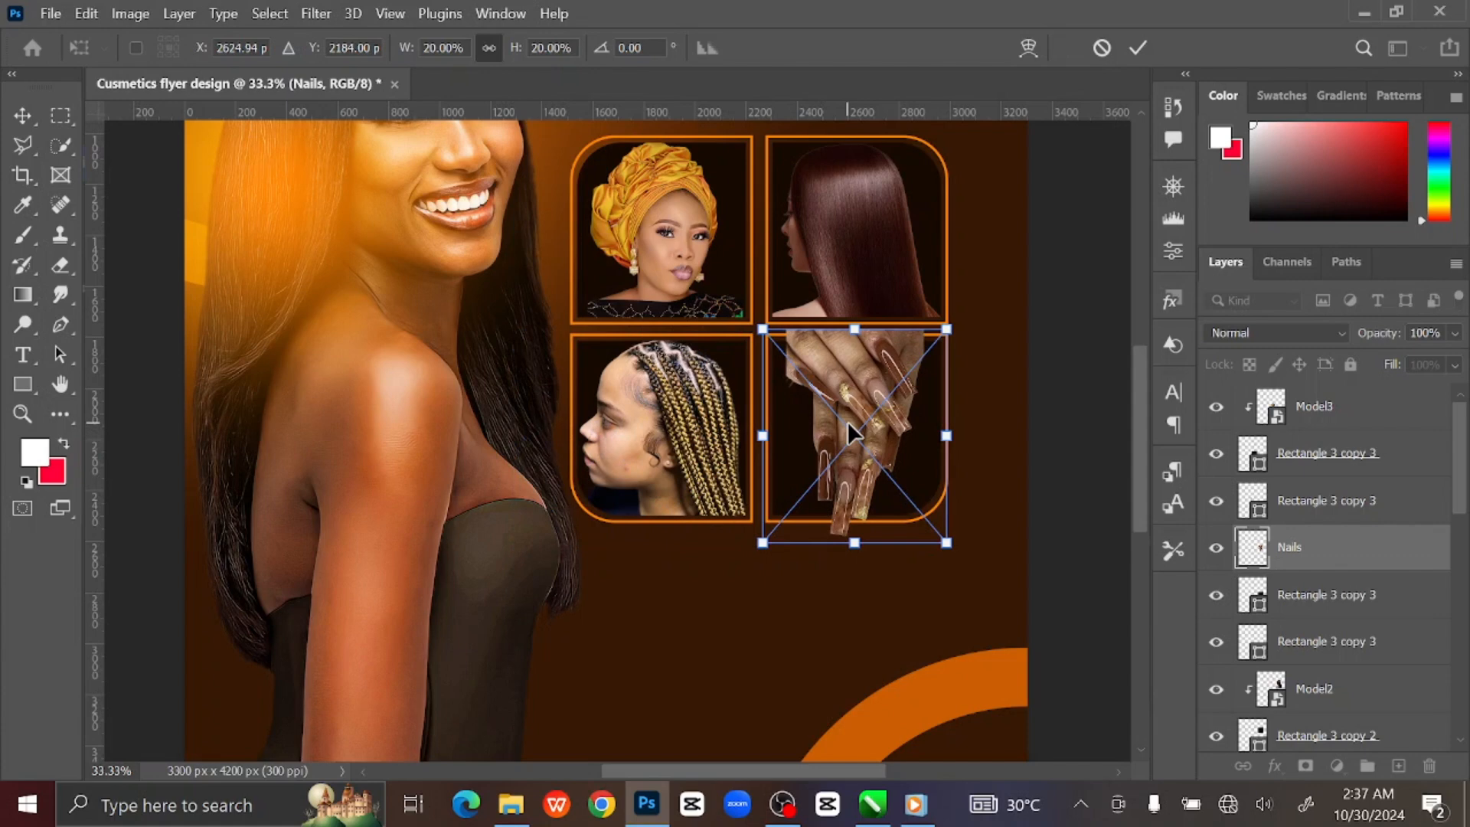
pyautogui.click(1138, 48)
pyautogui.rightClick(1334, 549)
pyautogui.click(1102, 581)
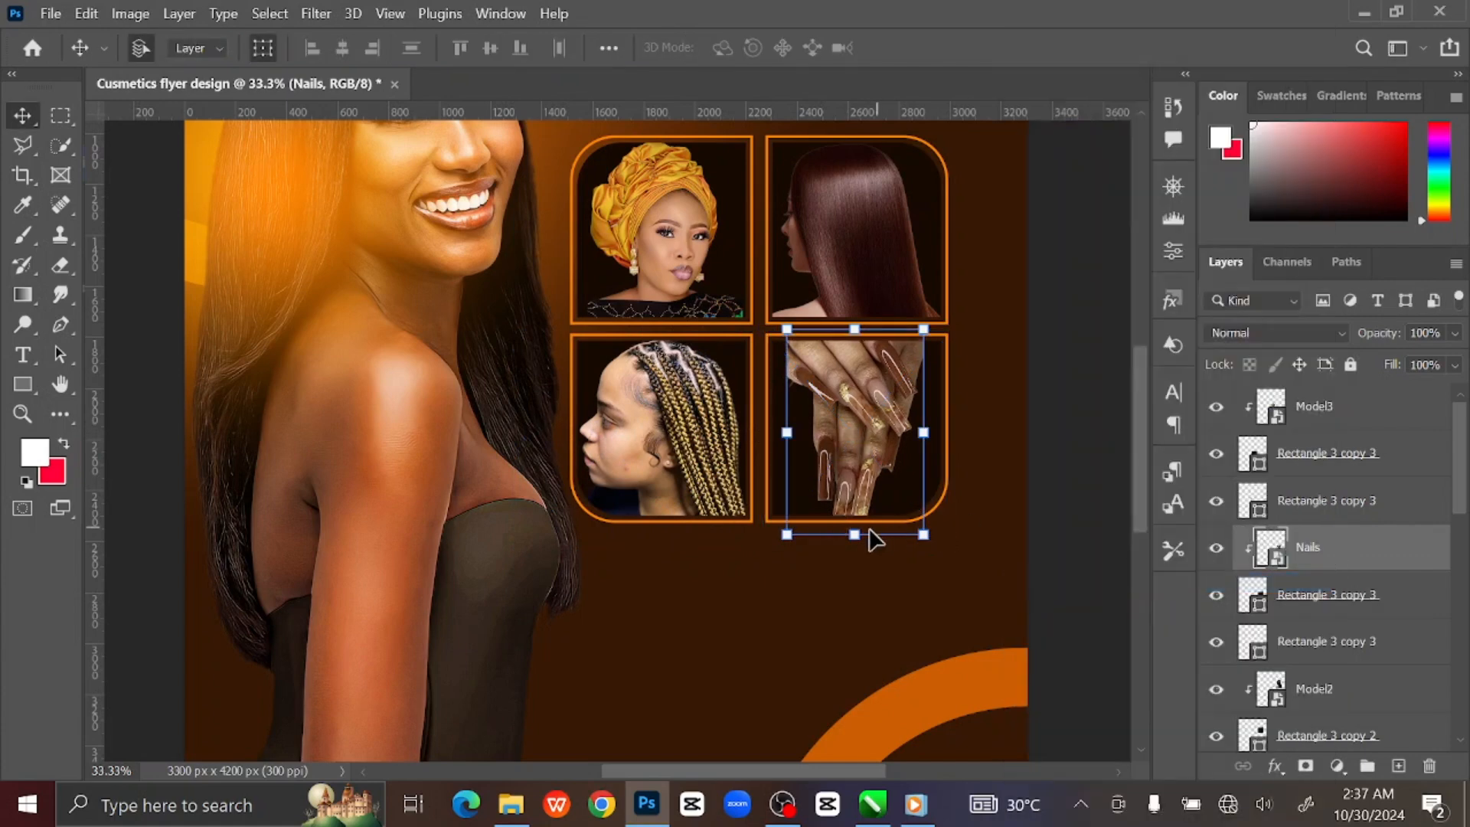
pyautogui.hotkey('ctrl', 't')
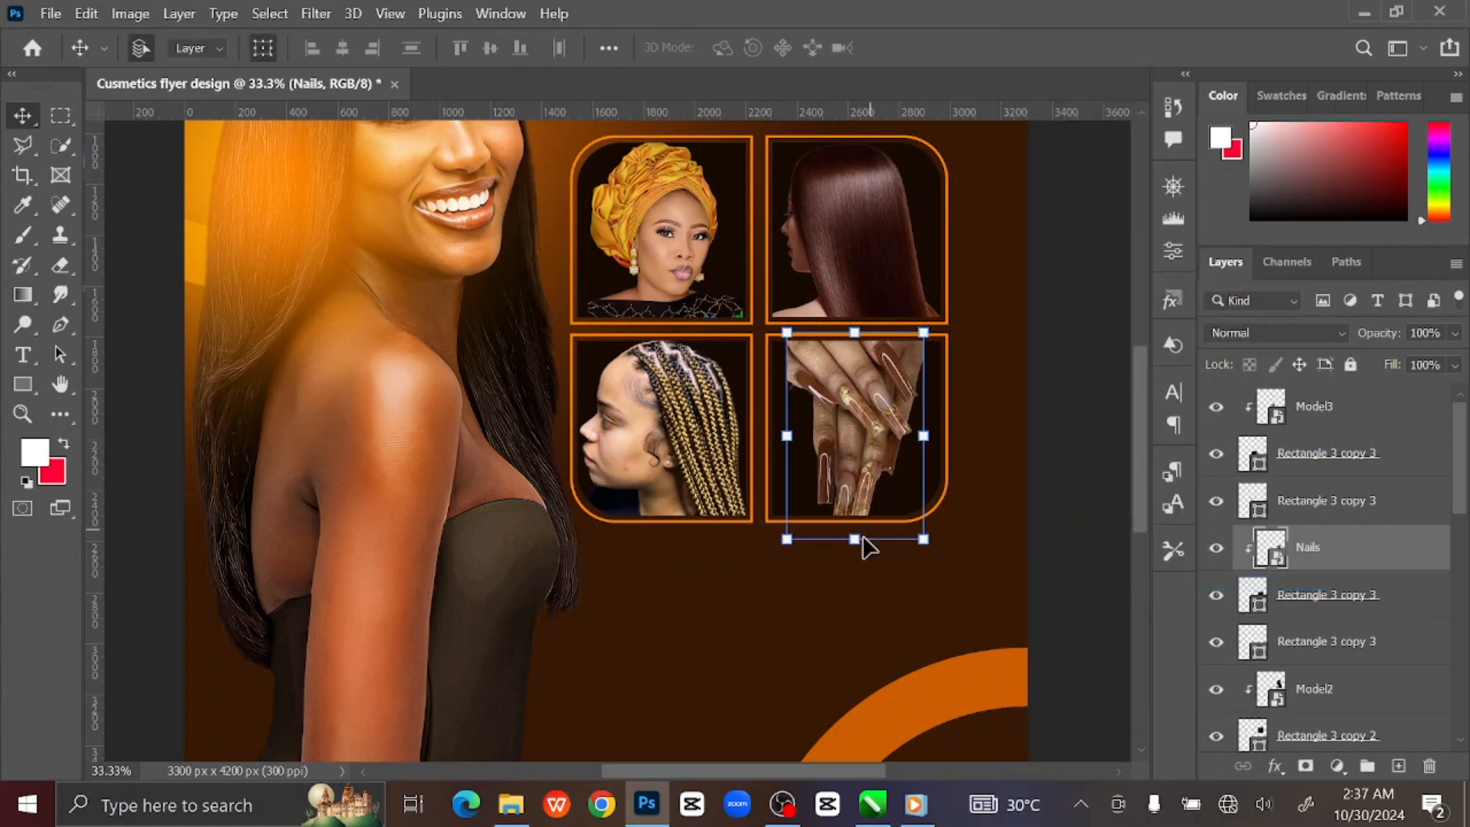
pyautogui.moveTo(852, 543); pyautogui.dragTo(856, 531)
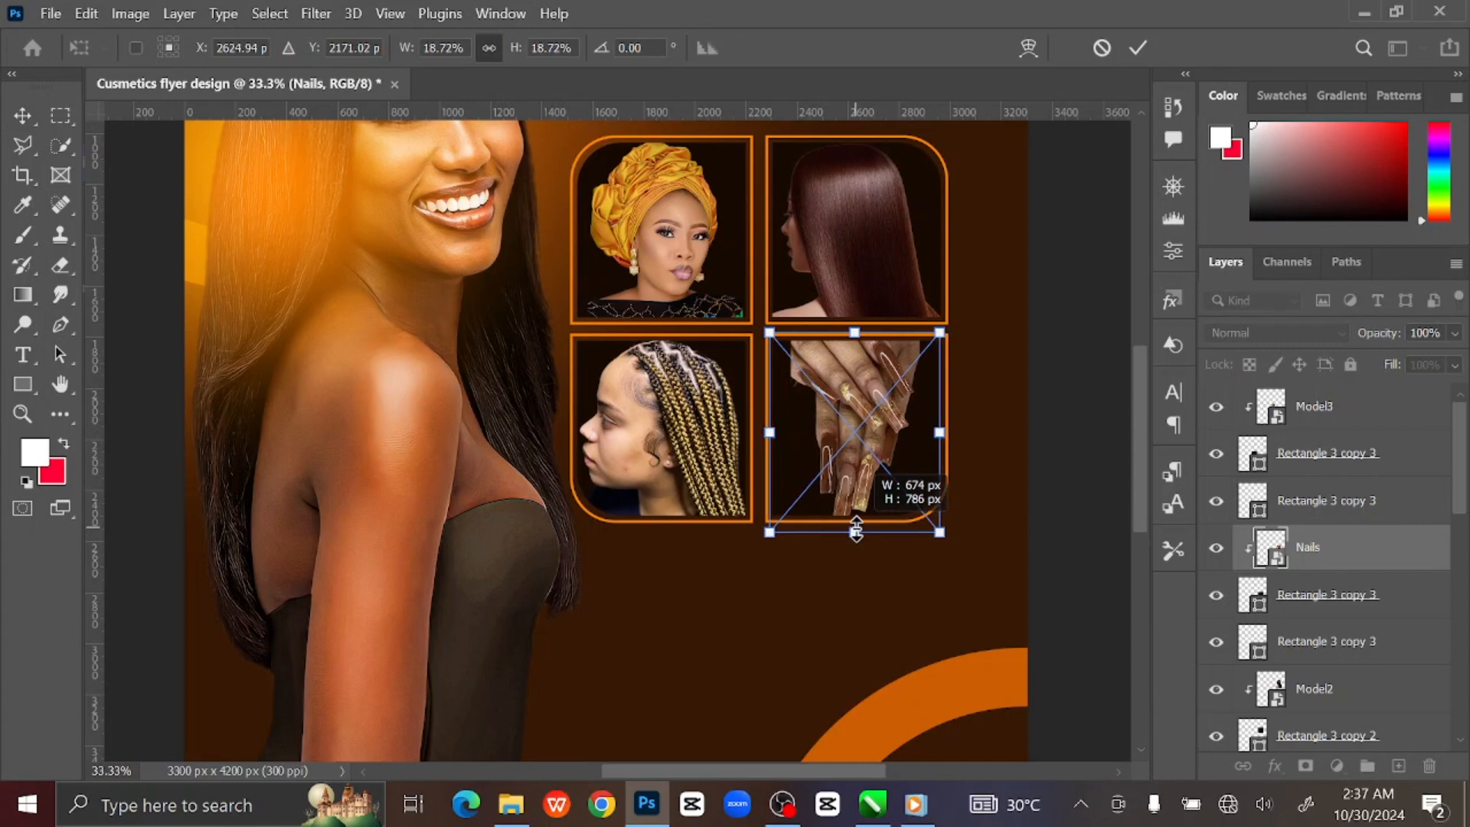
pyautogui.click(1140, 47)
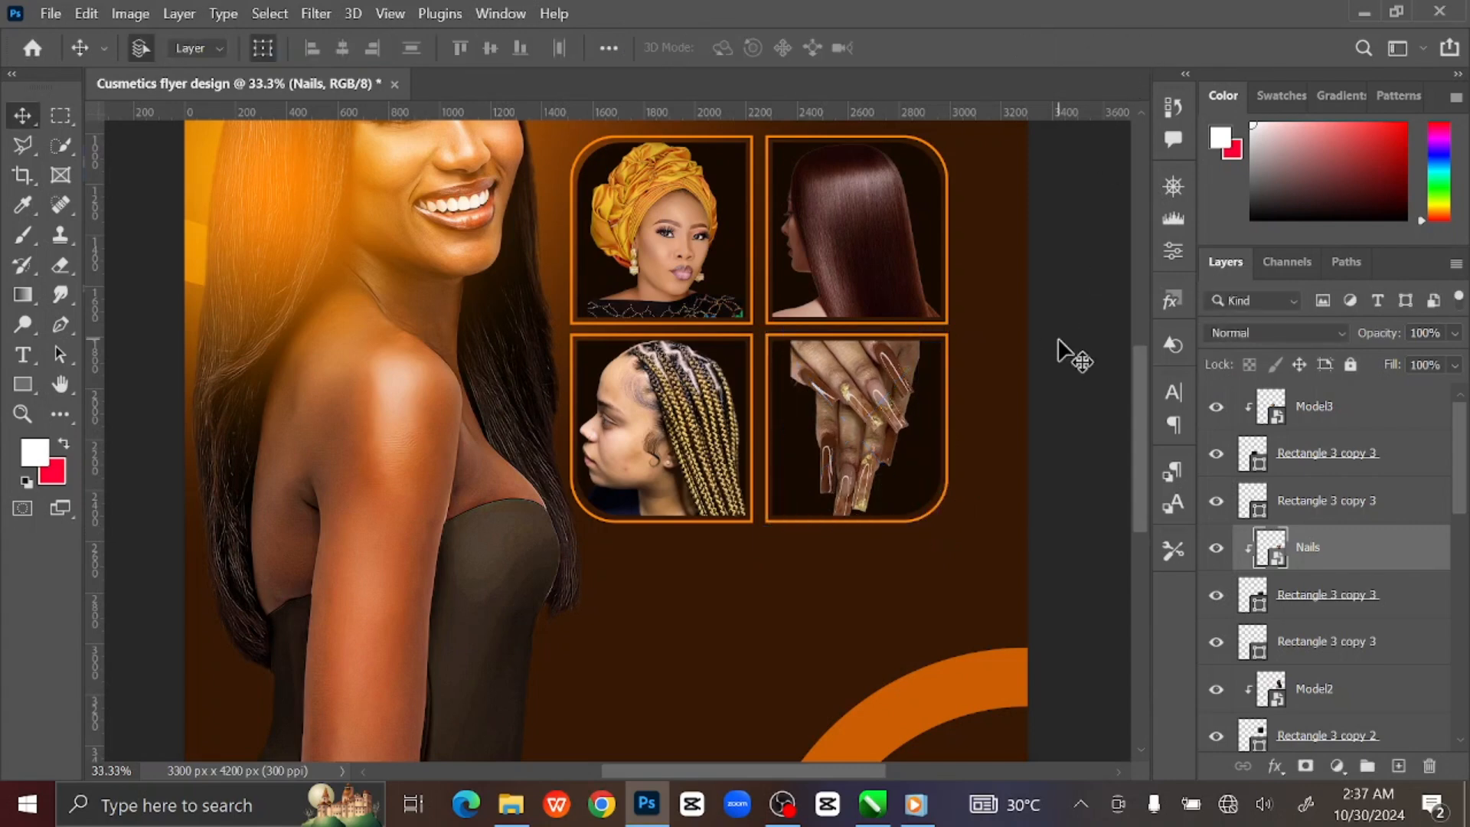
pyautogui.click(1058, 342)
pyautogui.hotkey('ctrl', '0')
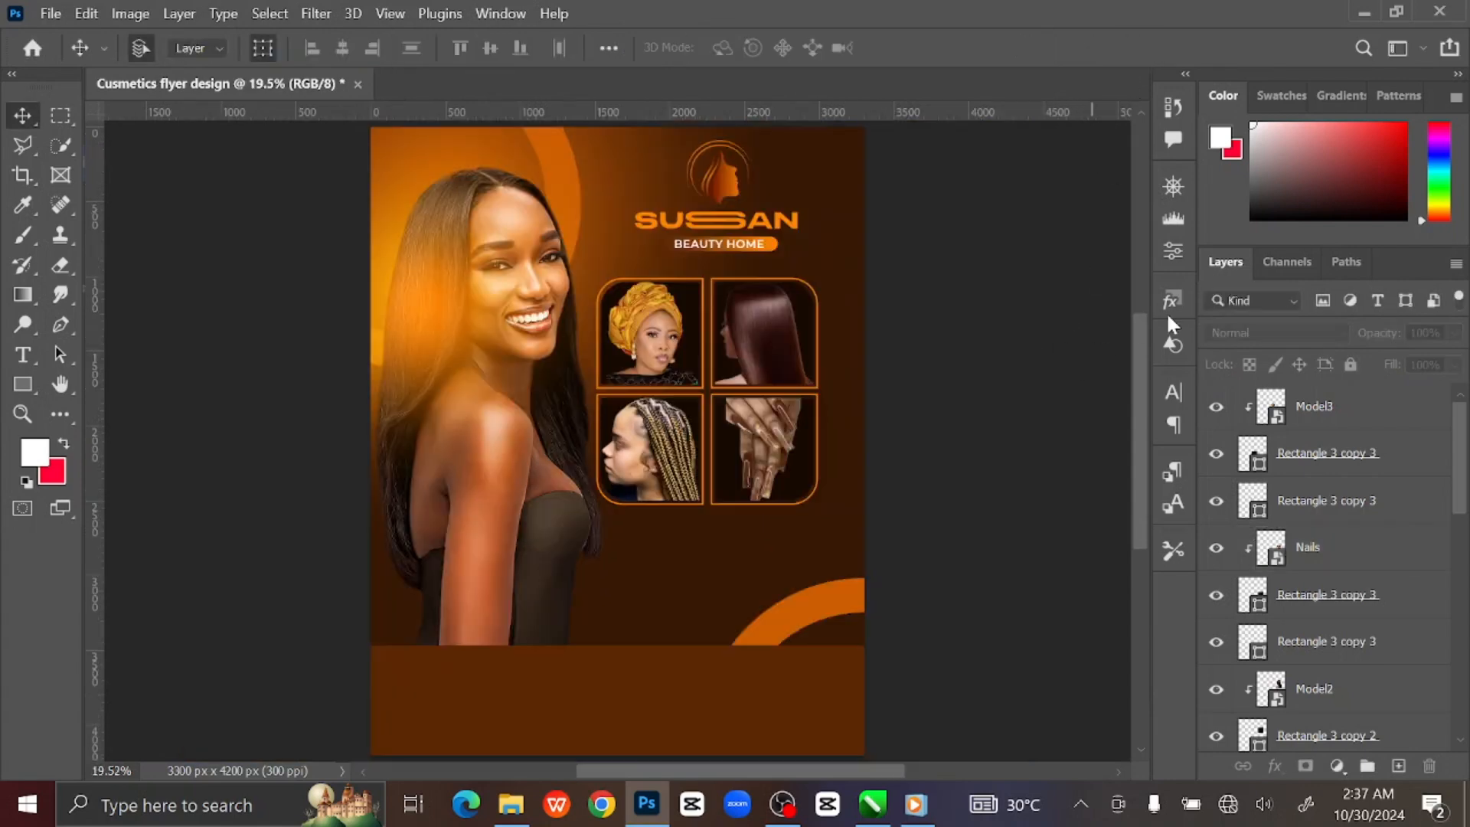
# Group the four photo frame layers and name the group Imges.
pyautogui.click(1375, 418)
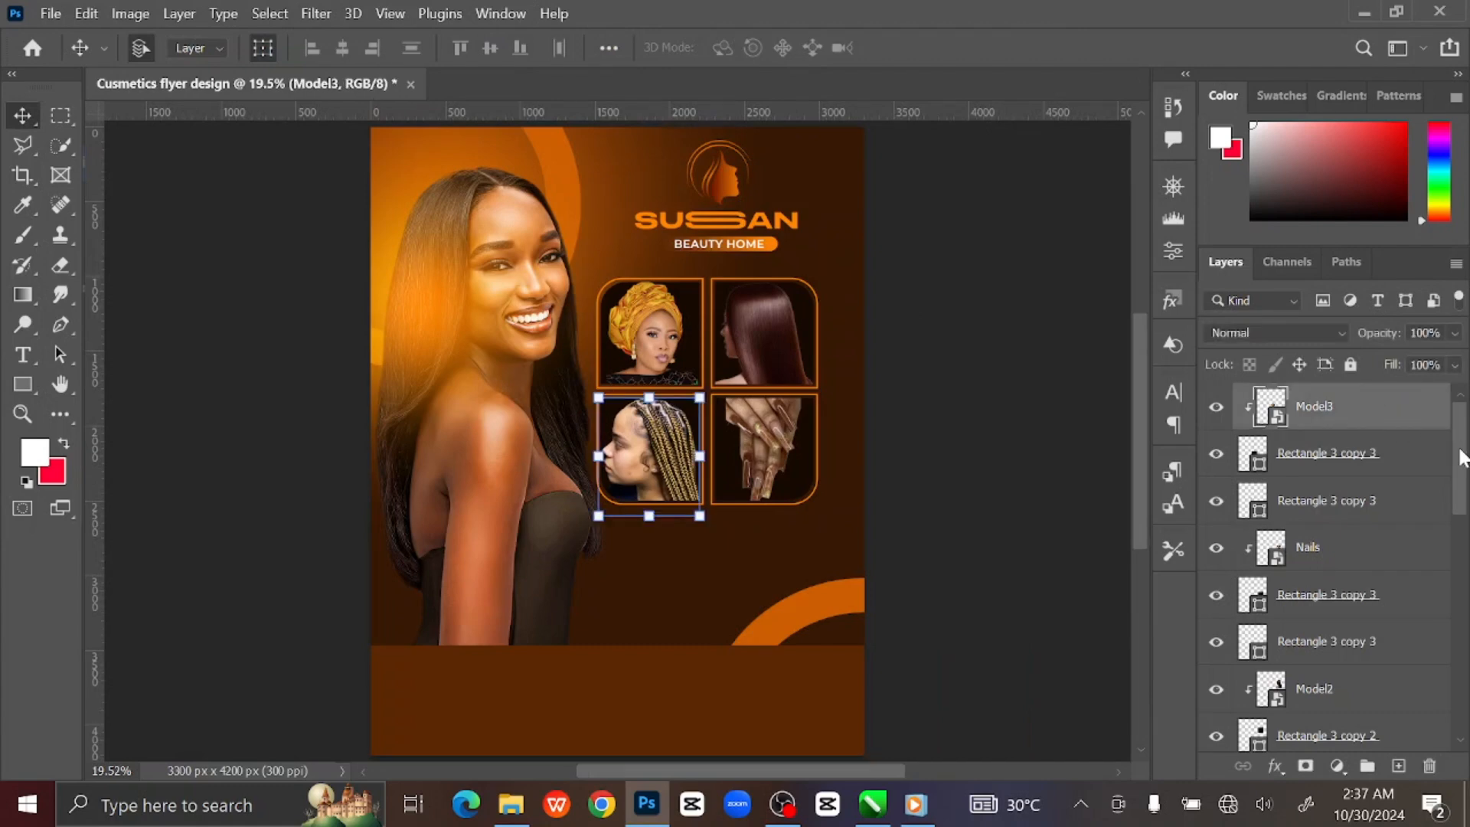
pyautogui.scroll(-5, 1462, 457)
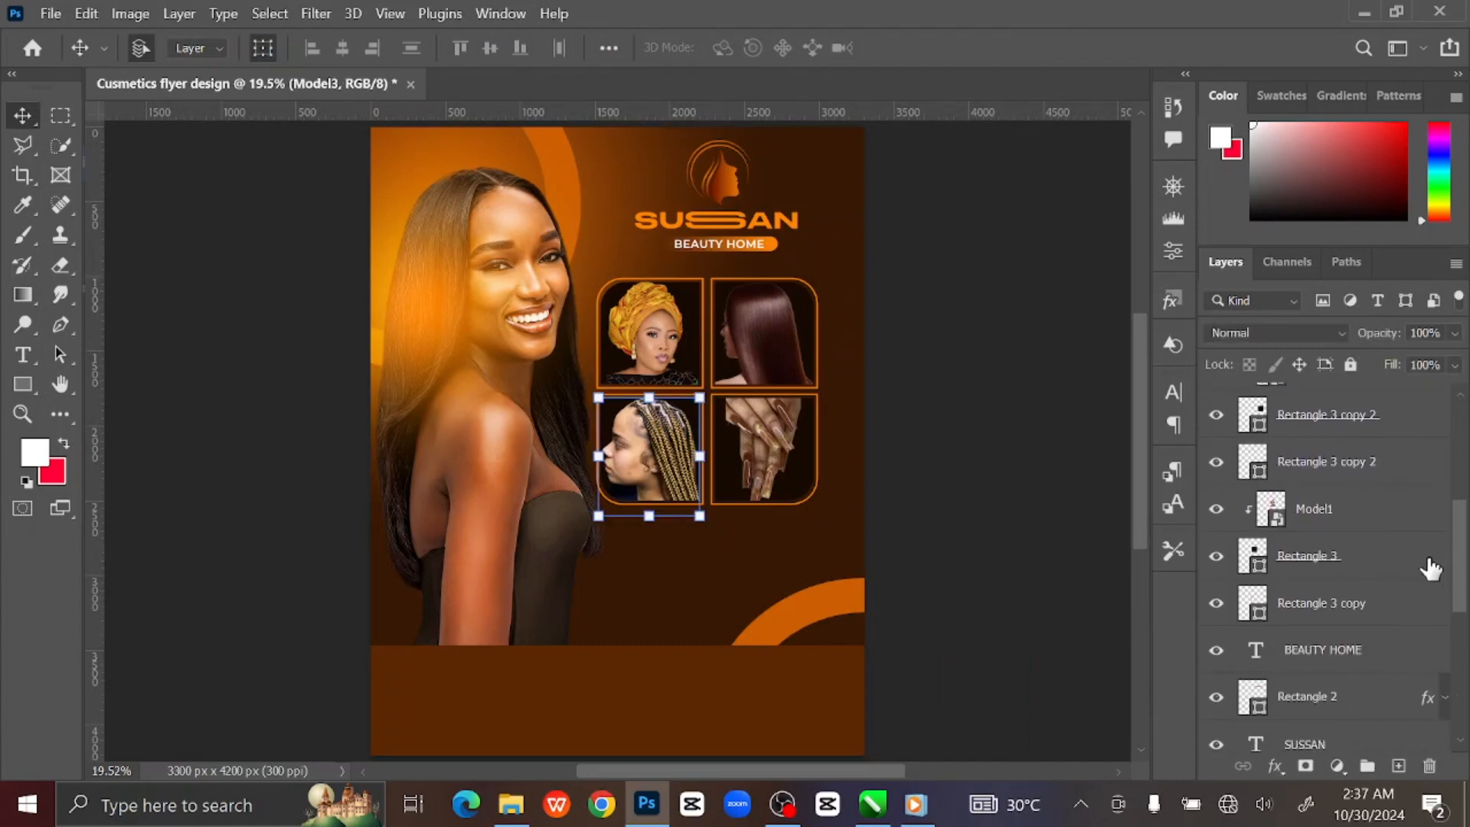
pyautogui.keyDown('shift'); pyautogui.click(1392, 616); pyautogui.keyUp('shift')
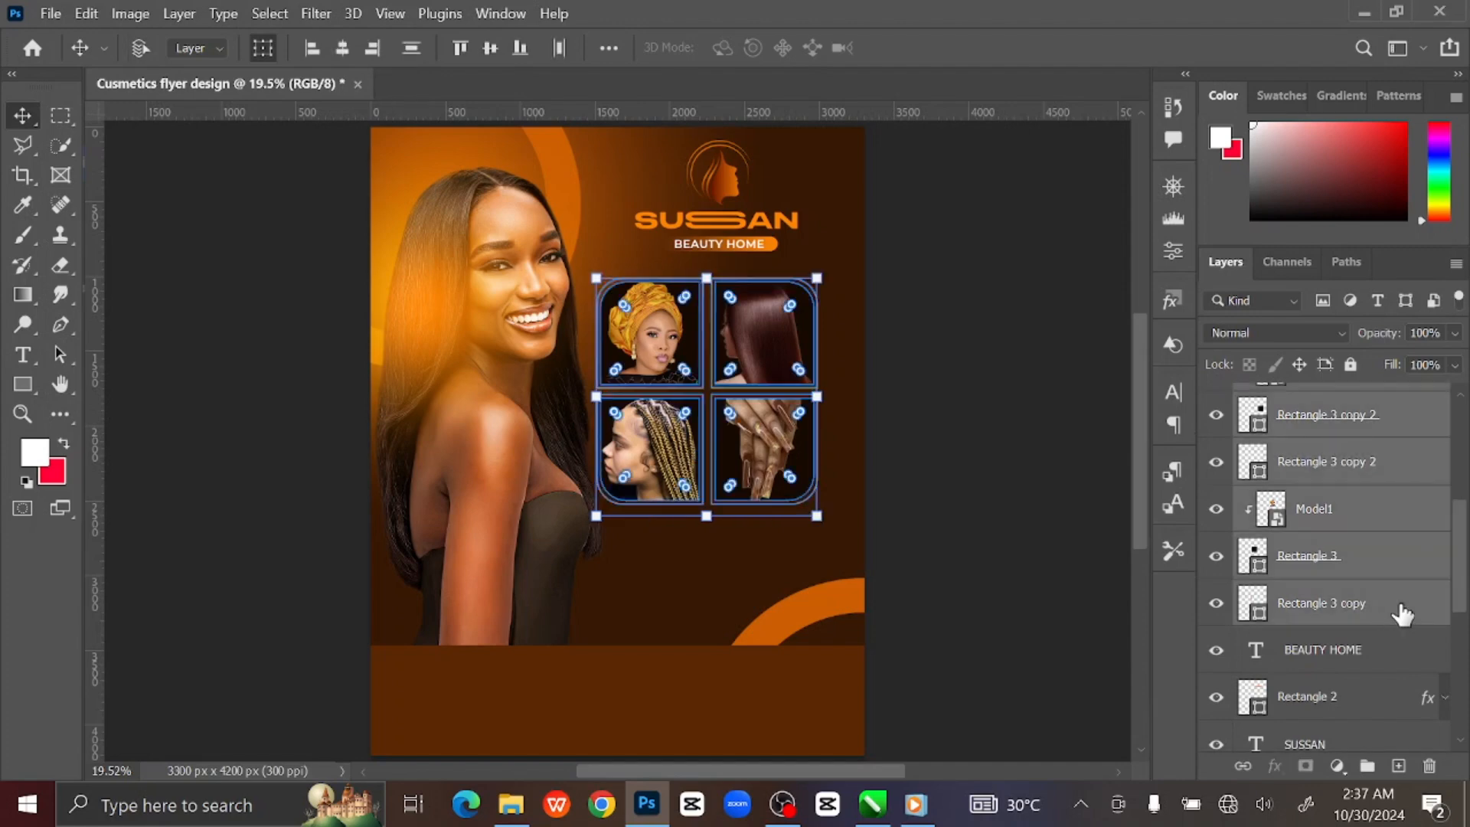
pyautogui.hotkey('ctrl', 'g')
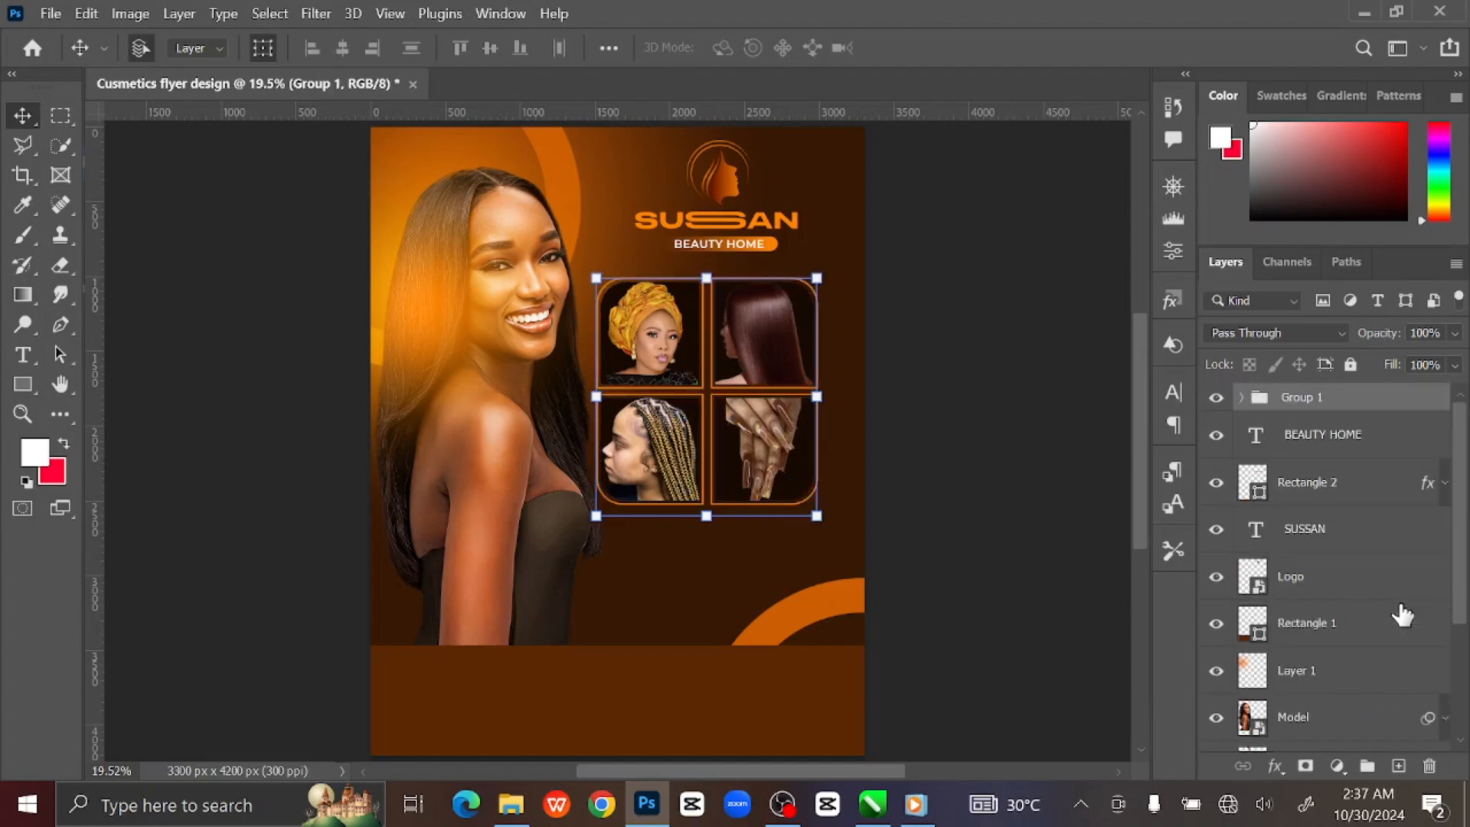
pyautogui.doubleClick(1302, 396)
pyautogui.press('Return')
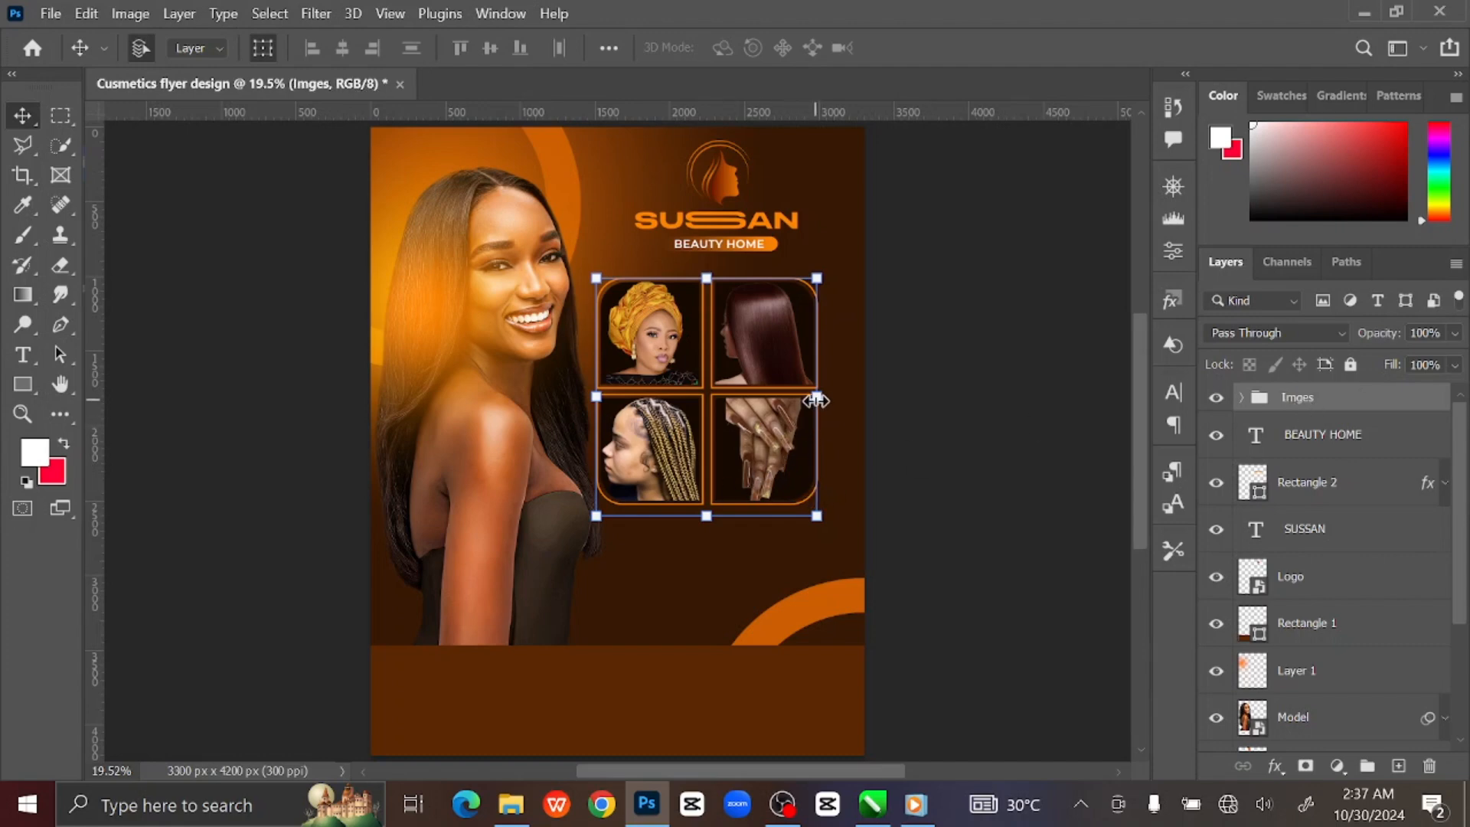
# Scale the Imges grid to about 75.4% and move it up under the logo.
pyautogui.hotkey('ctrl', 't')
pyautogui.moveTo(760, 429); pyautogui.dragTo(764, 430)
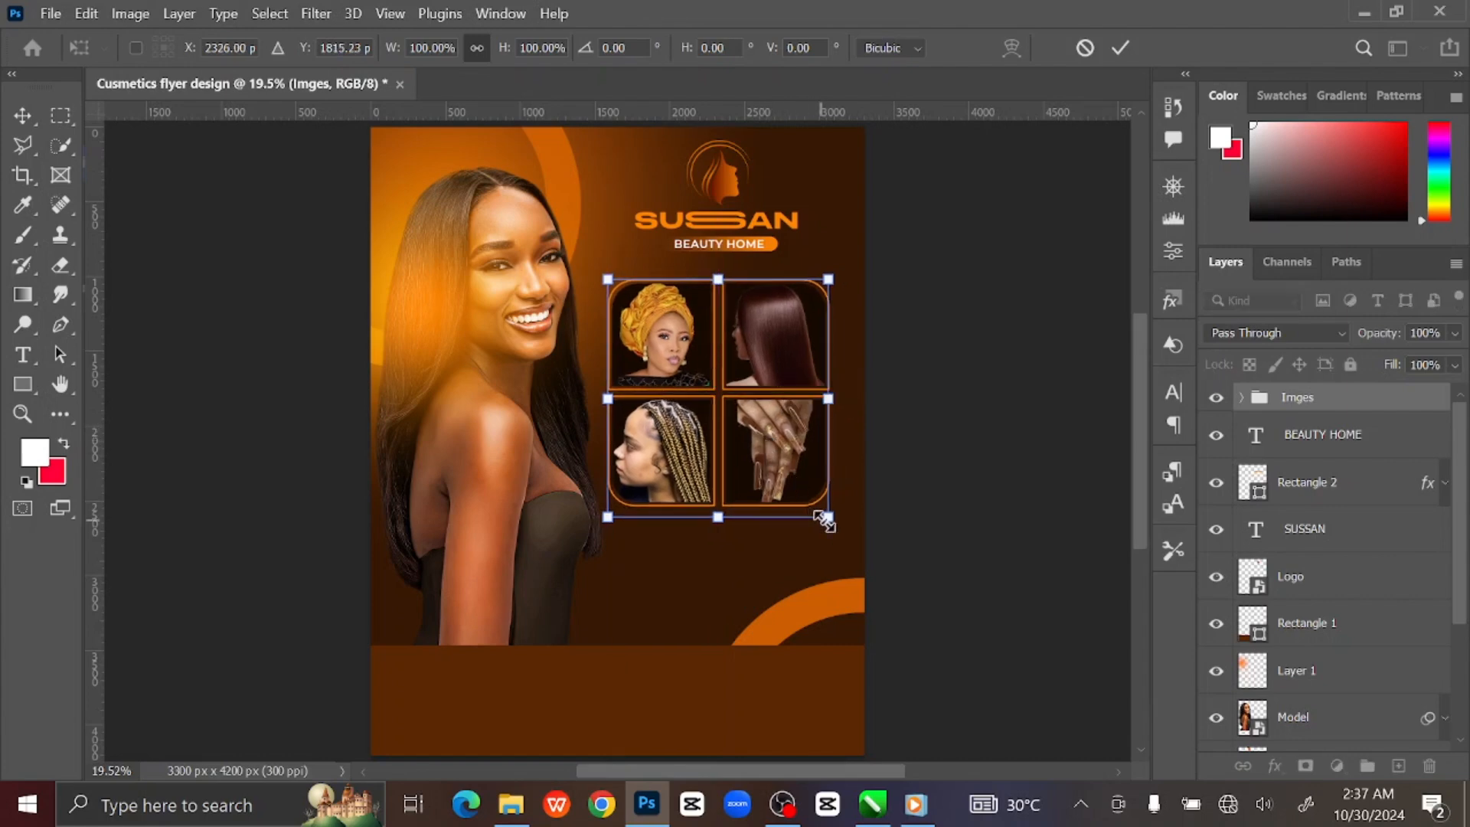
pyautogui.moveTo(825, 519); pyautogui.dragTo(793, 500)
pyautogui.moveTo(742, 425); pyautogui.dragTo(742, 380)
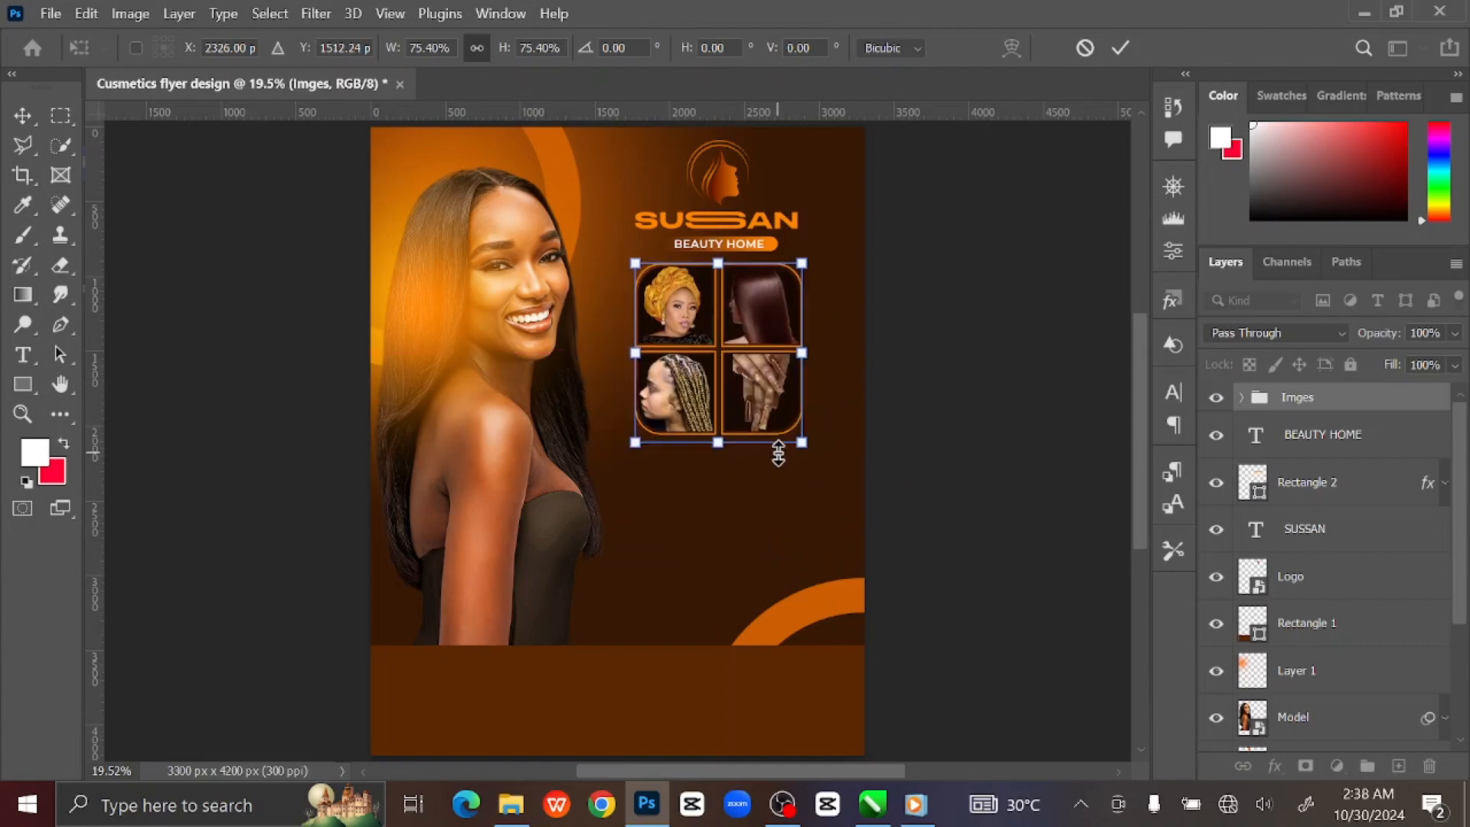
# Commit the grid resize, then shrink the logo, title and photo grid together slightly.
pyautogui.click(1120, 48)
pyautogui.click(966, 300)
pyautogui.click(1340, 426)
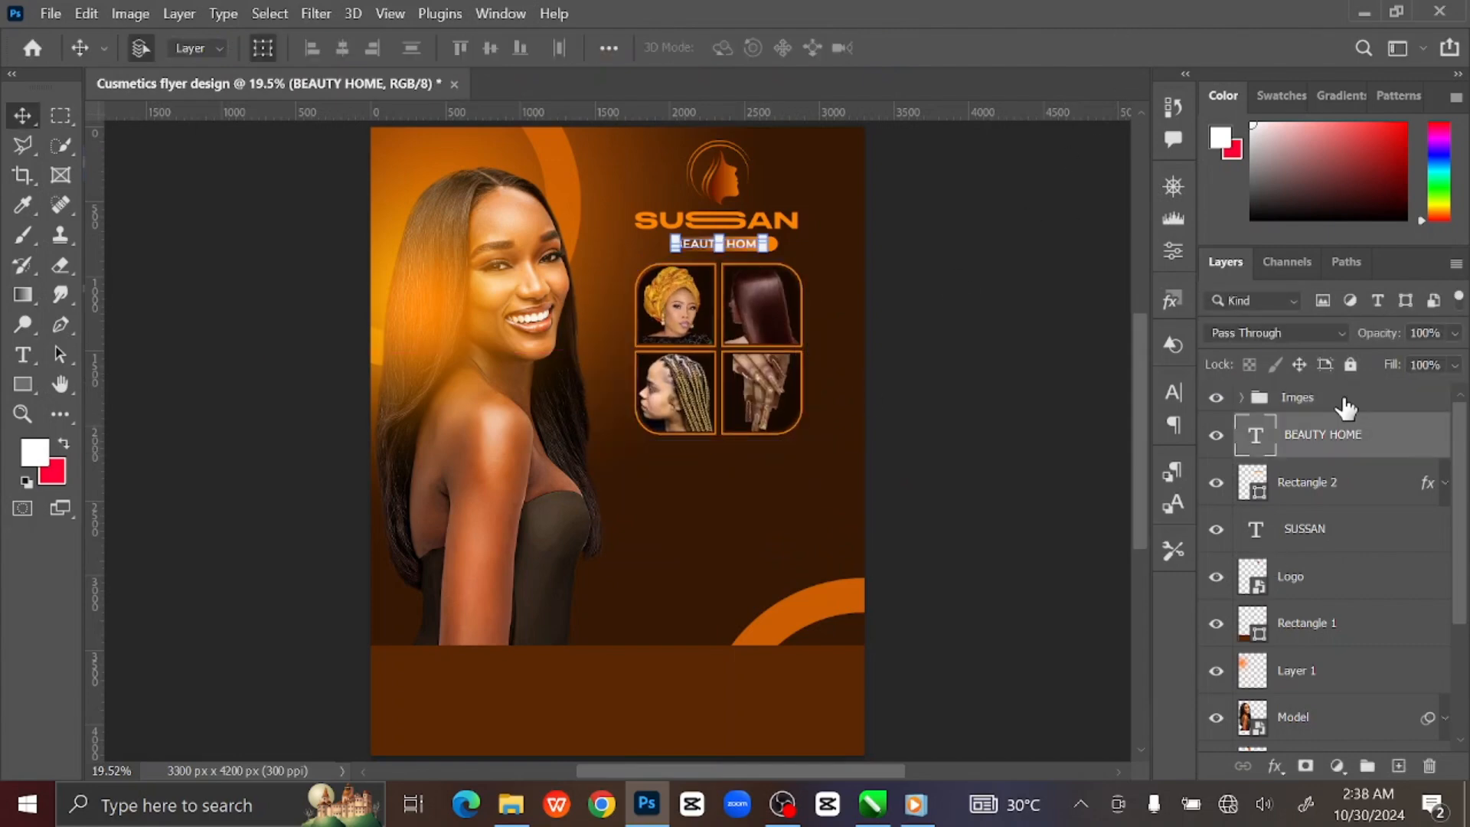
pyautogui.click(1344, 401)
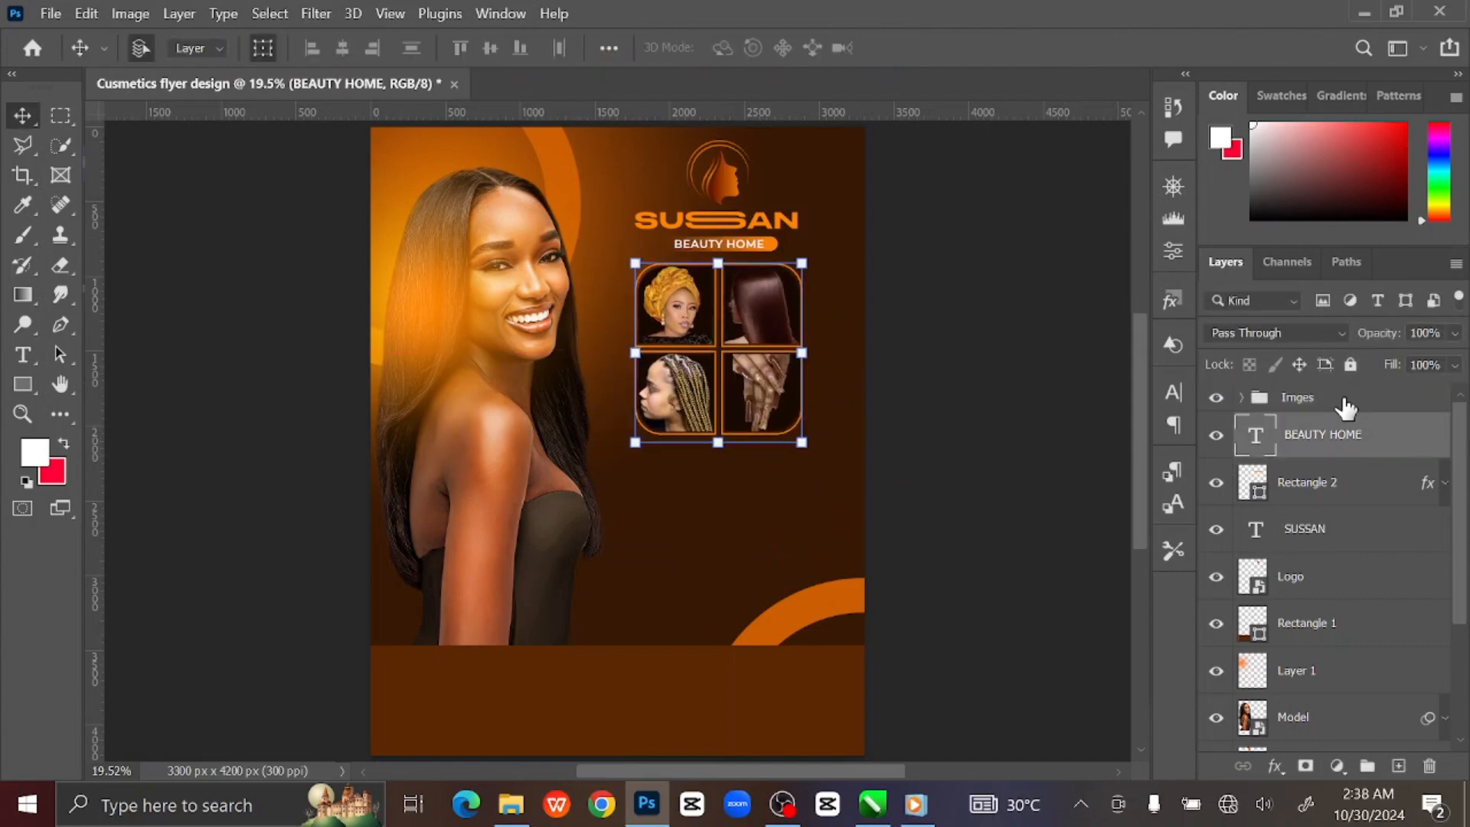
pyautogui.keyDown('shift'); pyautogui.click(1348, 583); pyautogui.keyUp('shift')
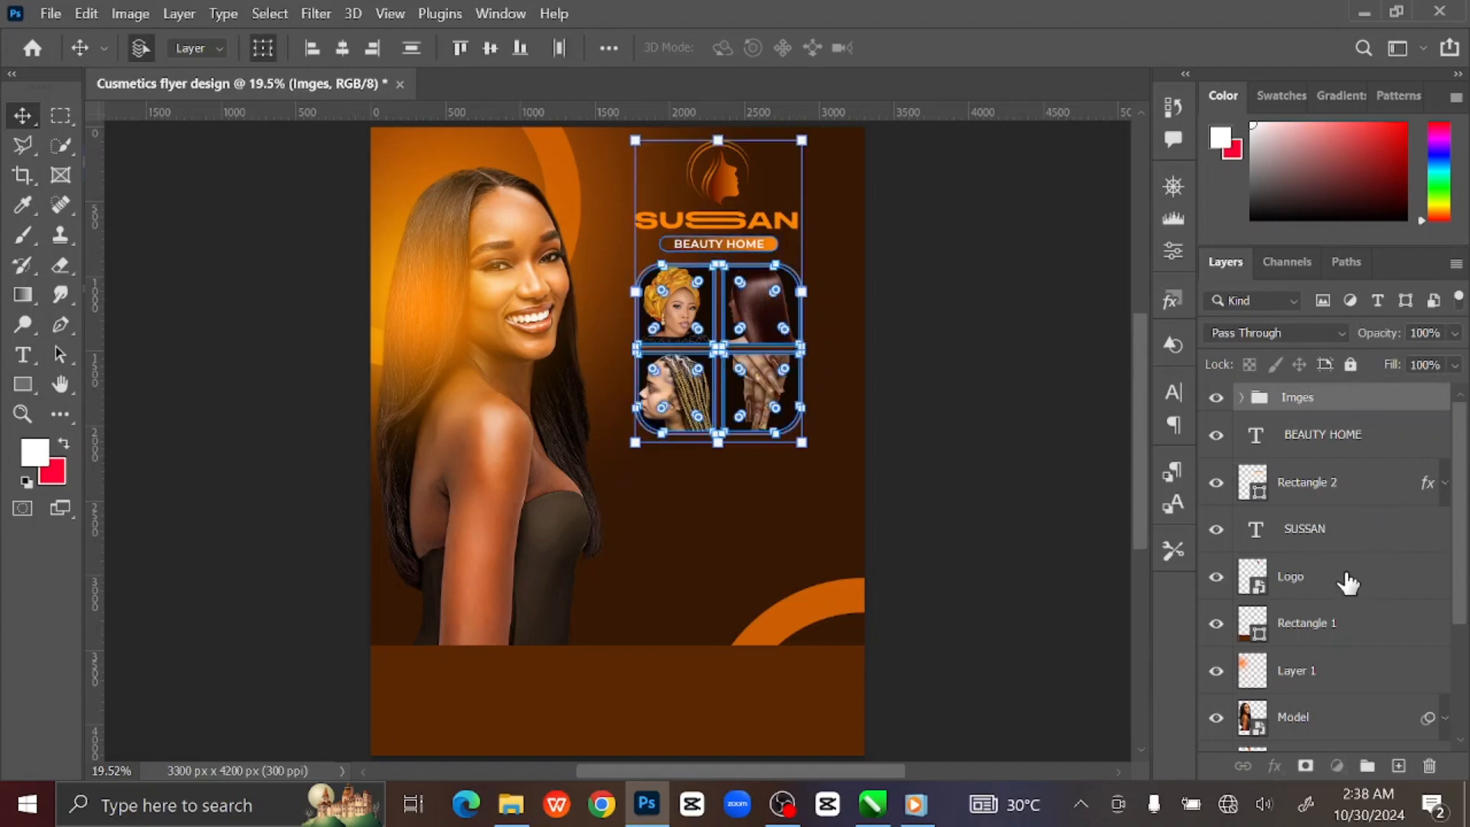
pyautogui.click(803, 444)
pyautogui.moveTo(806, 446); pyautogui.dragTo(803, 443)
pyautogui.click(1118, 49)
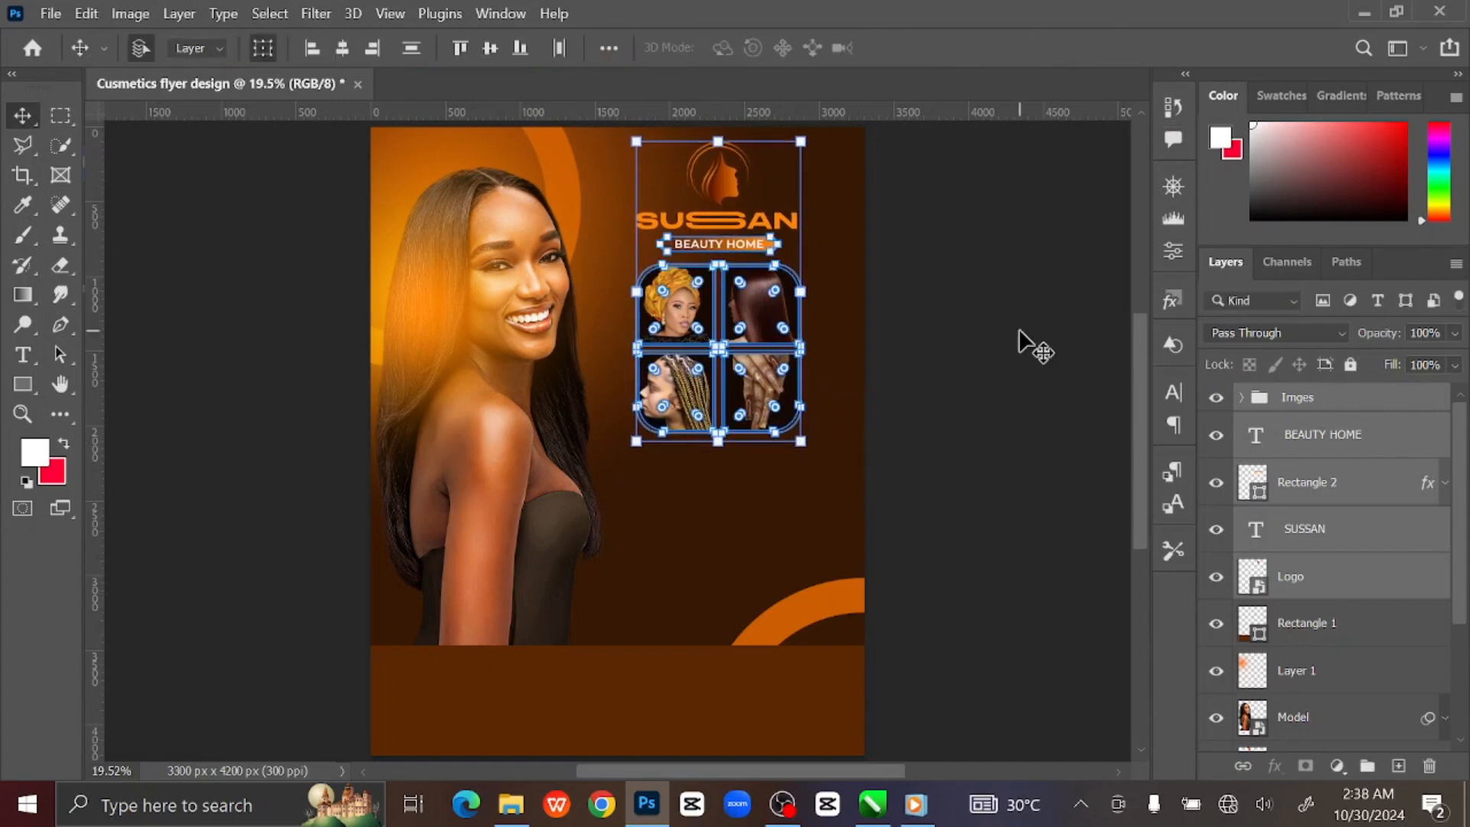
# Shrink the SUSSAN logo and BEAUTY HOME title to about 89%, then nudge the Imges grid up.
pyautogui.keyDown('ctrl'); pyautogui.click(1339, 409); pyautogui.keyUp('ctrl')
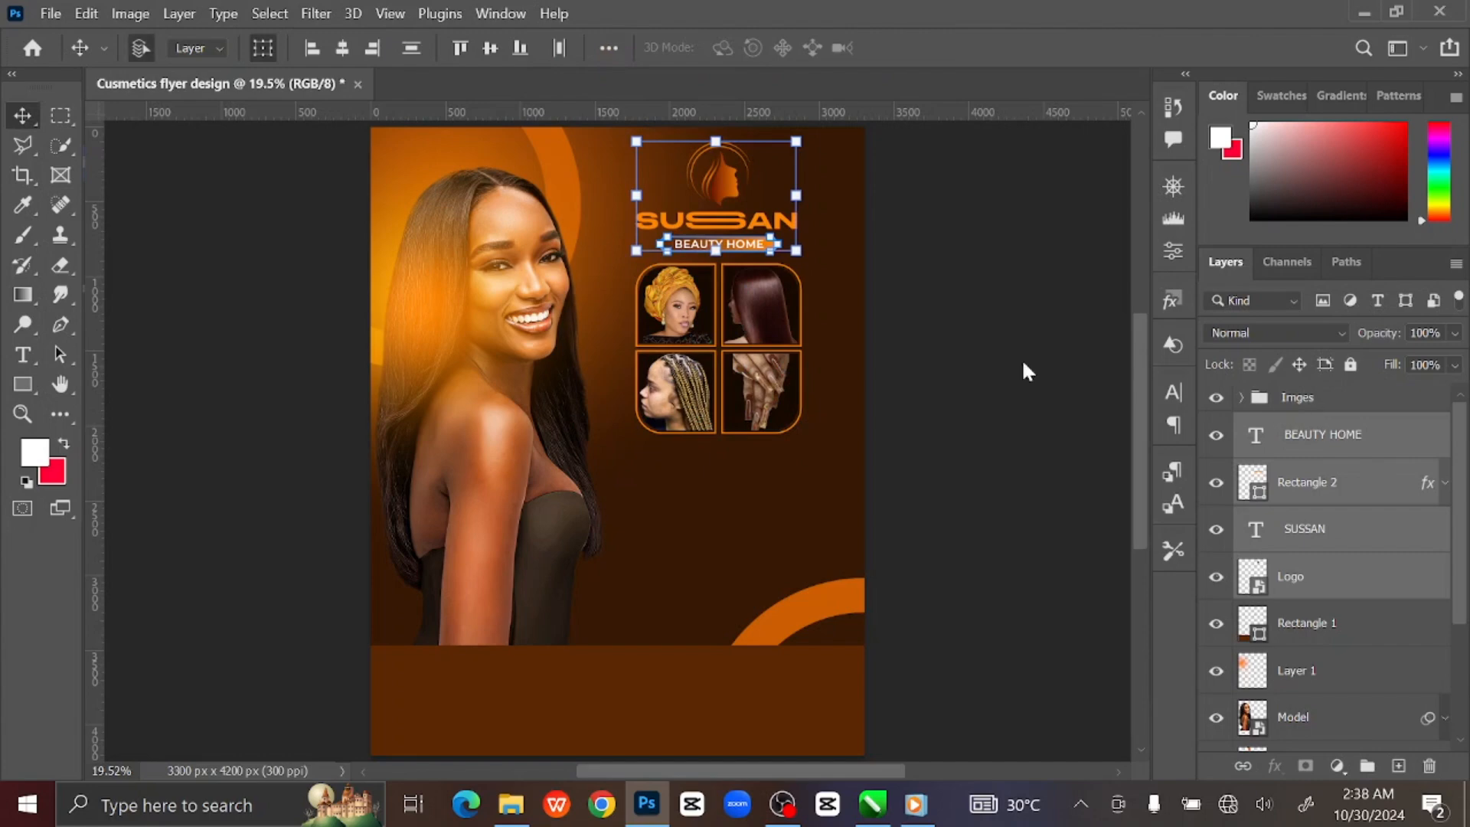
pyautogui.click(800, 255)
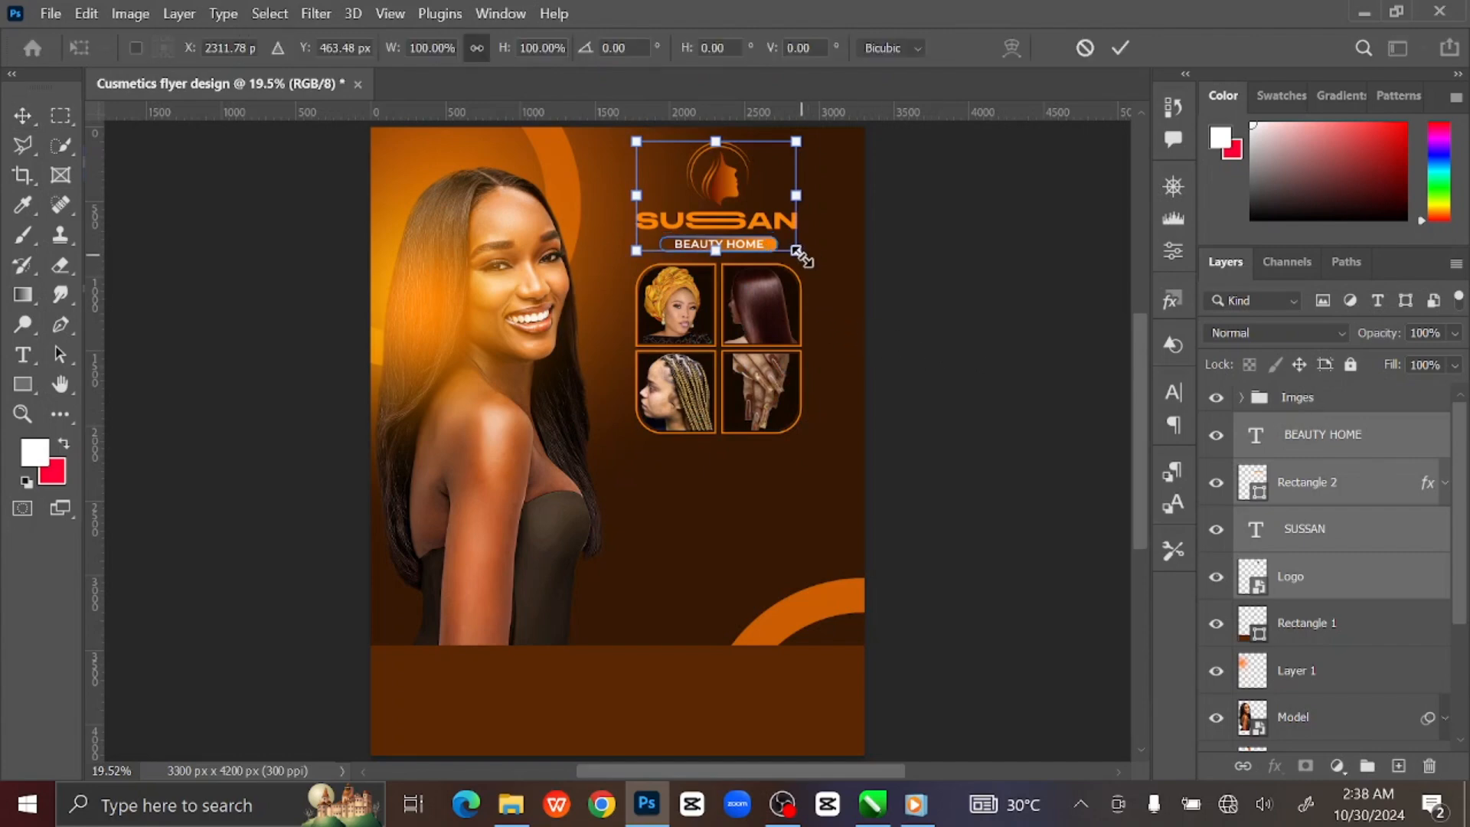
pyautogui.moveTo(801, 256); pyautogui.dragTo(793, 257)
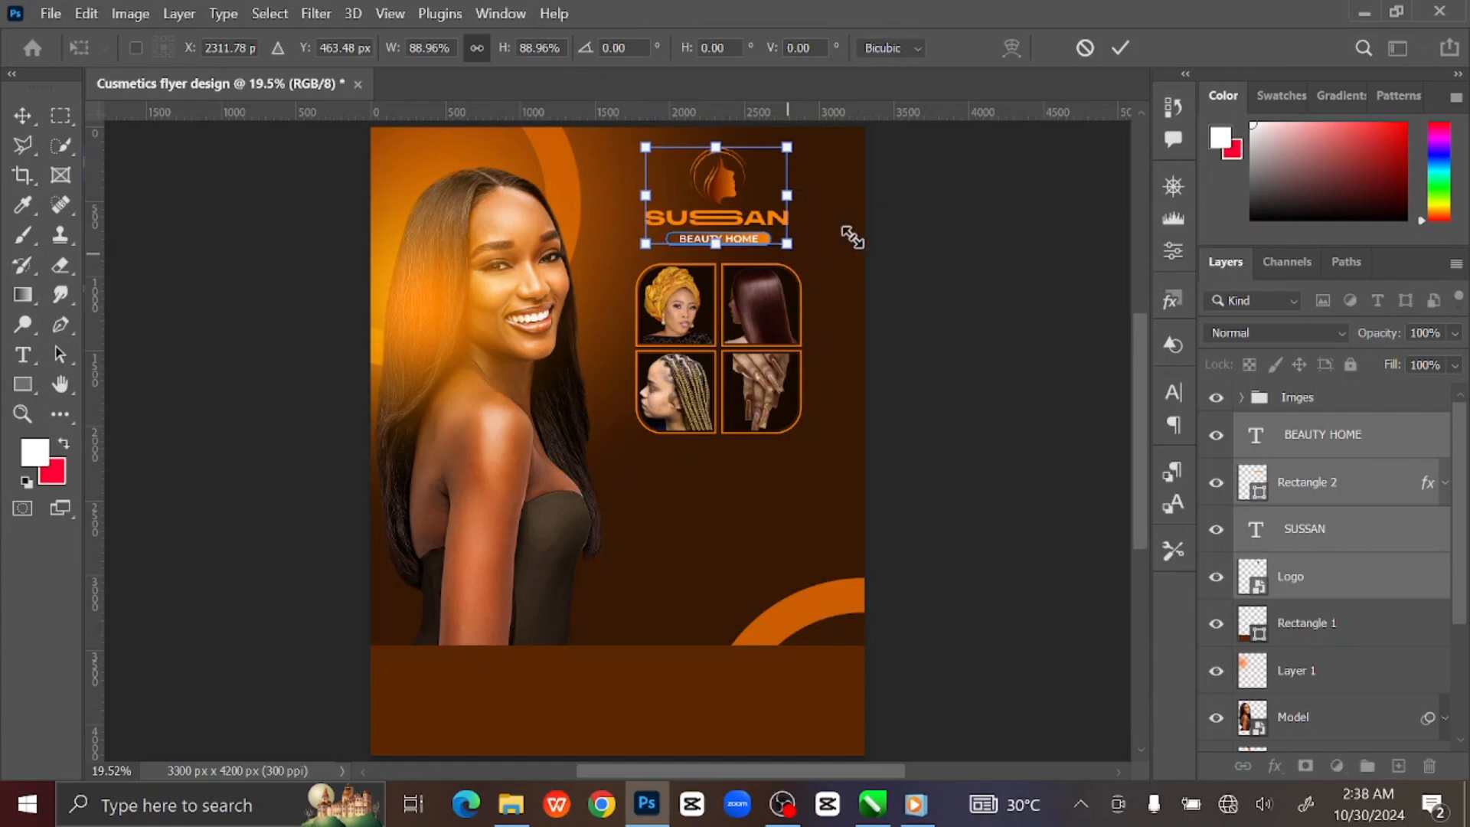
pyautogui.click(1120, 47)
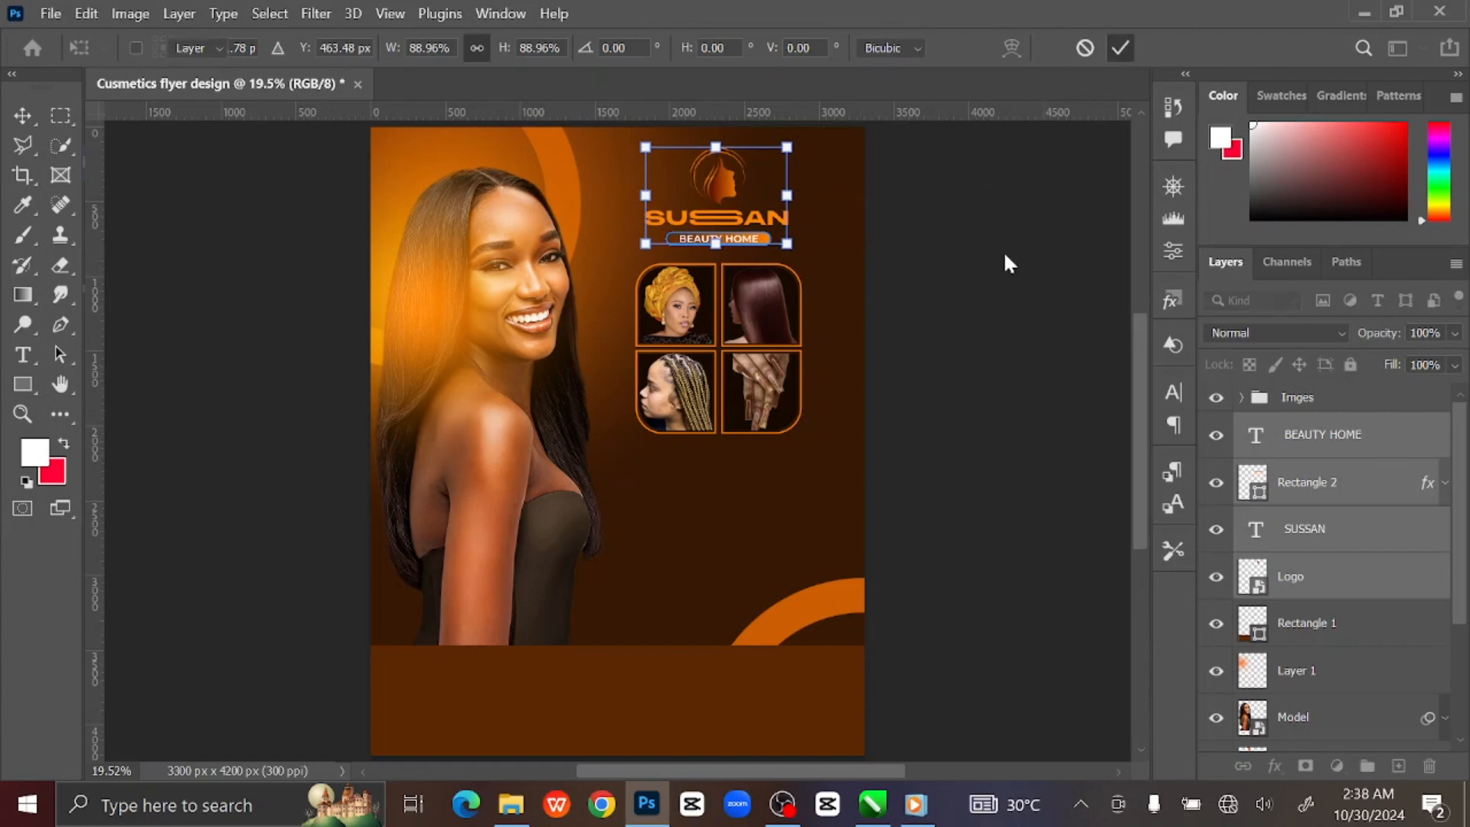
pyautogui.click(972, 282)
pyautogui.click(1336, 397)
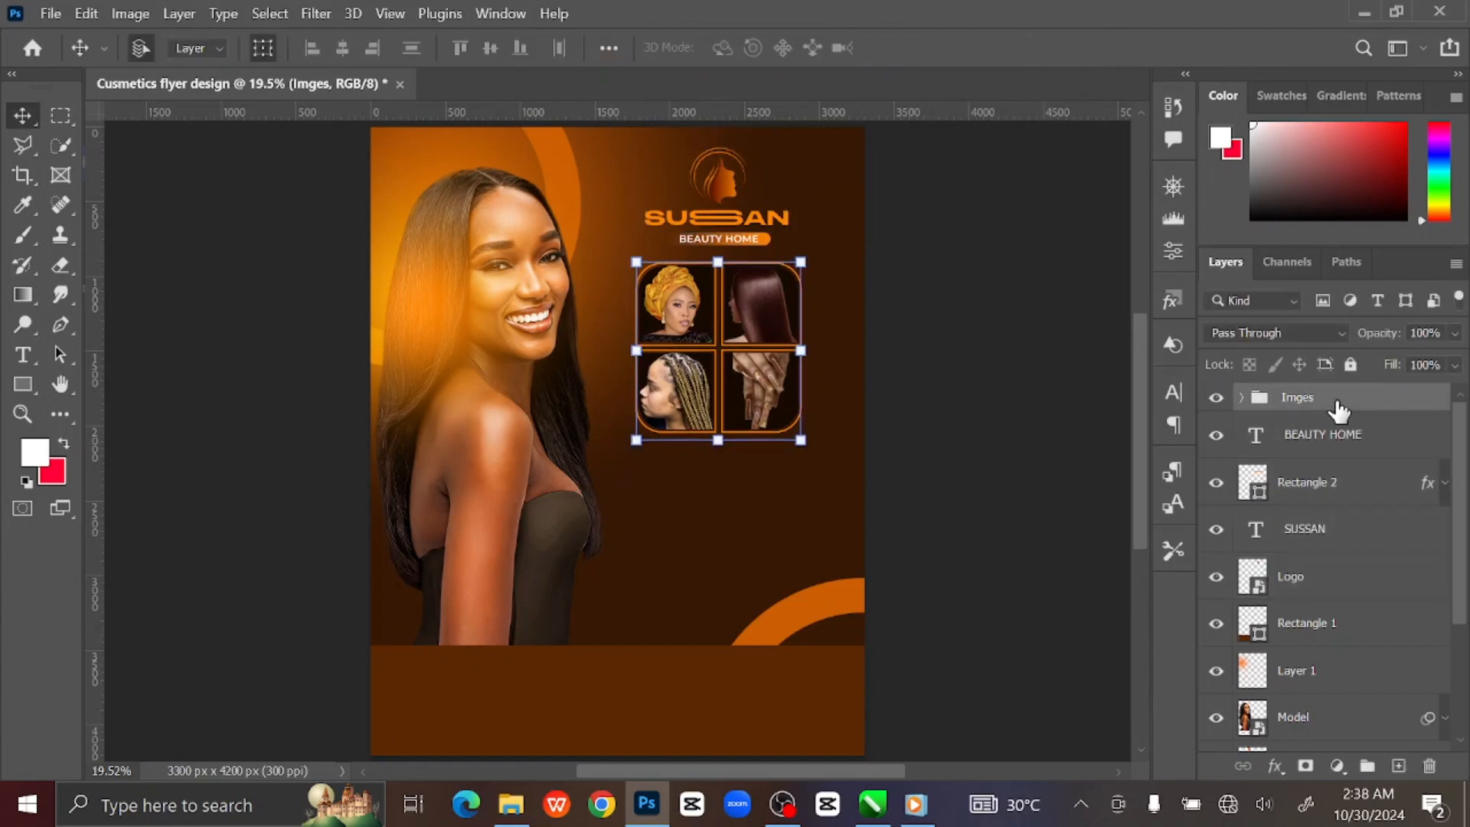
pyautogui.hotkey('shift', 'Up')
pyautogui.hotkey('shift', 'Up')
pyautogui.hotkey('shift', 'Up')
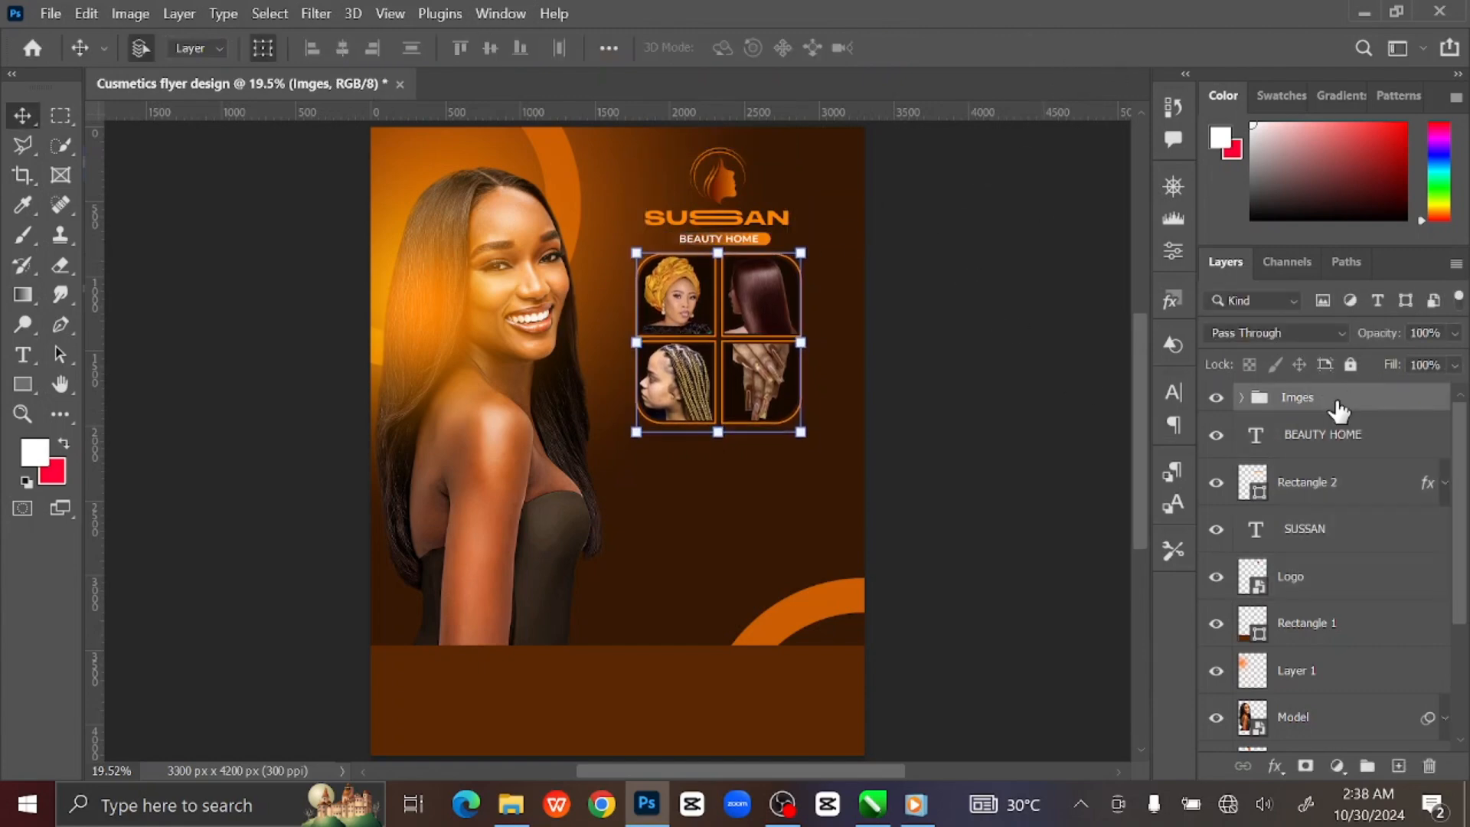
pyautogui.click(885, 441)
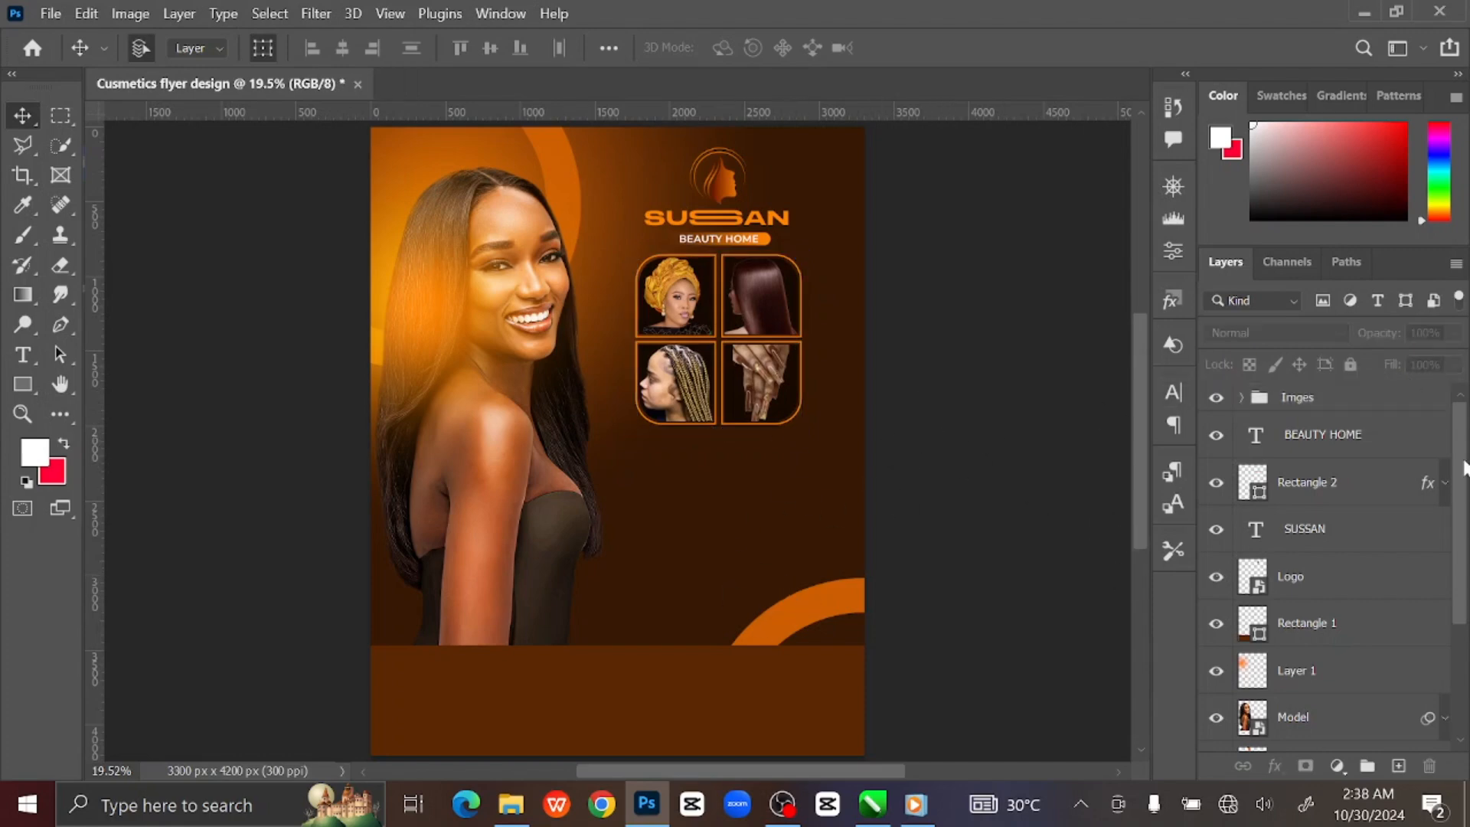
# Duplicate the orange Rectangle 2 pill and move the copy to the top of the layer stack.
pyautogui.click(1398, 399)
pyautogui.click(1046, 359)
pyautogui.click(1365, 490)
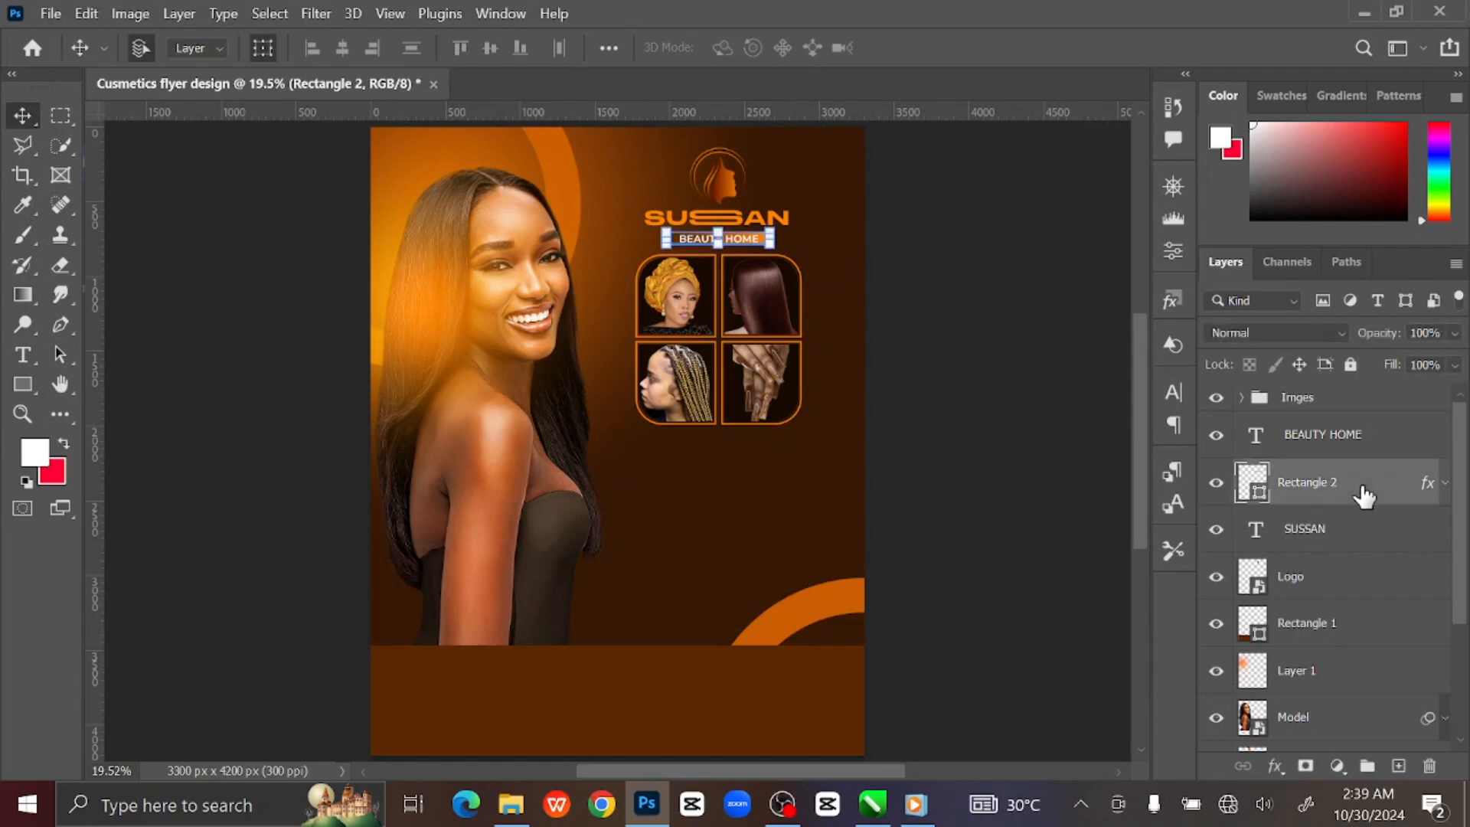
pyautogui.hotkey('ctrl', 'j')
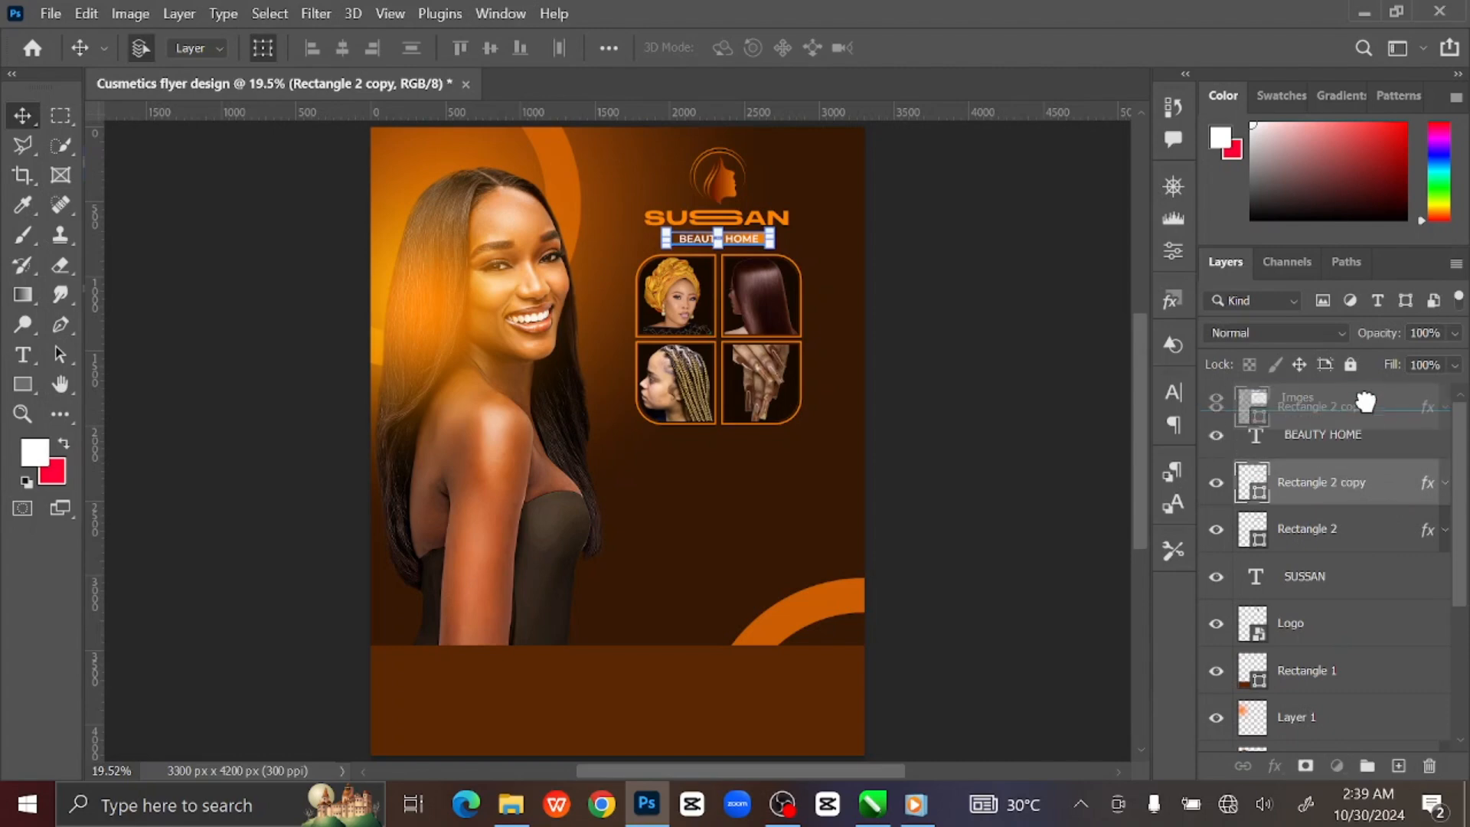
pyautogui.moveTo(1360, 387); pyautogui.dragTo(1315, 381)
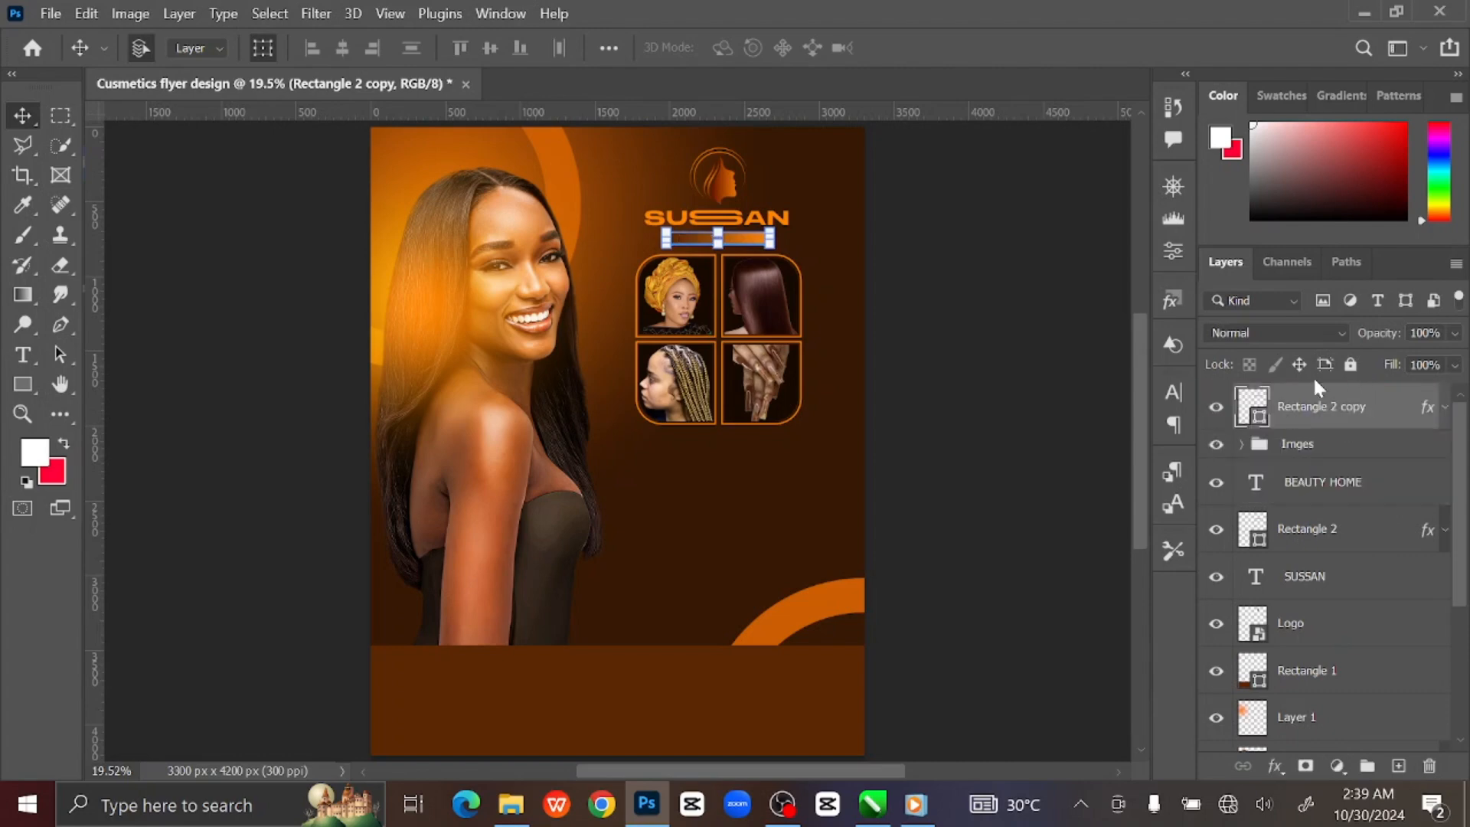
# Move the pill copy below the photo grid and enlarge it to about 129%.
pyautogui.hotkey('ctrl', 't')
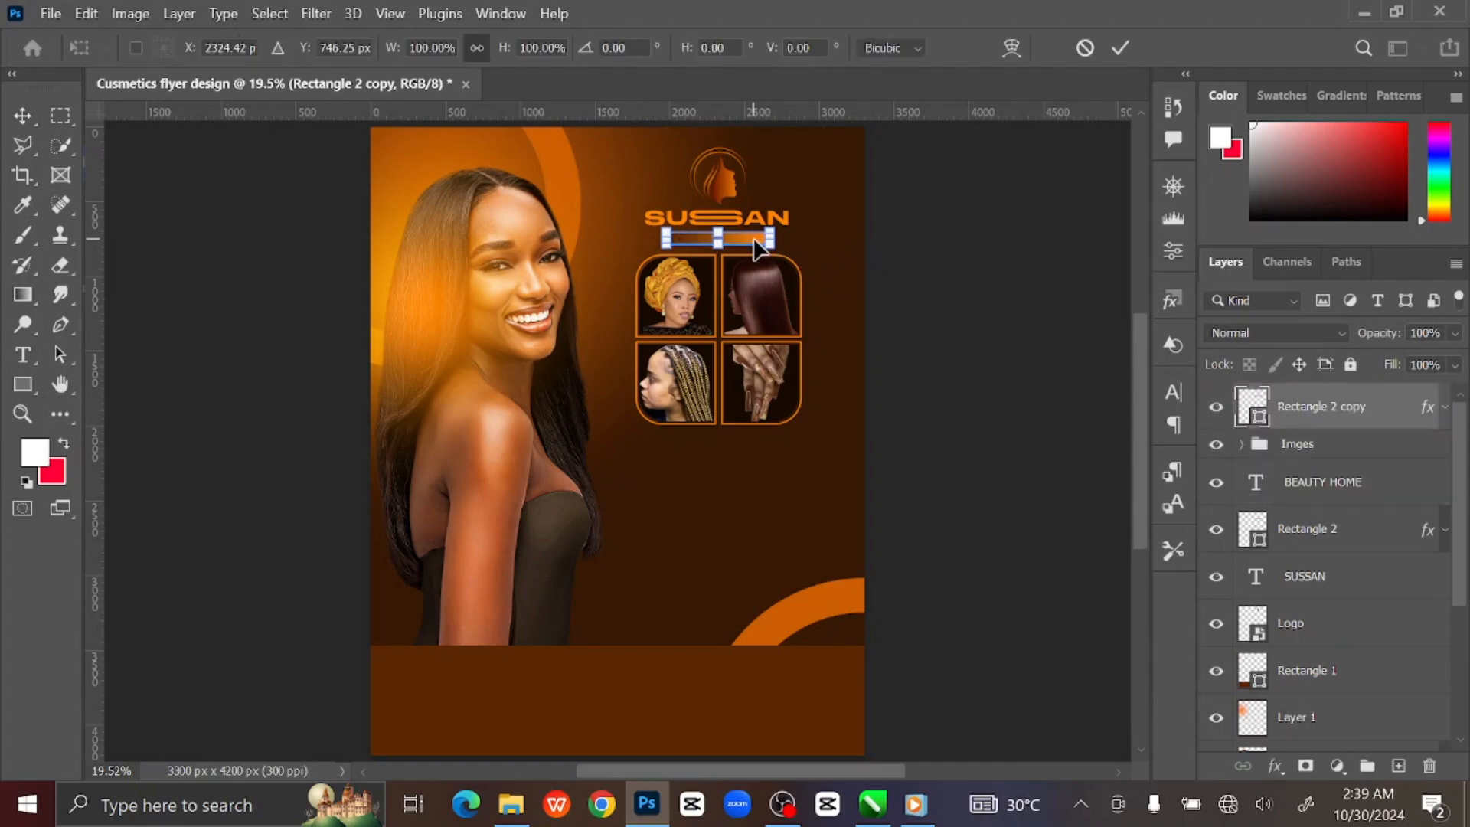
pyautogui.moveTo(753, 243); pyautogui.dragTo(763, 449)
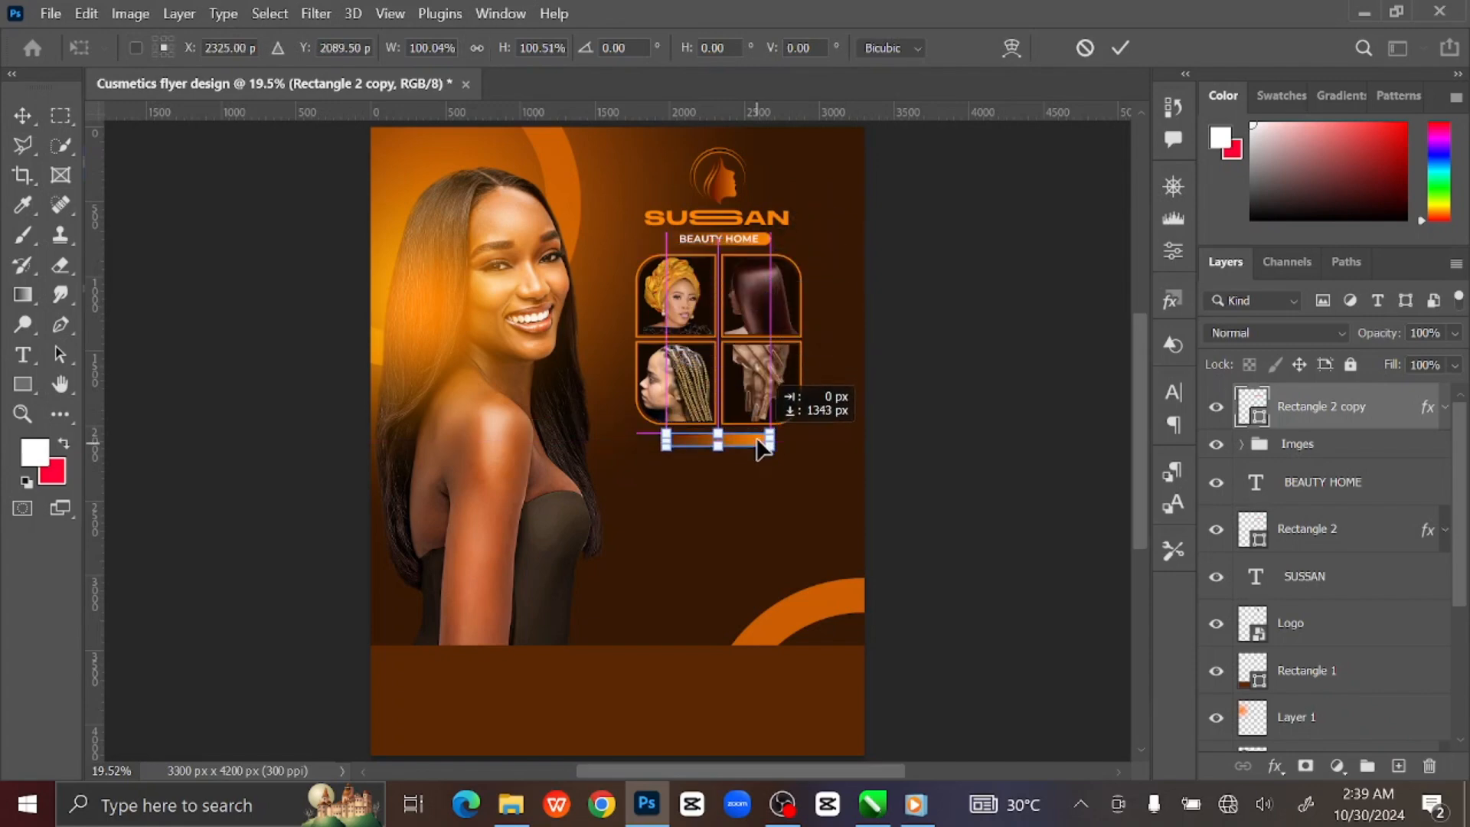
pyautogui.moveTo(761, 444); pyautogui.dragTo(789, 457)
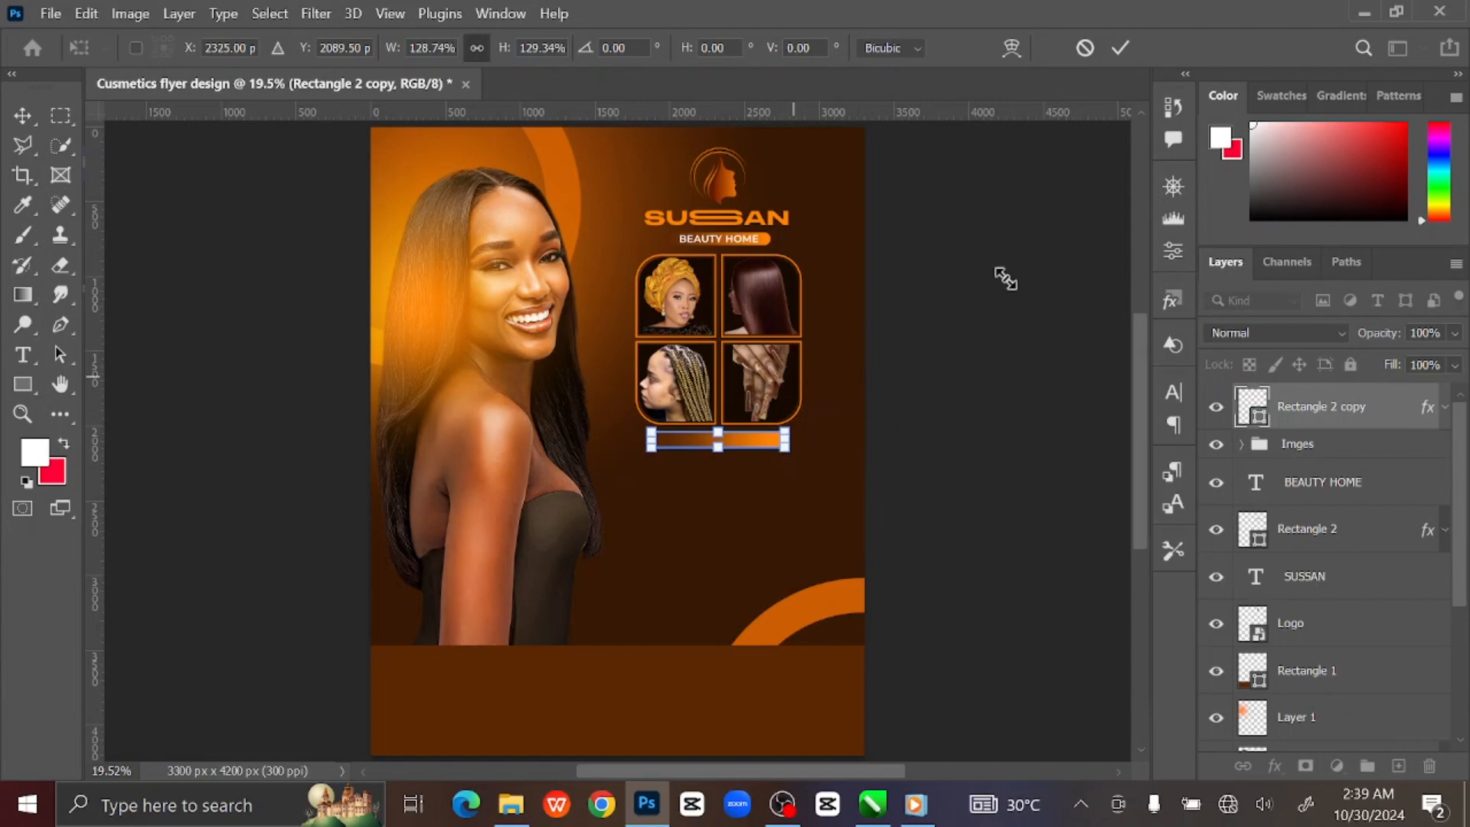
pyautogui.click(1122, 48)
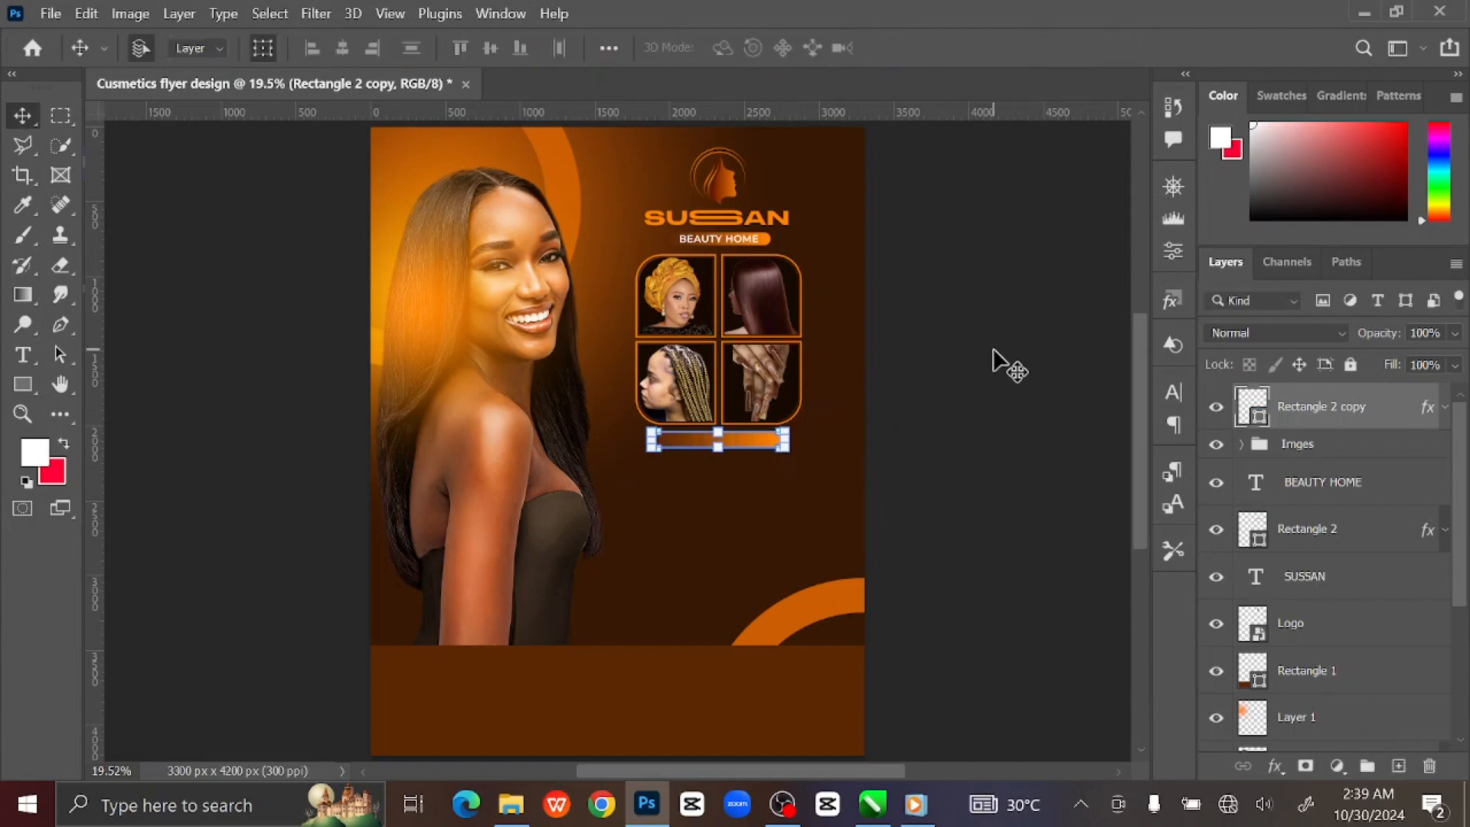
pyautogui.hotkey('ctrl', '+')
pyautogui.hotkey('ctrl', '+')
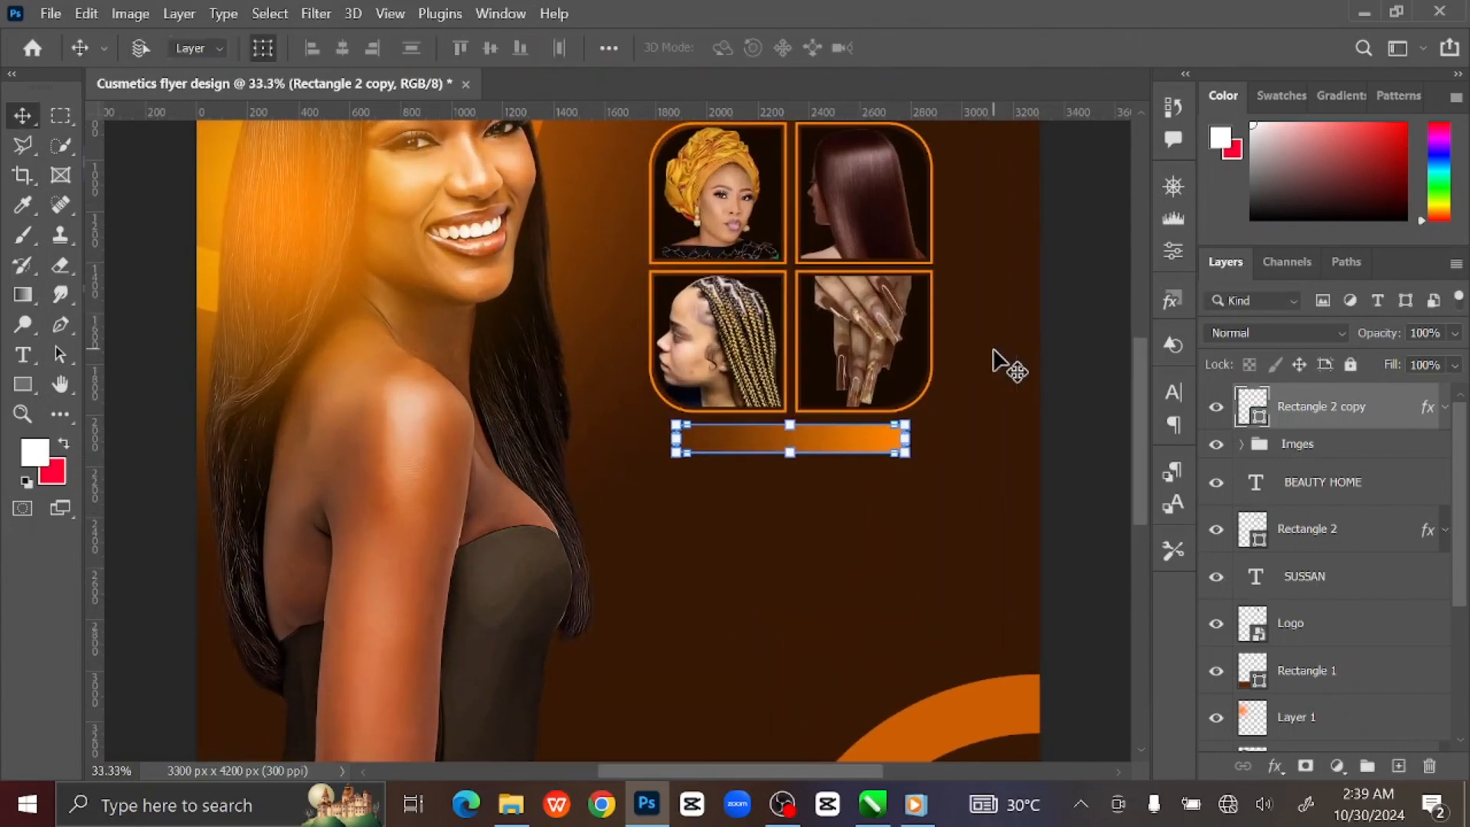
pyautogui.hotkey('ctrl', '+')
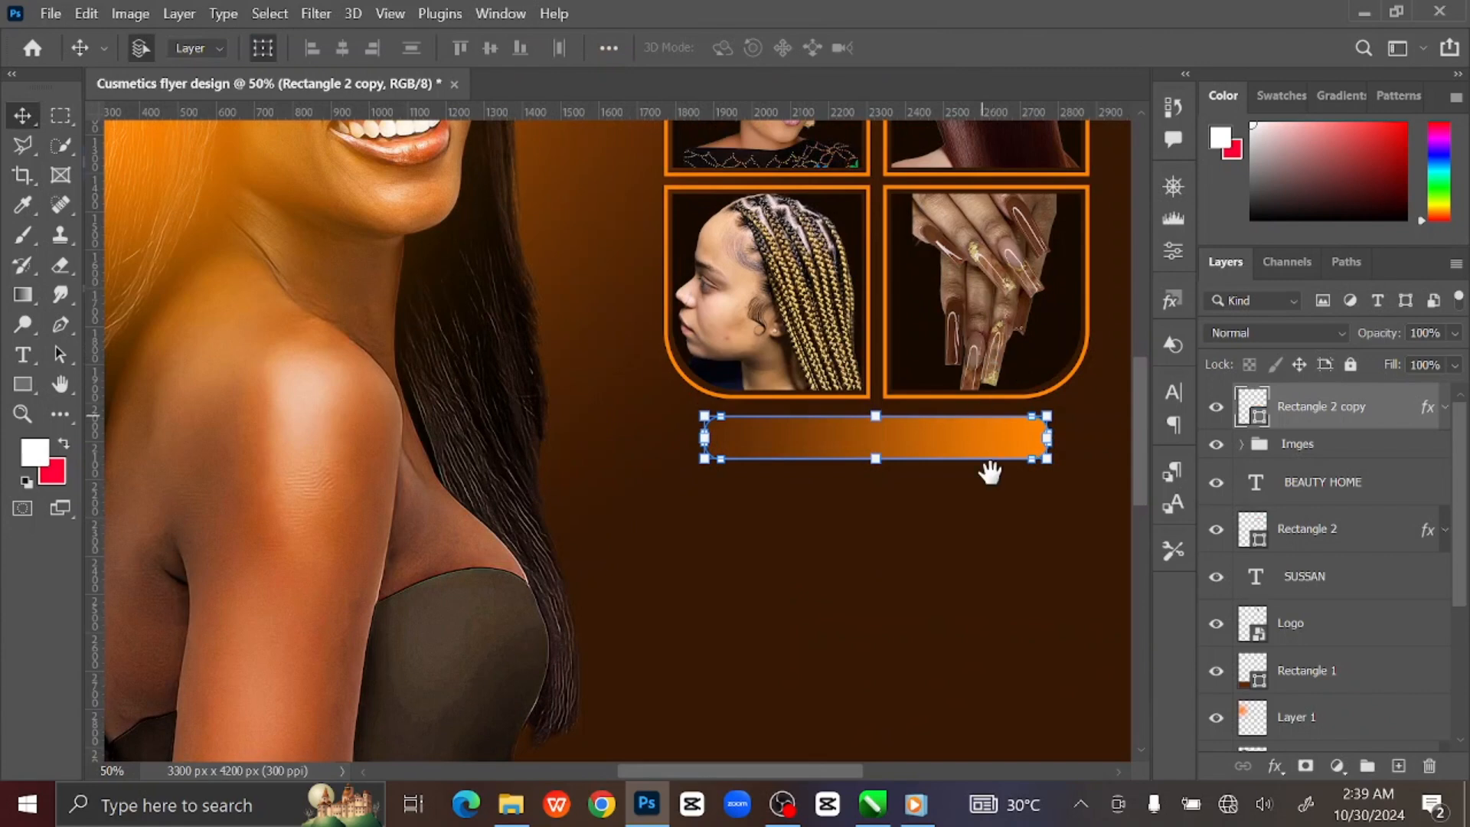
pyautogui.moveTo(988, 470); pyautogui.dragTo(820, 300)
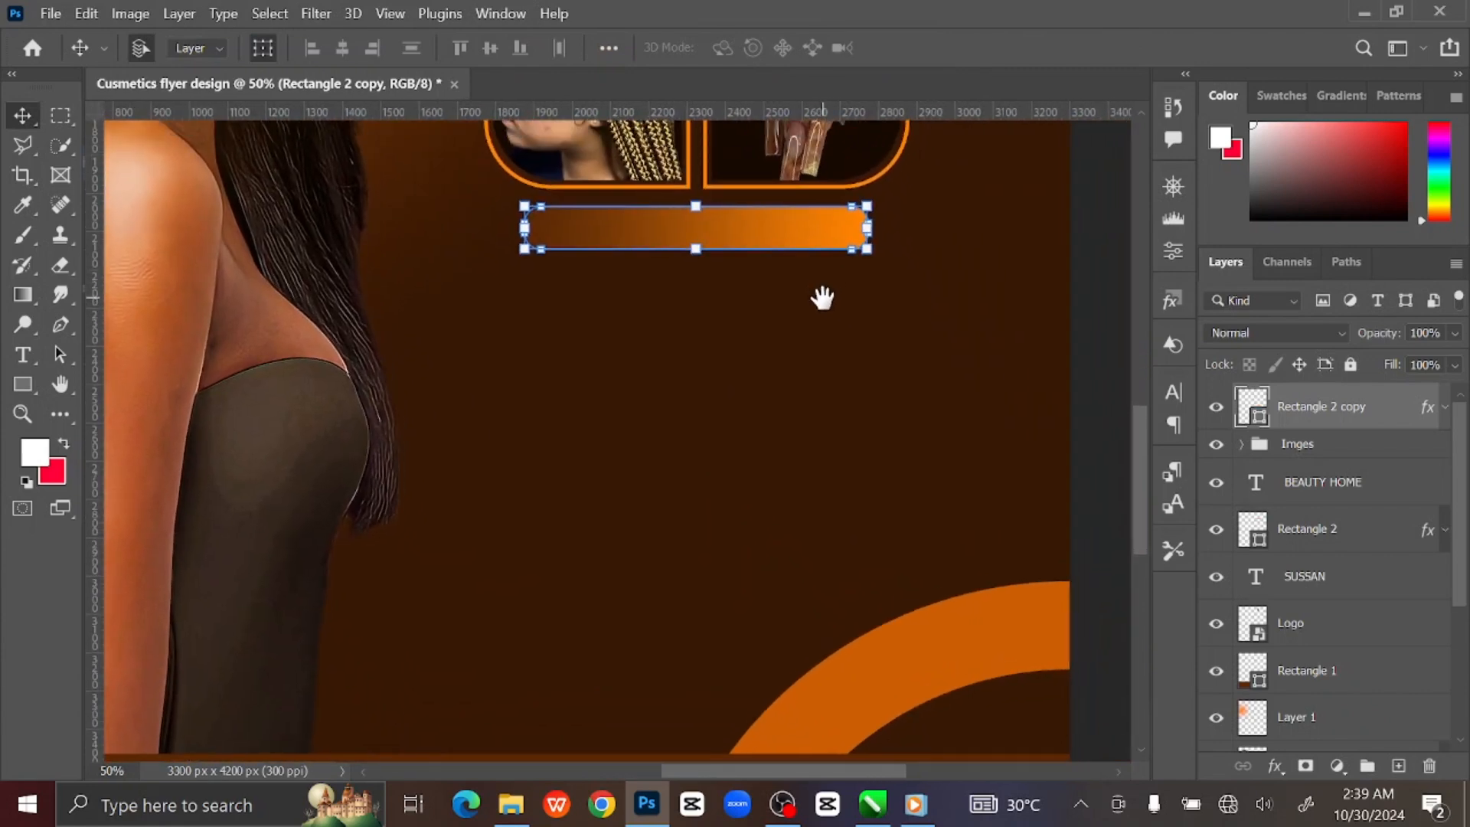
# Type OUR SERVICES on the orange bar and nudge the text down inside it.
pyautogui.click(1399, 767)
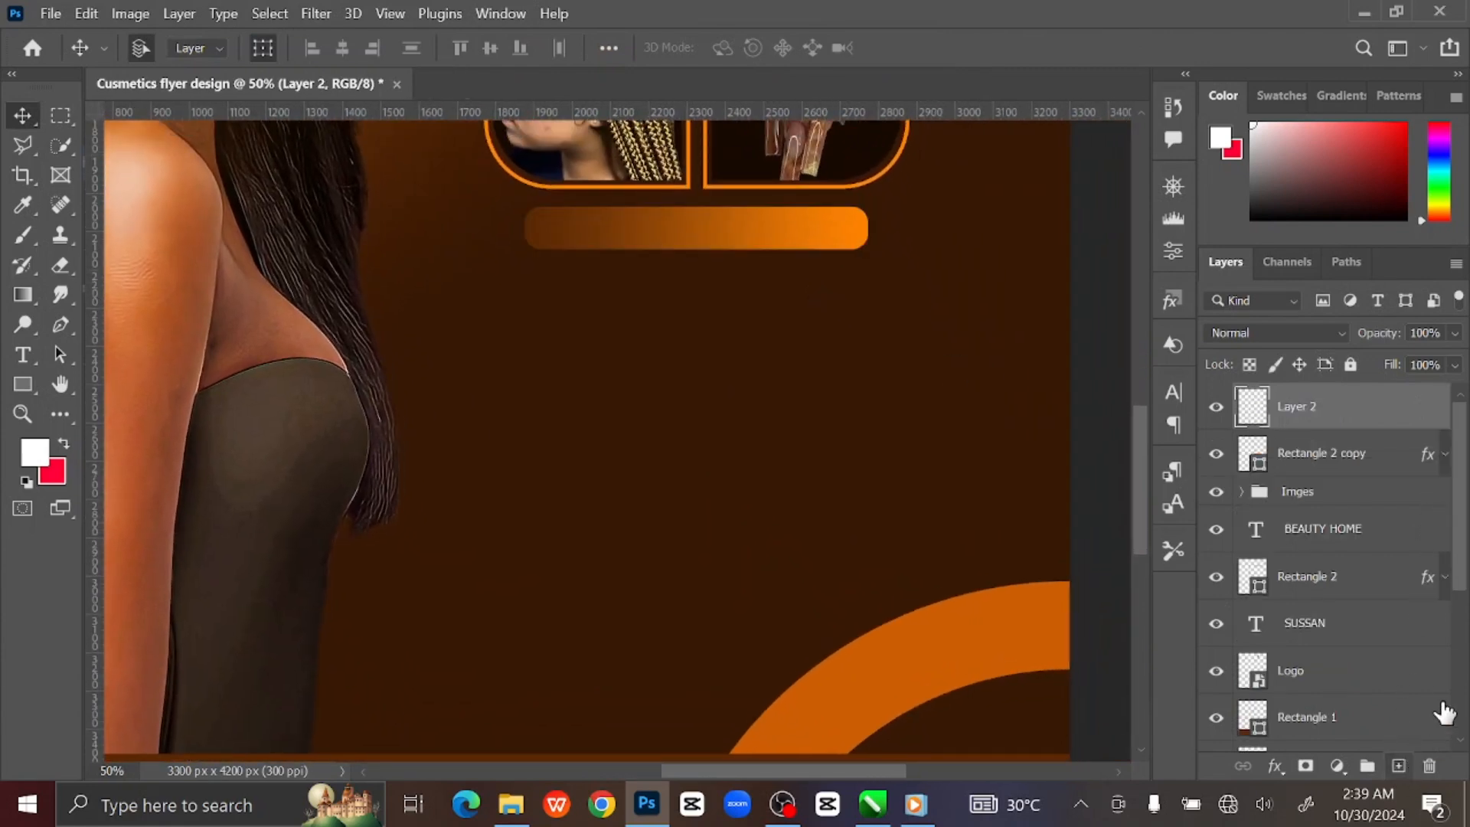
pyautogui.click(23, 354)
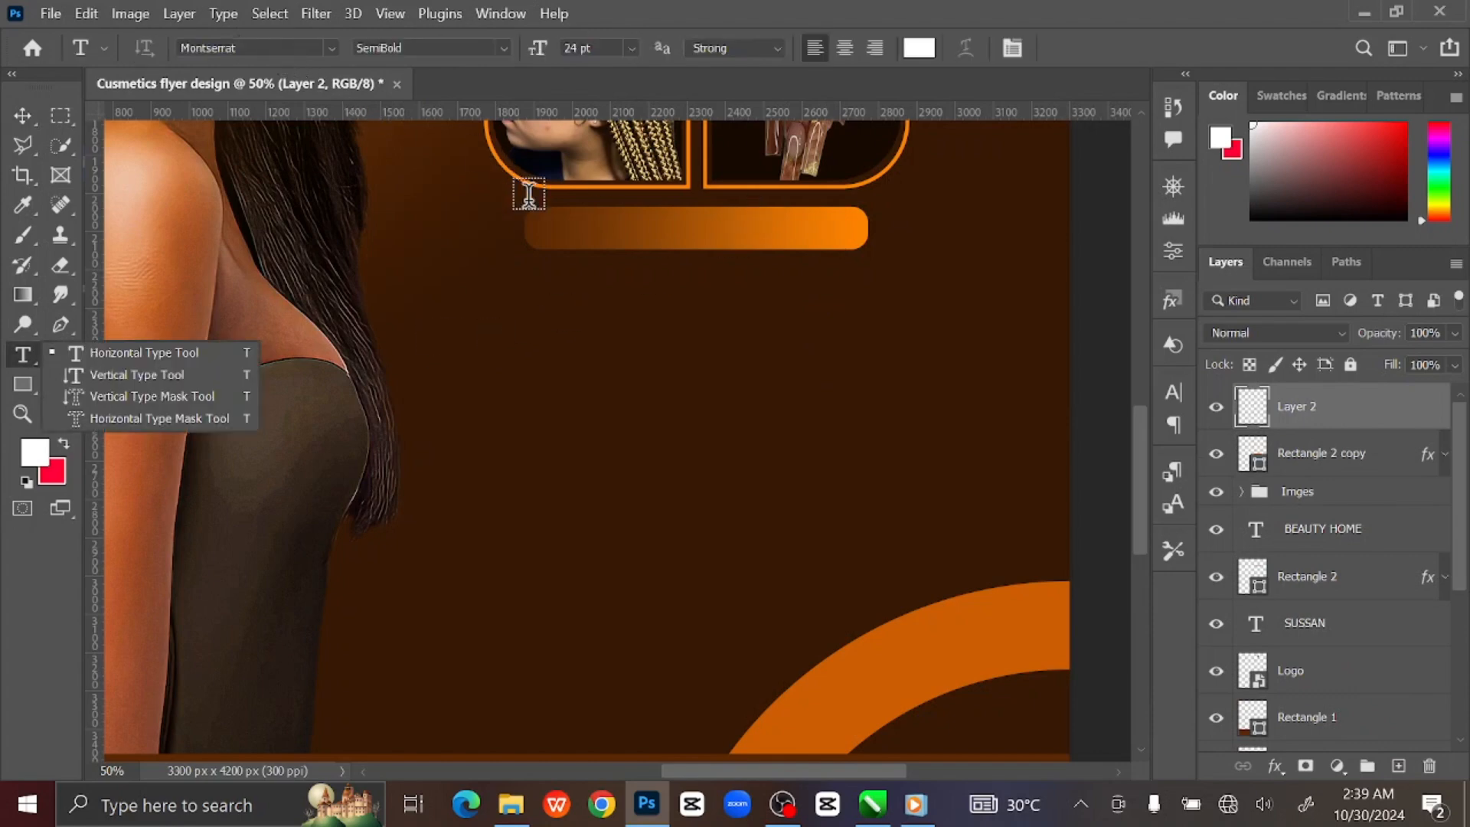
pyautogui.click(553, 226)
pyautogui.click(553, 226)
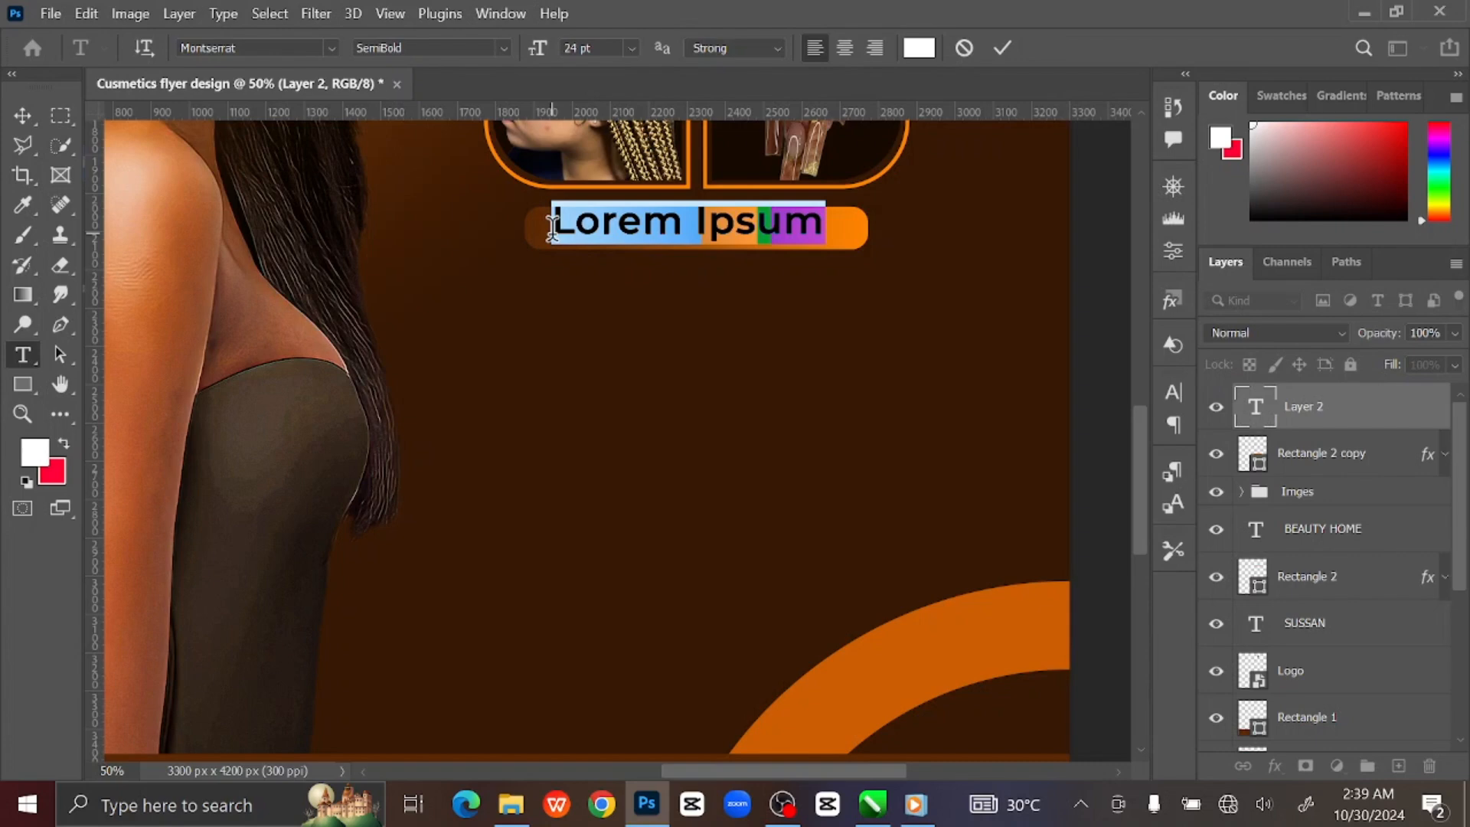
pyautogui.write('OUR SER')
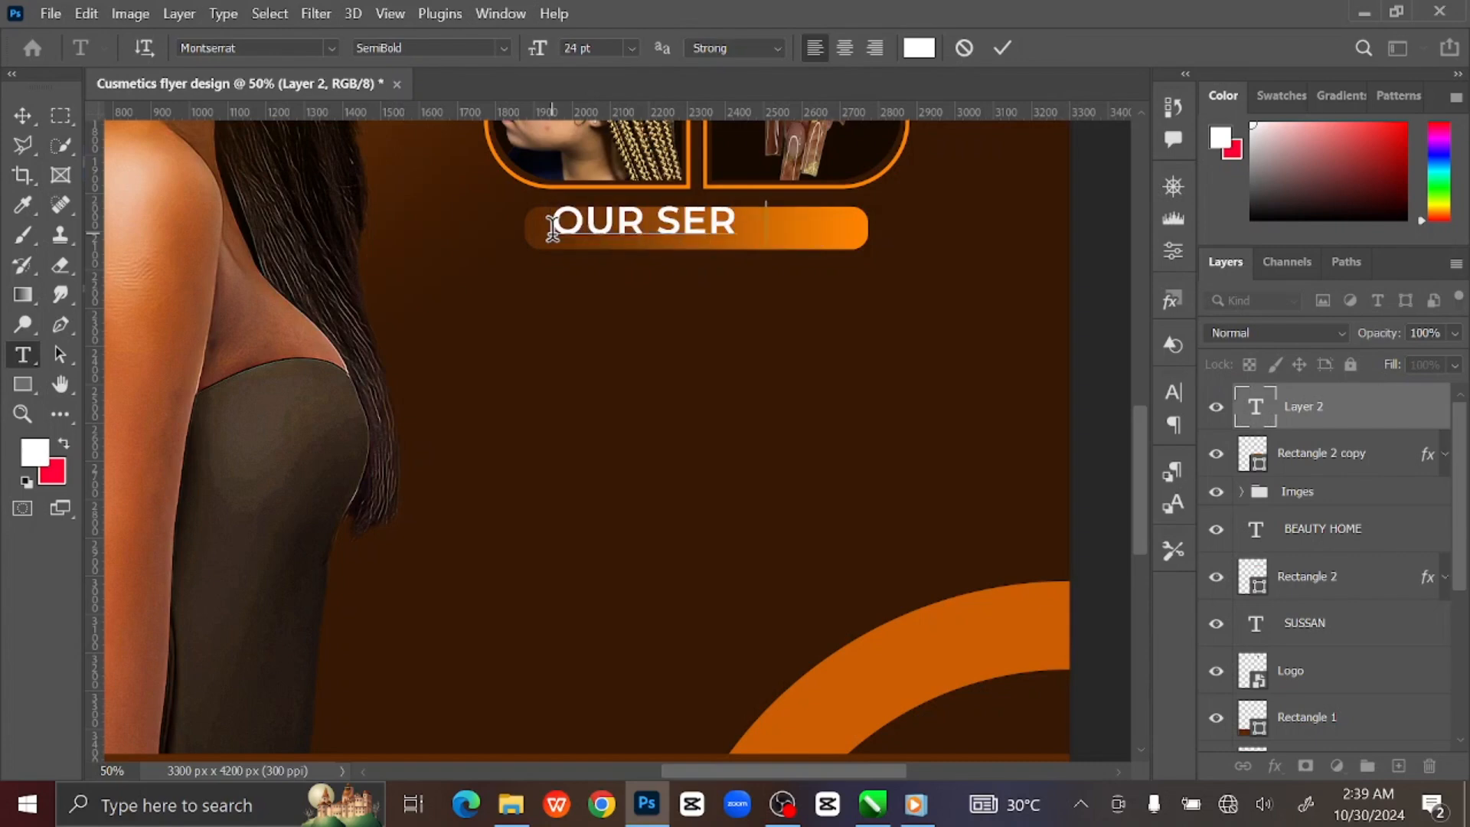
pyautogui.write('VICES')
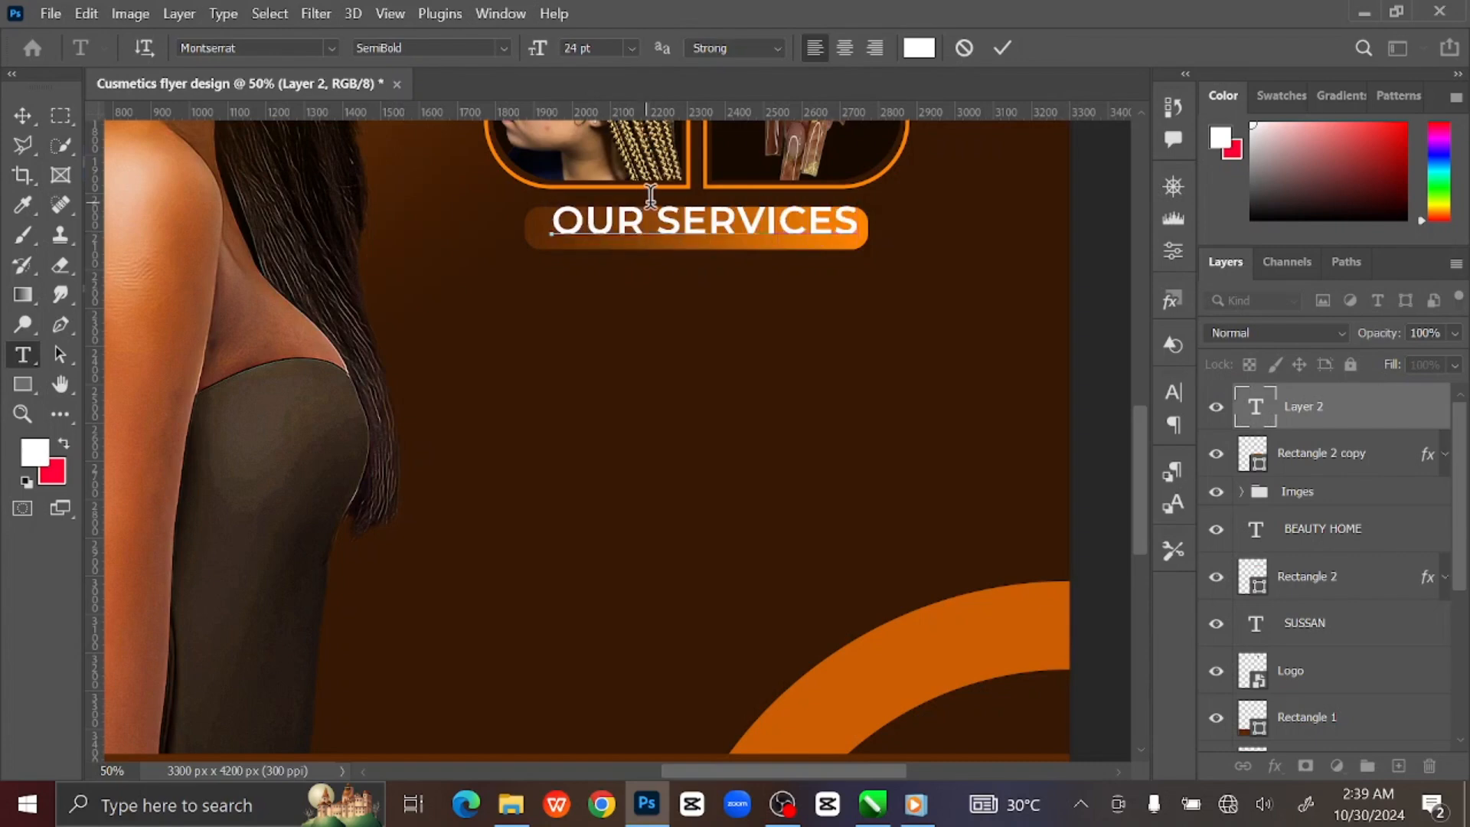
pyautogui.click(23, 122)
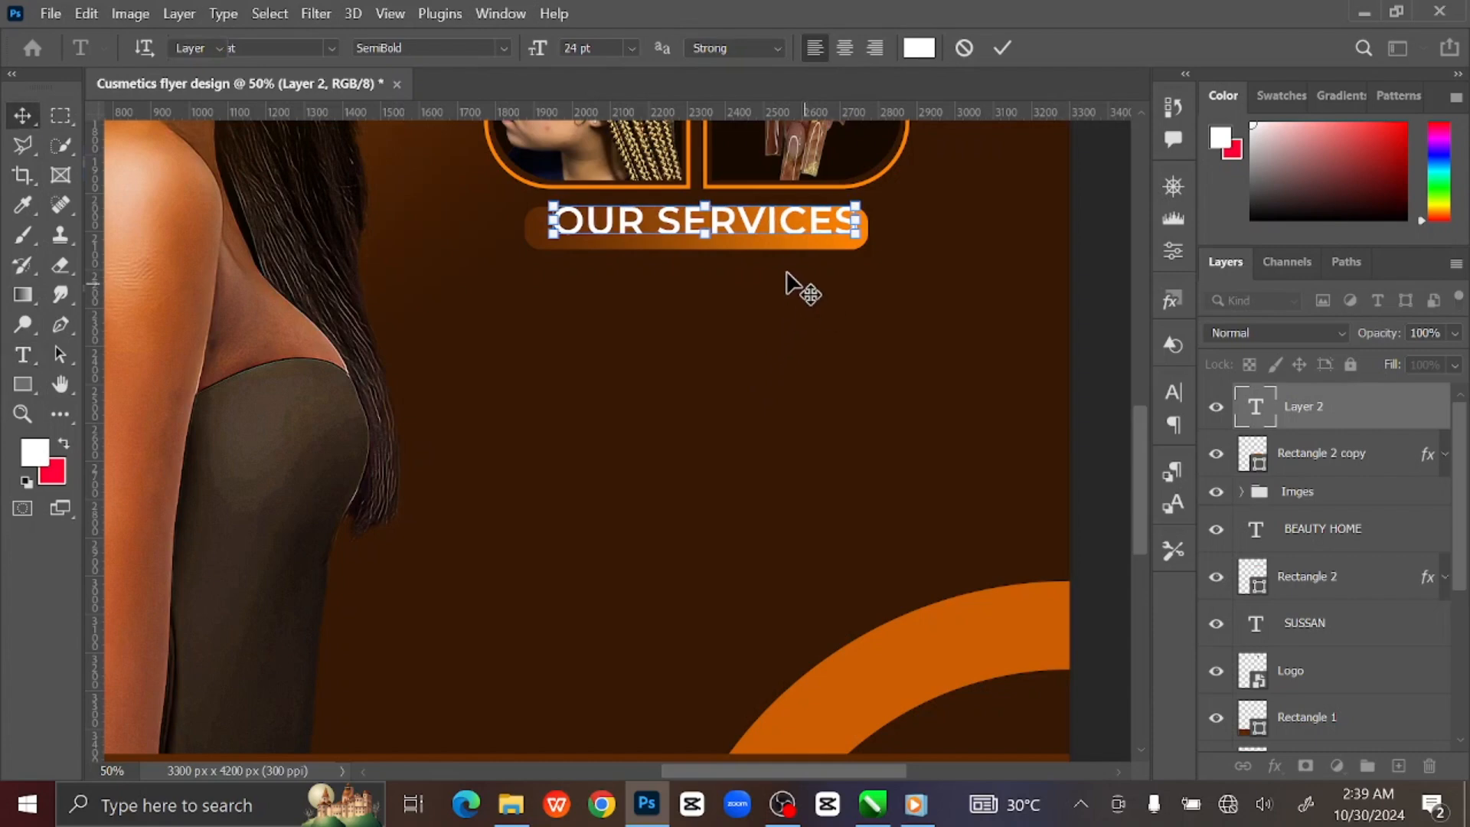
pyautogui.moveTo(787, 228); pyautogui.dragTo(784, 239)
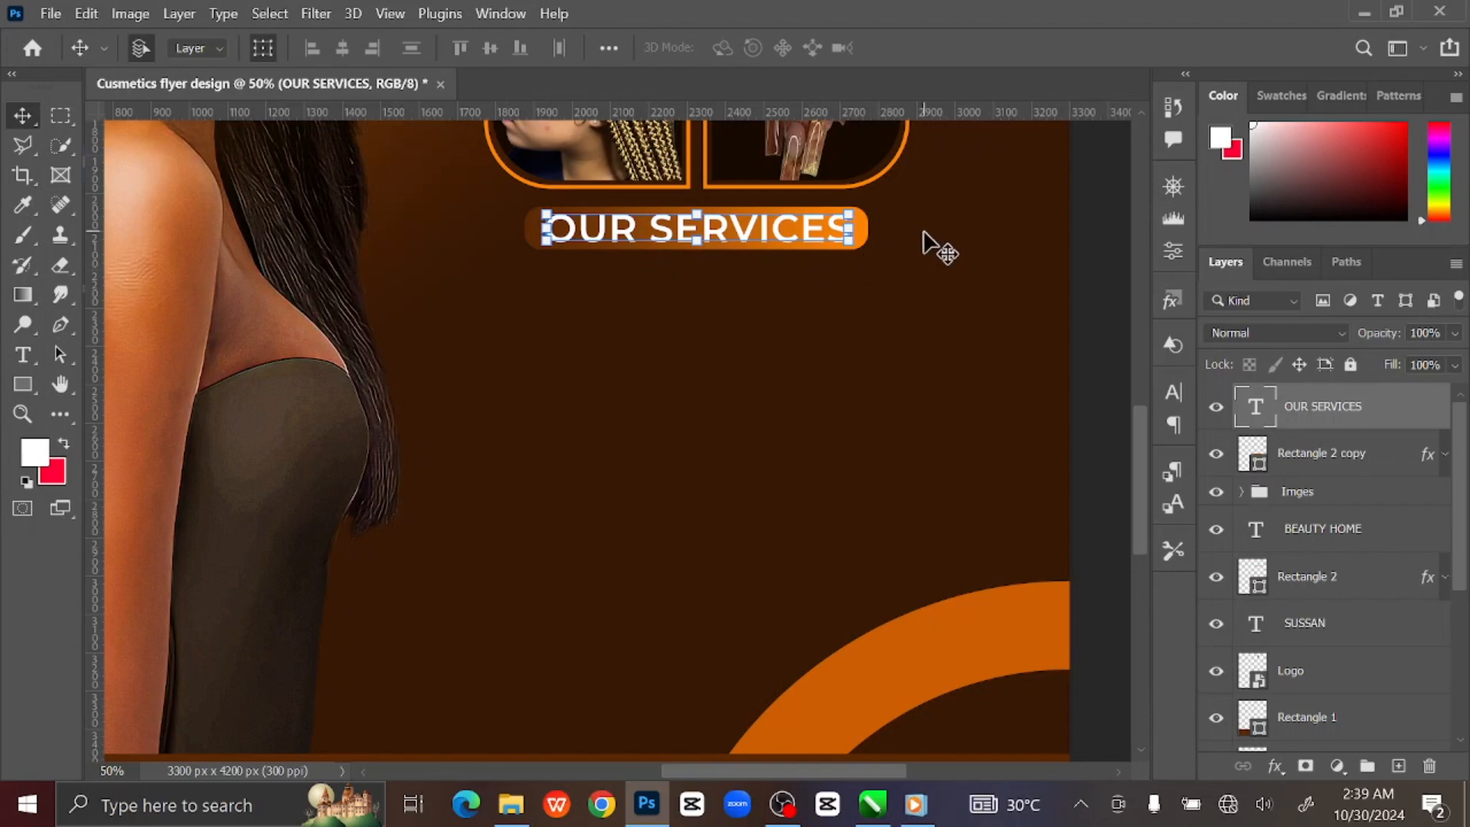
# Round the orange bar's corners to 55 px so it becomes a full pill.
pyautogui.click(880, 253)
pyautogui.click(863, 236)
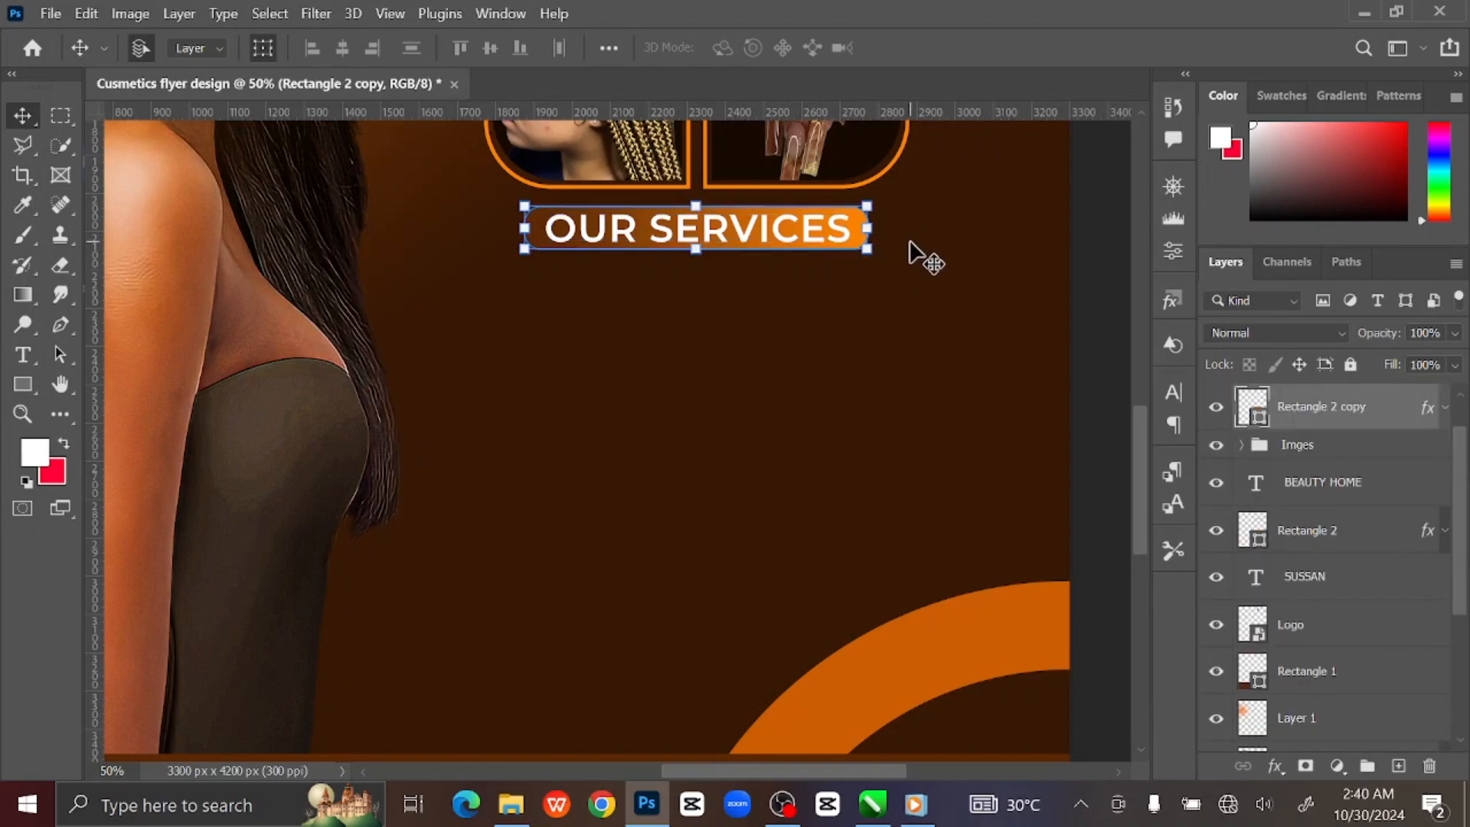
pyautogui.hotkey('ctrl', '+')
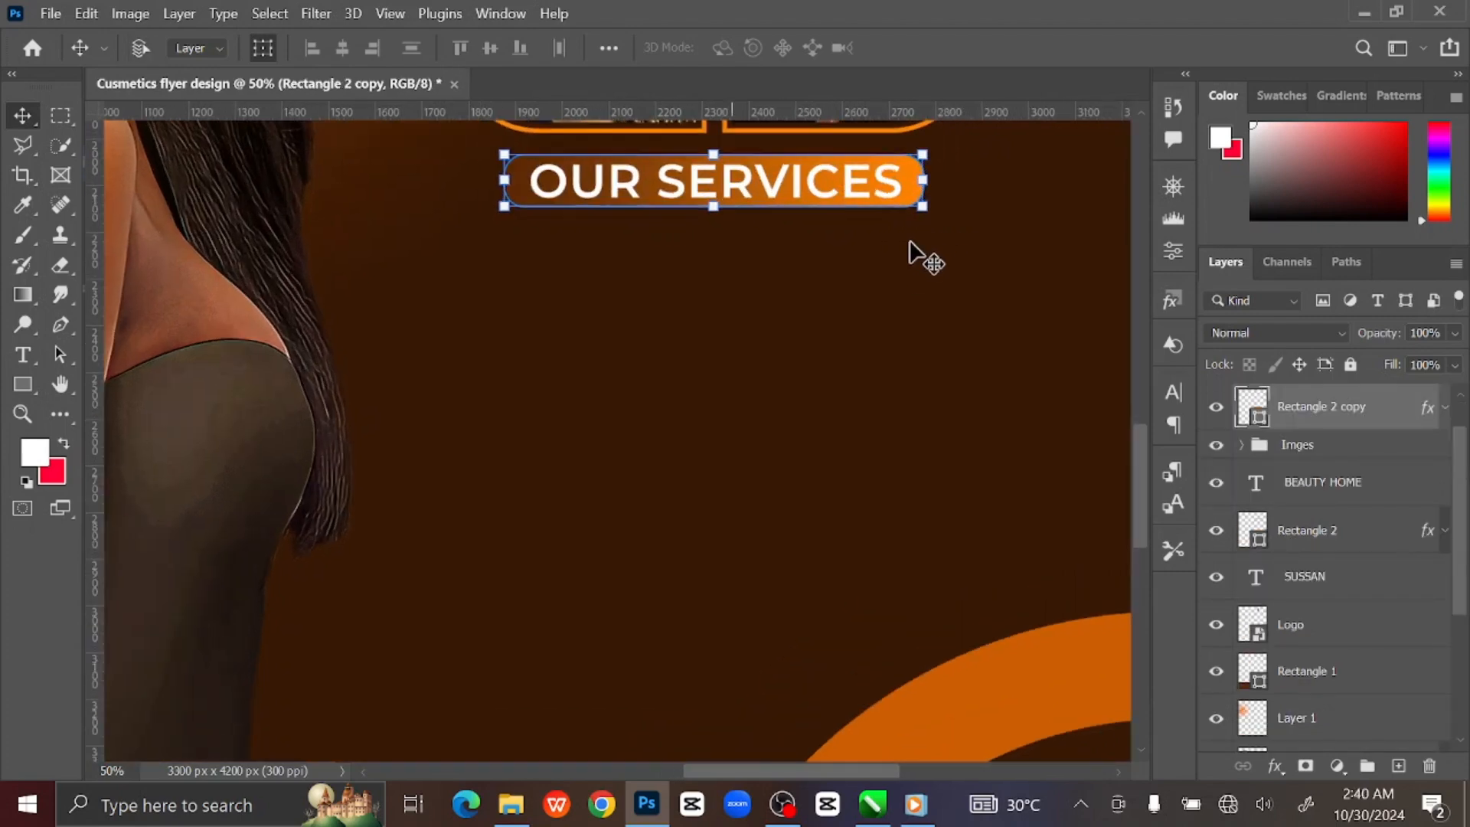
pyautogui.hotkey('ctrl', '+')
pyautogui.hotkey('ctrl', '+')
pyautogui.moveTo(889, 242); pyautogui.dragTo(729, 589)
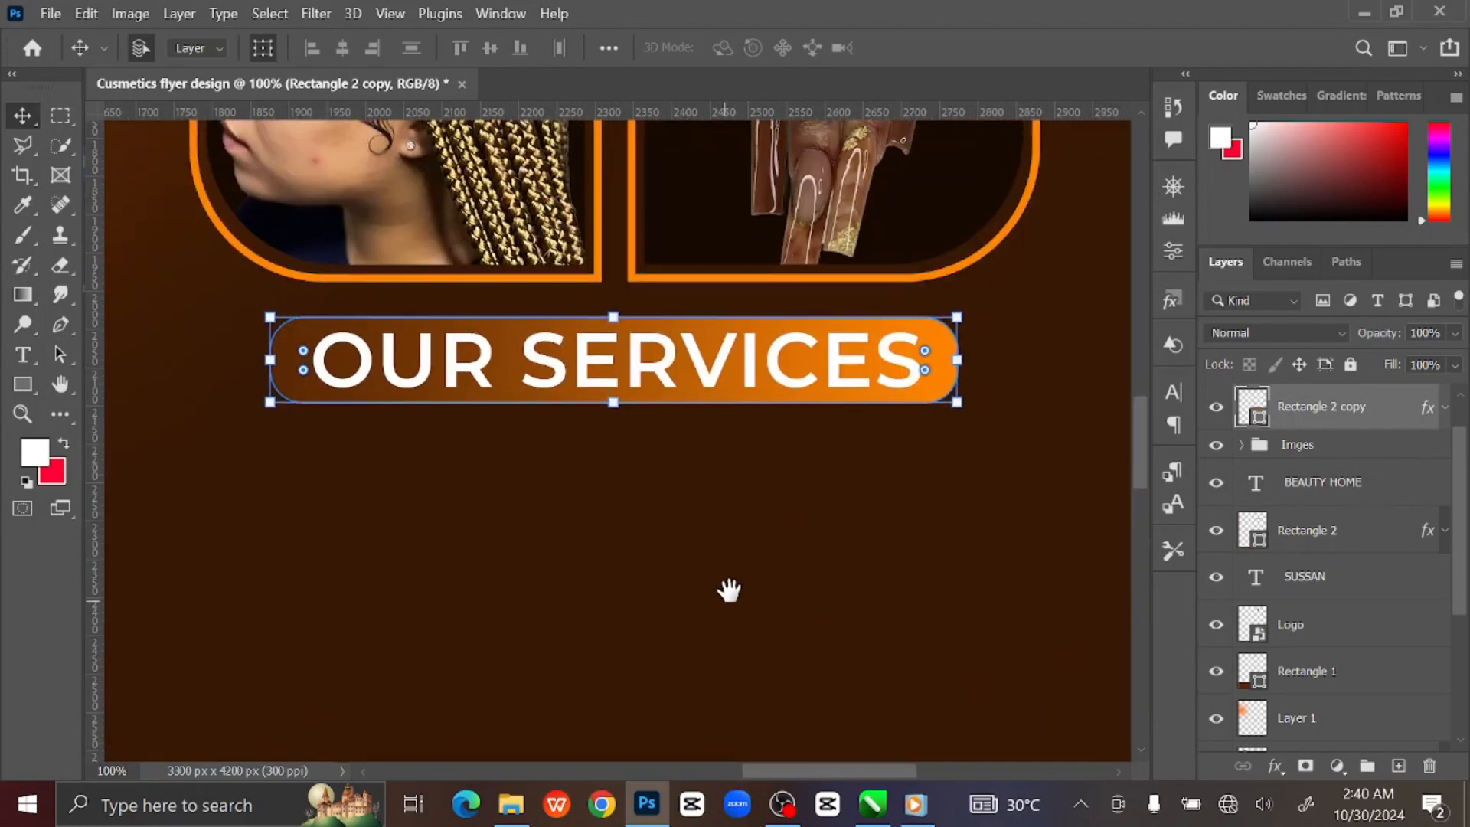
pyautogui.moveTo(927, 348); pyautogui.dragTo(773, 478)
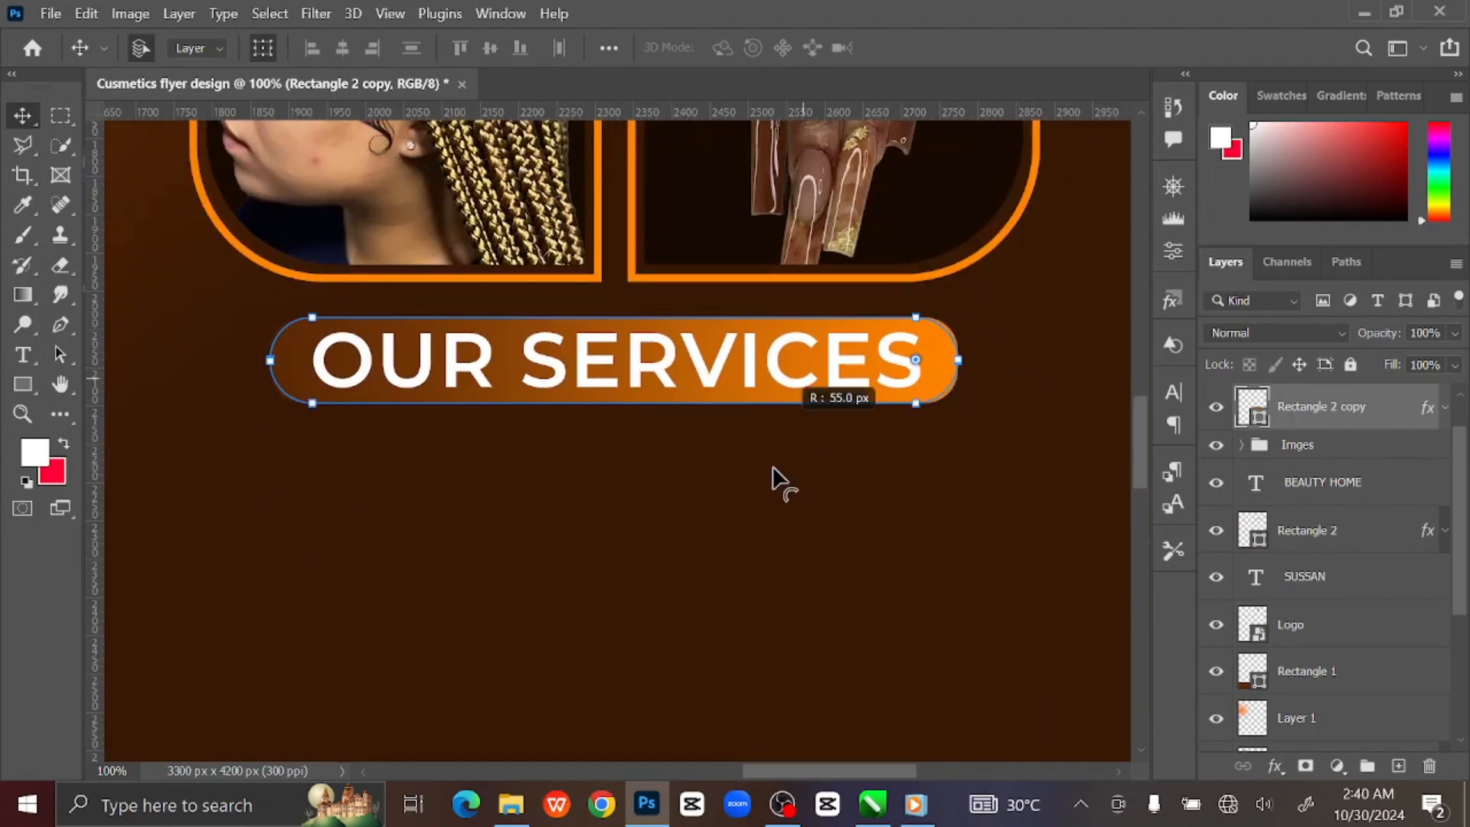
pyautogui.hotkey('ctrl', '0')
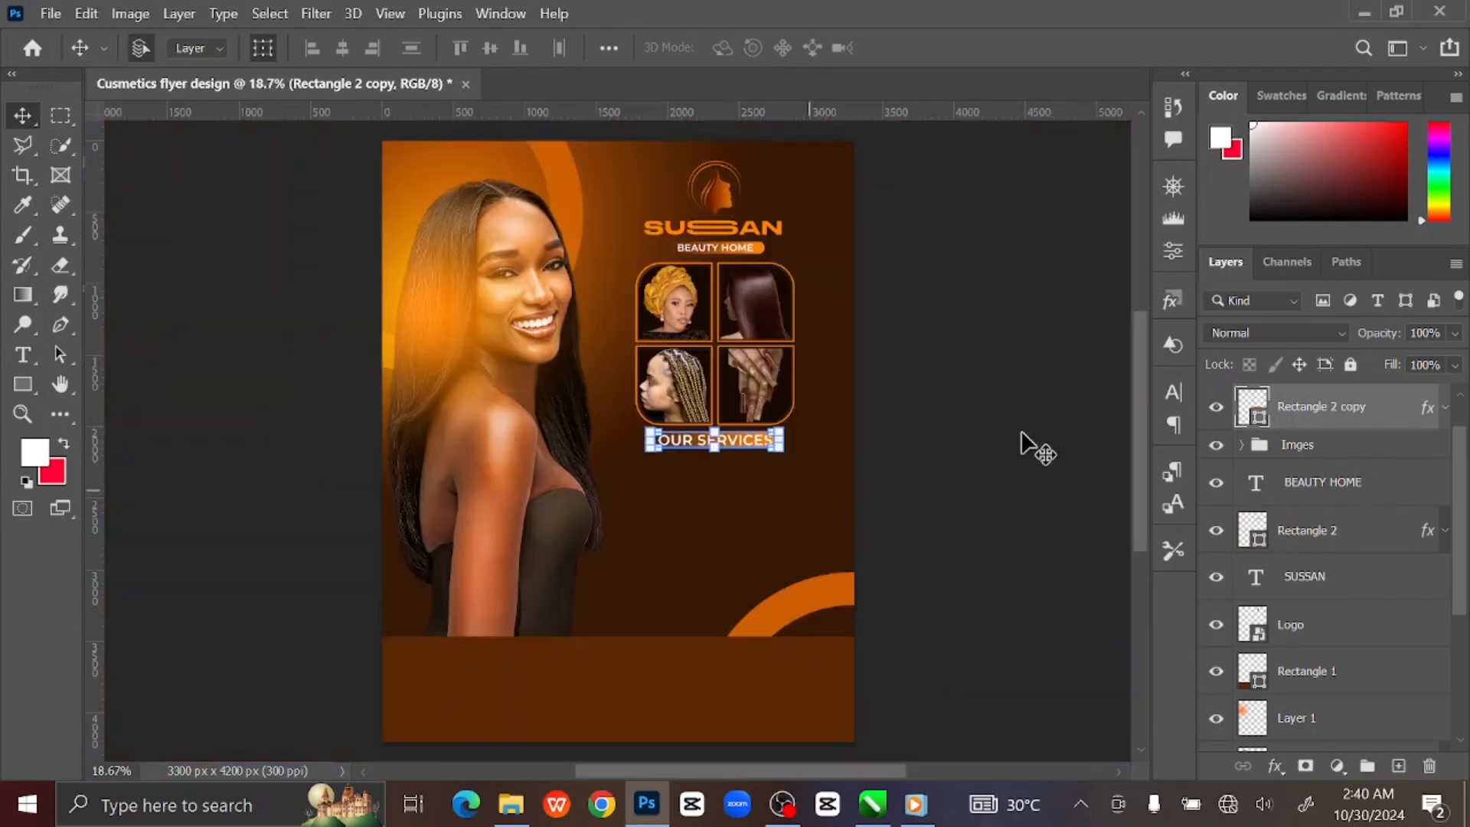
pyautogui.click(1057, 440)
pyautogui.hotkey('ctrl', '+')
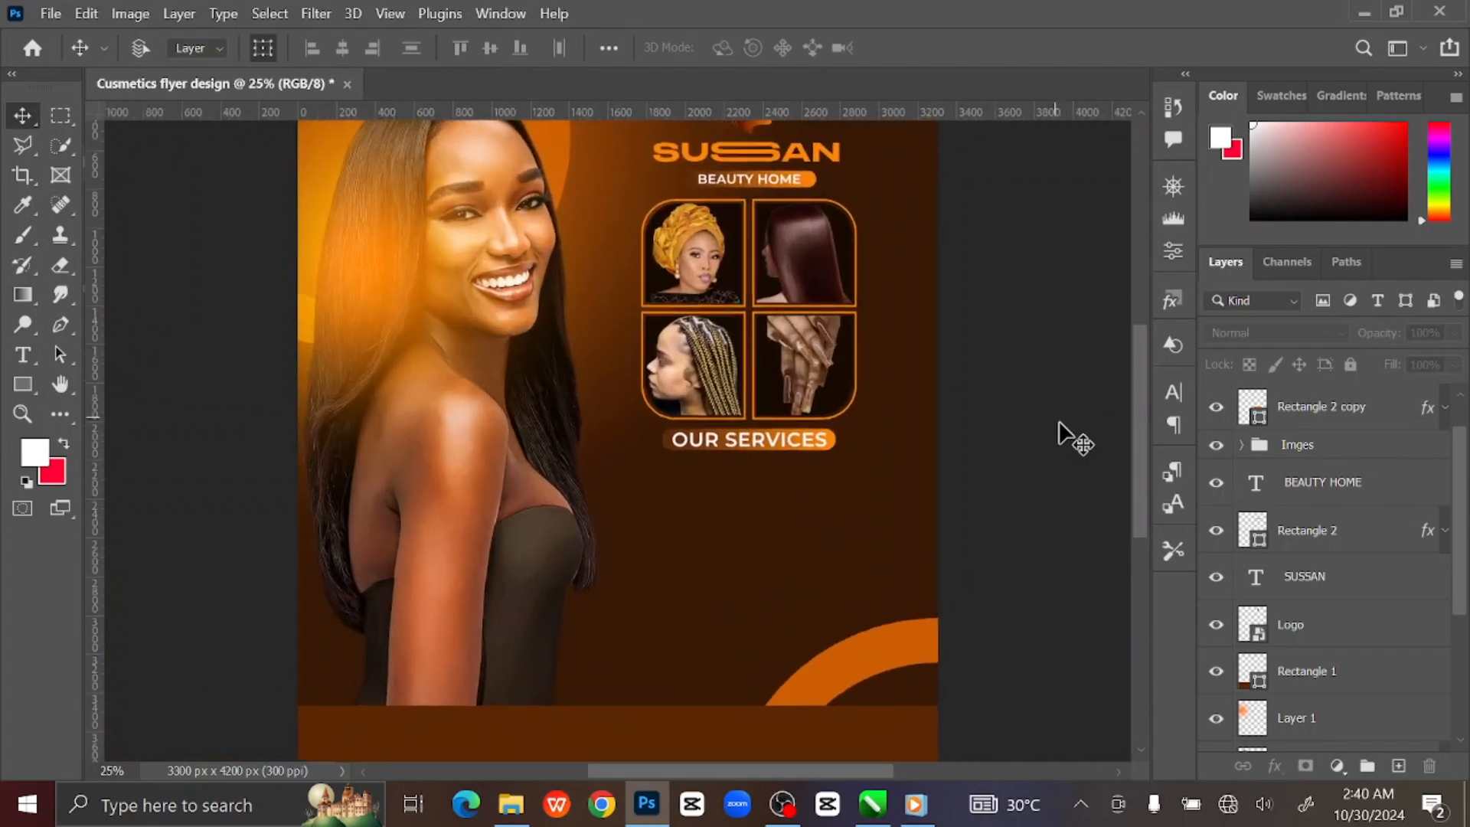
pyautogui.hotkey('ctrl', '+')
pyautogui.hotkey('ctrl', '+')
pyautogui.moveTo(923, 454); pyautogui.dragTo(818, 263)
pyautogui.click(812, 206)
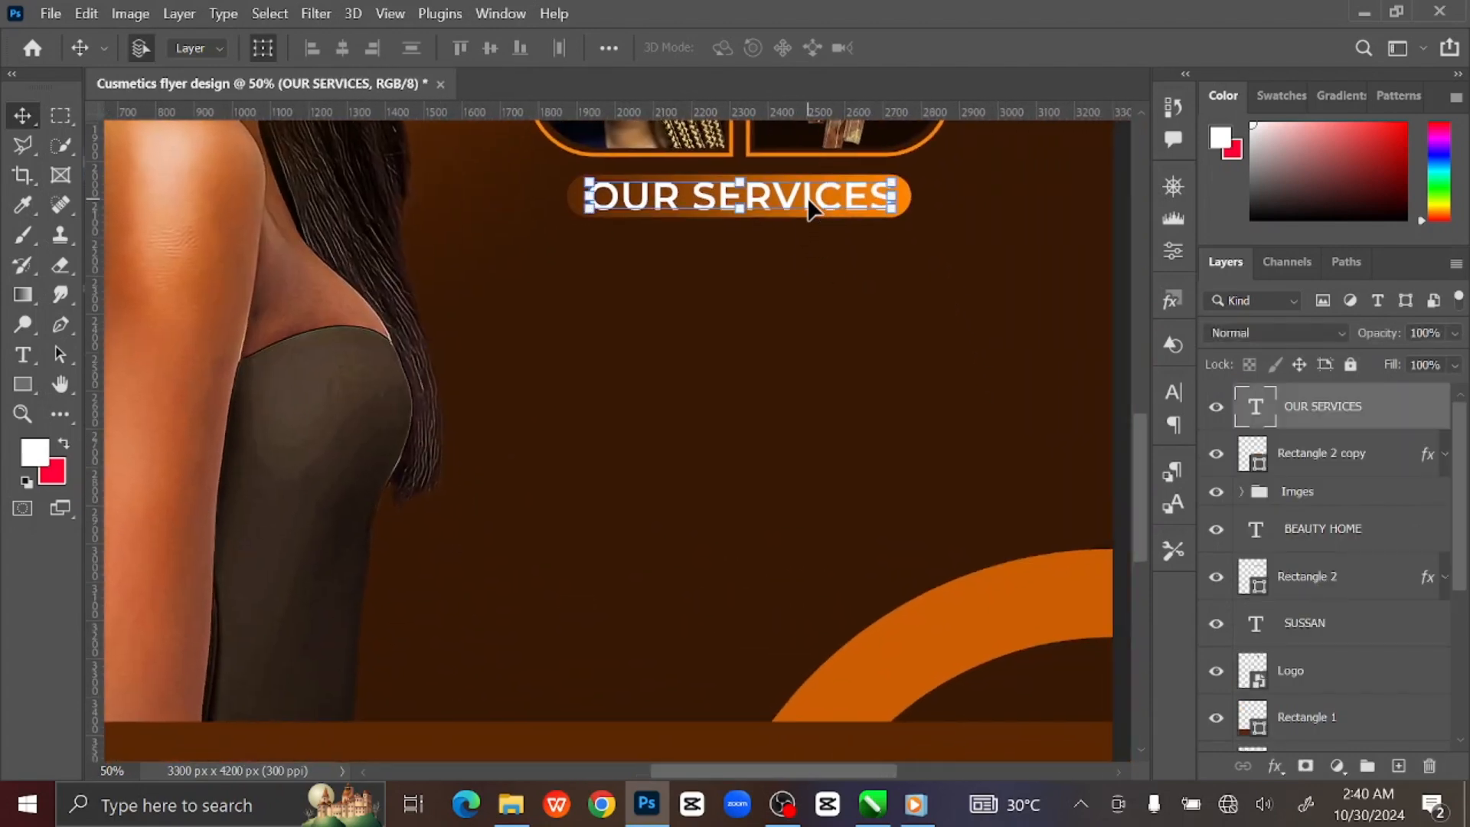
# Add a new layer and set up horizontal type in Montserrat Medium.
pyautogui.click(1398, 765)
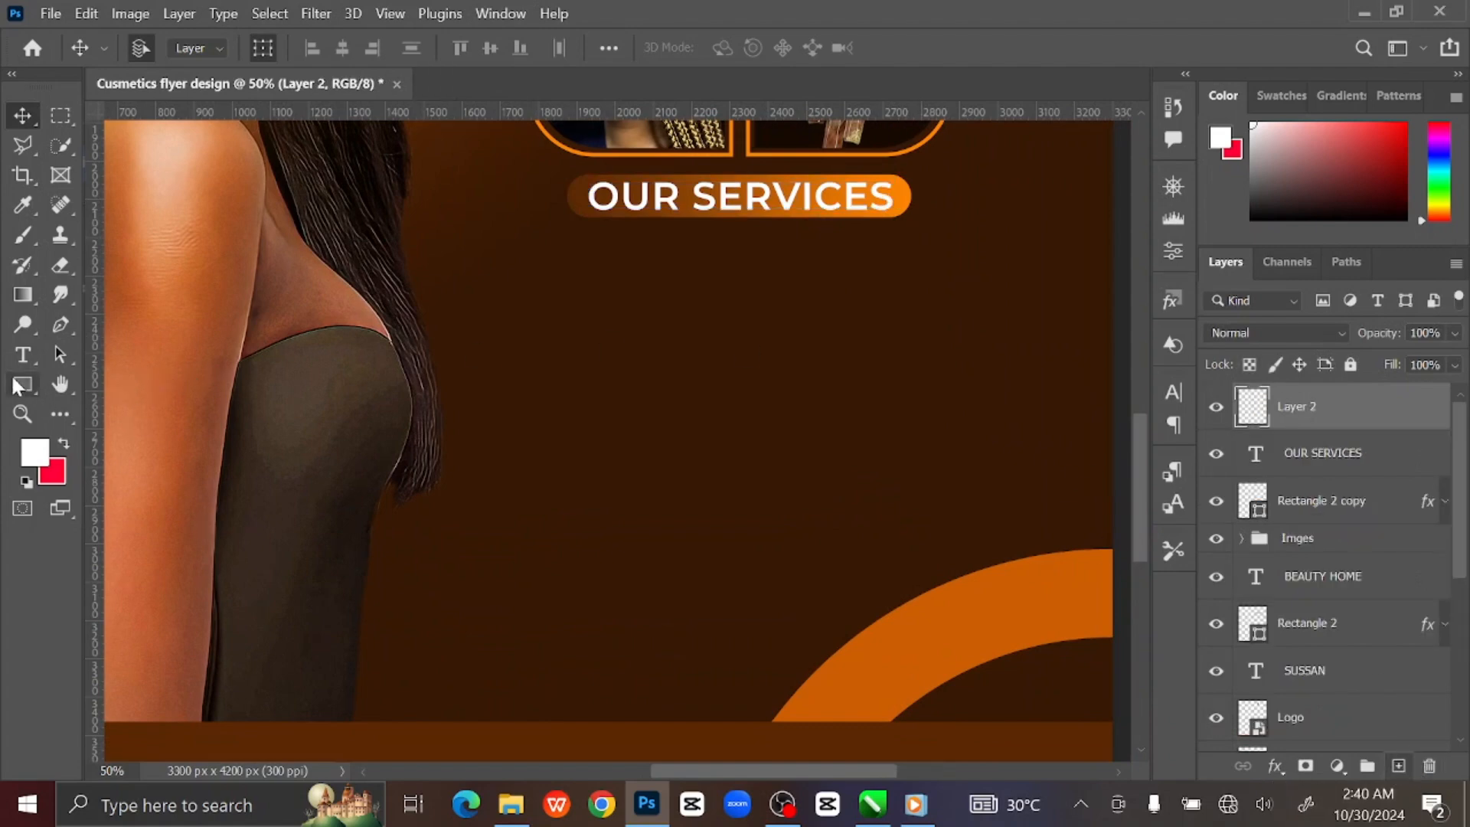
pyautogui.click(23, 354)
pyautogui.click(108, 348)
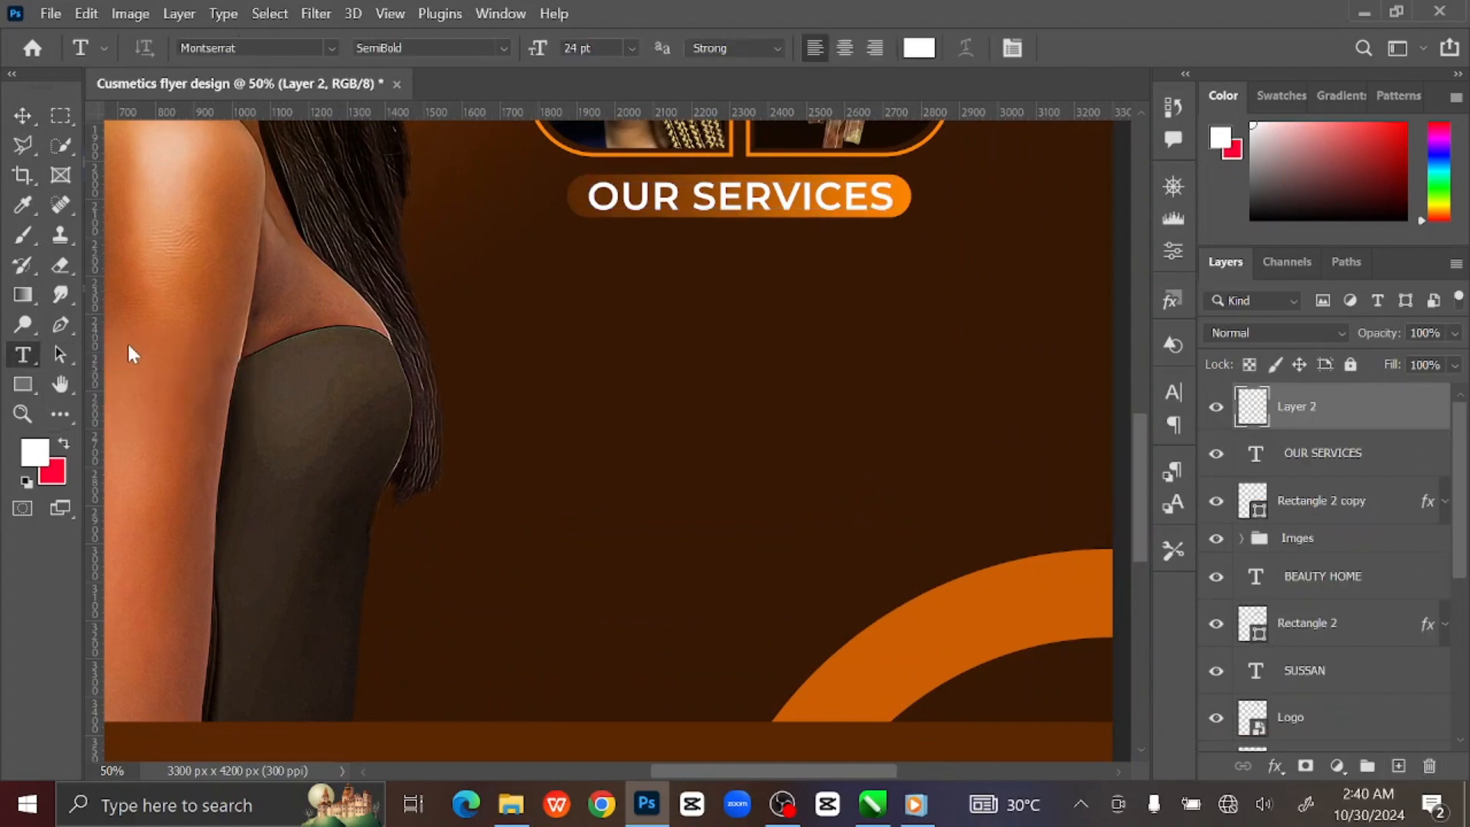
pyautogui.click(505, 47)
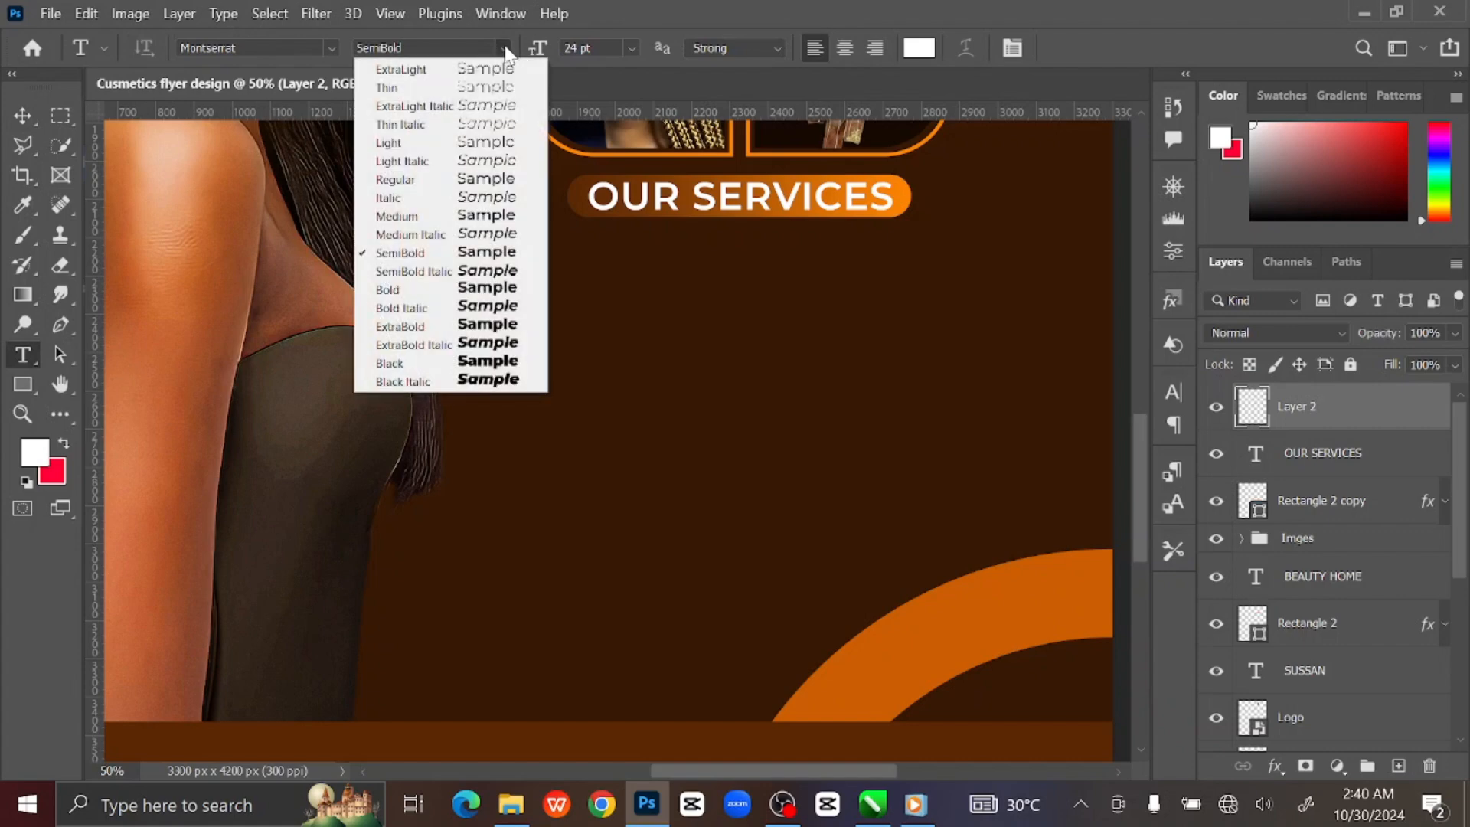
pyautogui.click(490, 216)
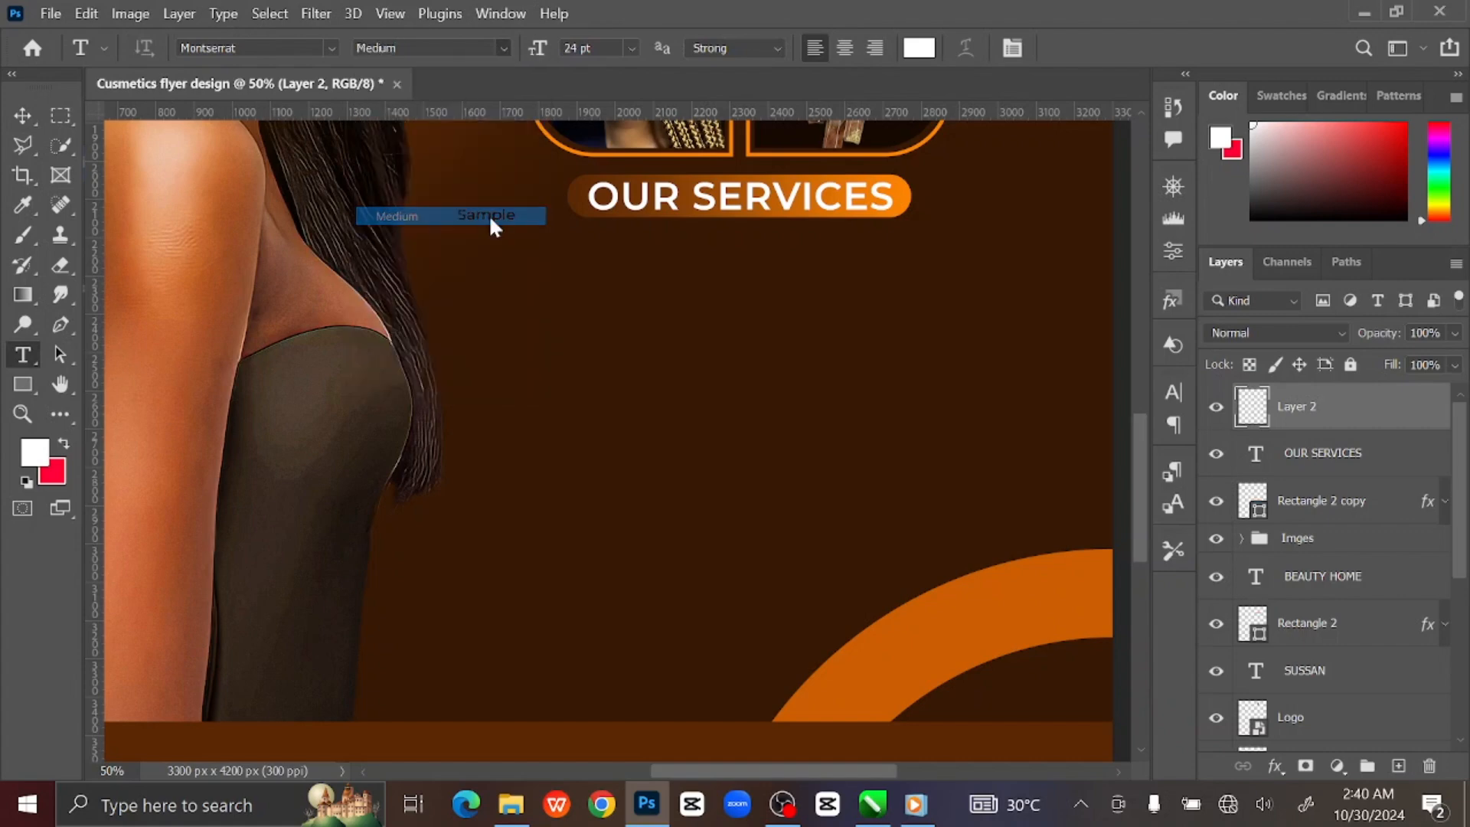
# Type Makeup, Tying of Gele, Hair Braiding, Hair Revamping, Nail Fixing, Sales of Human Hair, Hair Relaxing below the heading.
pyautogui.click(603, 260)
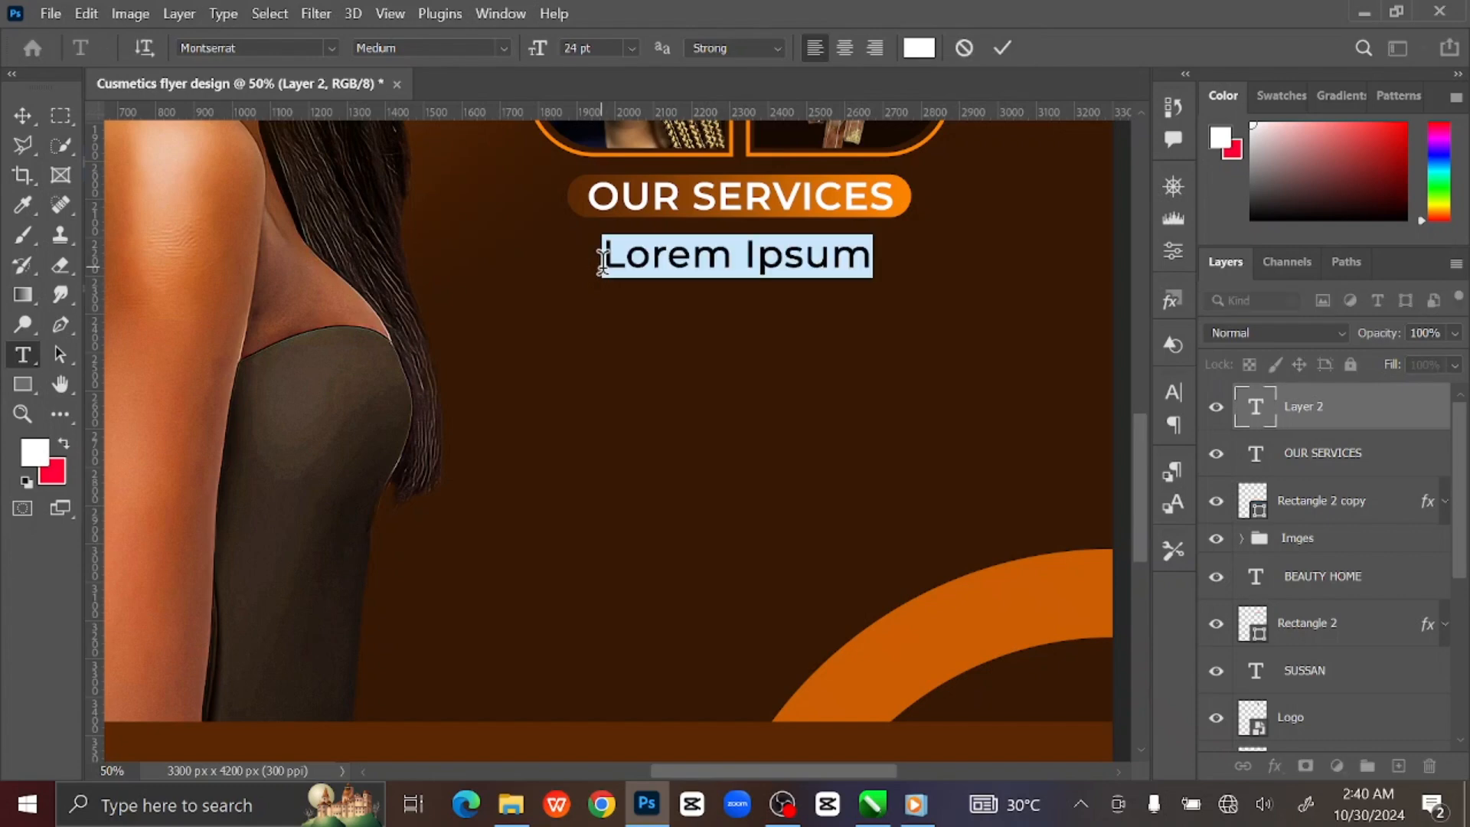
pyautogui.write('Make')
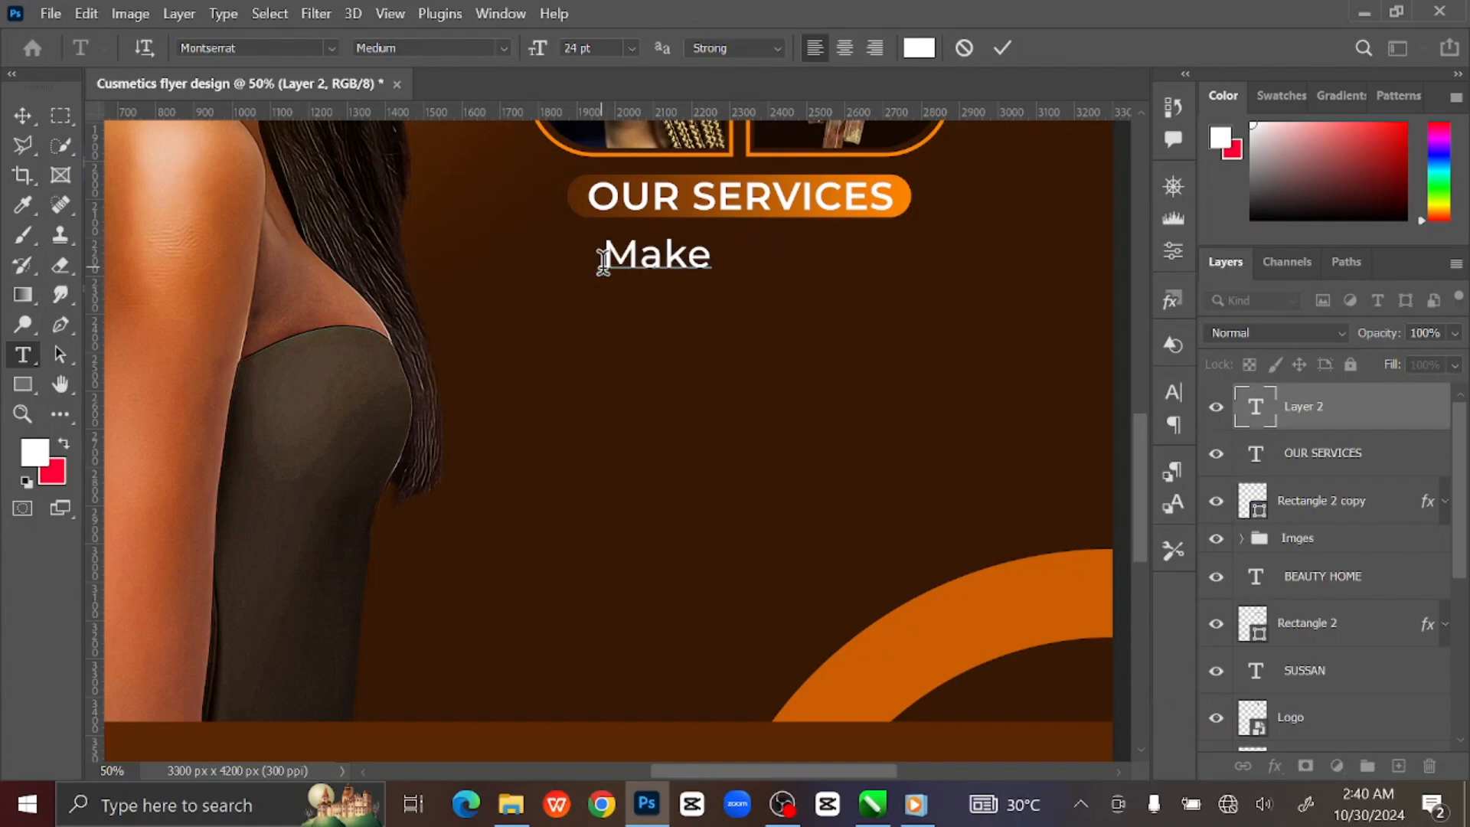
pyautogui.write('up ')
pyautogui.write('Tying o')
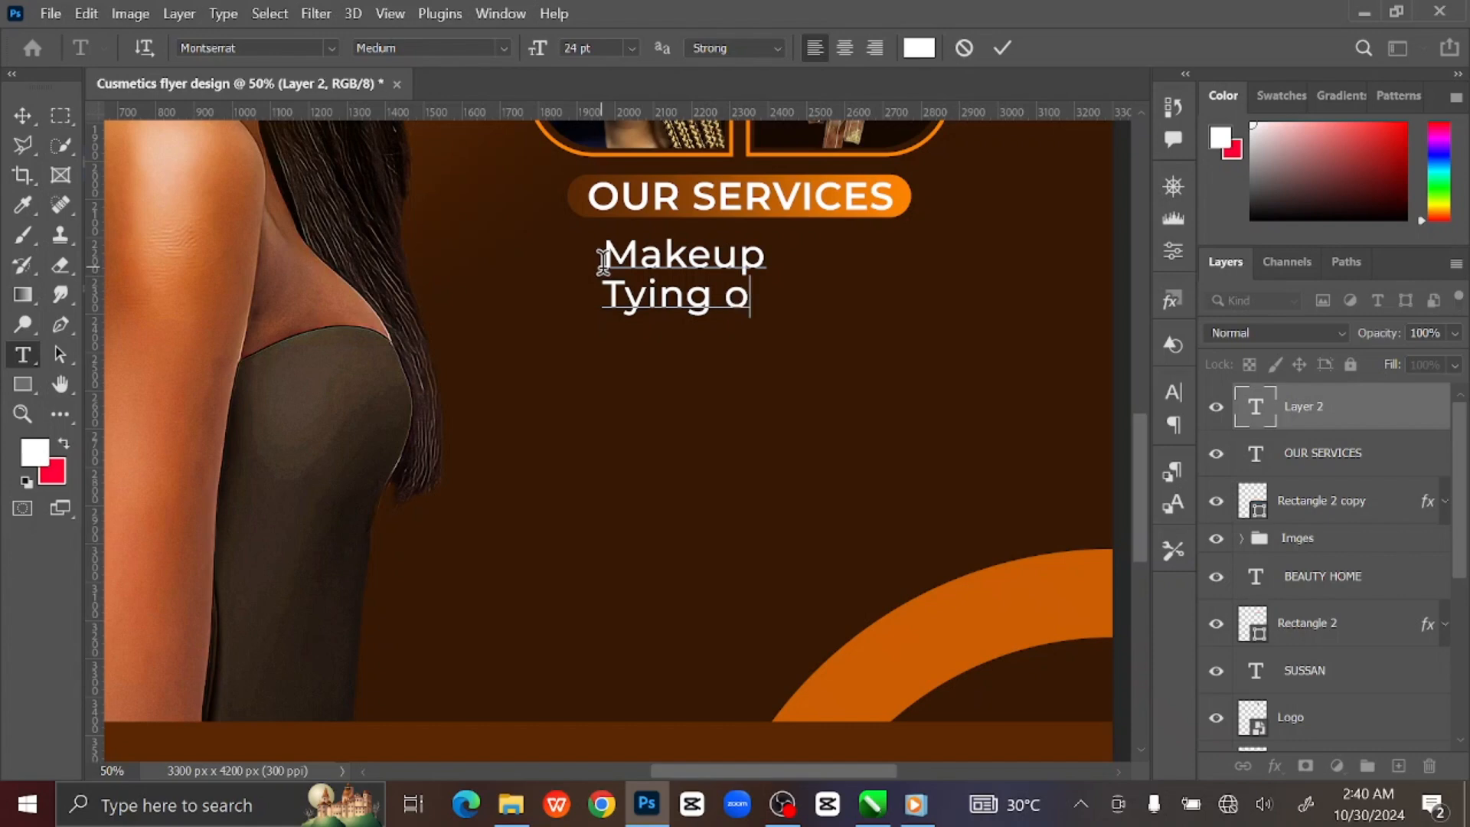
pyautogui.write('f Gel')
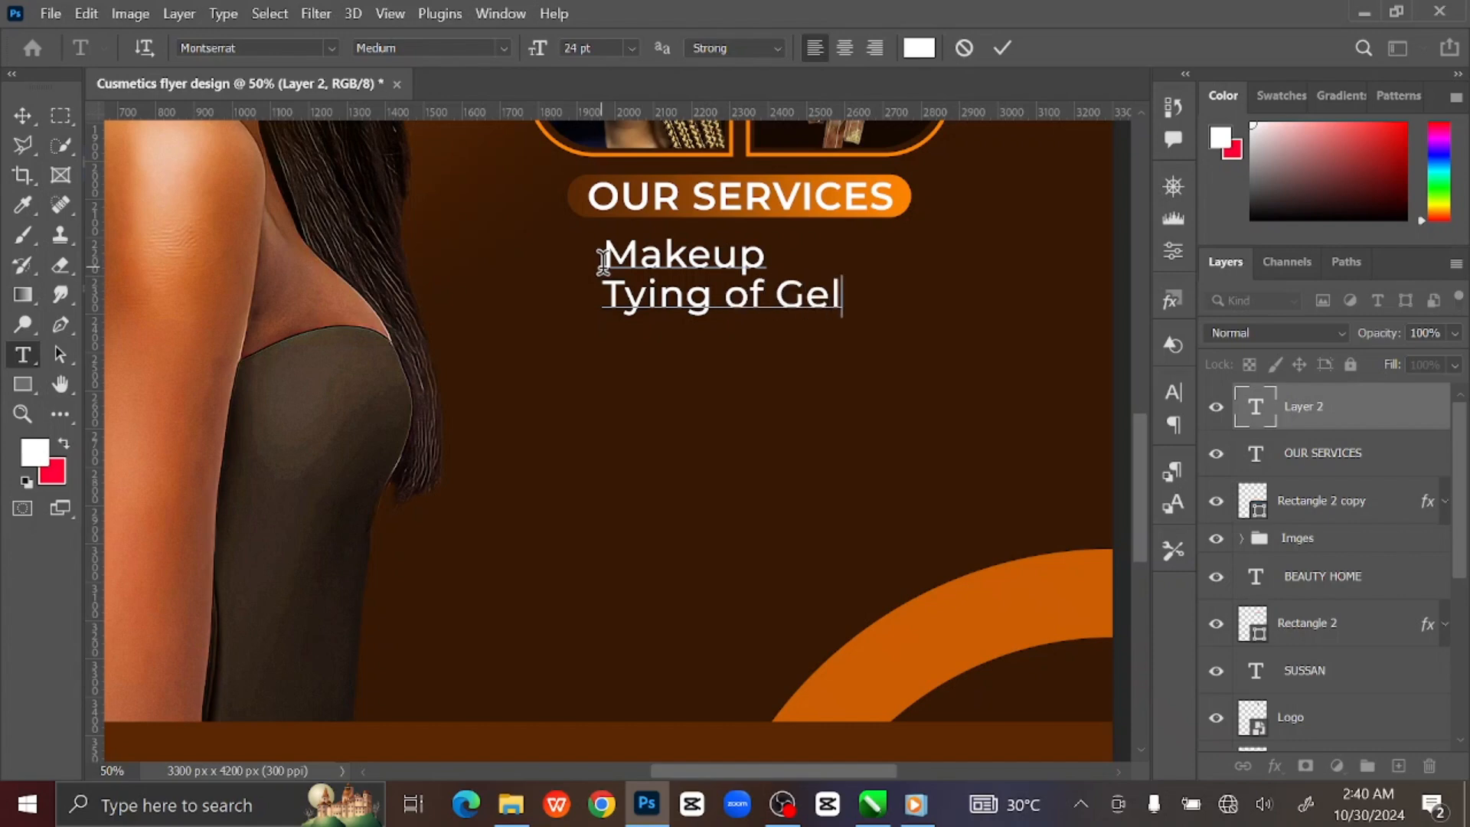
pyautogui.write('e')
pyautogui.press('Return')
pyautogui.write('Hai')
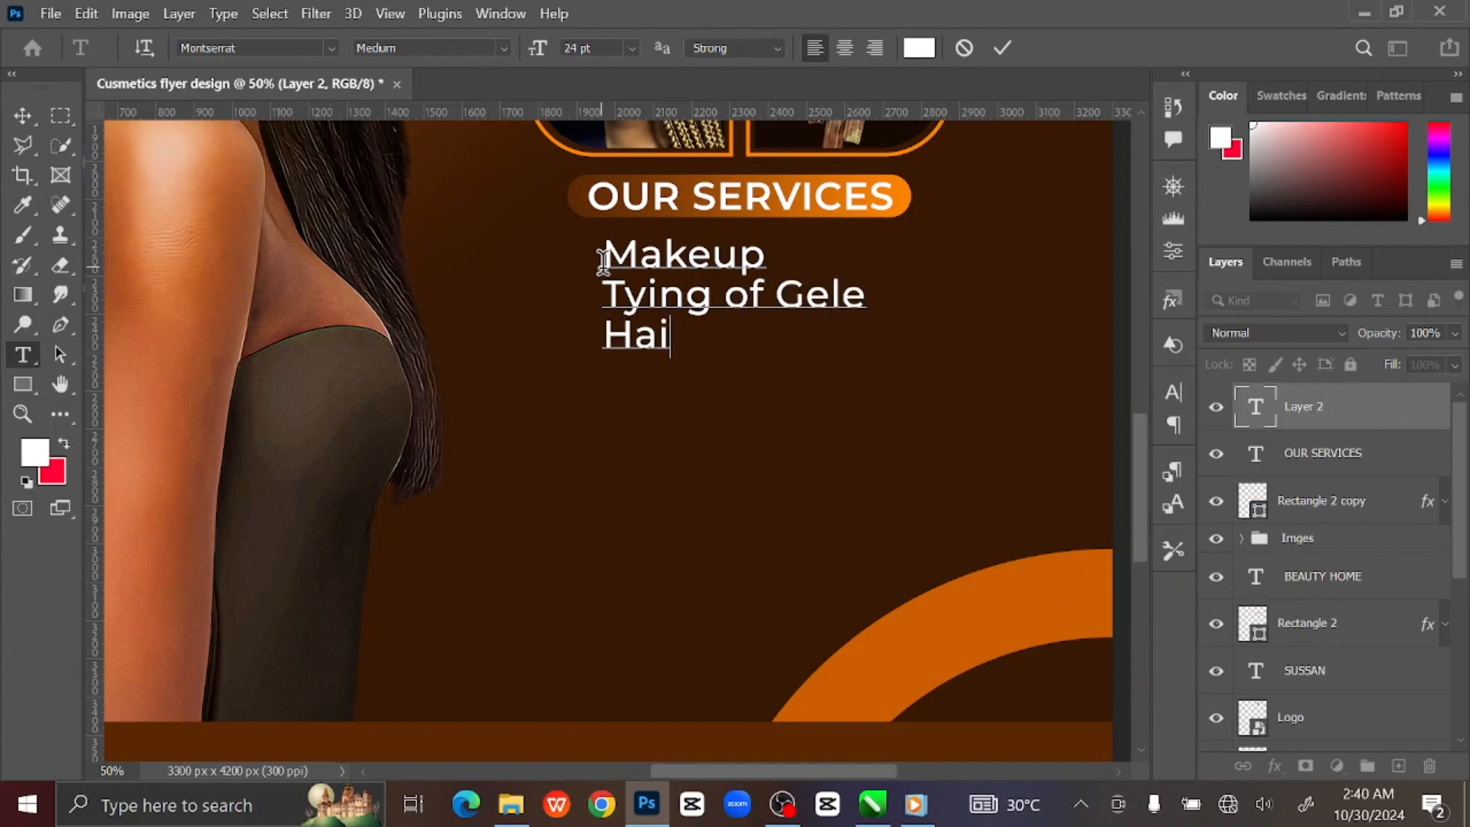
pyautogui.write('r Braiding ')
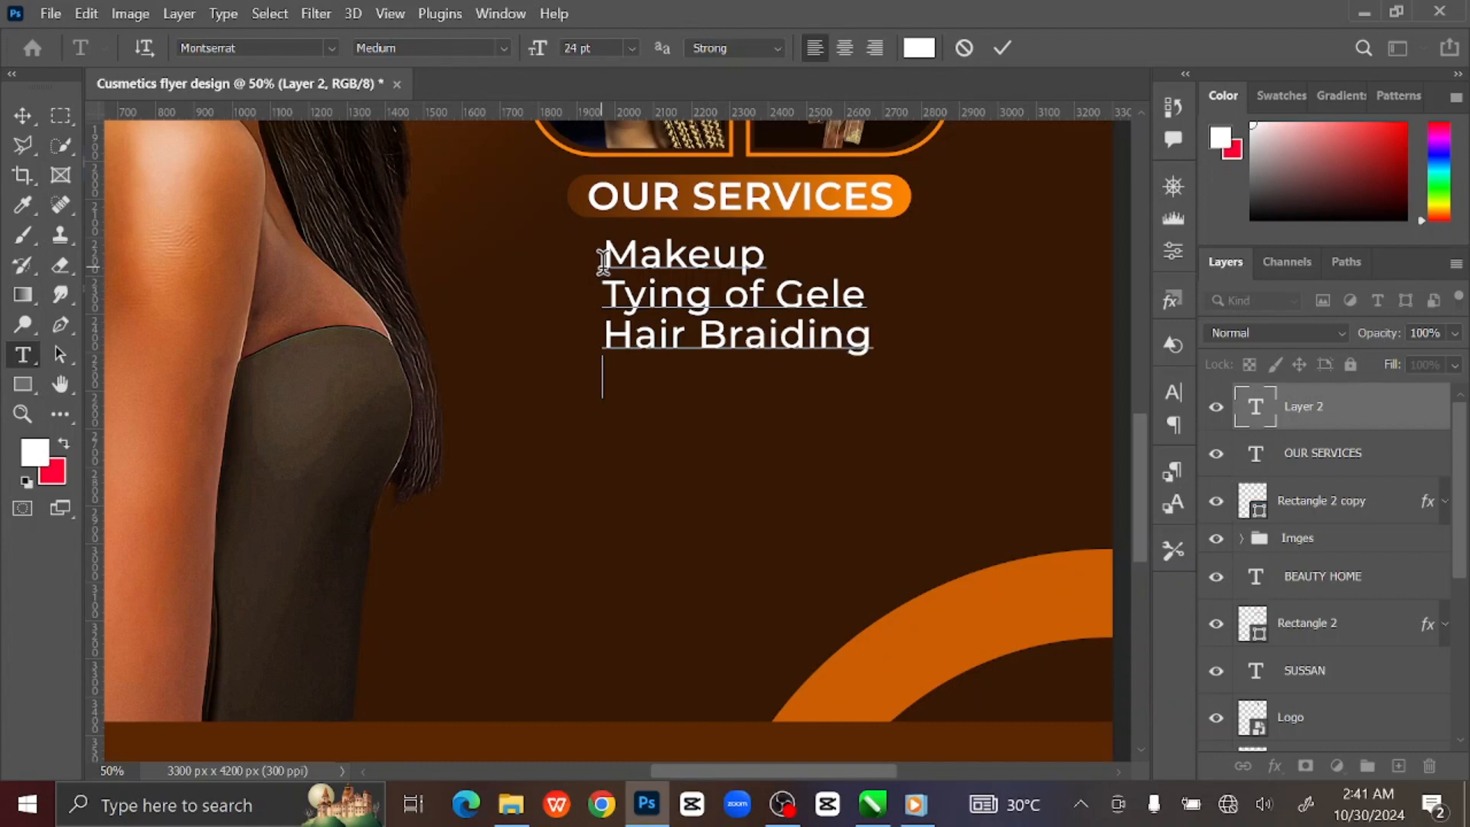
pyautogui.write('Hair Revamping ')
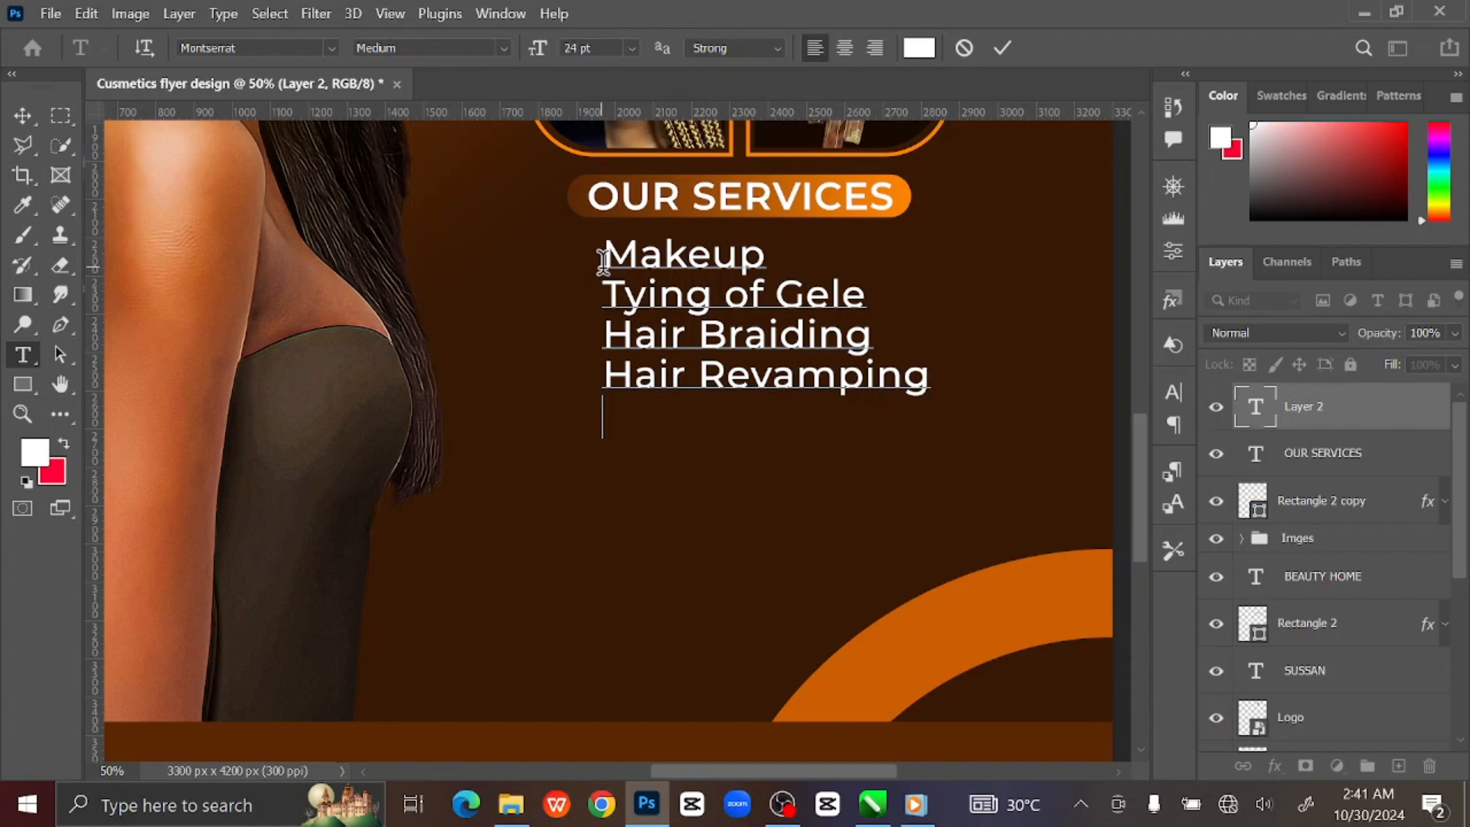
pyautogui.write('Nail ')
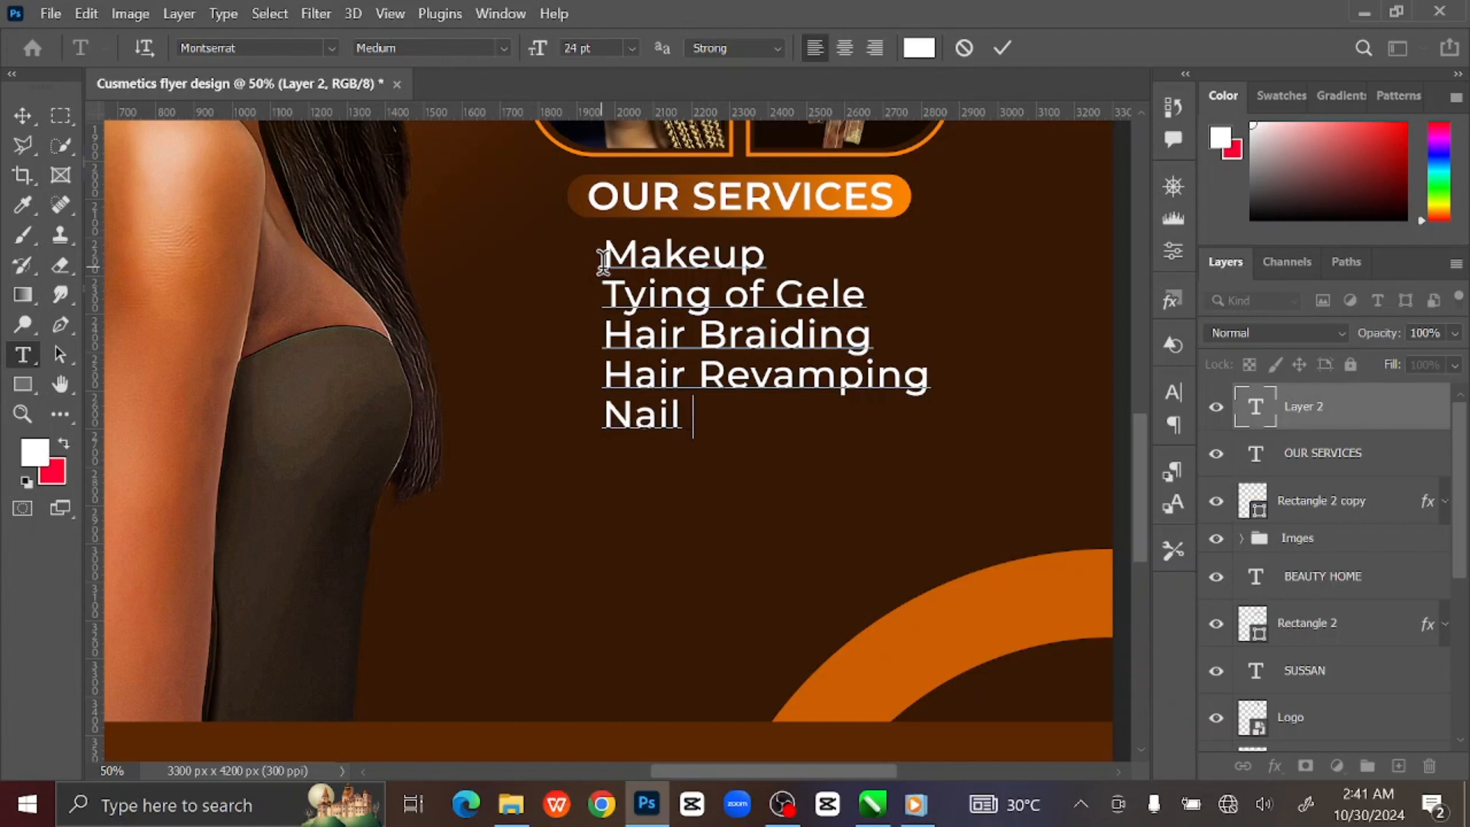
pyautogui.write('Fixing')
pyautogui.press('Return')
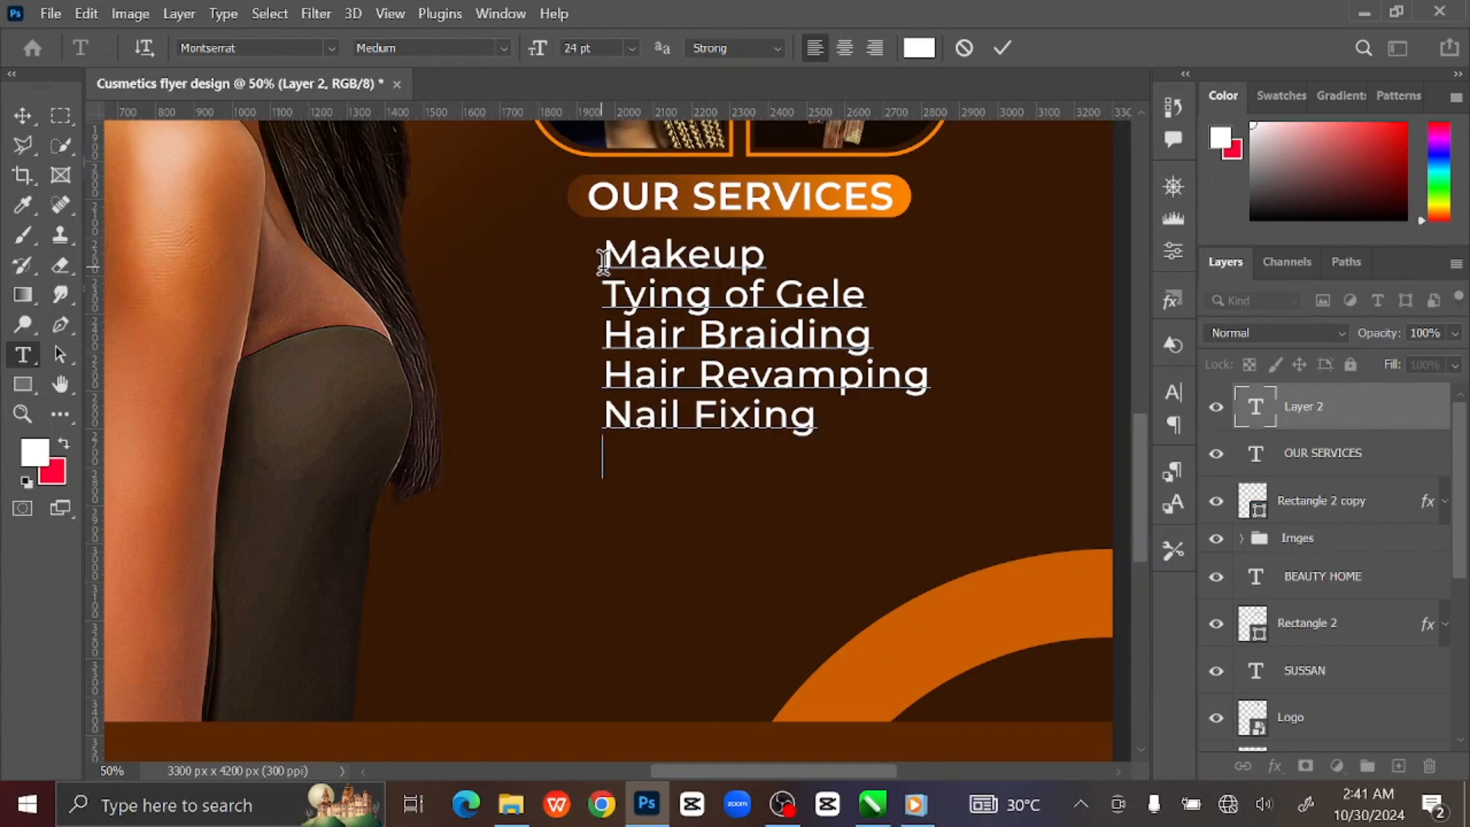
pyautogui.write('Sales')
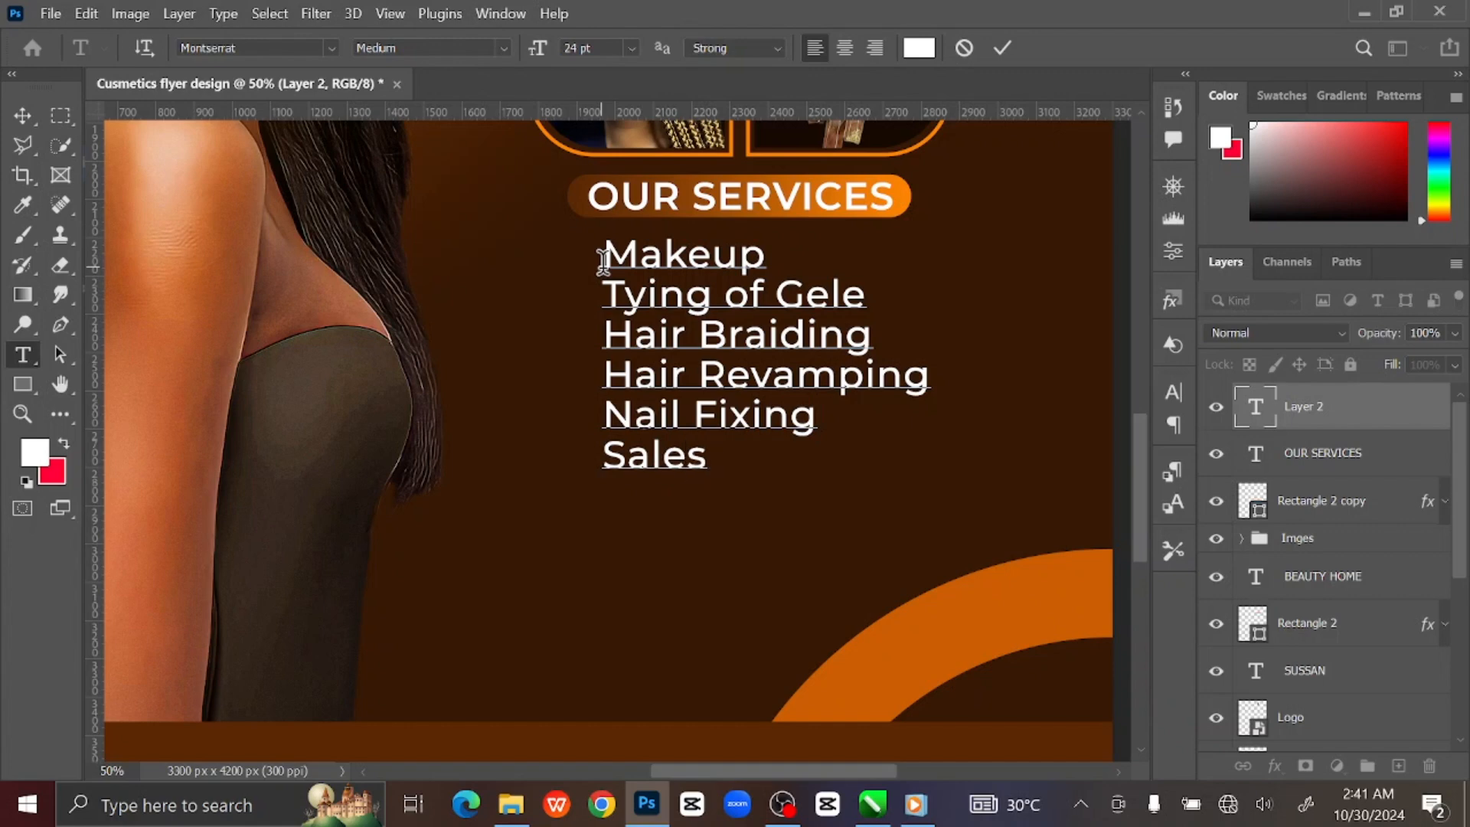
pyautogui.write(' of Hum')
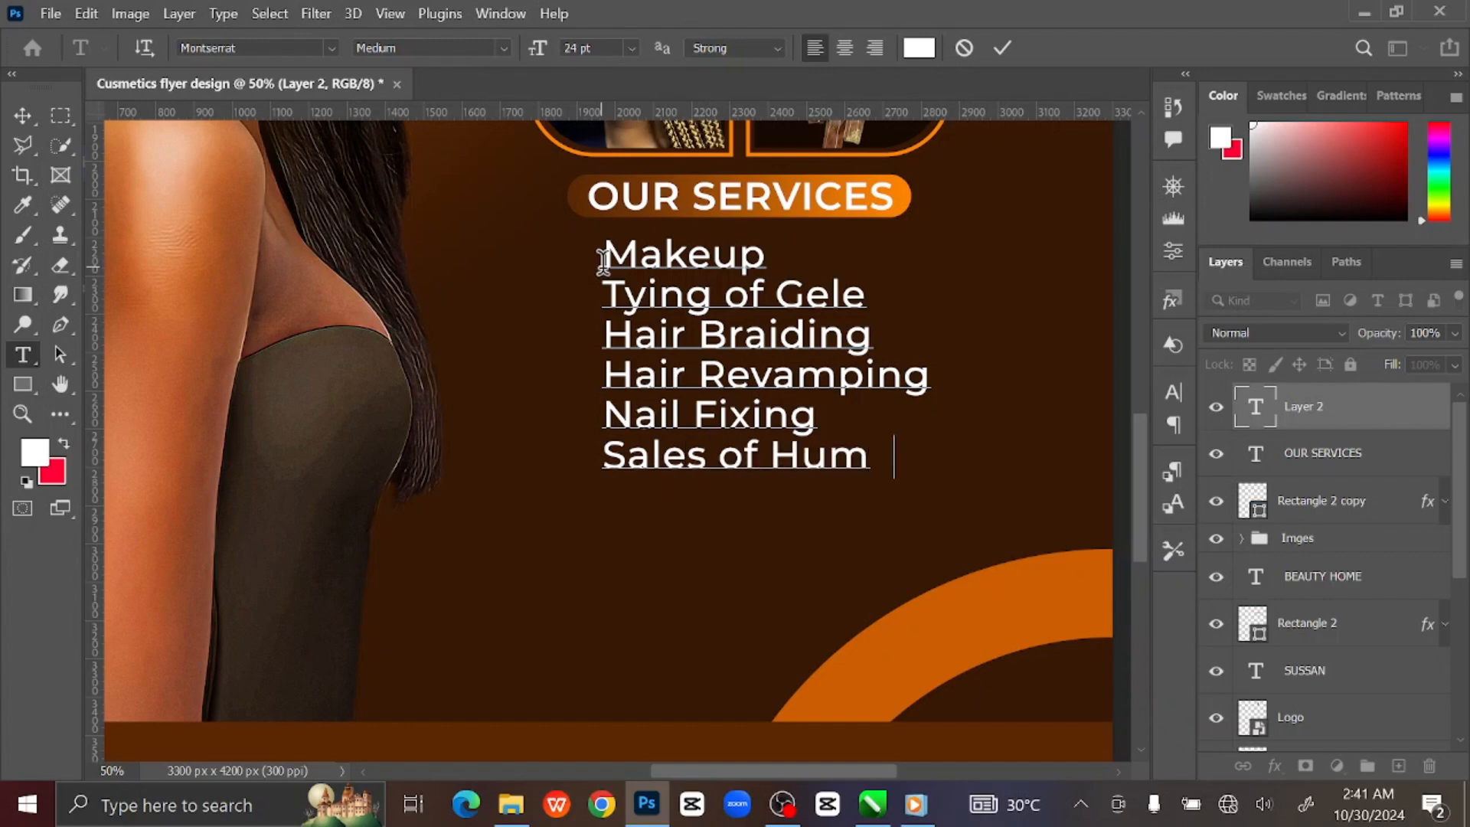
pyautogui.write('an Hair ')
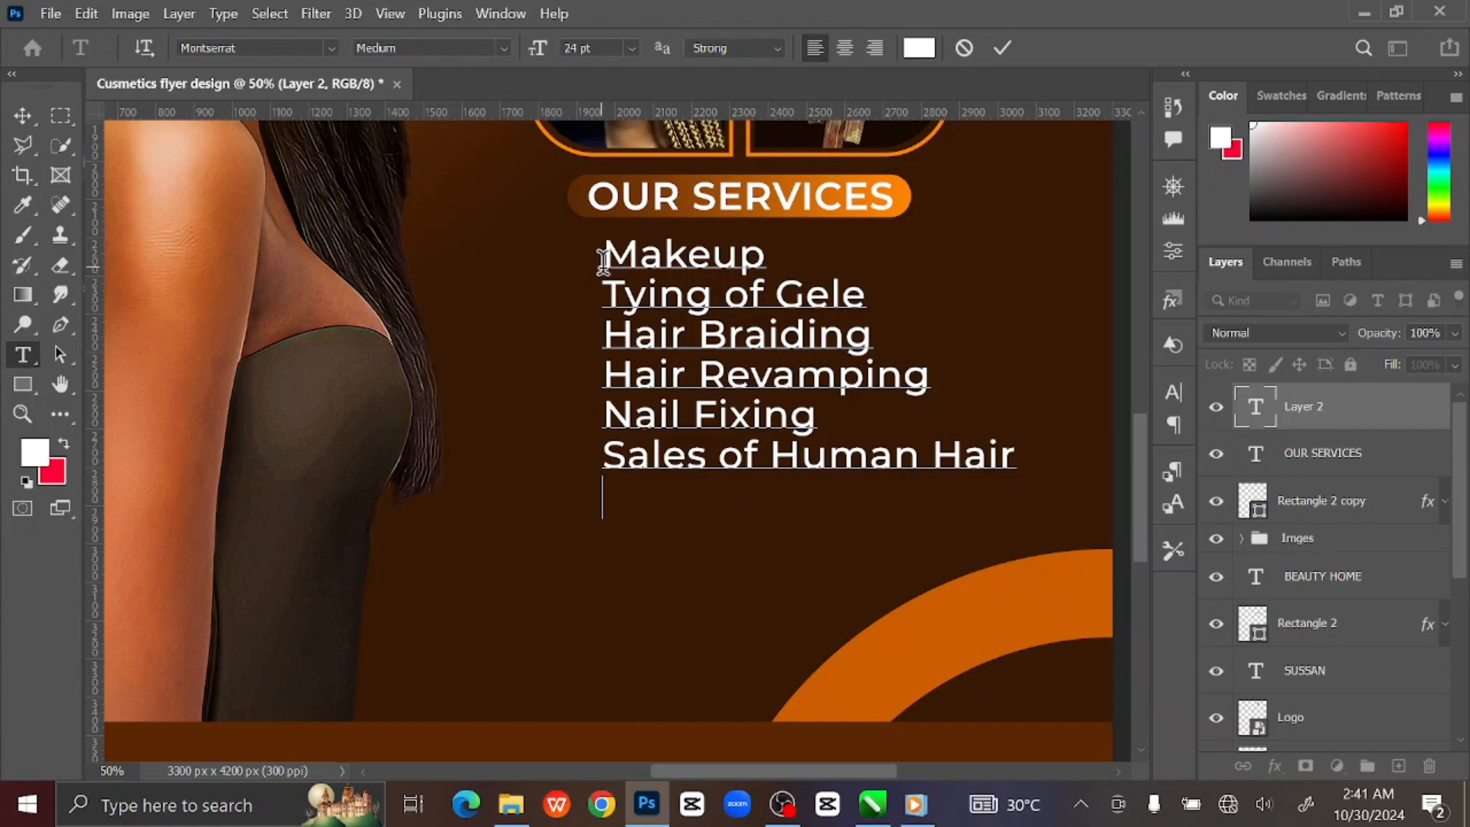
pyautogui.write('Hair Relaxing')
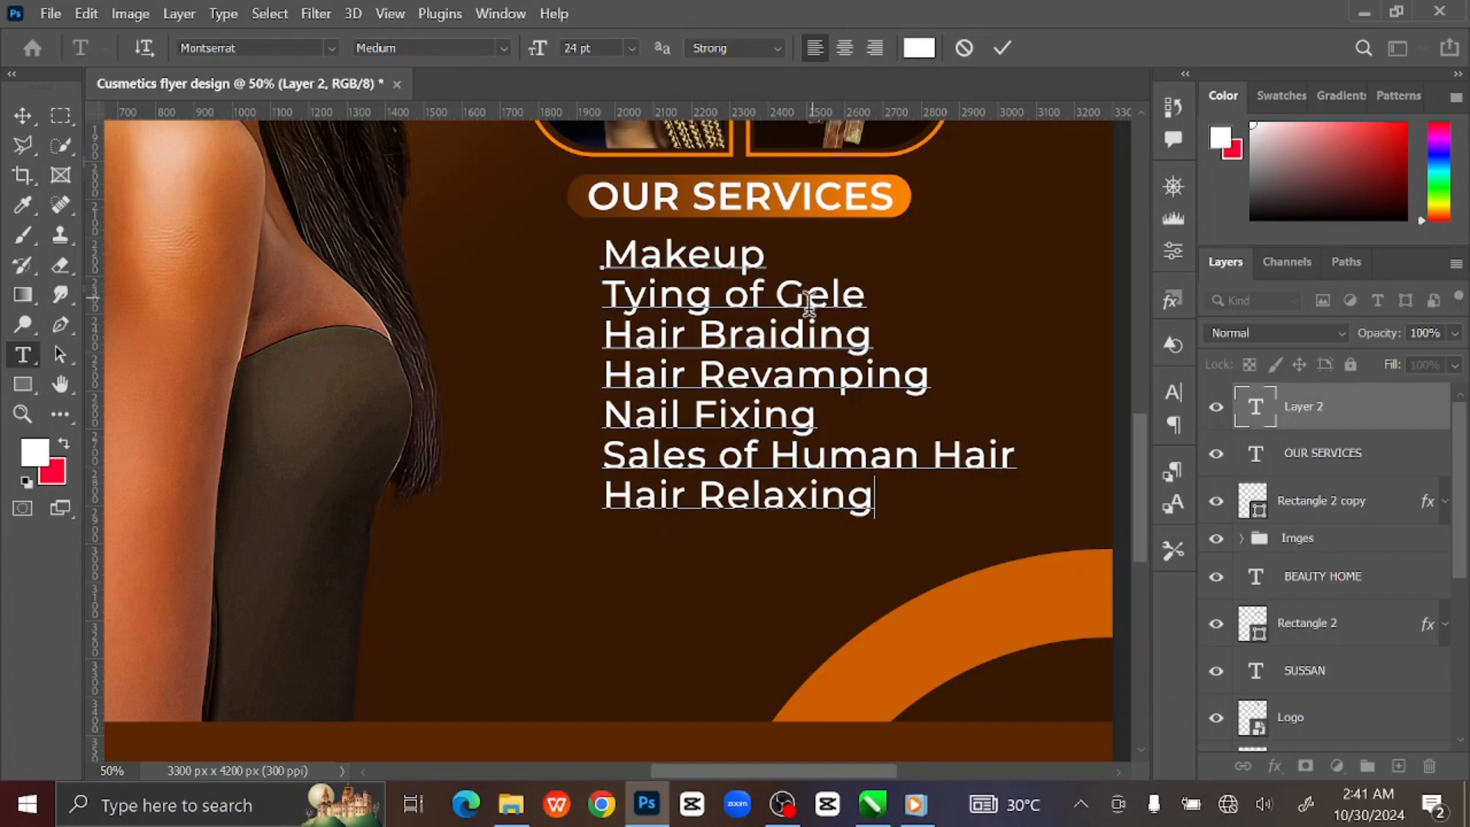
# Select all the service lines and set their leading to 29 pt in the Character panel.
pyautogui.hotkey('ctrl', '0')
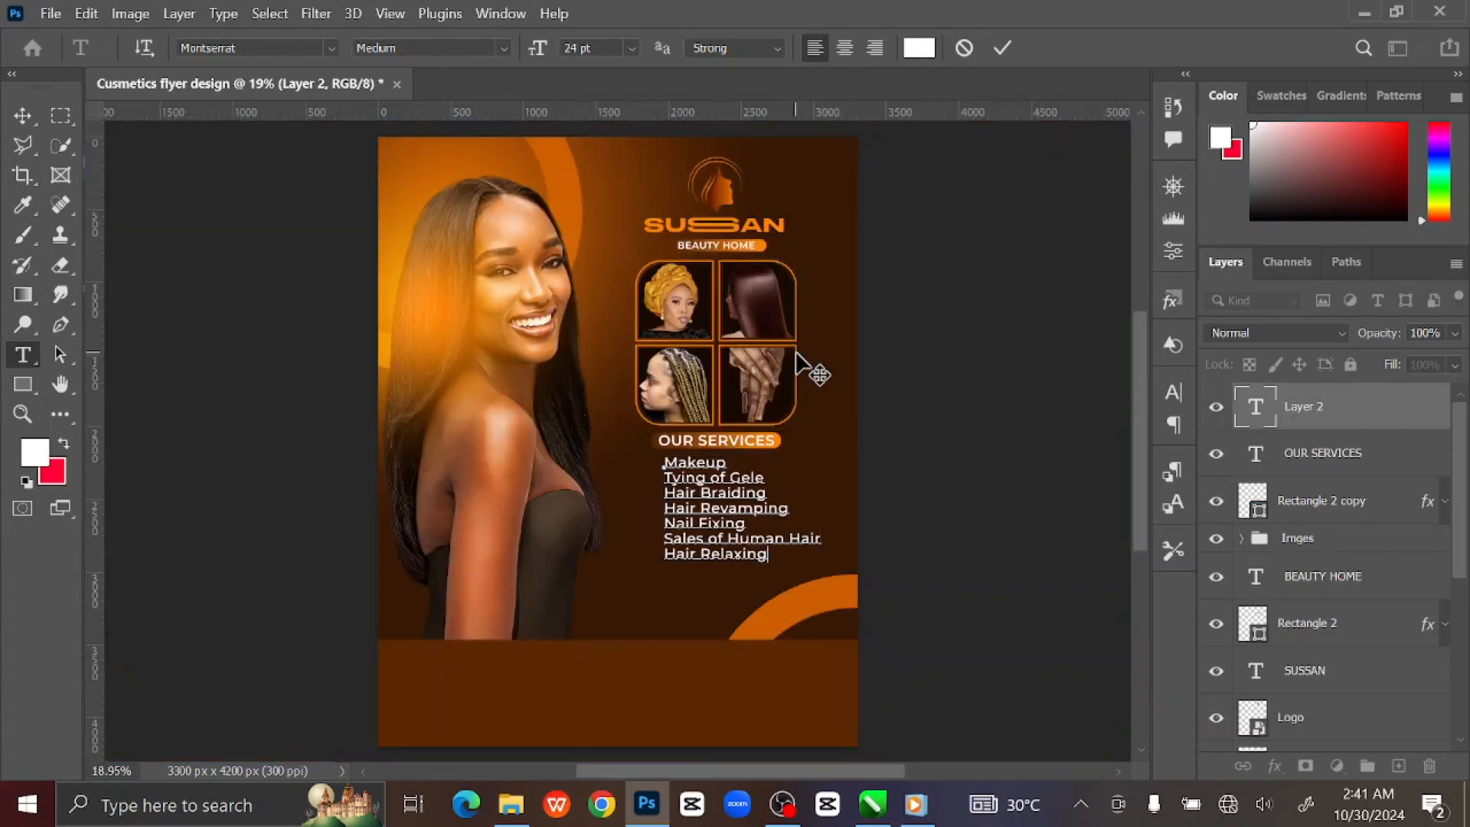
pyautogui.hotkey('ctrl', 'a')
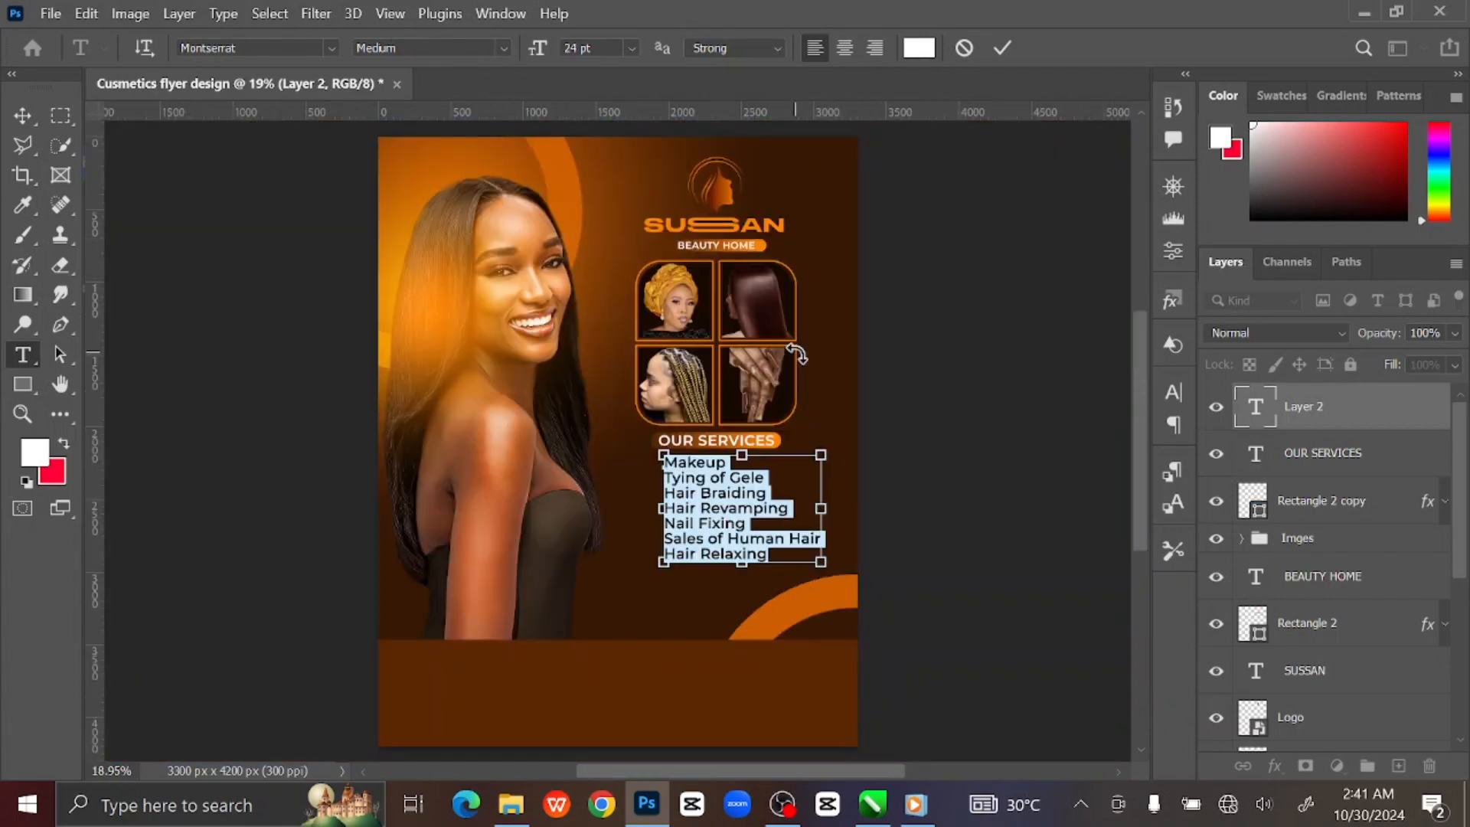
pyautogui.click(1173, 389)
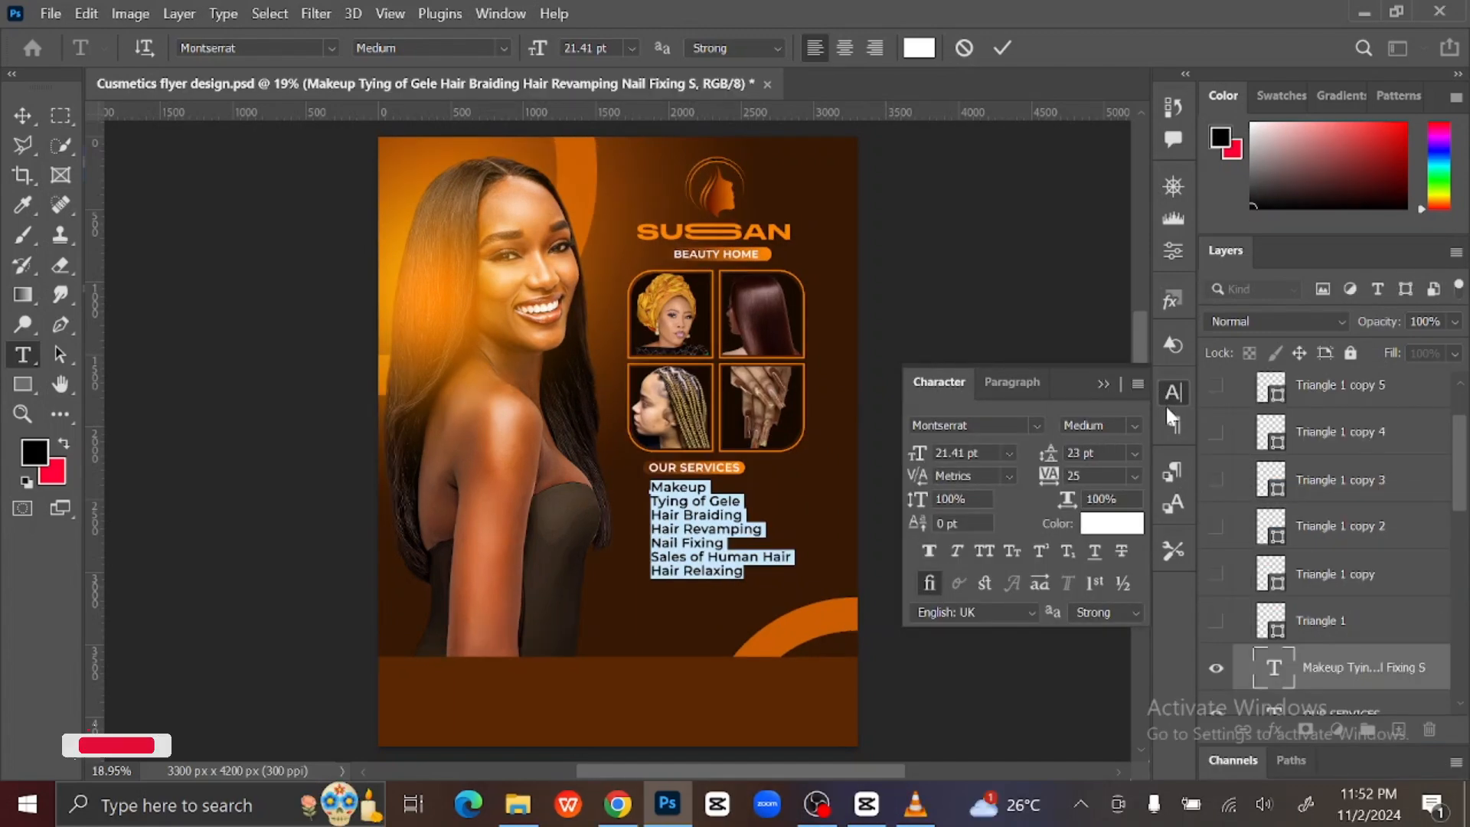
pyautogui.click(501, 15)
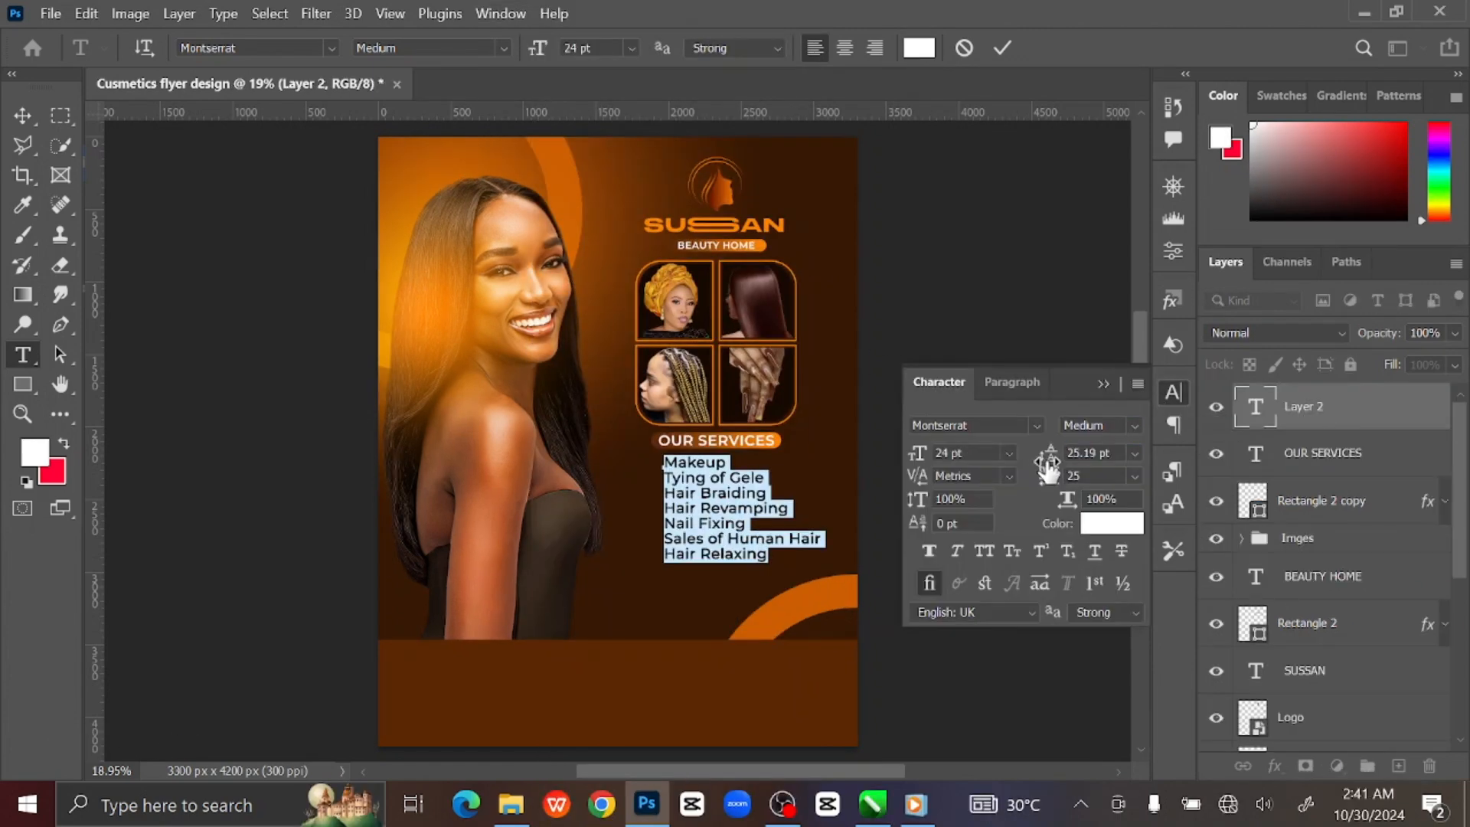
pyautogui.moveTo(1047, 466); pyautogui.dragTo(1066, 464)
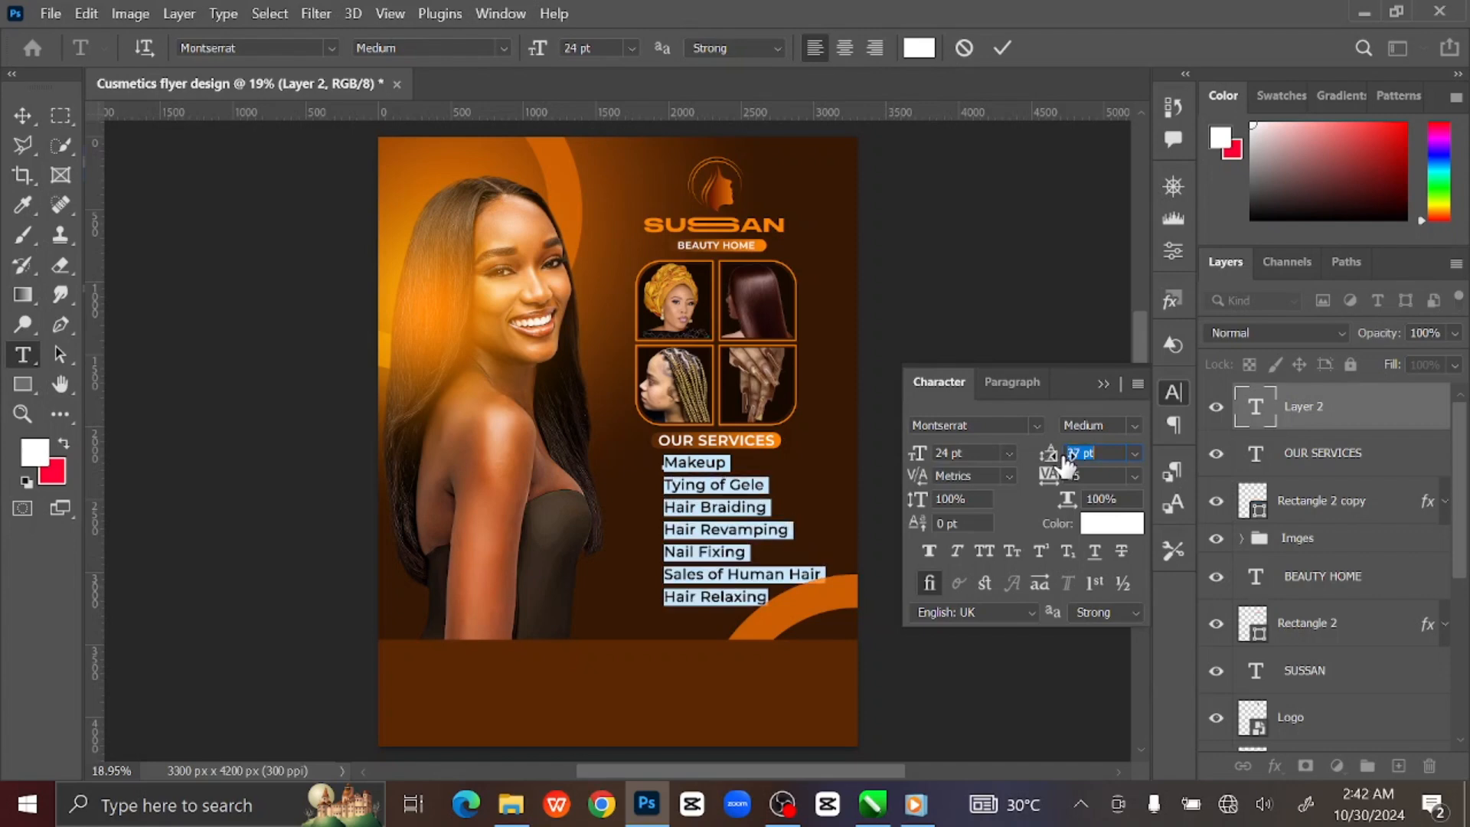
pyautogui.click(1107, 384)
pyautogui.click(1003, 48)
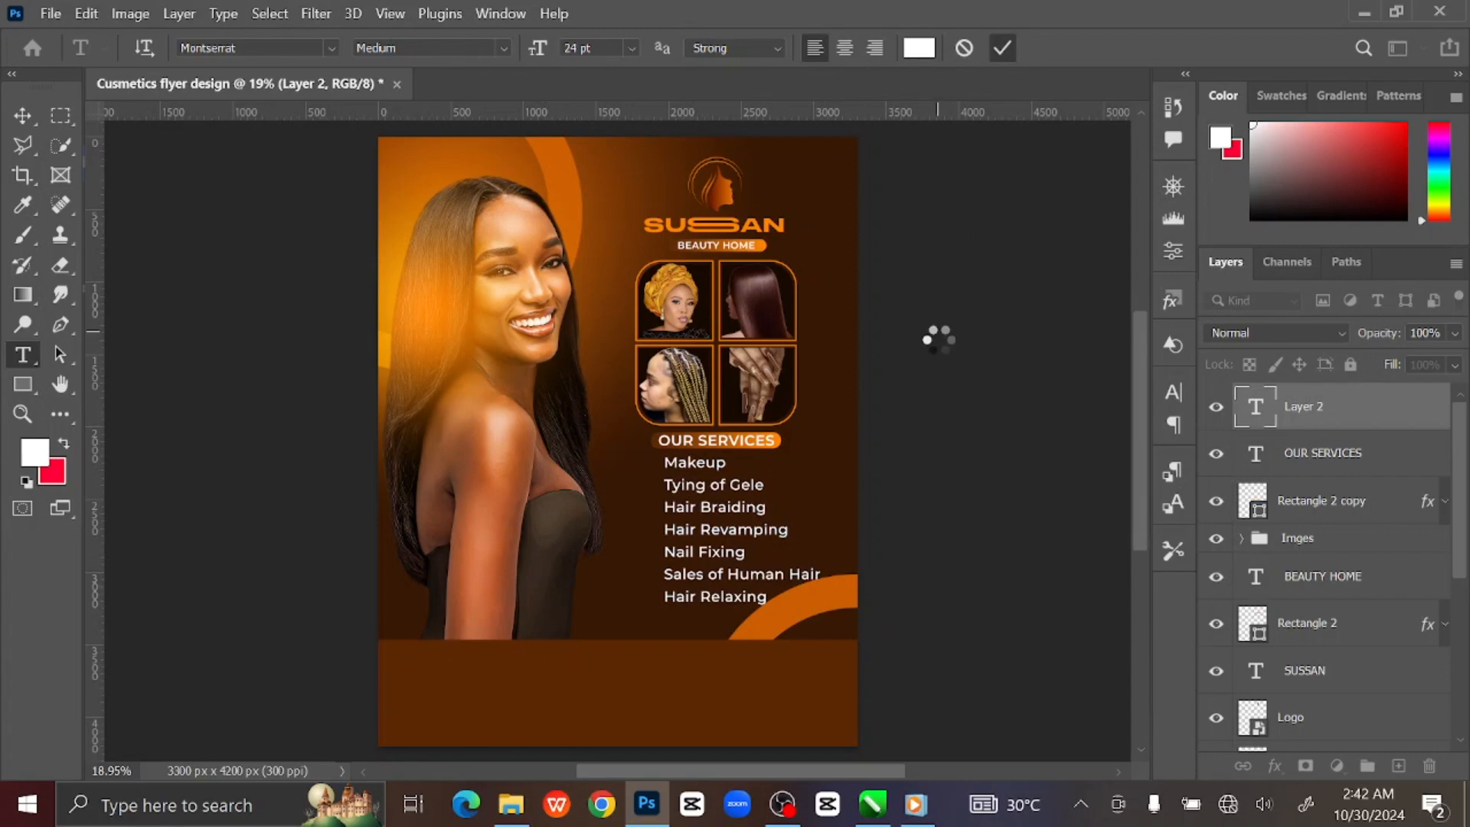
# Group the services list, OUR SERVICES heading and orange backing, naming the group Services.
pyautogui.click(23, 116)
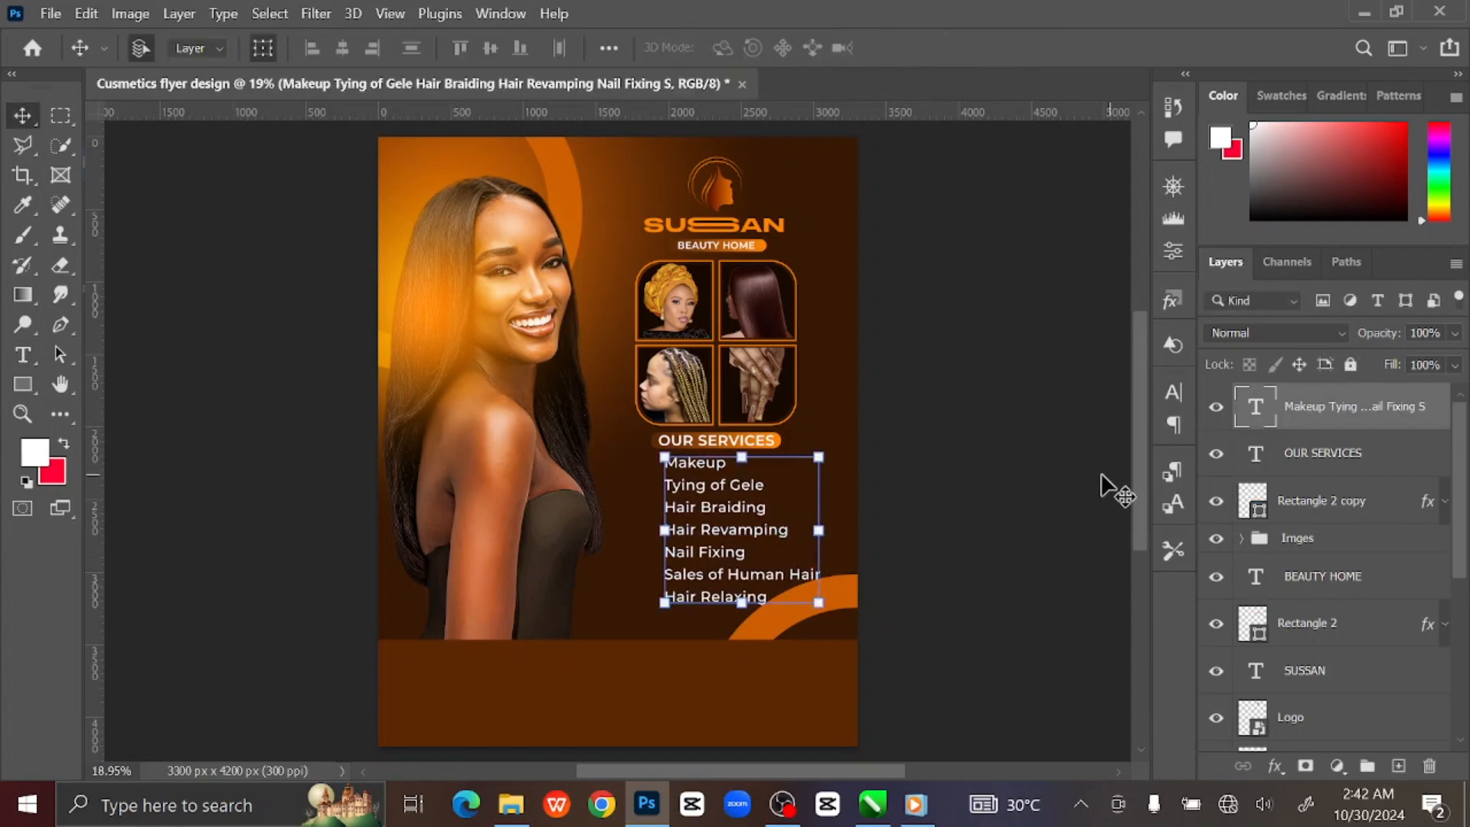
pyautogui.keyDown('shift'); pyautogui.click(1370, 516); pyautogui.keyUp('shift')
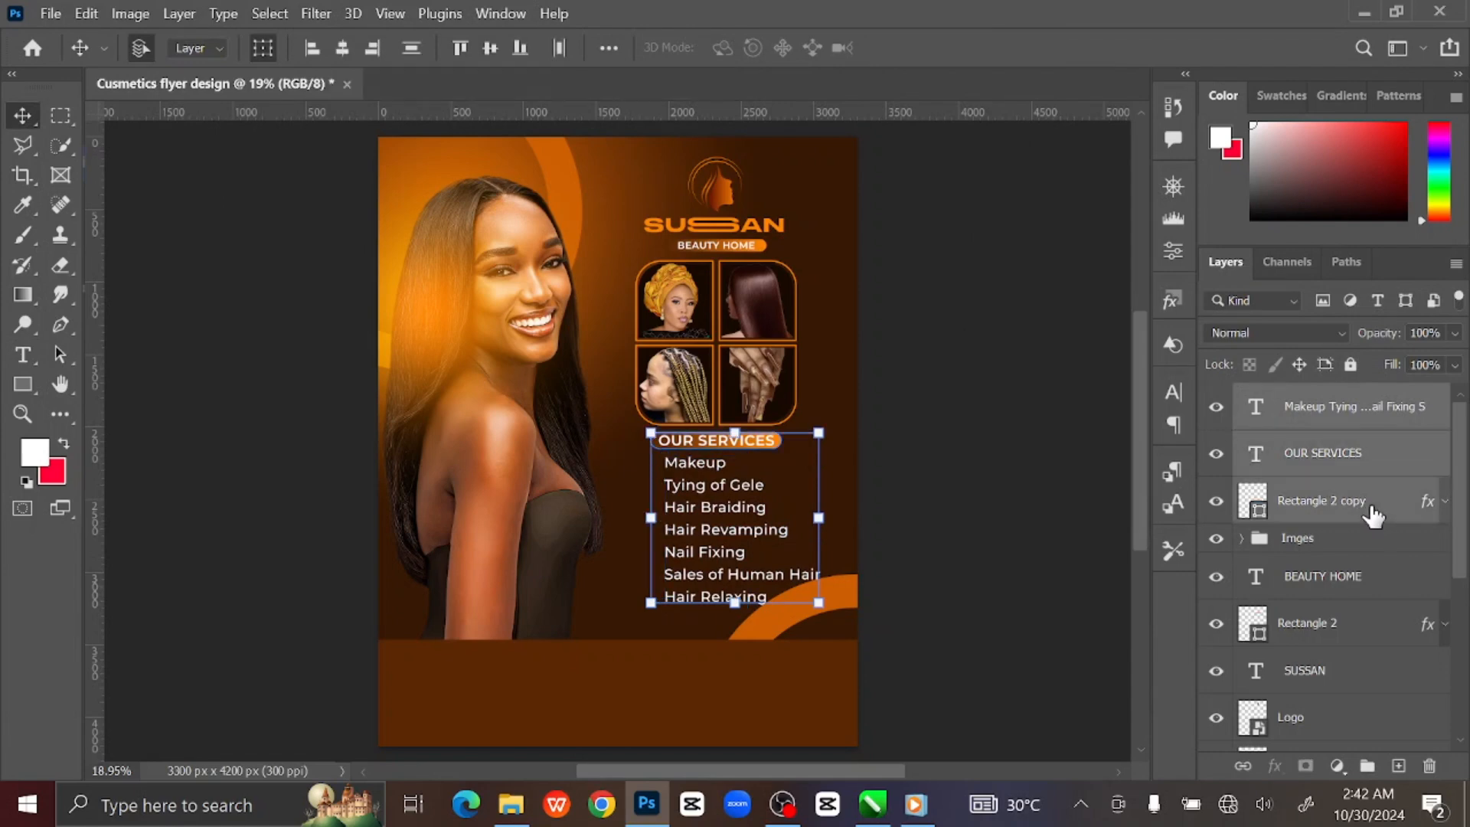
pyautogui.hotkey('ctrl', 'g')
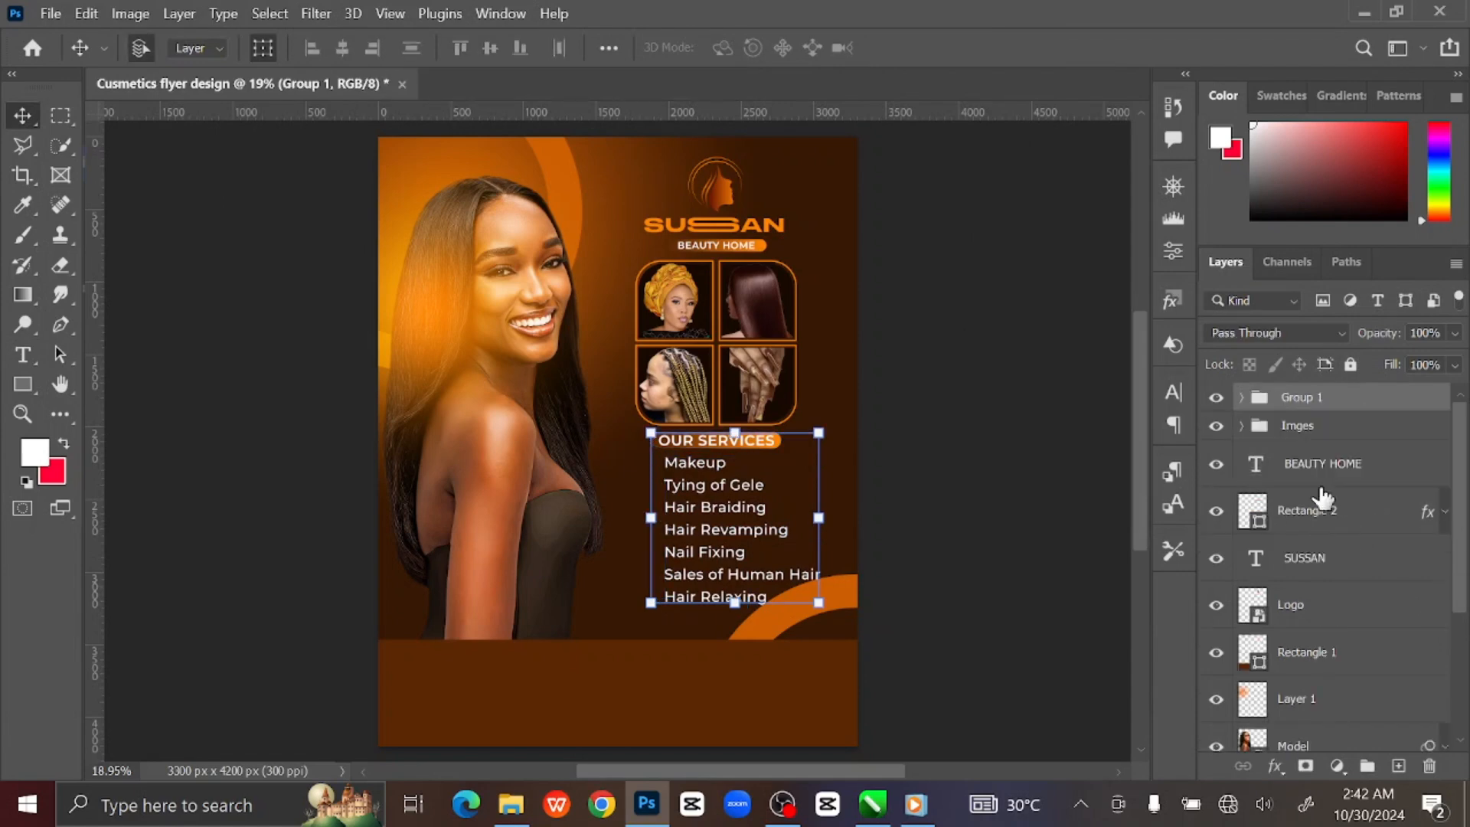
pyautogui.doubleClick(1302, 399)
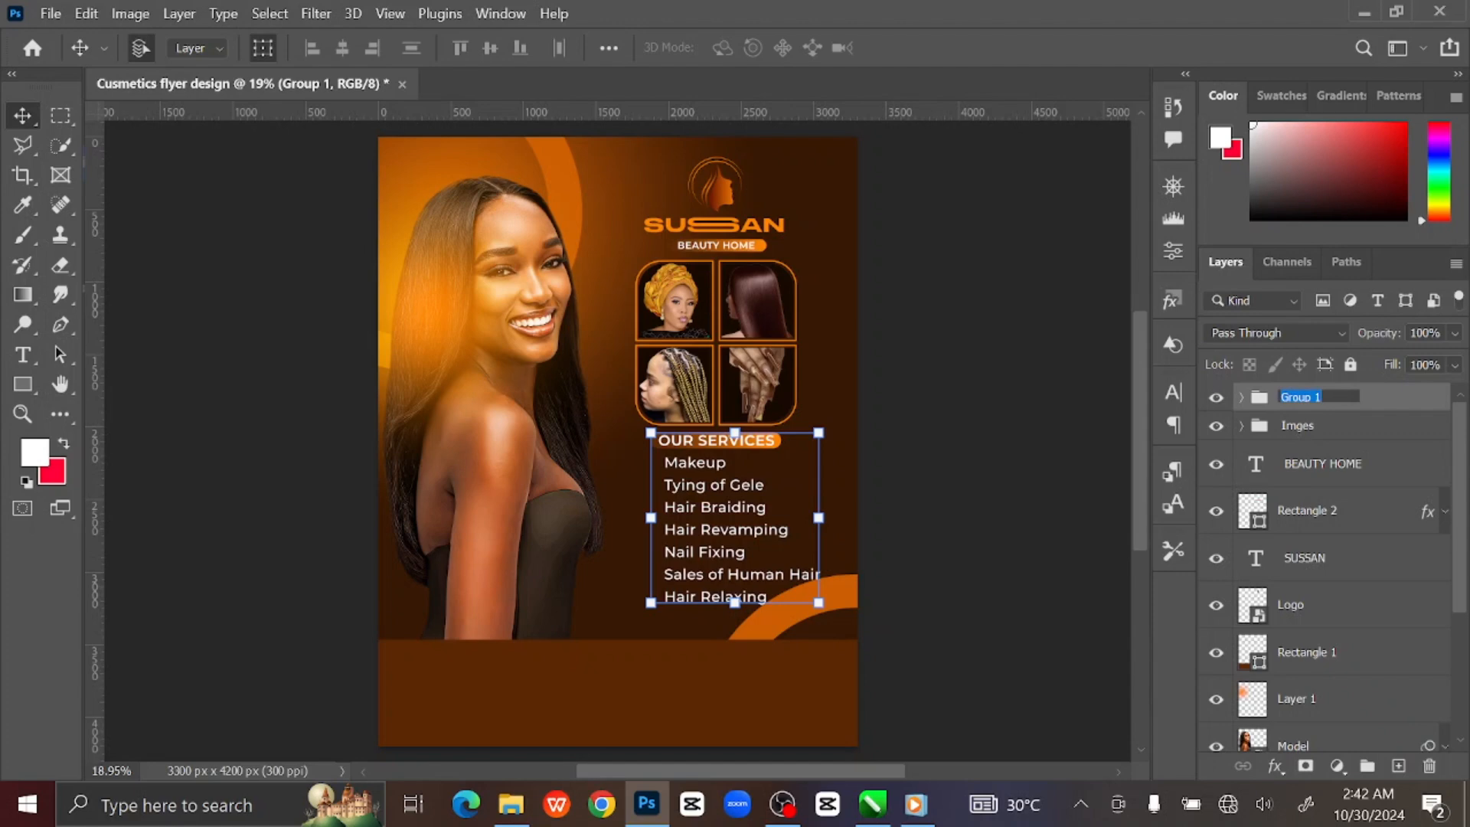
pyautogui.write('sERVICES')
pyautogui.press('Return')
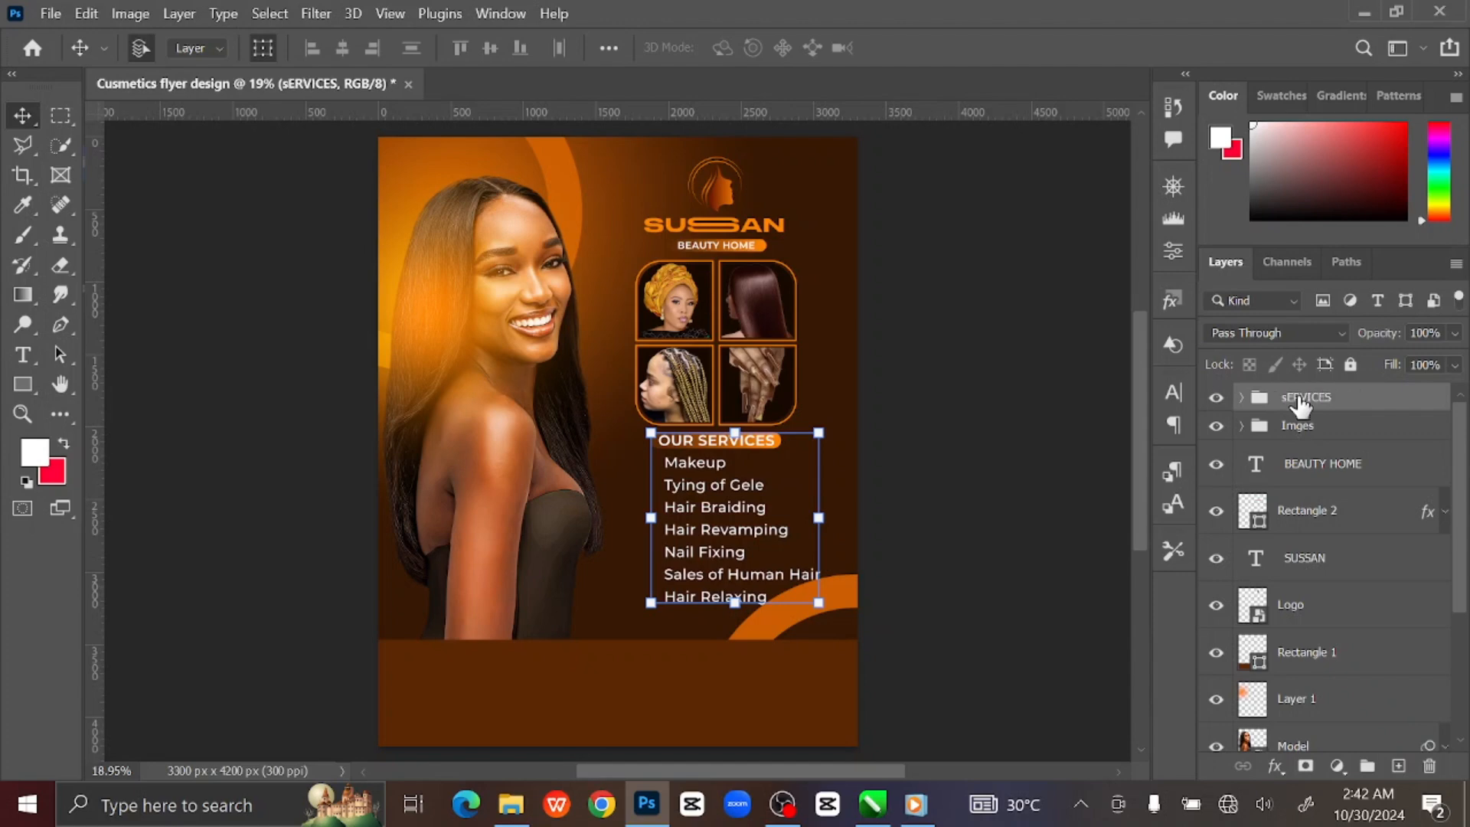
pyautogui.click(1009, 528)
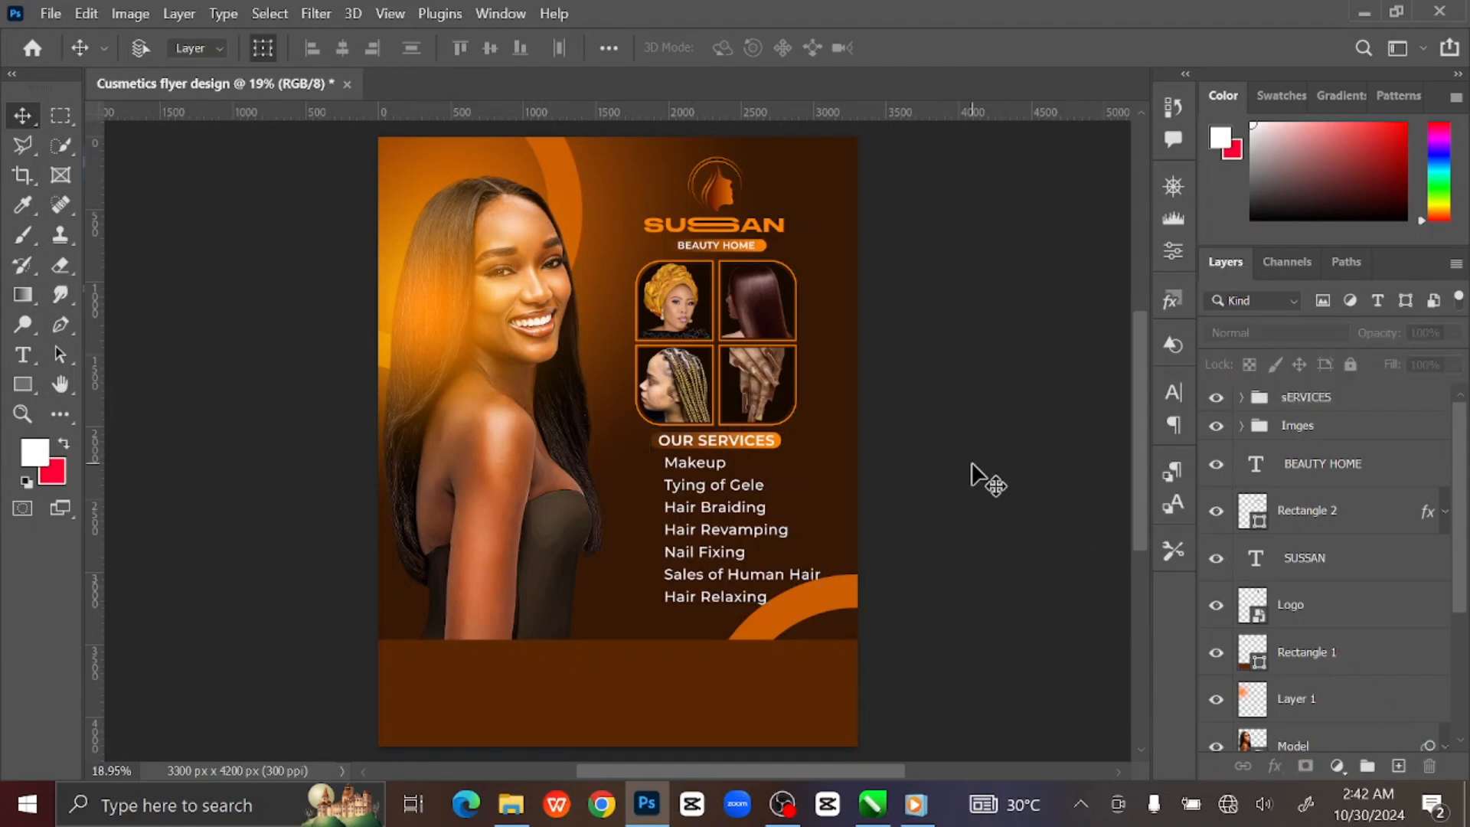
pyautogui.hotkey('ctrl', '+')
pyautogui.hotkey('ctrl', '+')
pyautogui.hotkey('ctrl', '+')
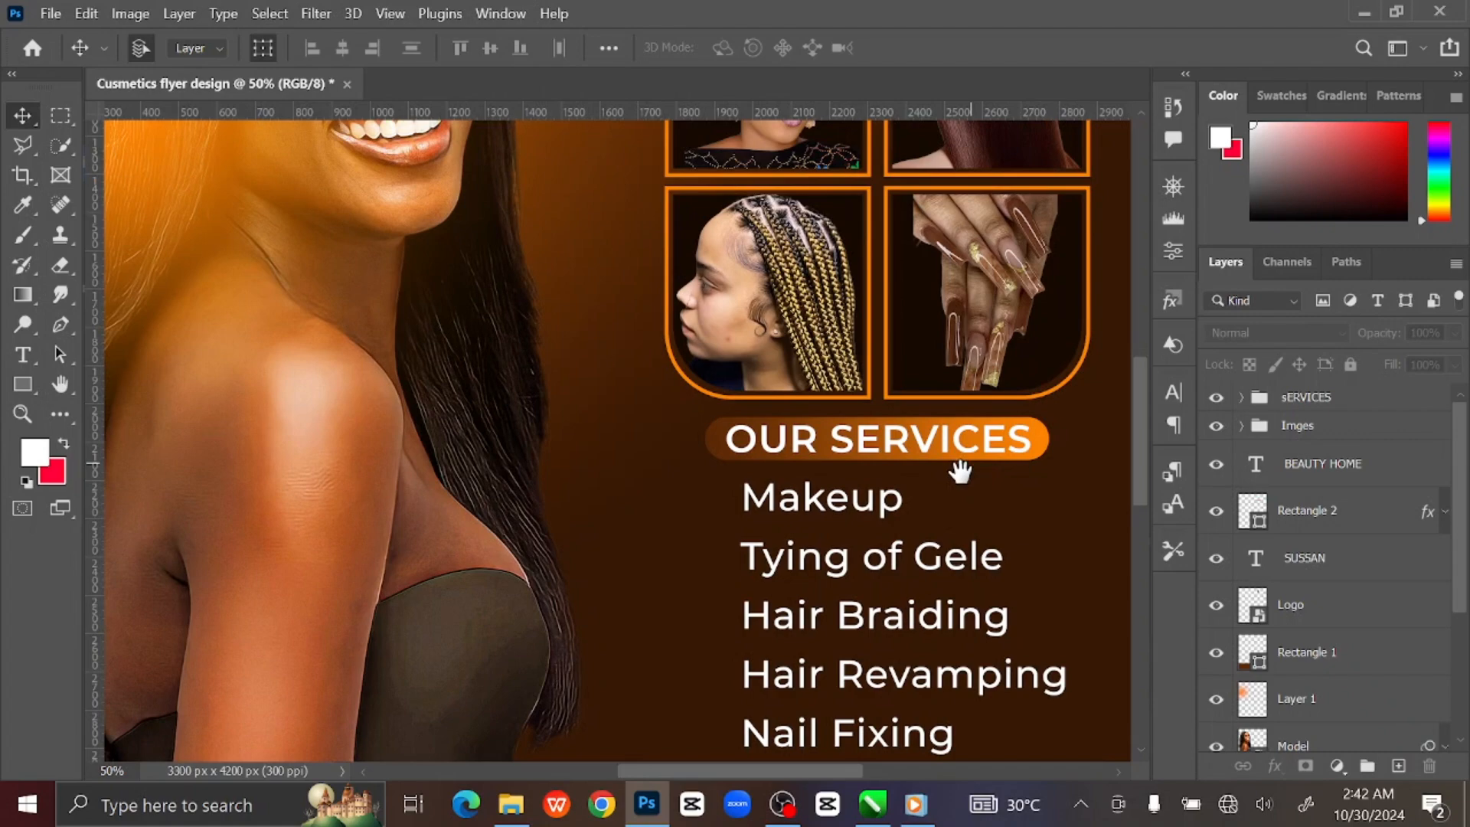
pyautogui.moveTo(960, 472); pyautogui.dragTo(764, 338)
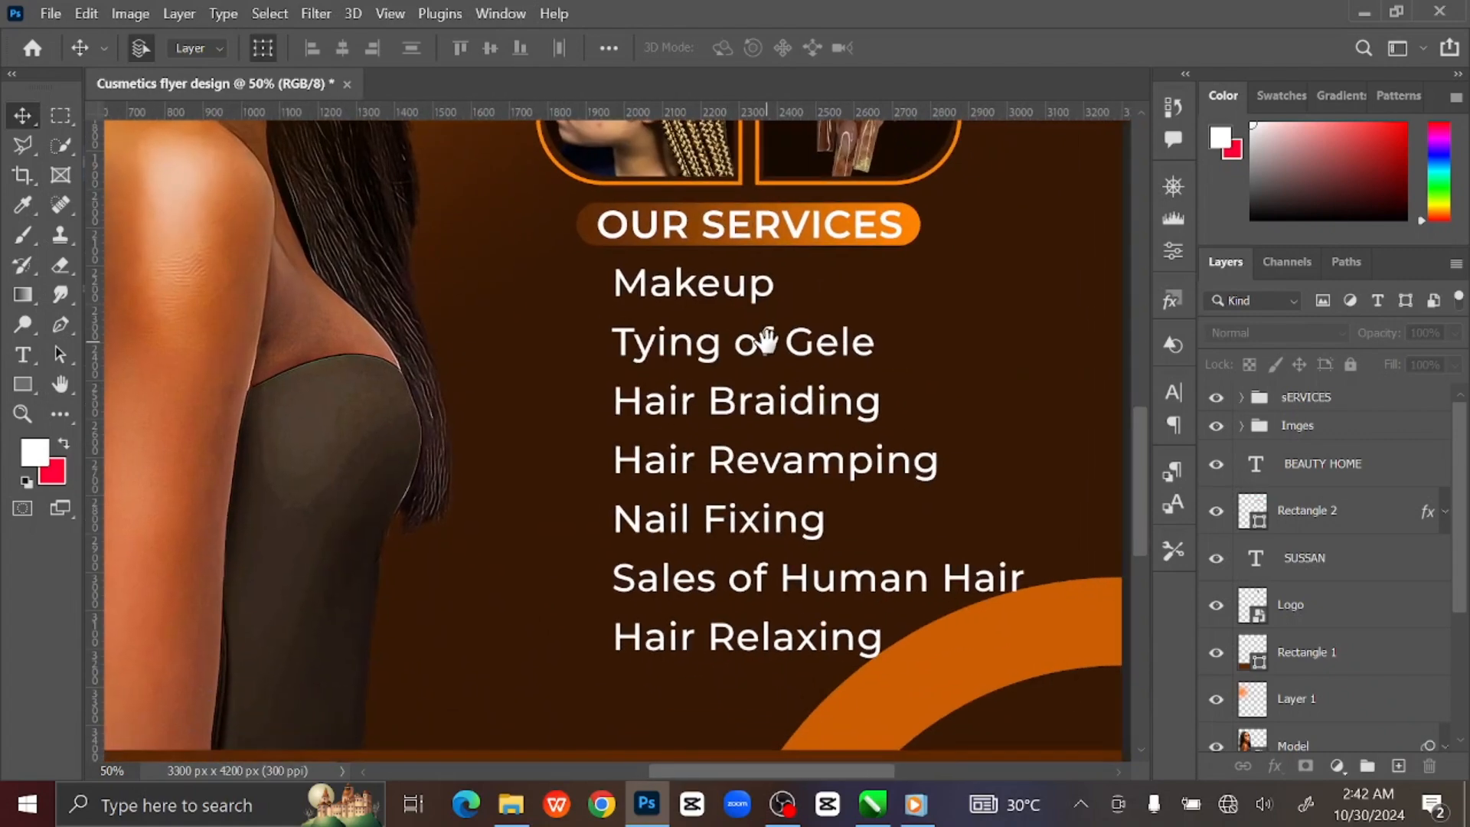
pyautogui.doubleClick(1309, 396)
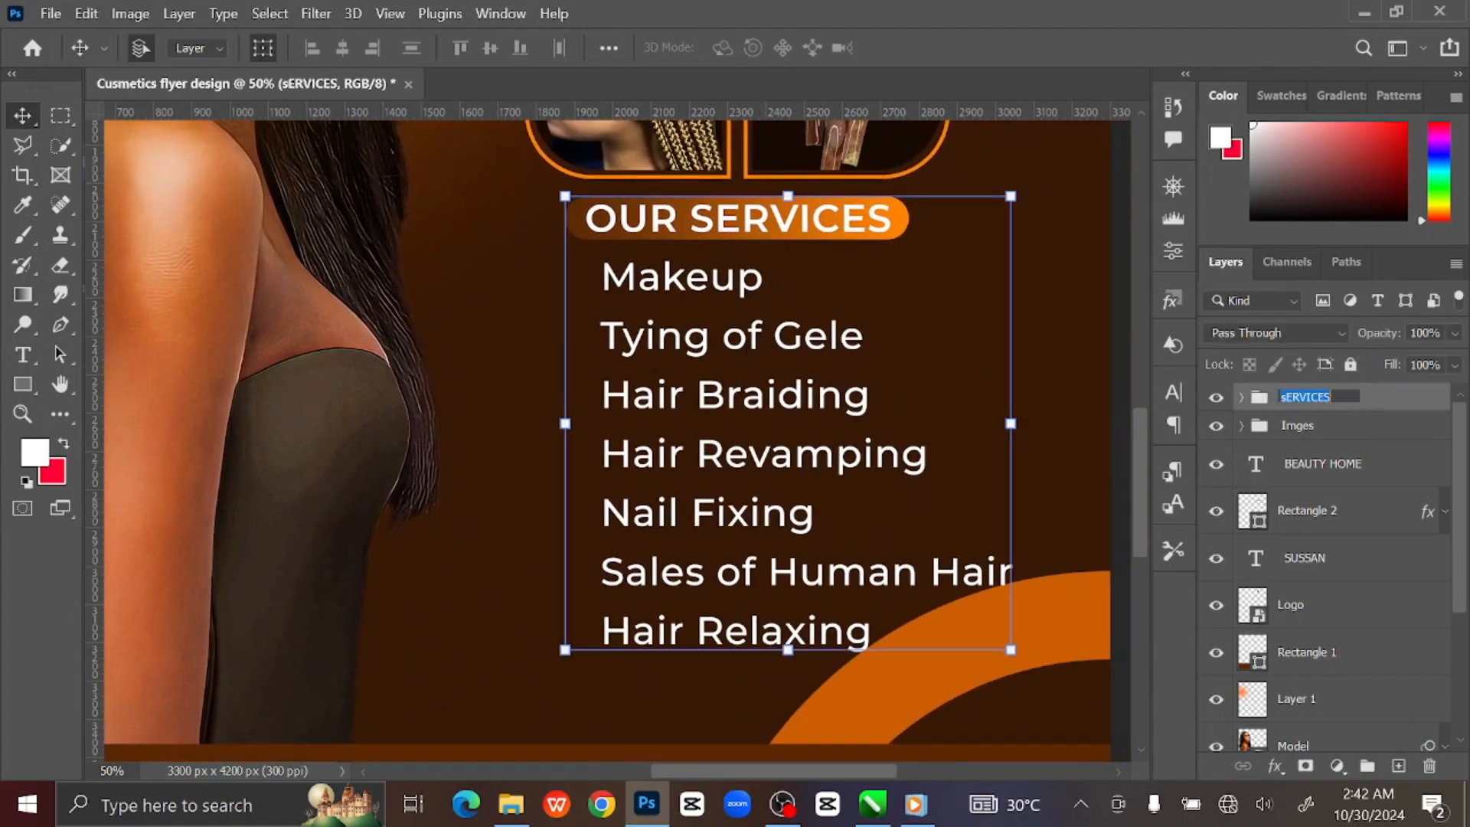
pyautogui.write('Services')
pyautogui.press('Return')
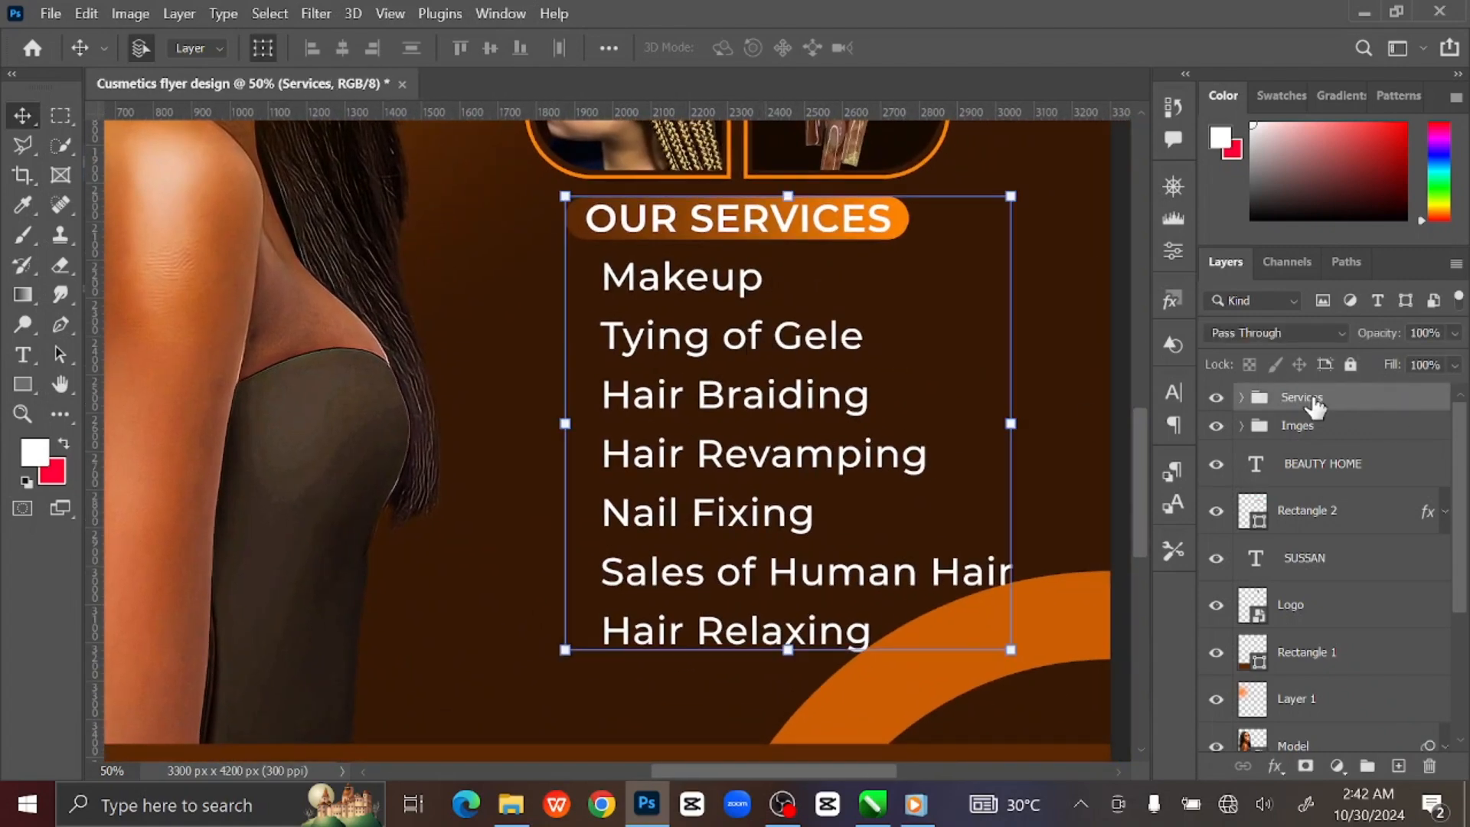
# Scale the Services group down to about 94%.
pyautogui.moveTo(1015, 652); pyautogui.dragTo(987, 629)
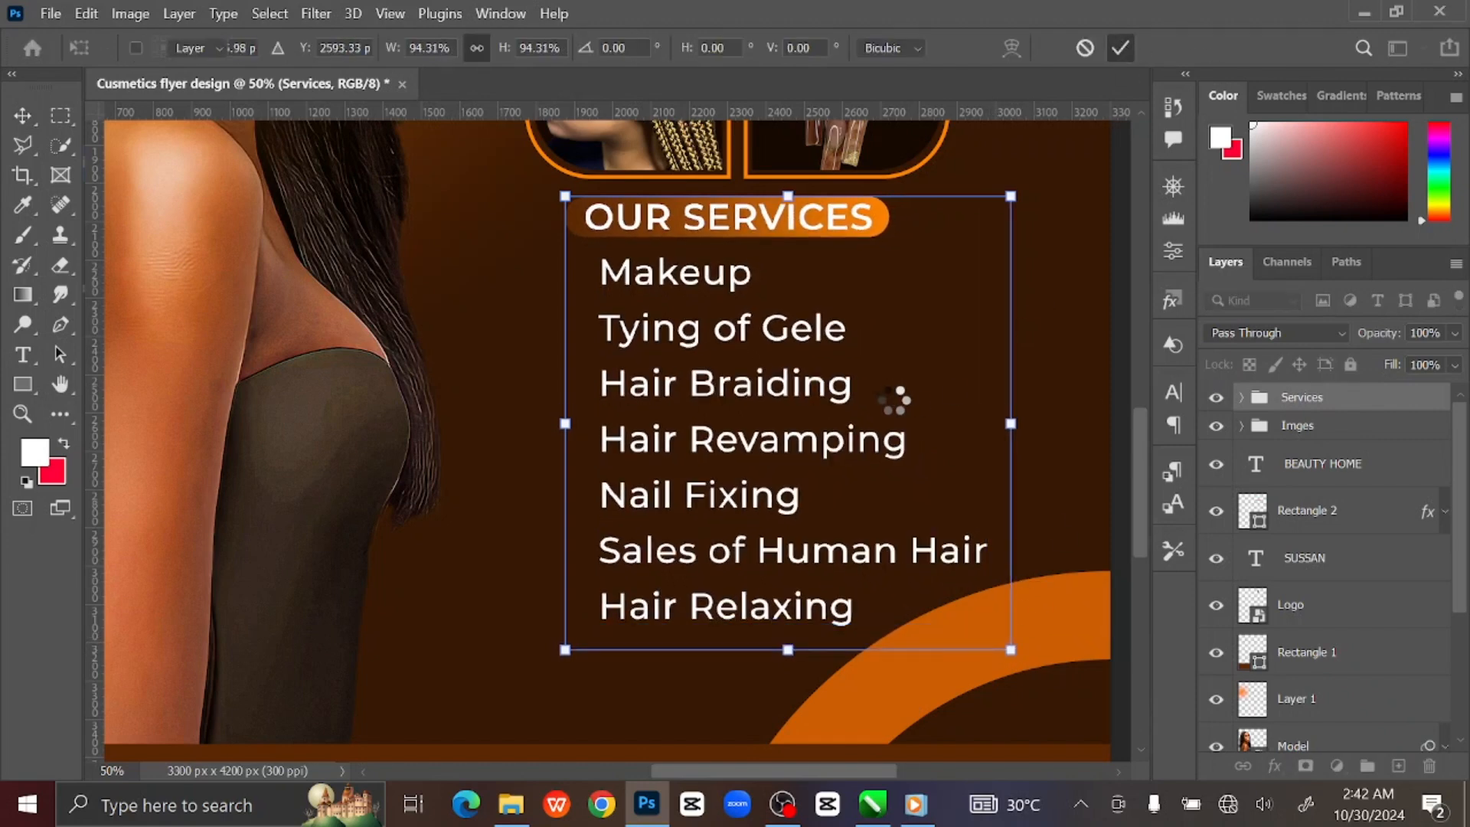
pyautogui.press('Return')
pyautogui.click(612, 417)
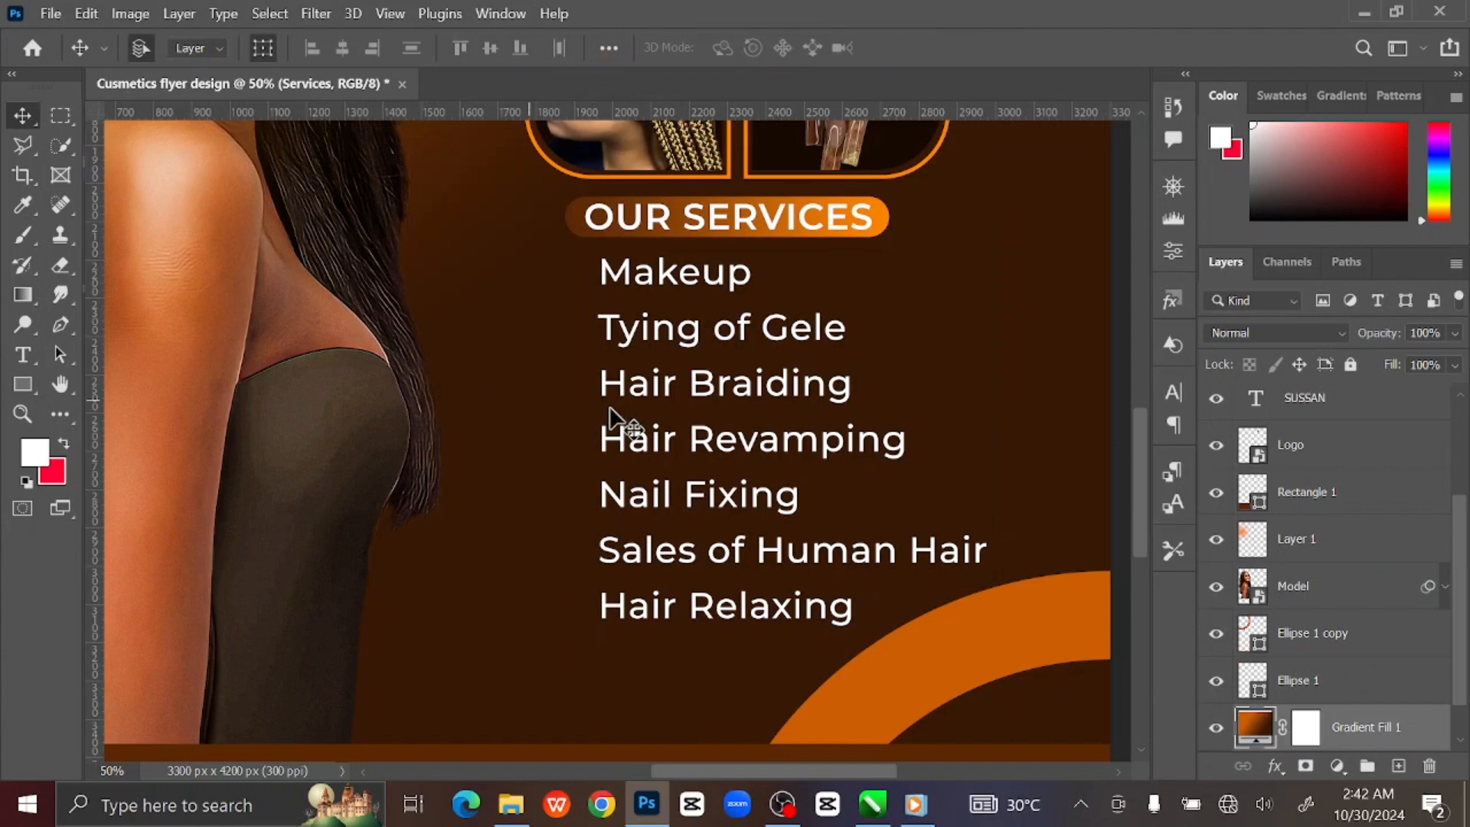
# Shift the services list slightly right and draw an orange triangle left of Makeup.
pyautogui.click(728, 343)
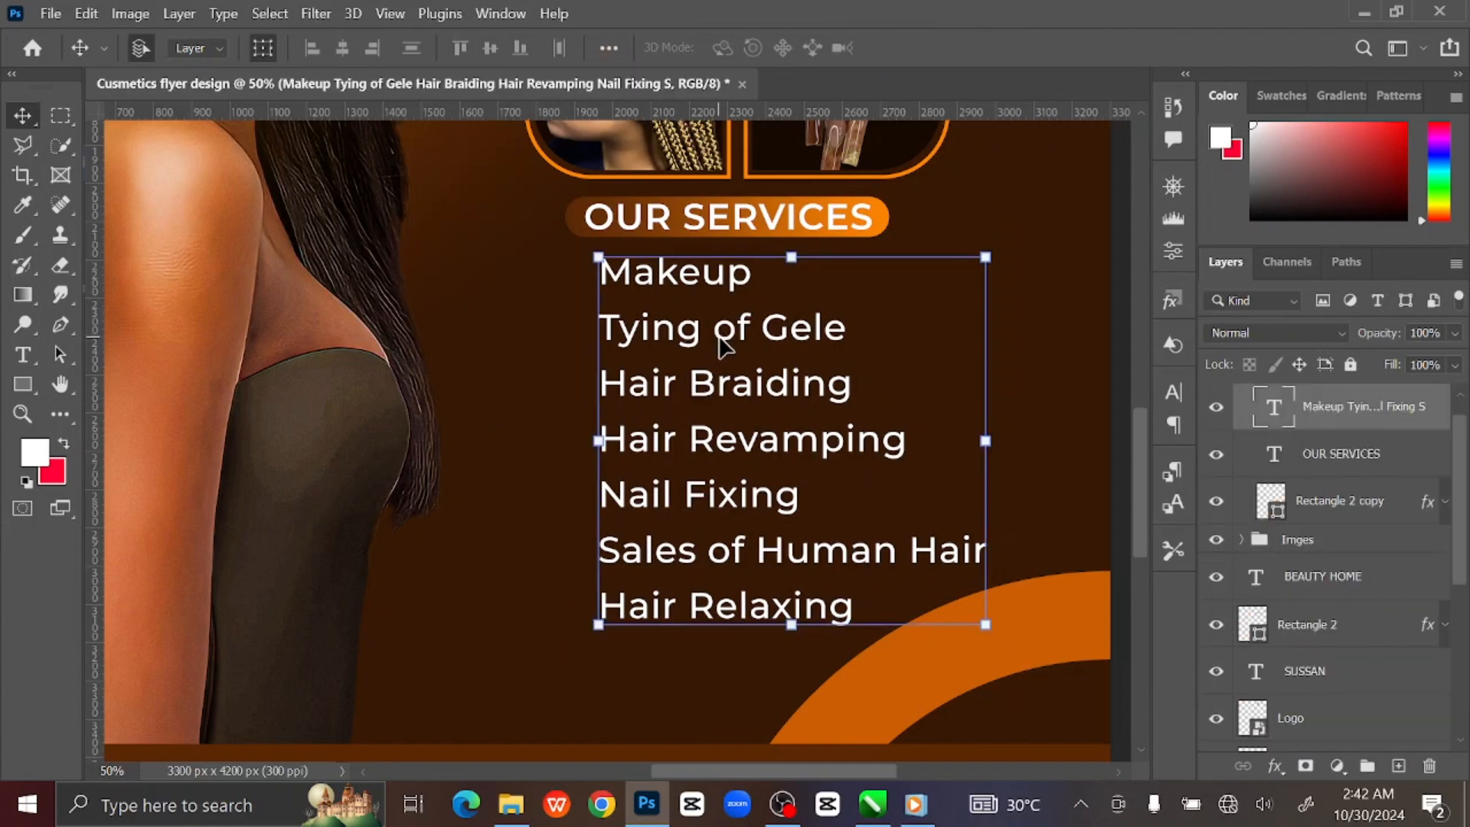
pyautogui.moveTo(723, 346); pyautogui.dragTo(732, 346)
pyautogui.click(1398, 766)
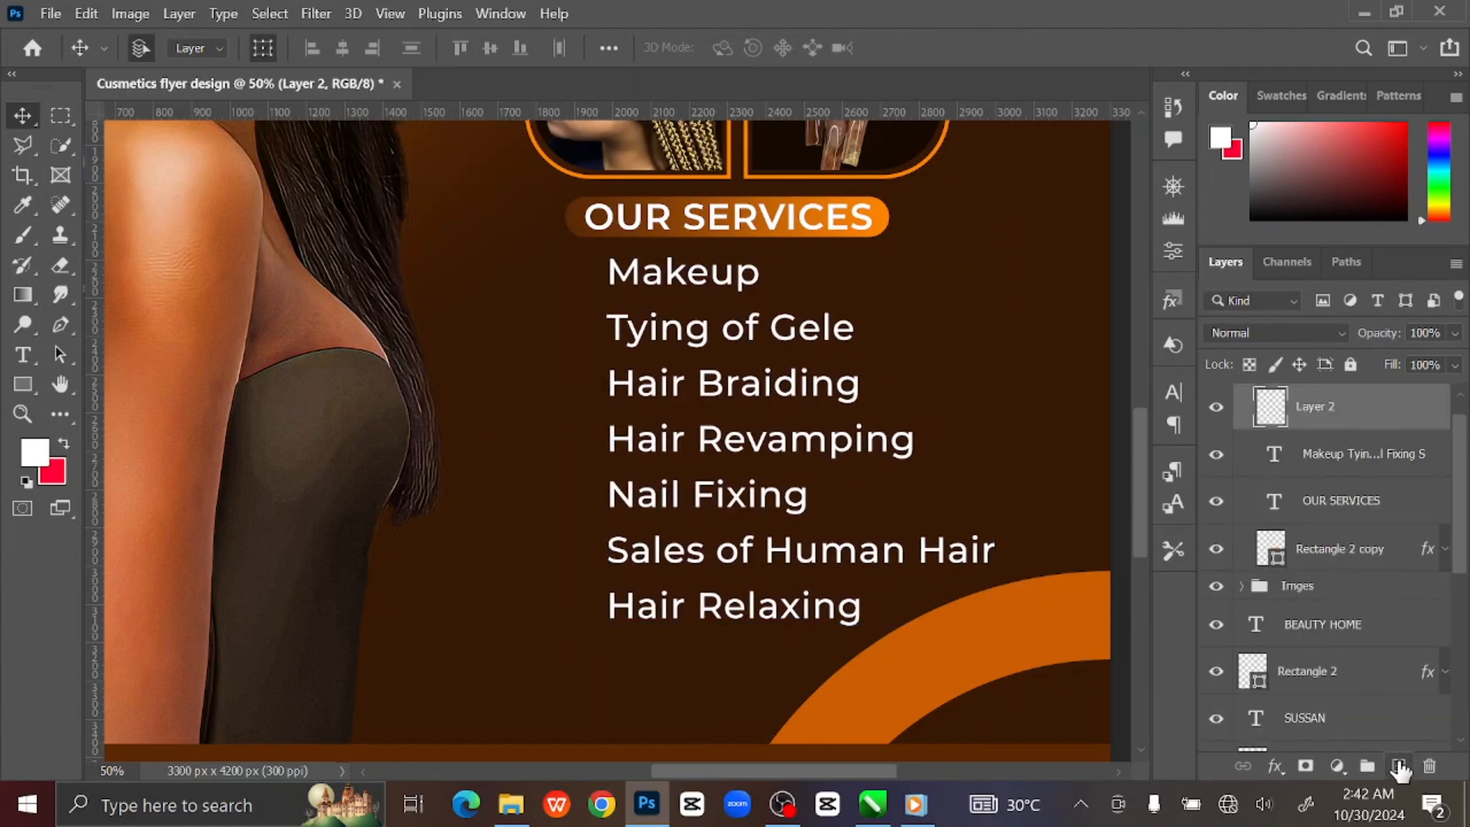
pyautogui.click(24, 387)
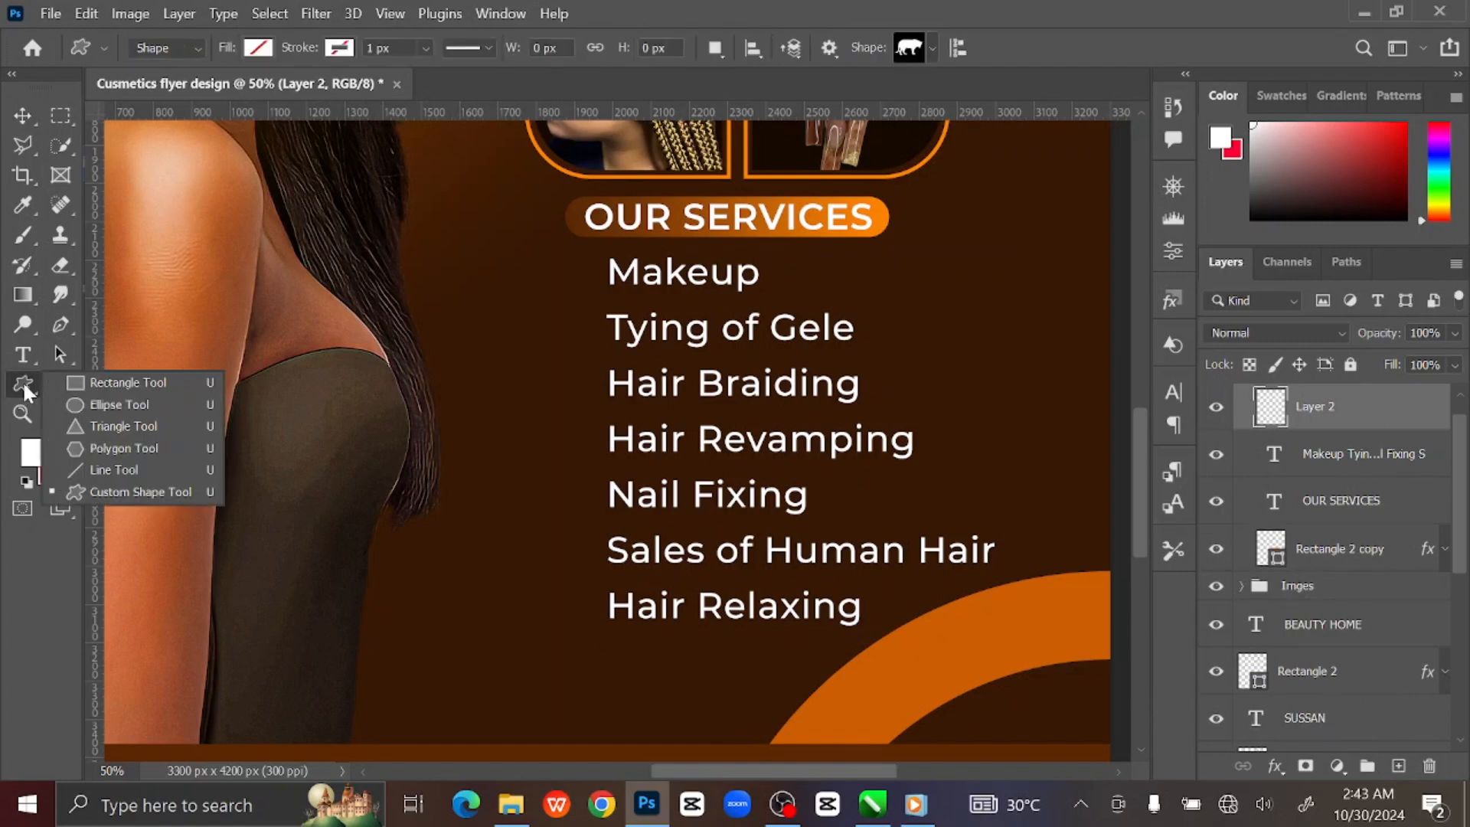
pyautogui.click(125, 427)
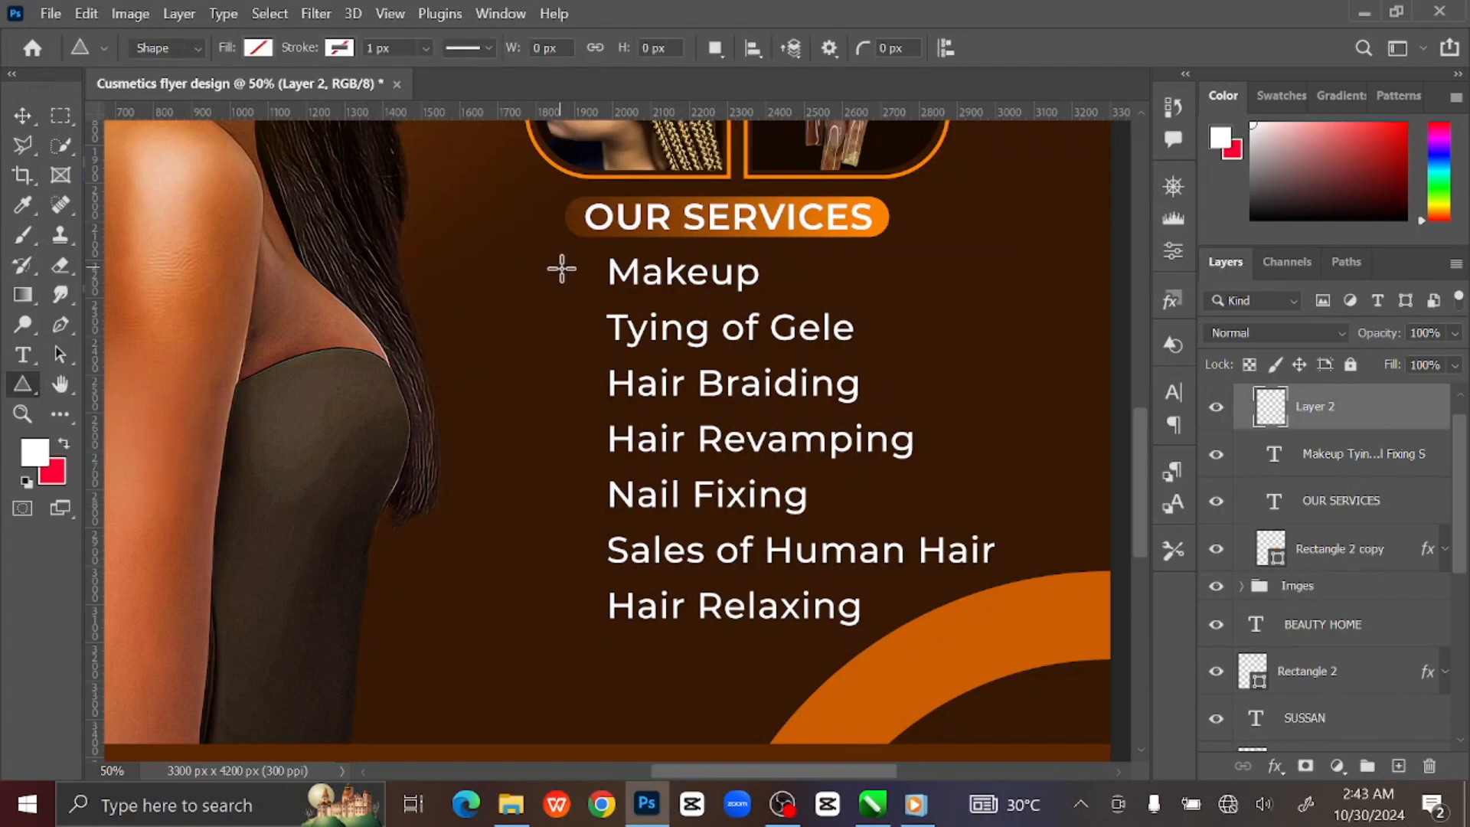
pyautogui.moveTo(557, 268); pyautogui.dragTo(610, 298)
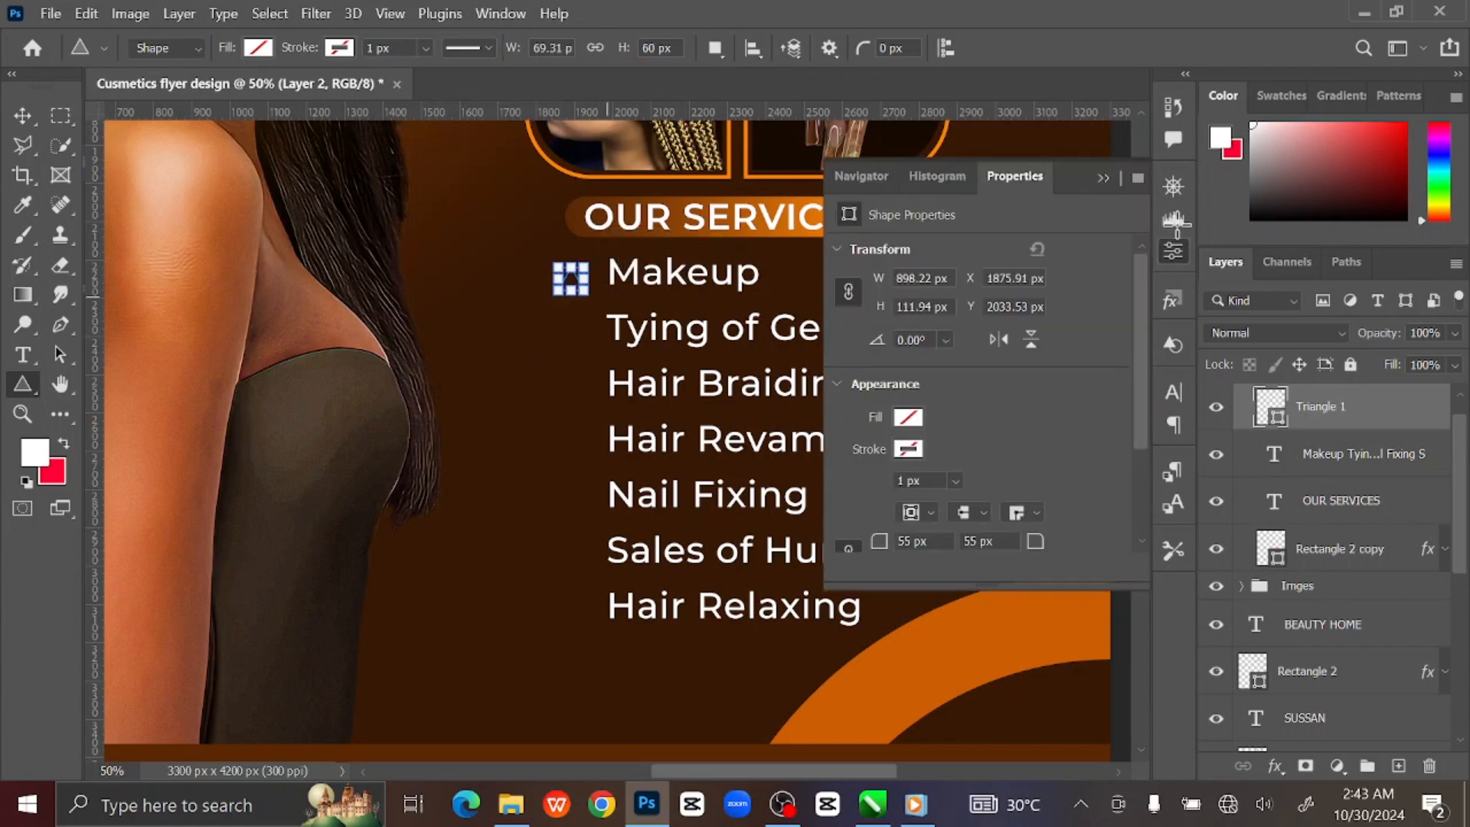
pyautogui.click(258, 47)
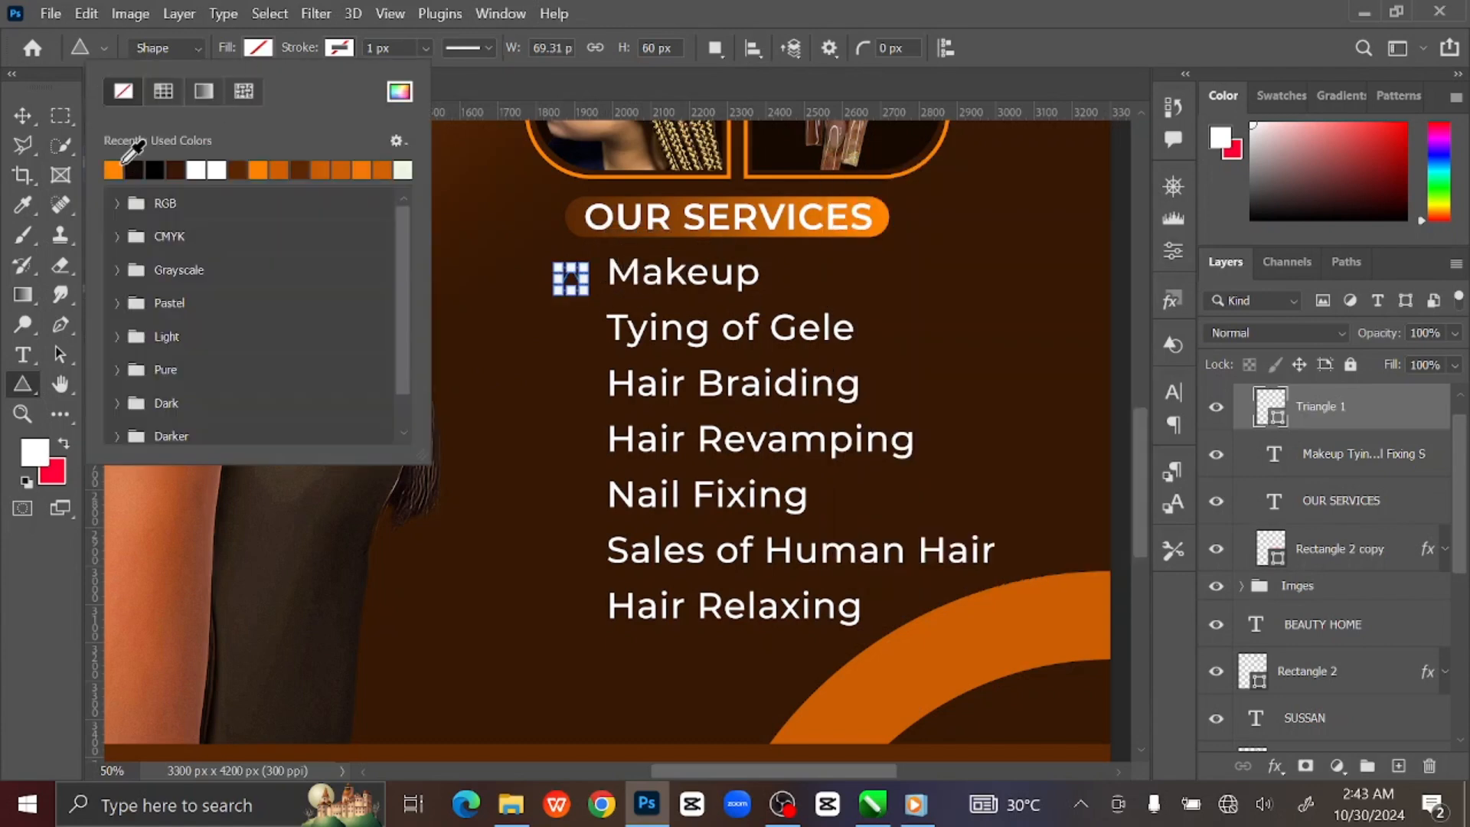
pyautogui.click(115, 167)
pyautogui.click(255, 54)
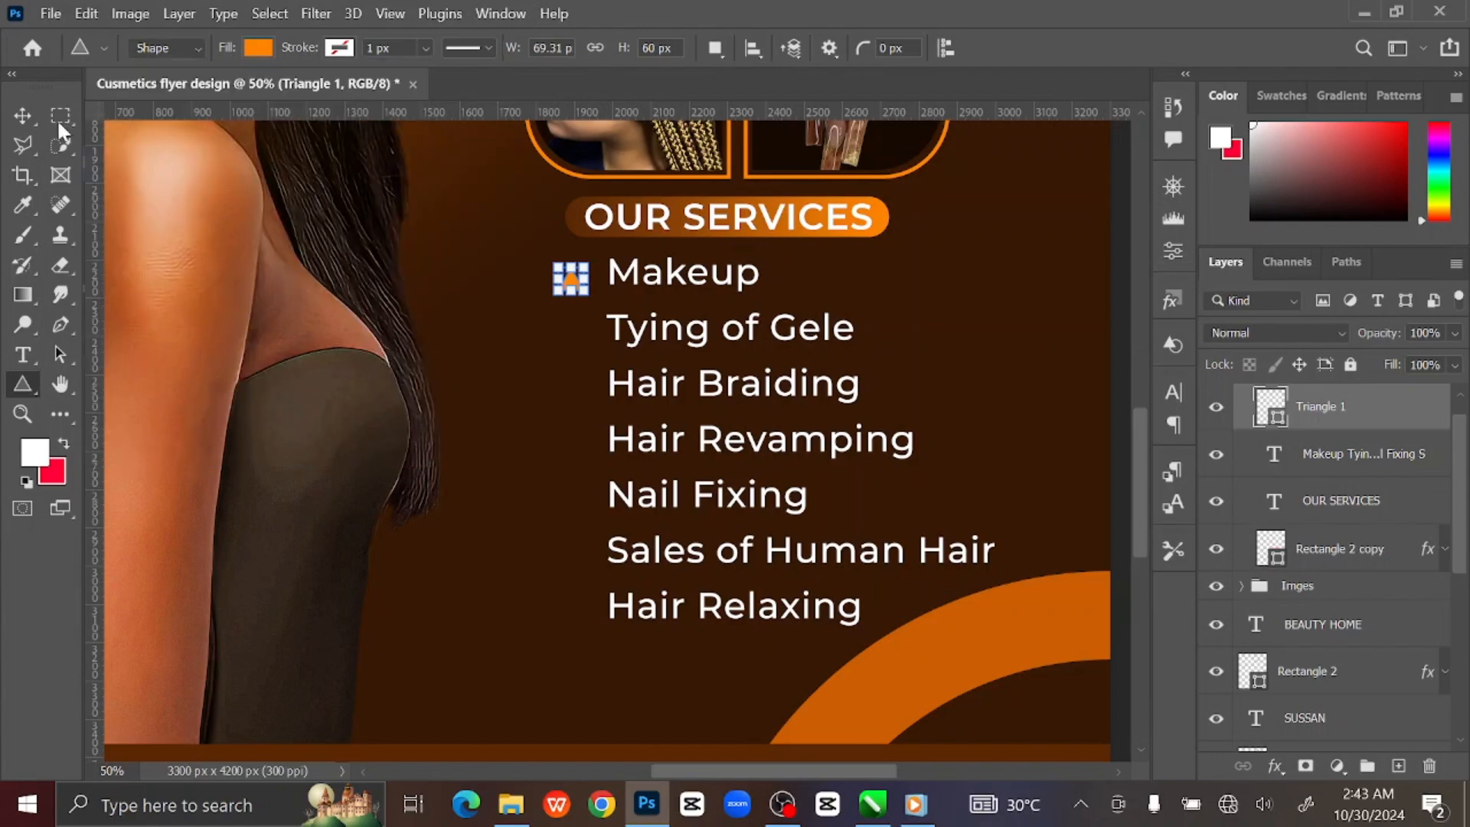
# Rotate the triangle 90° to point right and place it beside Makeup.
pyautogui.click(23, 114)
pyautogui.hotkey('ctrl', '+')
pyautogui.hotkey('ctrl', '+')
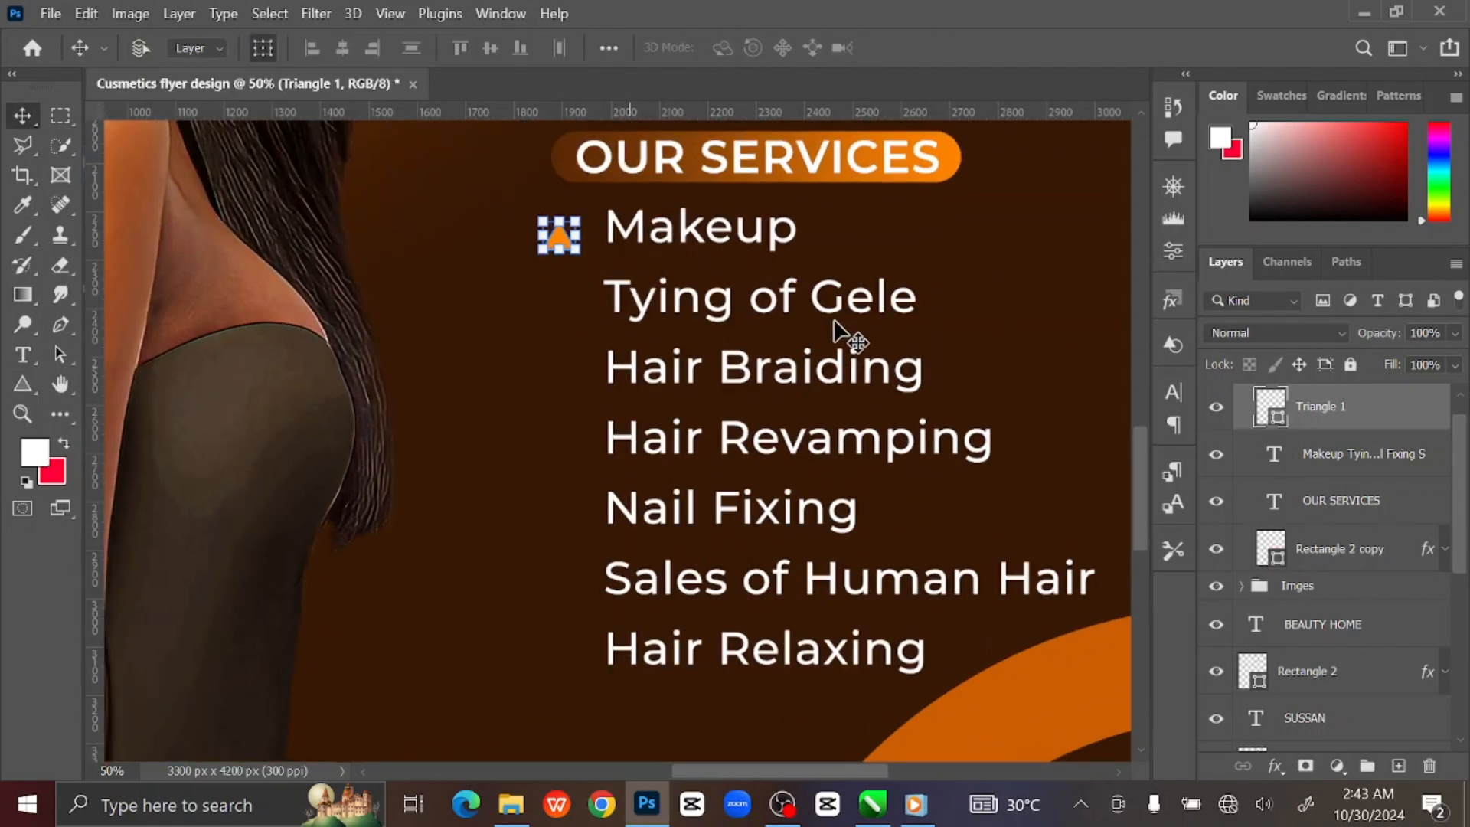
pyautogui.moveTo(859, 364); pyautogui.dragTo(640, 522)
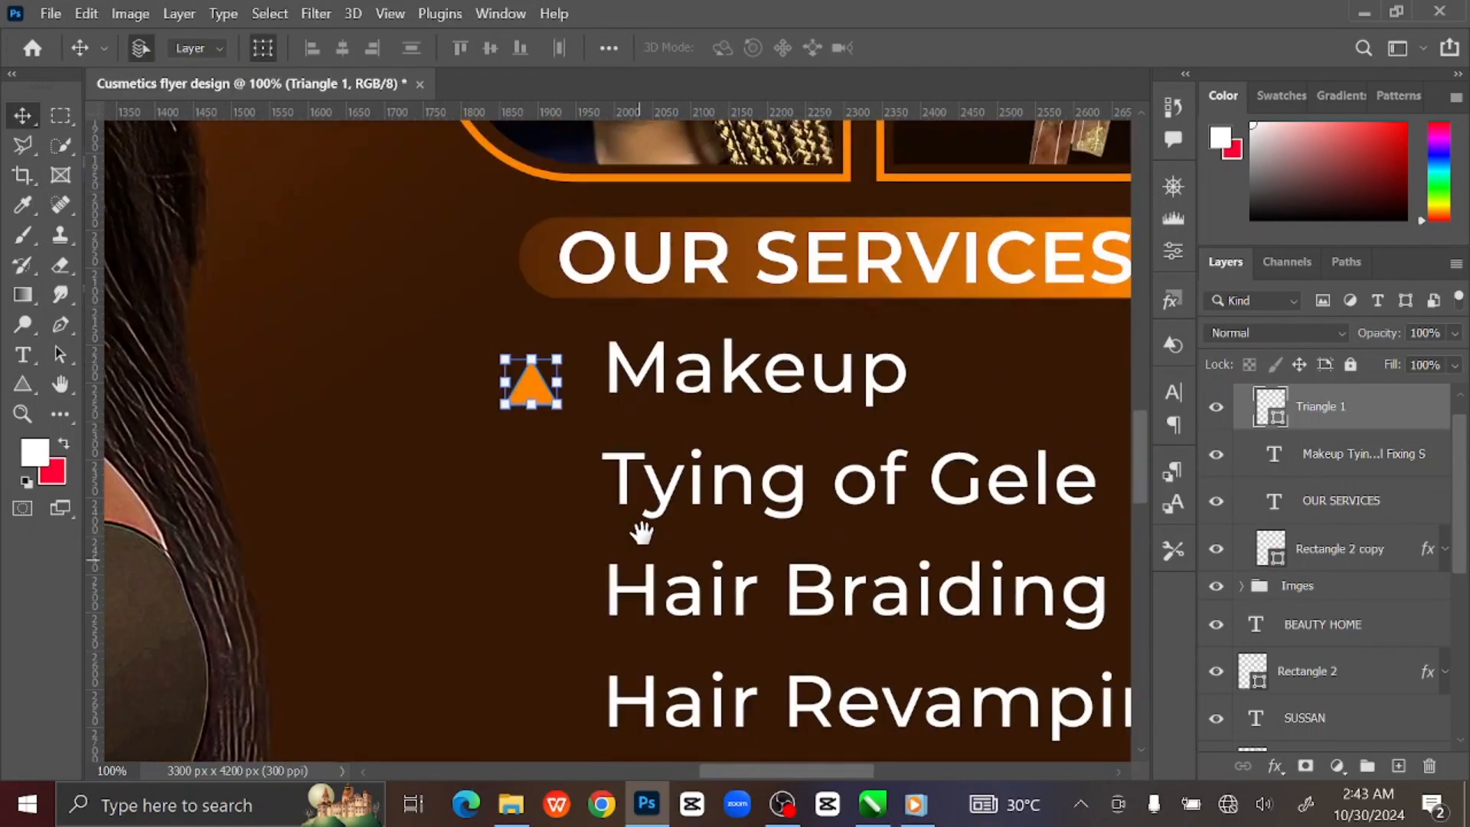
pyautogui.click(556, 404)
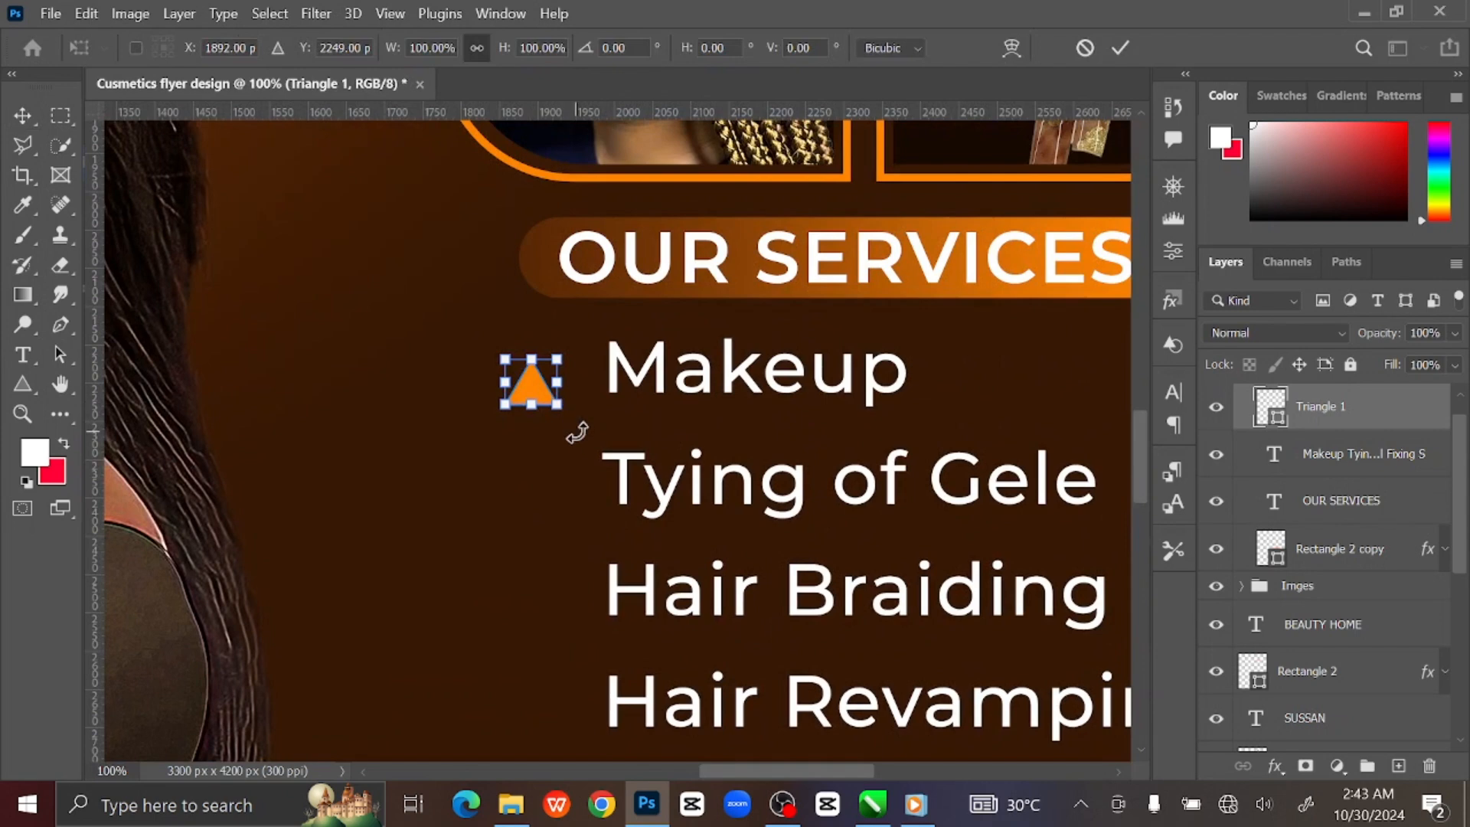
pyautogui.moveTo(577, 432); pyautogui.dragTo(491, 415)
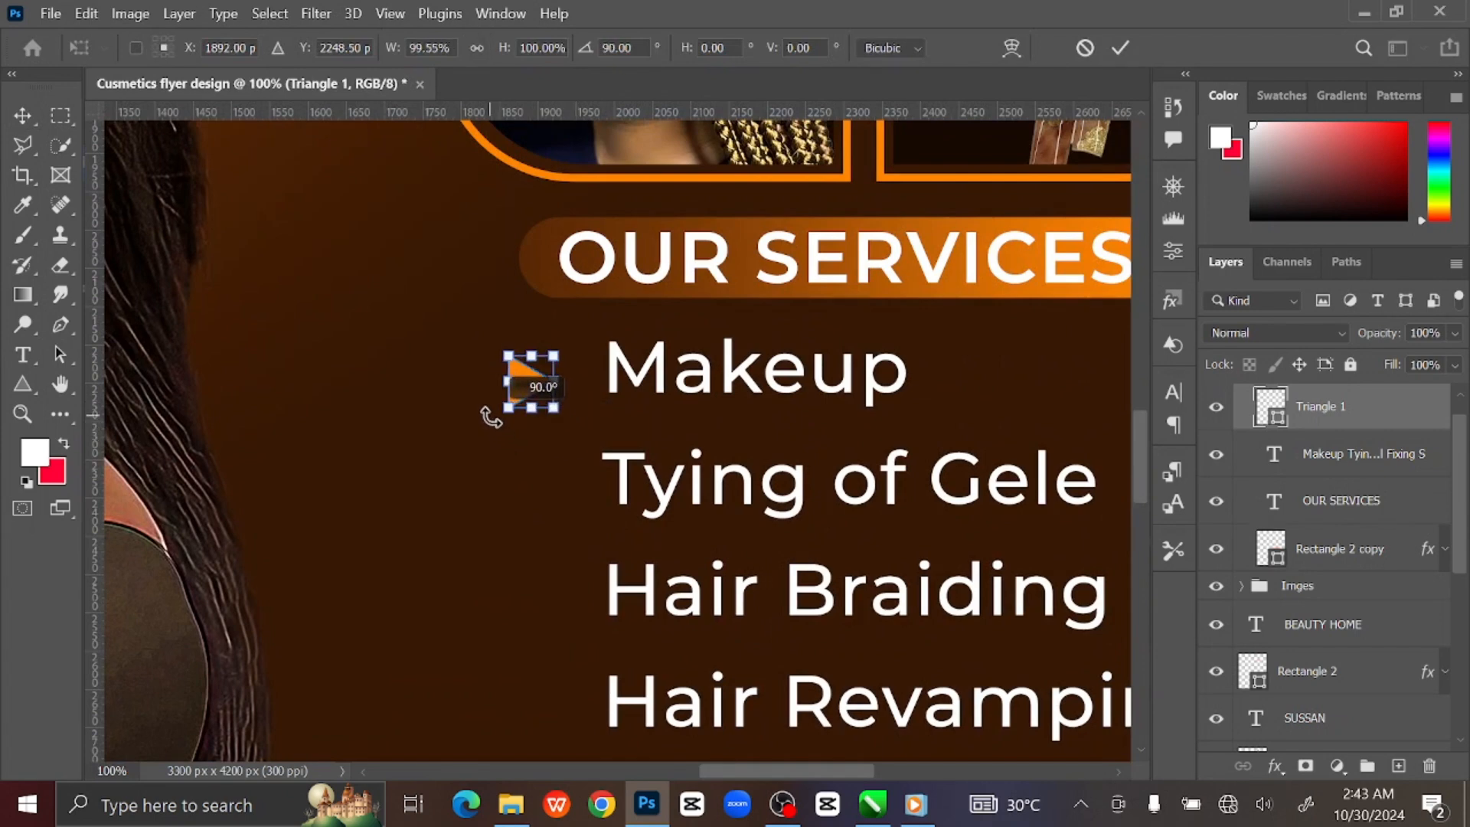
pyautogui.click(1120, 47)
pyautogui.moveTo(552, 382); pyautogui.dragTo(576, 374)
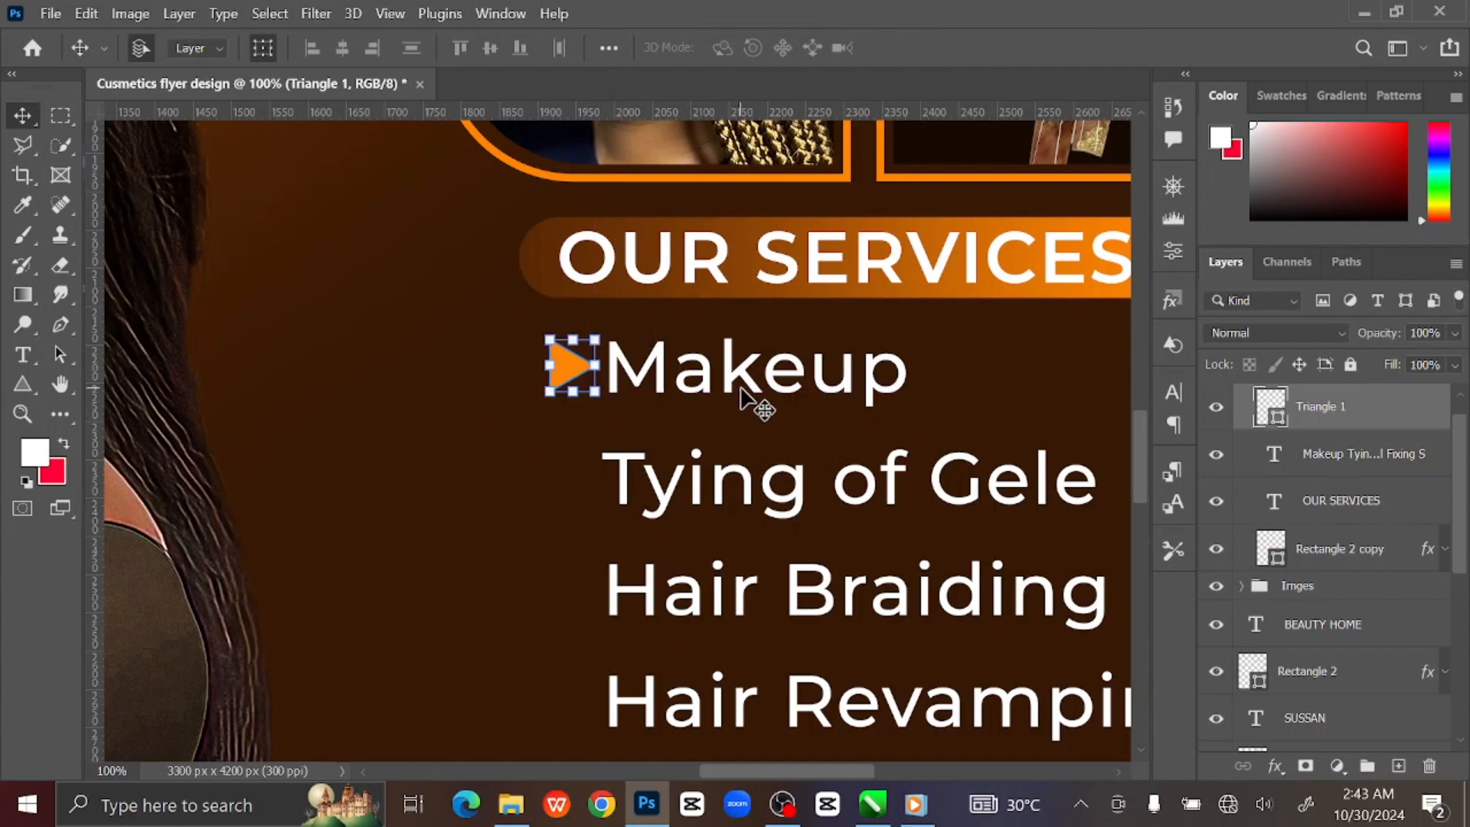
pyautogui.hotkey('ctrl', '0')
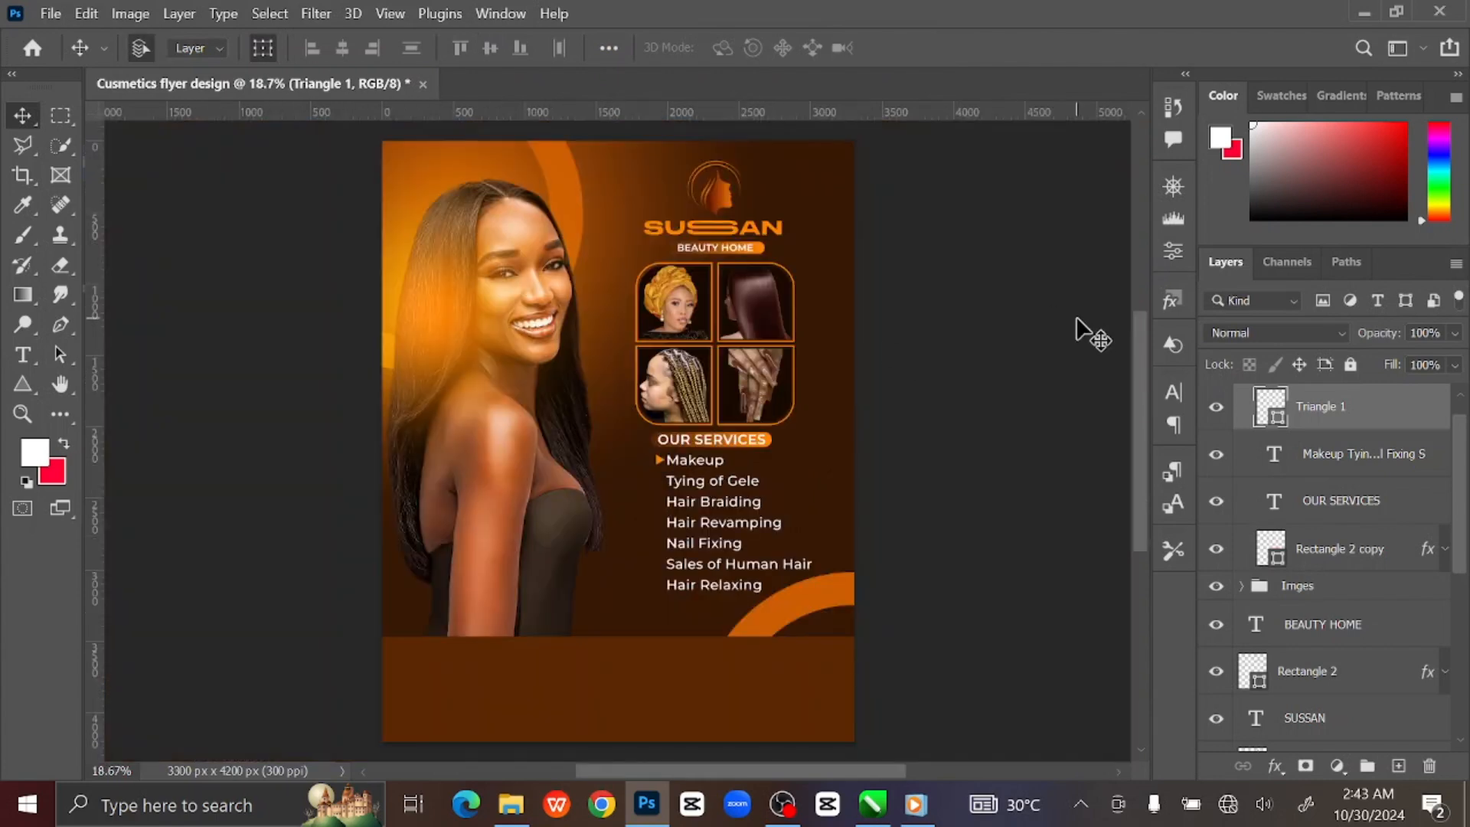
# Shrink the orange triangle bullet beside Makeup to about 78%.
pyautogui.click(1014, 307)
pyautogui.hotkey('ctrl', '+')
pyautogui.hotkey('ctrl', '+')
pyautogui.hotkey('ctrl', '+')
pyautogui.hotkey('ctrl', '+')
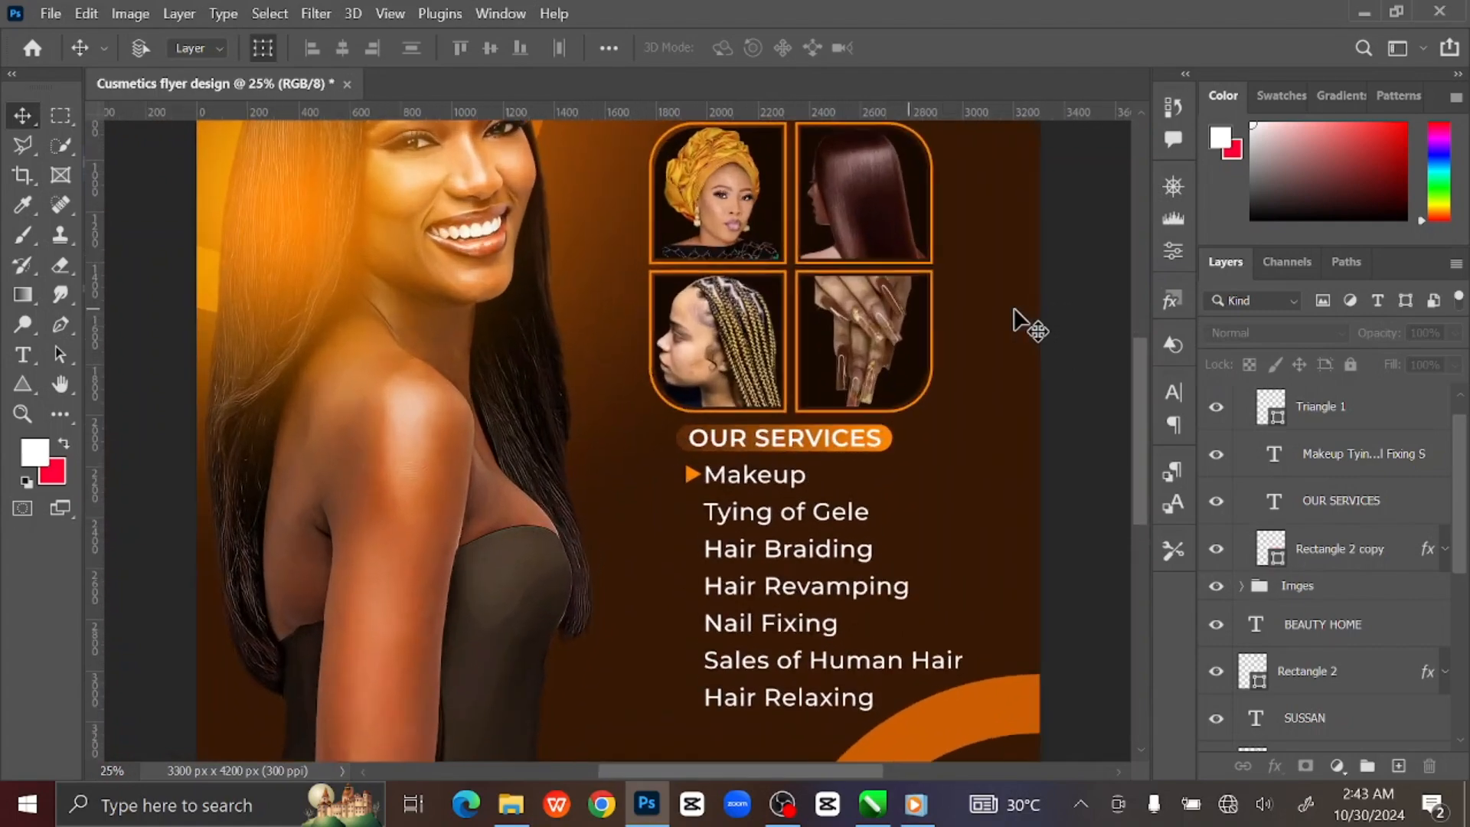
pyautogui.hotkey('ctrl', '+')
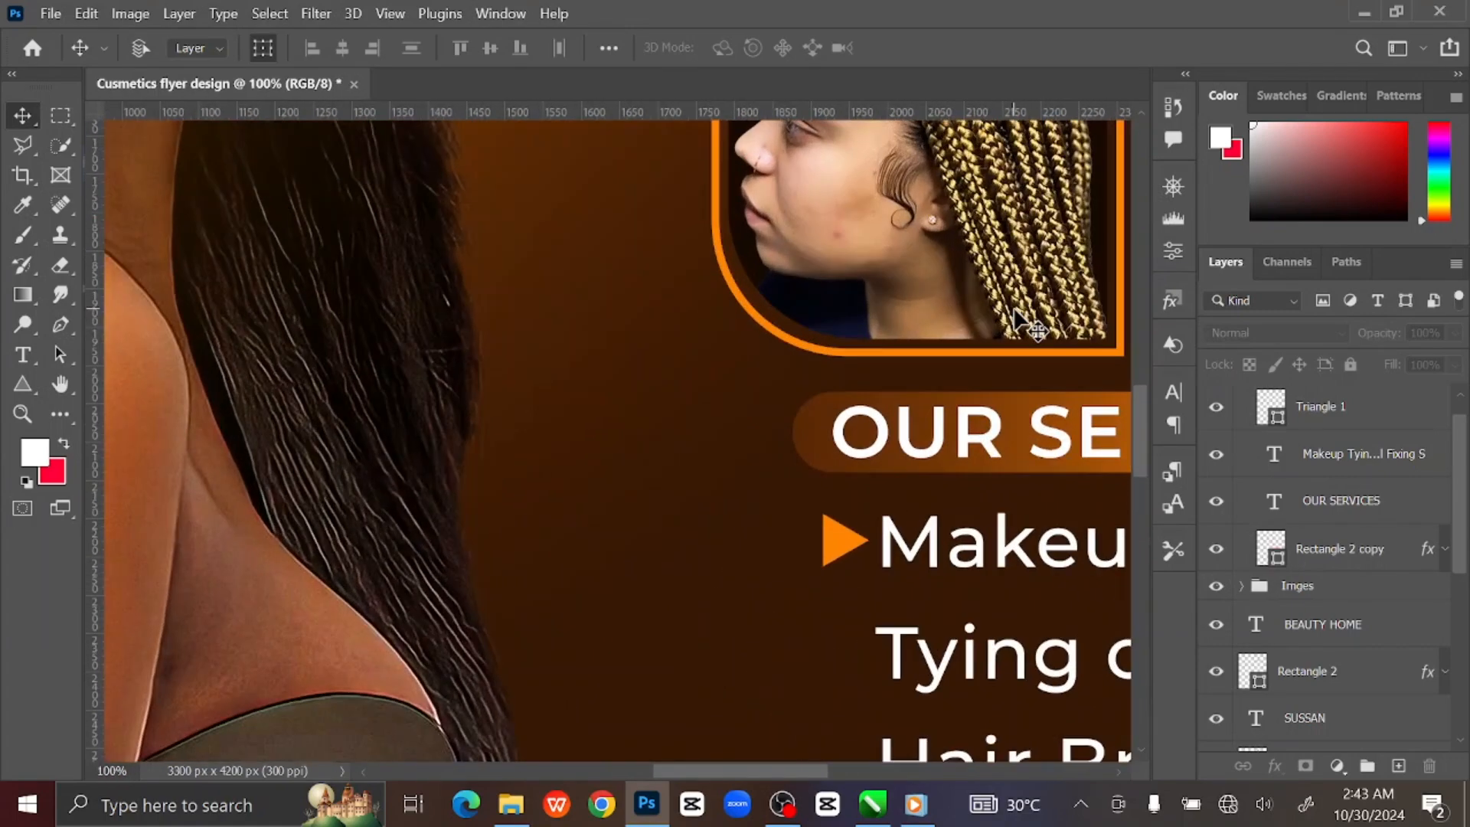
pyautogui.hotkey('ctrl', '+')
pyautogui.moveTo(1023, 384); pyautogui.dragTo(679, 178)
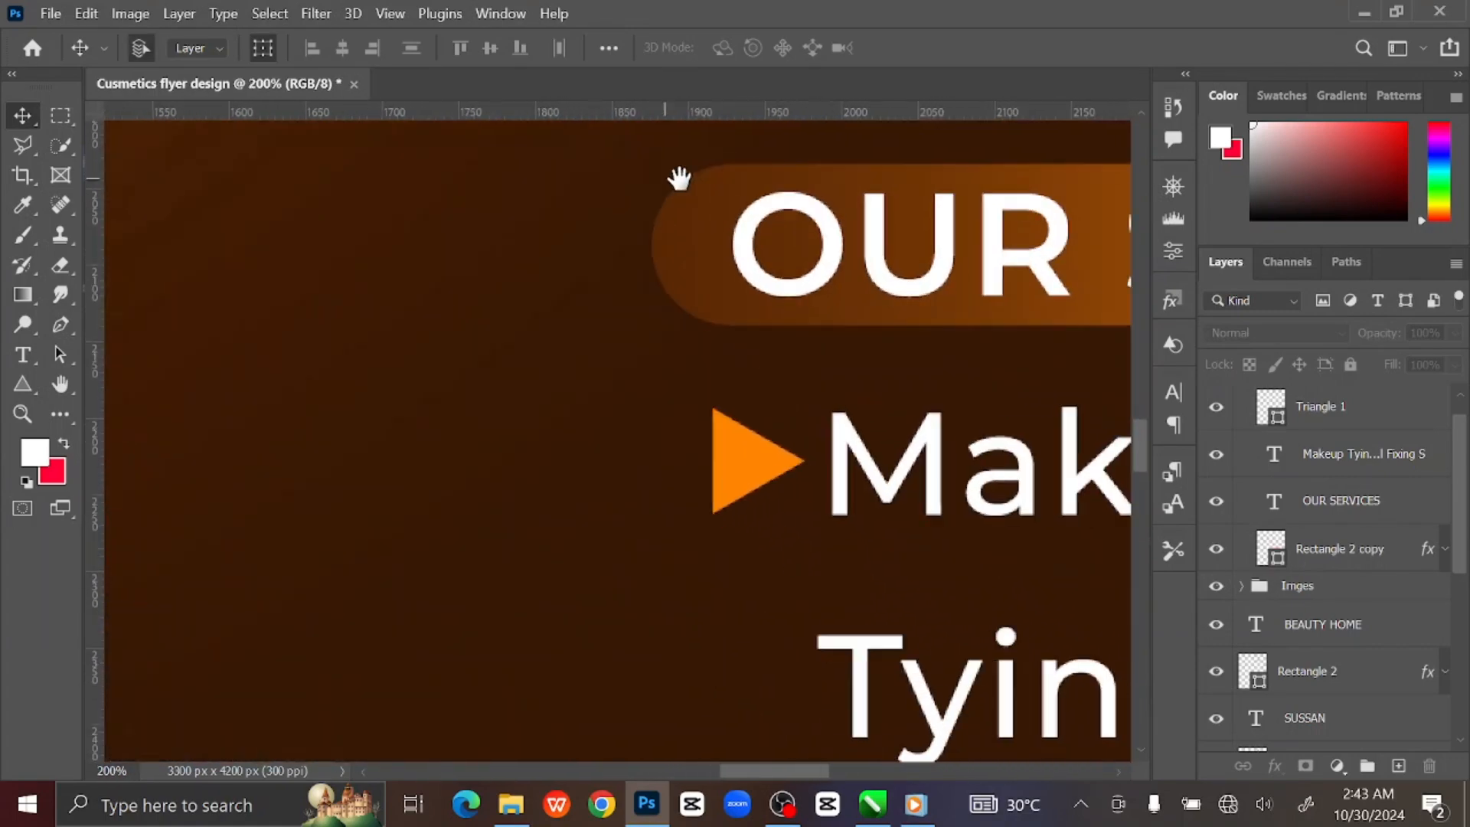
pyautogui.click(698, 417)
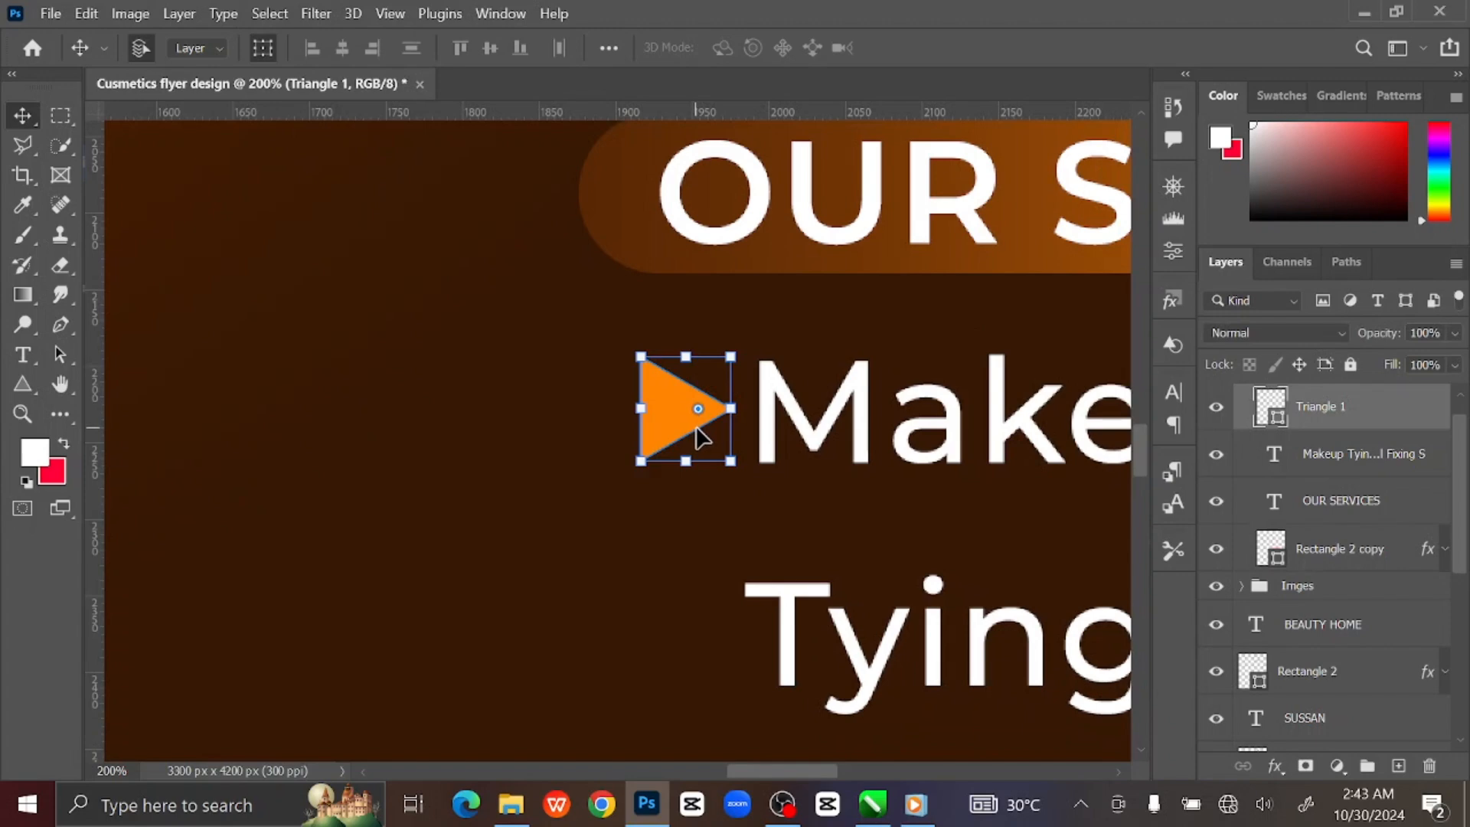
pyautogui.moveTo(731, 461); pyautogui.dragTo(721, 457)
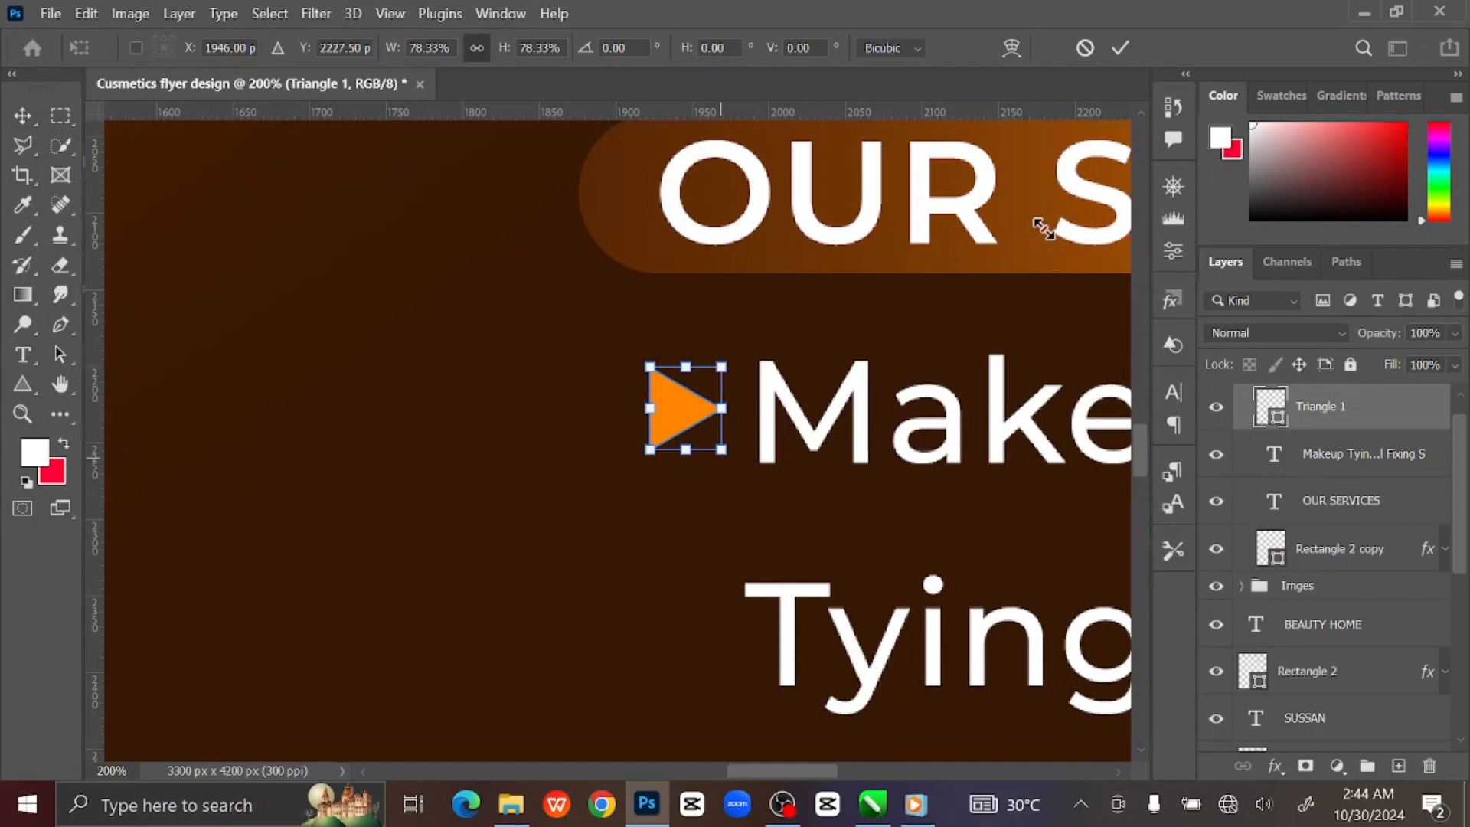
pyautogui.click(1120, 49)
# Nudge the triangle bullet right so it sits snugly beside Makeup.
pyautogui.moveTo(860, 422); pyautogui.dragTo(825, 350)
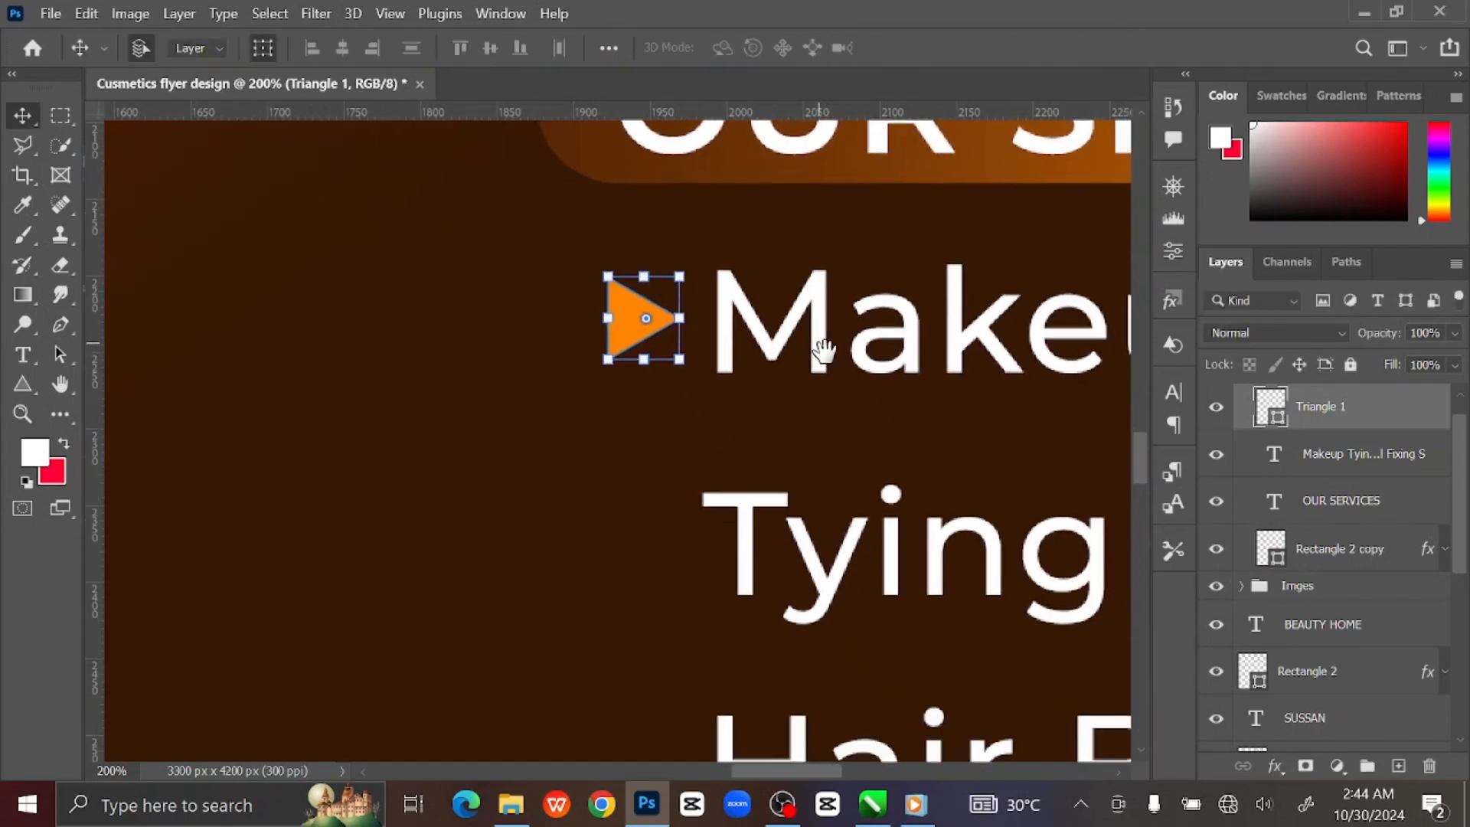
pyautogui.press('Right')
pyautogui.press('Right')
pyautogui.press('Right')
pyautogui.press('Right')
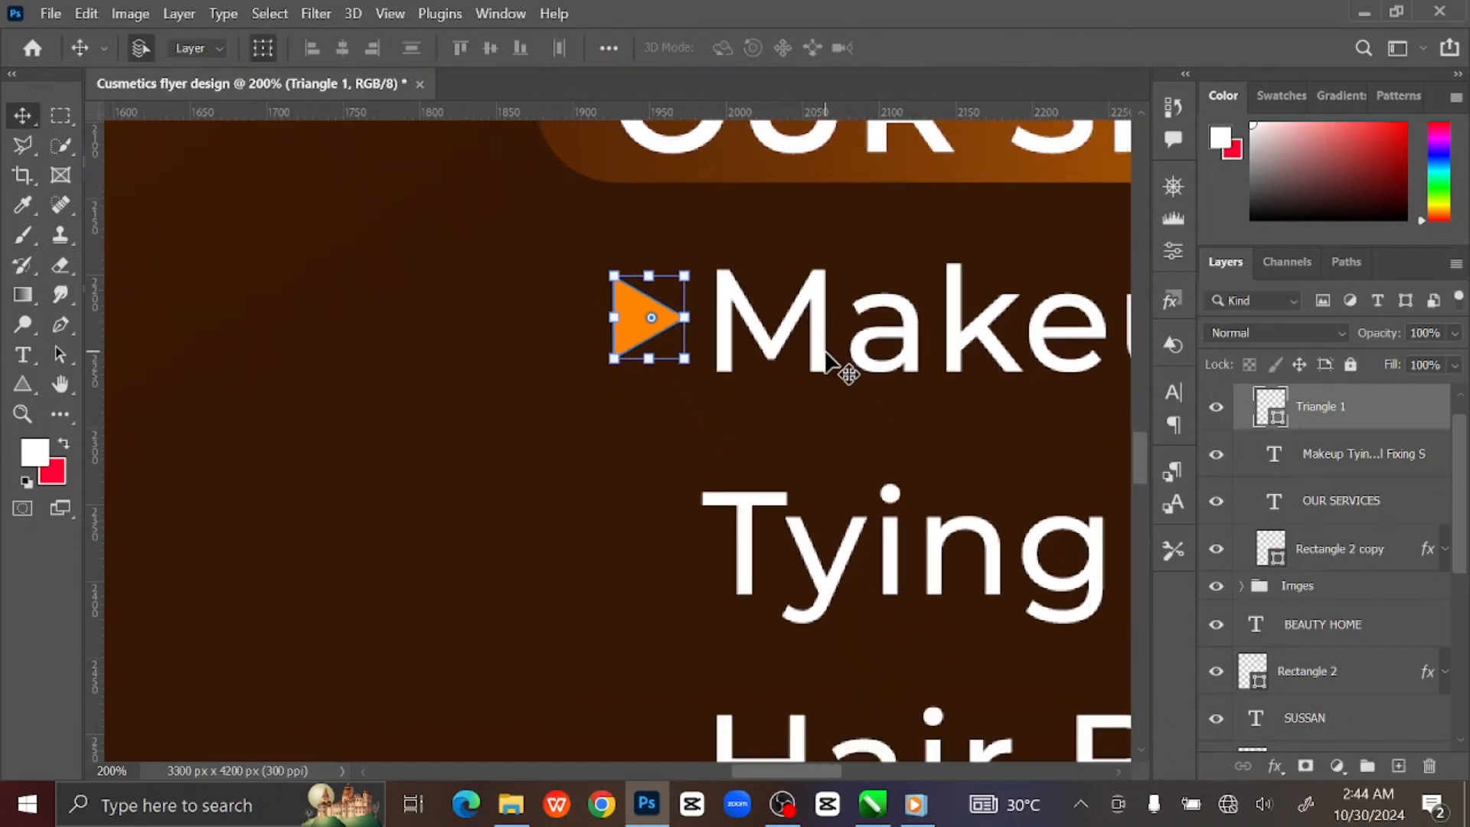
pyautogui.hotkey('ctrl', '0')
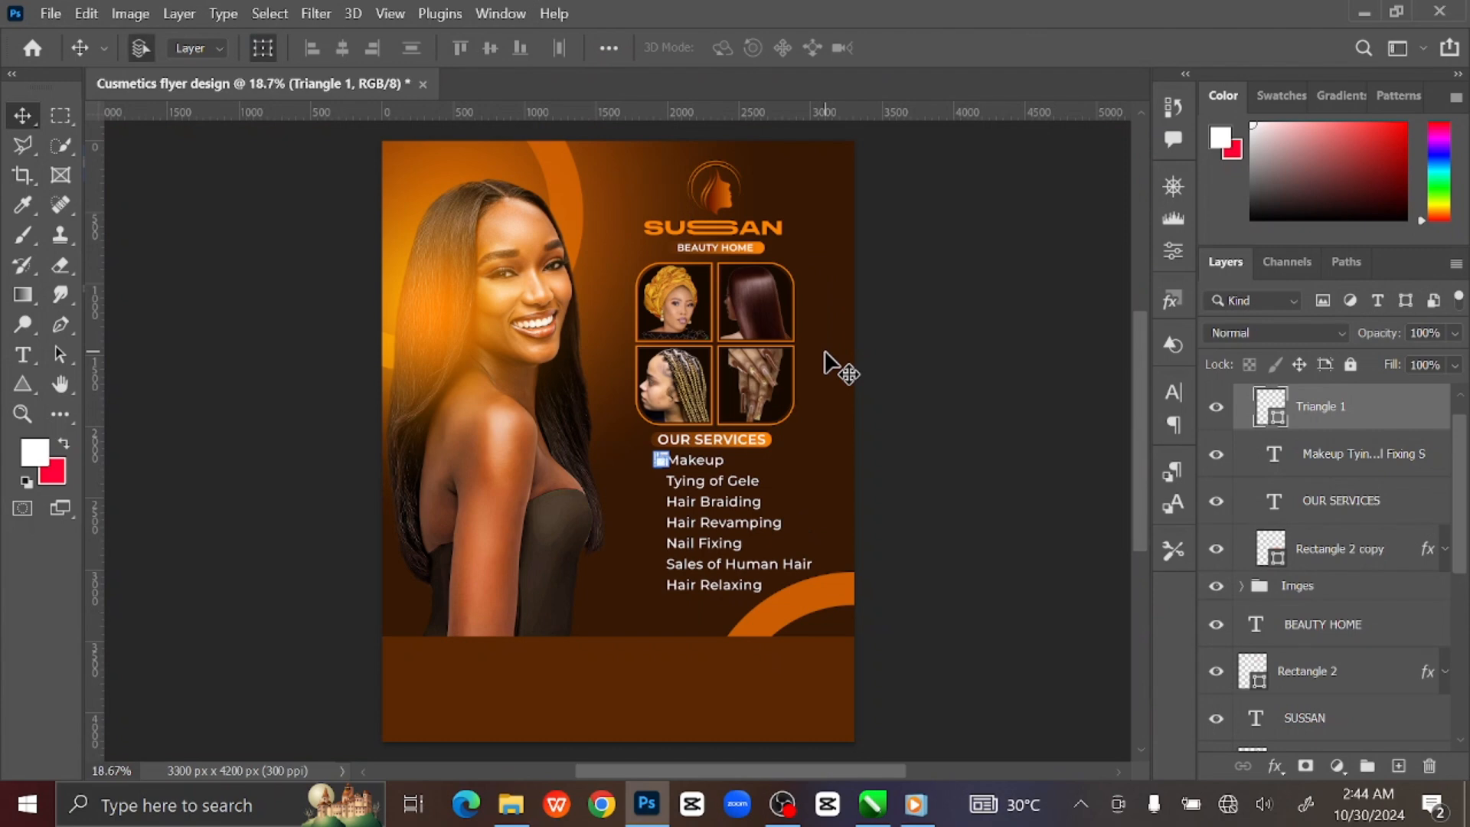
pyautogui.click(927, 337)
# Zoom back in on the services list and select the first triangle bullet.
pyautogui.hotkey('ctrl', '+')
pyautogui.hotkey('ctrl', '+')
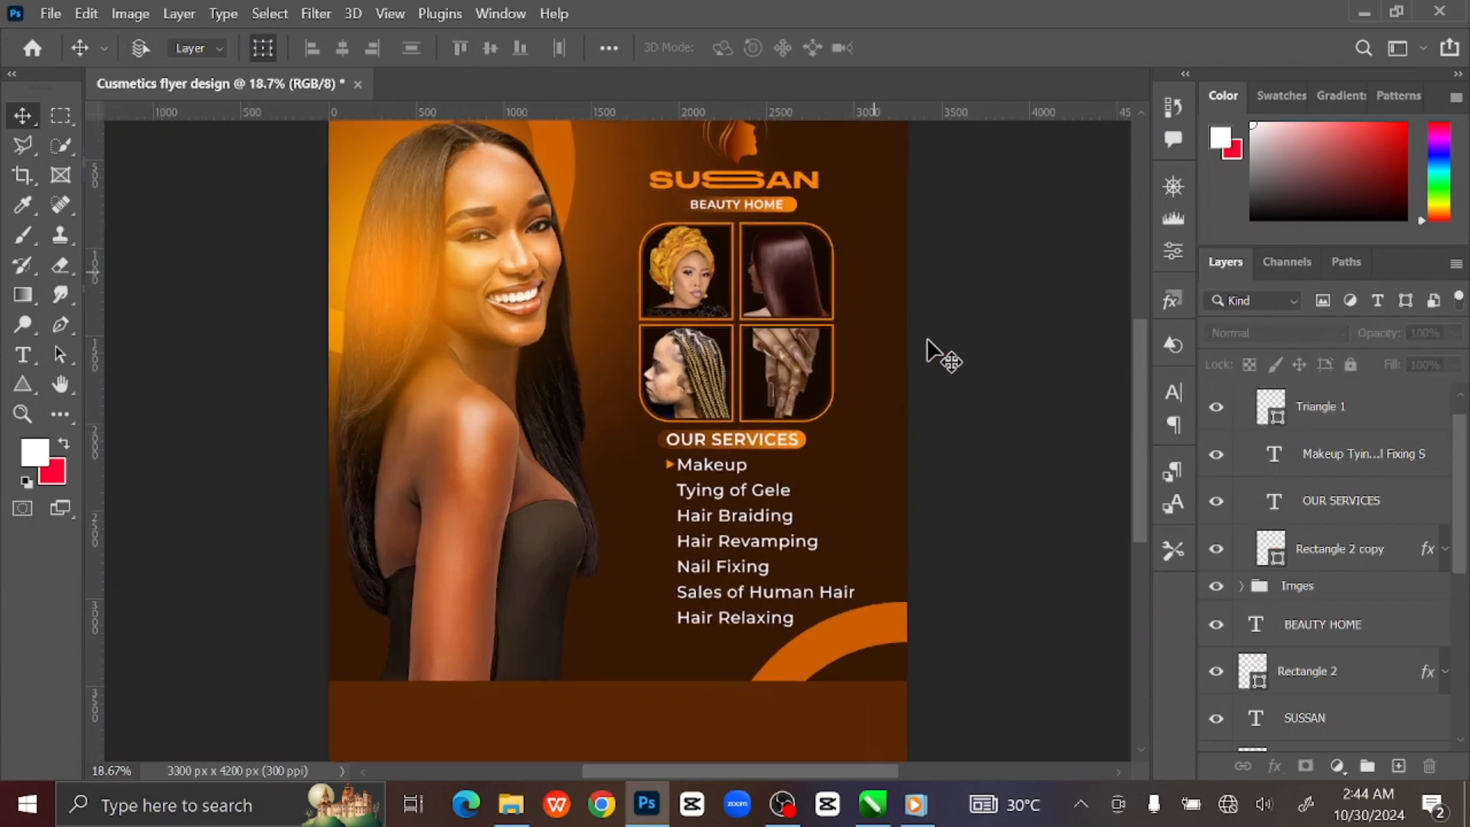
pyautogui.hotkey('ctrl', '+')
pyautogui.hotkey('ctrl', '+')
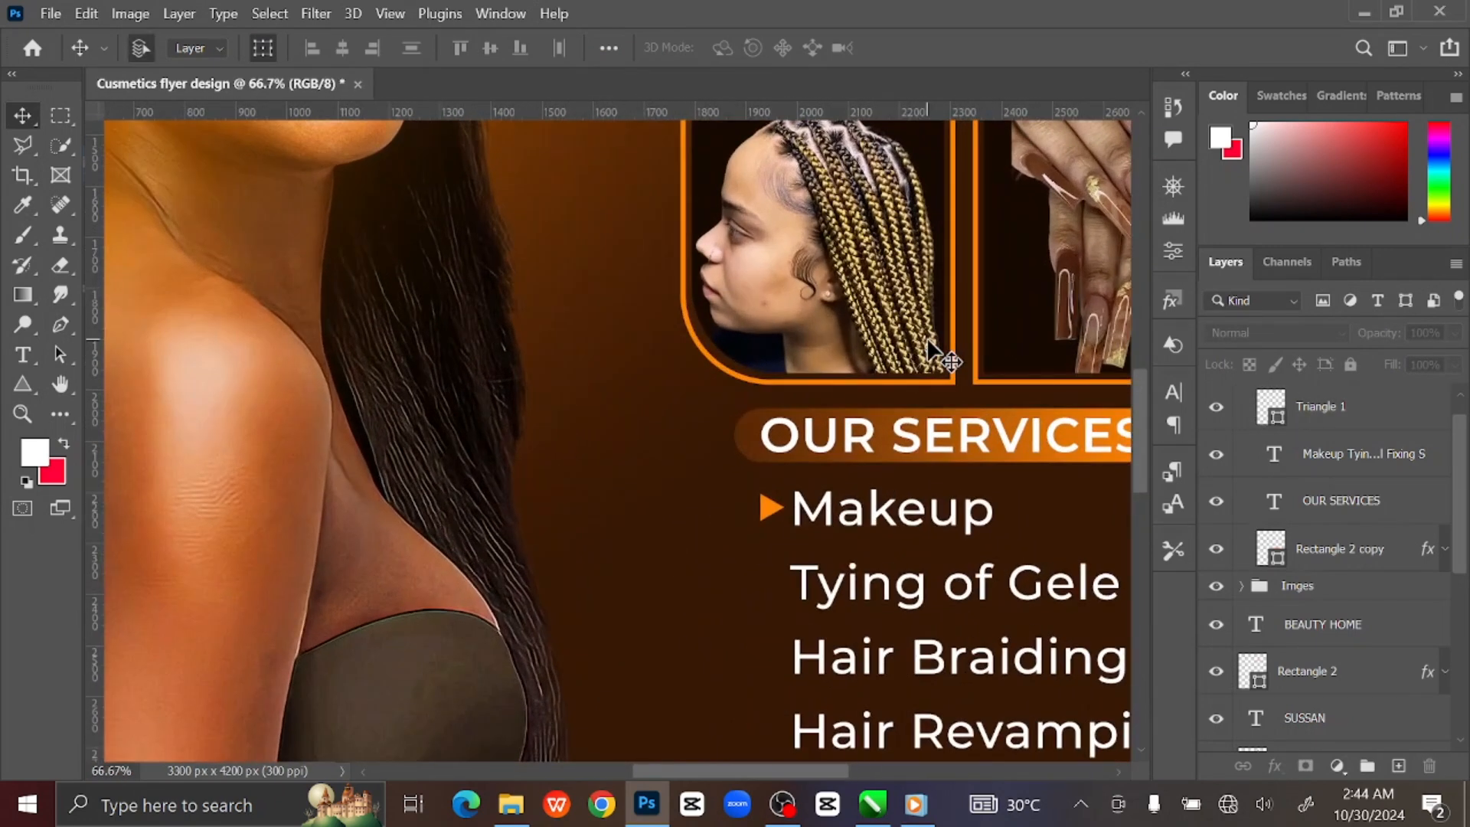
pyautogui.moveTo(998, 362); pyautogui.dragTo(863, 223)
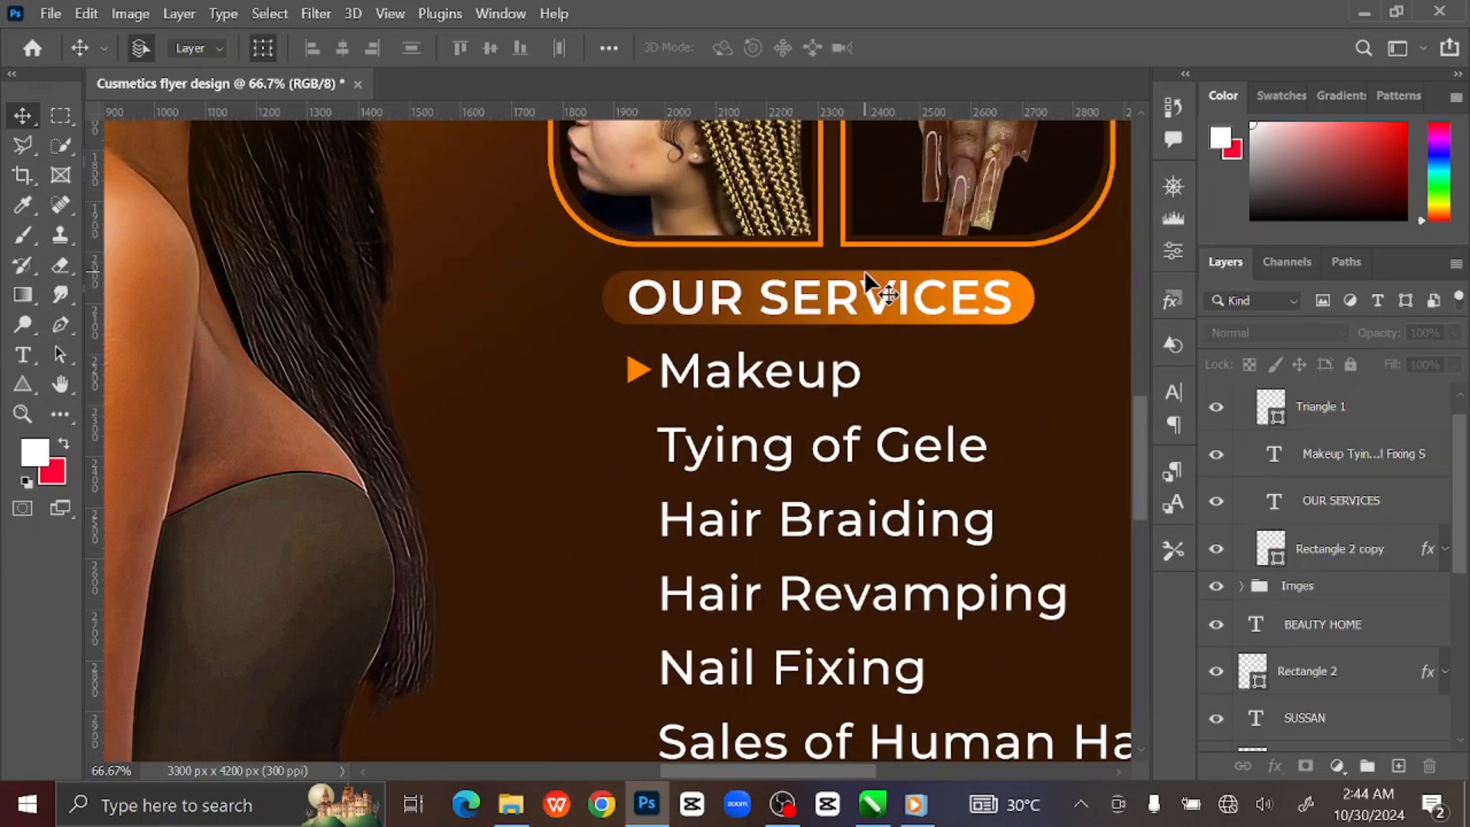
pyautogui.hotkey('ctrl', '+')
pyautogui.hotkey('ctrl', '+')
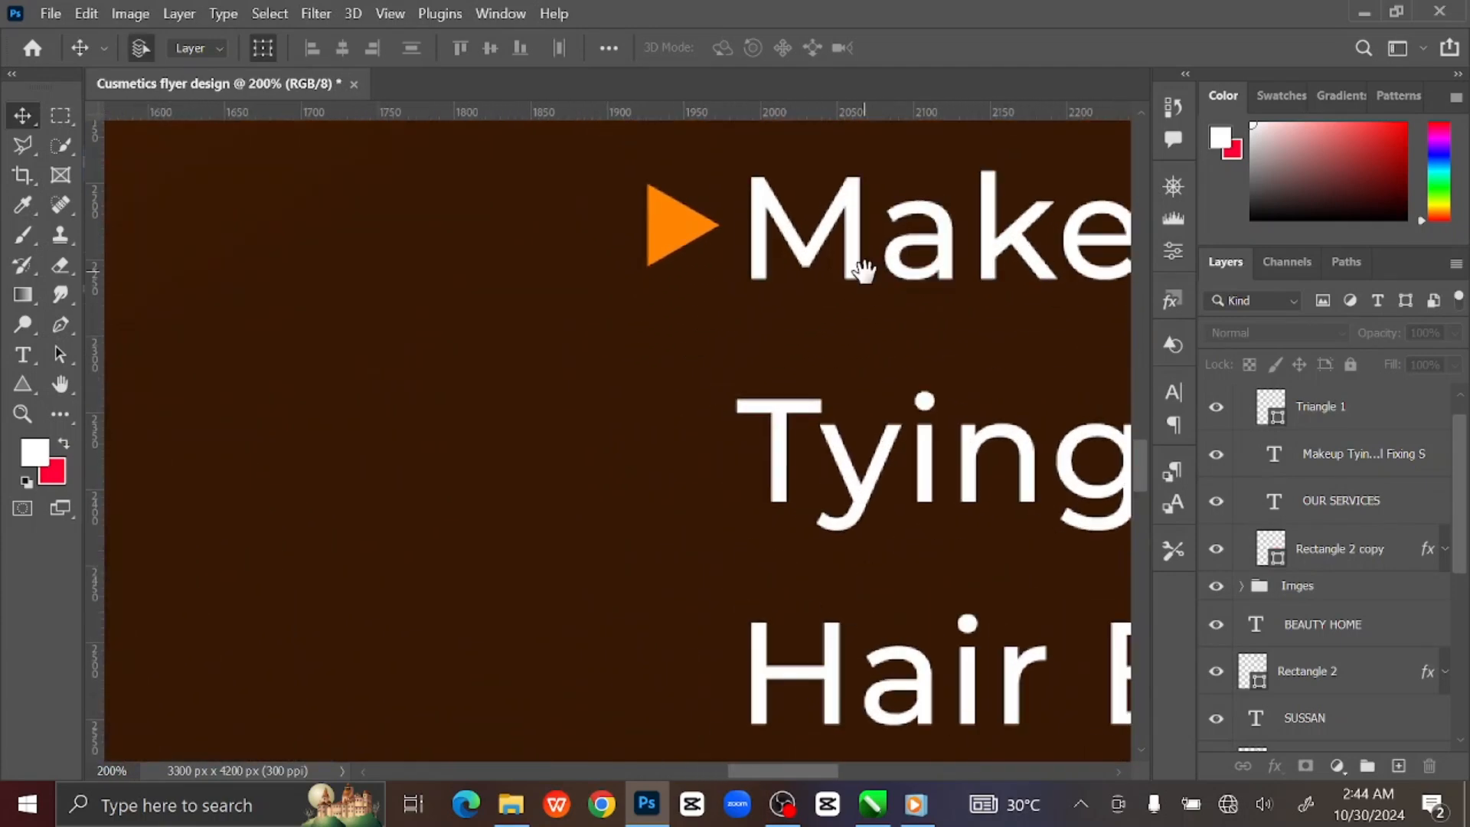
pyautogui.moveTo(856, 269); pyautogui.dragTo(796, 294)
pyautogui.click(600, 247)
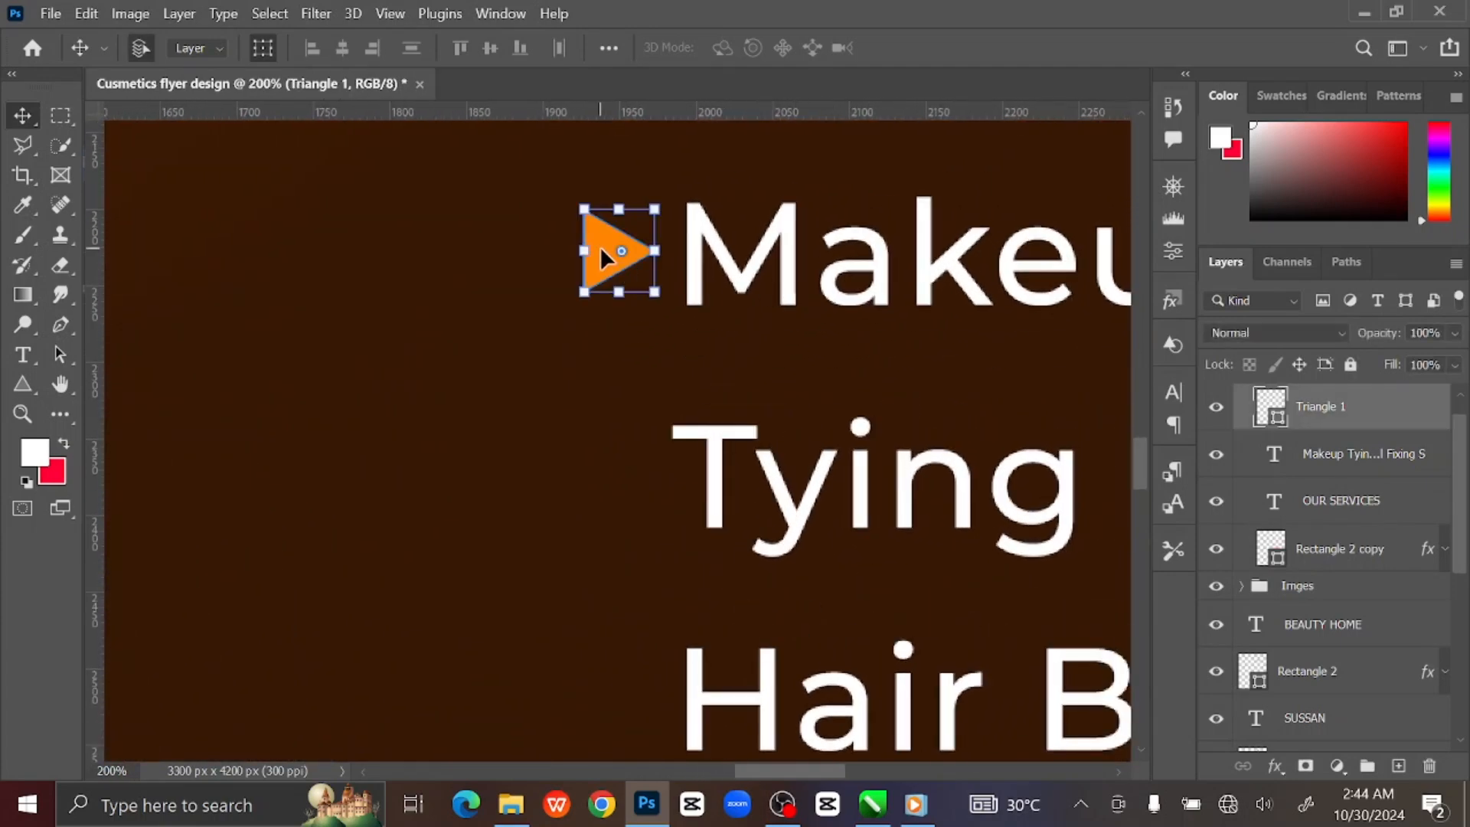
# Alt-drag triangle bullet copies beside Tying of Gele, Hair Braiding and Hair Revamping.
pyautogui.moveTo(601, 246); pyautogui.dragTo(615, 472)
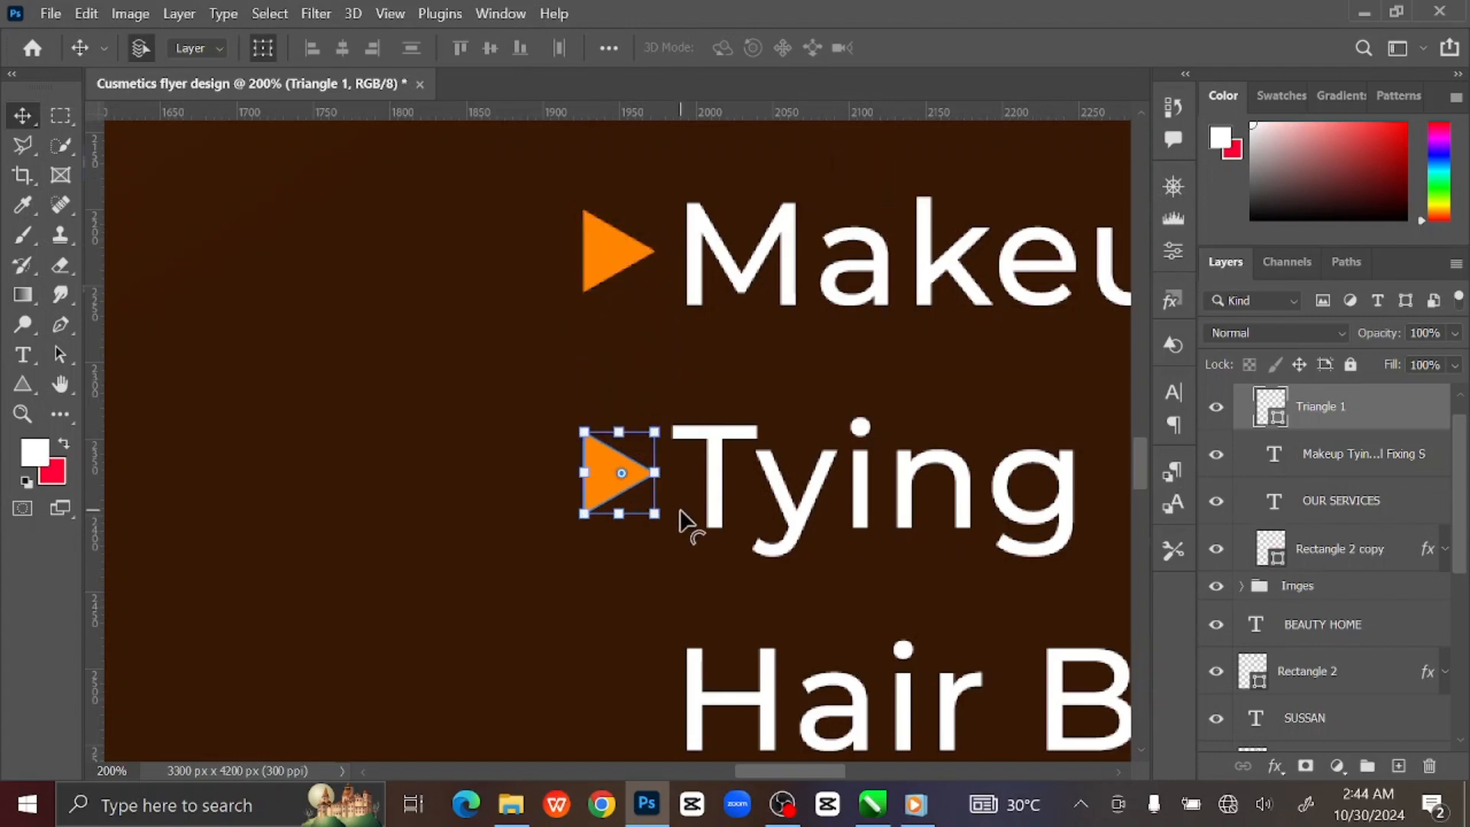
pyautogui.moveTo(687, 509); pyautogui.dragTo(672, 285)
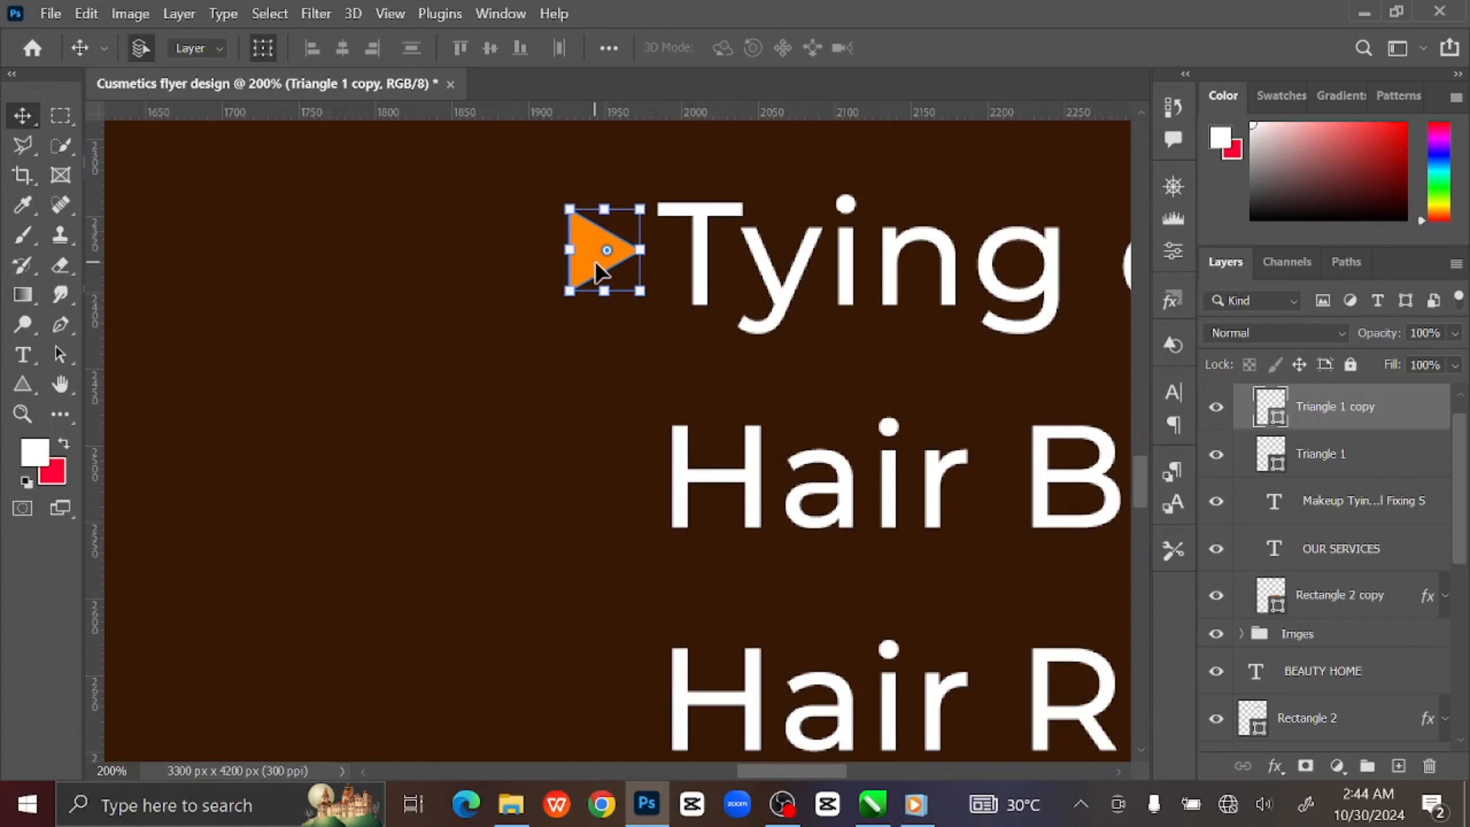
pyautogui.moveTo(591, 260); pyautogui.dragTo(608, 476)
pyautogui.moveTo(703, 490); pyautogui.dragTo(705, 241)
pyautogui.moveTo(595, 222); pyautogui.dragTo(616, 505)
pyautogui.moveTo(706, 485); pyautogui.dragTo(701, 263)
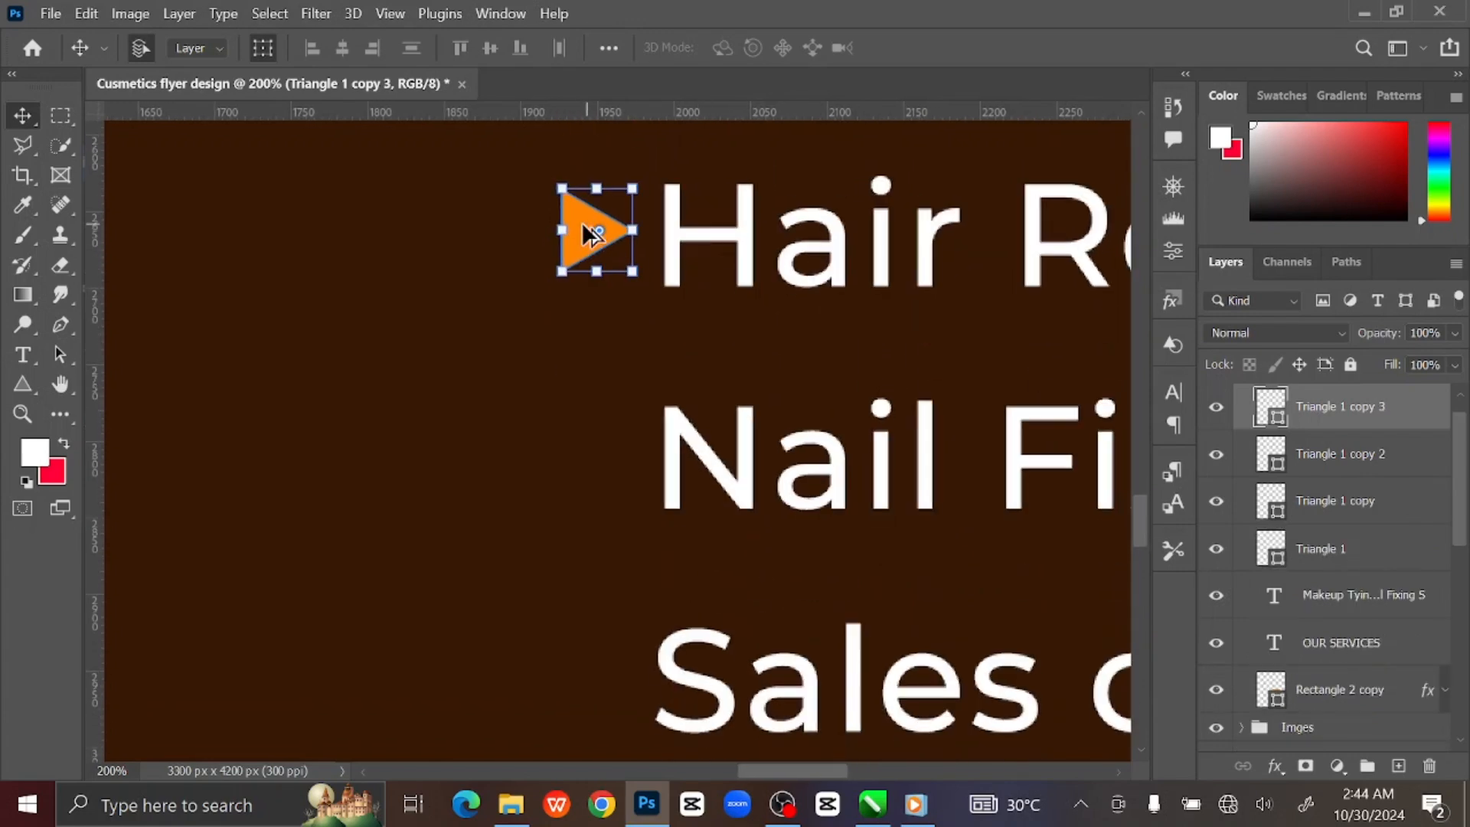
# Add matching triangle bullets beside Nail Fixing, Sales of Human Hair and Hair Relaxing.
pyautogui.moveTo(591, 234); pyautogui.dragTo(600, 452)
pyautogui.moveTo(702, 480); pyautogui.dragTo(702, 233)
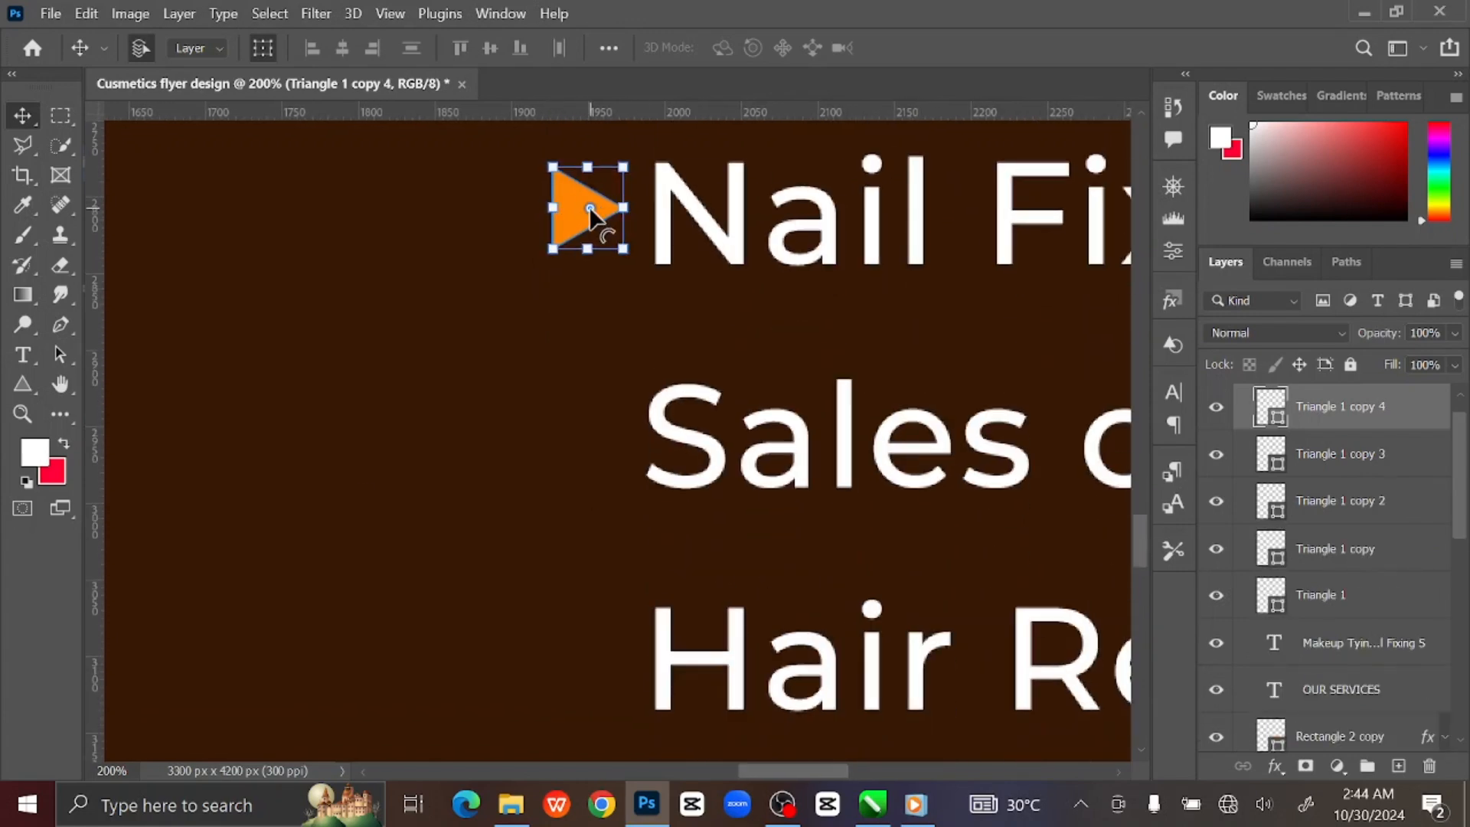
pyautogui.moveTo(573, 207); pyautogui.dragTo(598, 429)
pyautogui.moveTo(672, 433); pyautogui.dragTo(667, 220)
pyautogui.moveTo(579, 229); pyautogui.dragTo(591, 445)
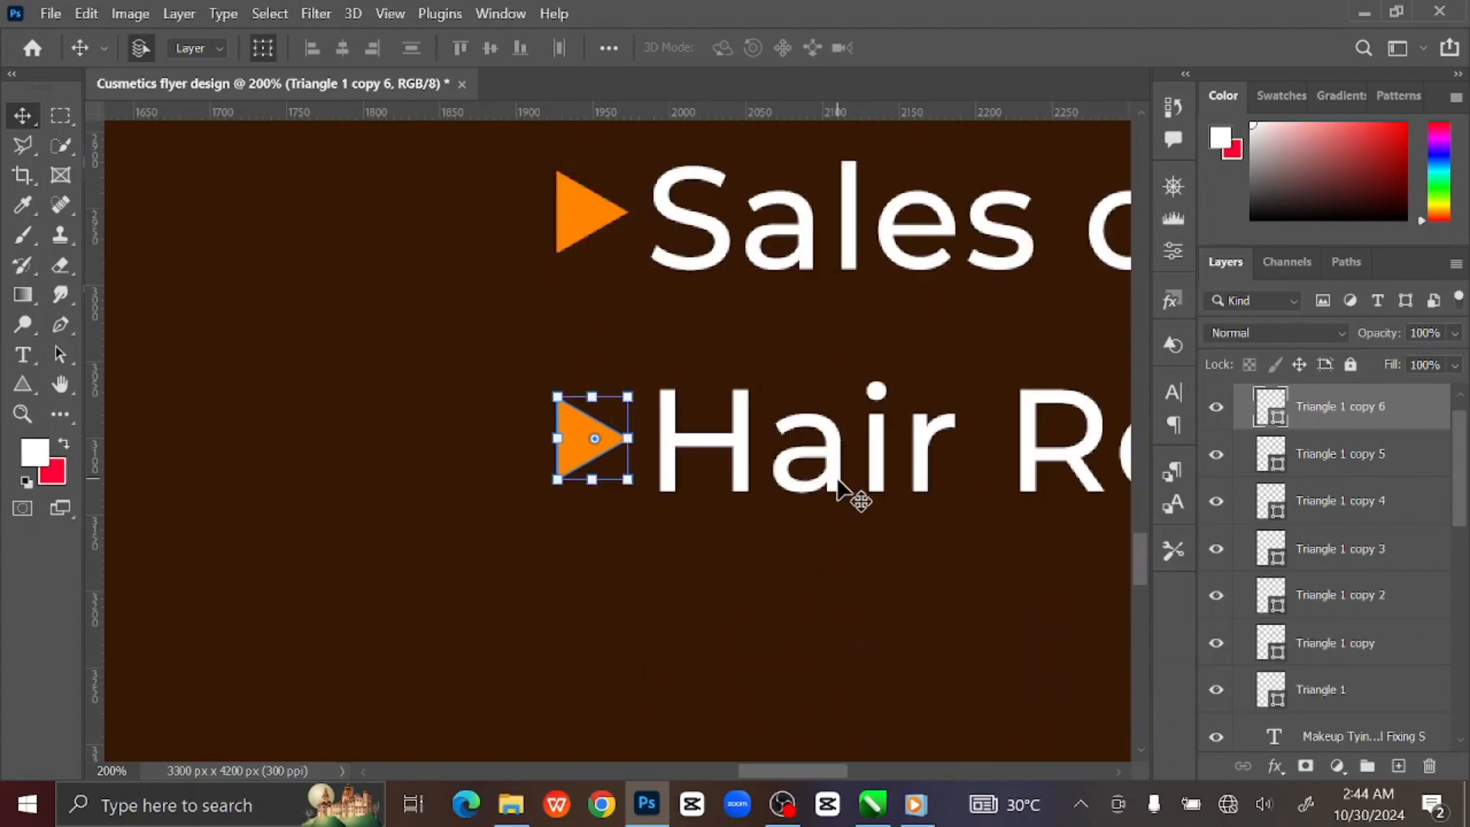
pyautogui.hotkey('ctrl', '0')
pyautogui.click(909, 470)
pyautogui.hotkey('ctrl', '+')
pyautogui.hotkey('ctrl', '+')
pyautogui.hotkey('ctrl', '+')
pyautogui.hotkey('ctrl', '+')
pyautogui.hotkey('ctrl', '+')
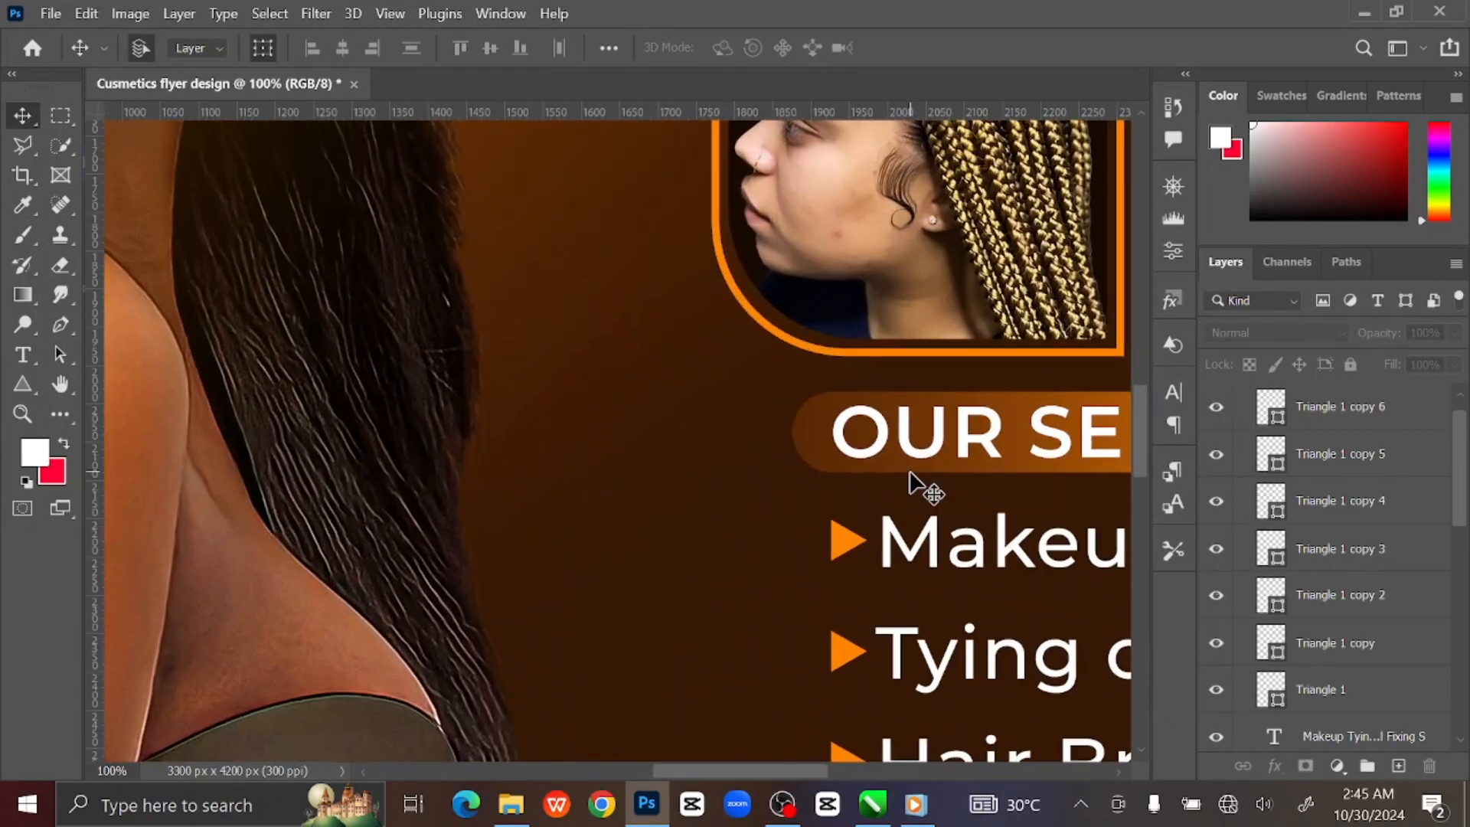
# Shrink the OUR SERVICES heading and its bar to about 87% and nudge them down.
pyautogui.moveTo(891, 468); pyautogui.dragTo(442, 443)
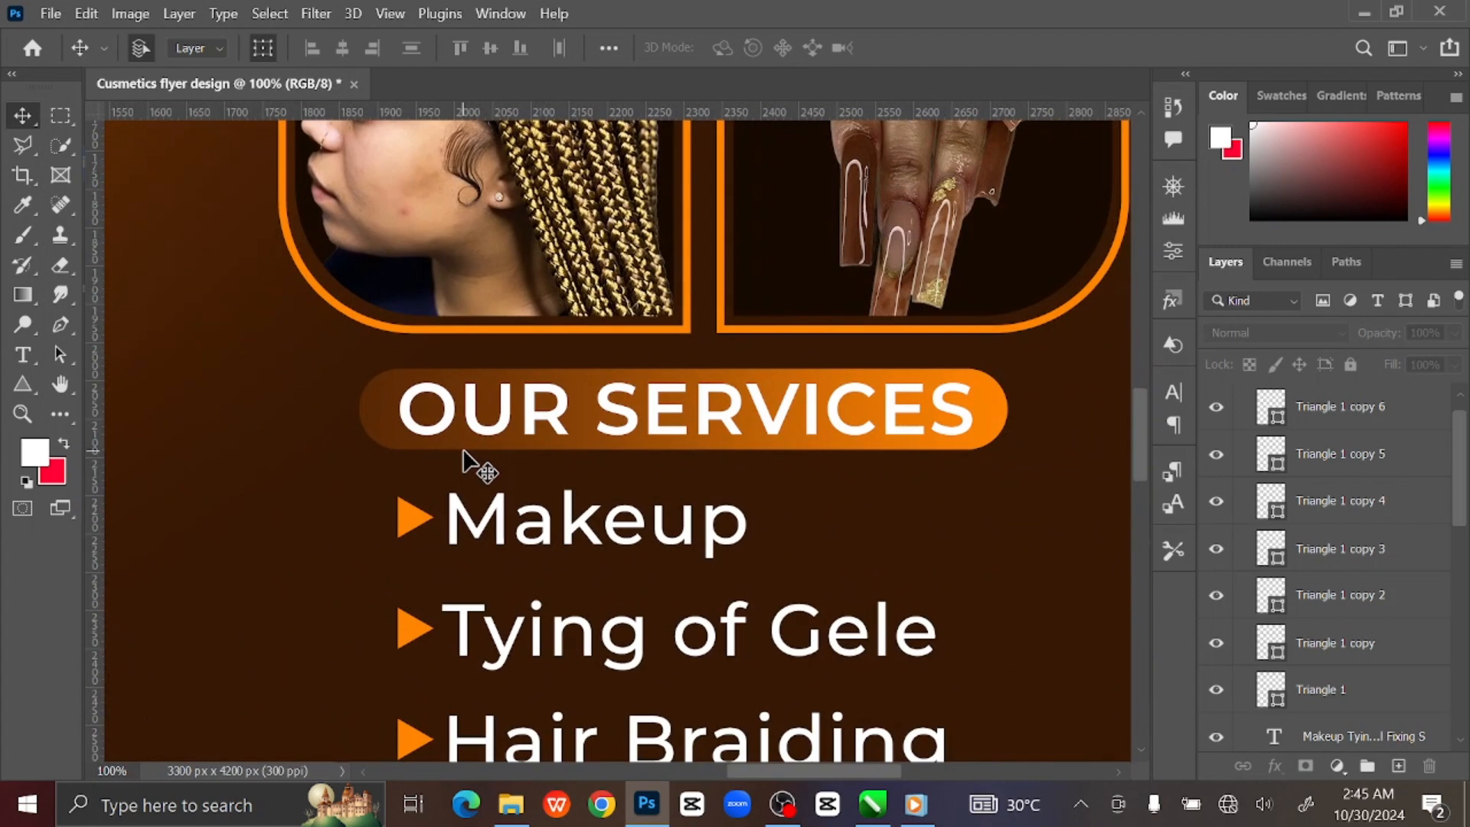
pyautogui.click(624, 420)
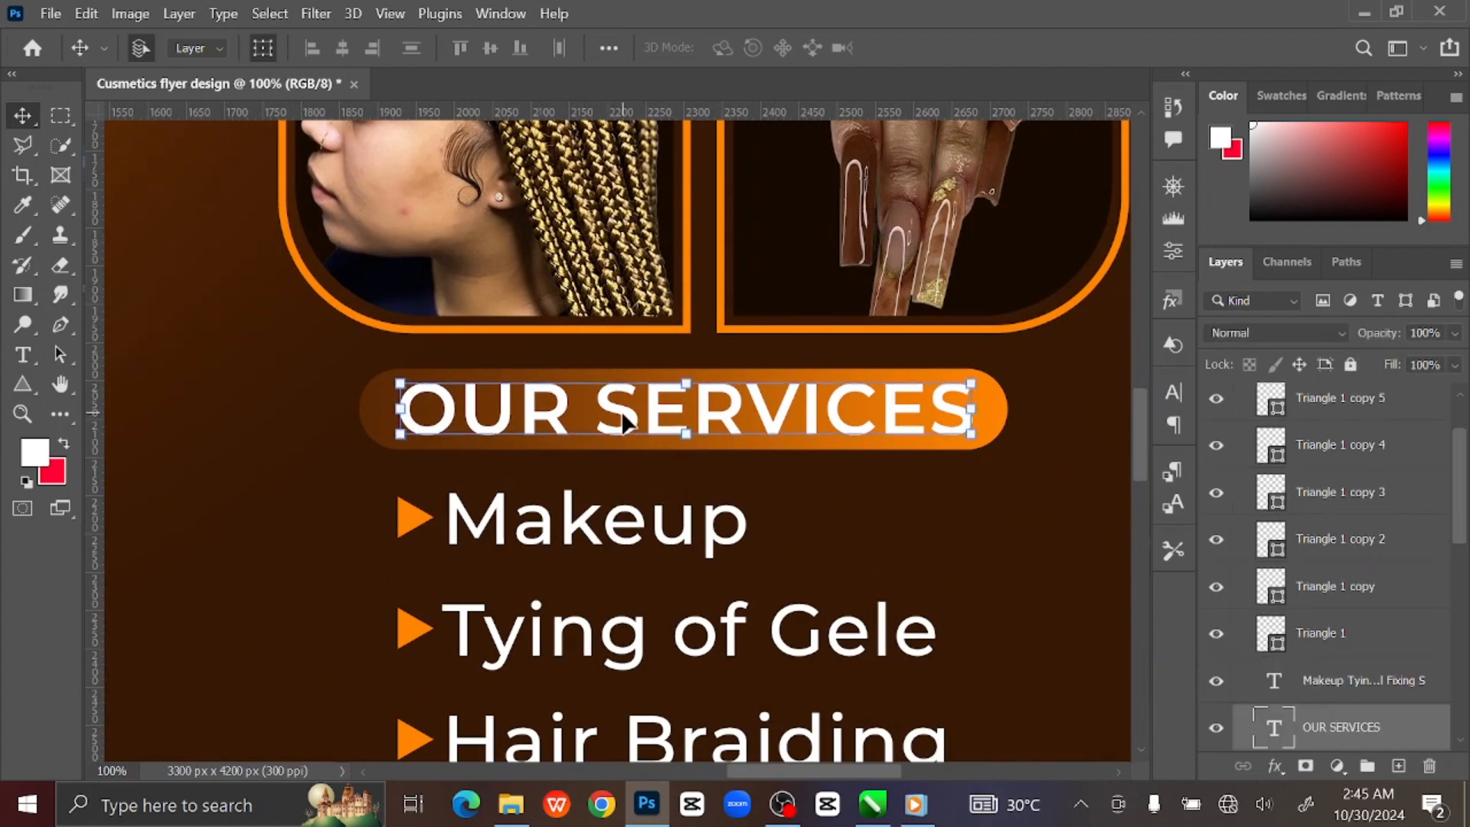
pyautogui.scroll(-1, 1367, 636)
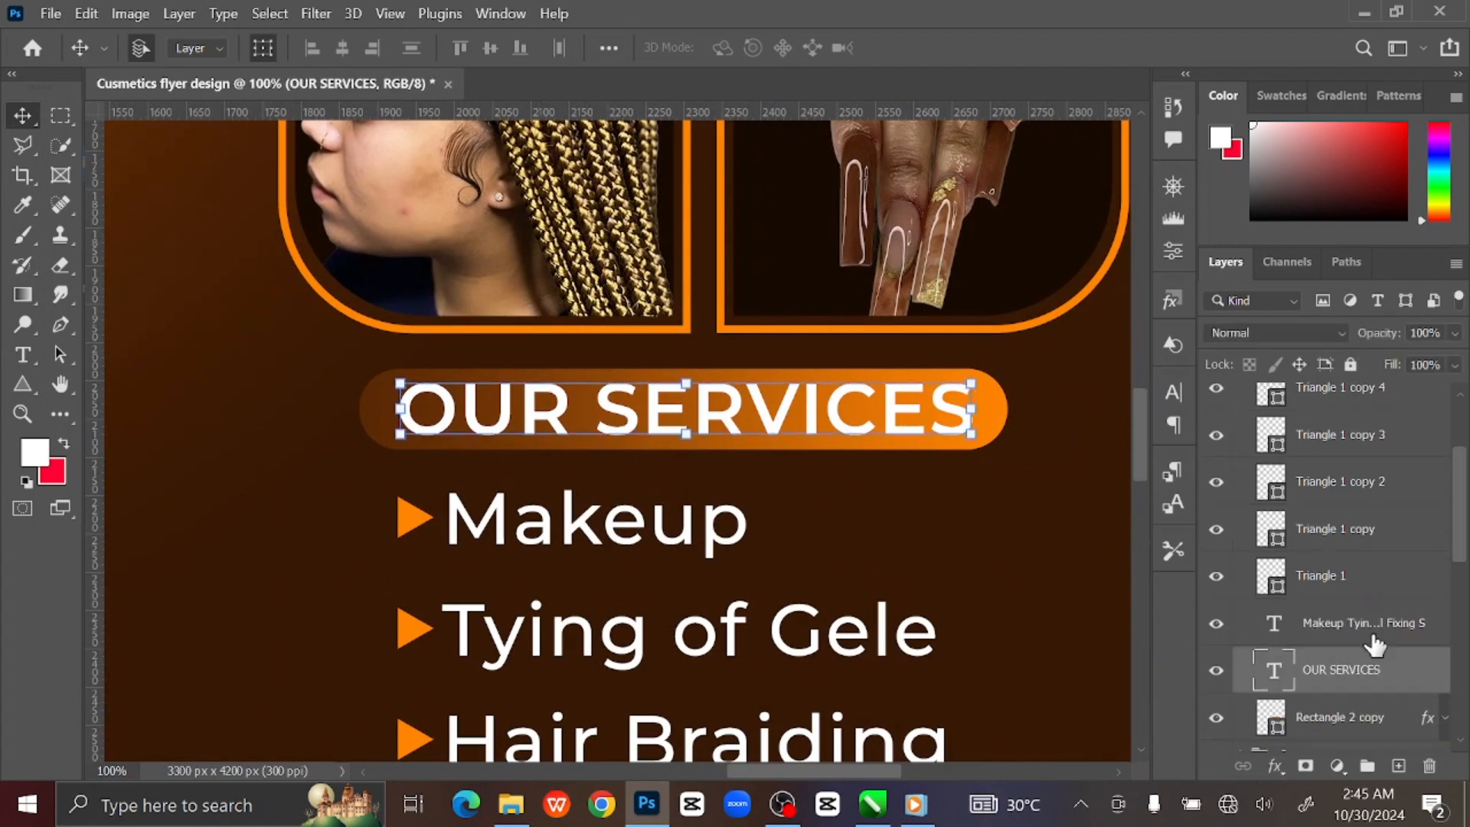
pyautogui.click(1362, 720)
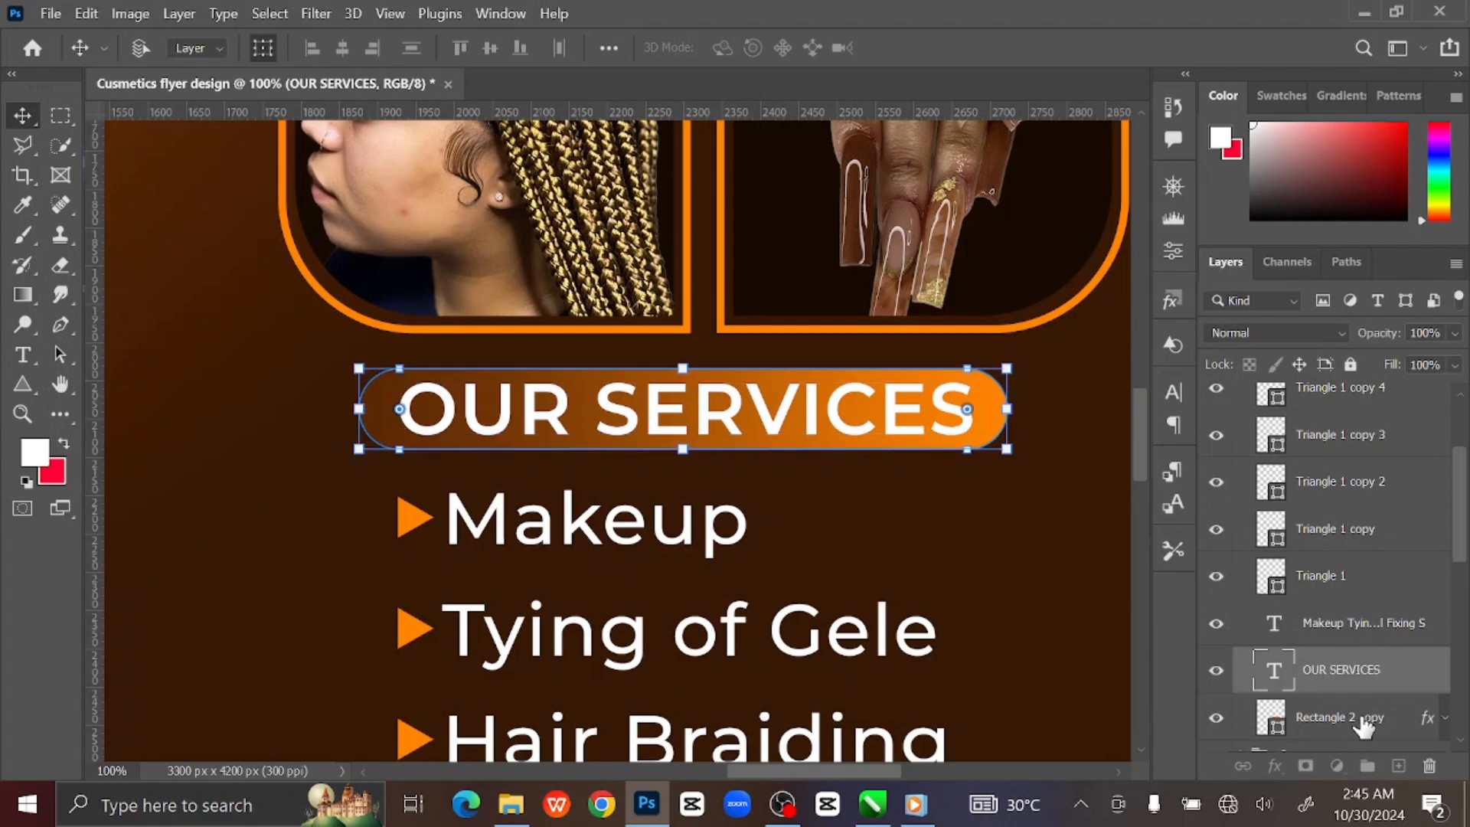
pyautogui.keyDown('shift'); pyautogui.click(1363, 726); pyautogui.keyUp('shift')
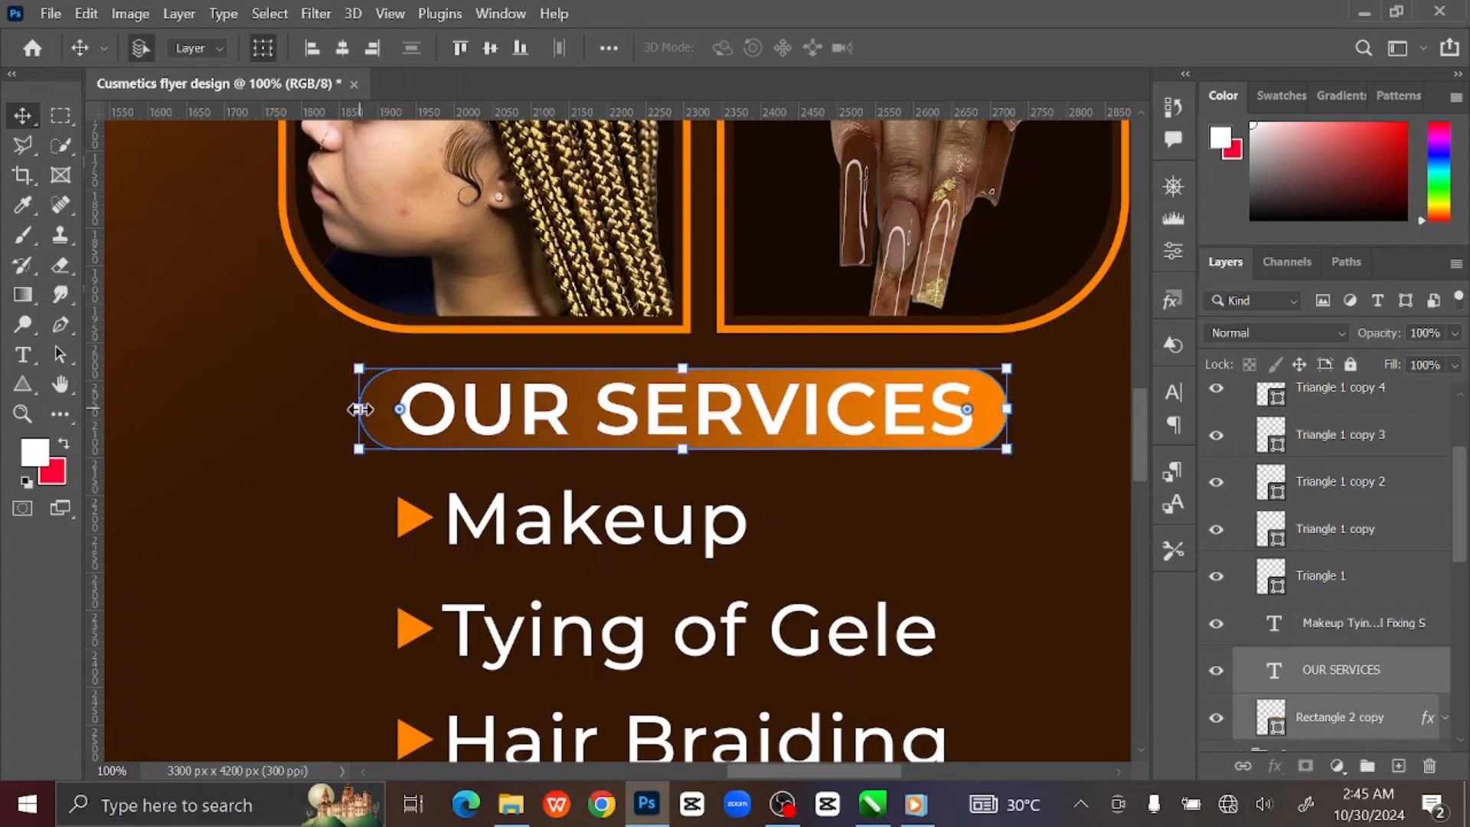
pyautogui.hotkey('ctrl', 't')
pyautogui.moveTo(361, 408); pyautogui.dragTo(397, 409)
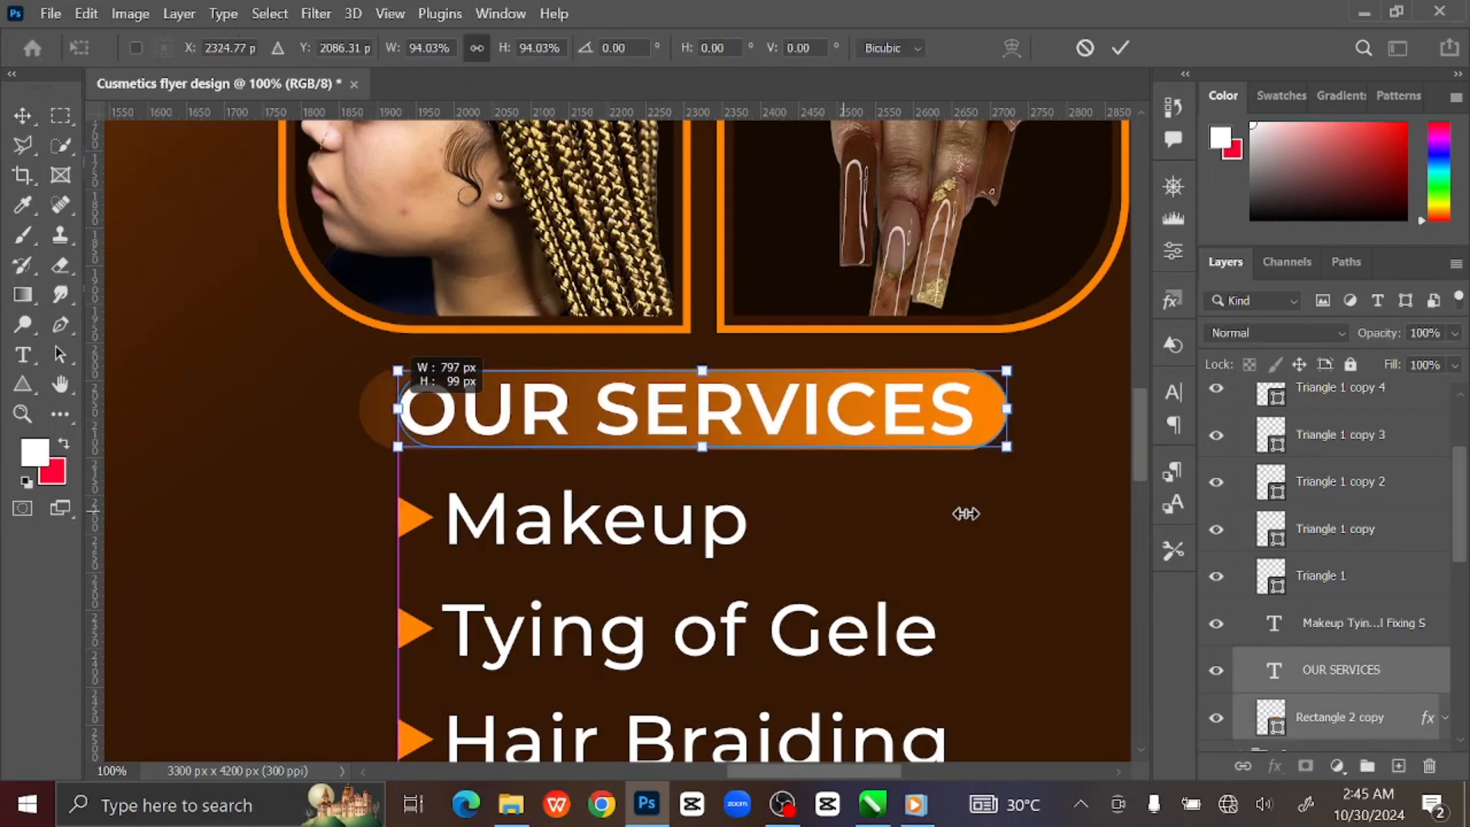
pyautogui.moveTo(1006, 448); pyautogui.dragTo(964, 440)
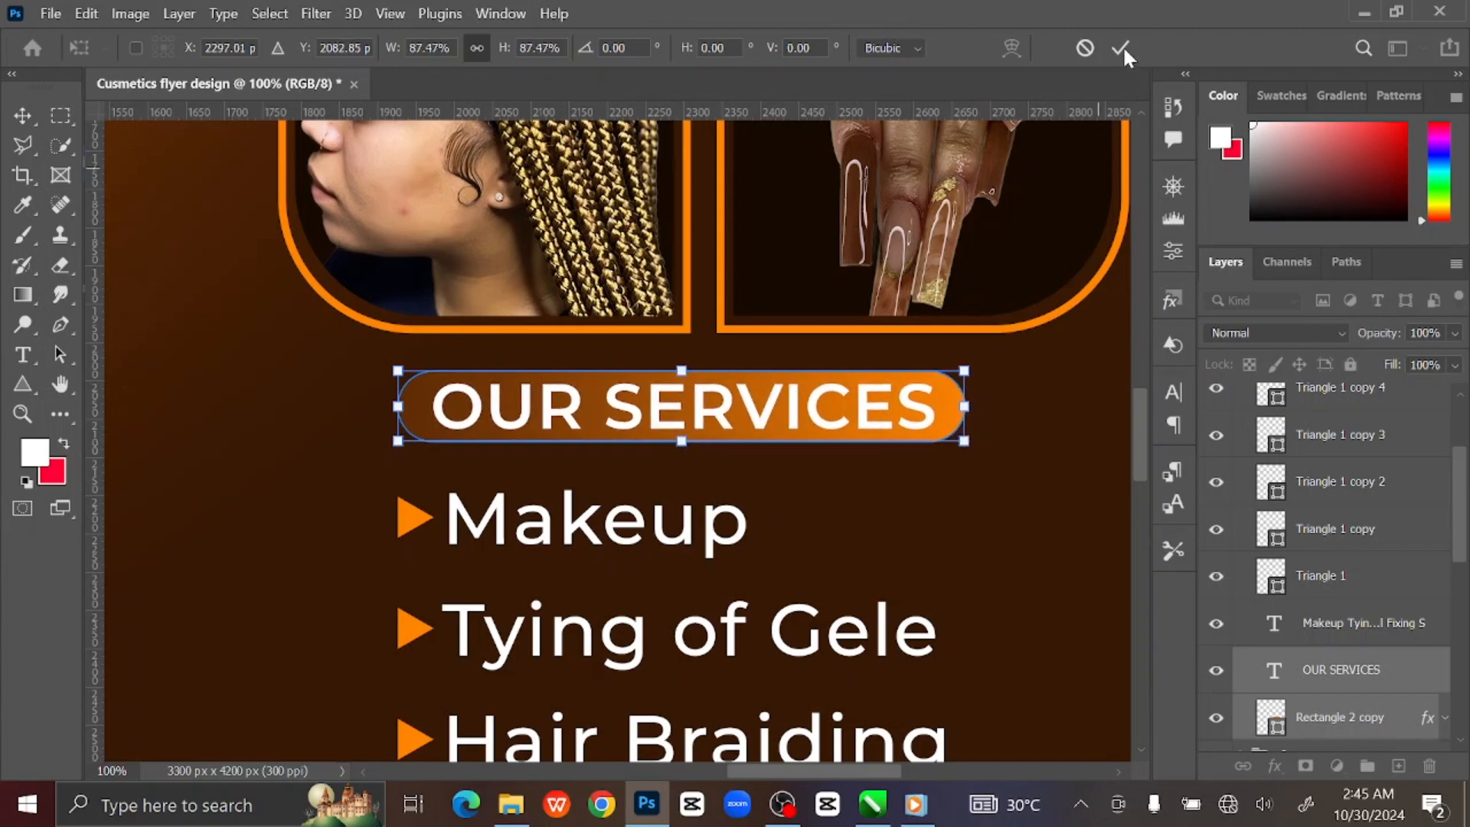
pyautogui.press('Return')
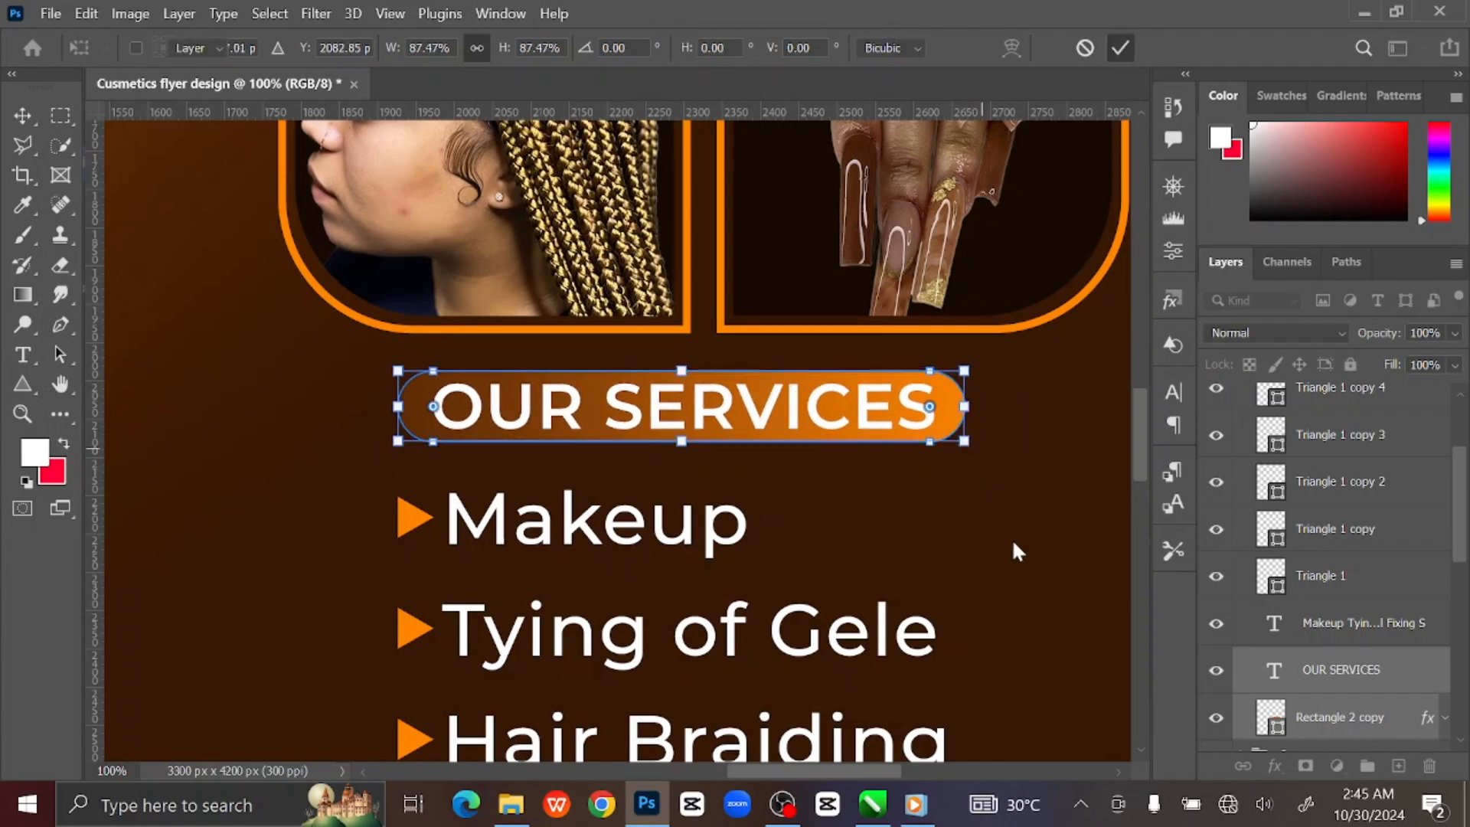
pyautogui.press('Down')
pyautogui.press('Down')
pyautogui.press('Down')
pyautogui.press('Down')
pyautogui.press('Down')
# Collapse the Services layer group in the Layers panel.
pyautogui.hotkey('ctrl', '0')
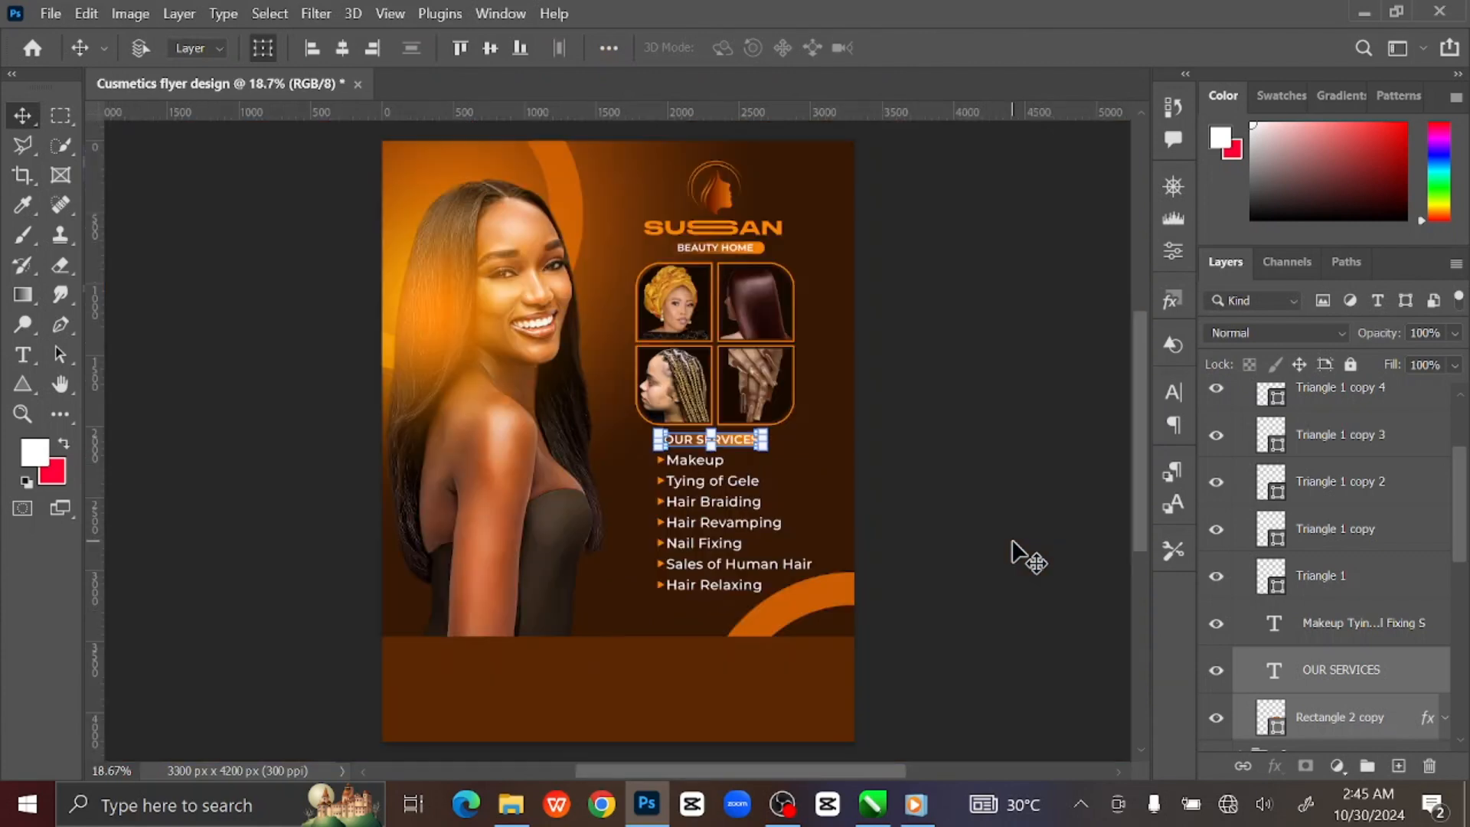
pyautogui.click(1031, 527)
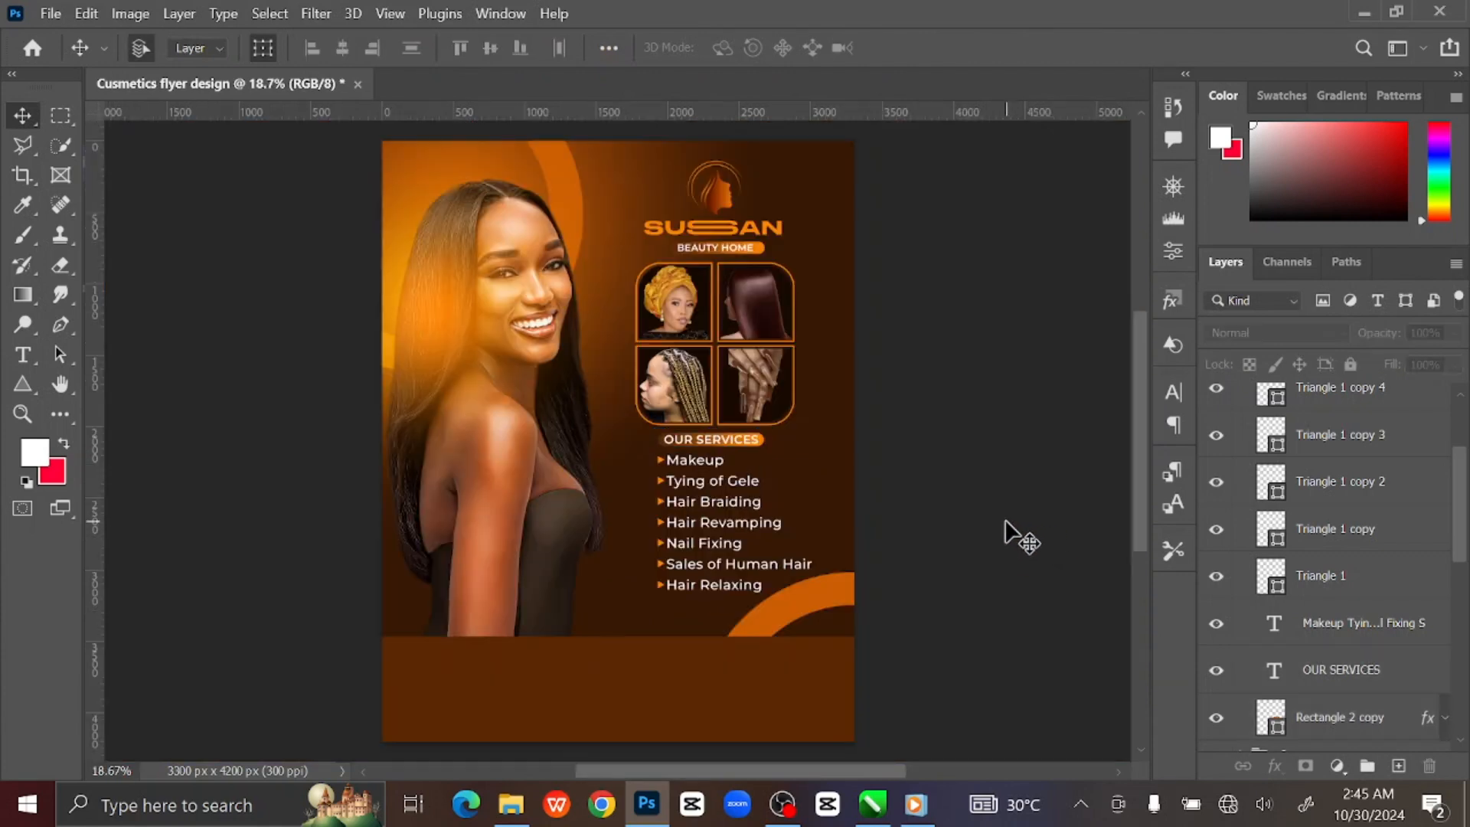
pyautogui.scroll(3, 1396, 498)
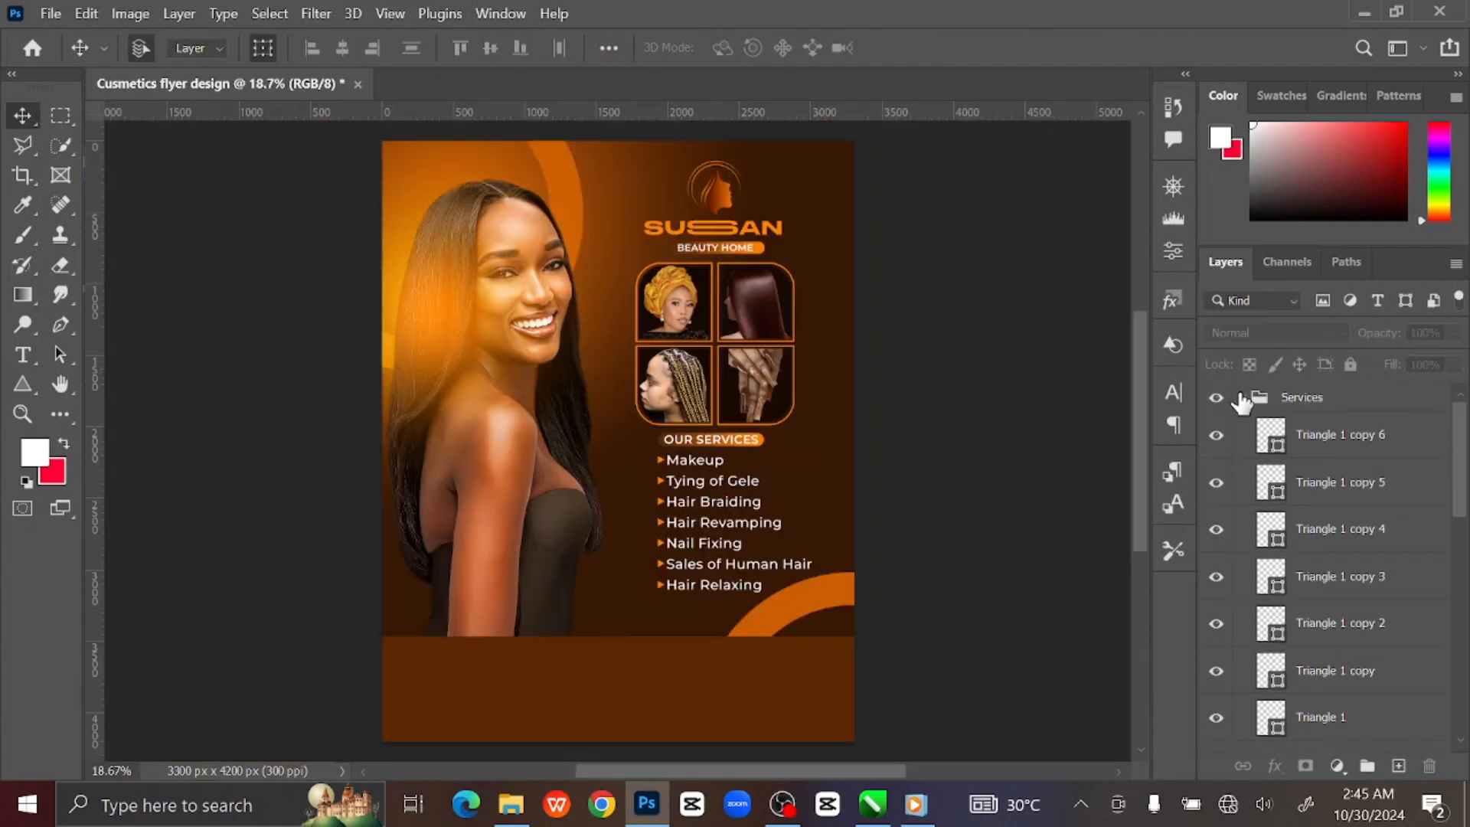
pyautogui.click(1244, 401)
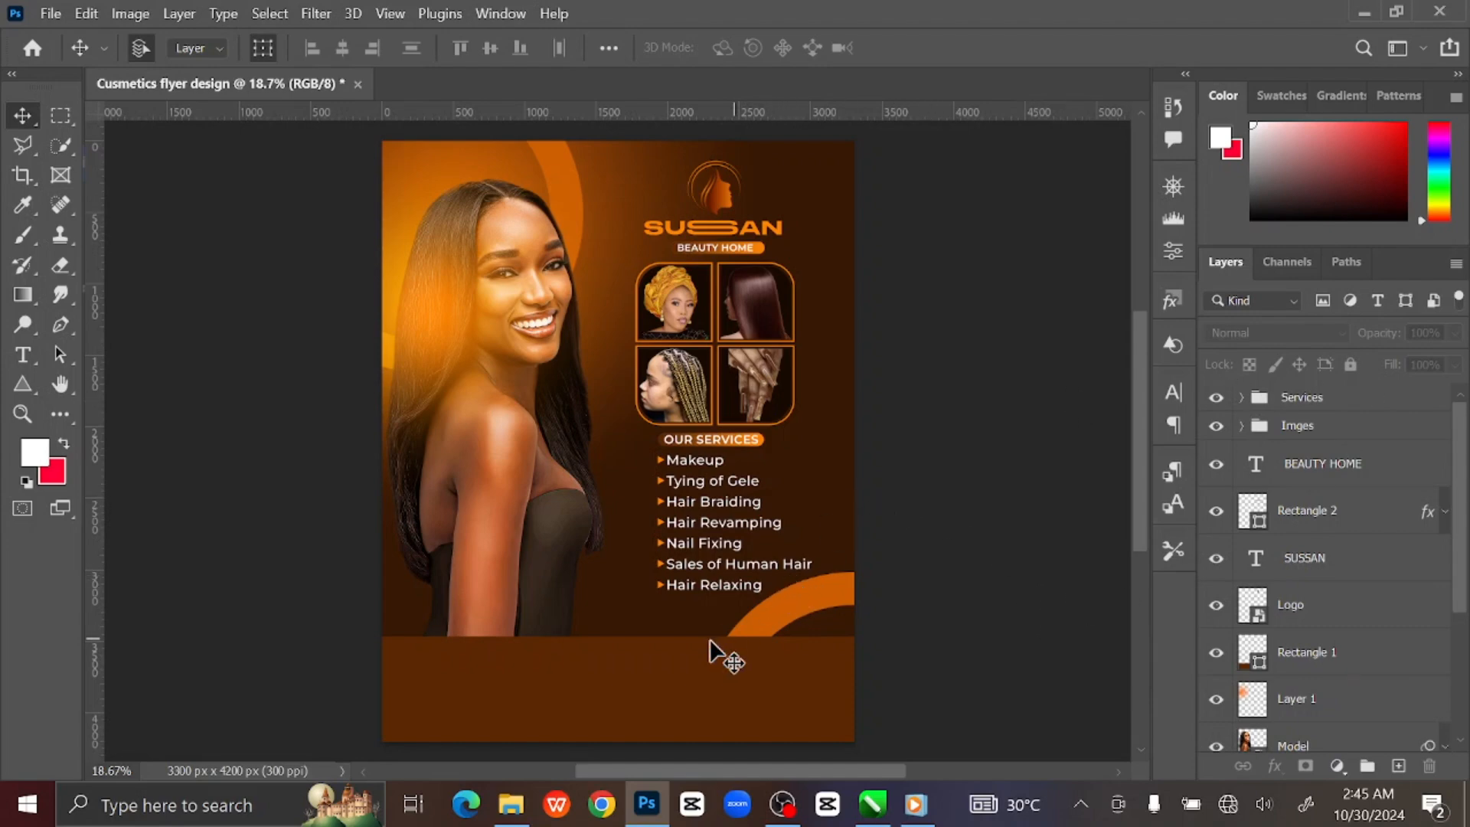
# Shorten the brown footer band by lowering its top edge.
pyautogui.click(713, 659)
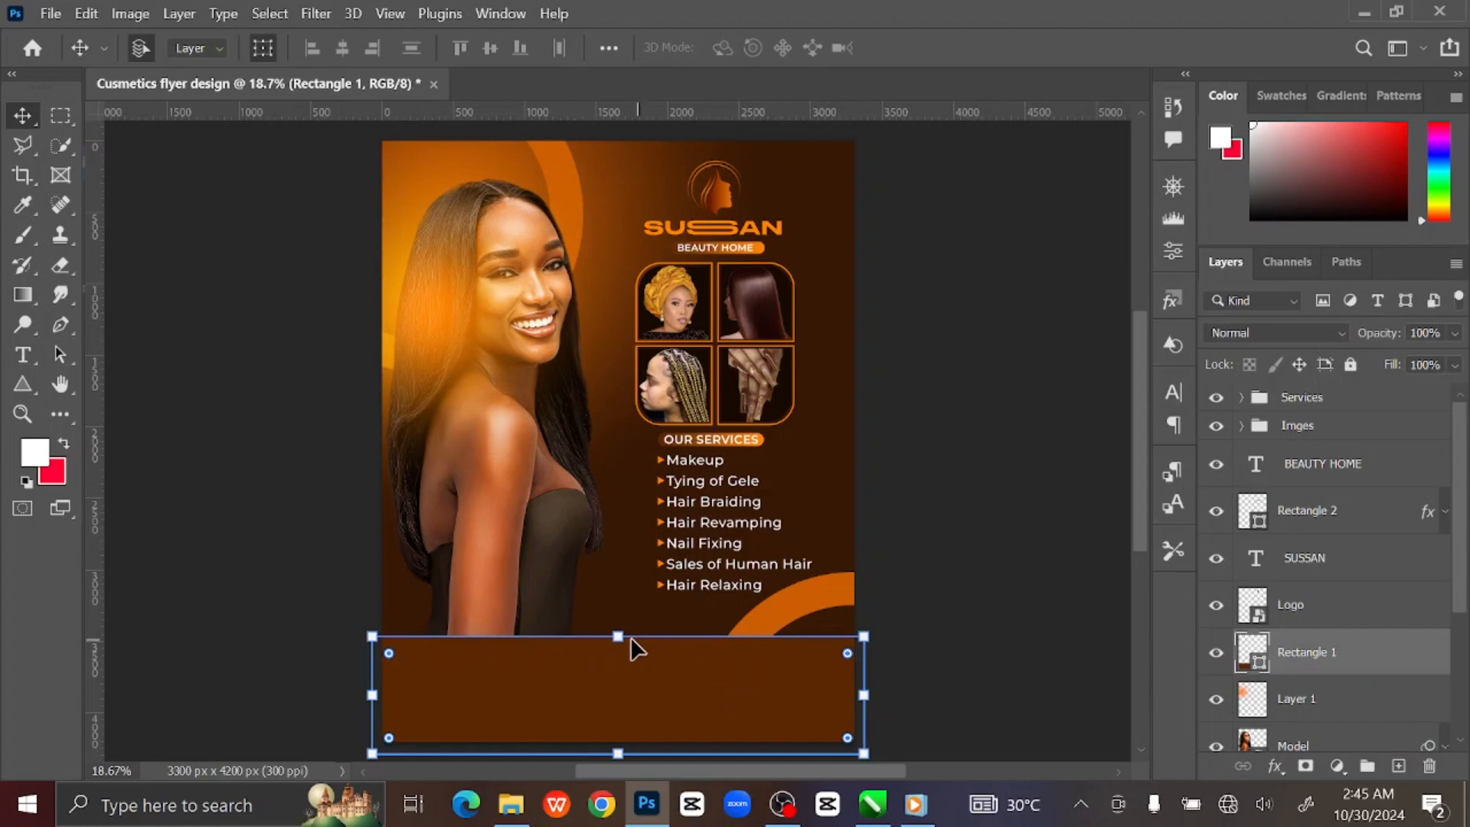
pyautogui.moveTo(620, 641); pyautogui.dragTo(617, 660)
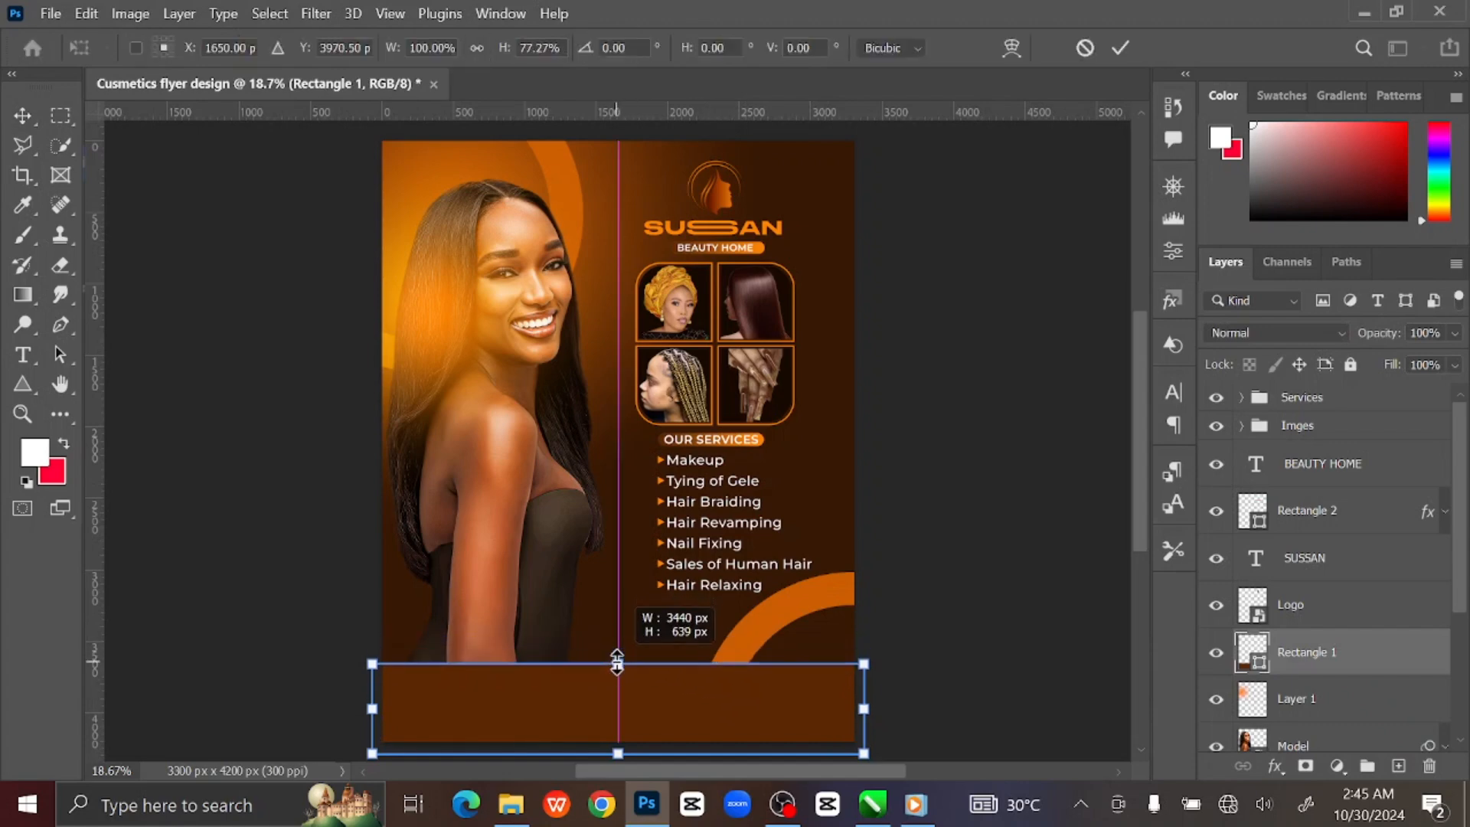
pyautogui.moveTo(617, 661); pyautogui.dragTo(617, 653)
pyautogui.click(1120, 48)
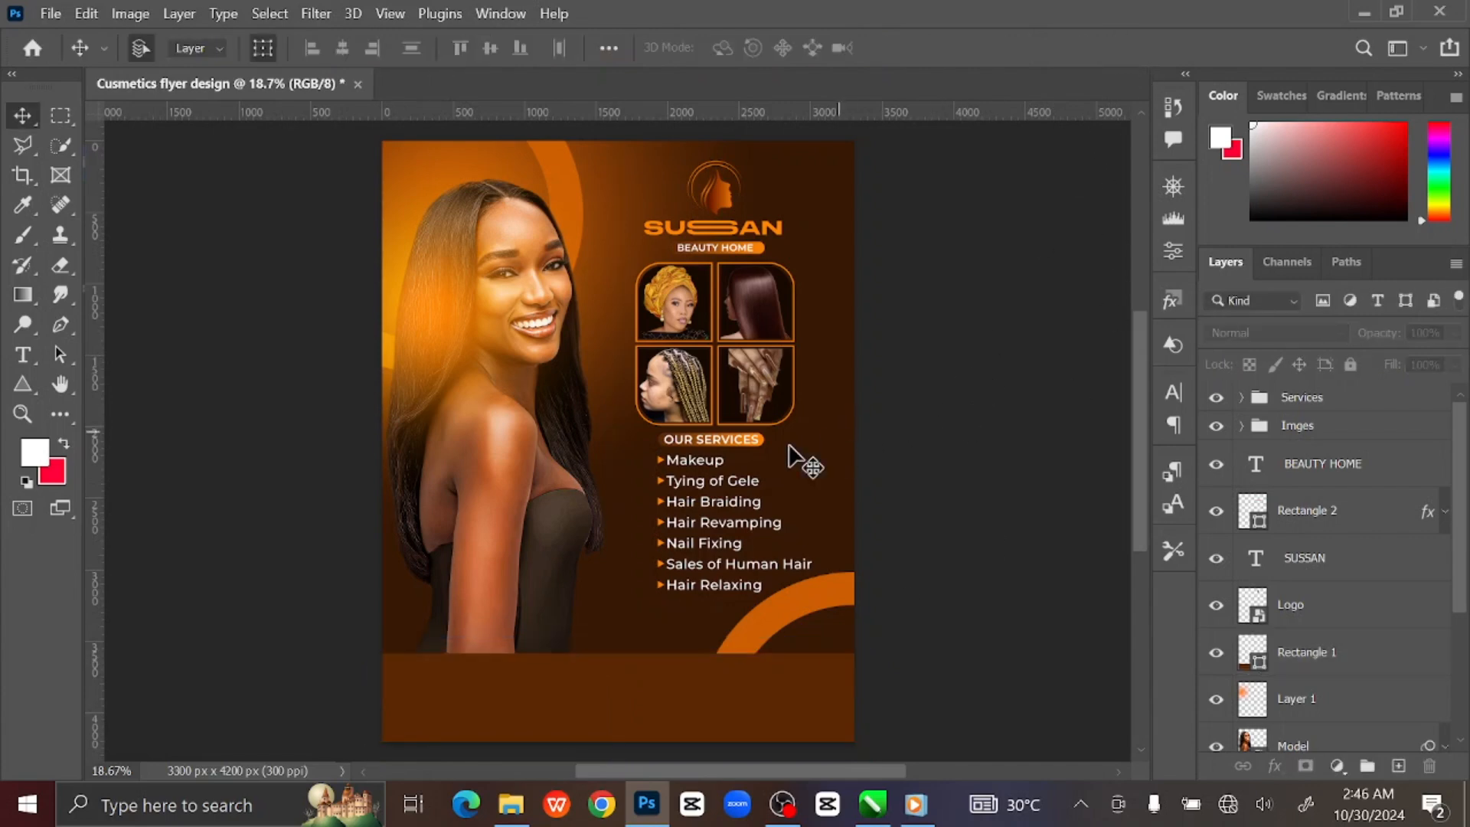
# Open Icons.psd, with its phone, location and Instagram icons, from the assets folder.
pyautogui.click(778, 680)
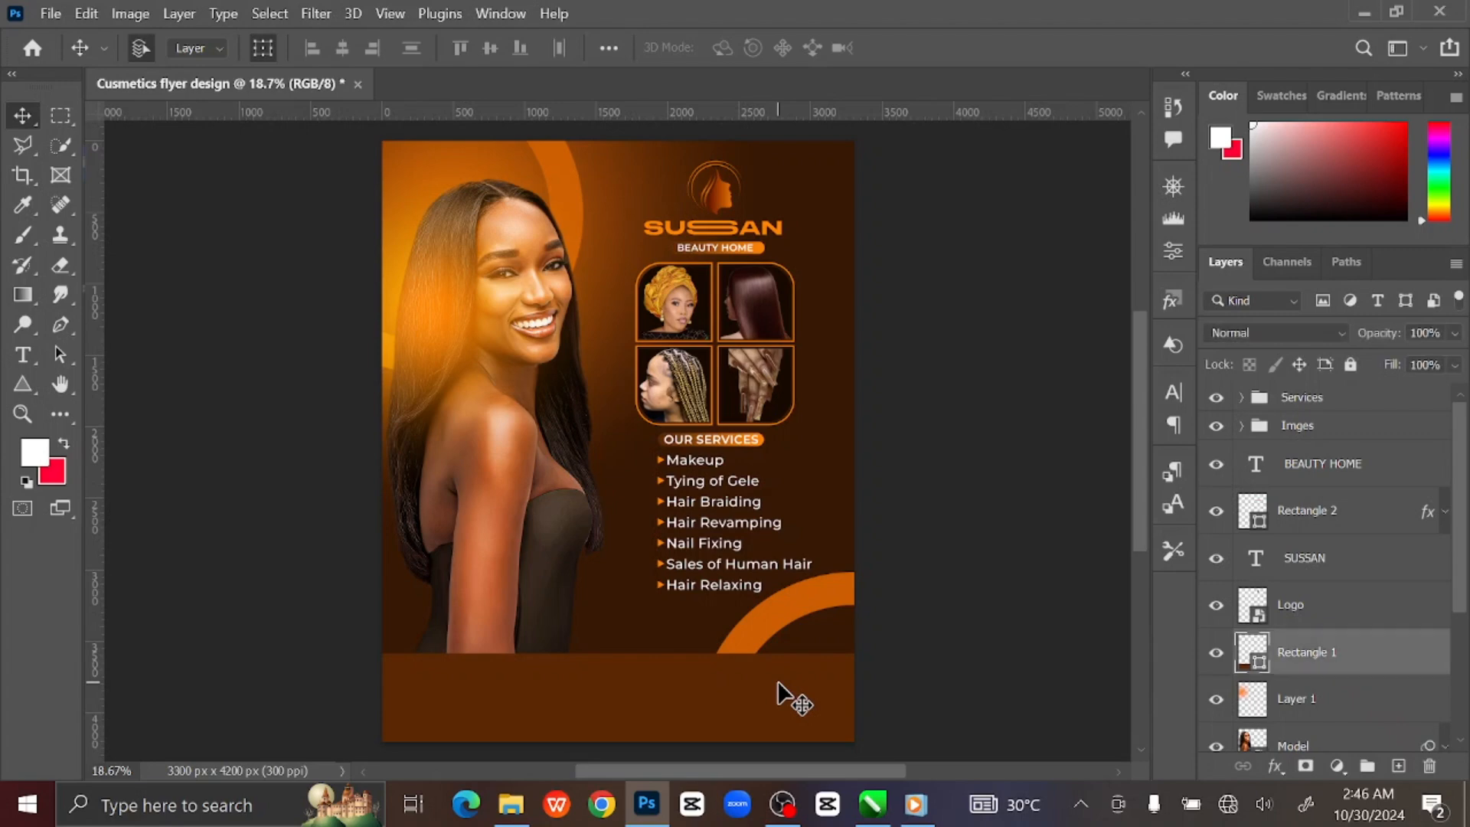
pyautogui.moveTo(784, 686); pyautogui.dragTo(760, 550)
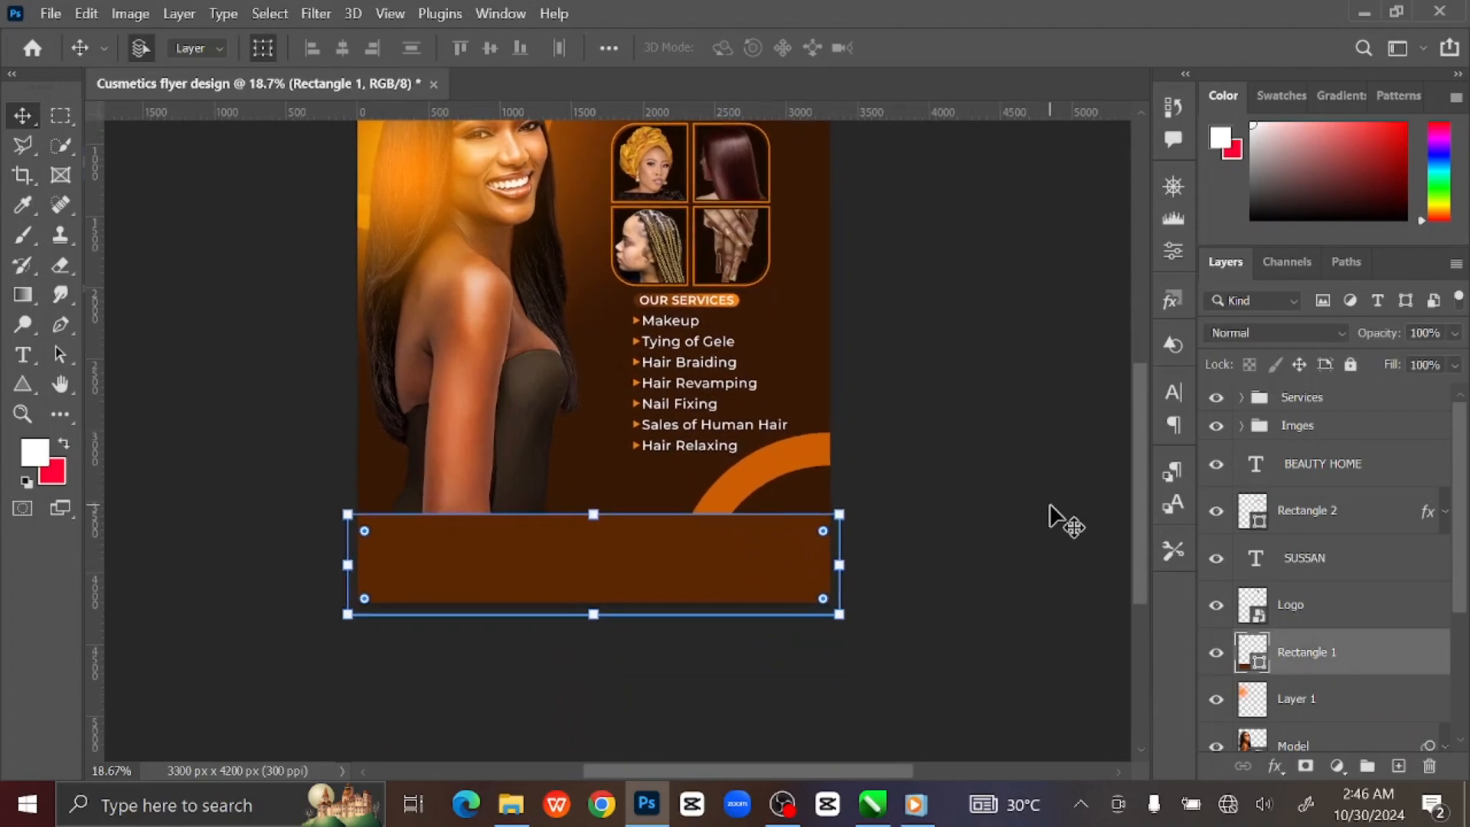
pyautogui.hotkey('ctrl', '+')
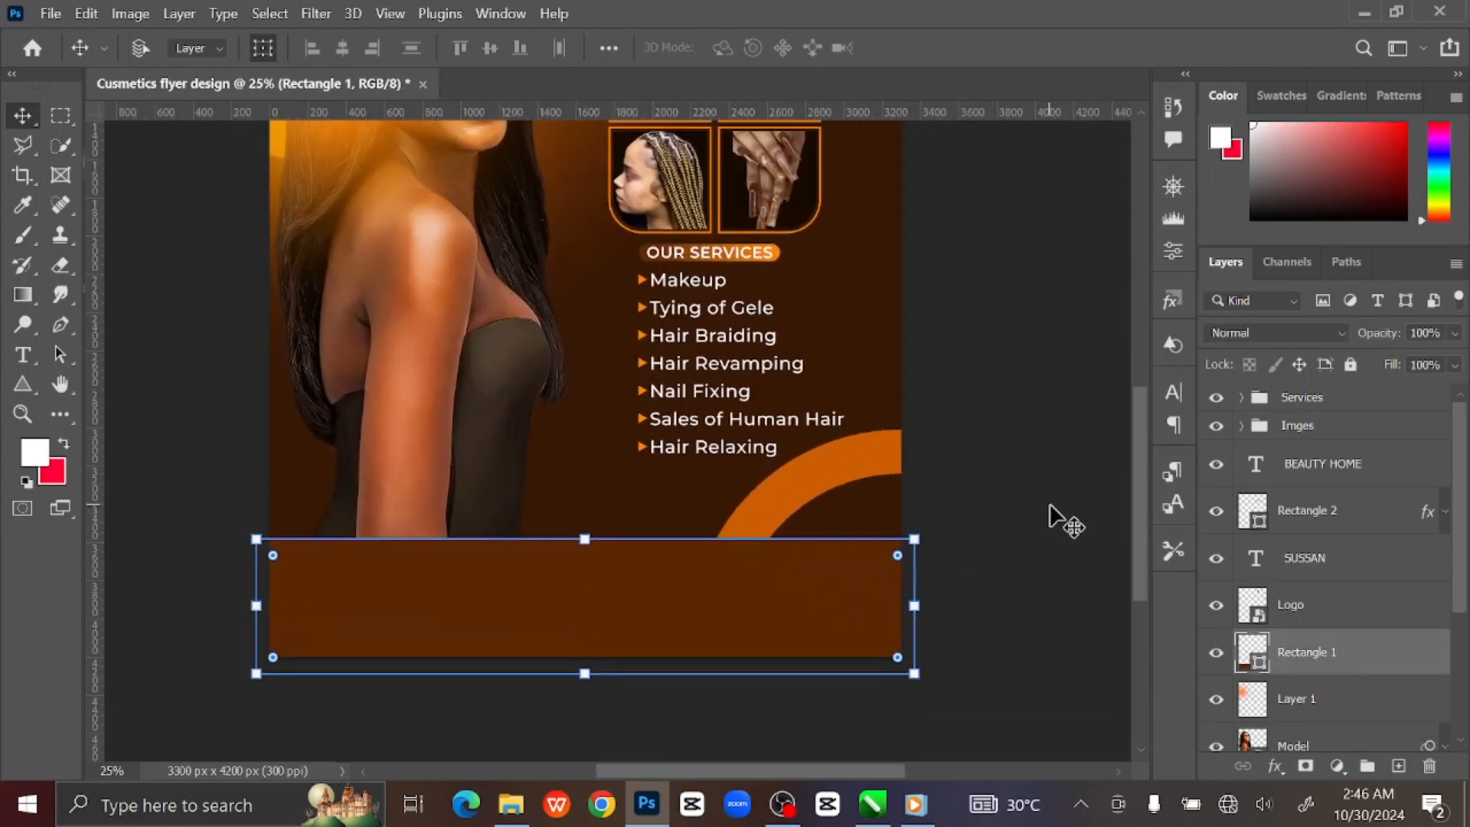
pyautogui.moveTo(1001, 512); pyautogui.dragTo(995, 416)
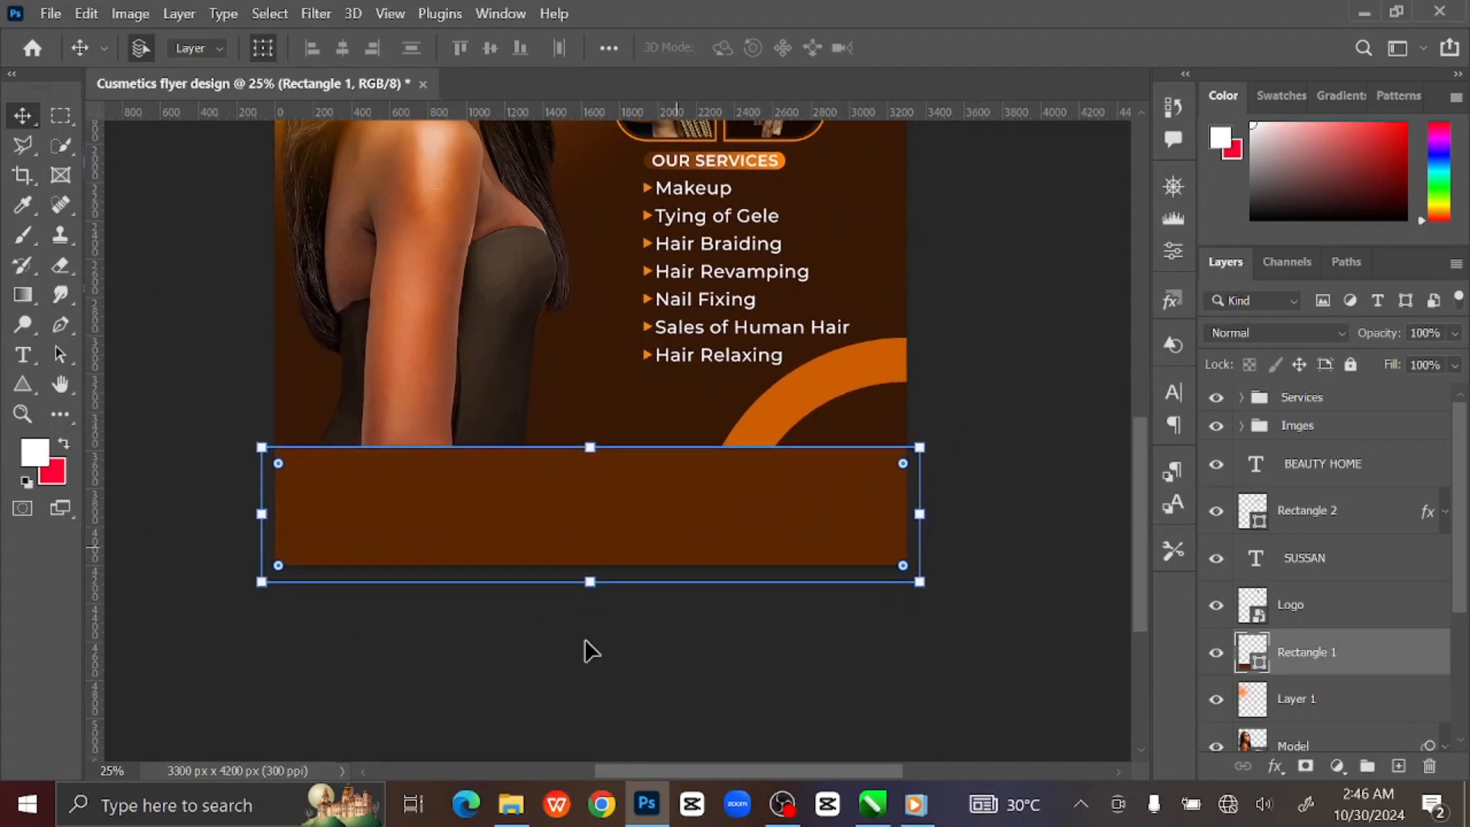
pyautogui.click(512, 805)
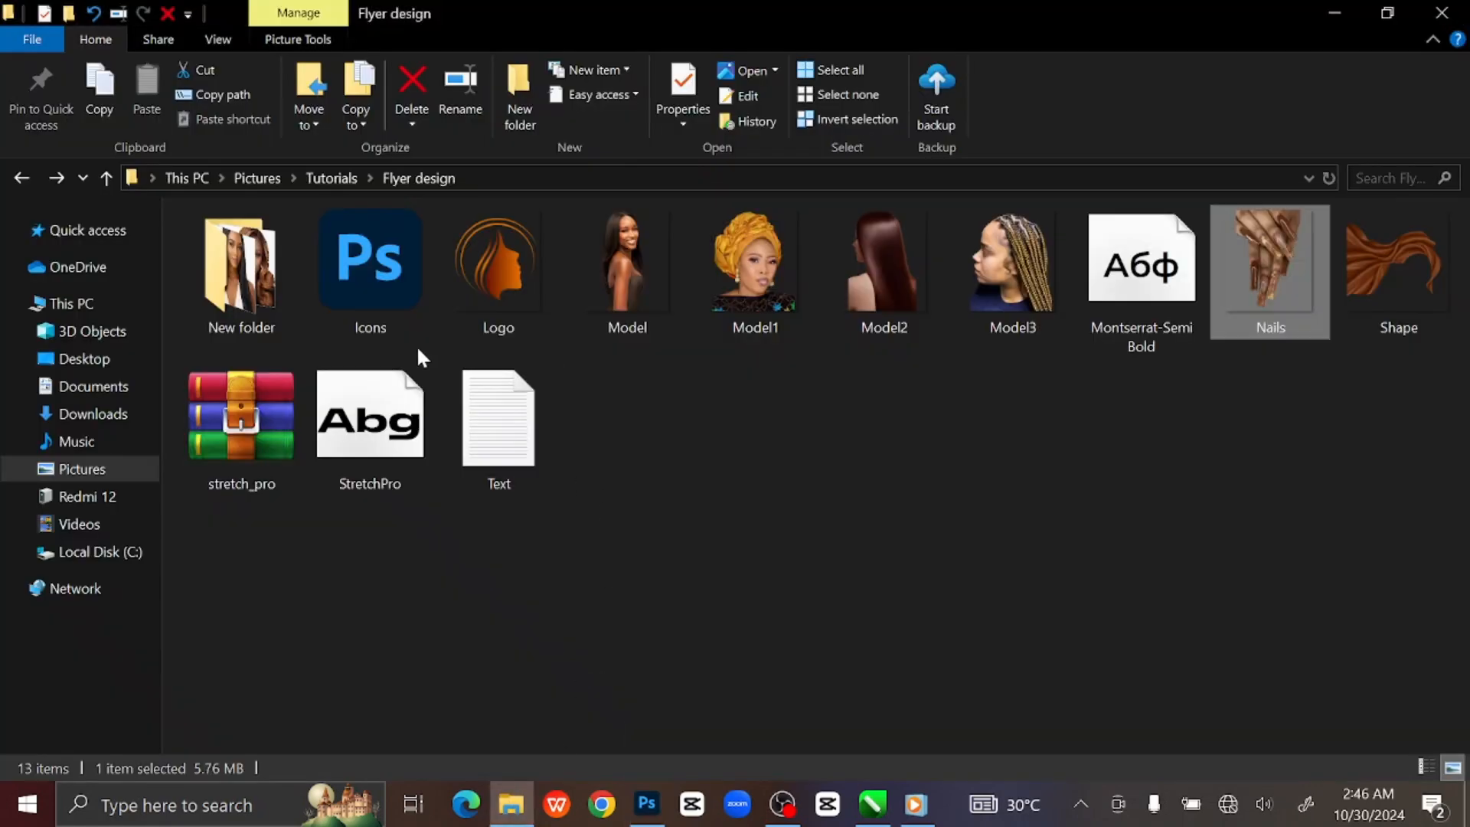
pyautogui.click(397, 285)
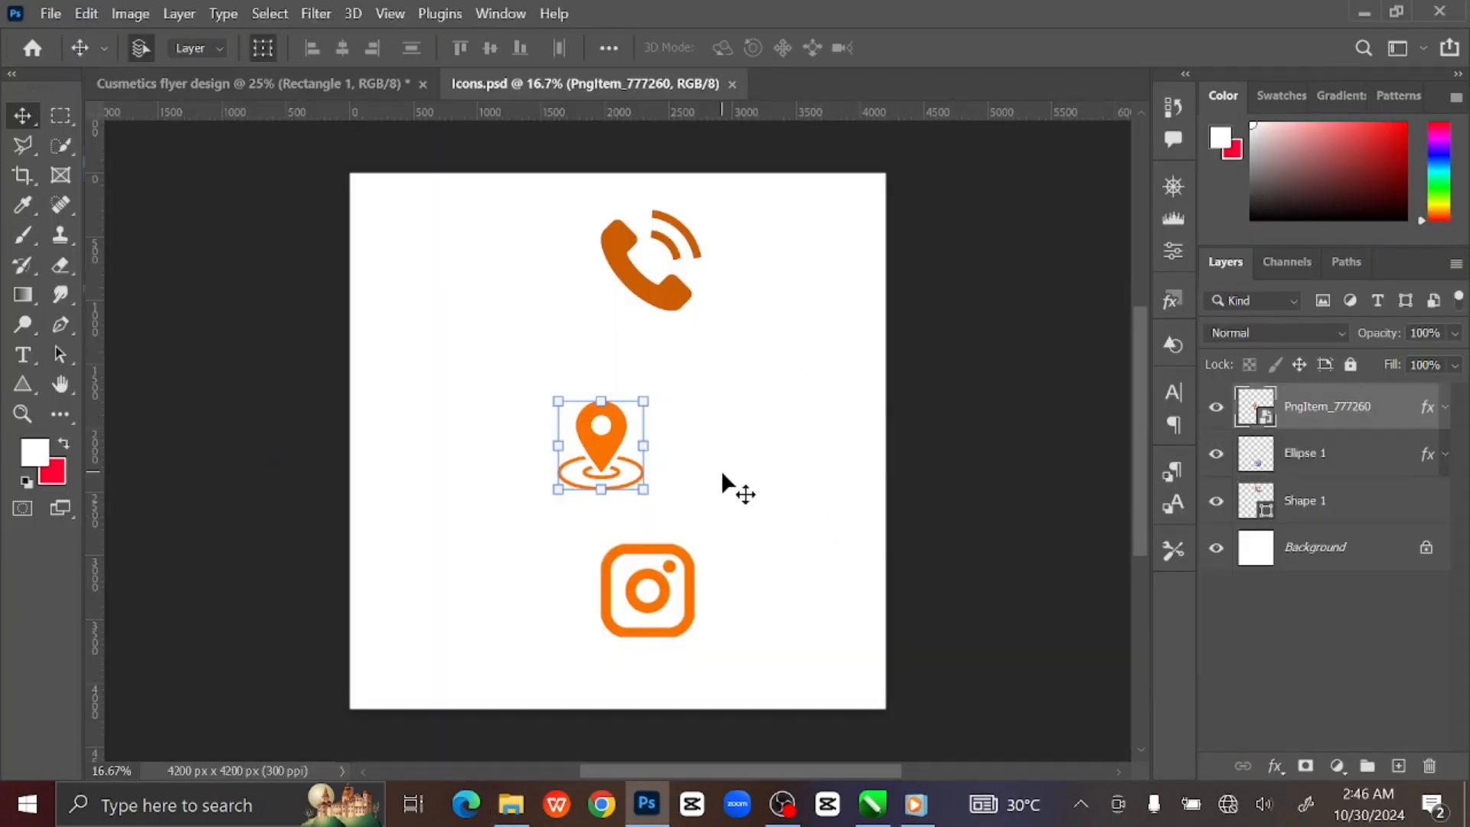
# Add a new layer and type the phone number and social handle in the footer band.
pyautogui.click(937, 476)
pyautogui.click(314, 84)
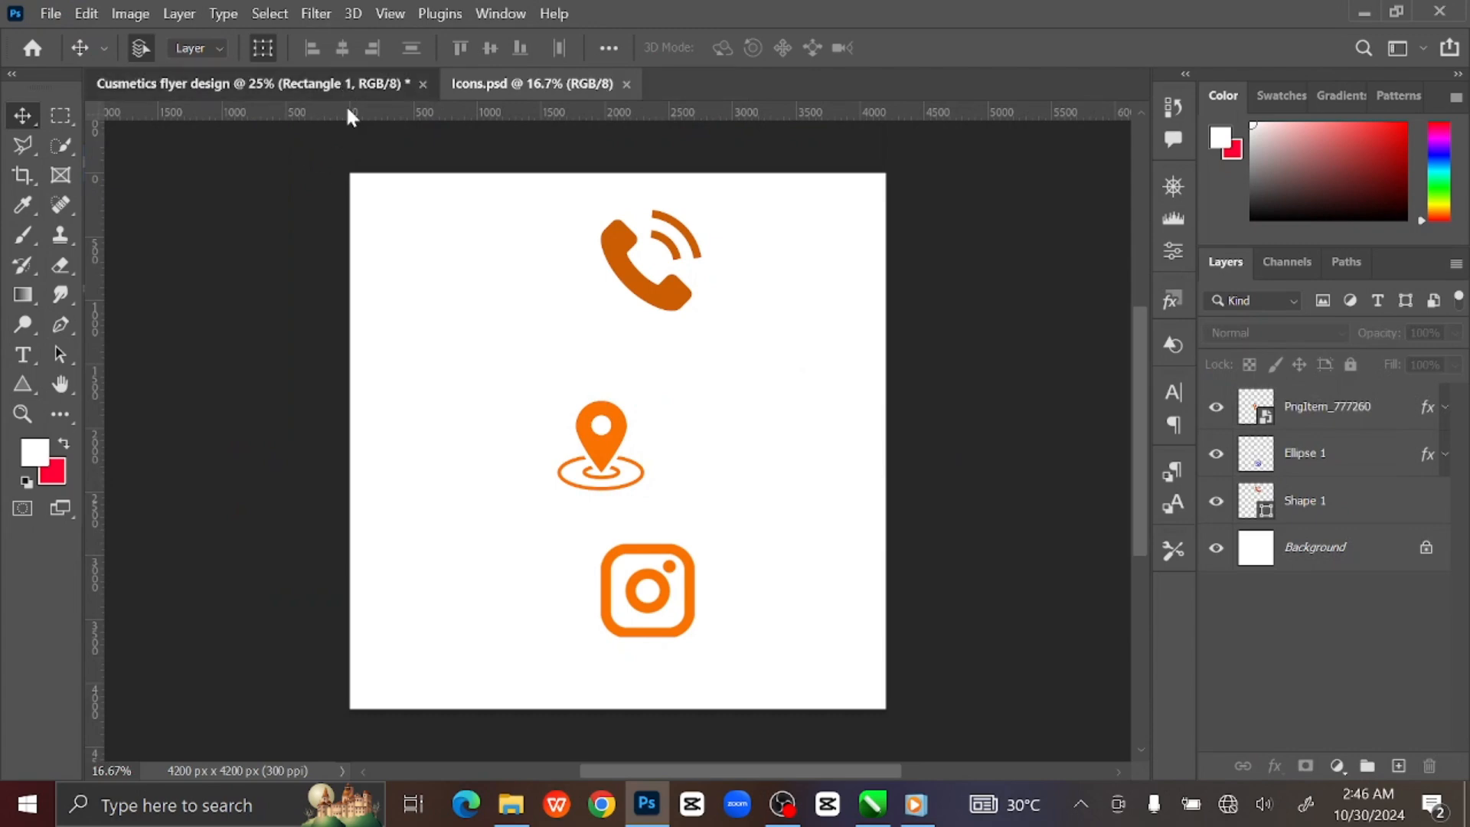
pyautogui.moveTo(830, 644); pyautogui.dragTo(824, 475)
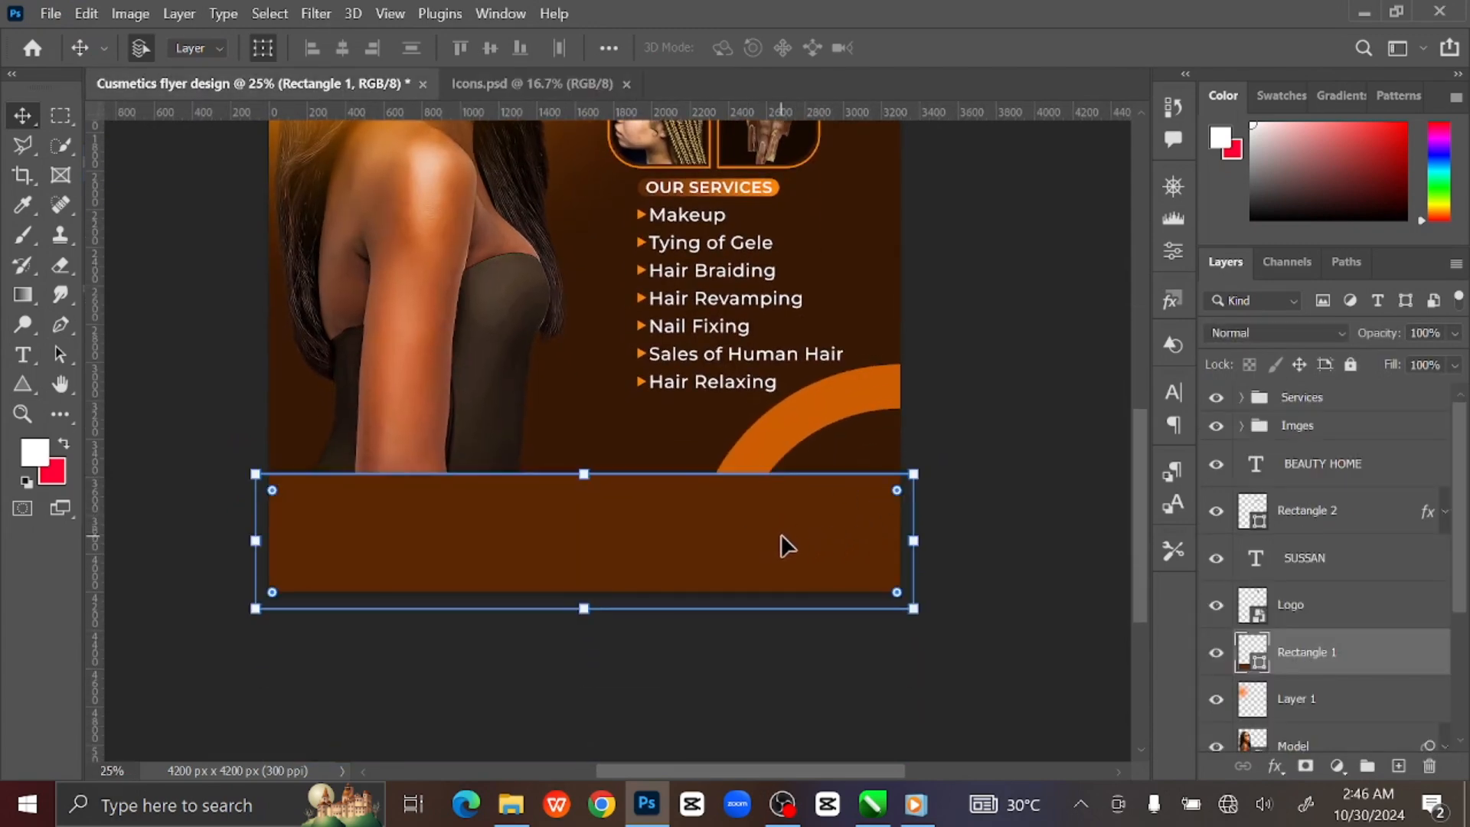
pyautogui.click(1398, 766)
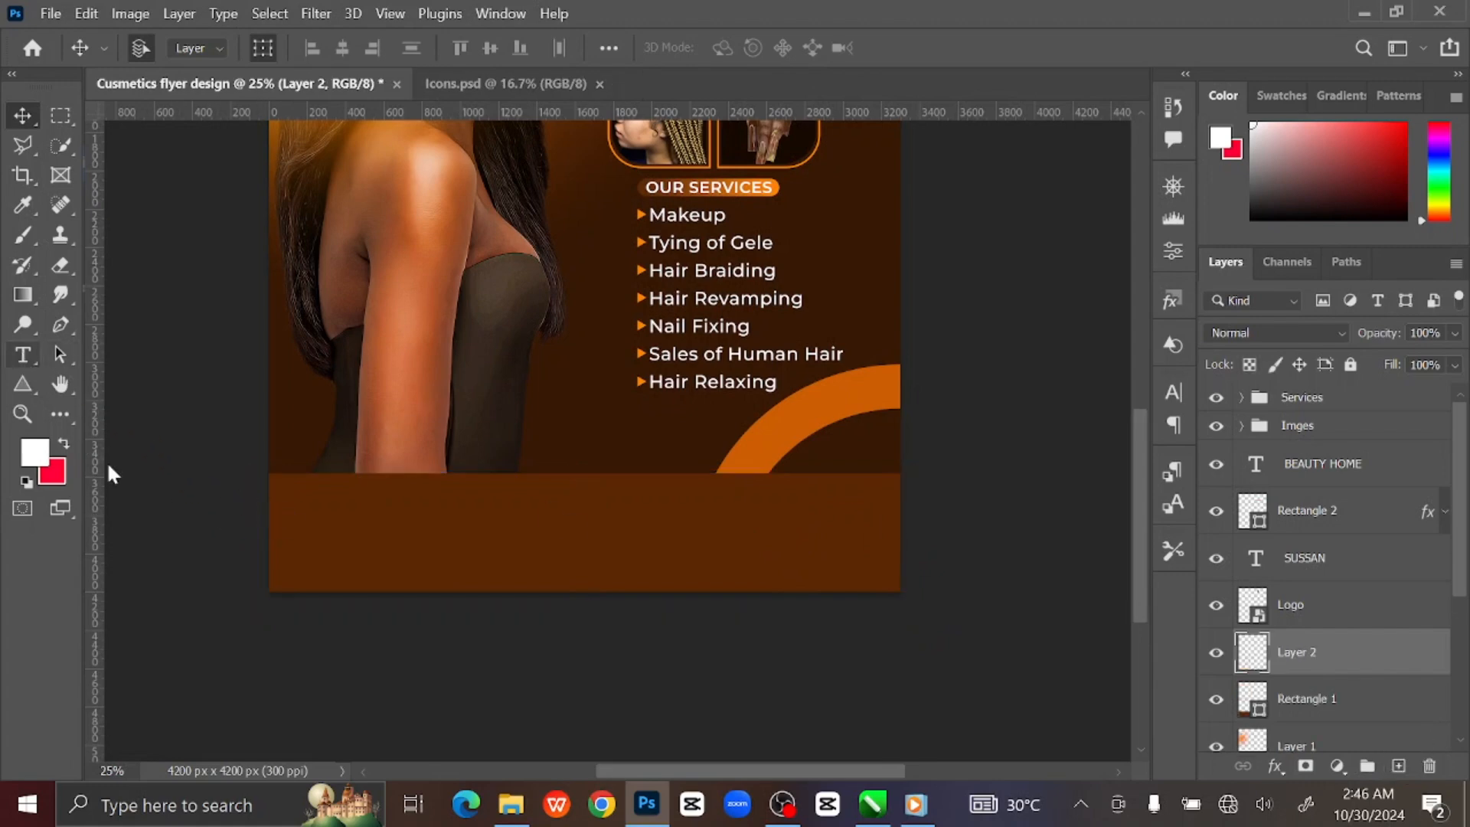
pyautogui.rightClick(23, 355)
pyautogui.click(161, 356)
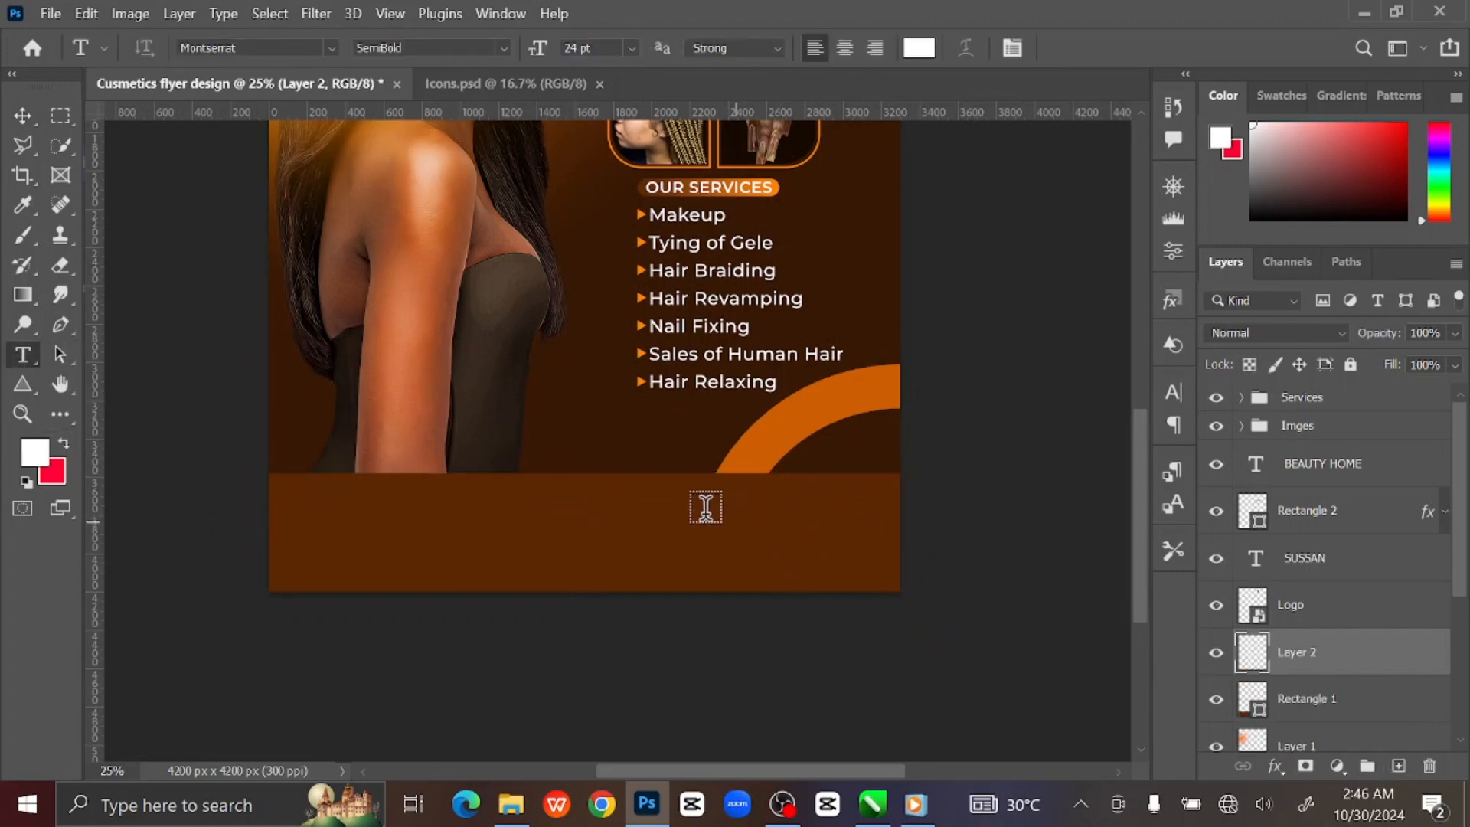
pyautogui.click(650, 496)
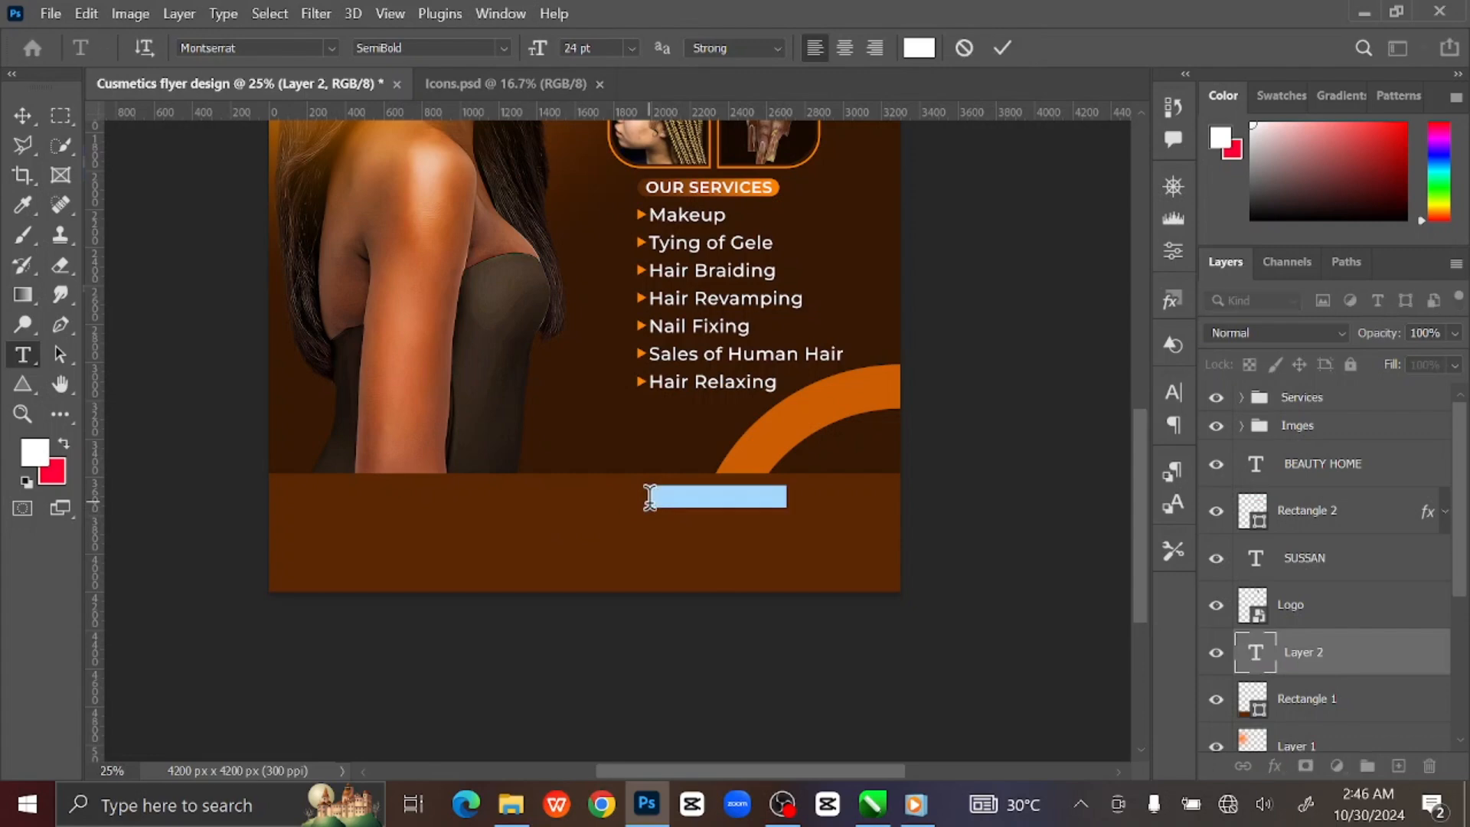
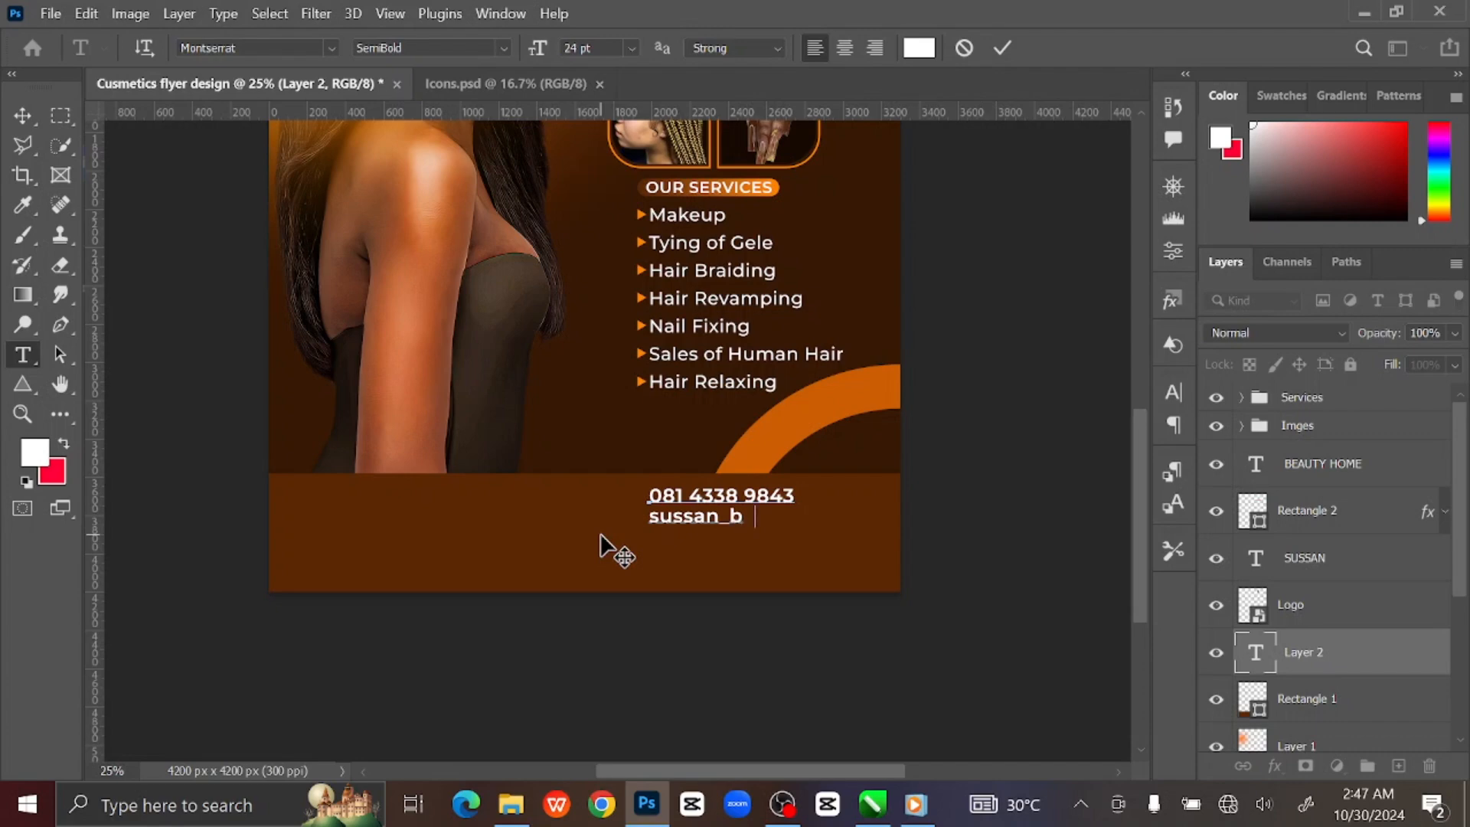
# Set the contact text to Montserrat Medium with 34 pt leading and commit it.
pyautogui.hotkey('ctrl', 'a')
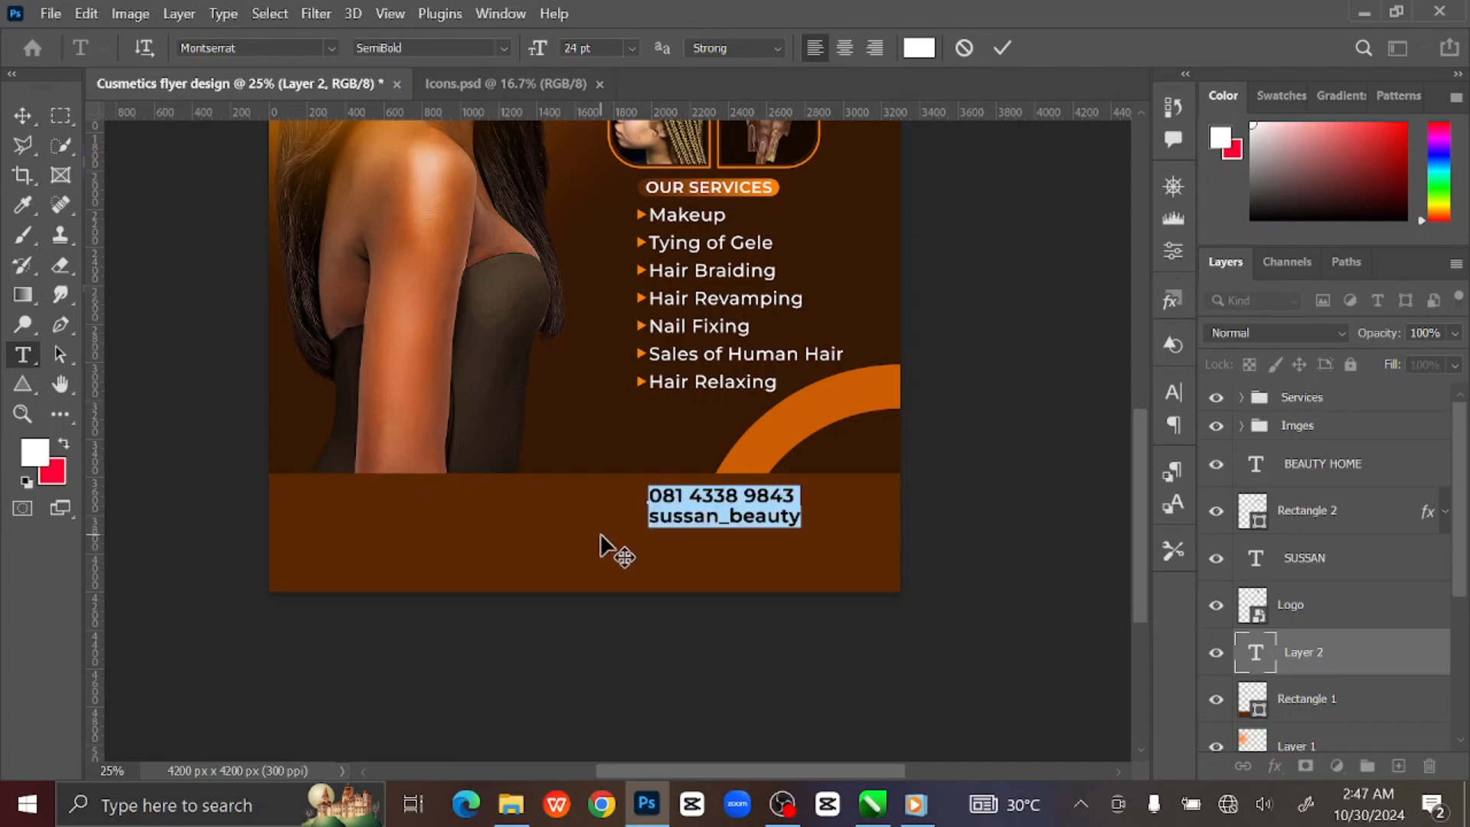
pyautogui.click(504, 48)
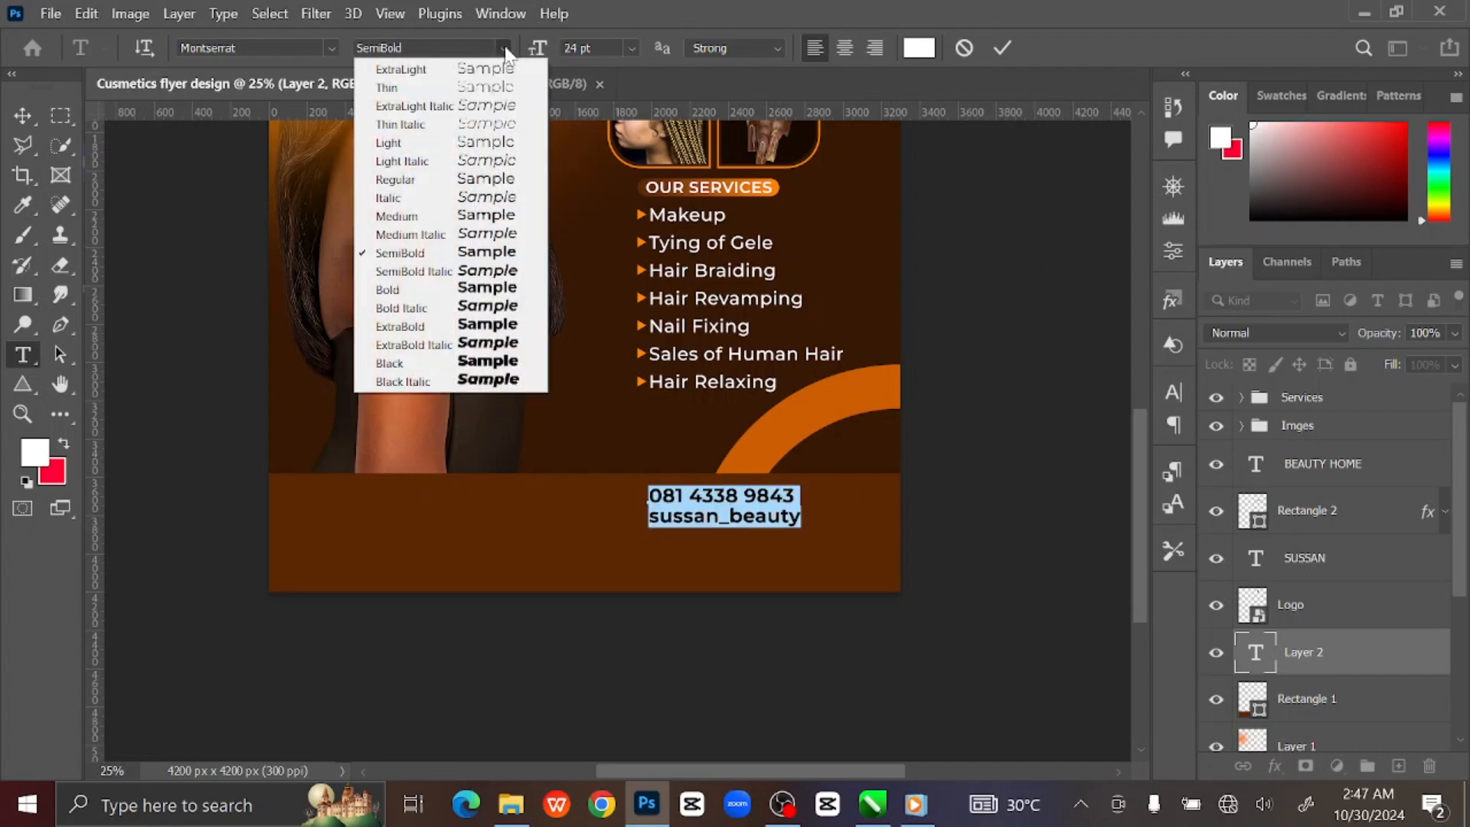
pyautogui.click(460, 218)
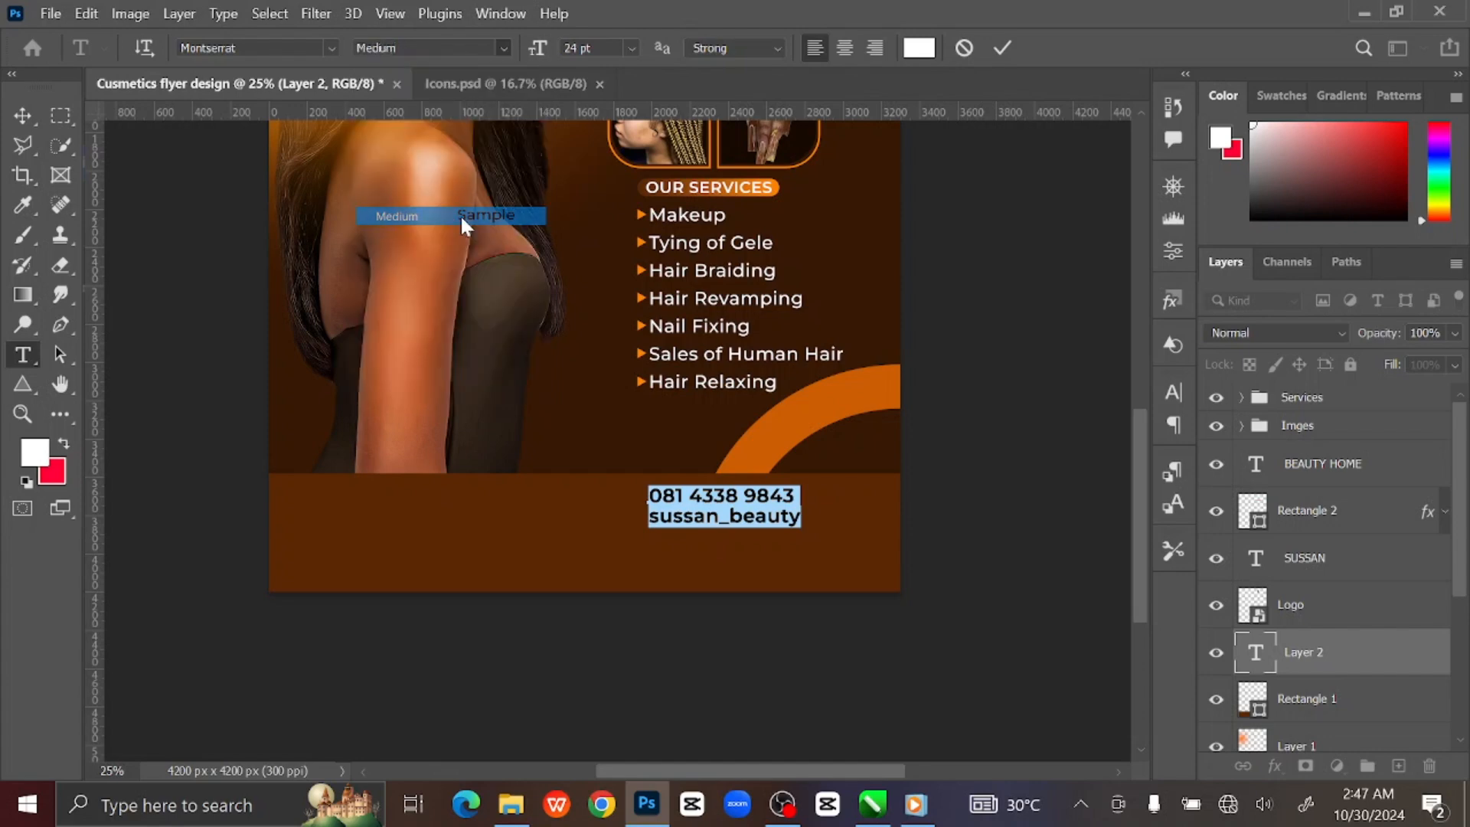
pyautogui.click(1172, 393)
pyautogui.moveTo(1055, 462); pyautogui.dragTo(1067, 465)
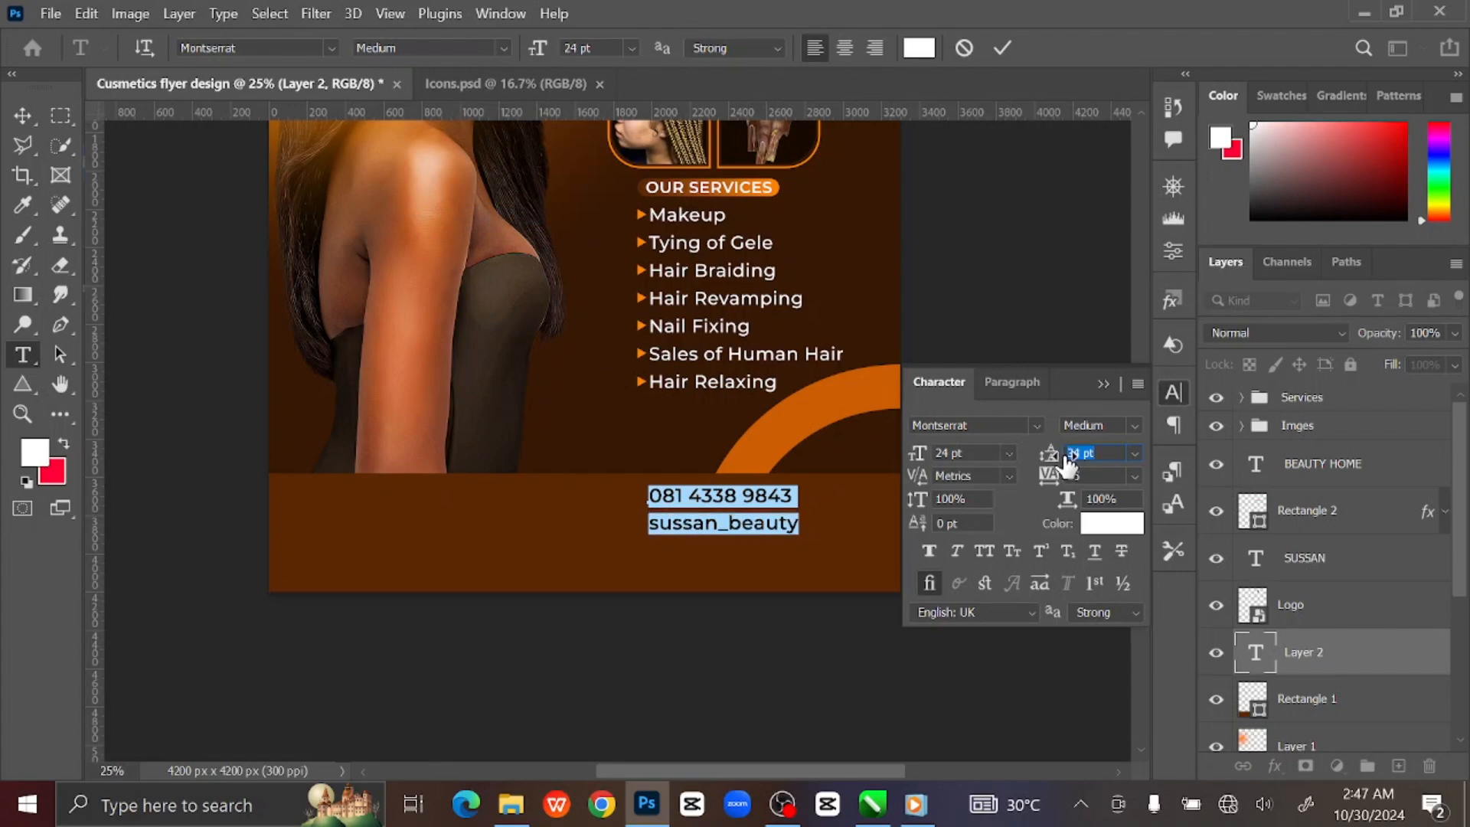
pyautogui.click(1104, 383)
pyautogui.click(23, 115)
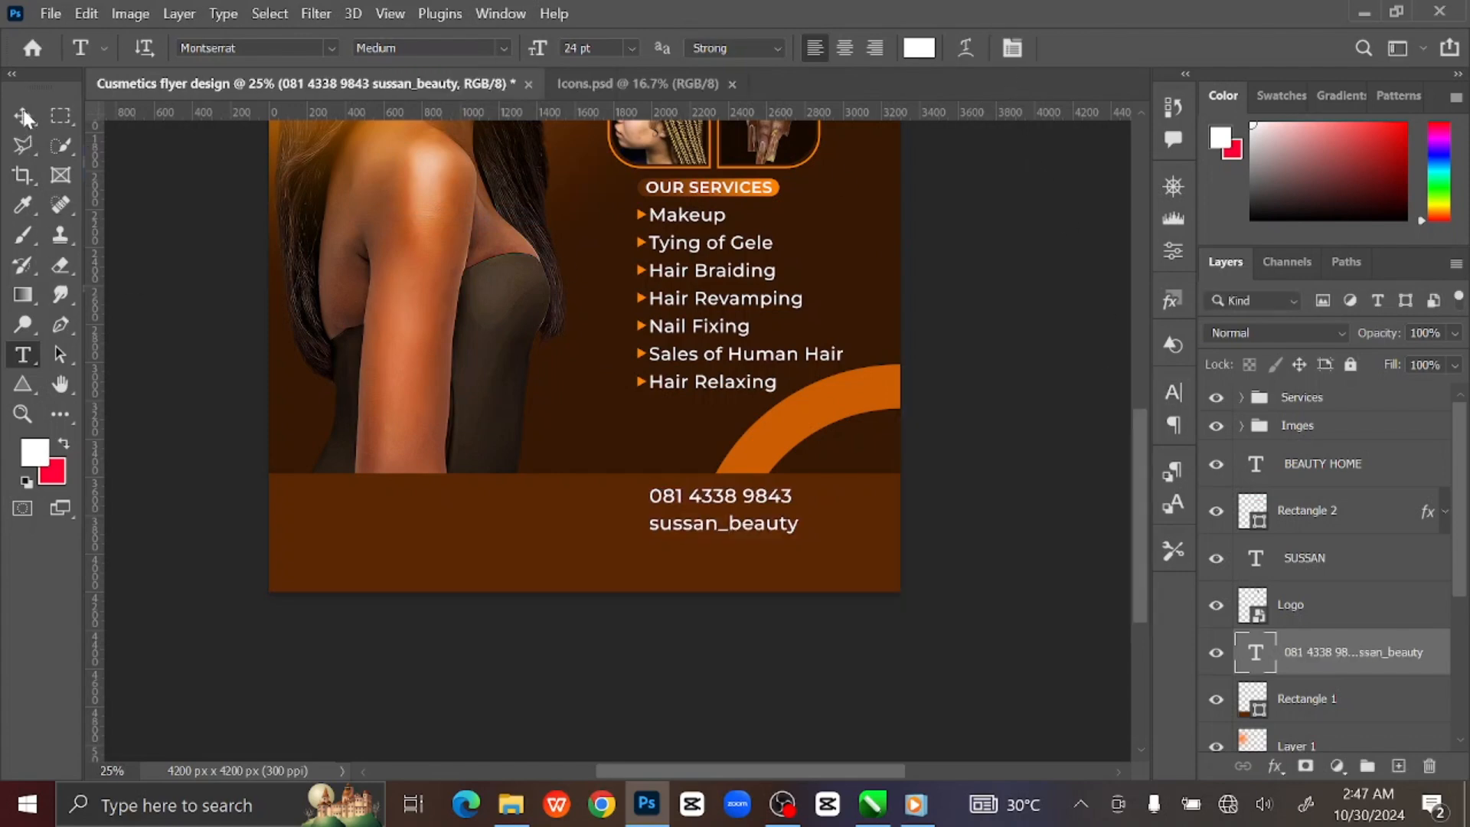
# Reposition the contact text within the footer band, then bring up Icons.psd.
pyautogui.moveTo(736, 507); pyautogui.dragTo(820, 502)
pyautogui.click(936, 507)
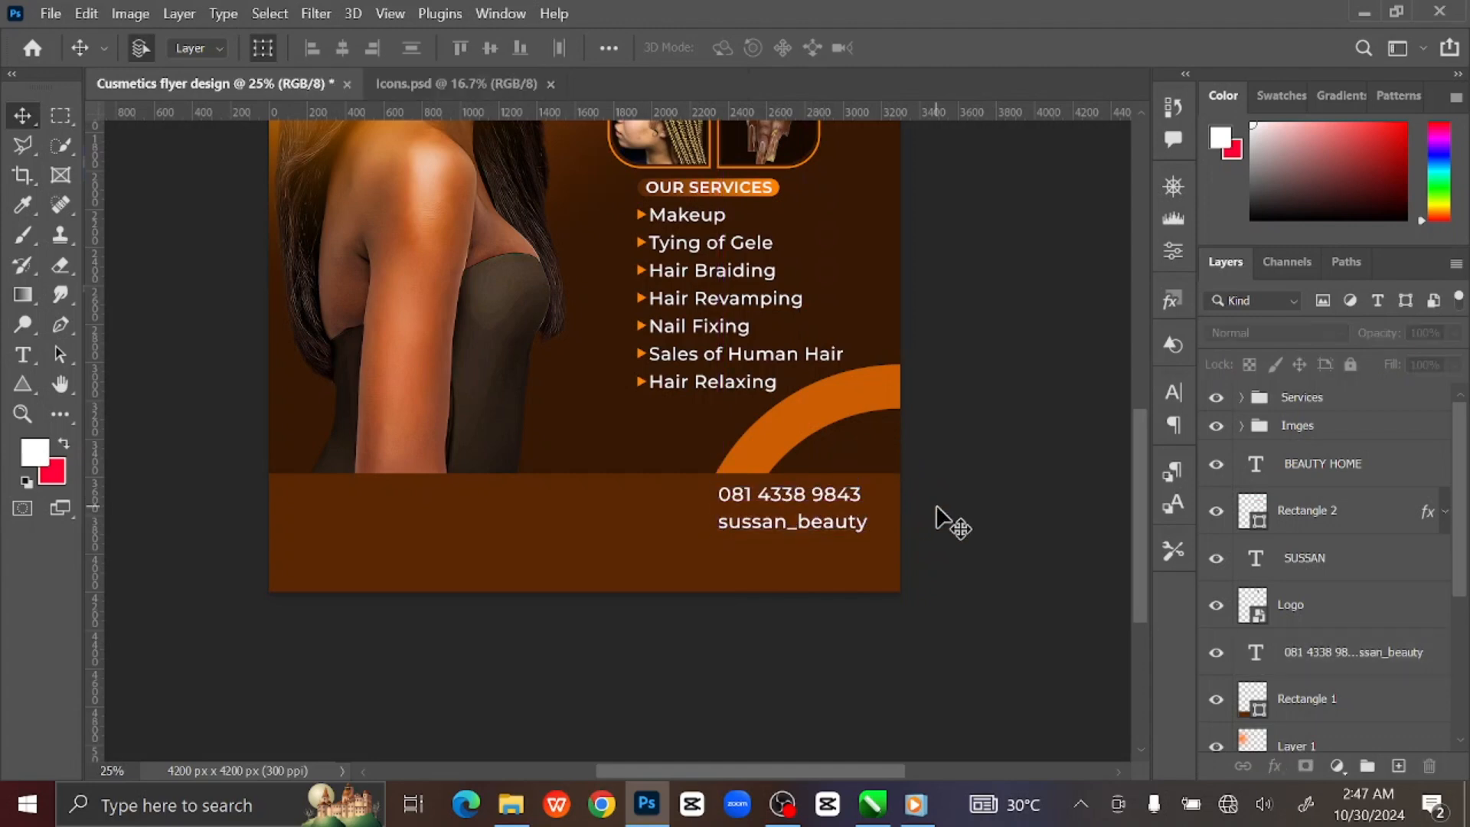
pyautogui.click(800, 524)
pyautogui.hotkey('ctrl', 't')
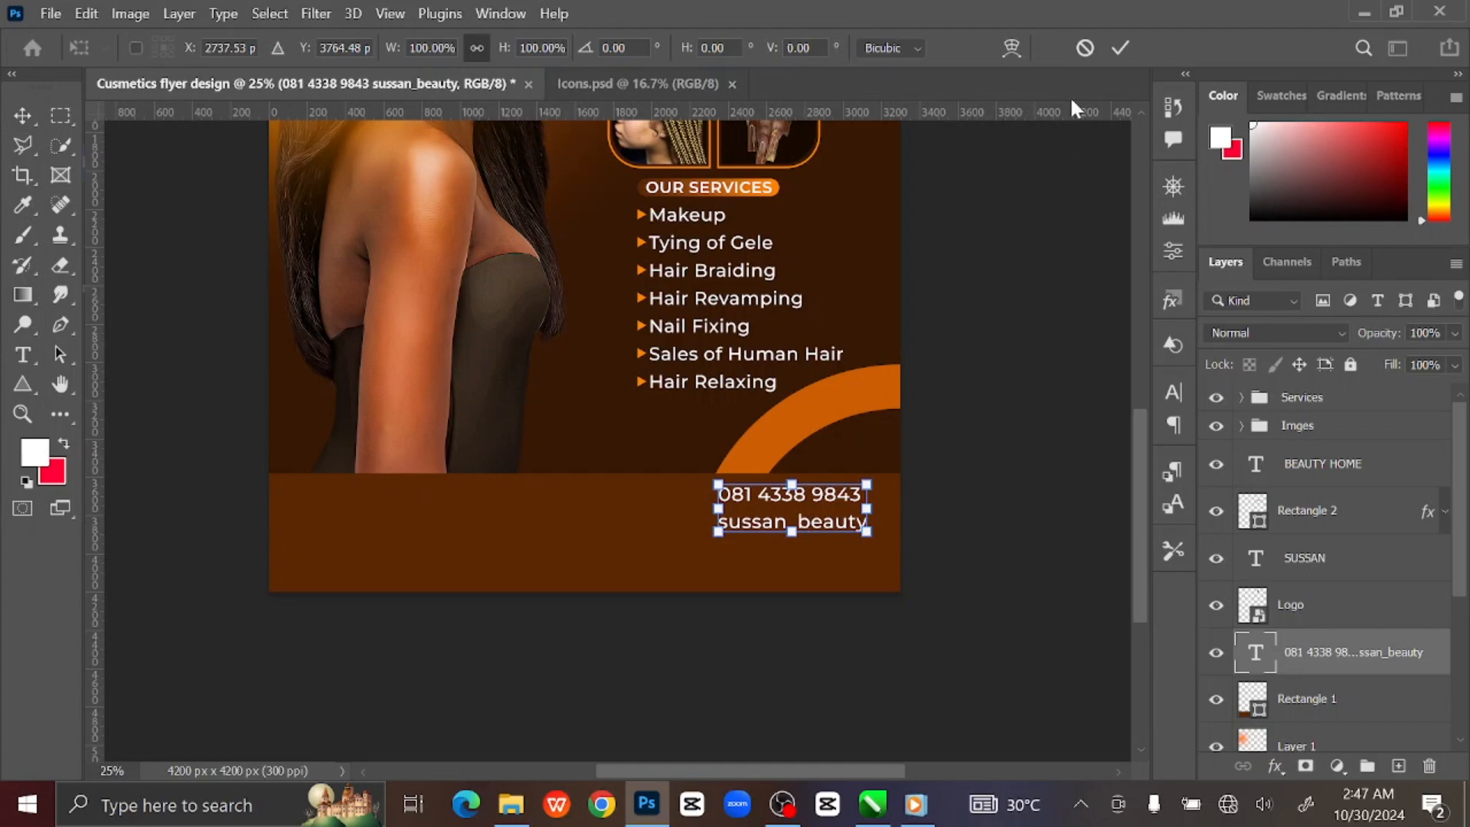
pyautogui.click(1119, 50)
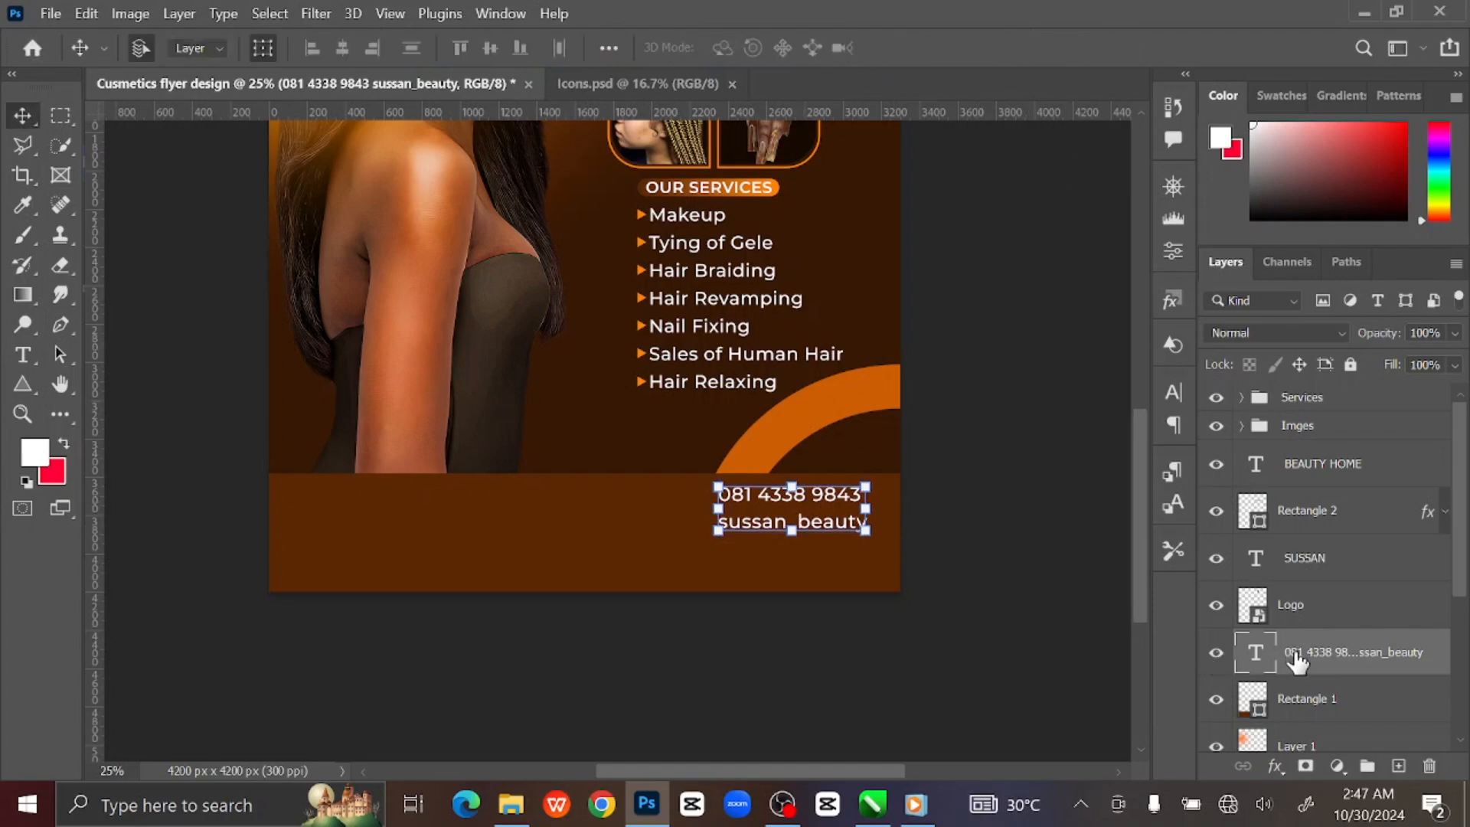
pyautogui.click(640, 84)
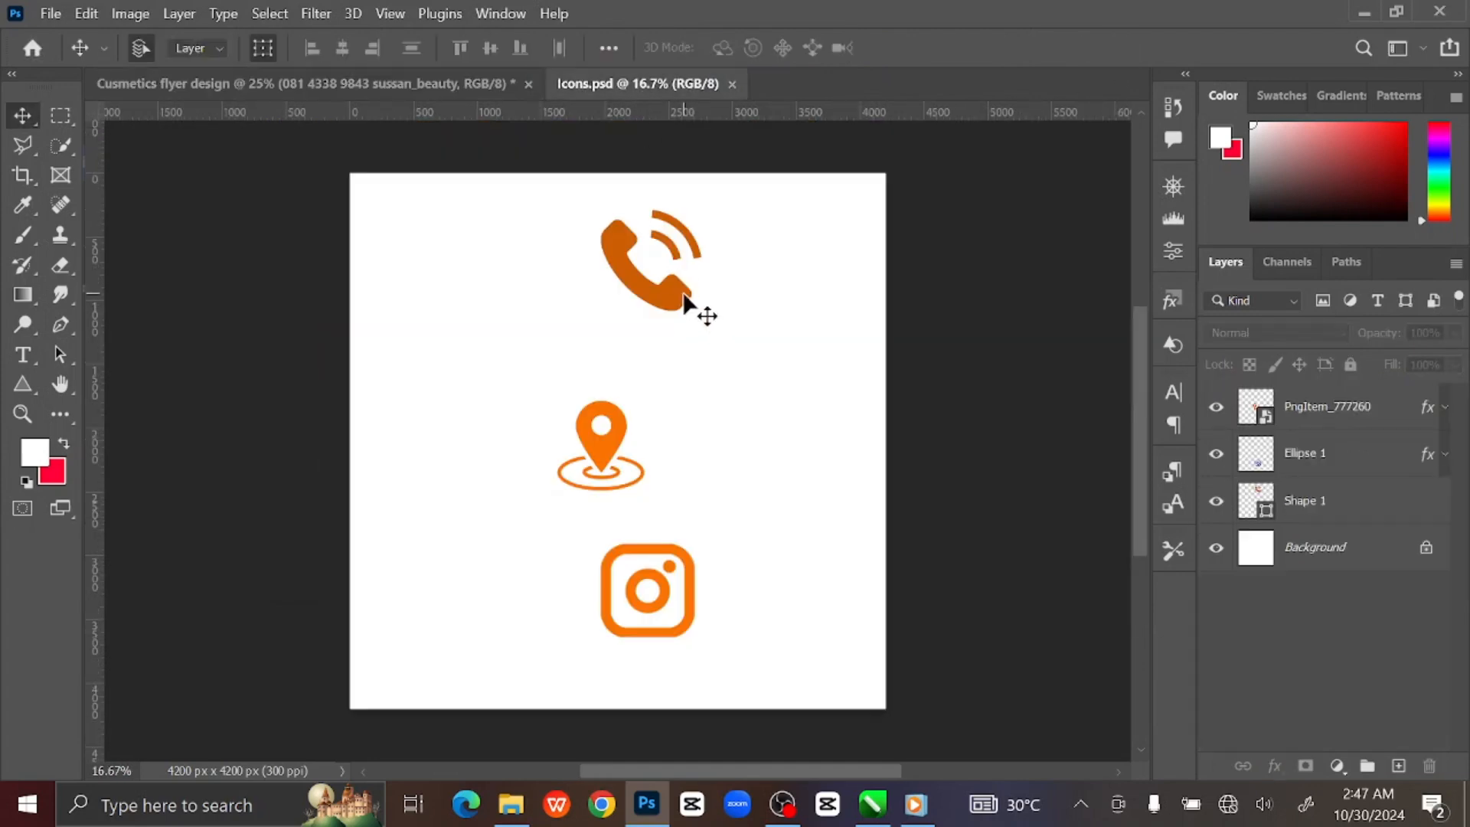
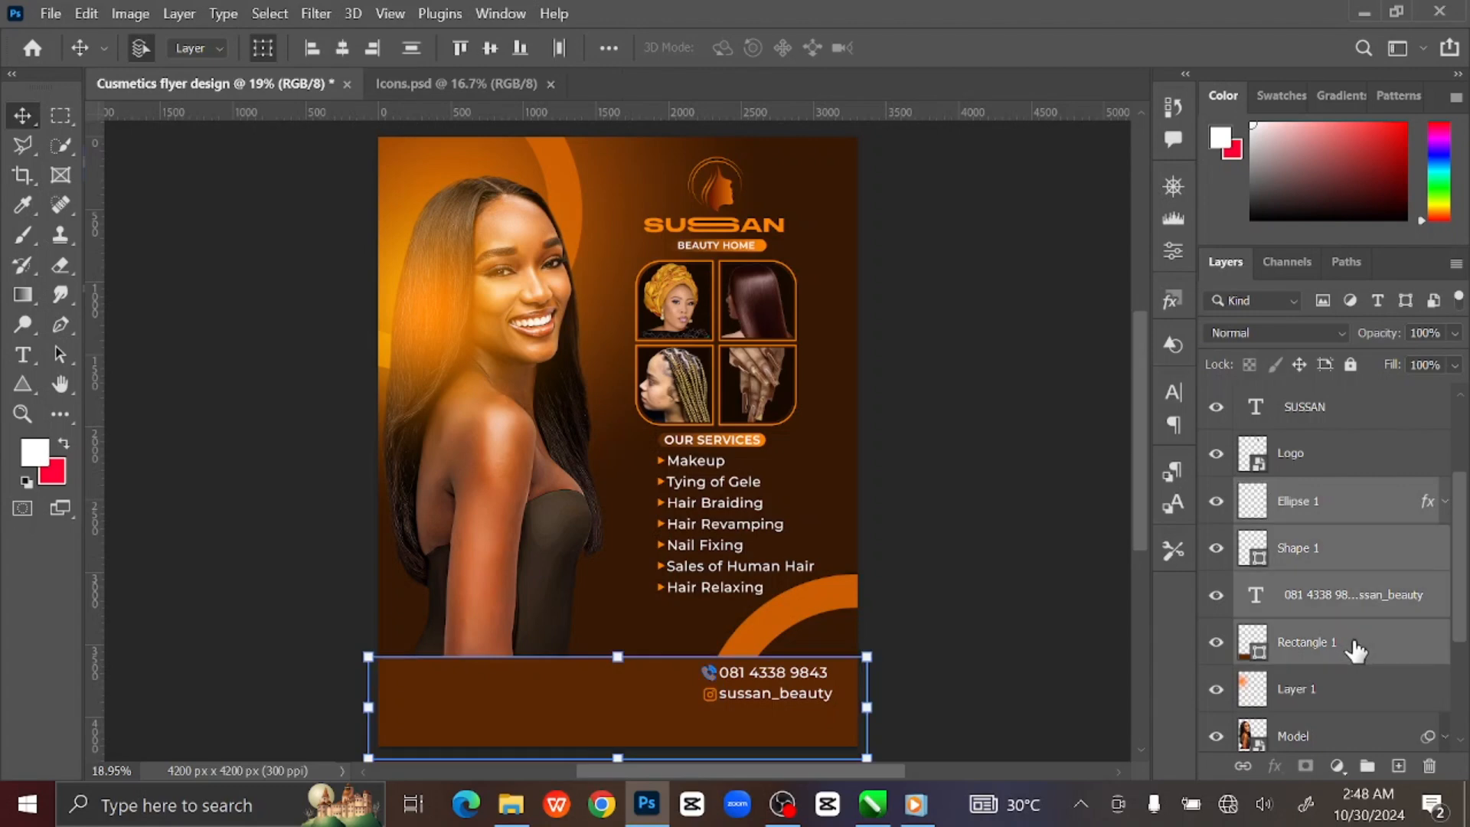
# Group the footer bar, phone text and icons as 'Address' and add an empty layer above Ellipse 1.
pyautogui.hotkey('ctrl', 'g')
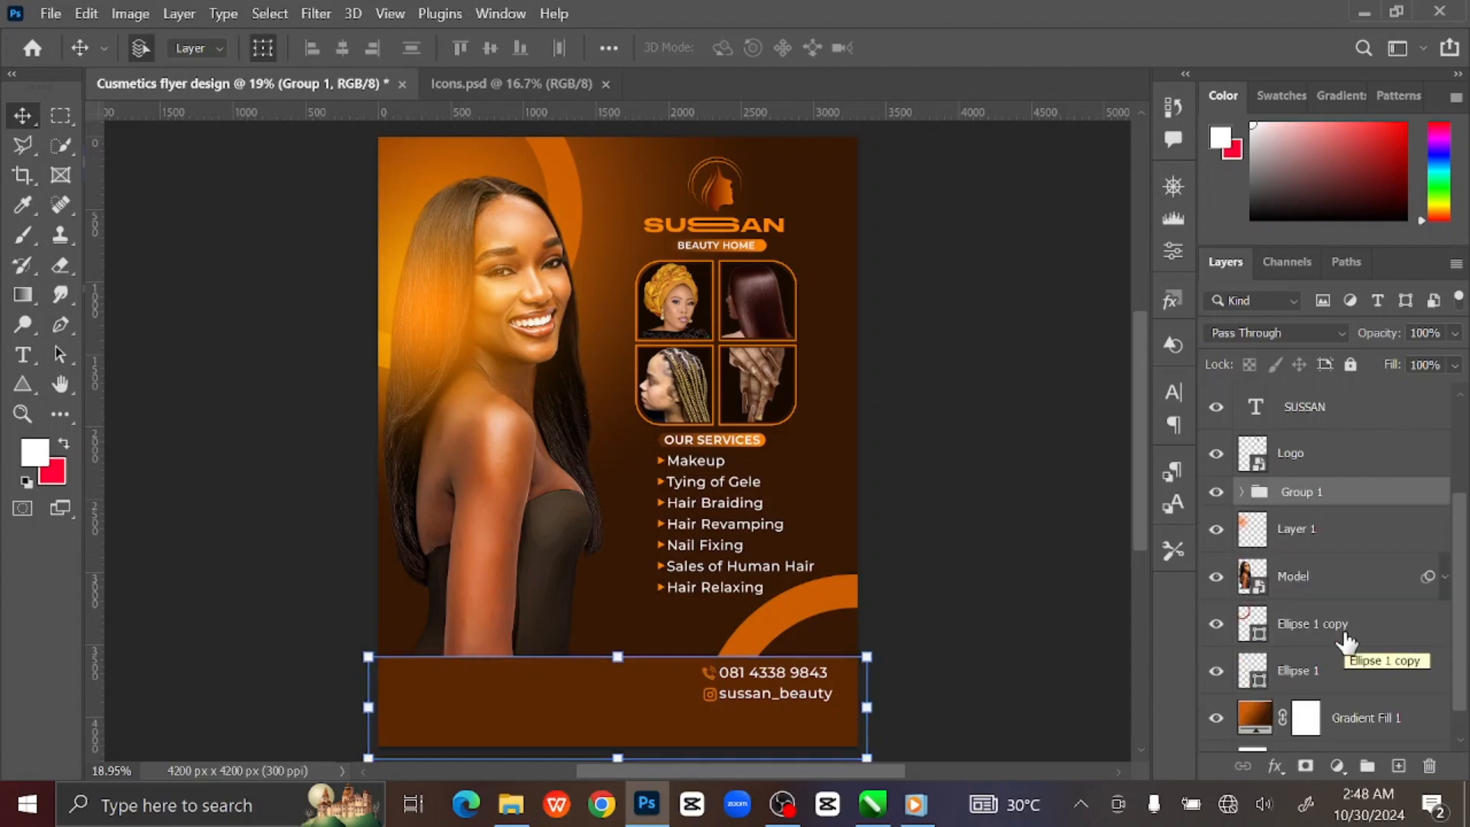
pyautogui.click(1241, 491)
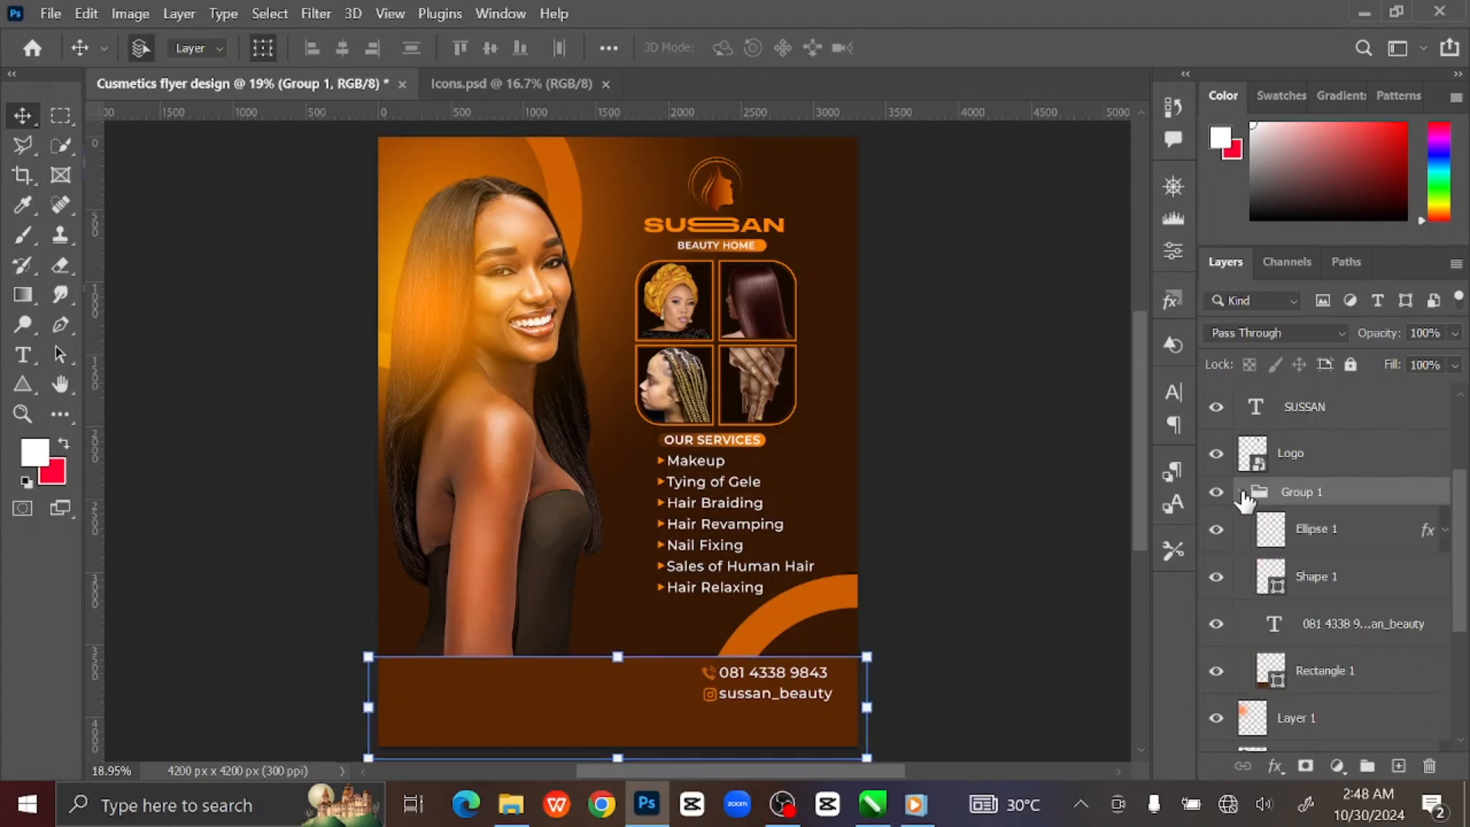
pyautogui.doubleClick(1301, 492)
pyautogui.press('Return')
pyautogui.click(1374, 529)
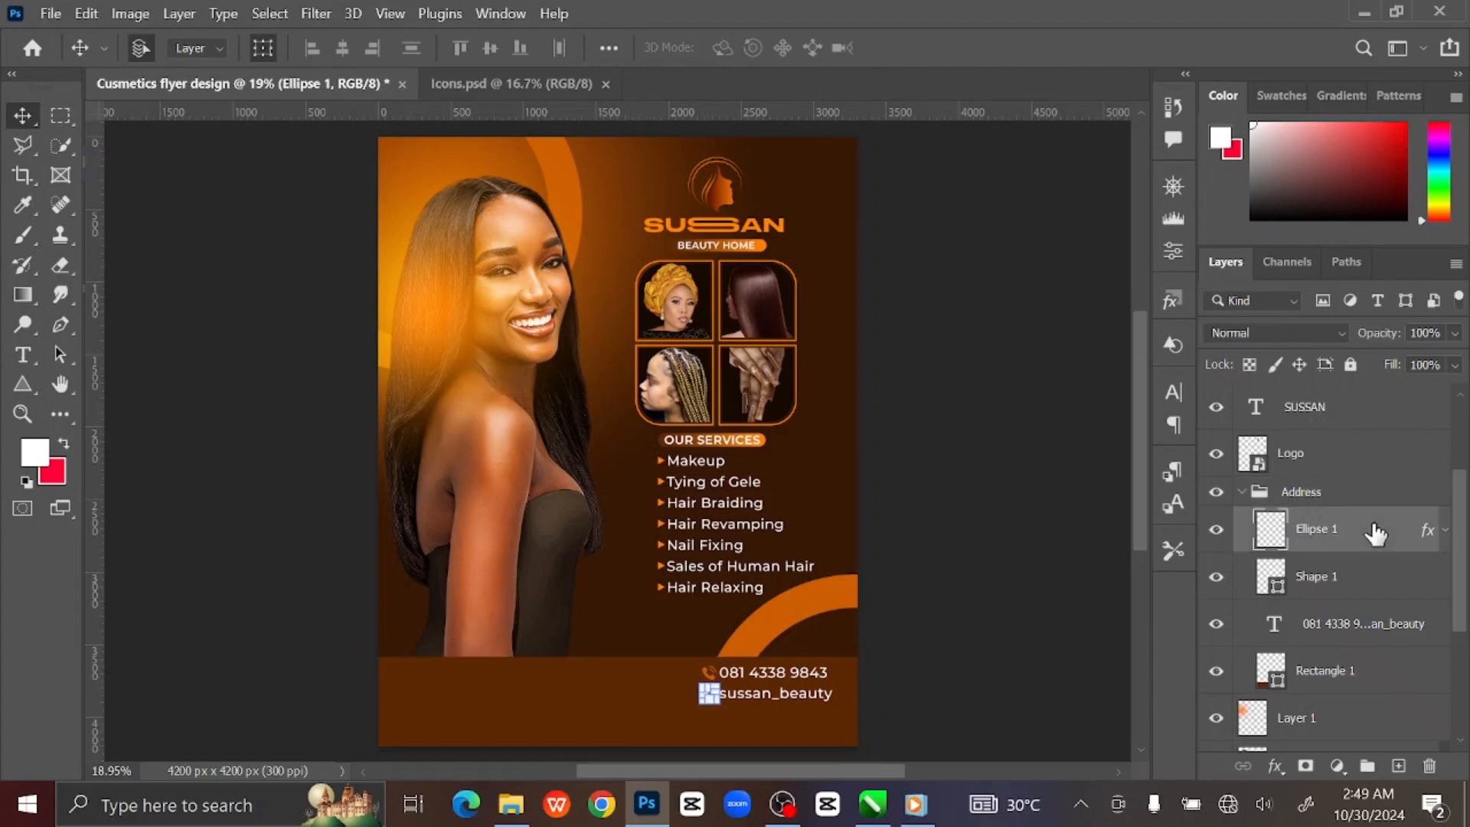
pyautogui.click(1398, 766)
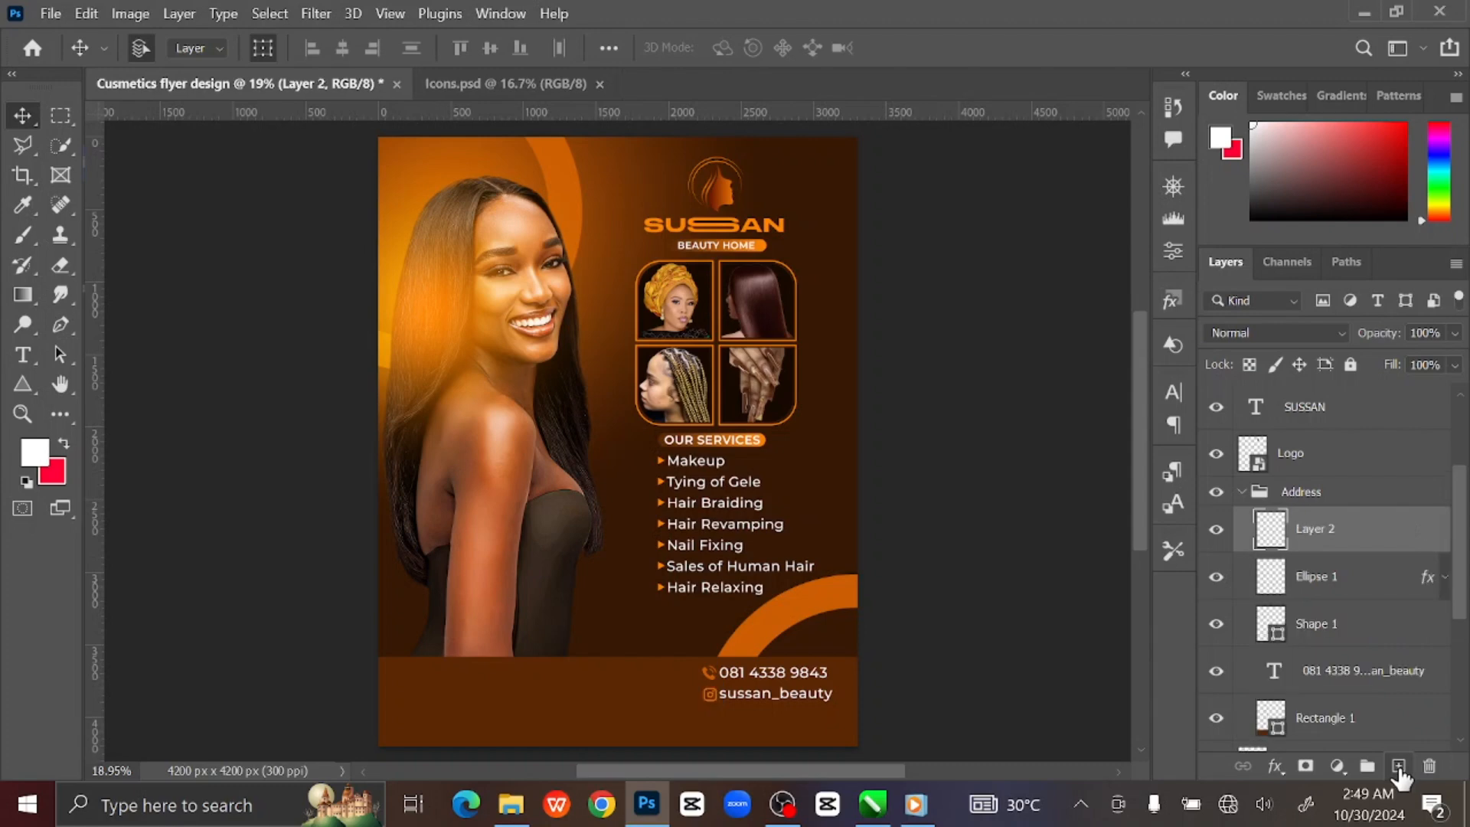
# Type the shop's street address as a text line at the footer's lower left.
pyautogui.click(23, 354)
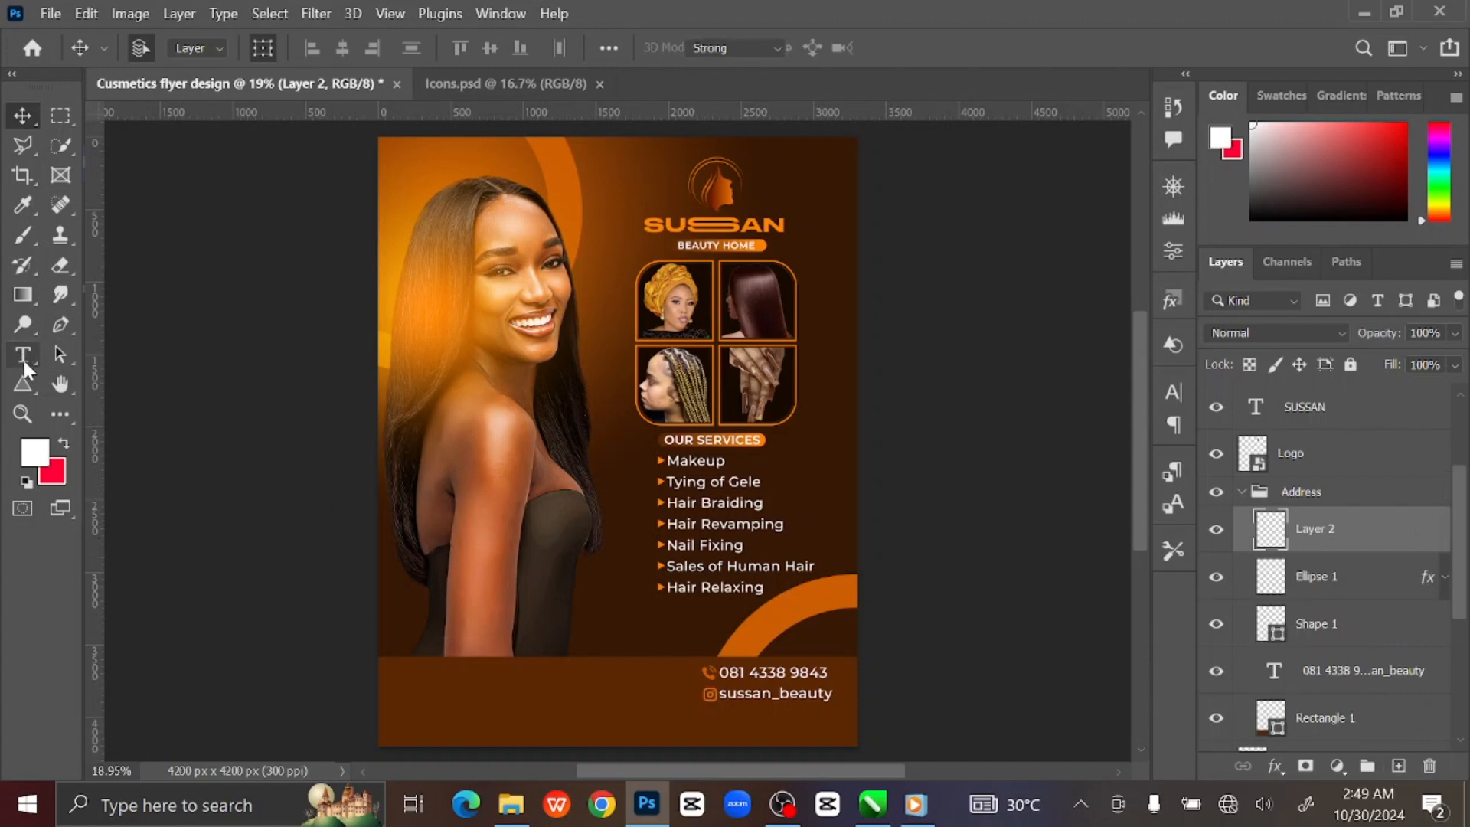
pyautogui.click(433, 712)
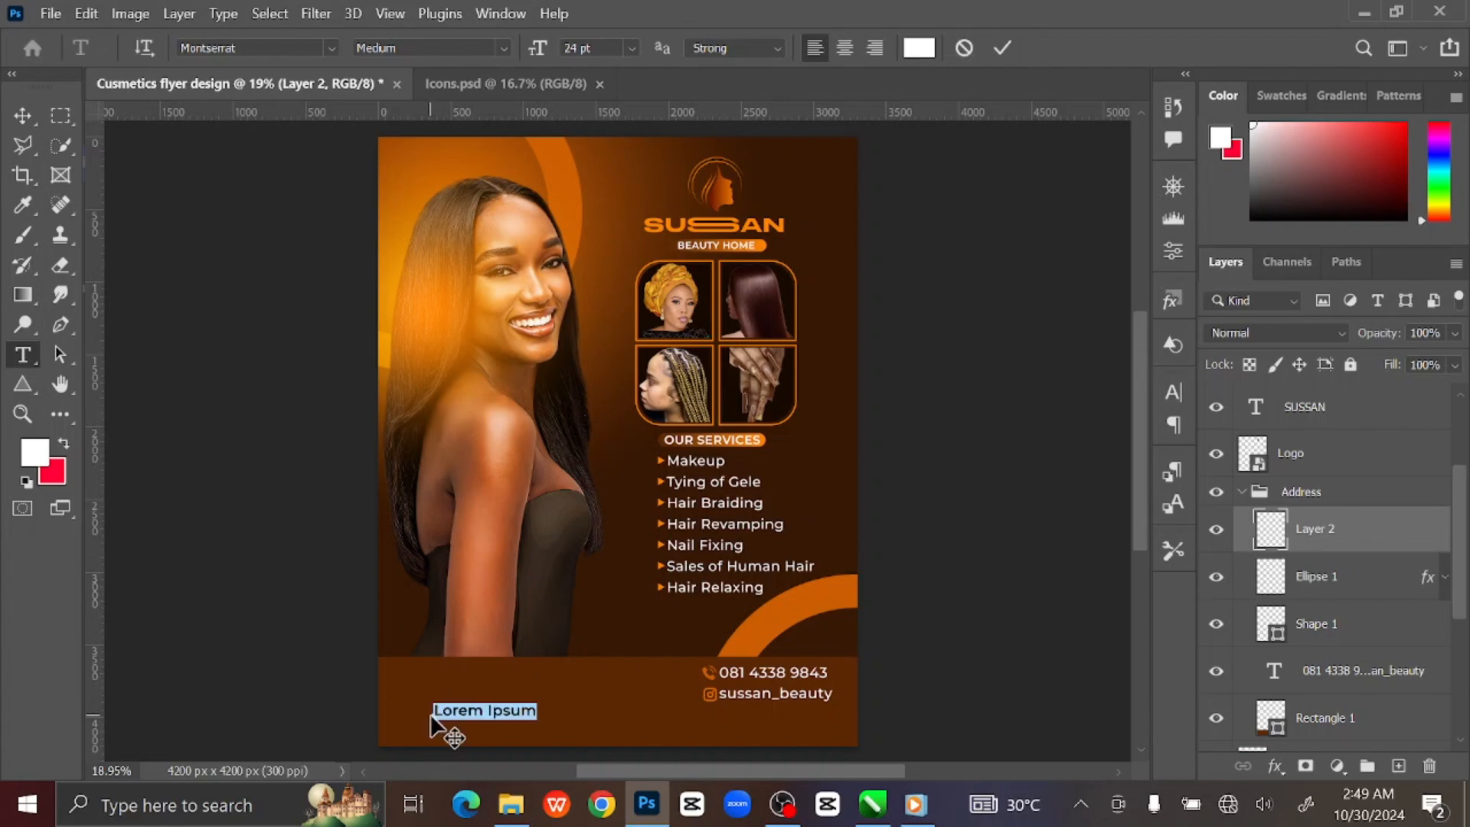
pyautogui.write('30')
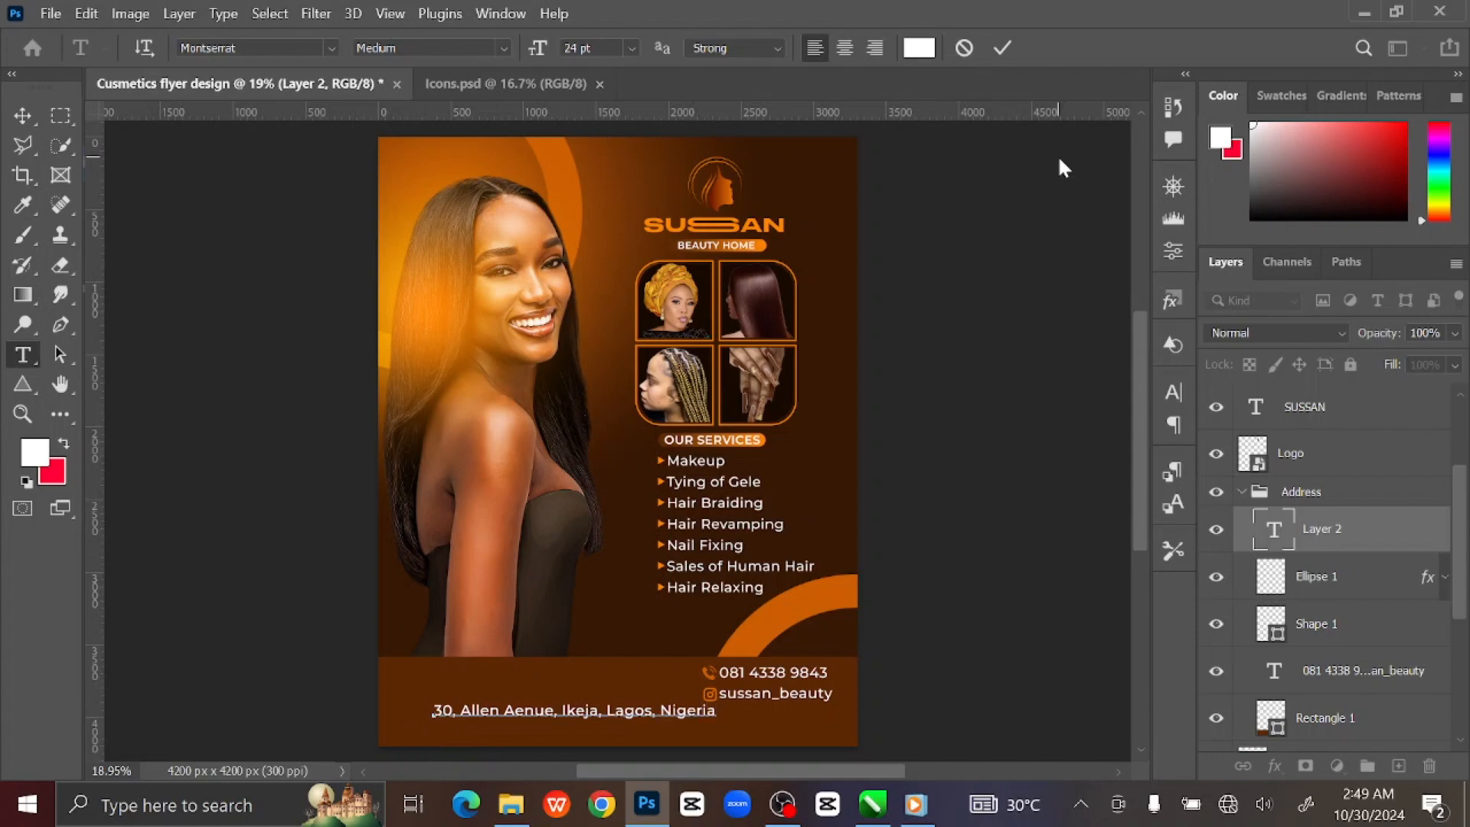
pyautogui.click(913, 296)
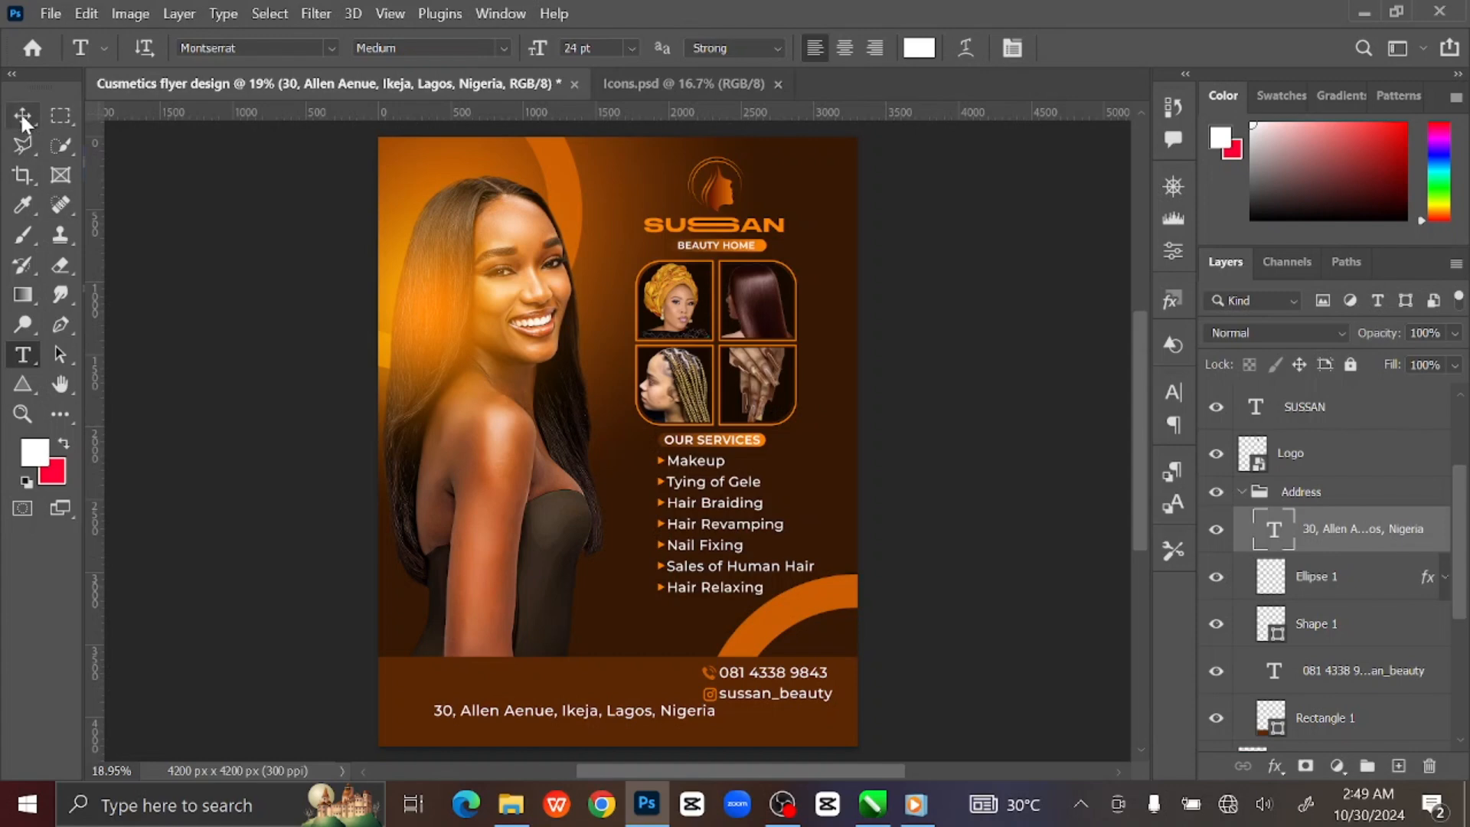
# Move the address text right and down along the bottom of the footer bar.
pyautogui.click(20, 112)
pyautogui.click(884, 534)
pyautogui.hotkey('ctrl', '+')
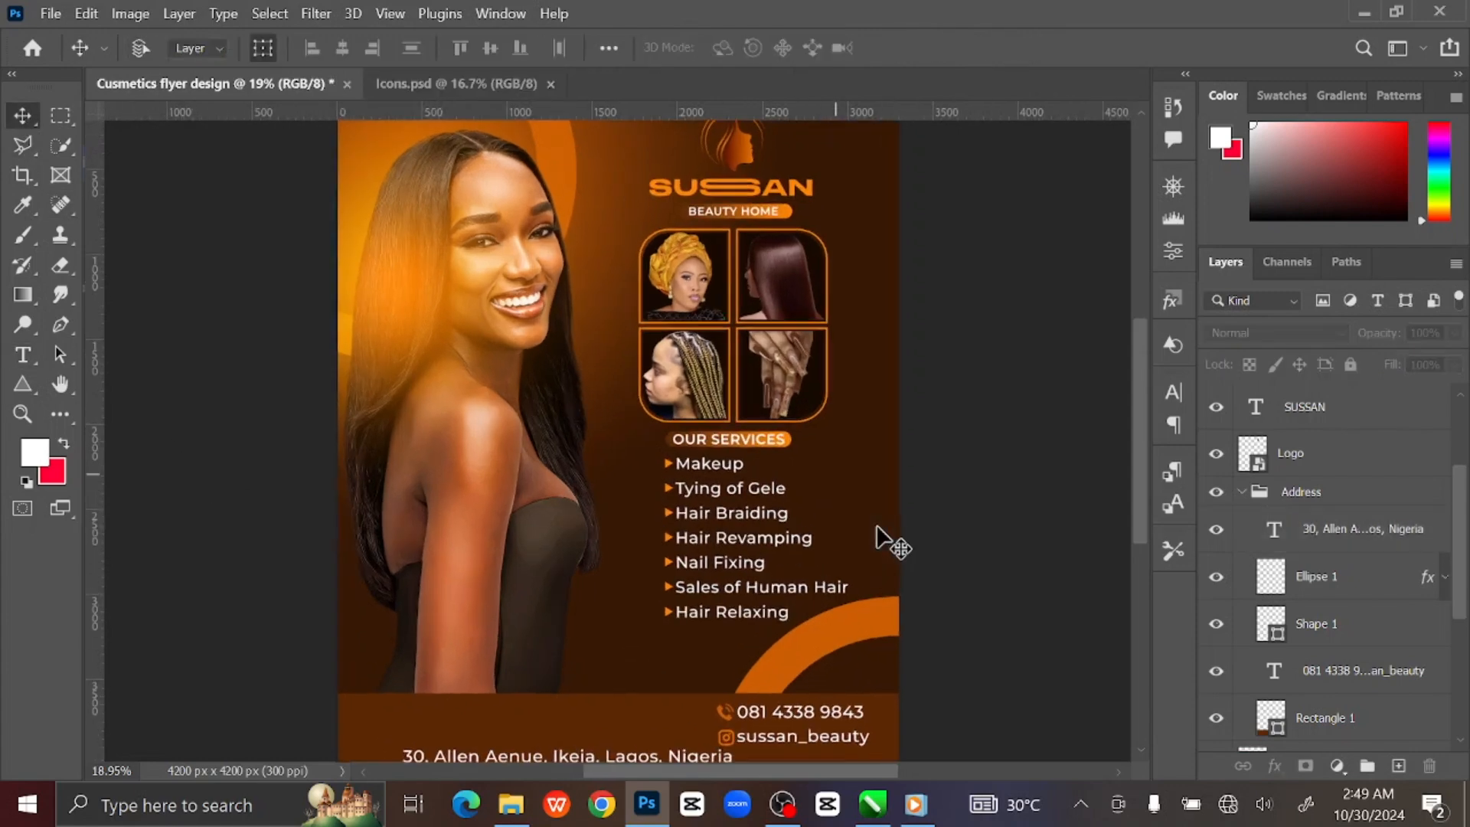
pyautogui.hotkey('ctrl', '+')
pyautogui.moveTo(877, 523); pyautogui.dragTo(861, 306)
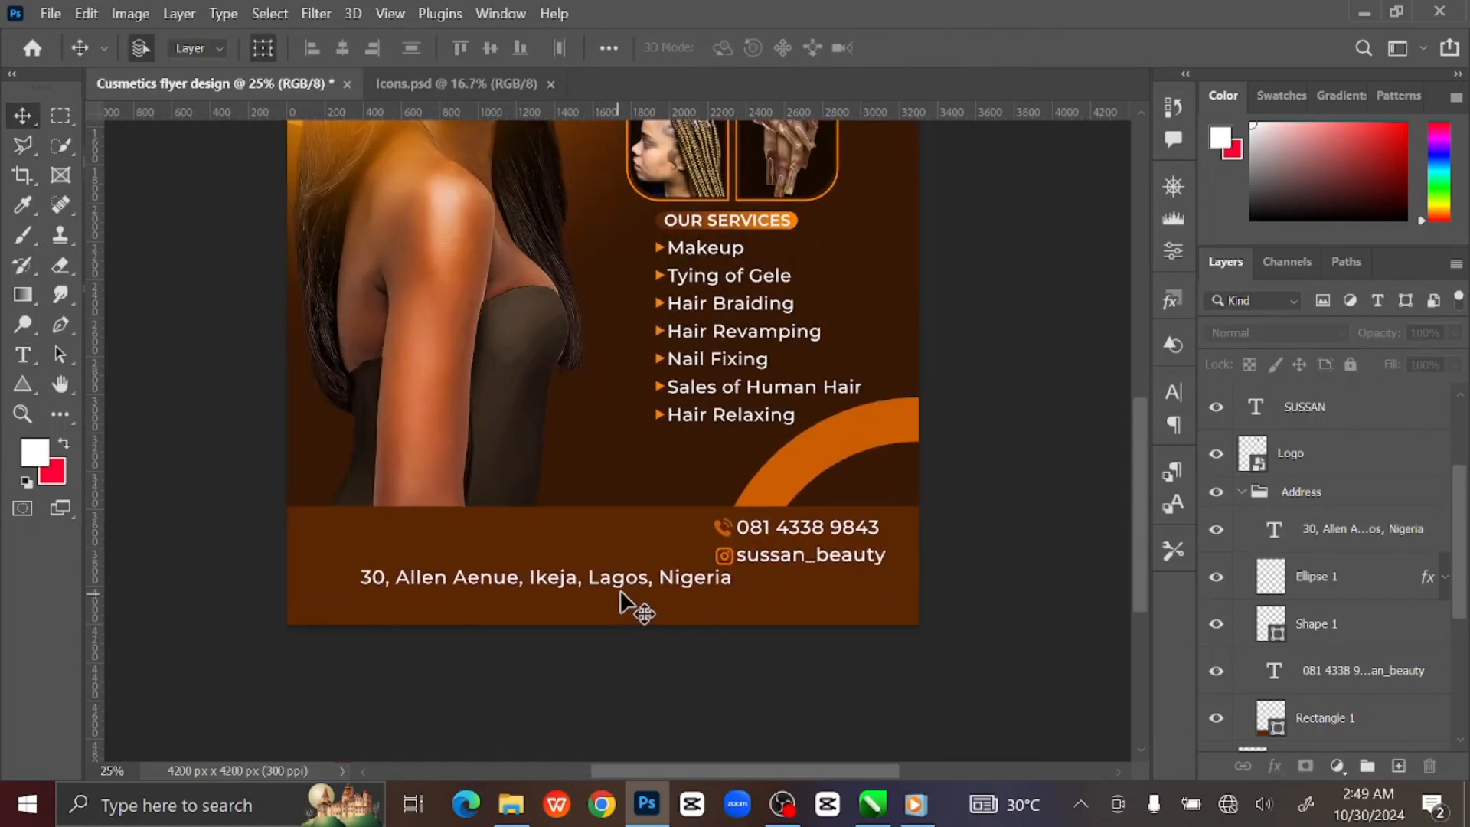
pyautogui.moveTo(622, 586); pyautogui.dragTo(670, 599)
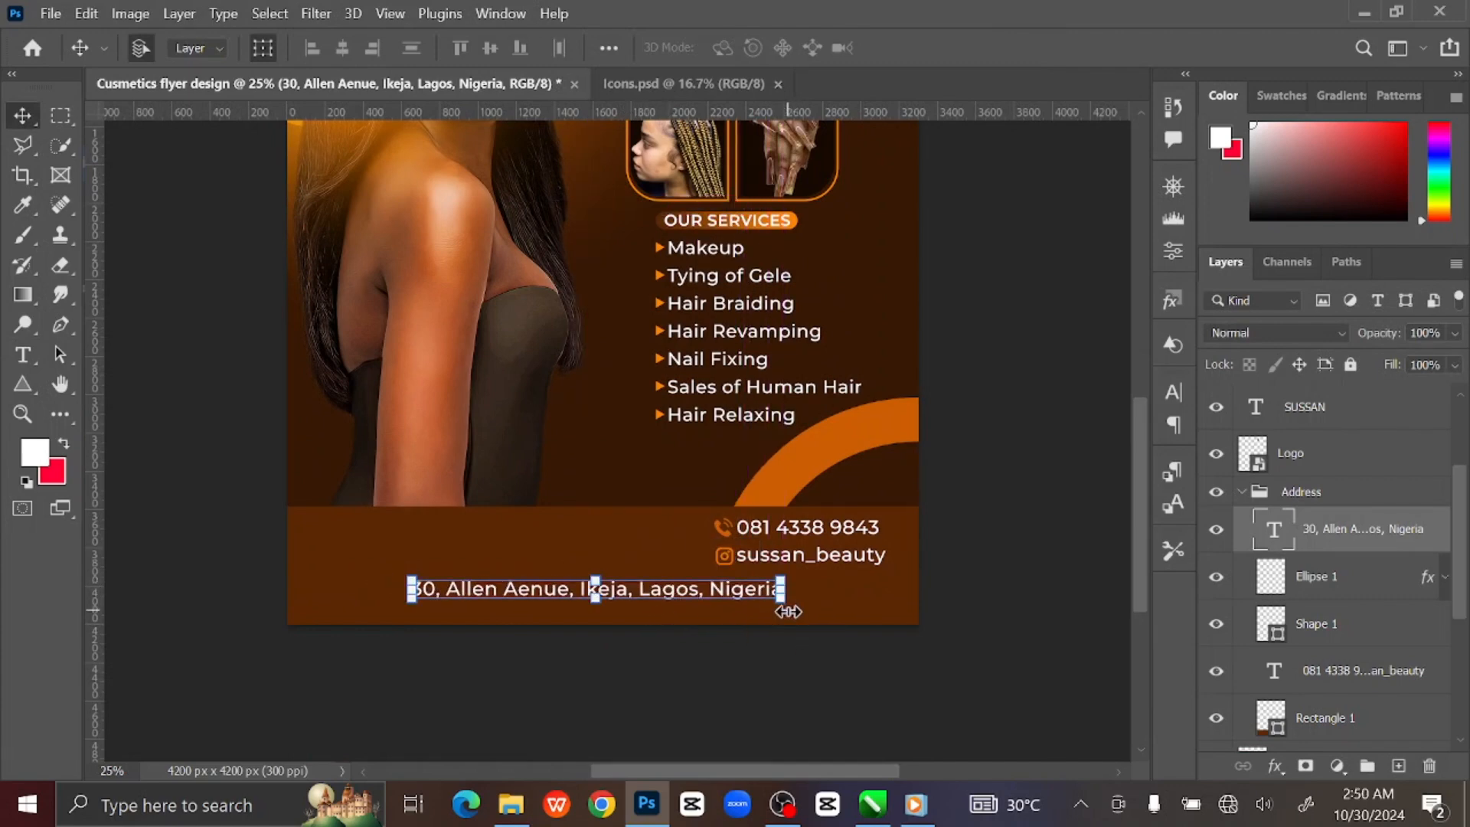
pyautogui.hotkey('shift', 'Right')
pyautogui.hotkey('shift', 'Down')
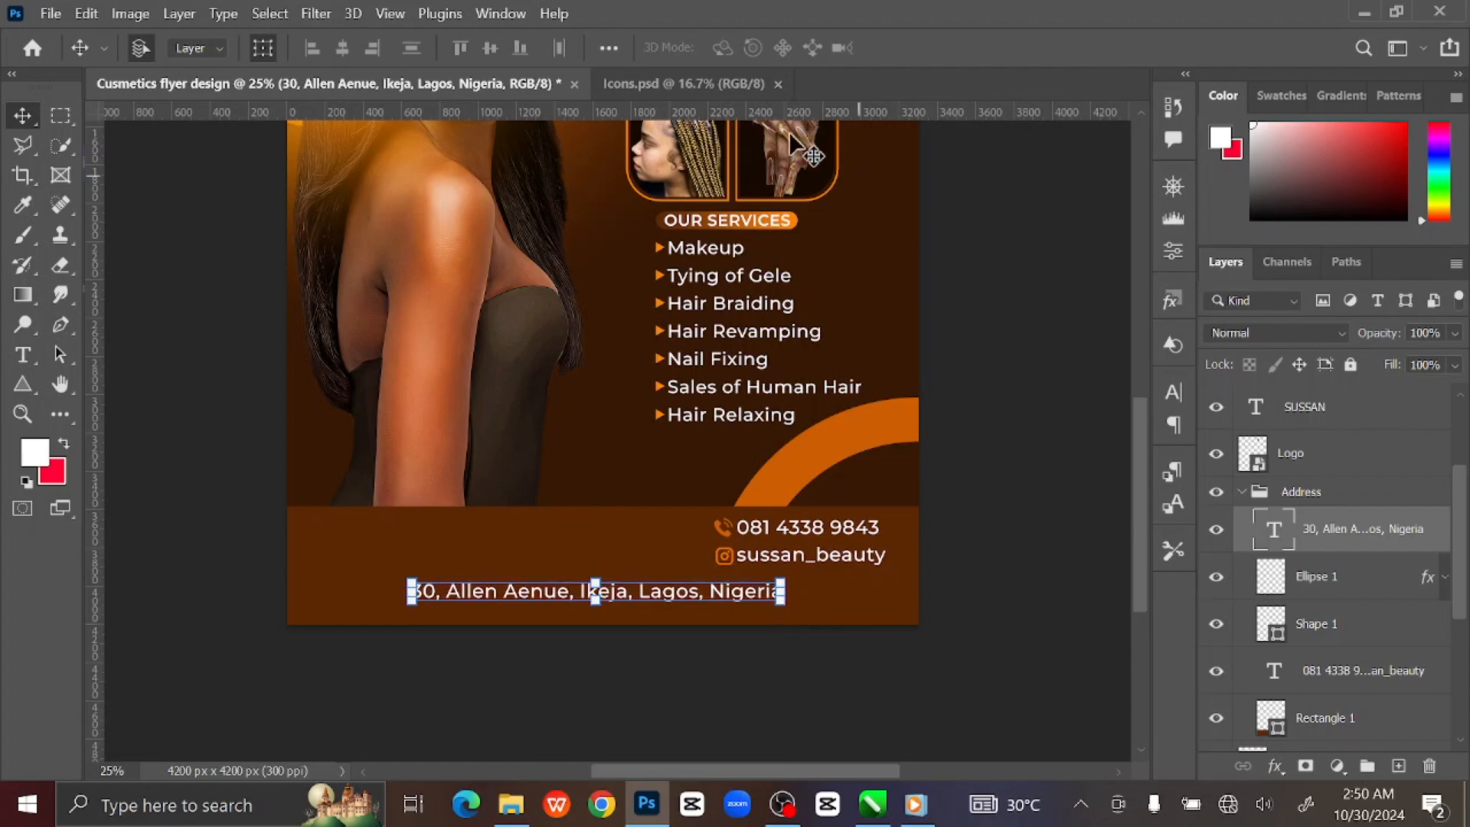
# Bring the orange location pin from Icons.psd into the flyer and shrink it.
pyautogui.click(711, 85)
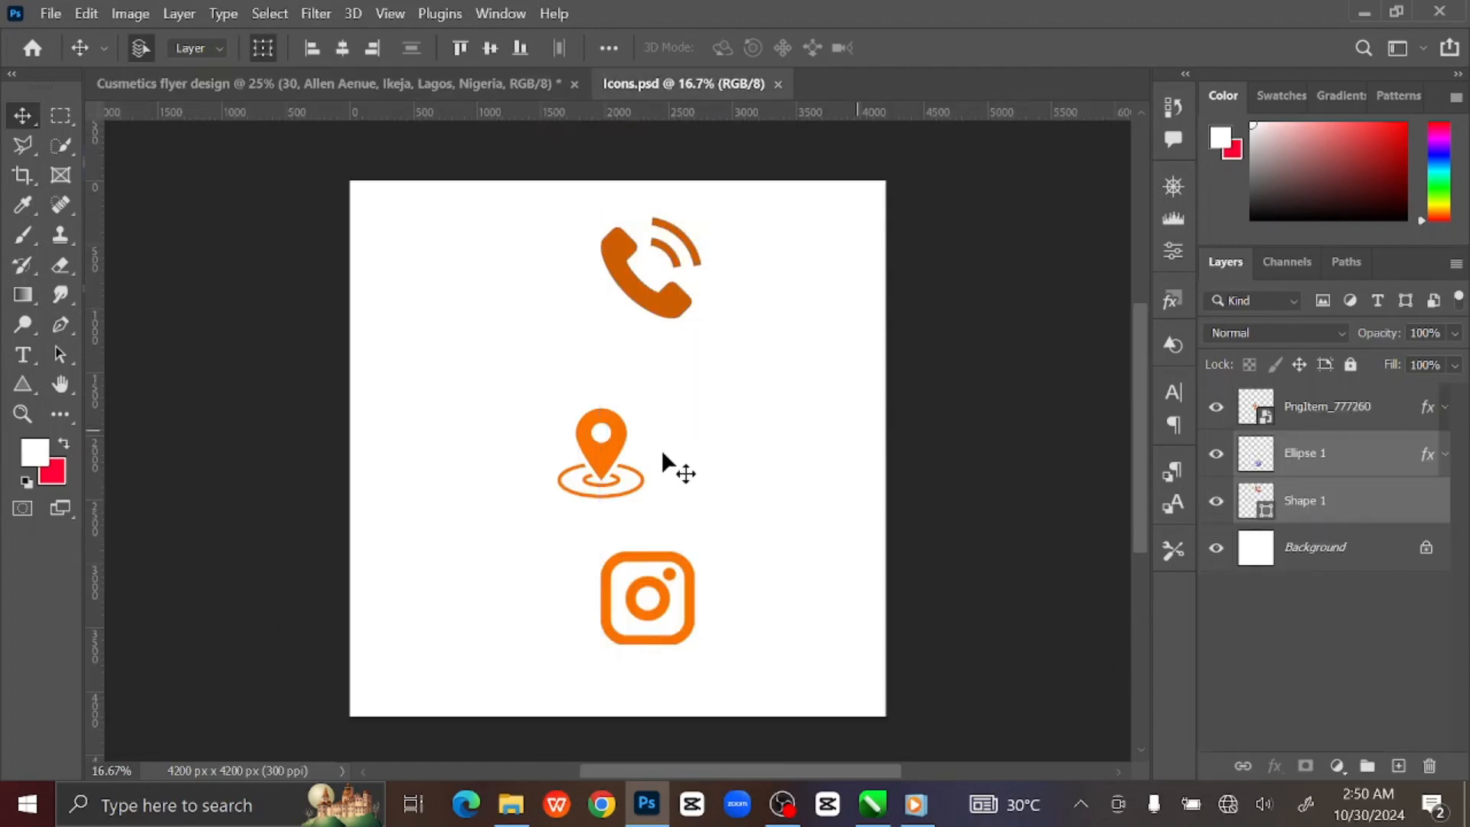
pyautogui.click(615, 451)
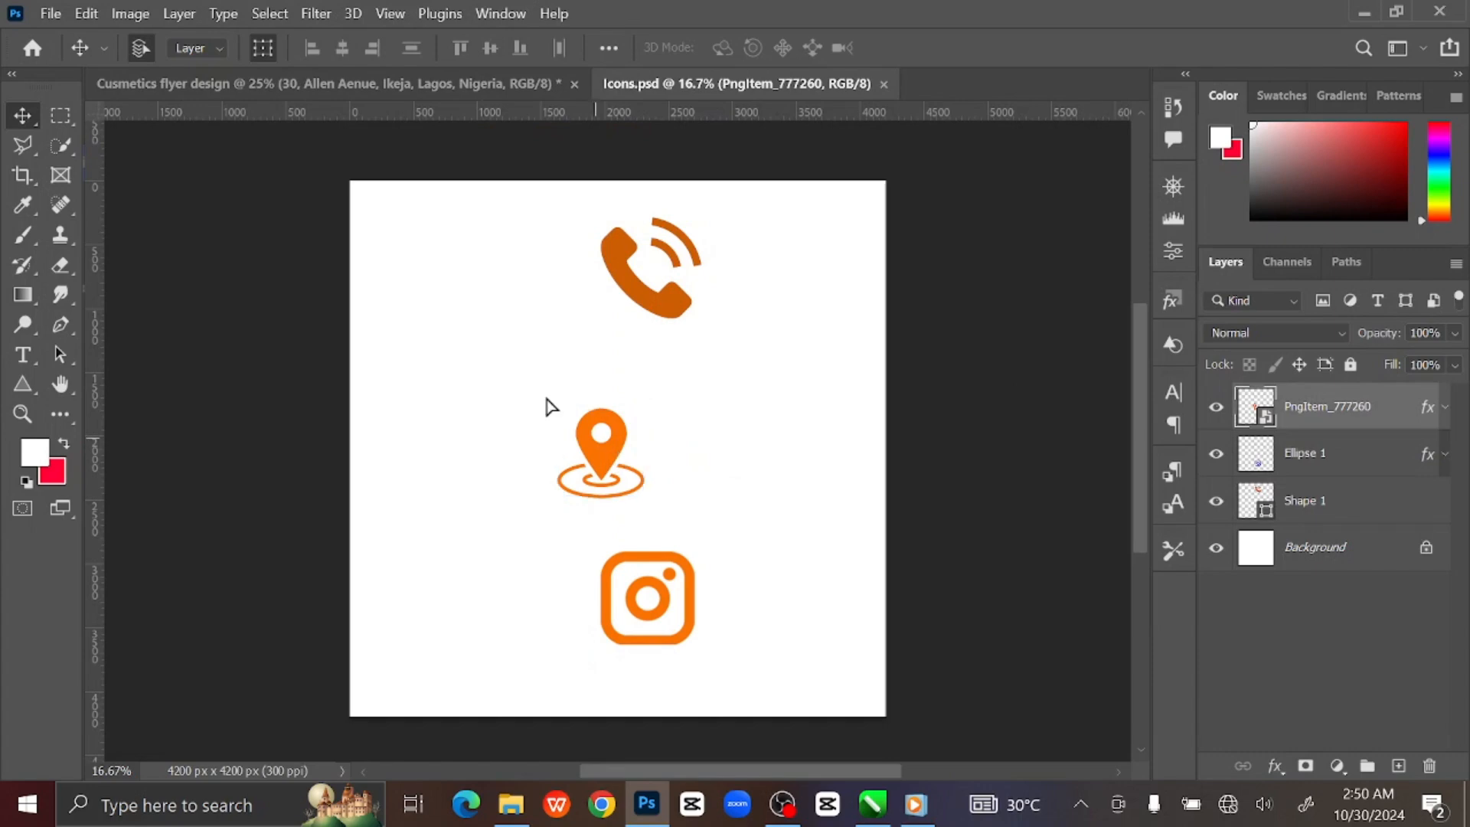
pyautogui.moveTo(550, 406); pyautogui.dragTo(435, 664)
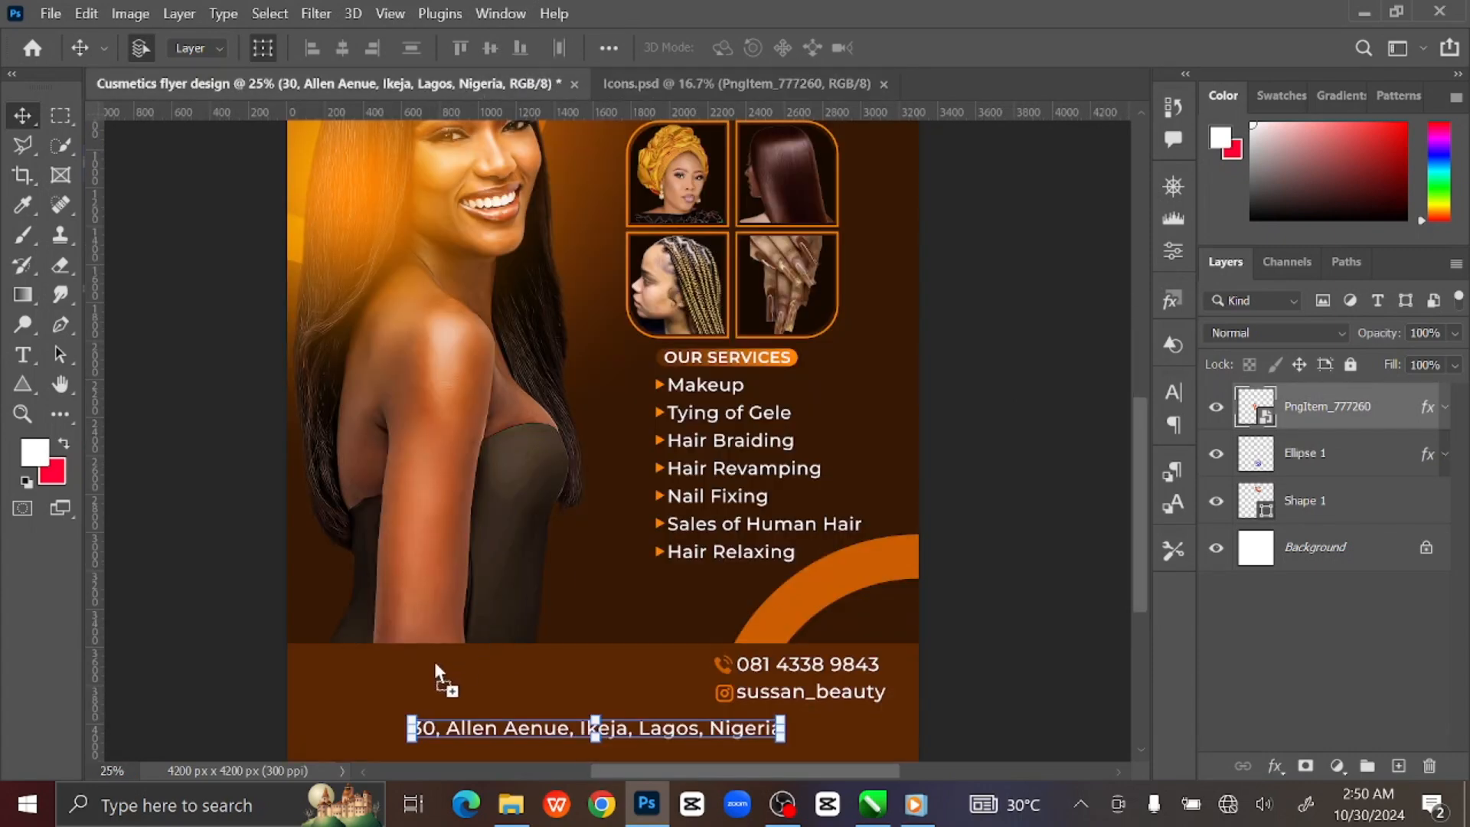
pyautogui.moveTo(369, 724); pyautogui.dragTo(375, 720)
pyautogui.scroll(-3, 416, 623)
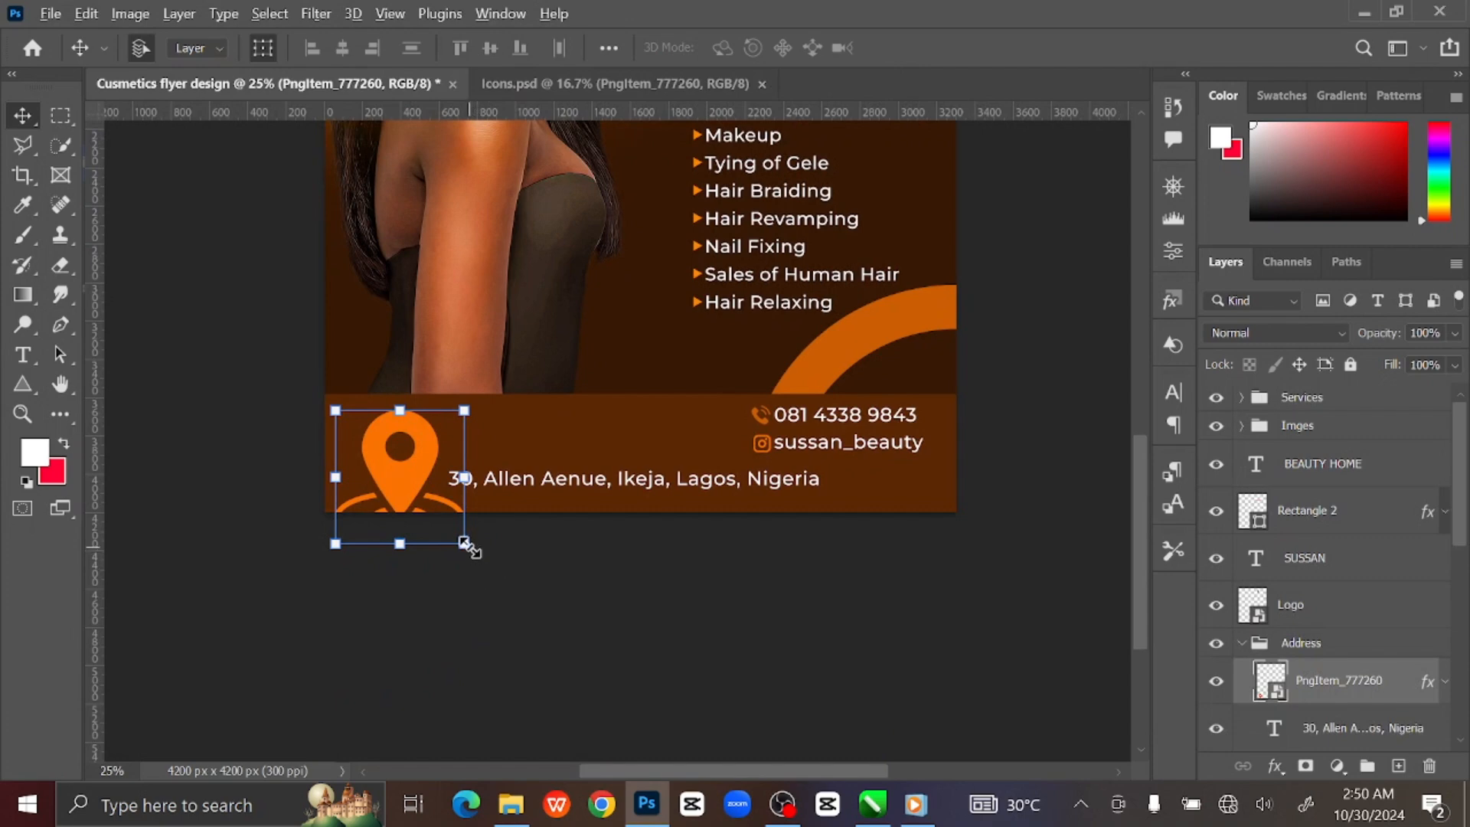
pyautogui.moveTo(464, 545); pyautogui.dragTo(412, 497)
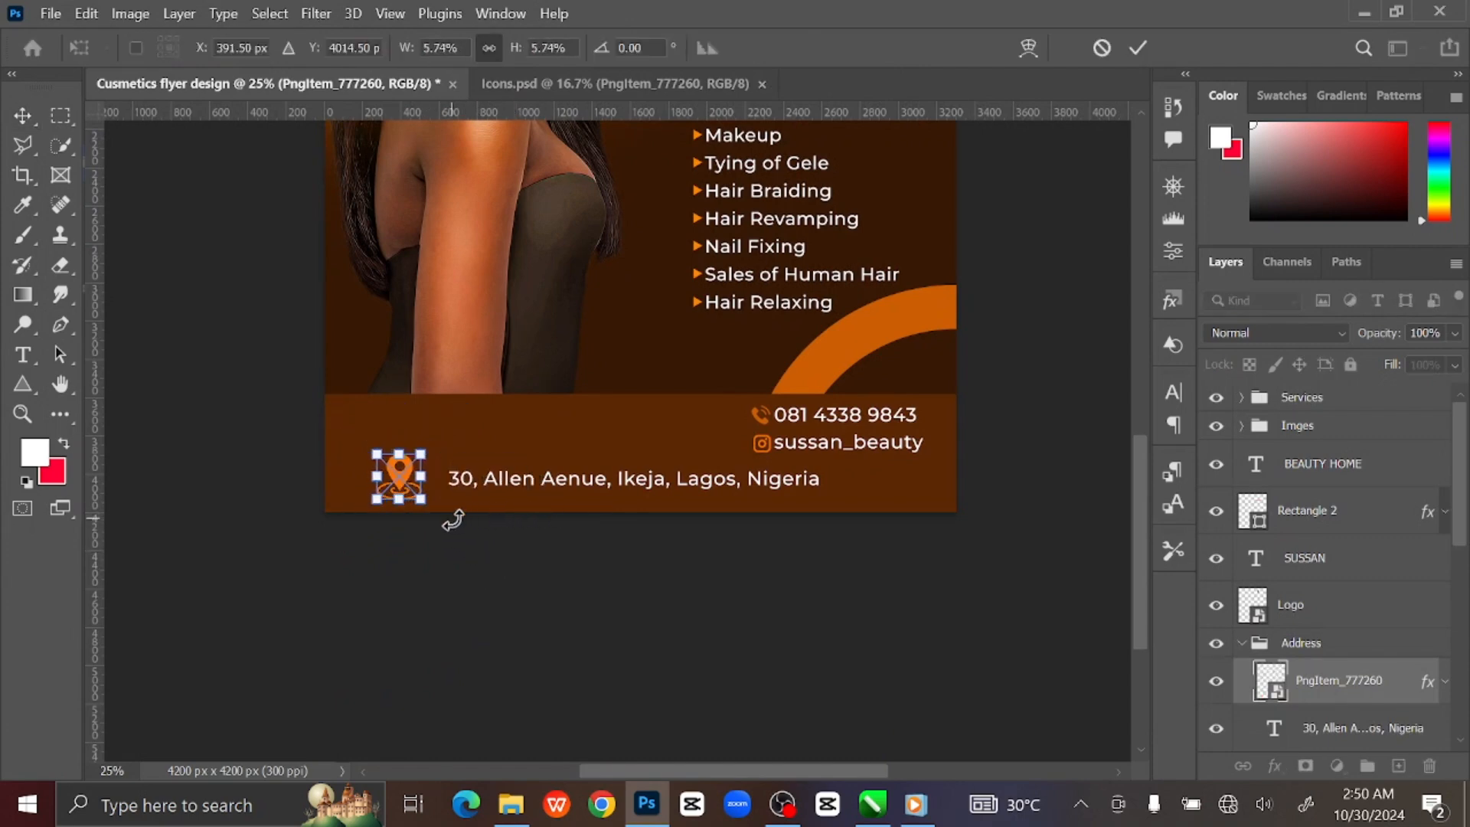
pyautogui.moveTo(424, 502); pyautogui.dragTo(419, 495)
# Position the location pin just before the address text.
pyautogui.hotkey('ctrl', '+')
pyautogui.hotkey('ctrl', '+')
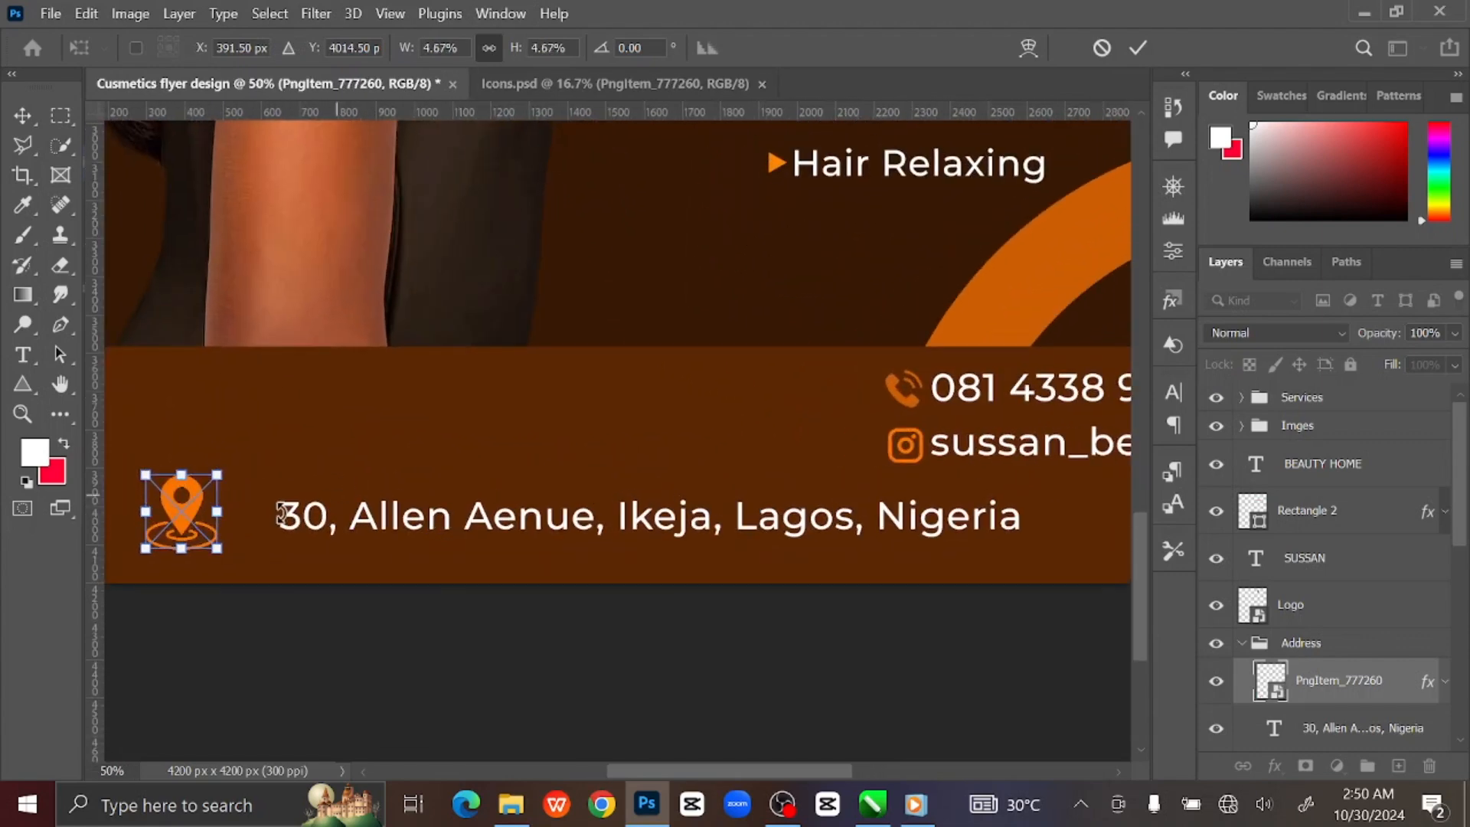
pyautogui.moveTo(182, 507); pyautogui.dragTo(257, 540)
pyautogui.click(1138, 48)
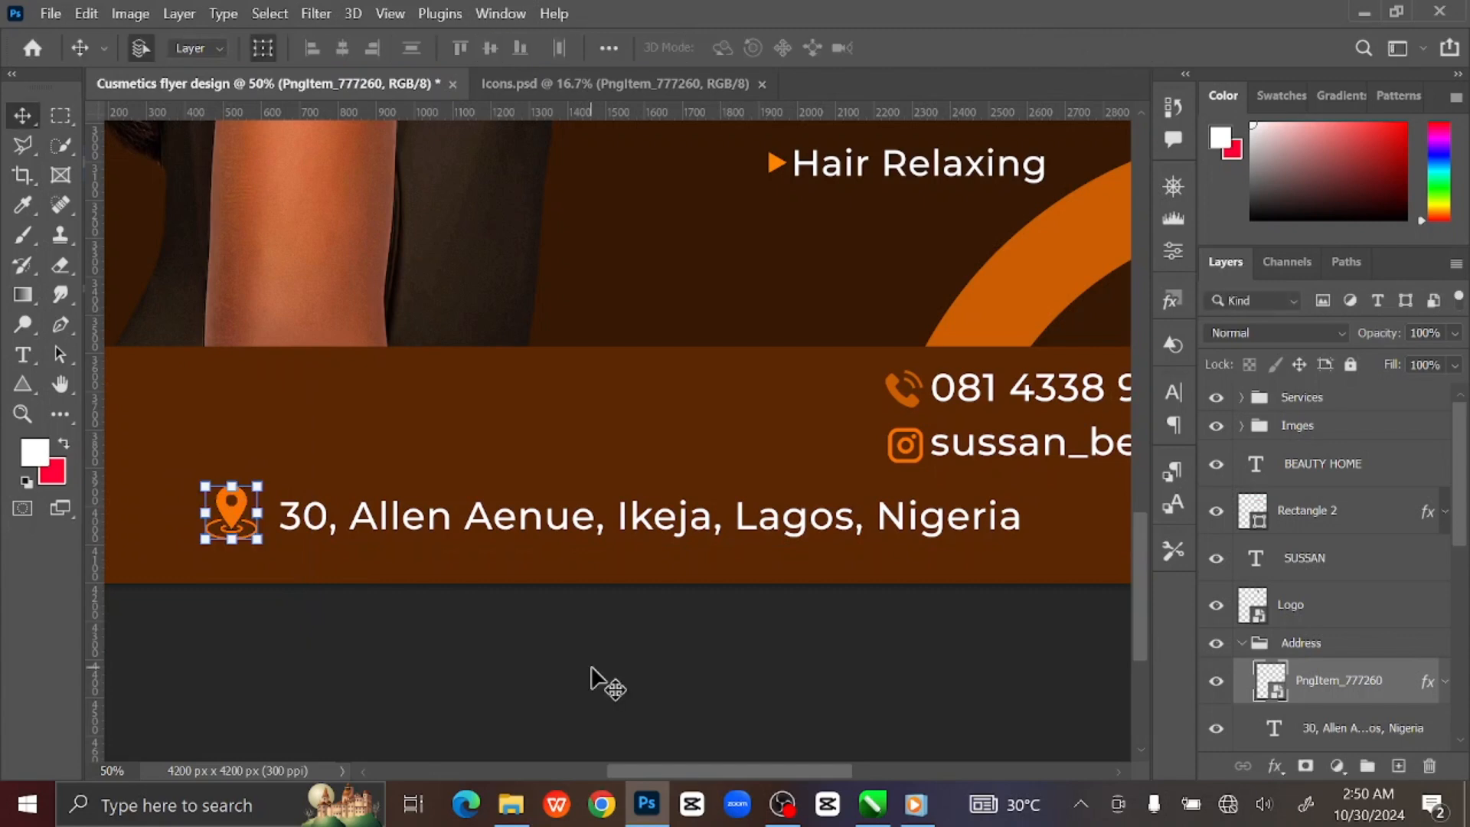
pyautogui.press('Right')
pyautogui.press('Right')
pyautogui.press('Right')
pyautogui.press('Right')
pyautogui.press('Right')
pyautogui.press('Right')
pyautogui.press('Right')
pyautogui.press('Right')
pyautogui.press('Right')
pyautogui.press('Right')
pyautogui.press('Right')
pyautogui.press('Right')
pyautogui.press('Right')
pyautogui.press('Right')
pyautogui.press('Right')
pyautogui.press('Right')
pyautogui.press('Right')
pyautogui.press('Right')
pyautogui.press('Right')
pyautogui.press('Right')
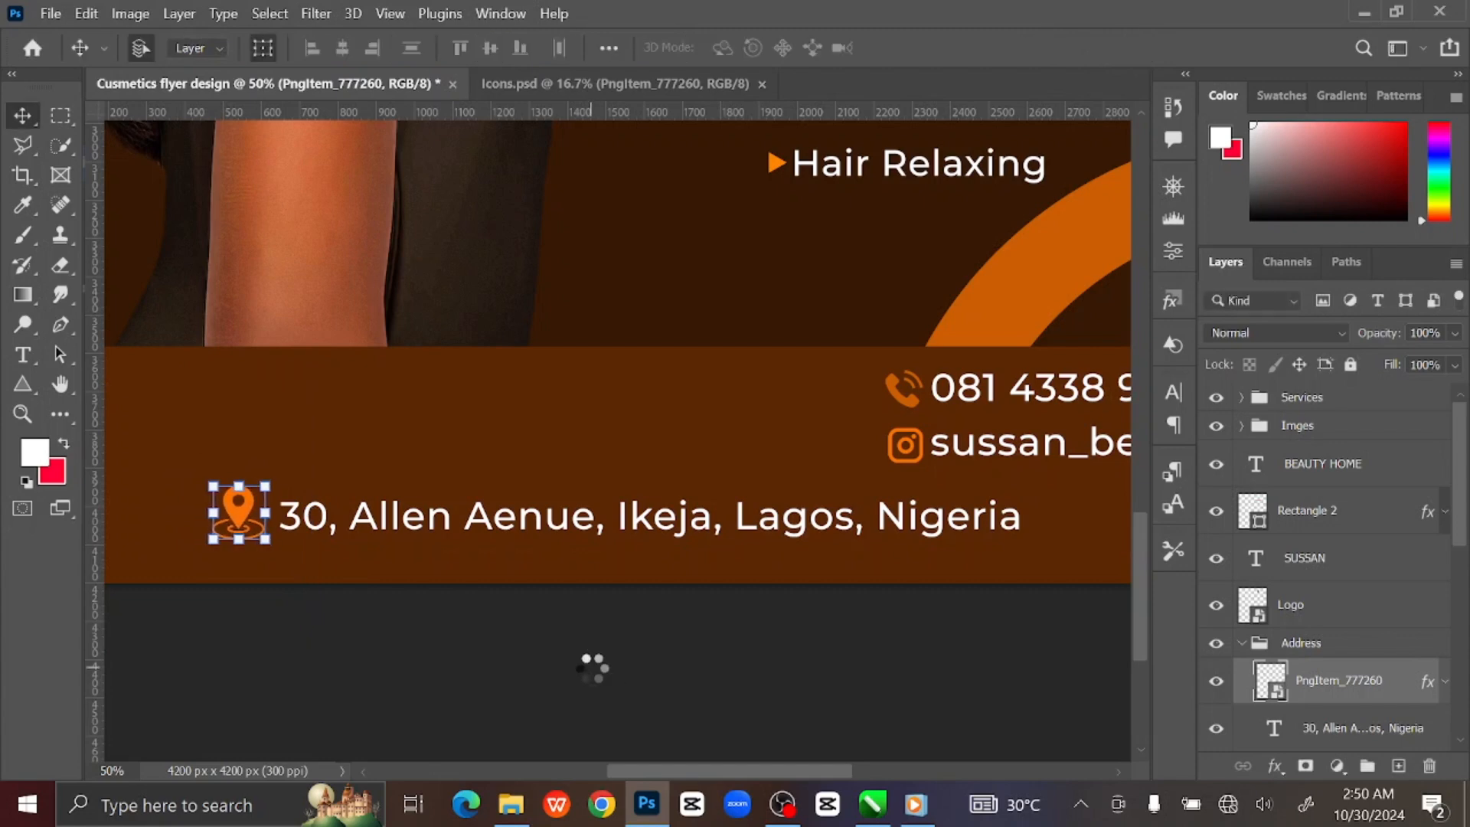
pyautogui.press('Right')
pyautogui.press('Right')
pyautogui.press('Right')
pyautogui.press('Right')
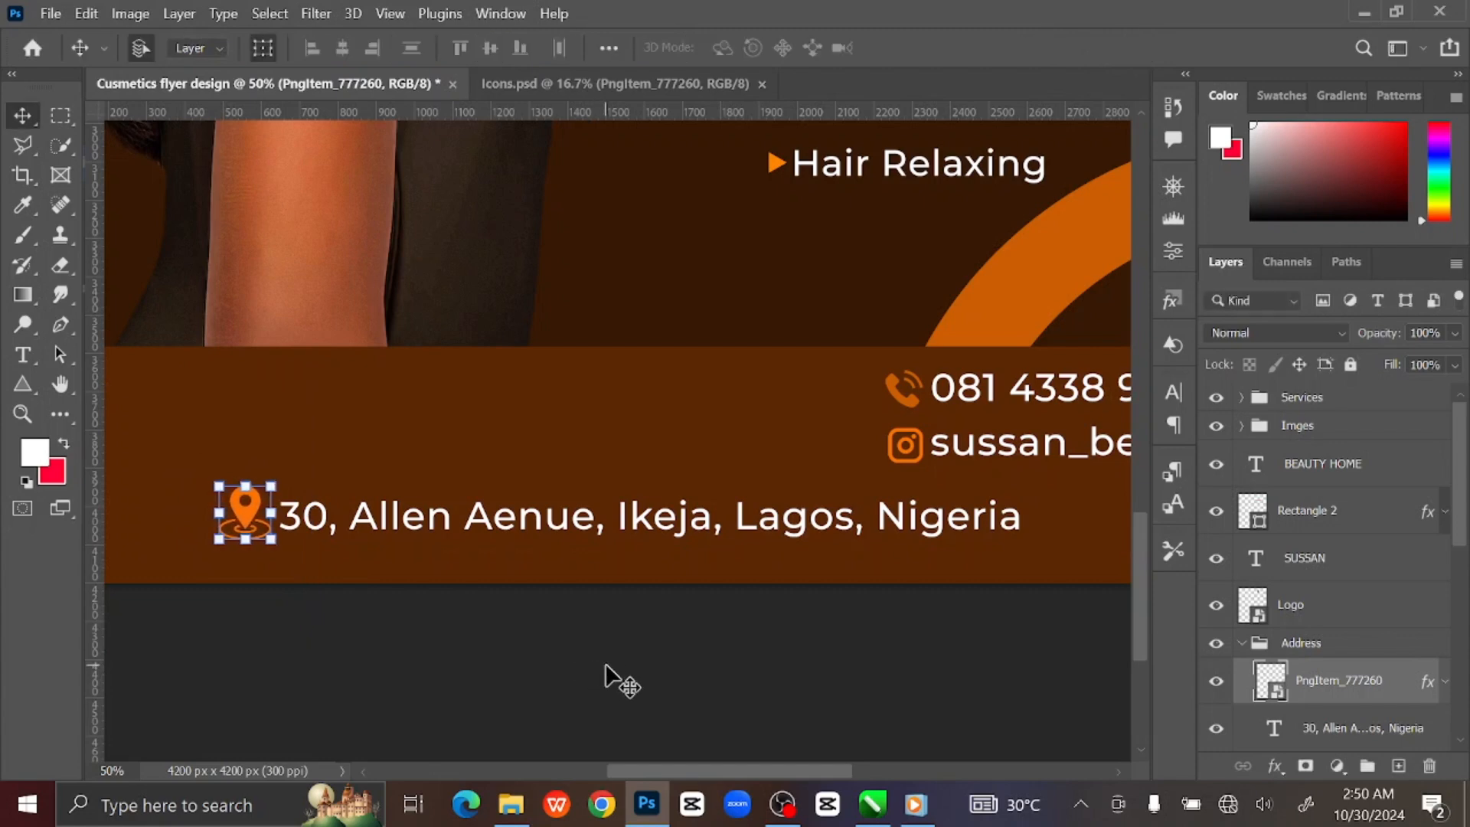
# Centre the address and pin together in the footer, then select the footer bar rectangle.
pyautogui.keyDown('shift'); pyautogui.click(655, 525); pyautogui.keyUp('shift')
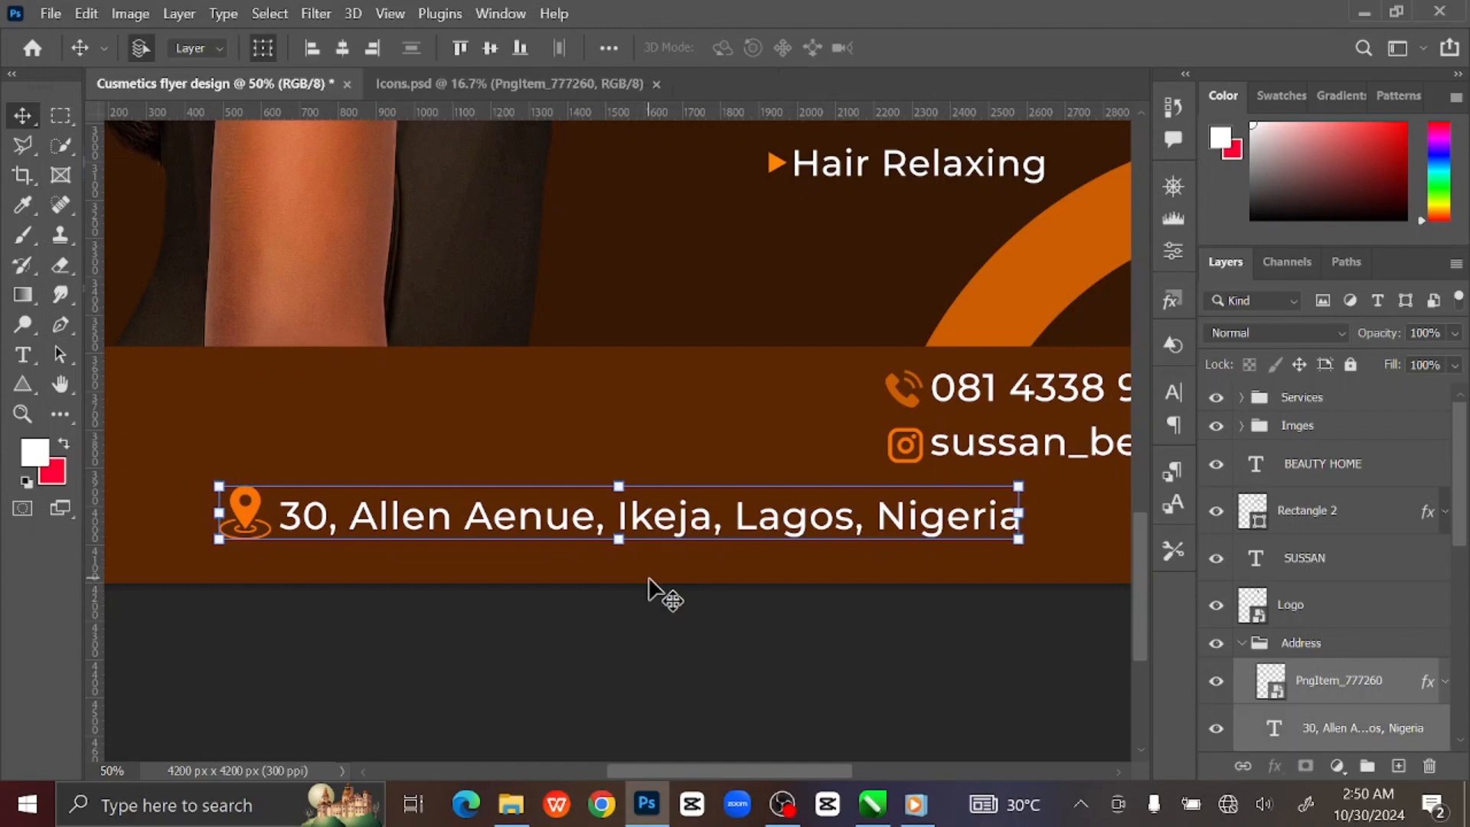
pyautogui.hotkey('ctrl', '0')
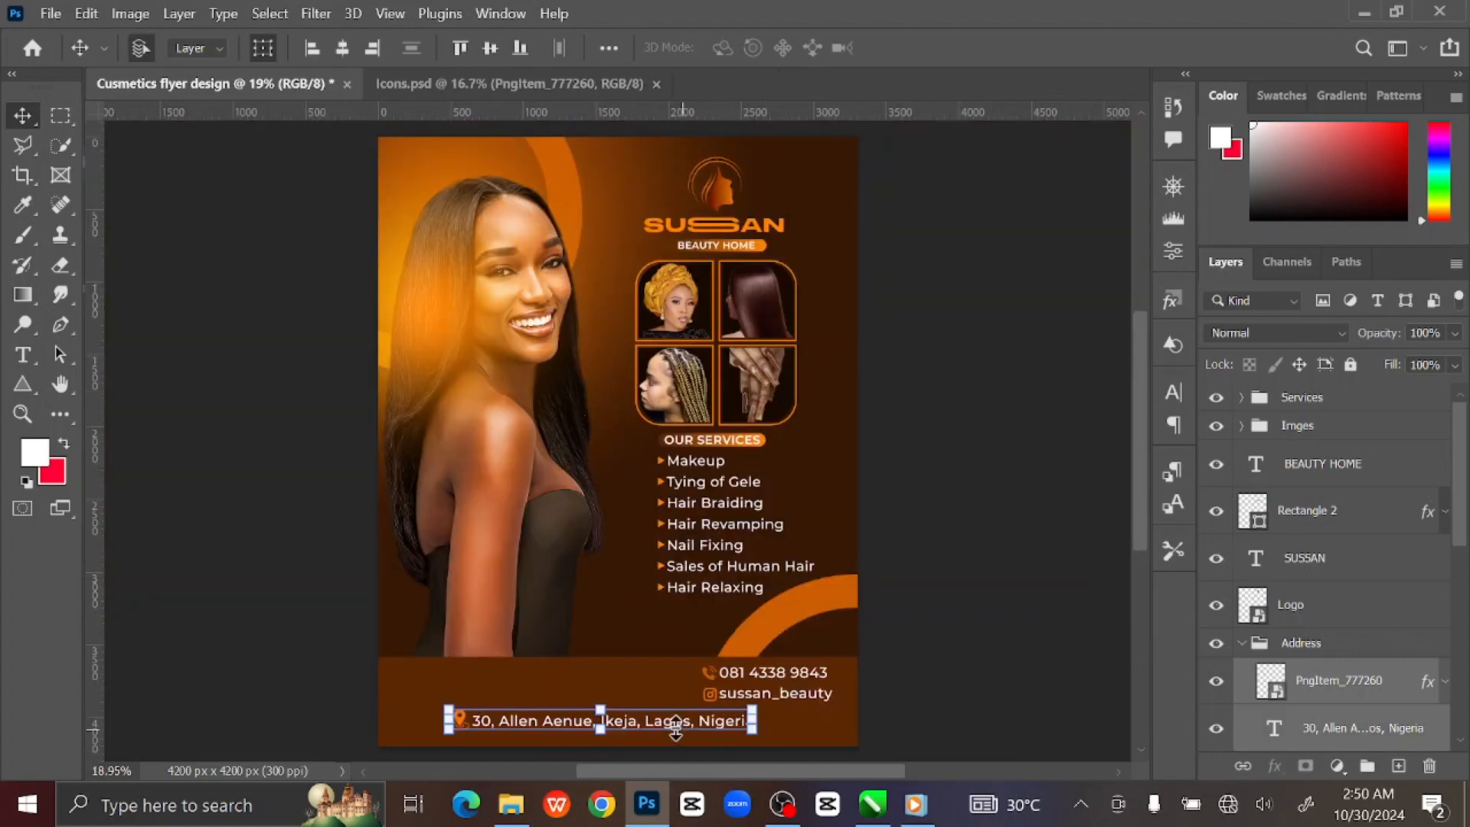
pyautogui.moveTo(664, 732); pyautogui.dragTo(684, 732)
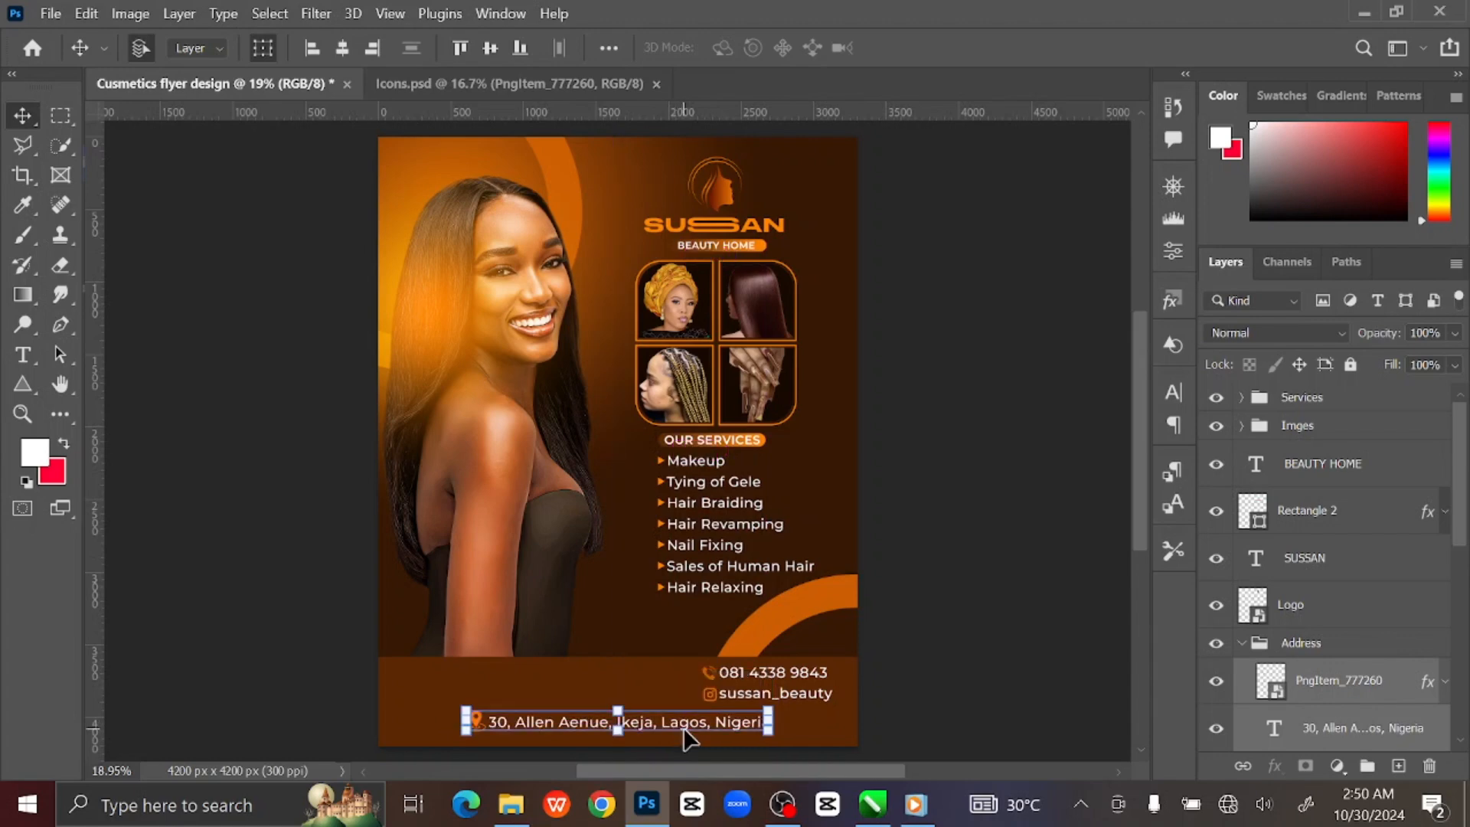
pyautogui.click(929, 683)
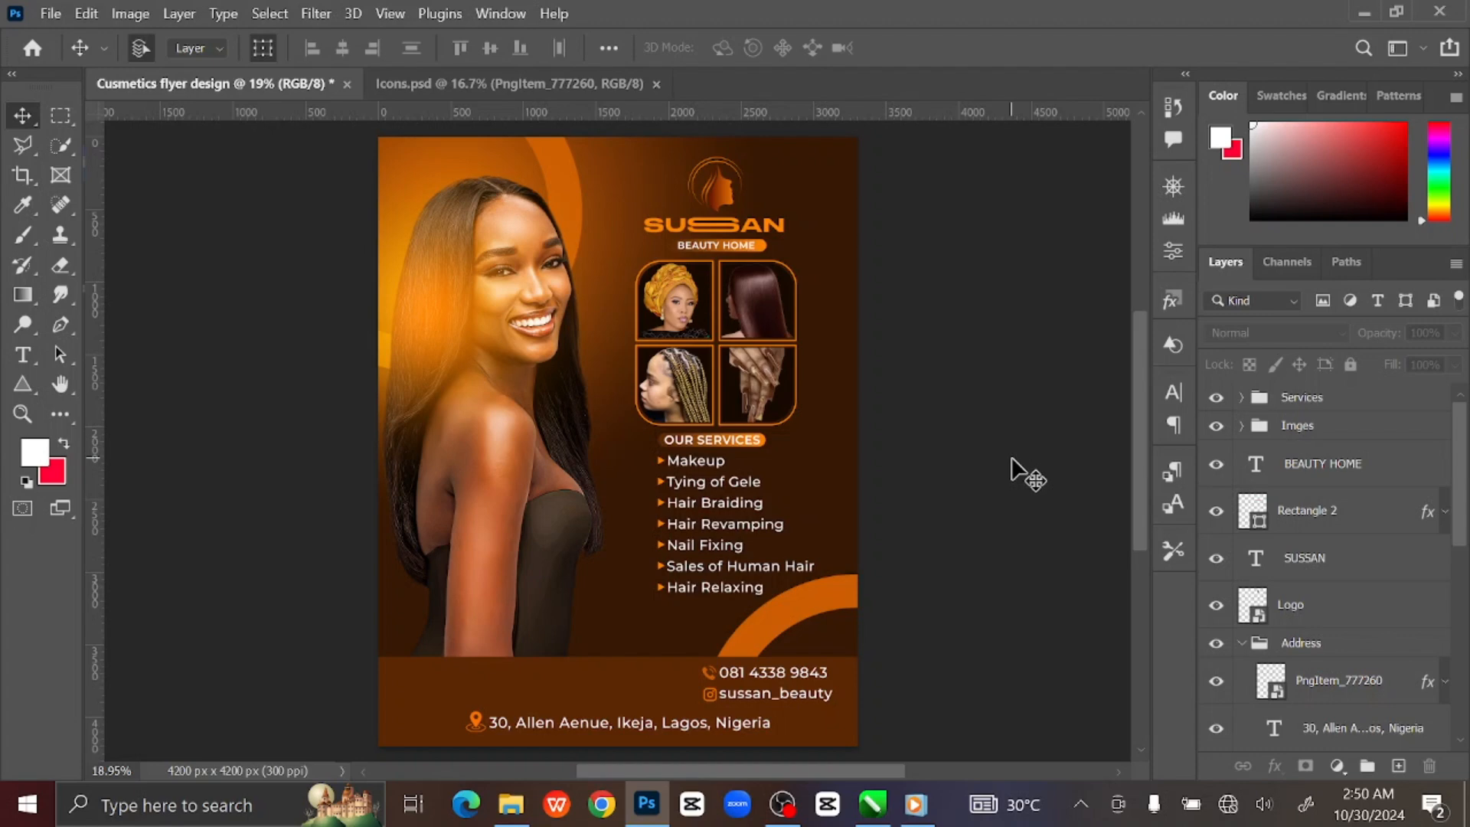
pyautogui.click(462, 670)
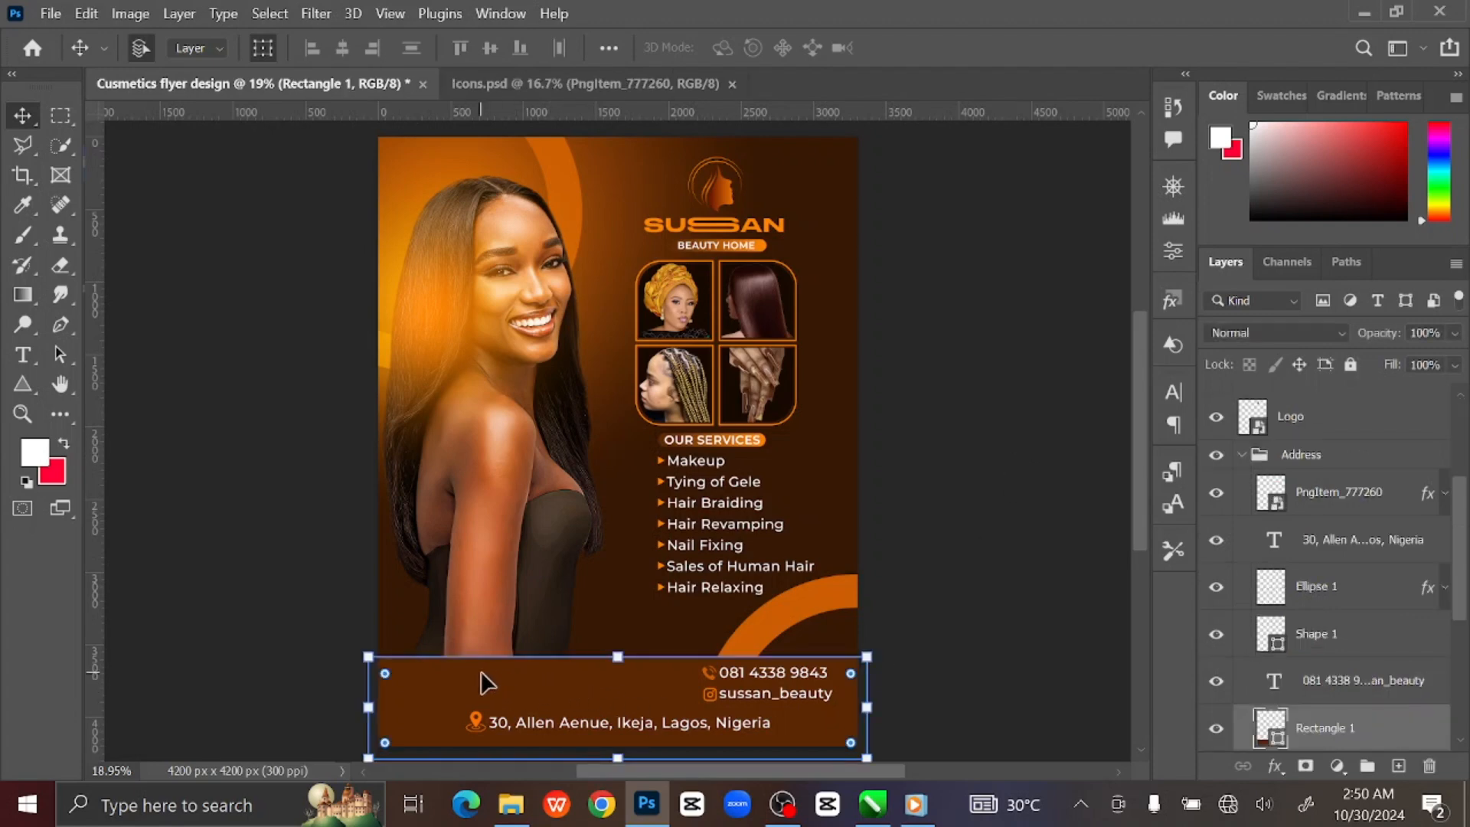
# Place the Shape silk image at about 37%, rotated 180° and flipped horizontally, at the flyer's bottom-left.
pyautogui.click(511, 804)
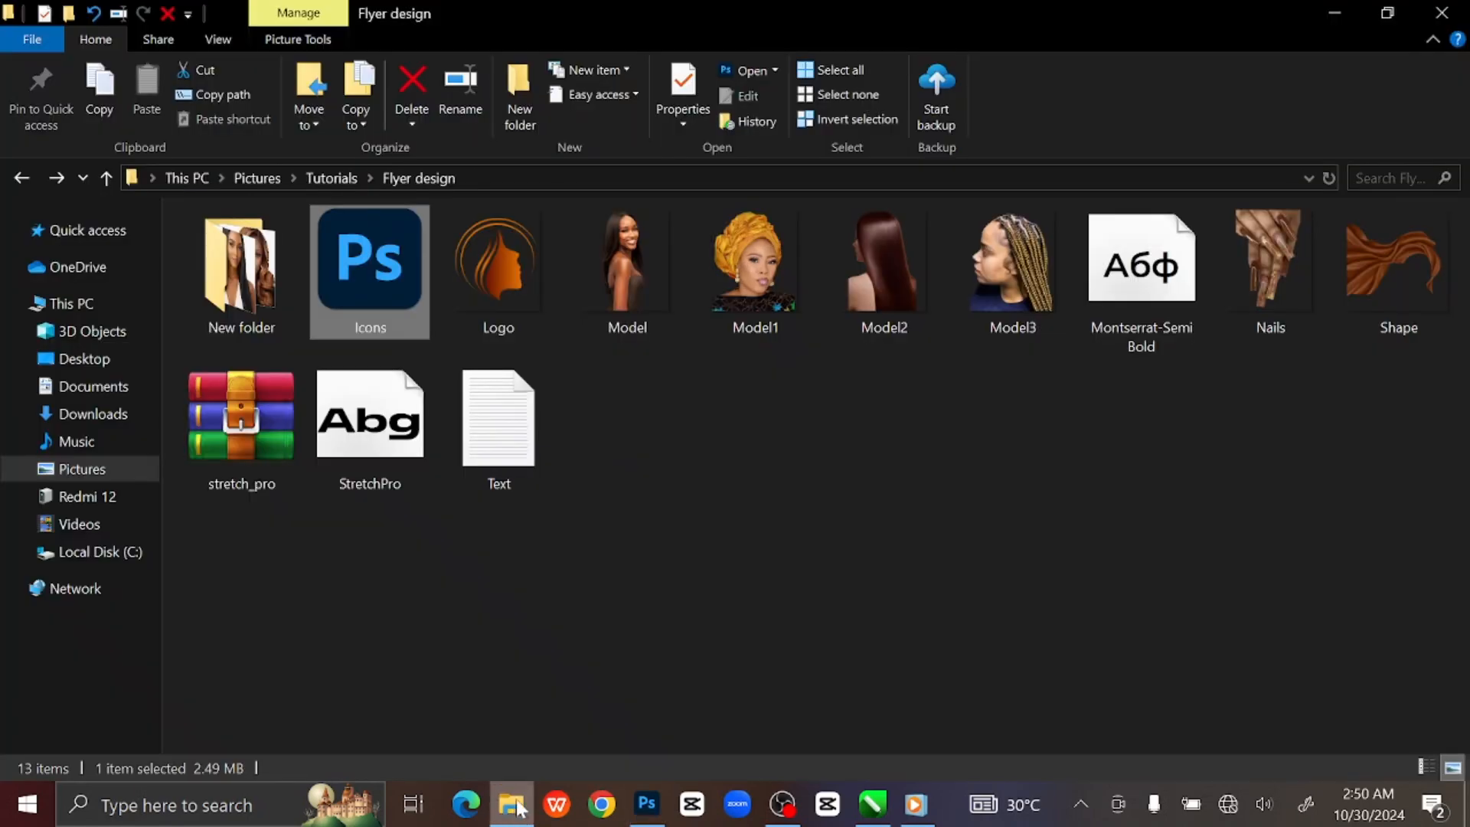
pyautogui.moveTo(1388, 279); pyautogui.dragTo(524, 689)
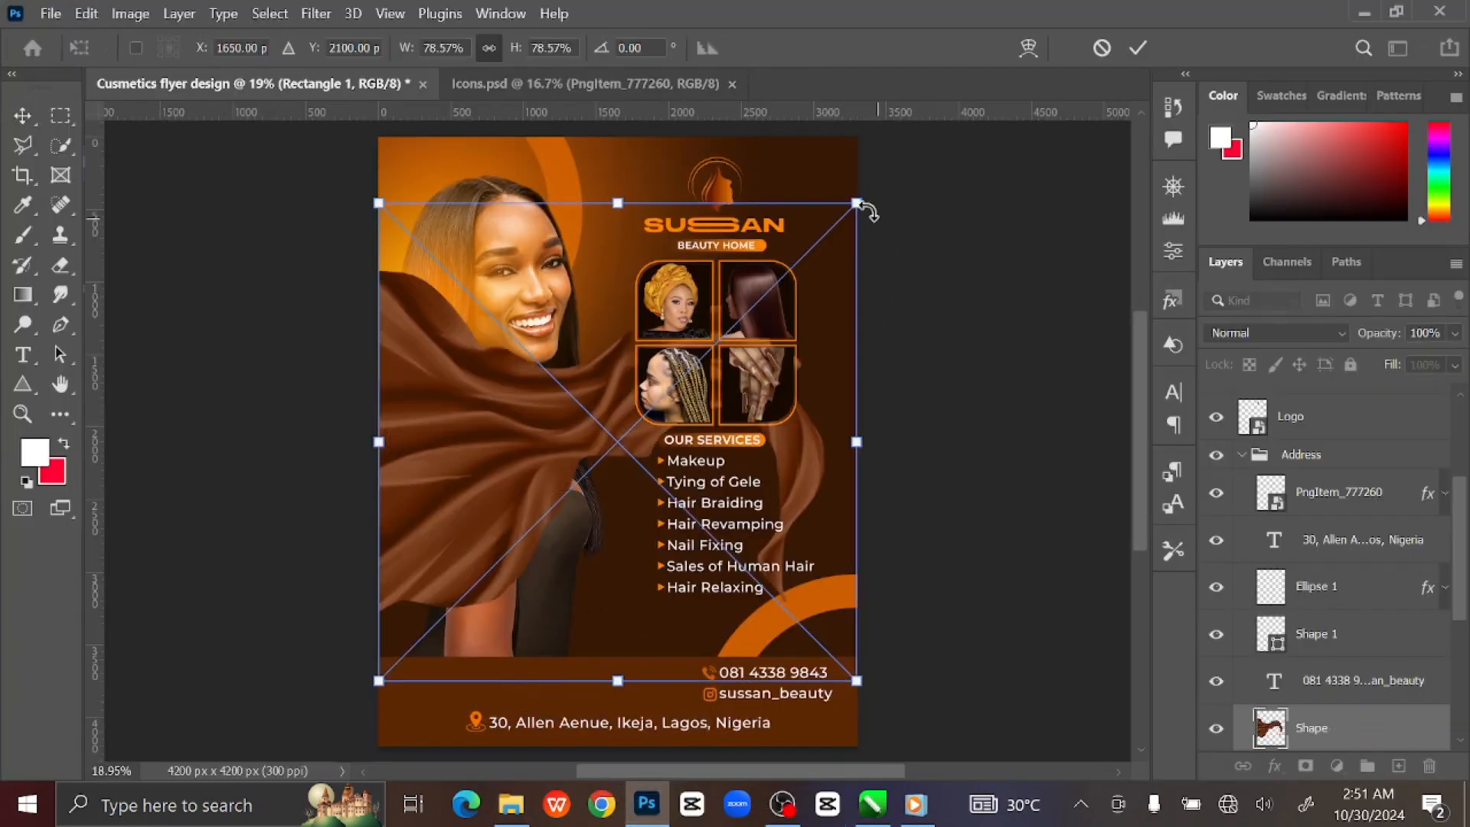
pyautogui.moveTo(804, 222); pyautogui.dragTo(530, 385)
pyautogui.moveTo(498, 546); pyautogui.dragTo(494, 611)
pyautogui.rightClick(561, 615)
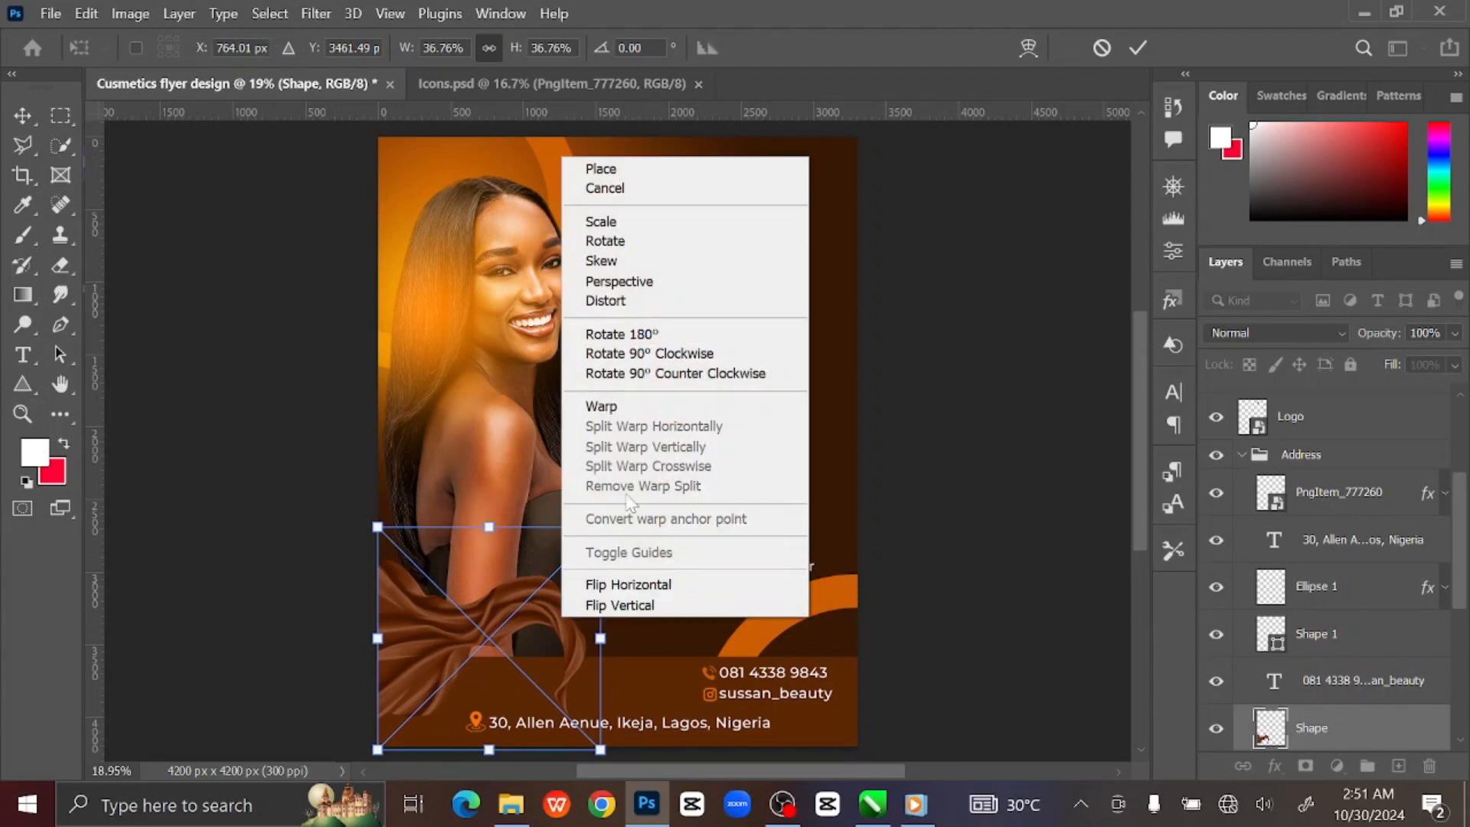
pyautogui.click(638, 337)
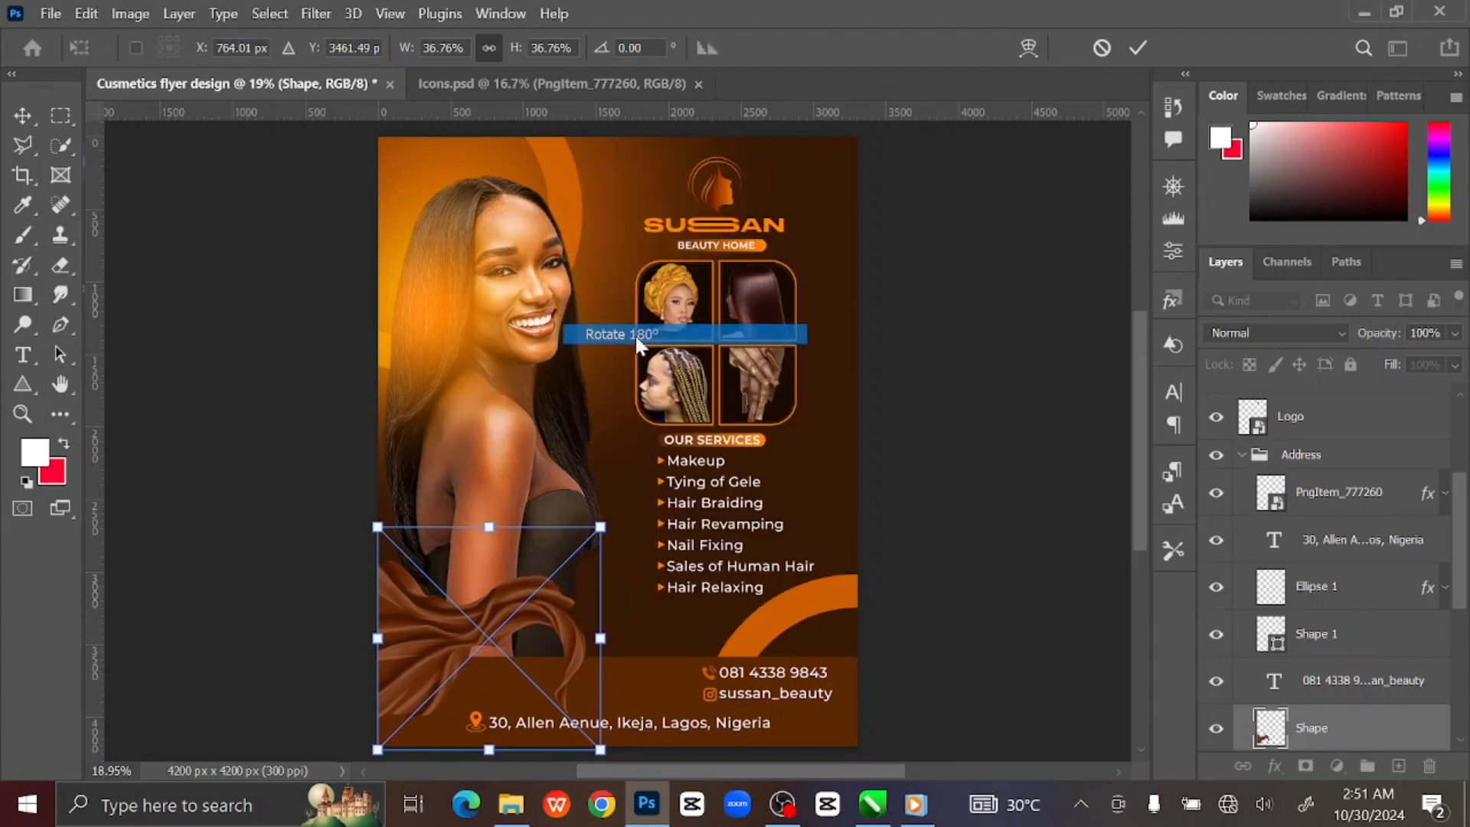
pyautogui.rightClick(549, 640)
pyautogui.click(621, 605)
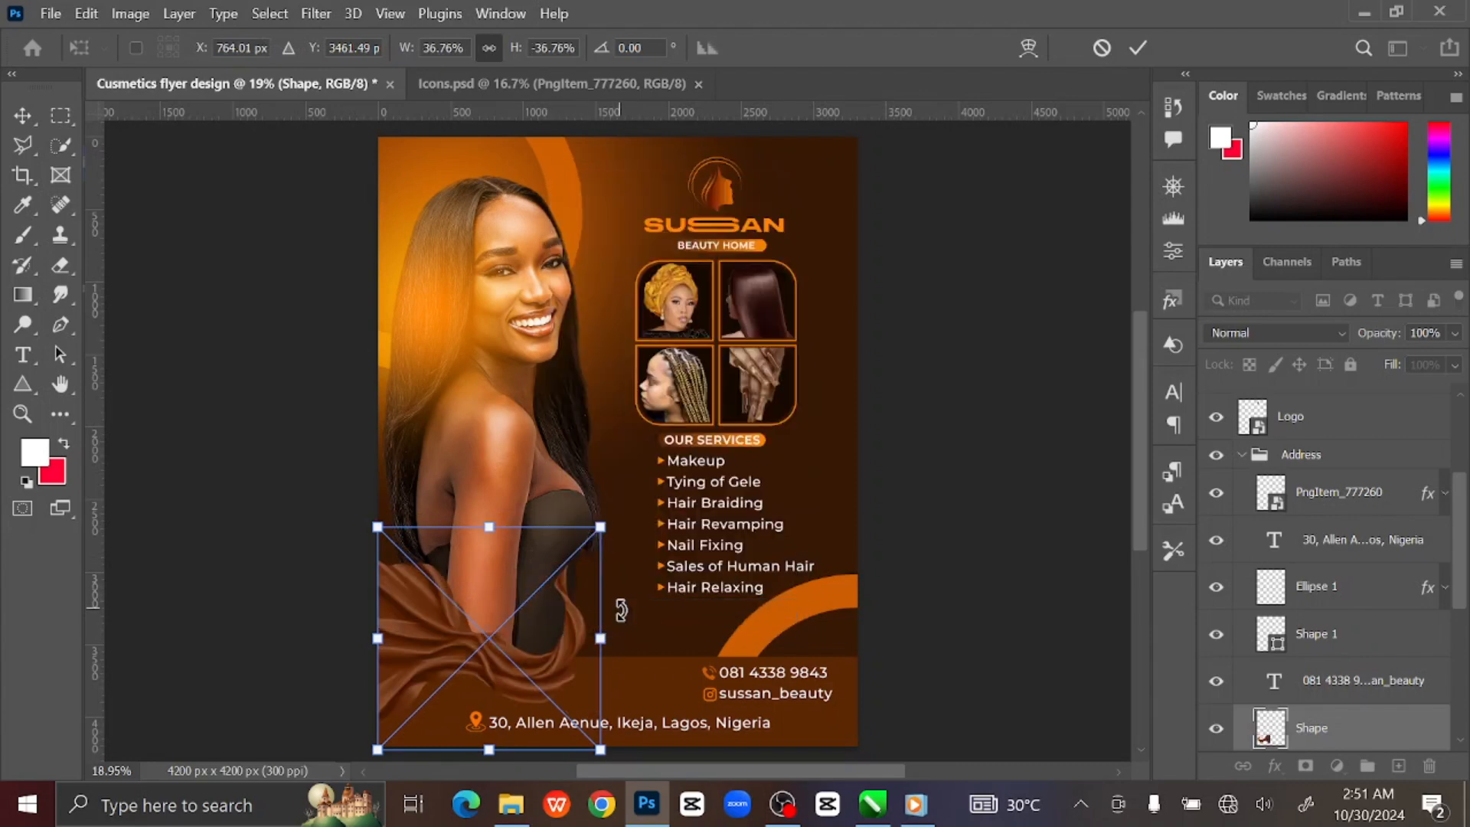
pyautogui.moveTo(555, 657)
pyautogui.mouseDown()
pyautogui.moveTo(573, 660)
pyautogui.moveTo(551, 665)
pyautogui.mouseUp()
pyautogui.press('Return')
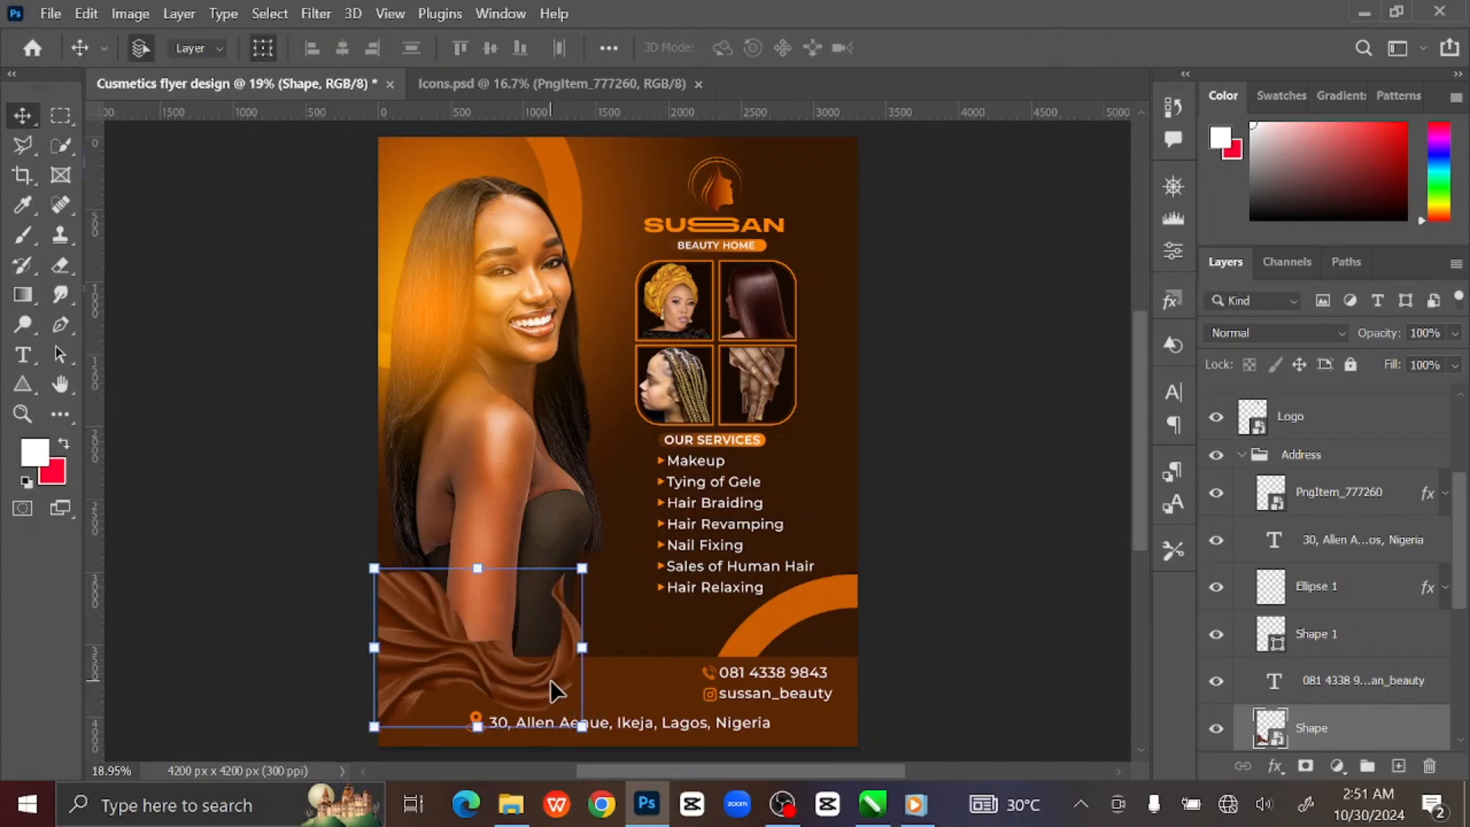
# Apply a Gaussian Blur of about 10 pixels radius to the silk shape.
pyautogui.click(316, 13)
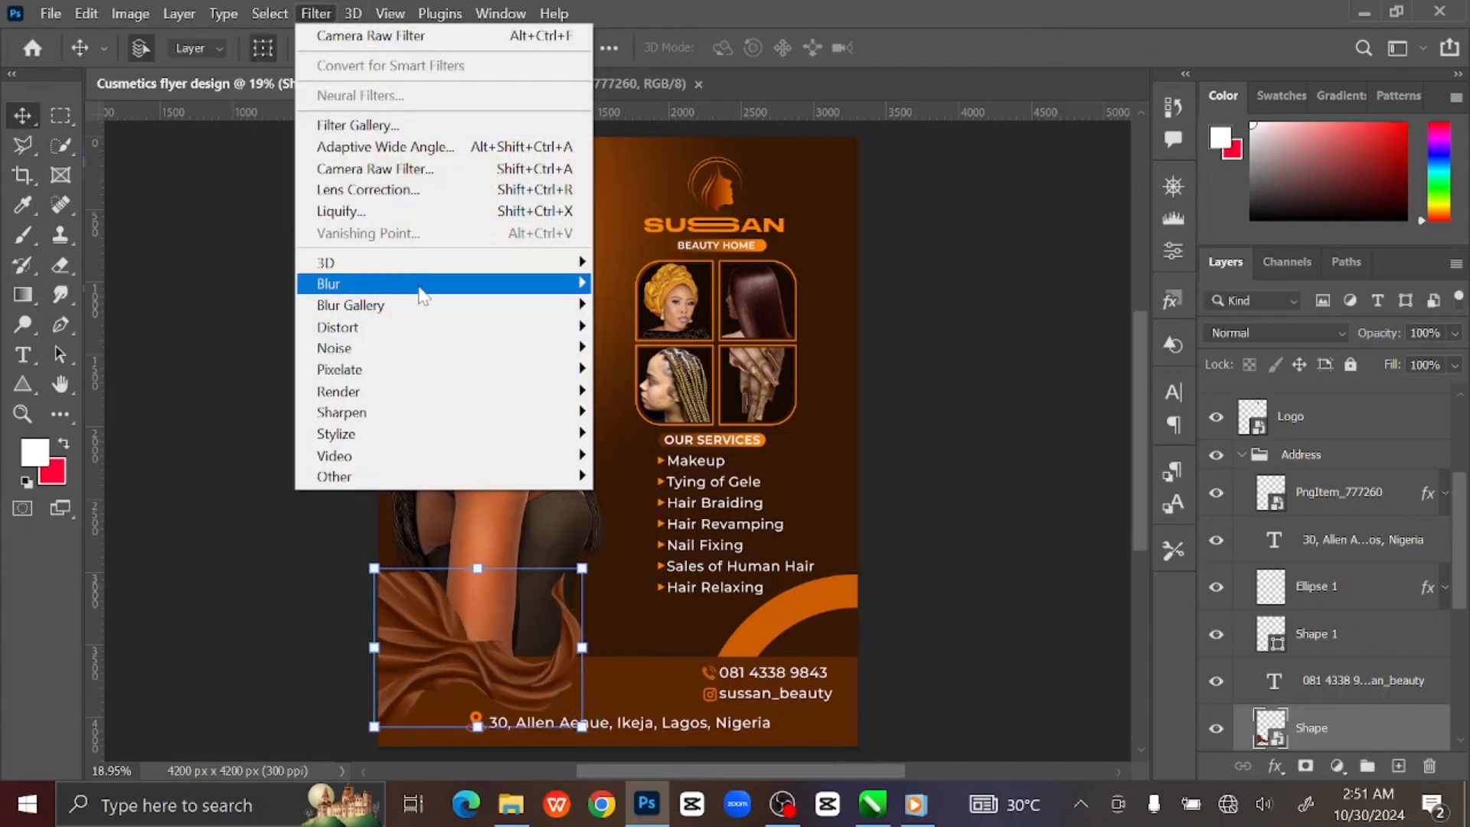
pyautogui.moveTo(422, 297)
pyautogui.click(620, 371)
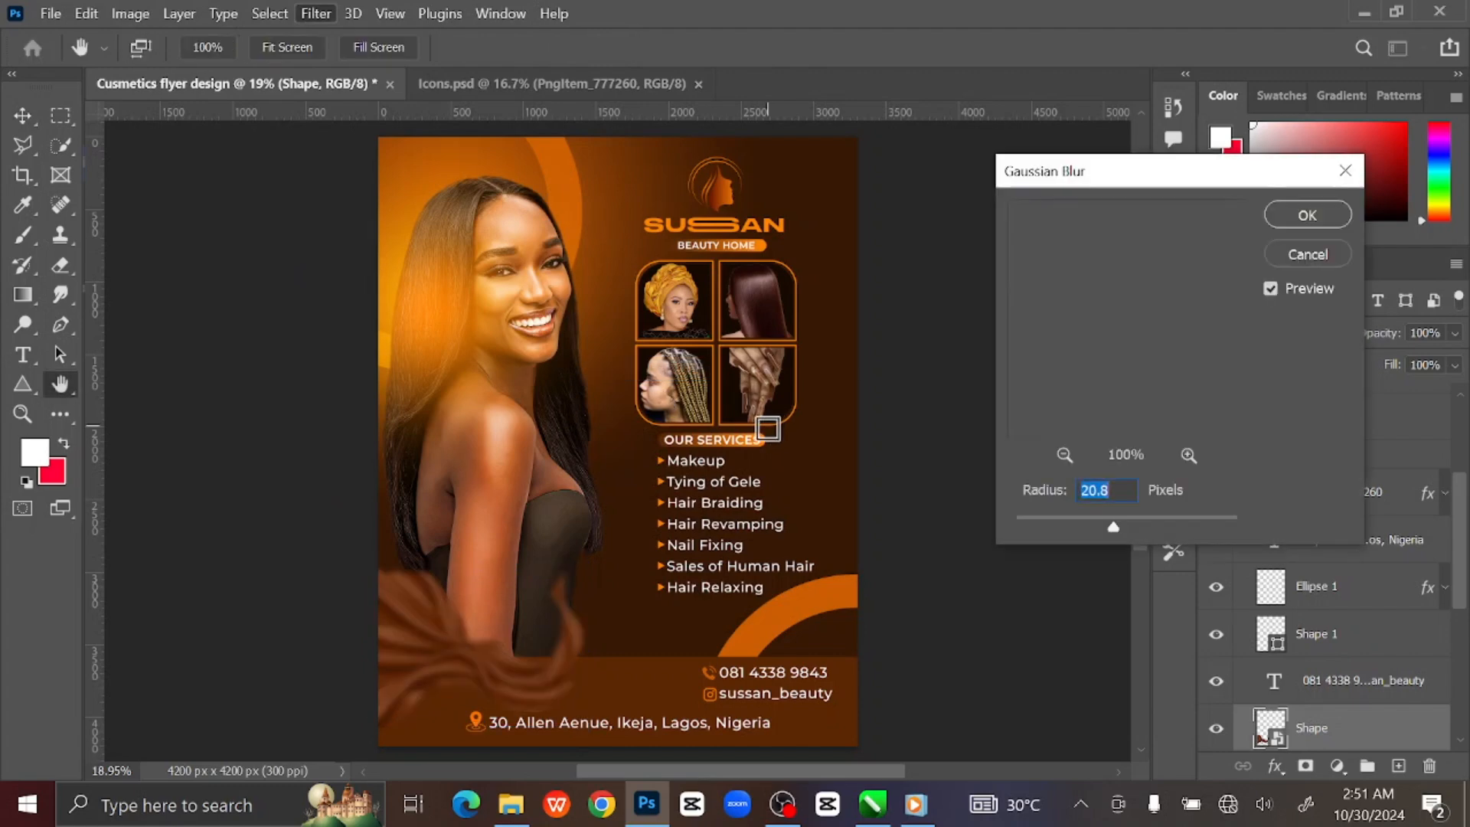
pyautogui.moveTo(1112, 526); pyautogui.dragTo(1105, 529)
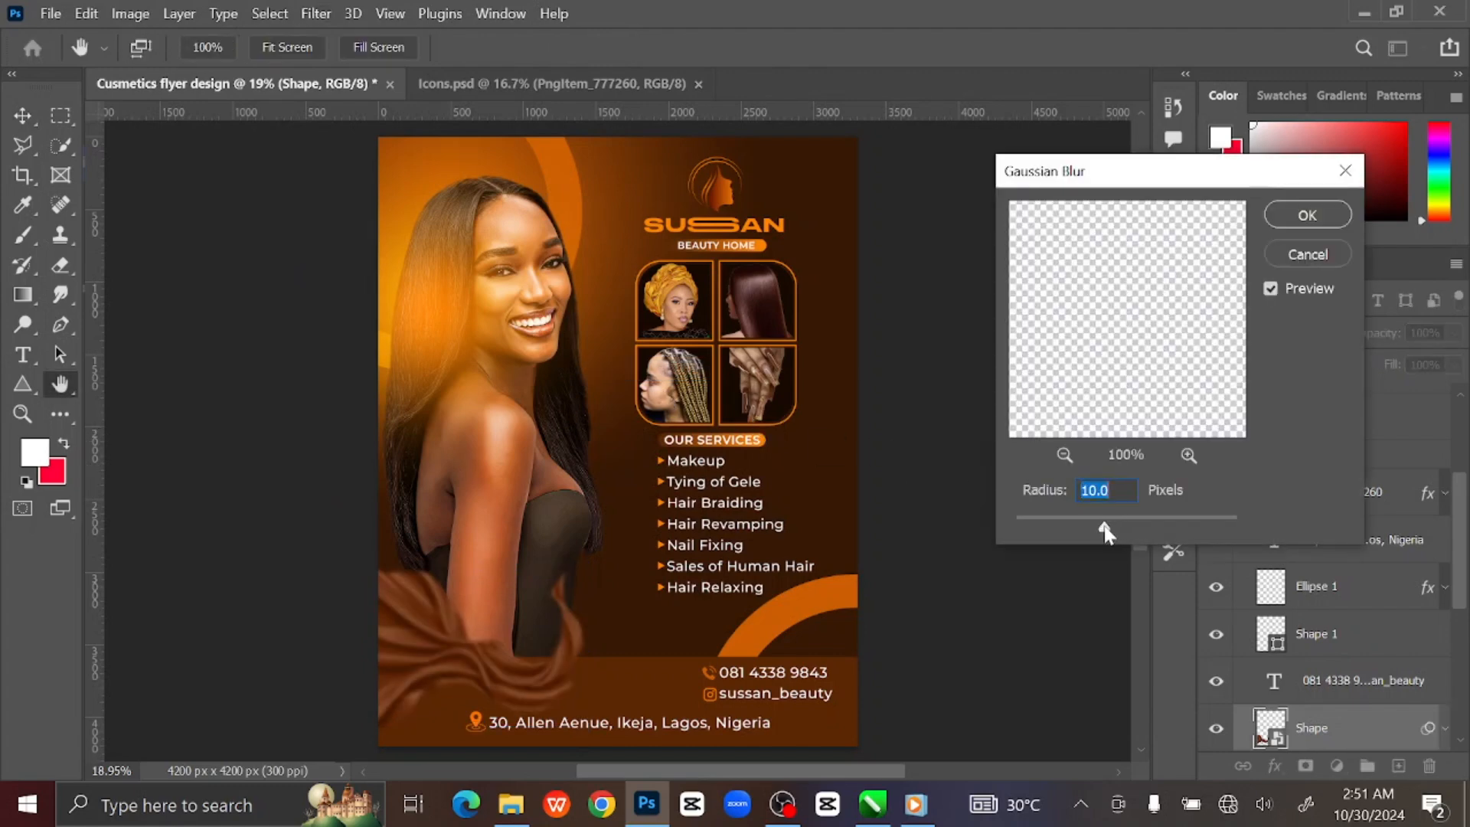
pyautogui.click(1293, 225)
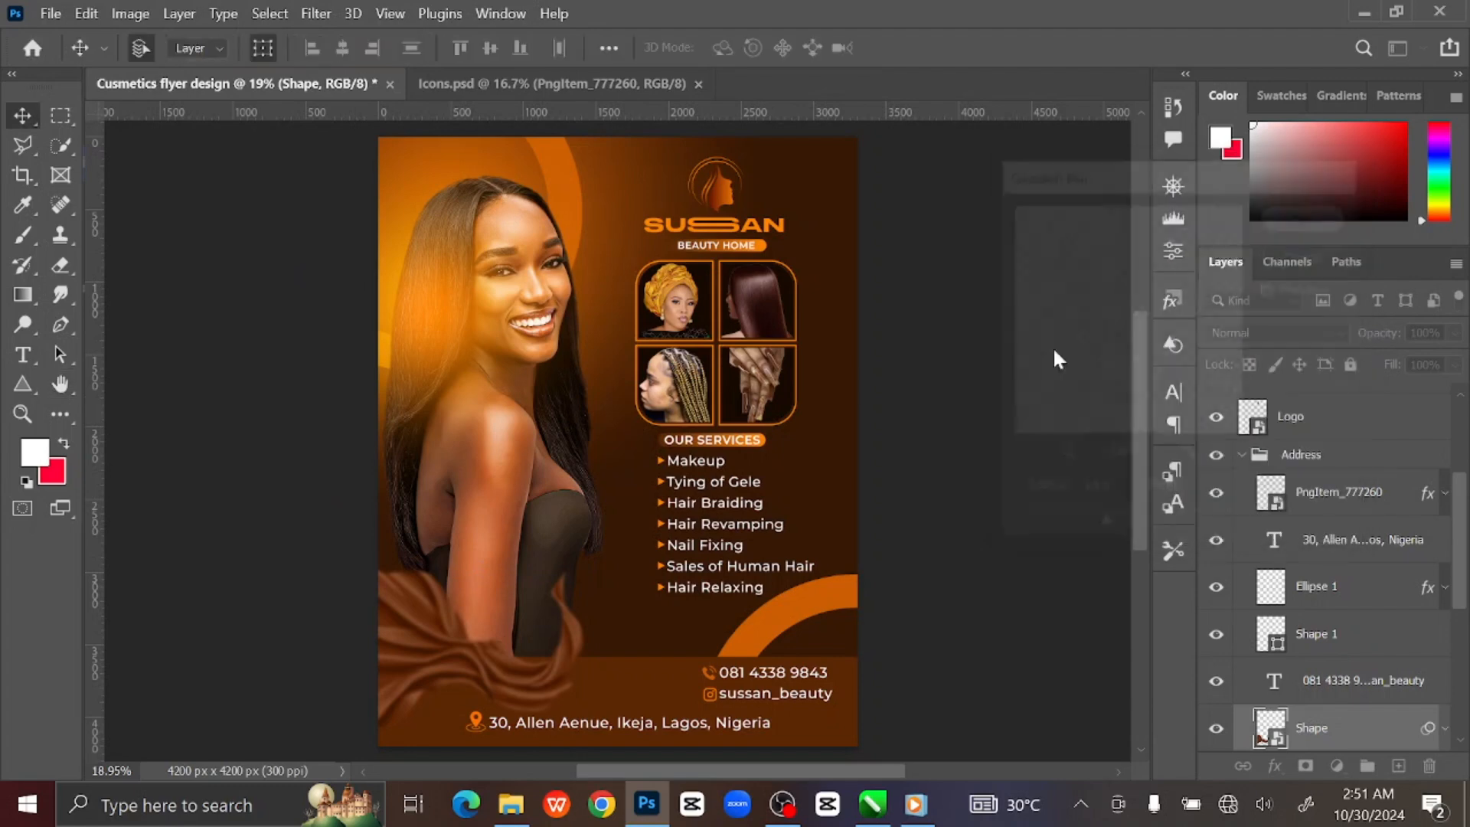
# Nudge the pin icon and address text layers slightly lower in the footer.
pyautogui.click(966, 385)
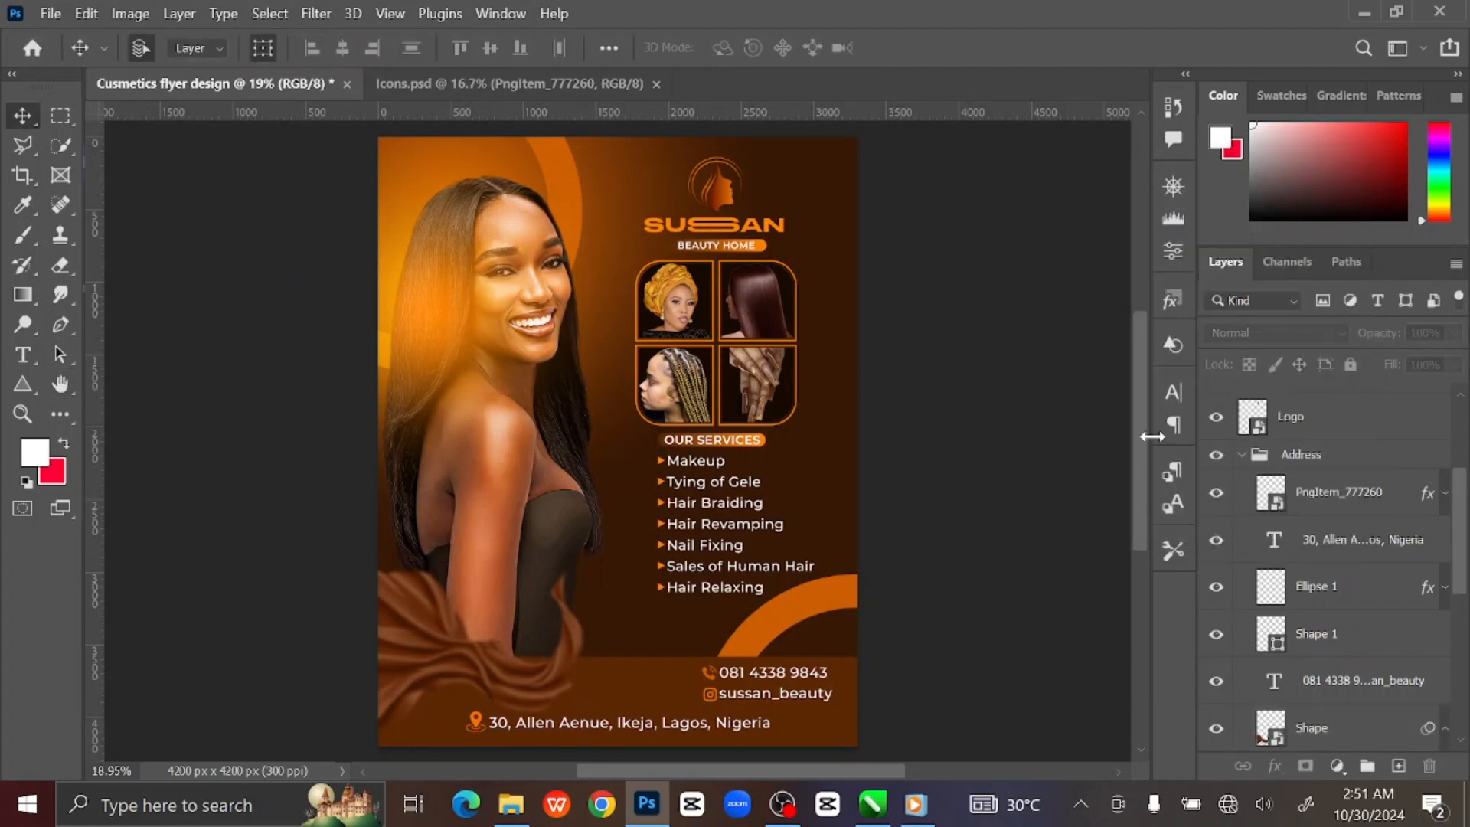
pyautogui.click(1241, 454)
pyautogui.hotkey('ctrl', '0')
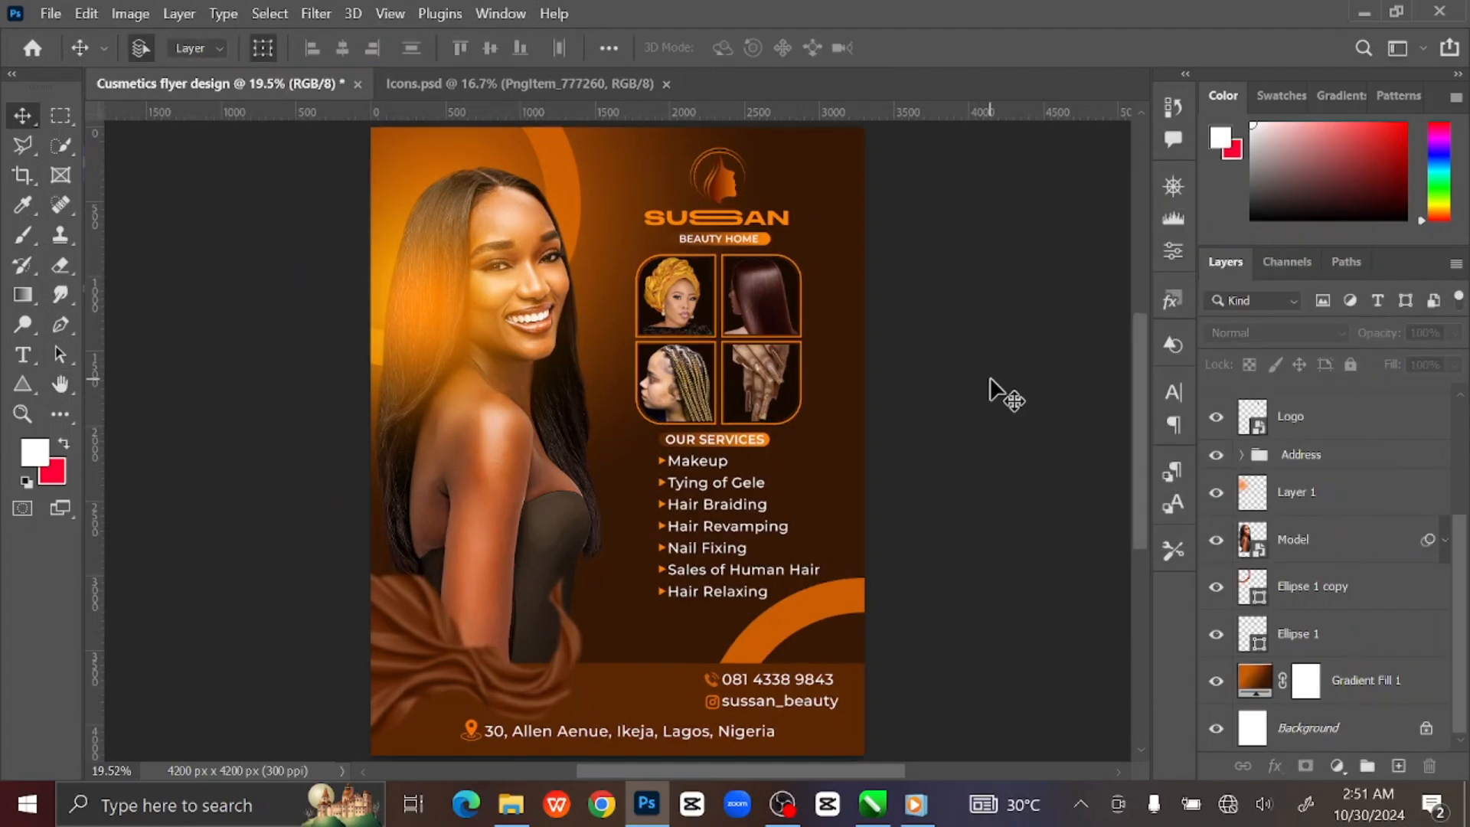
pyautogui.click(1336, 460)
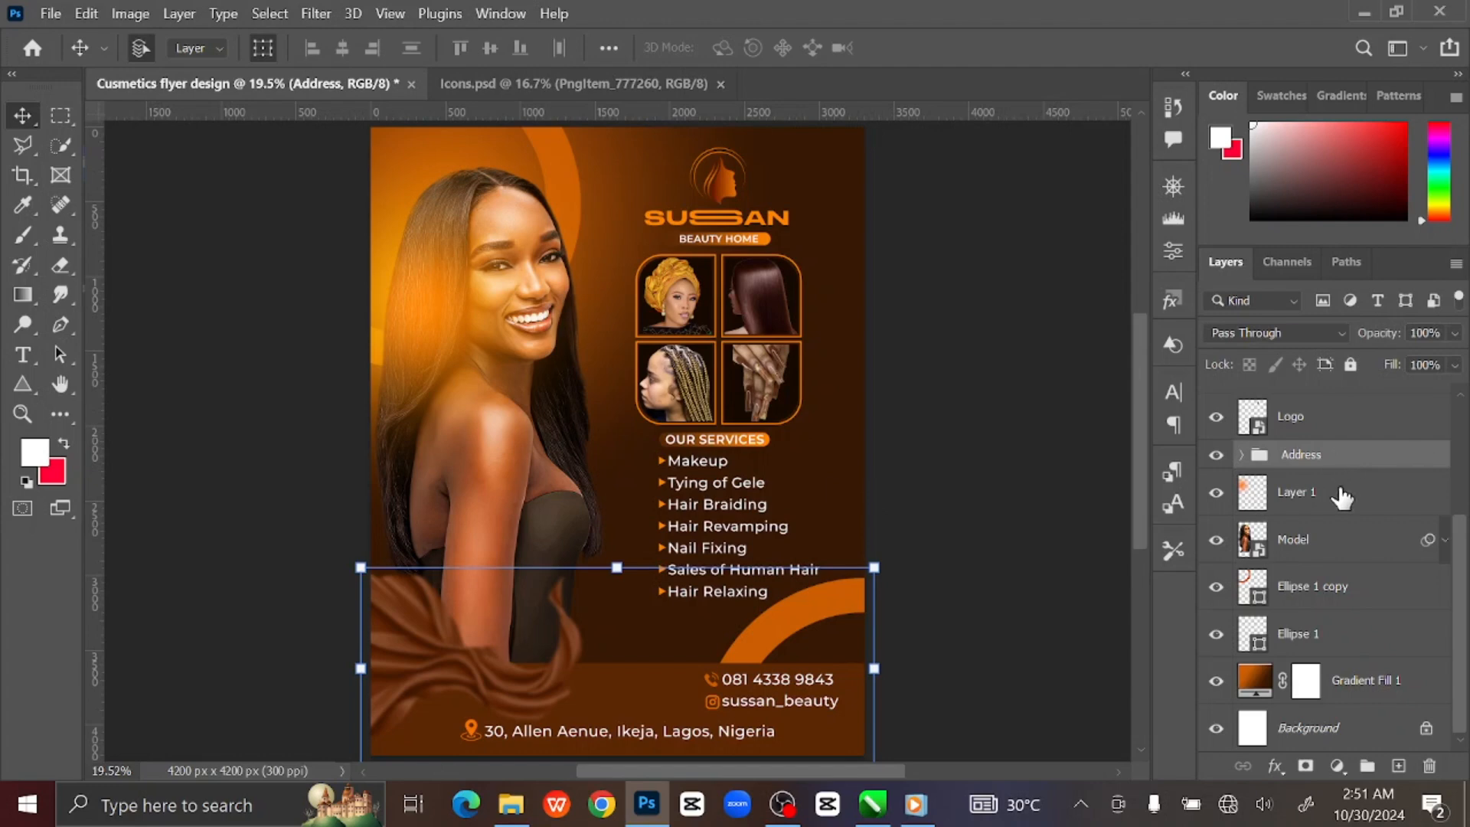
pyautogui.click(1055, 545)
pyautogui.click(472, 729)
pyautogui.keyDown('shift'); pyautogui.click(688, 733); pyautogui.keyUp('shift')
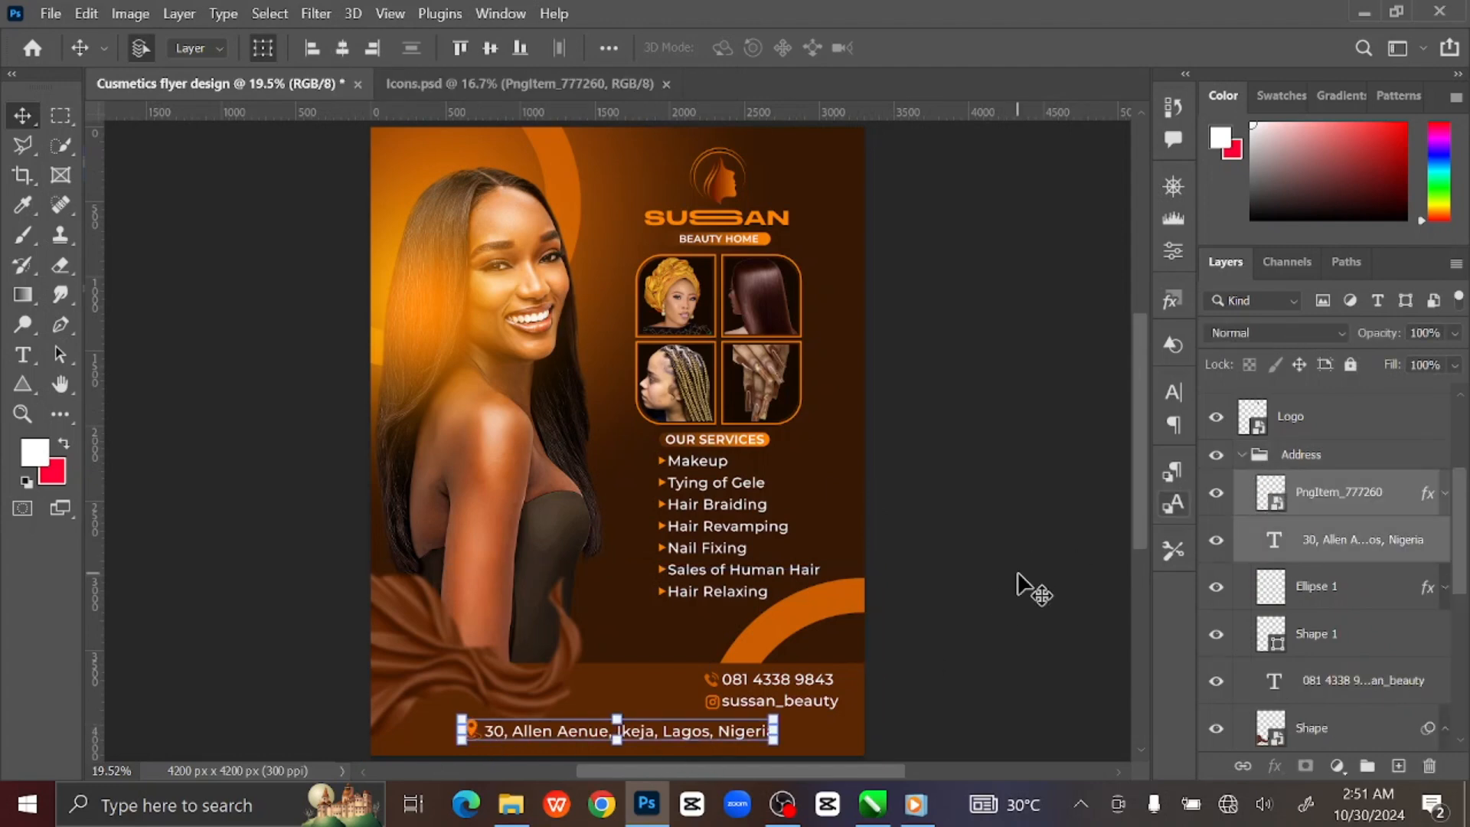
pyautogui.hotkey('shift', 'Down')
pyautogui.hotkey('shift', 'Down')
pyautogui.click(976, 584)
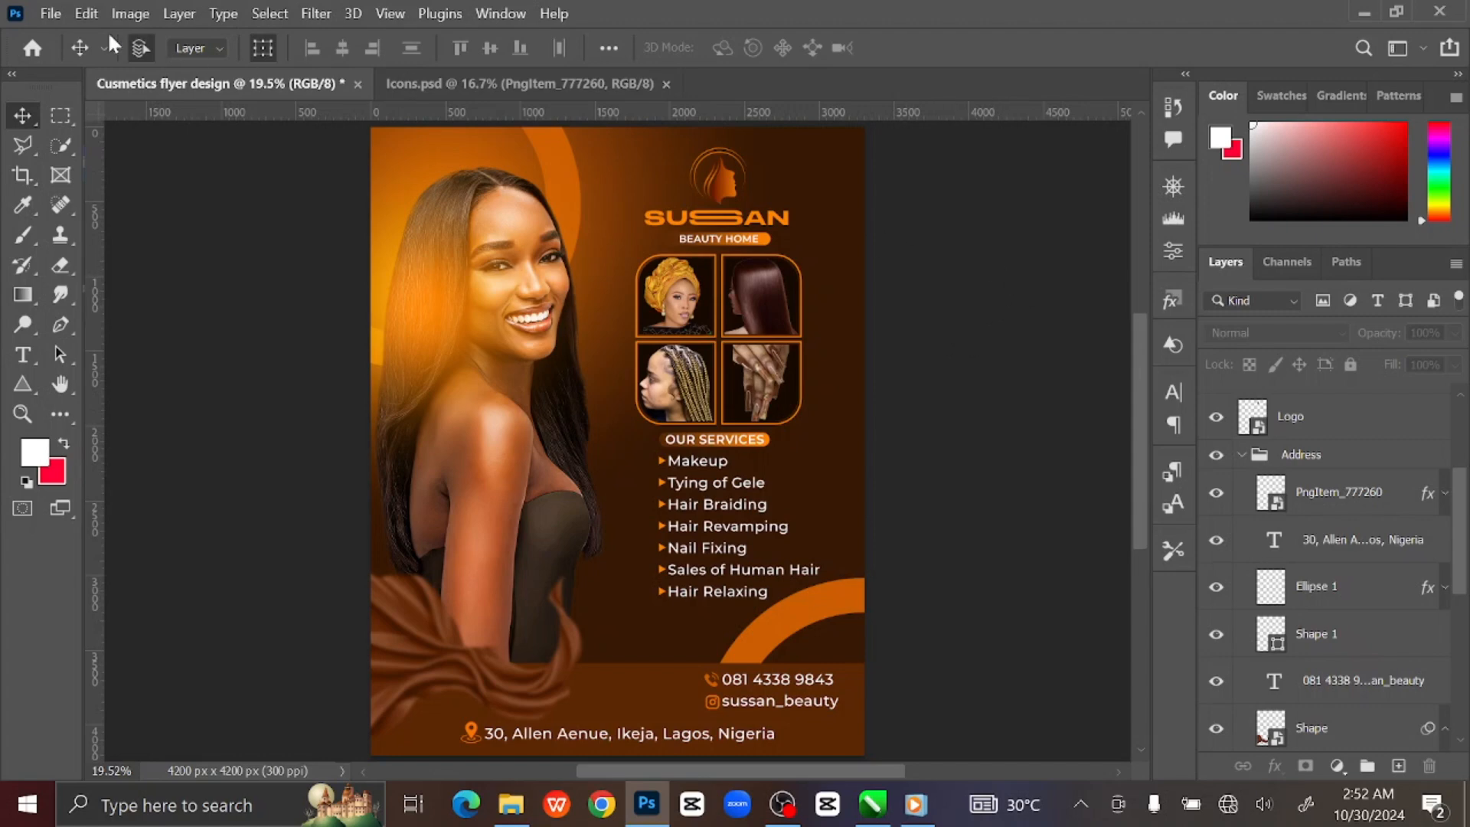
# Save the flyer as Cusmetics flyer design.psd in Pictures > Tutorials, accepting the format options.
pyautogui.click(52, 13)
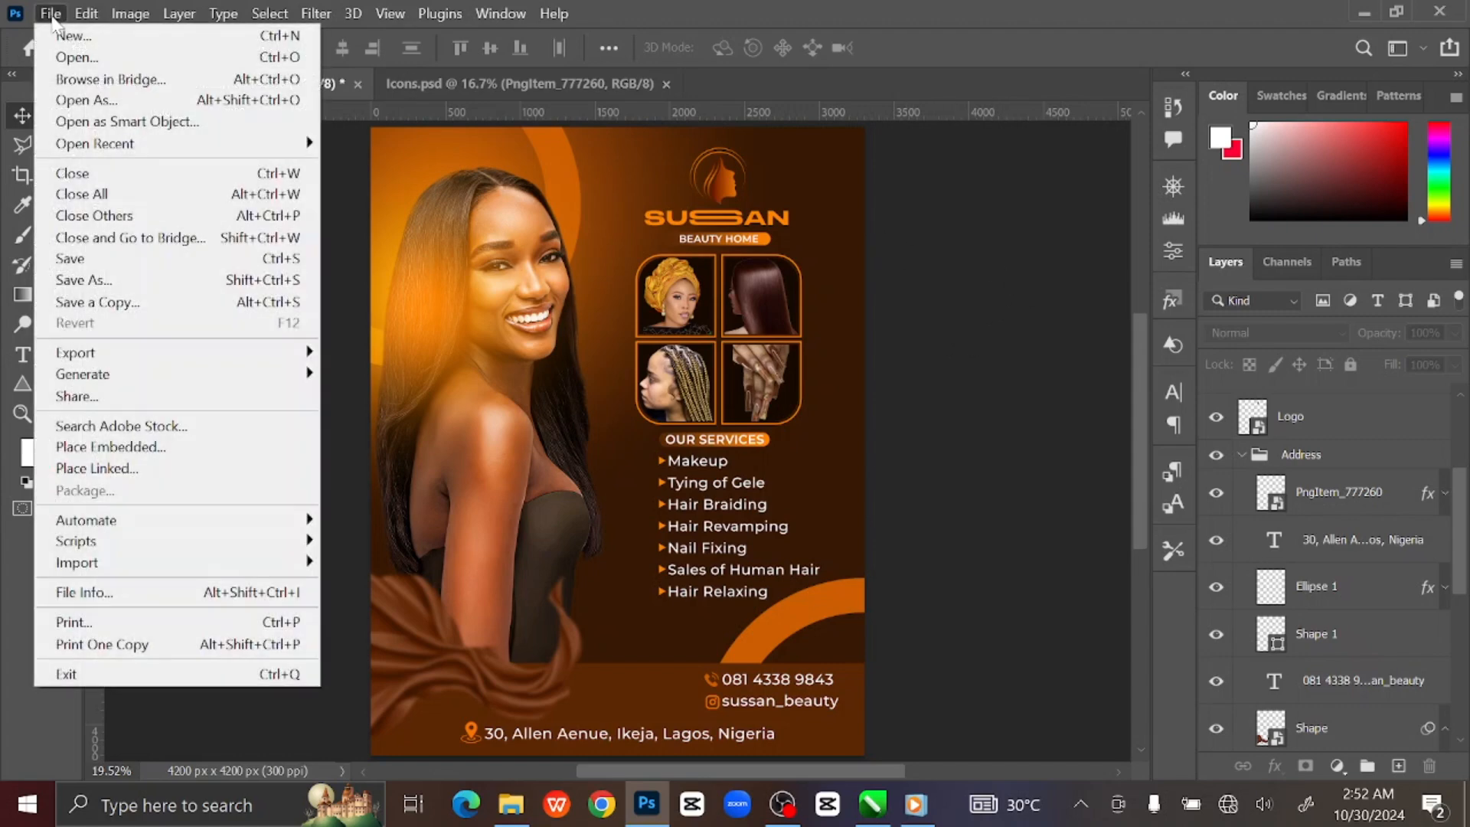
pyautogui.click(160, 260)
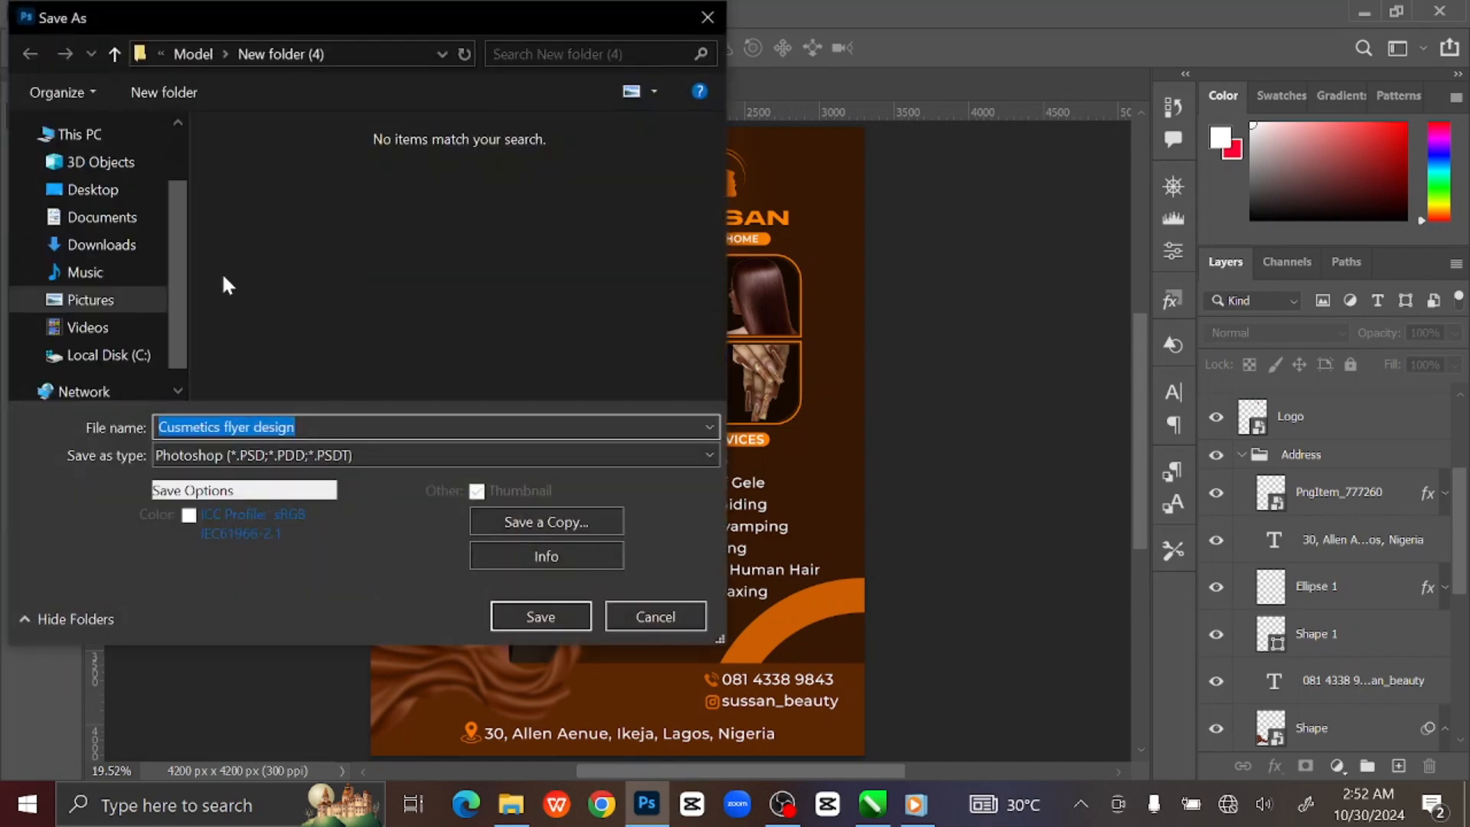
pyautogui.click(113, 54)
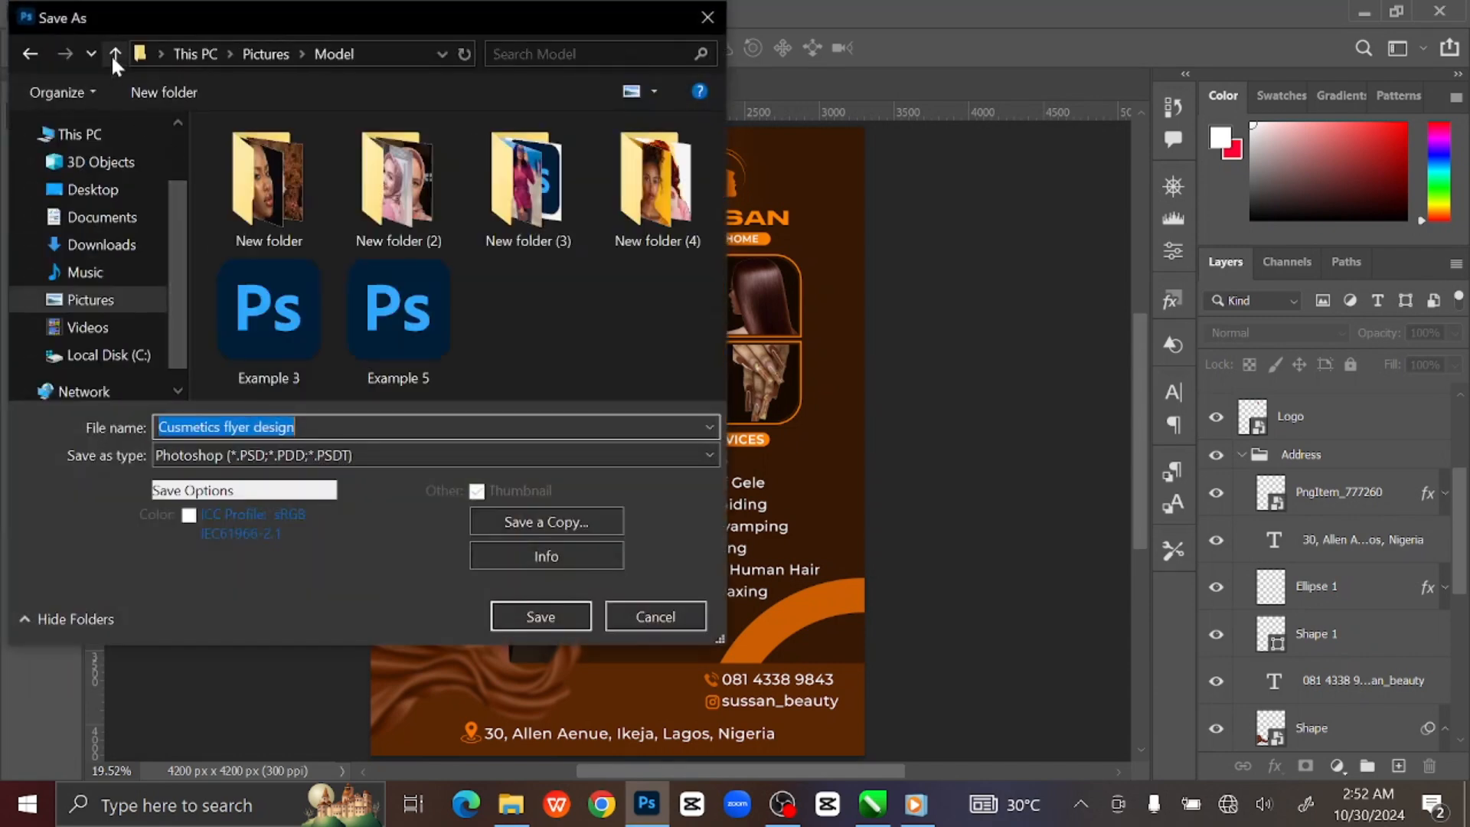
pyautogui.click(131, 300)
pyautogui.scroll(-5, 419, 280)
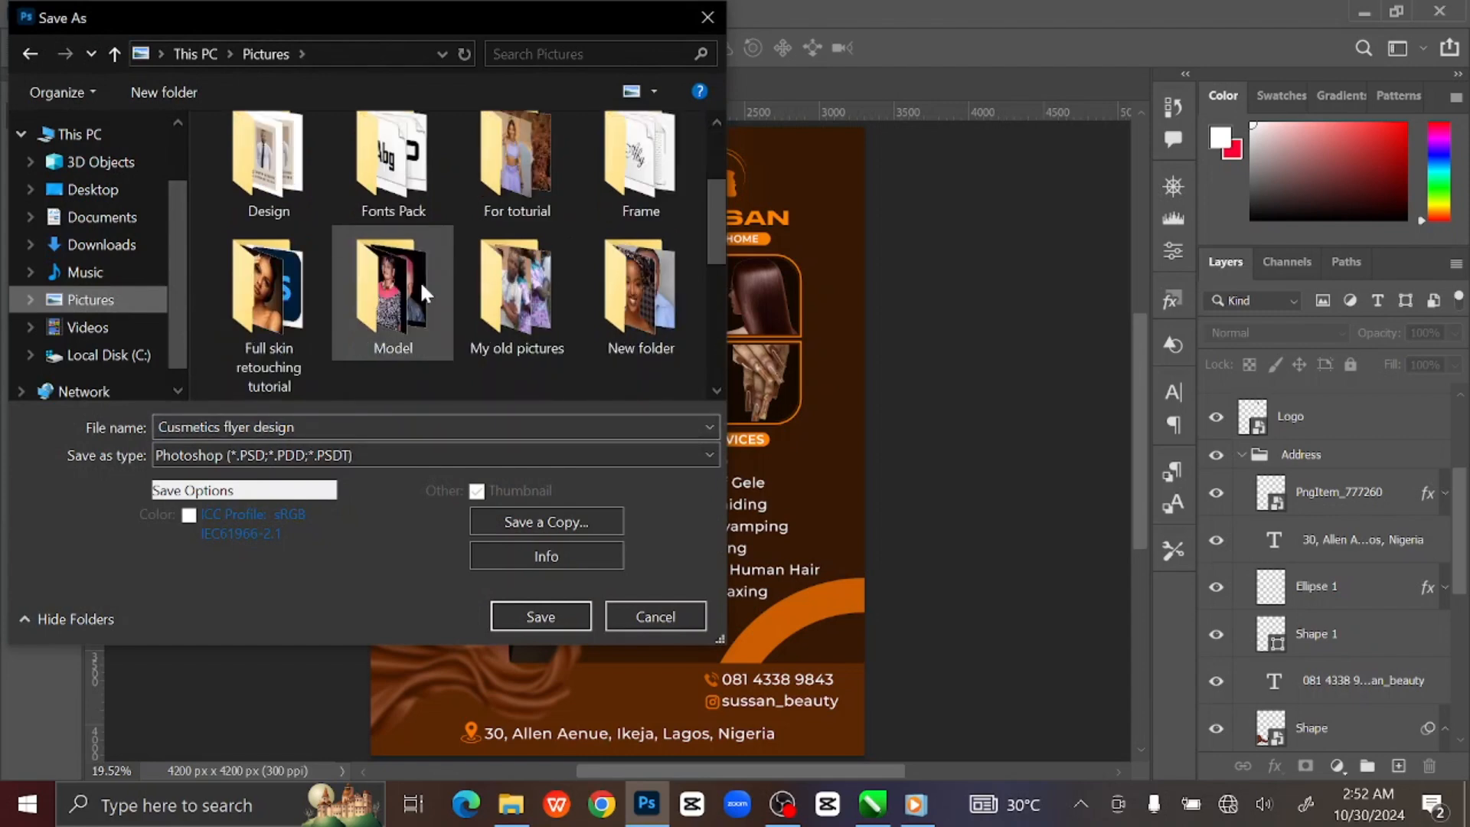
pyautogui.scroll(-2, 421, 277)
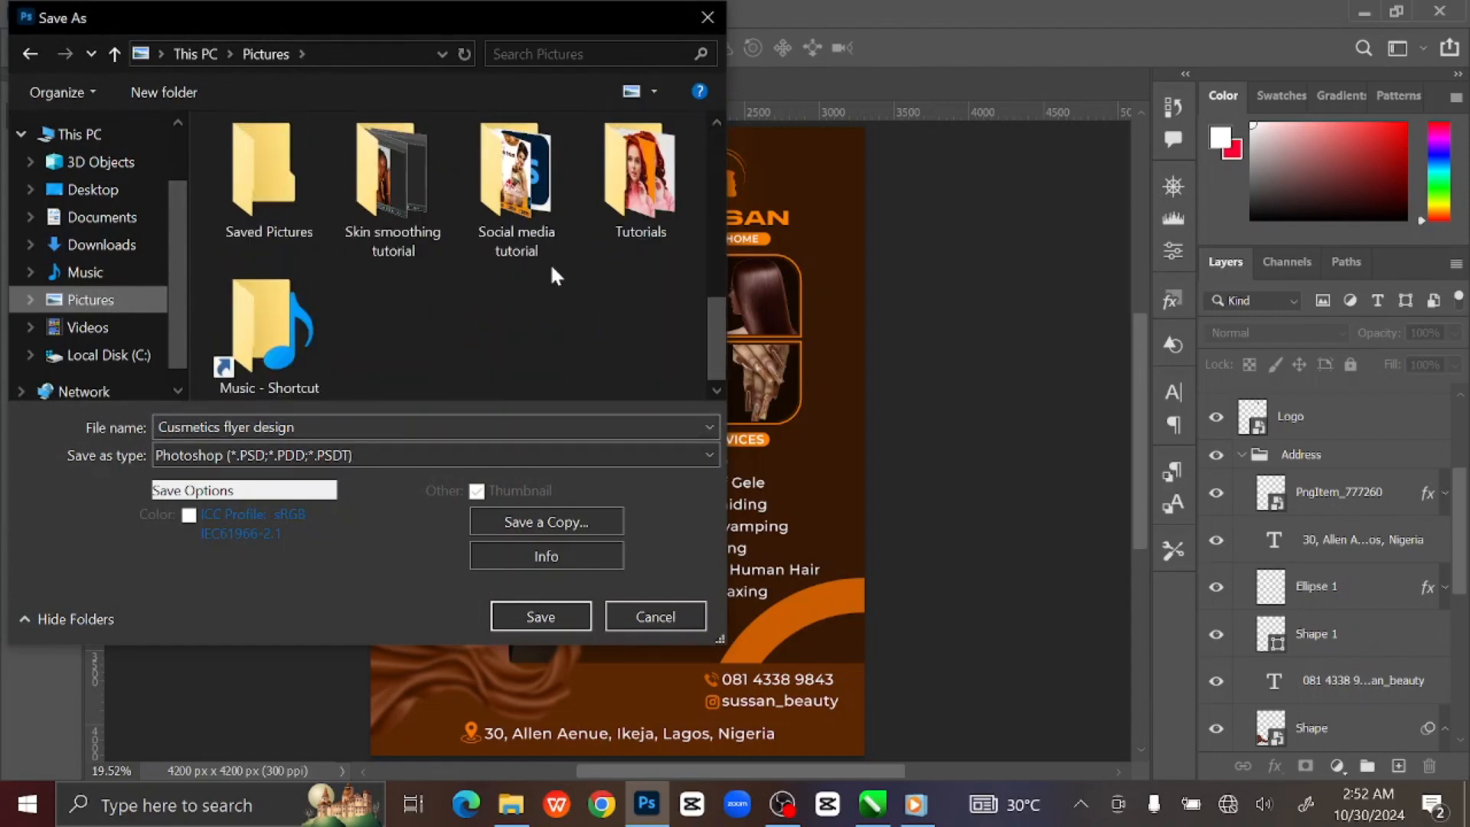
pyautogui.click(645, 205)
pyautogui.doubleClick(645, 205)
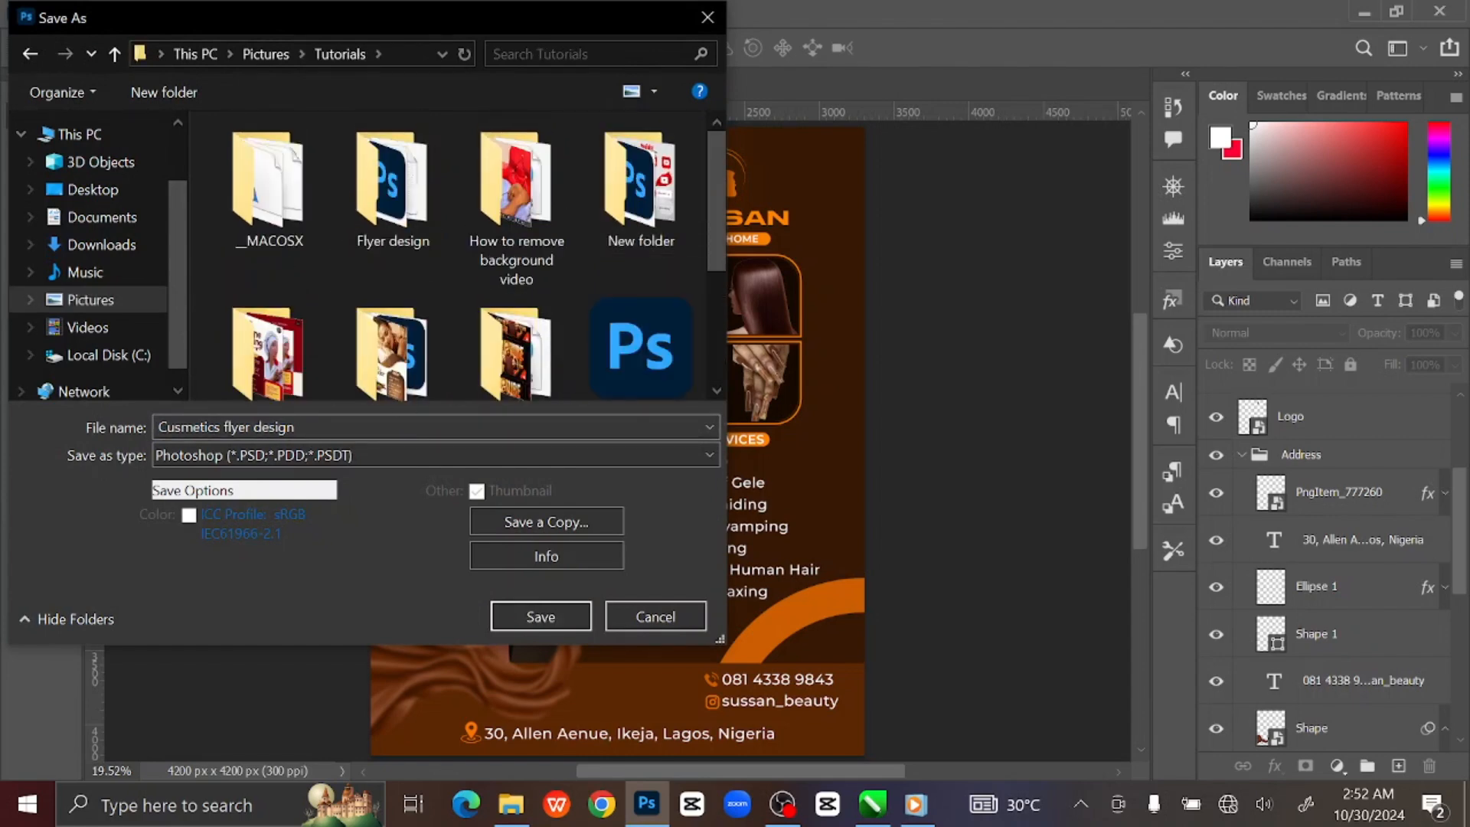
pyautogui.click(530, 619)
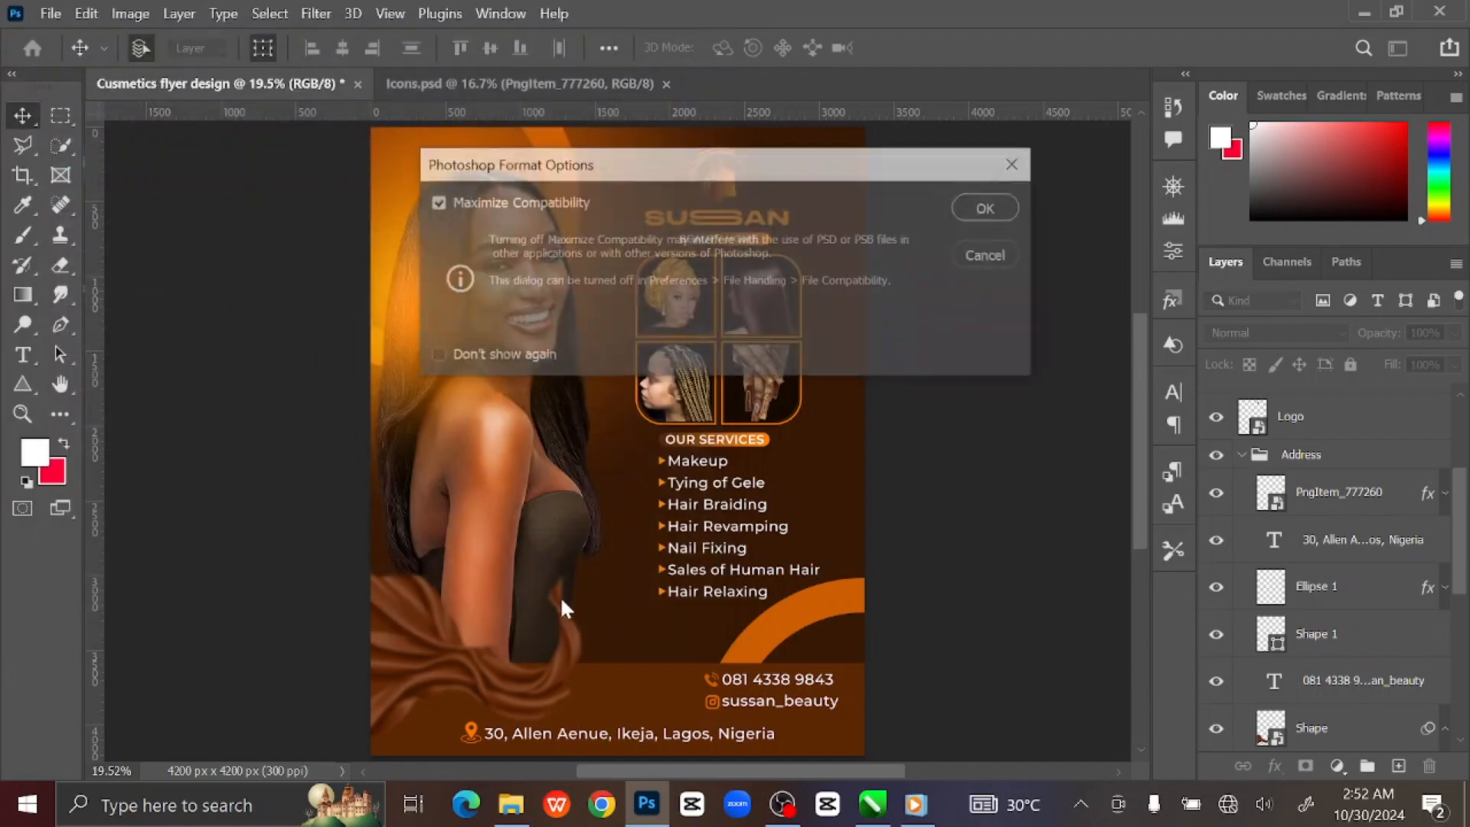
pyautogui.click(964, 213)
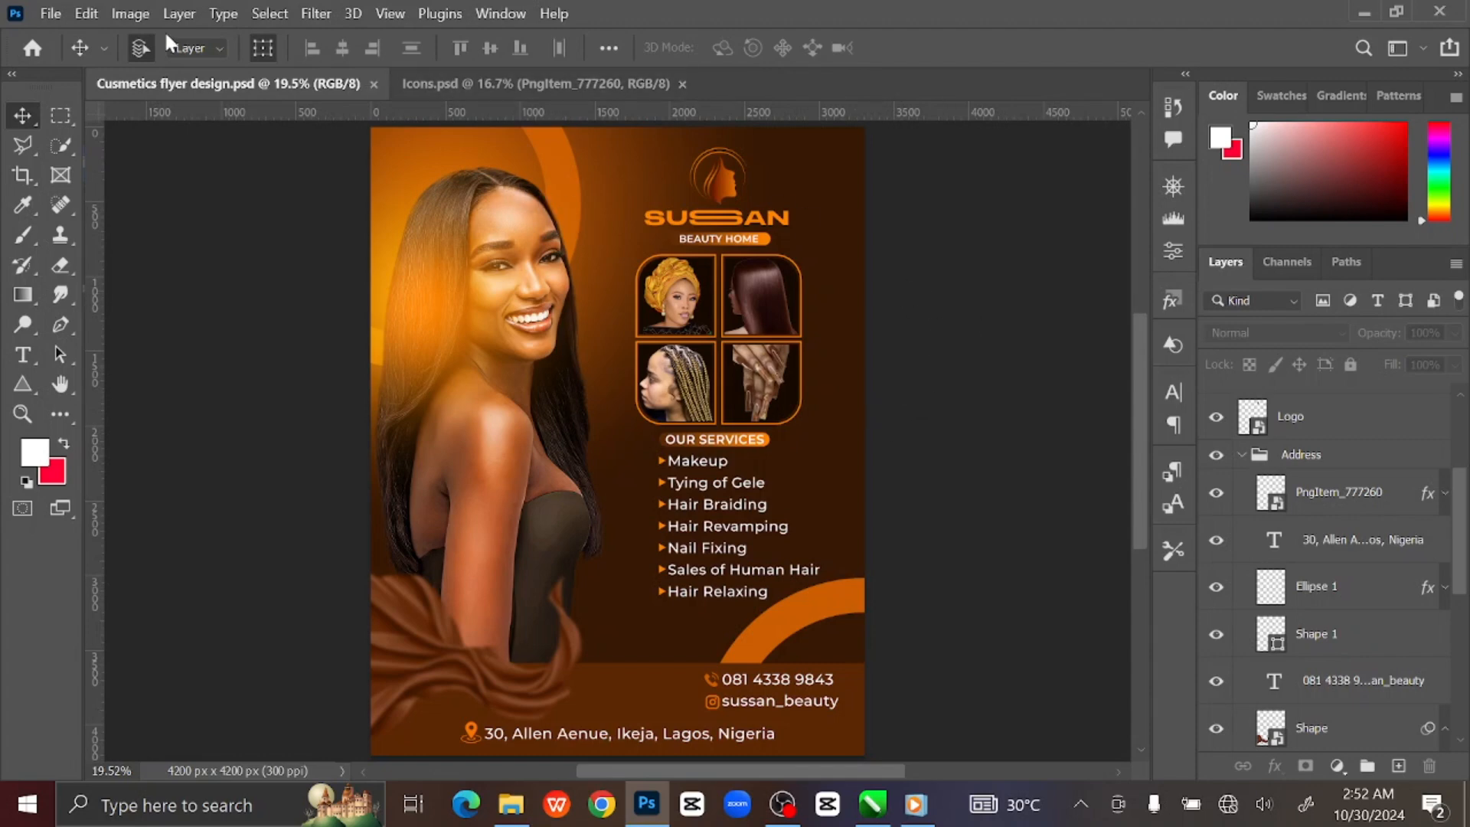
# Export the flyer as a 3300 × 4200 JPG named Cusmetics flyer design into Tutorials.
pyautogui.click(50, 13)
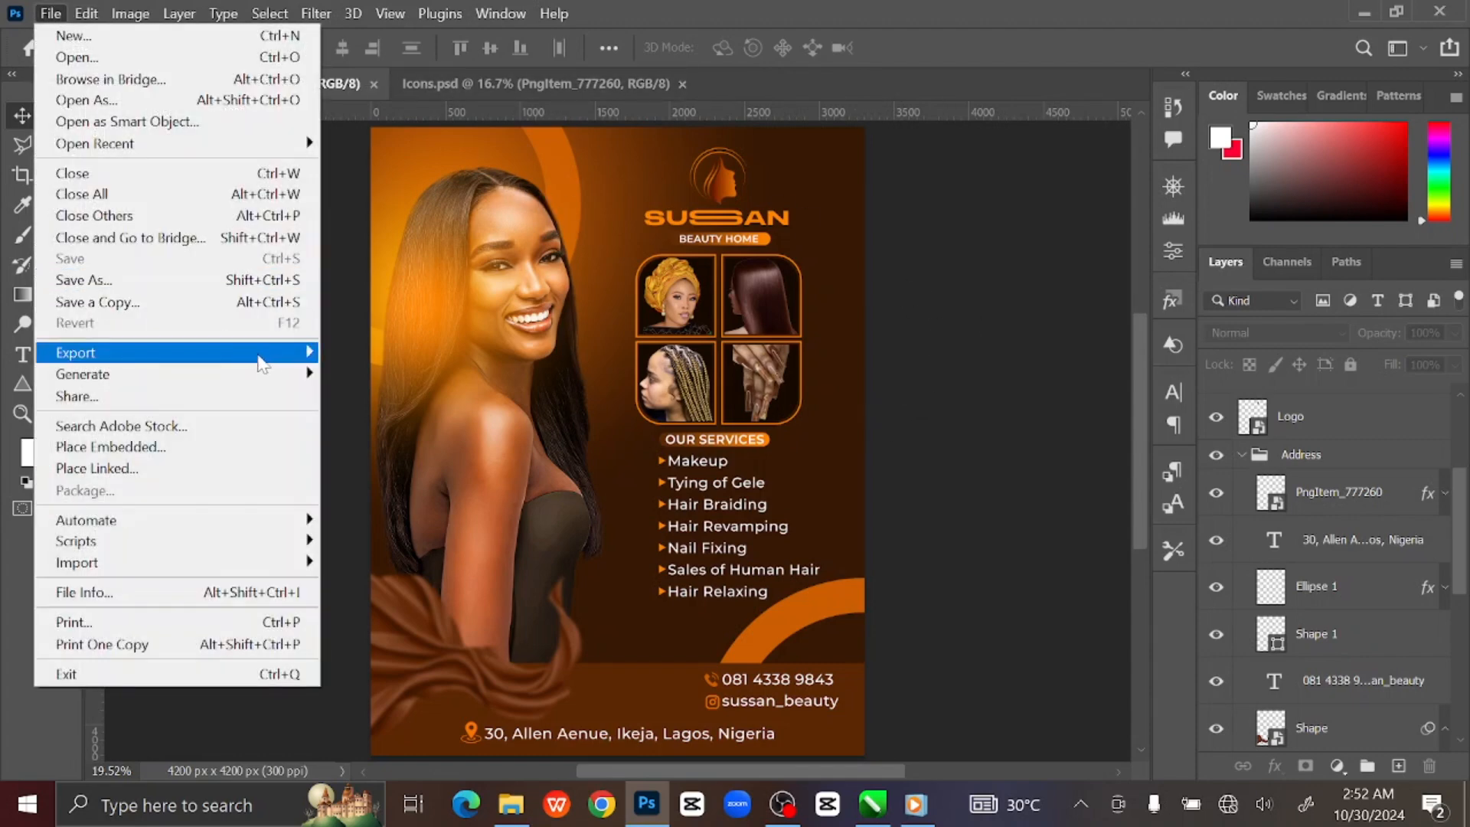
pyautogui.moveTo(263, 365)
pyautogui.click(407, 375)
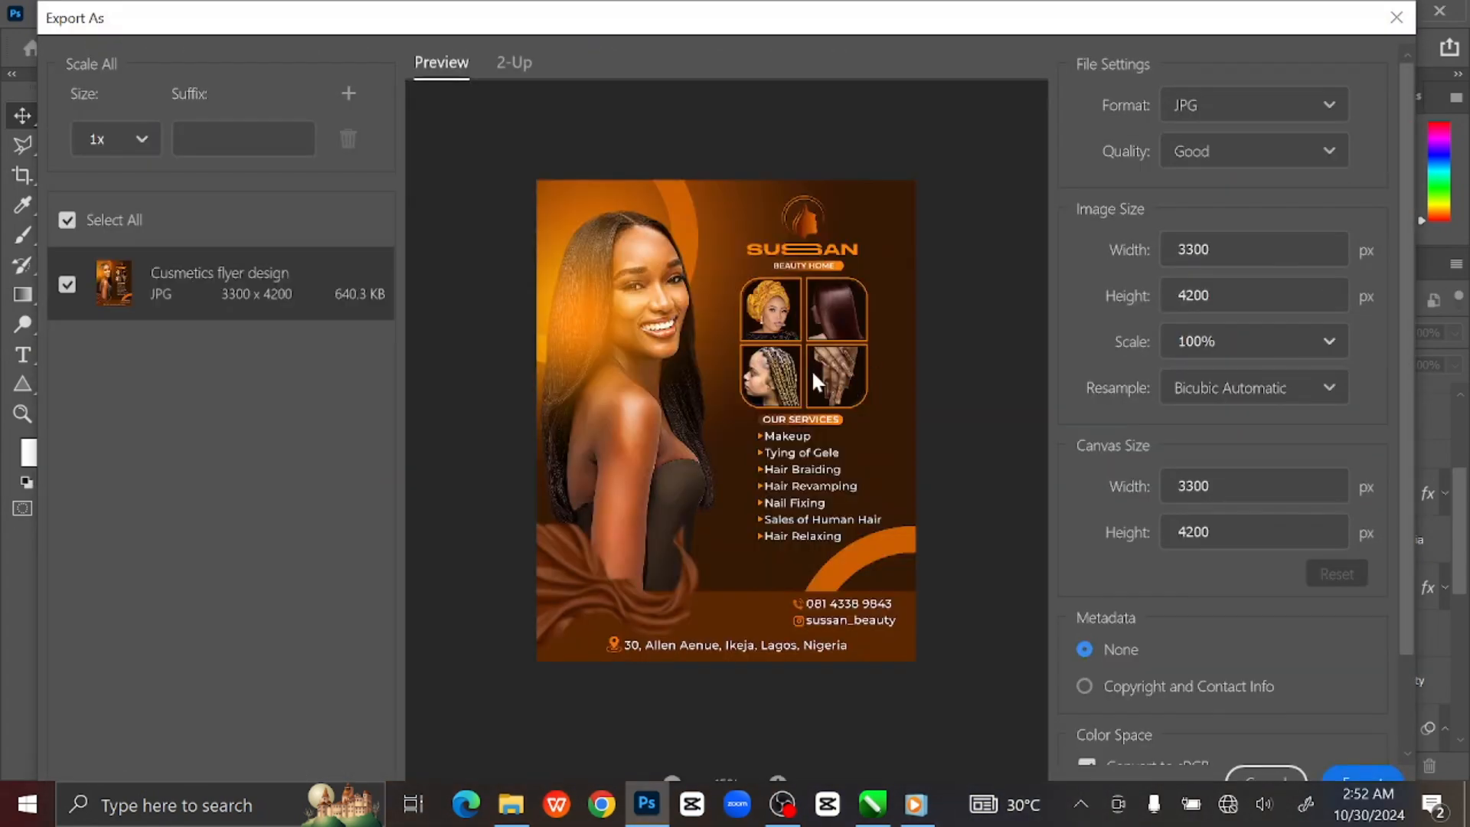
pyautogui.click(1358, 774)
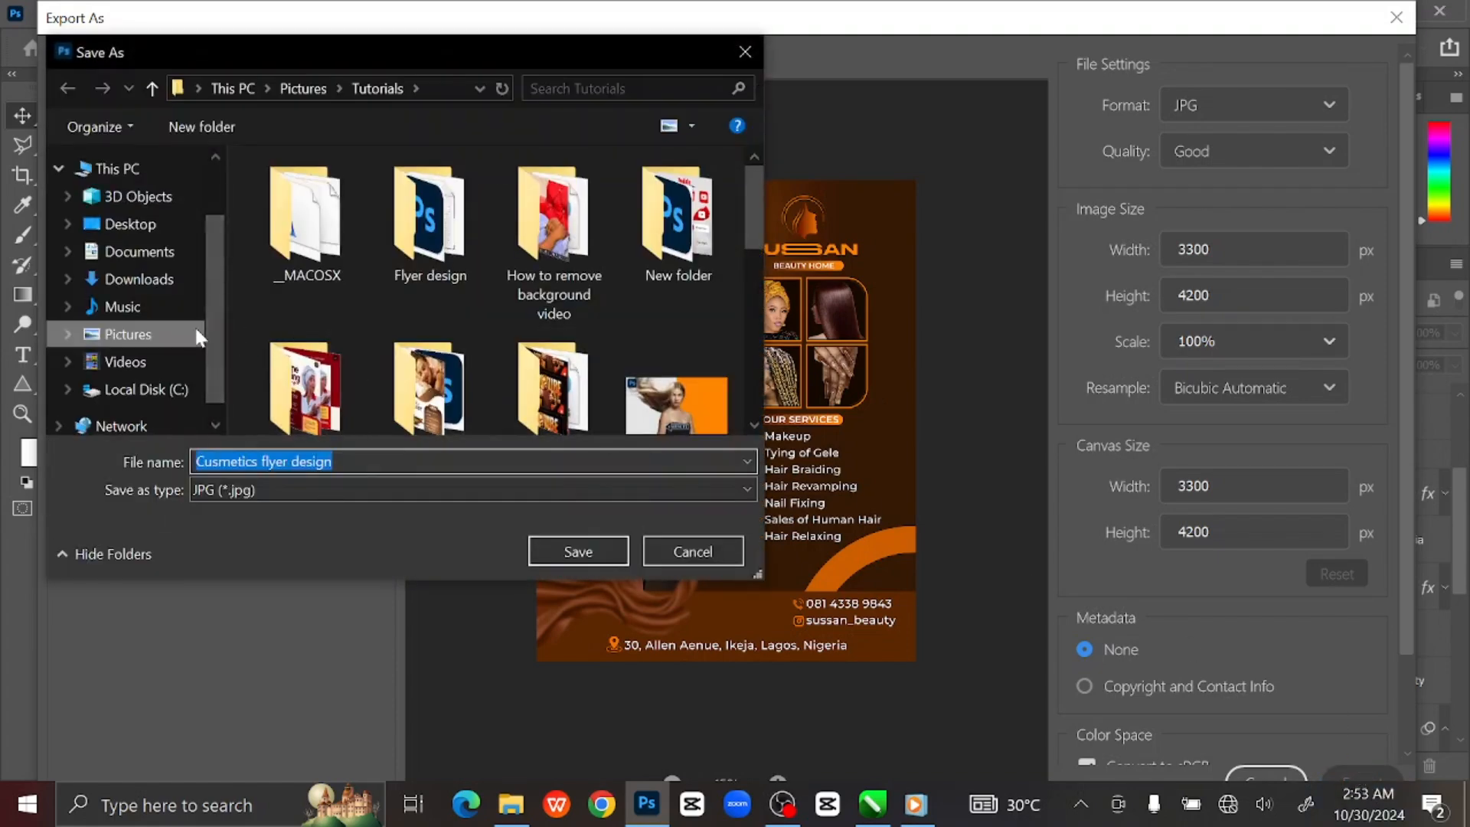
pyautogui.scroll(-1, 540, 314)
pyautogui.click(582, 553)
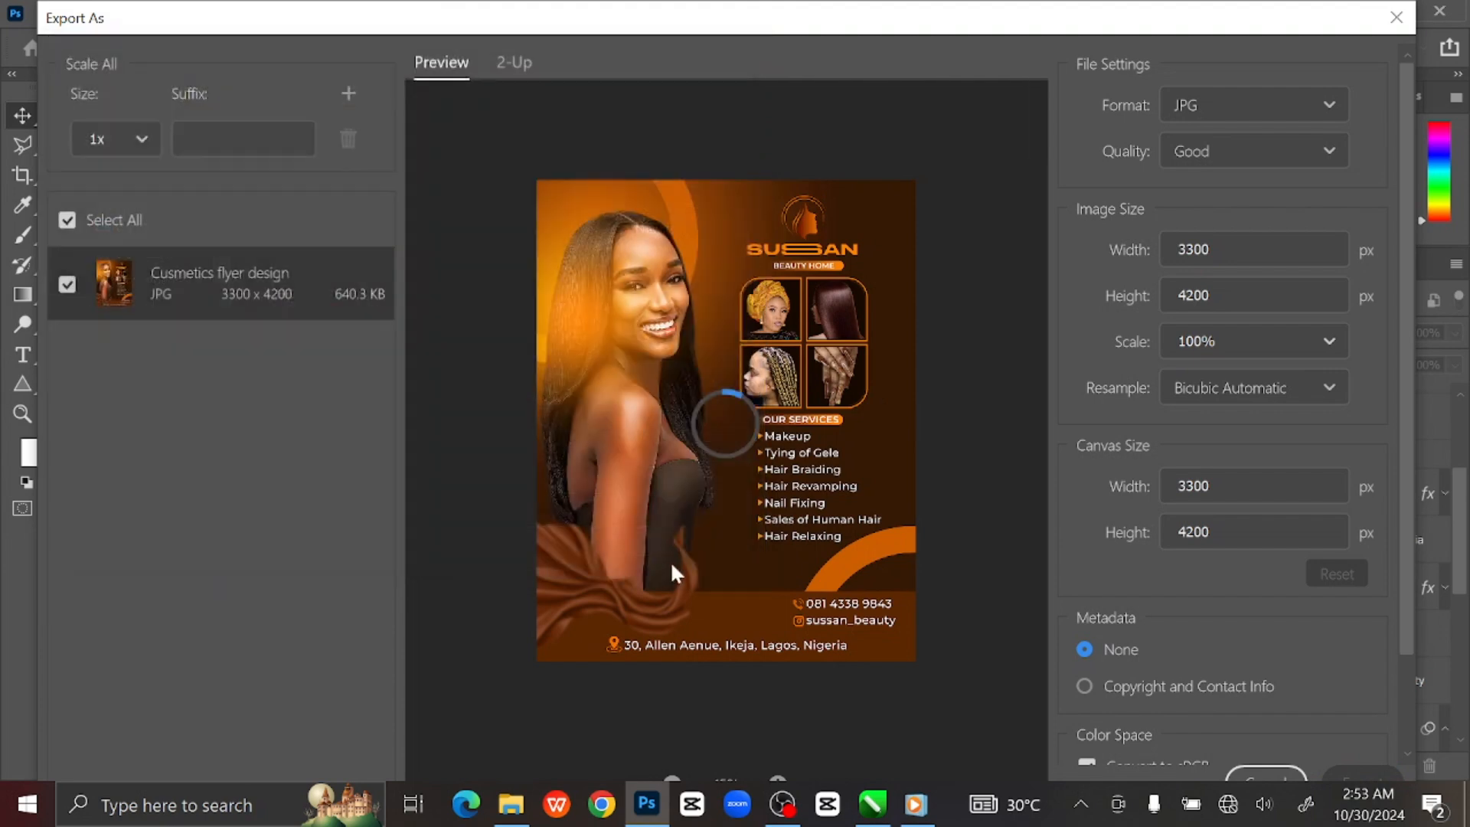